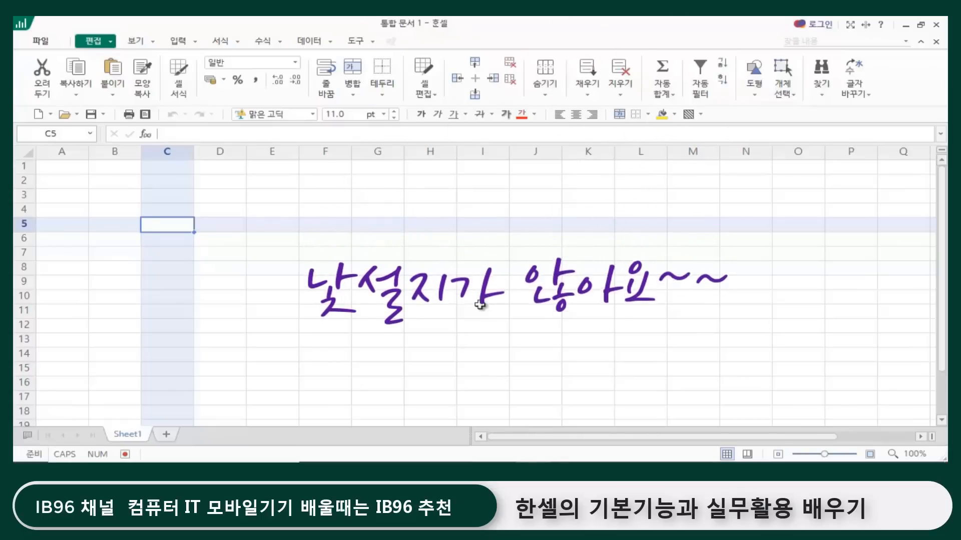
# Step: Enlarge the worksheet view to 120%
pyautogui.click(870, 455)
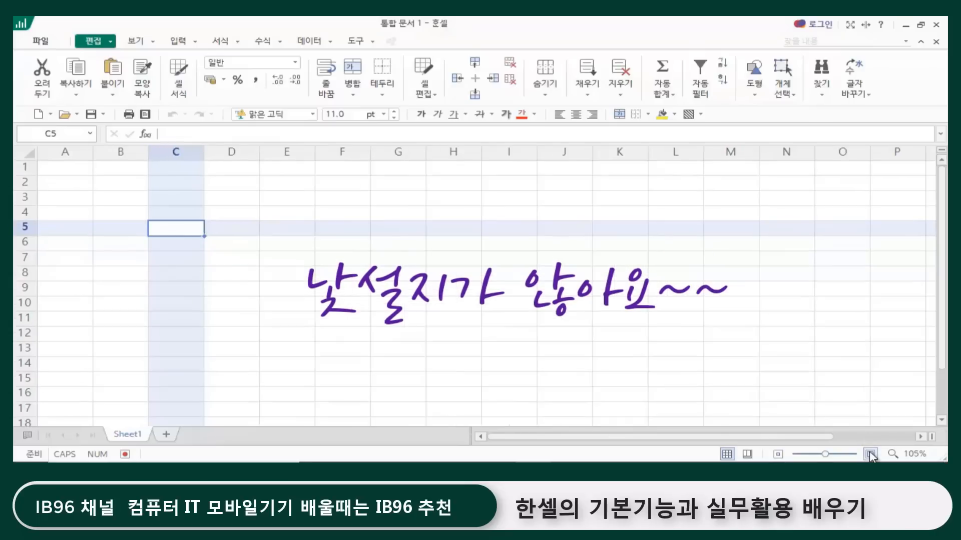
pyautogui.click(871, 455)
pyautogui.click(870, 455)
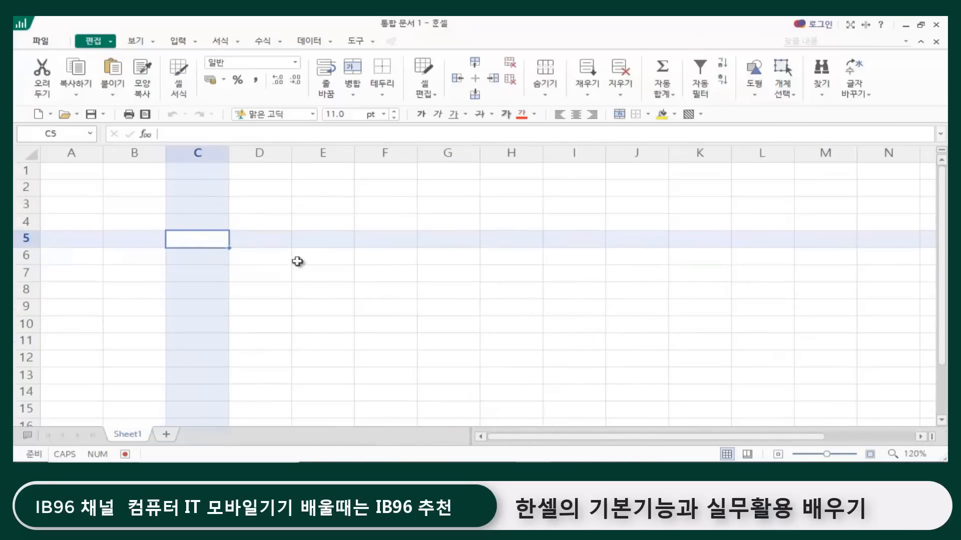
pyautogui.click(383, 267)
pyautogui.click(145, 200)
pyautogui.click(273, 209)
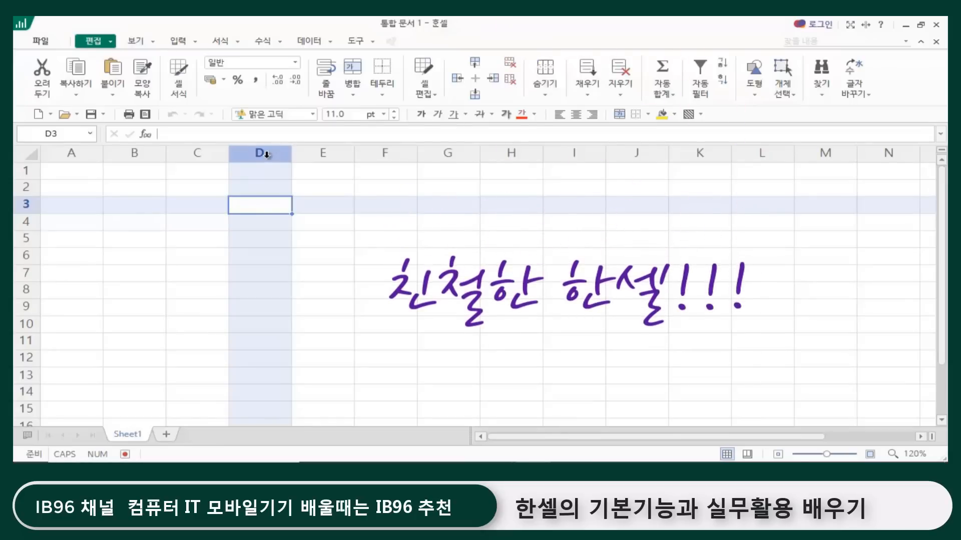
pyautogui.click(310, 205)
pyautogui.click(449, 235)
pyautogui.click(261, 331)
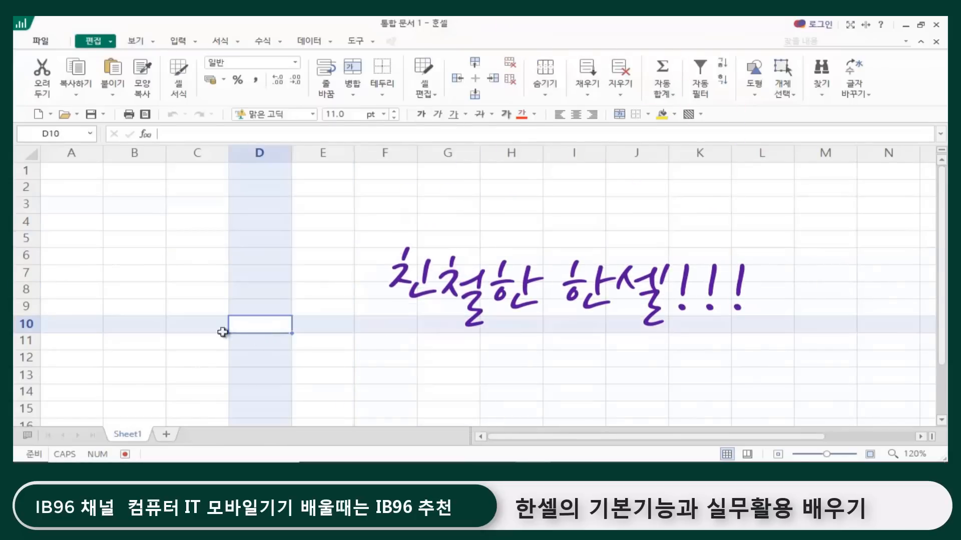
pyautogui.click(123, 274)
pyautogui.click(200, 234)
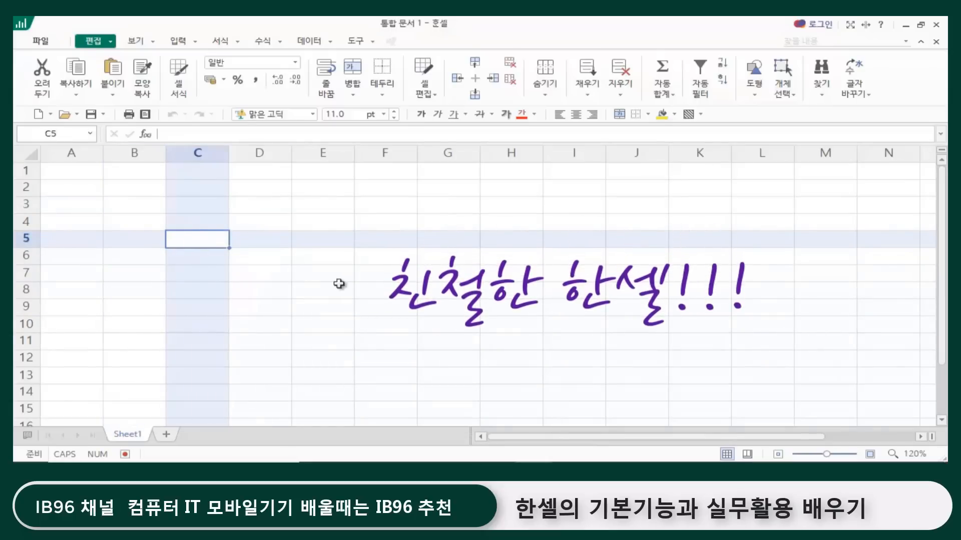
pyautogui.click(361, 284)
pyautogui.click(524, 260)
pyautogui.click(325, 220)
pyautogui.click(193, 219)
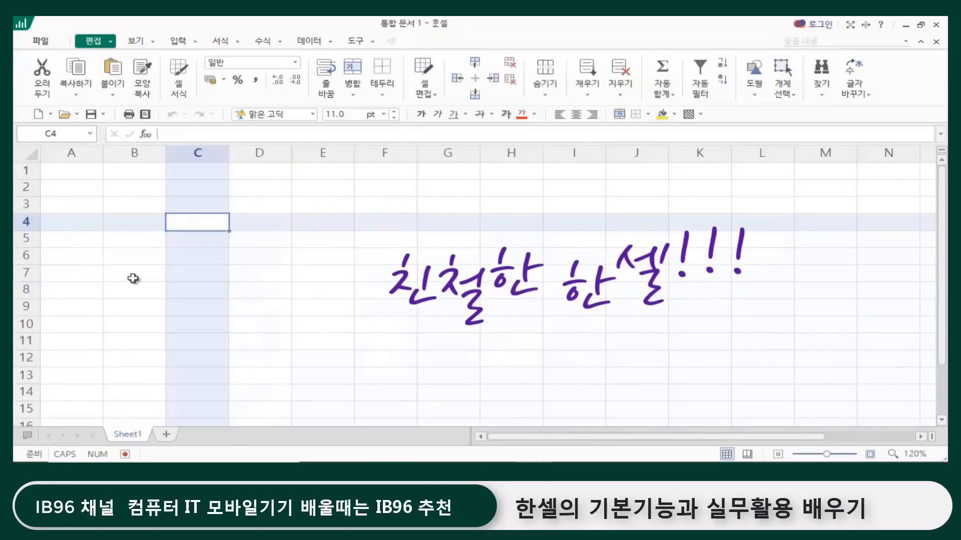
pyautogui.click(135, 289)
pyautogui.click(409, 232)
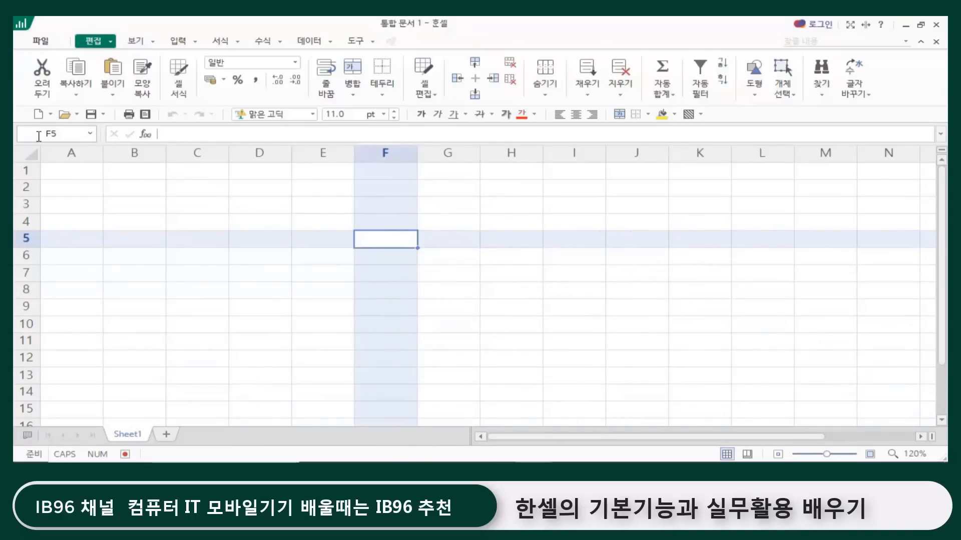
pyautogui.click(88, 172)
pyautogui.click(137, 173)
pyautogui.click(141, 205)
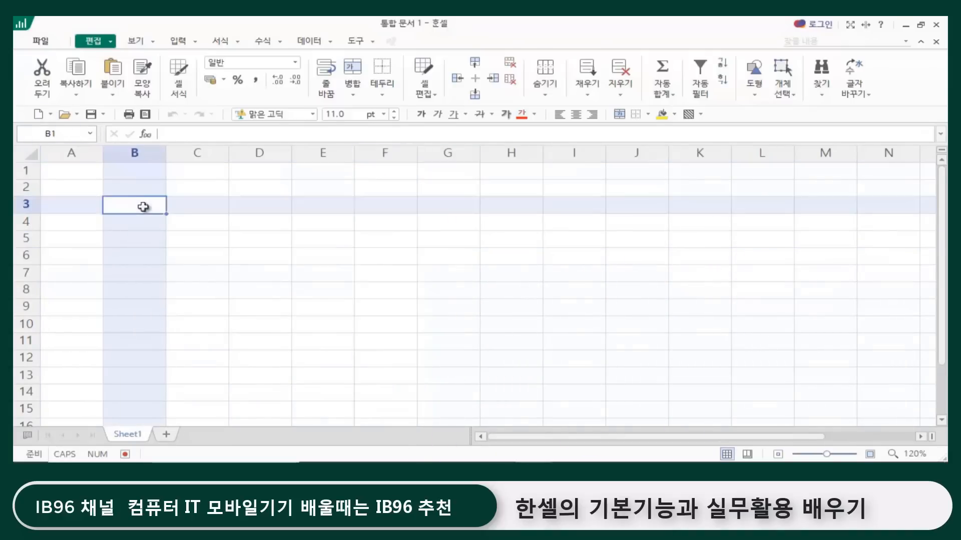
pyautogui.click(231, 253)
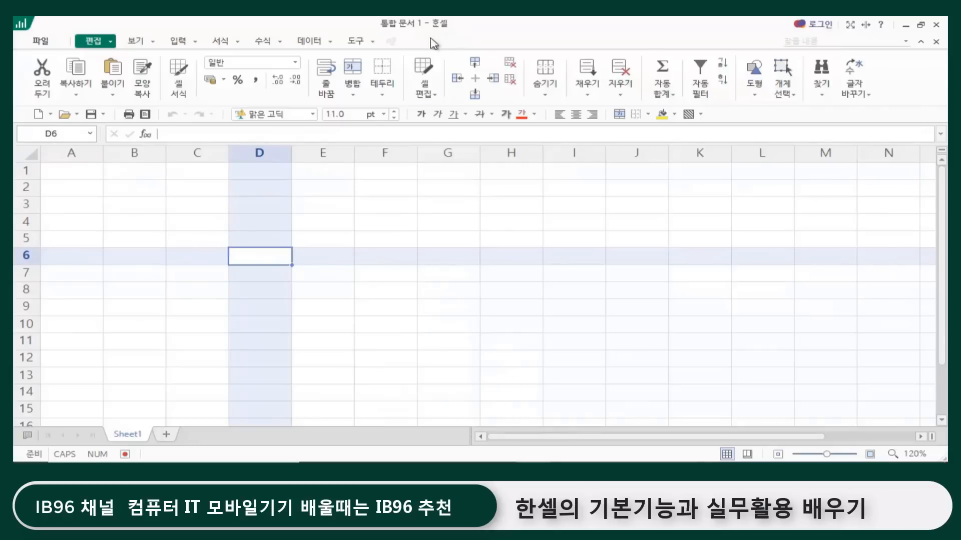
pyautogui.click(382, 237)
pyautogui.click(275, 258)
pyautogui.click(177, 204)
pyautogui.click(314, 242)
pyautogui.click(233, 276)
pyautogui.click(275, 205)
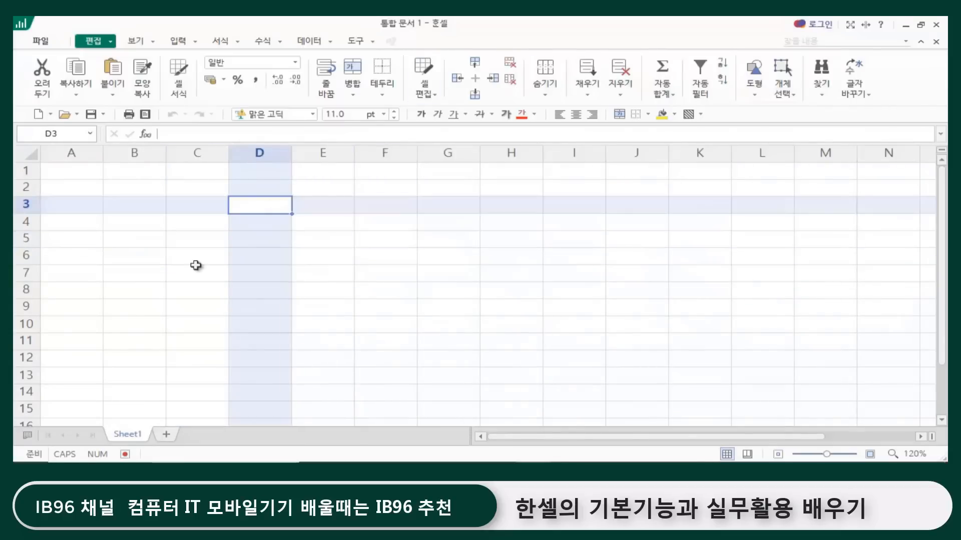
pyautogui.click(193, 257)
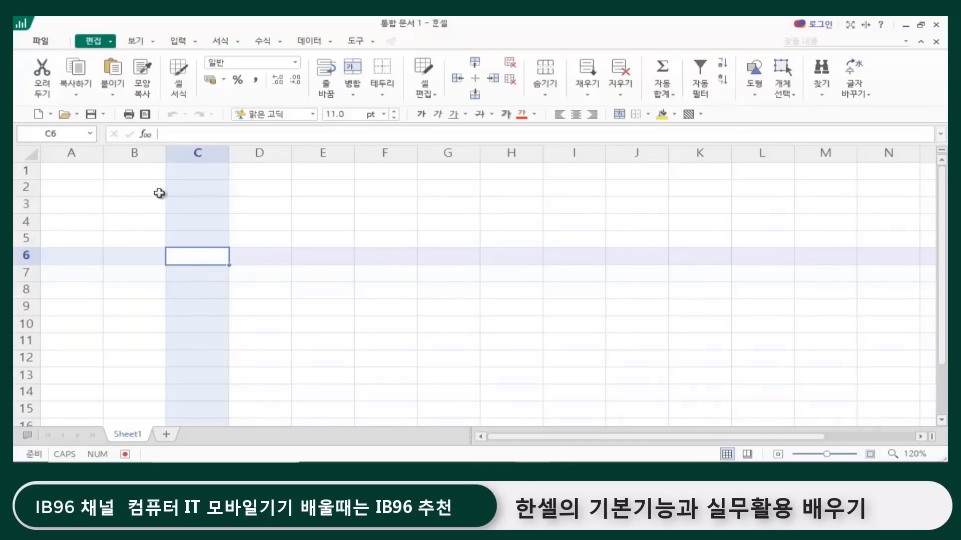
# Step: Enter the column header 판매번호 in cell B3
pyautogui.click(134, 204)
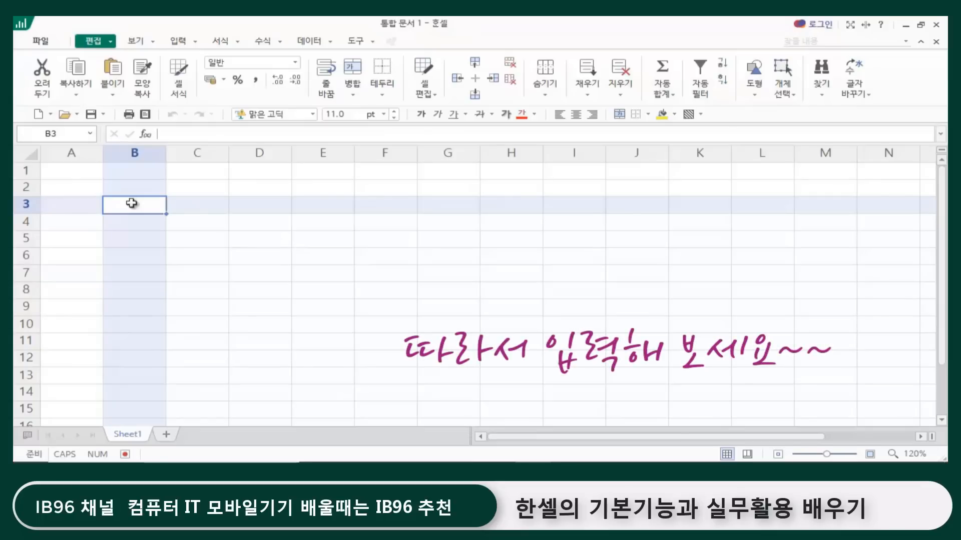
pyautogui.write('파')
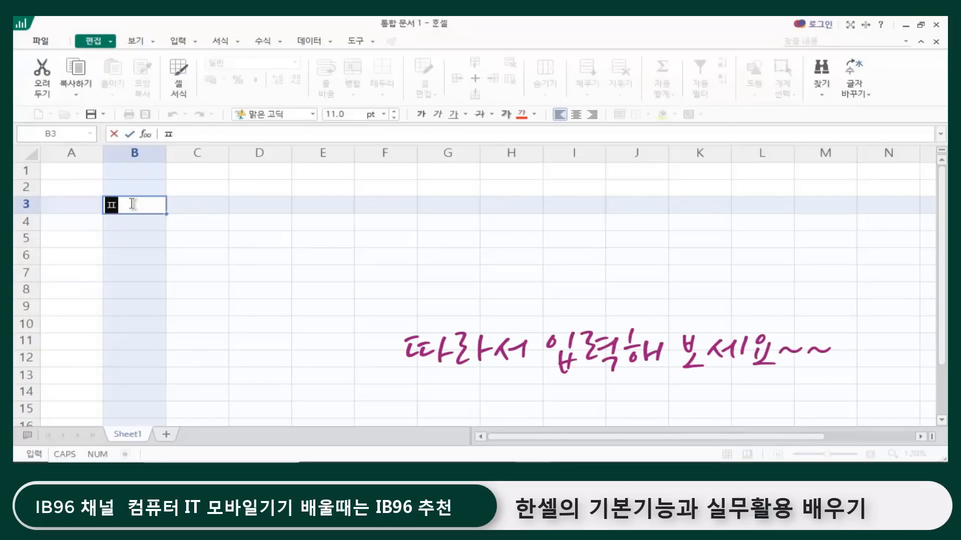
pyautogui.write('ㄴ매번호')
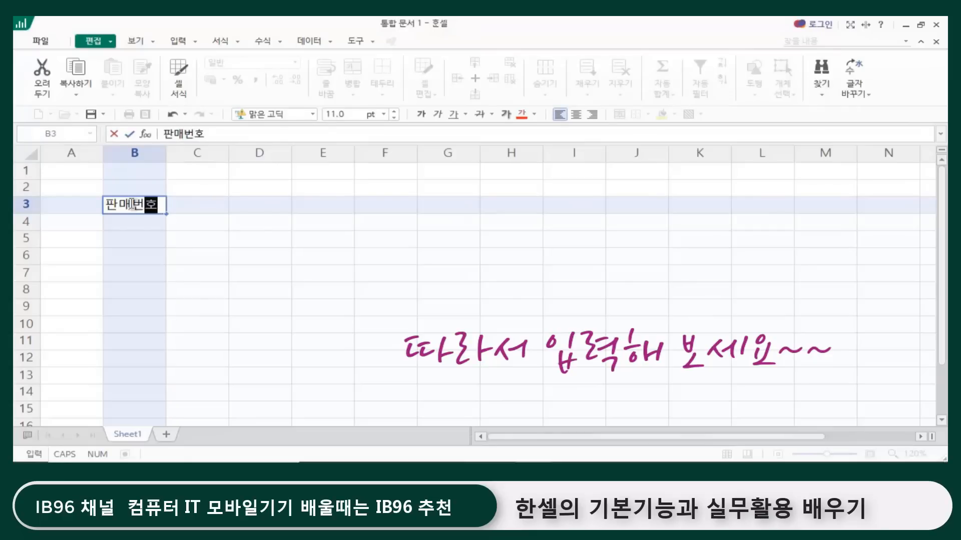
pyautogui.press('Return')
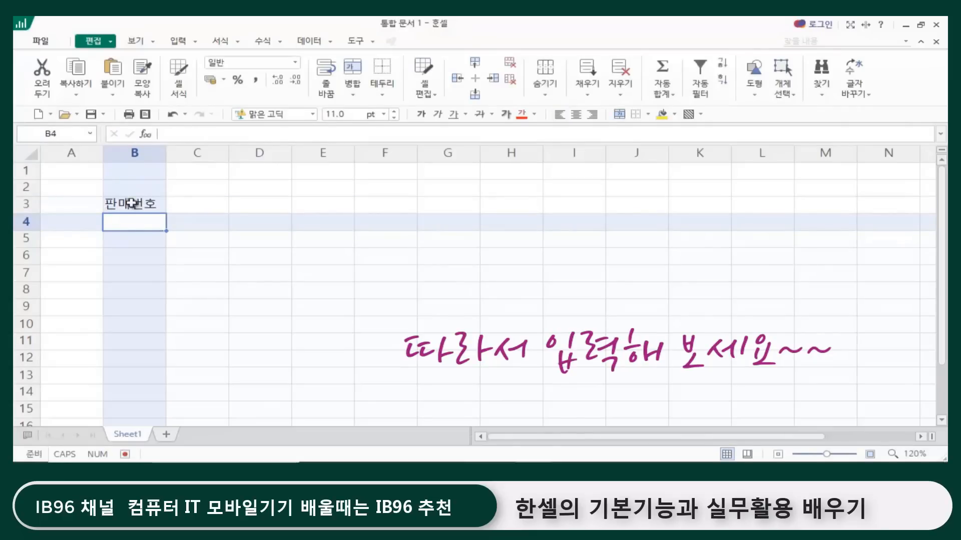
pyautogui.click(131, 202)
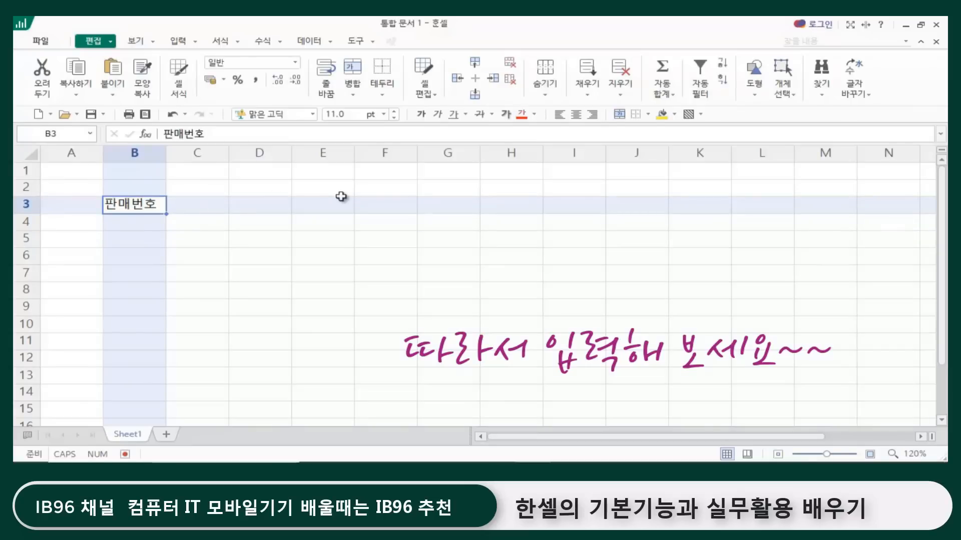
pyautogui.click(200, 205)
pyautogui.click(249, 204)
pyautogui.click(303, 202)
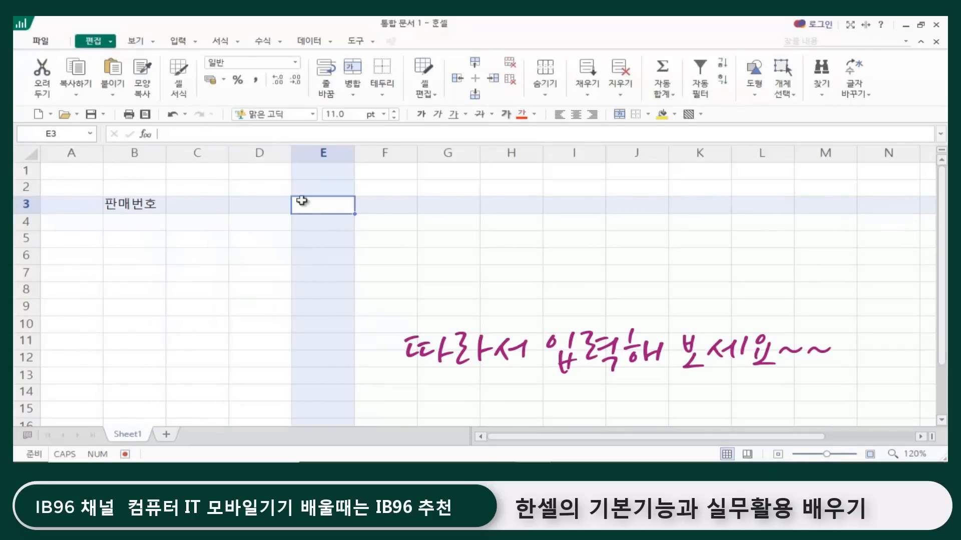
# Step: Enter the column headers 제품명, 판매일자, 수량 and 단가 in cells C3 to F3
pyautogui.click(141, 202)
pyautogui.press('Right')
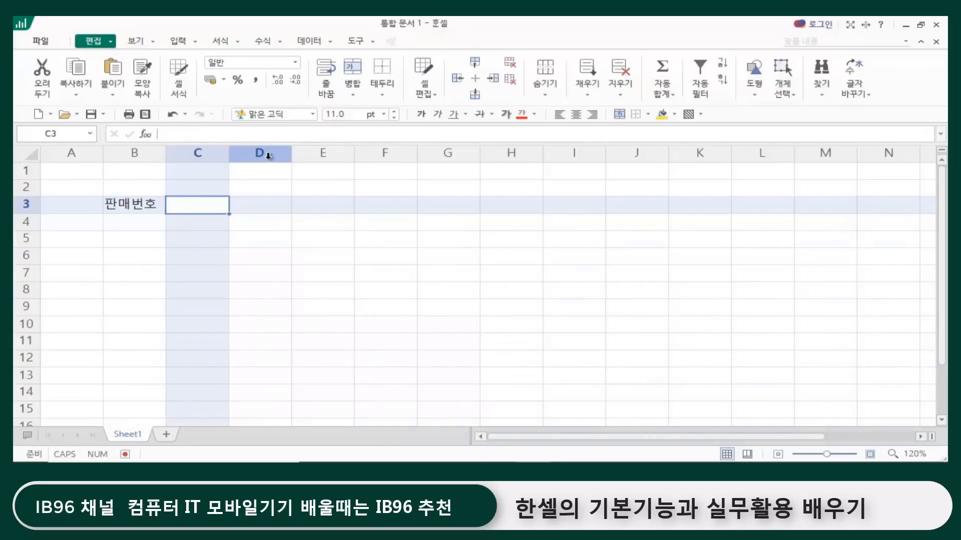
pyautogui.write('제품명')
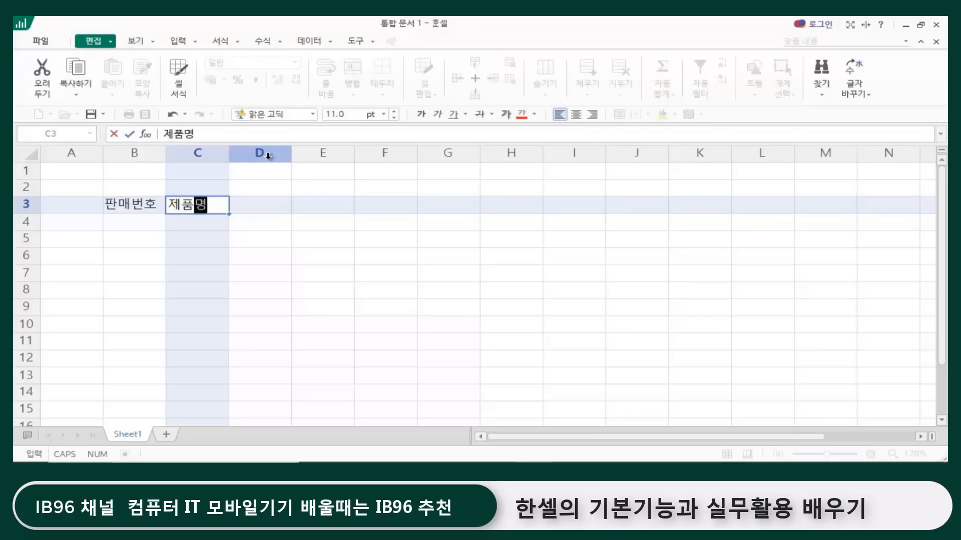
pyautogui.press('Right')
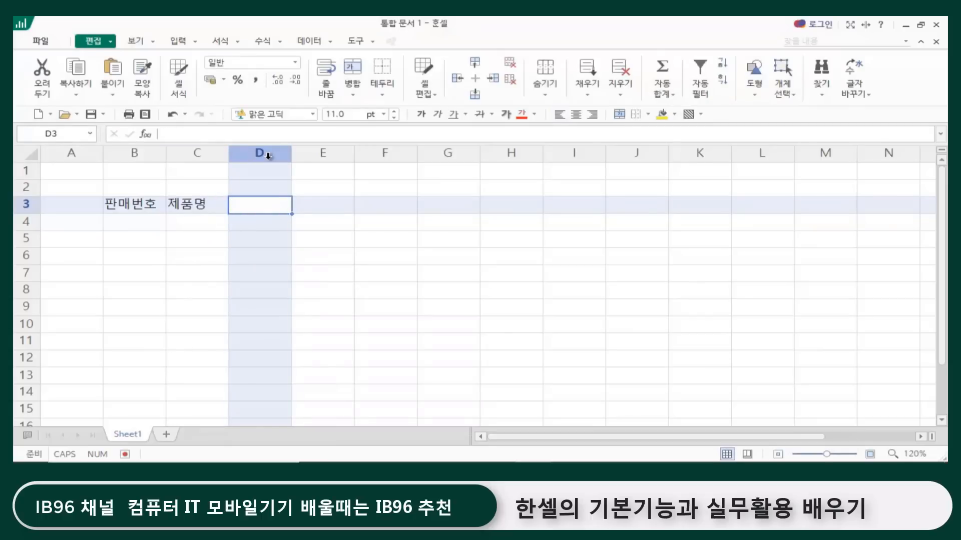
pyautogui.write('판매일자')
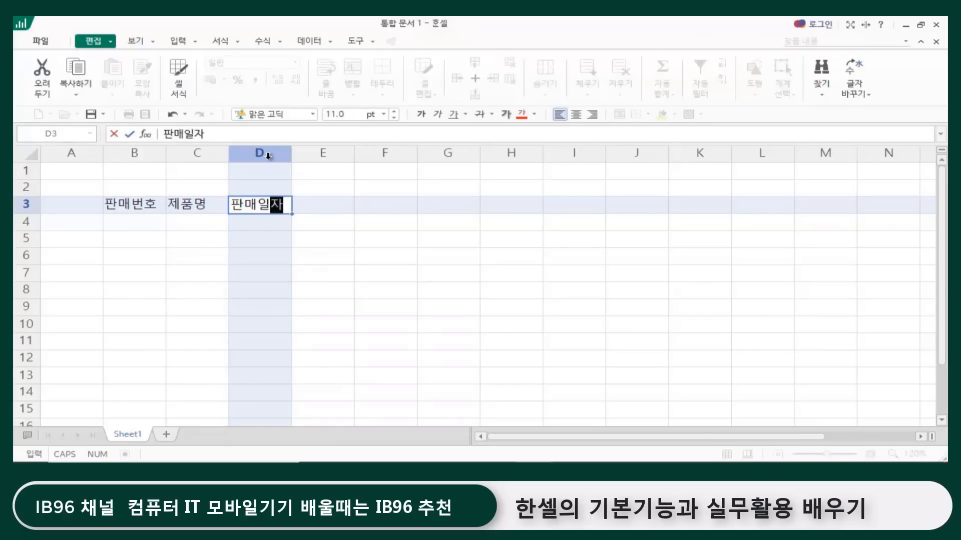
pyautogui.press('Right')
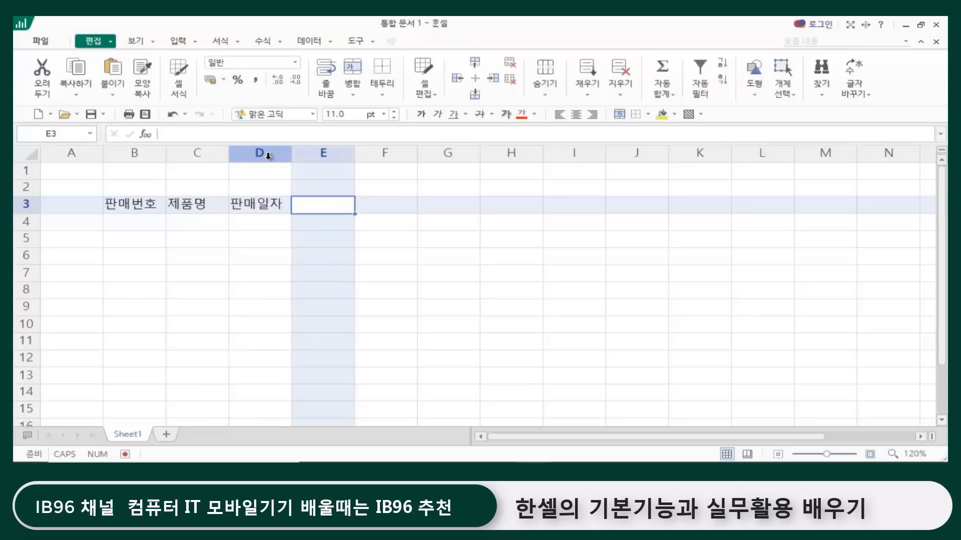
pyautogui.write('수량')
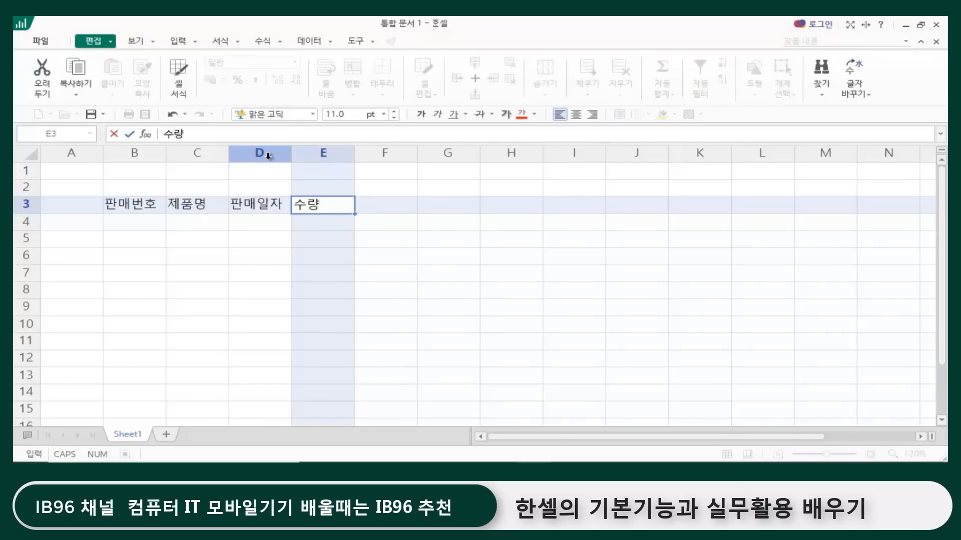
pyautogui.press('Right')
pyautogui.write('단가')
pyautogui.press('Return')
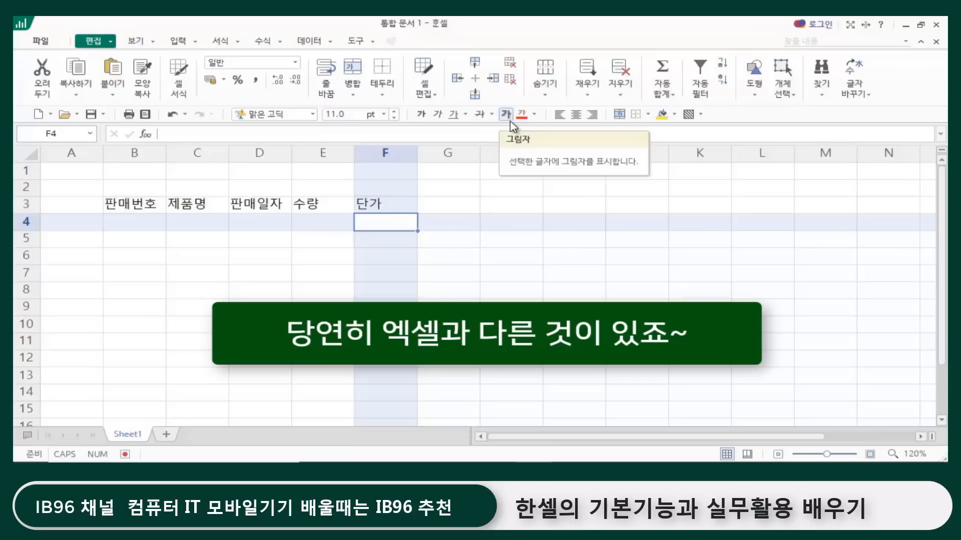
# Step: Inspect how the text headers in cells B3 to F3 are aligned
pyautogui.click(386, 259)
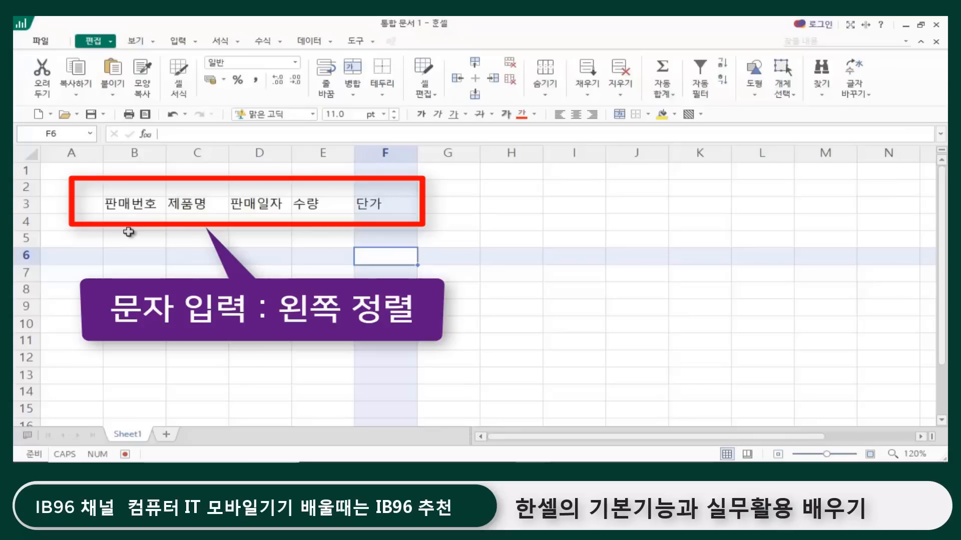
pyautogui.click(155, 209)
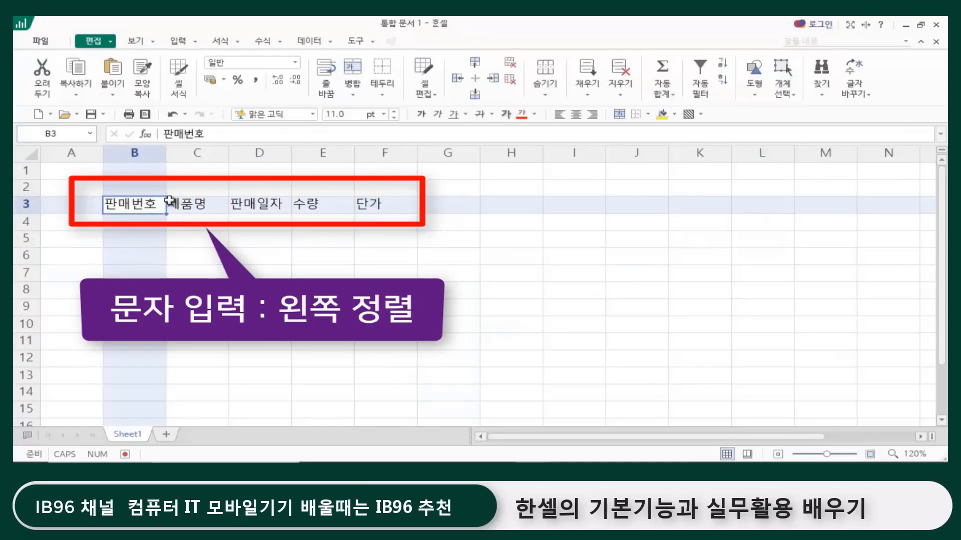
pyautogui.click(171, 202)
pyautogui.click(272, 209)
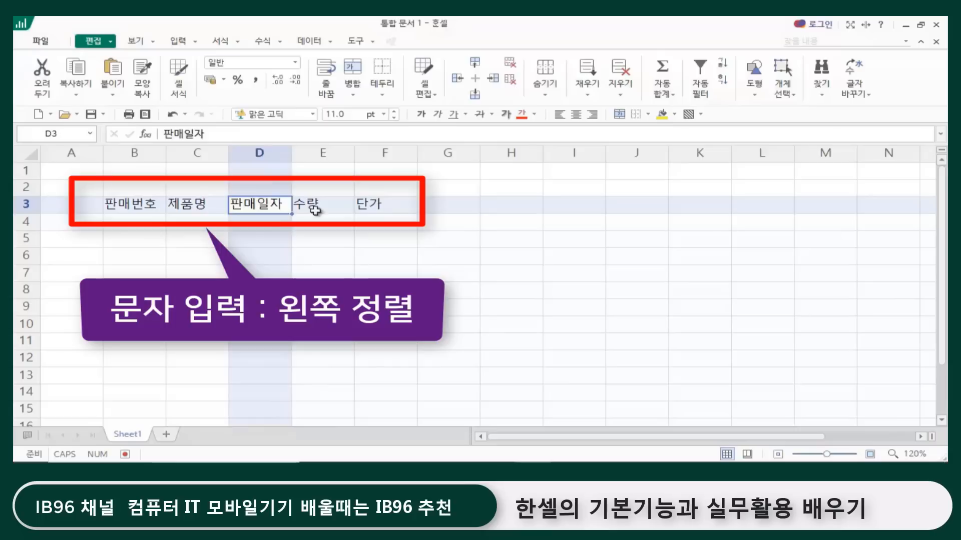
pyautogui.click(320, 206)
pyautogui.click(360, 205)
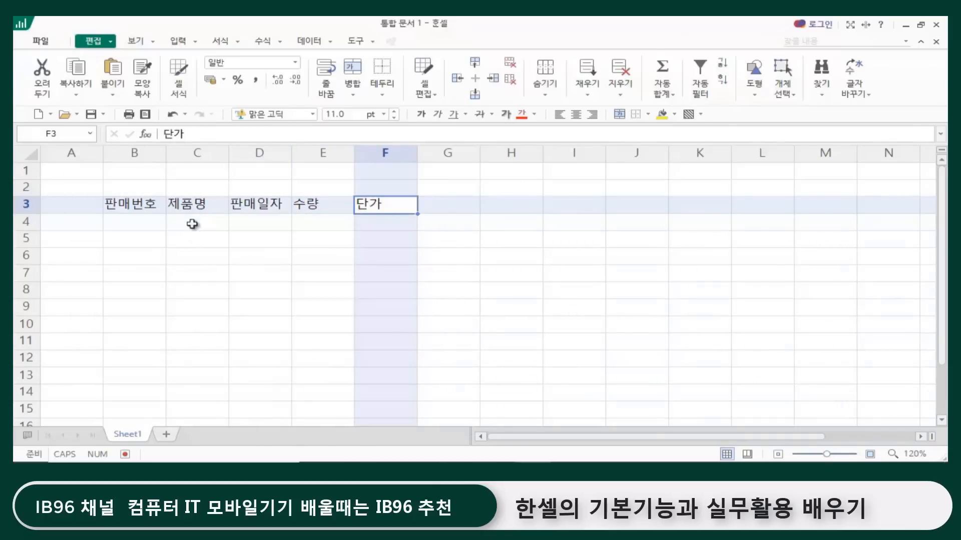
# Step: Enter the product name 접이식의자 in cell C4 and auto-fit the width of column C
pyautogui.click(193, 208)
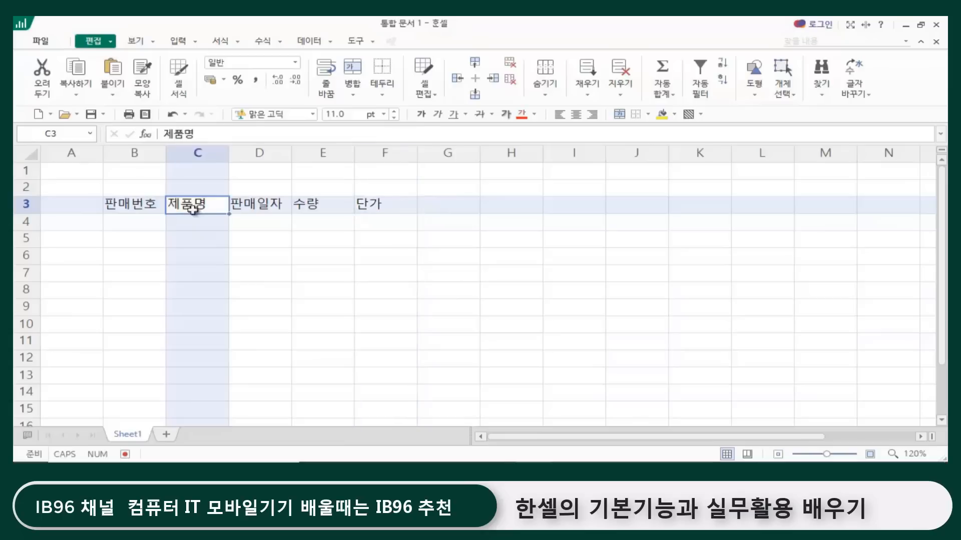
pyautogui.click(188, 222)
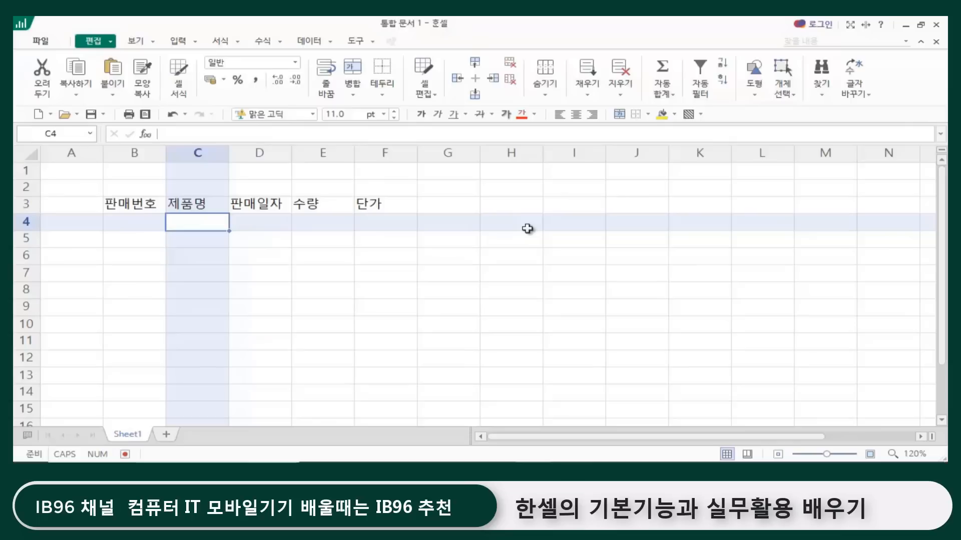
pyautogui.write('접')
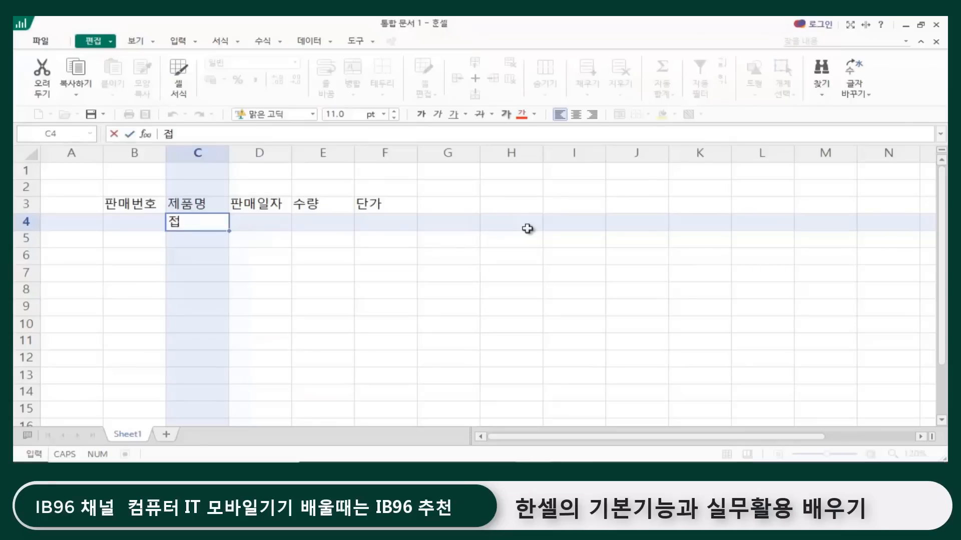
pyautogui.write('이식ㅇ의자')
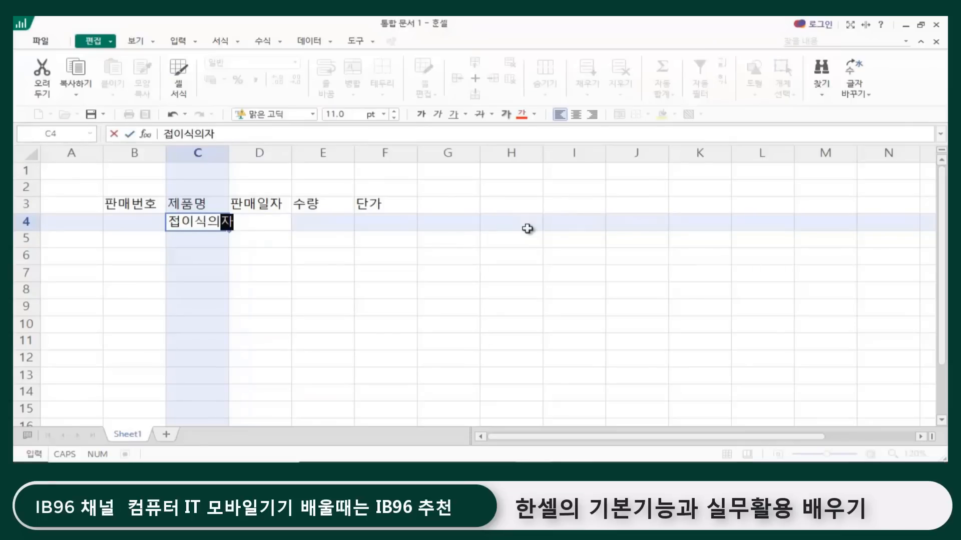
pyautogui.press('Return')
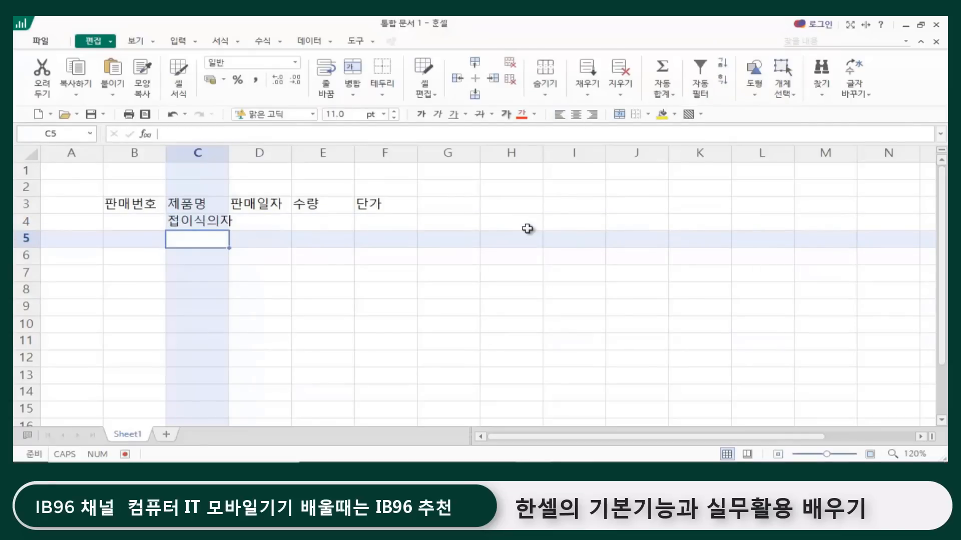
pyautogui.doubleClick(229, 150)
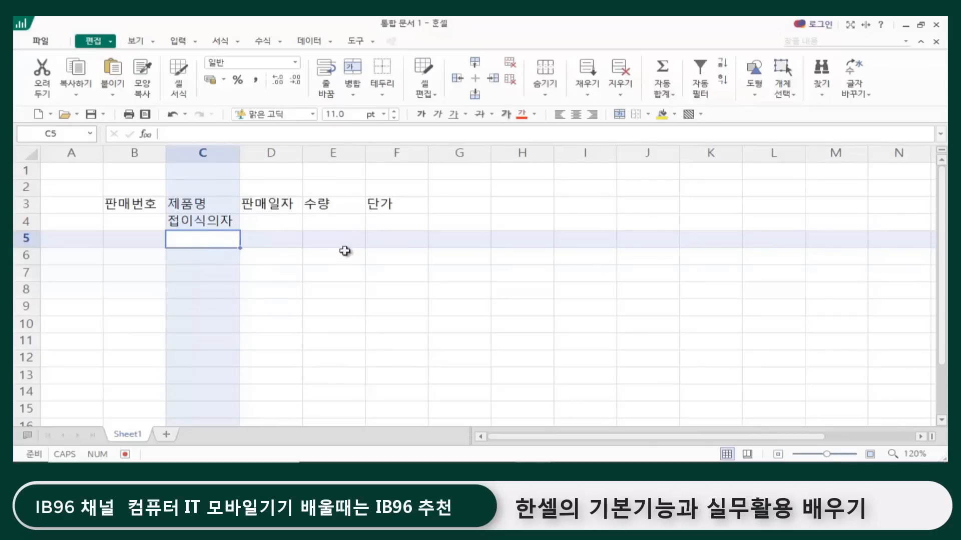
# Step: Enter 방한용 텐트 with (100 * 160) on a second line in cell C5, and auto-fit the width of column C
pyautogui.write('바ㅇ한용')
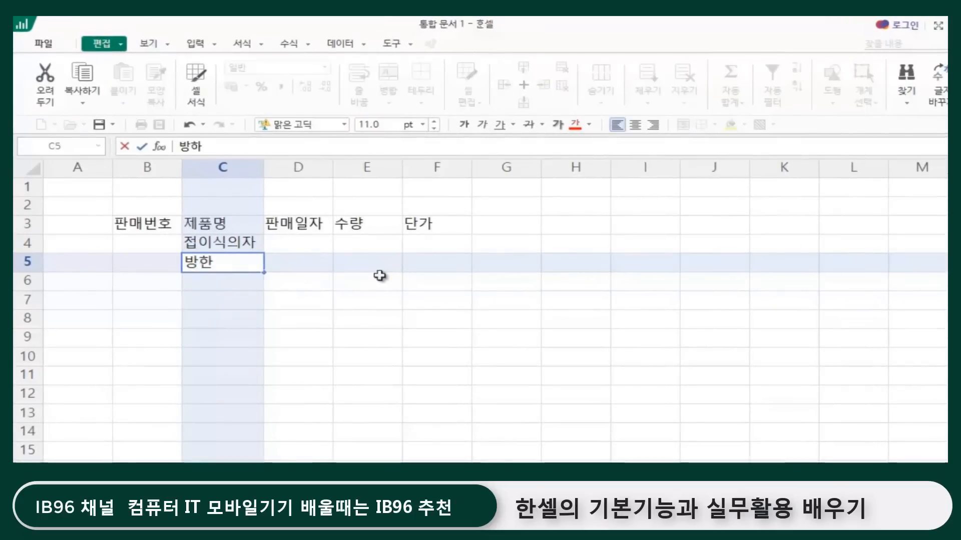
pyautogui.write('텐트')
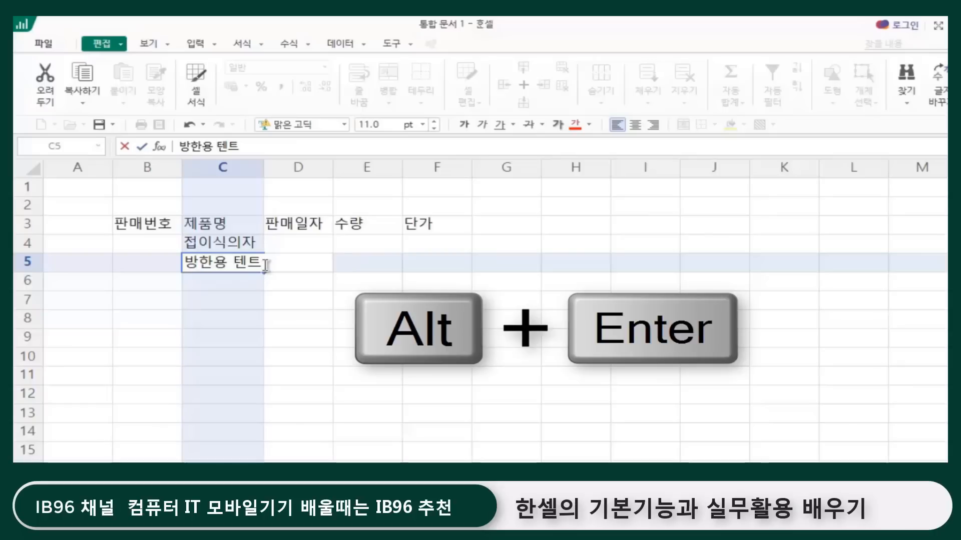
pyautogui.hotkey('alt', 'Return')
pyautogui.write('(')
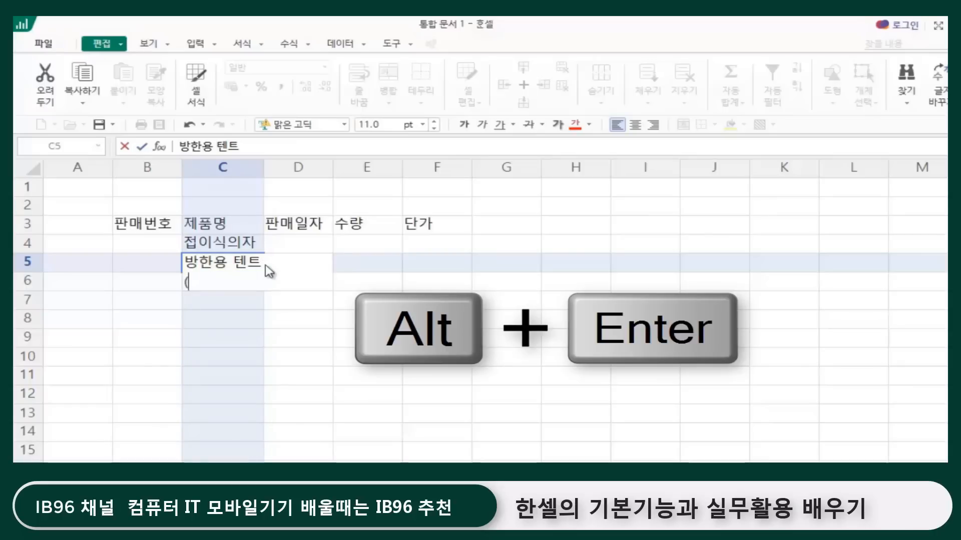
pyautogui.write('100')
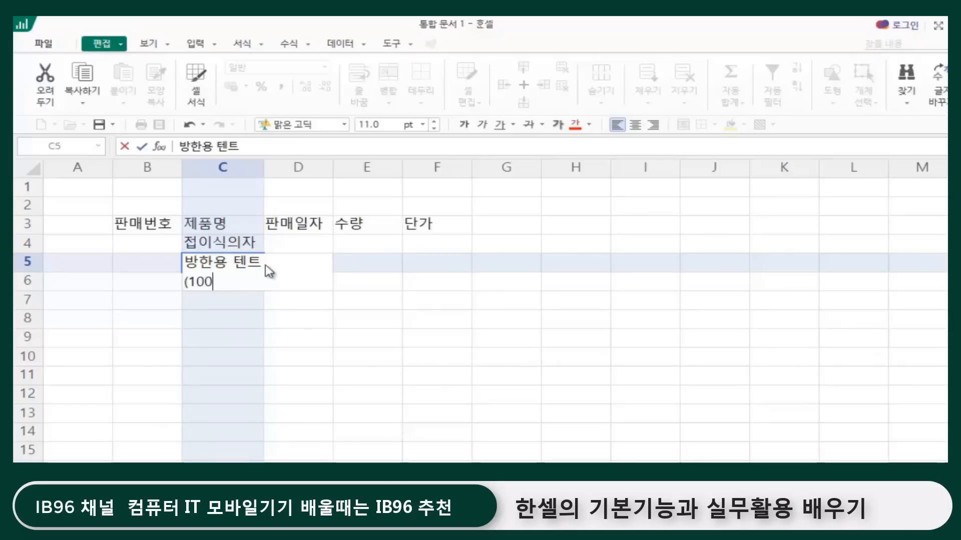
pyautogui.write(' * 160')
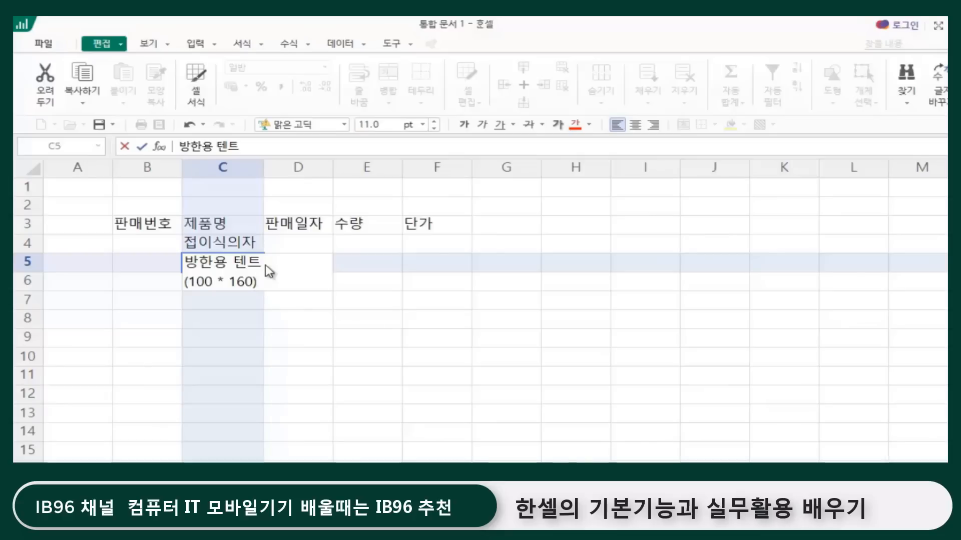
pyautogui.press('Return')
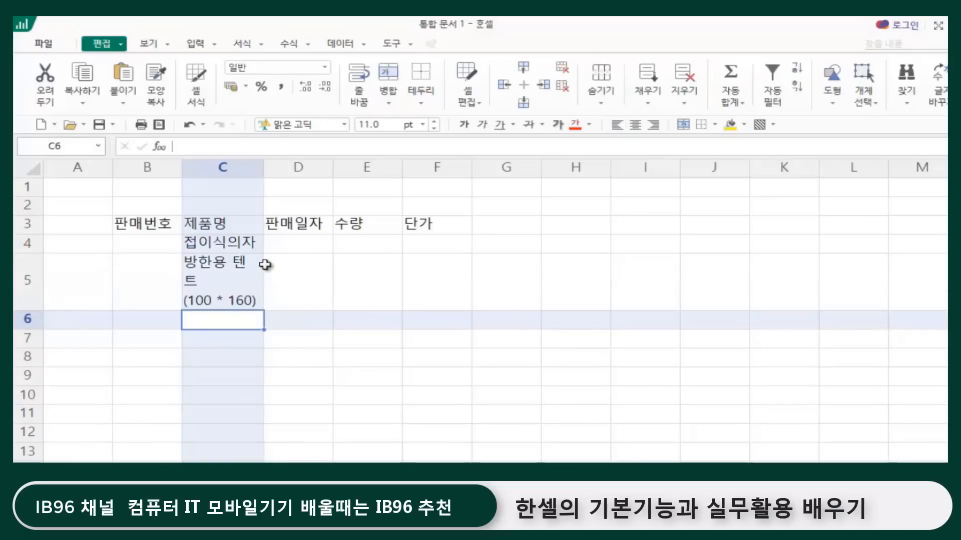
pyautogui.doubleClick(263, 169)
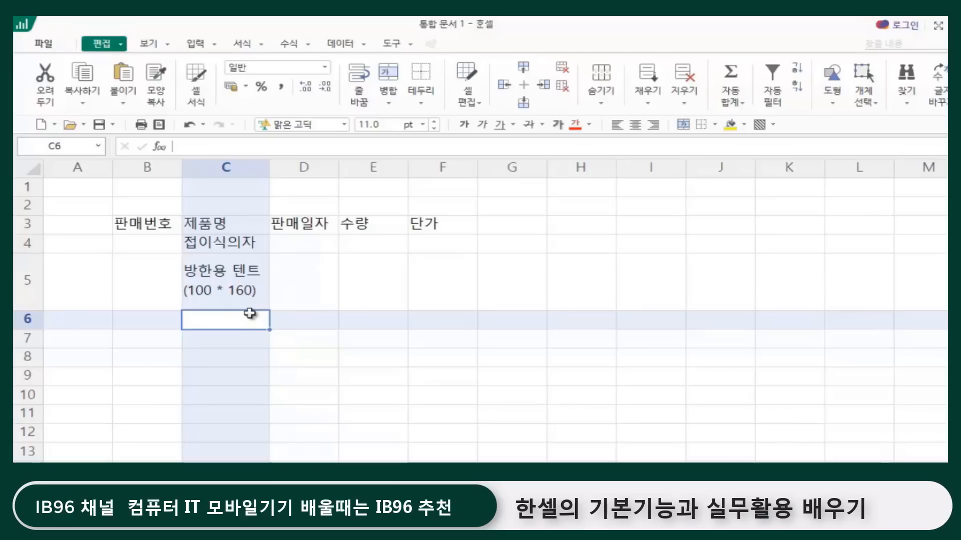
# Step: Enter the product names 귀마개 in cell C6 and 양털목도리 in cell C7
pyautogui.write('귀마개')
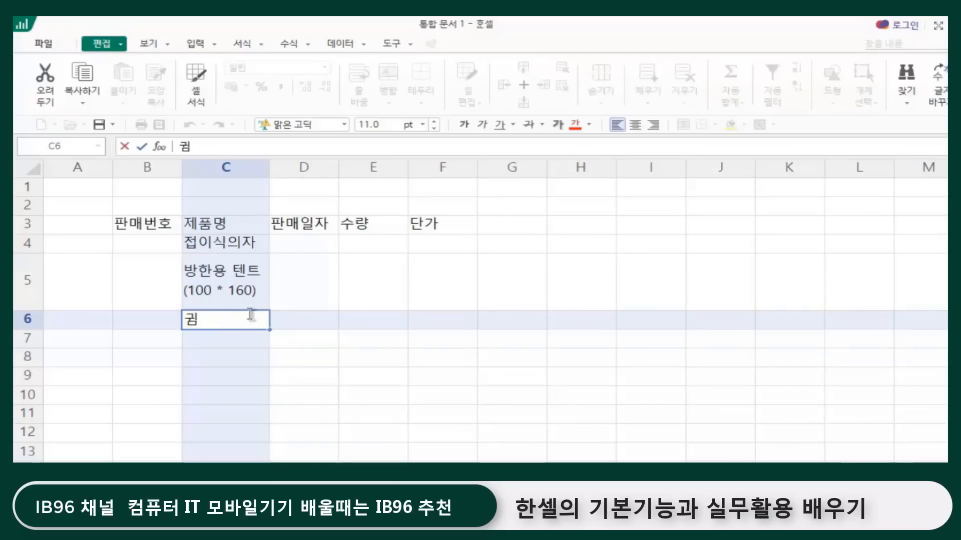
pyautogui.press('Return')
pyautogui.write('아어')
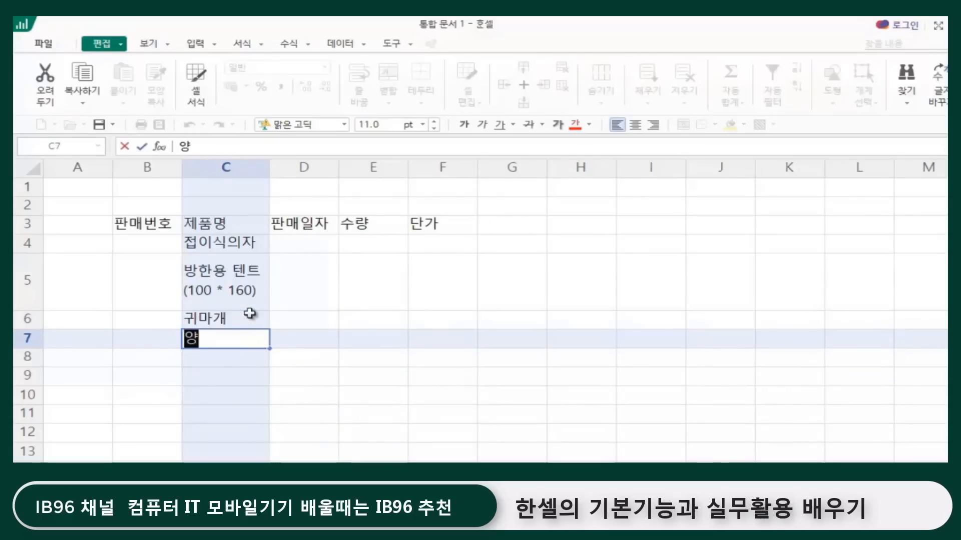
pyautogui.press('BackSpace')
pyautogui.press('BackSpace')
pyautogui.press('BackSpace')
pyautogui.write('양털목')
pyautogui.write('도리')
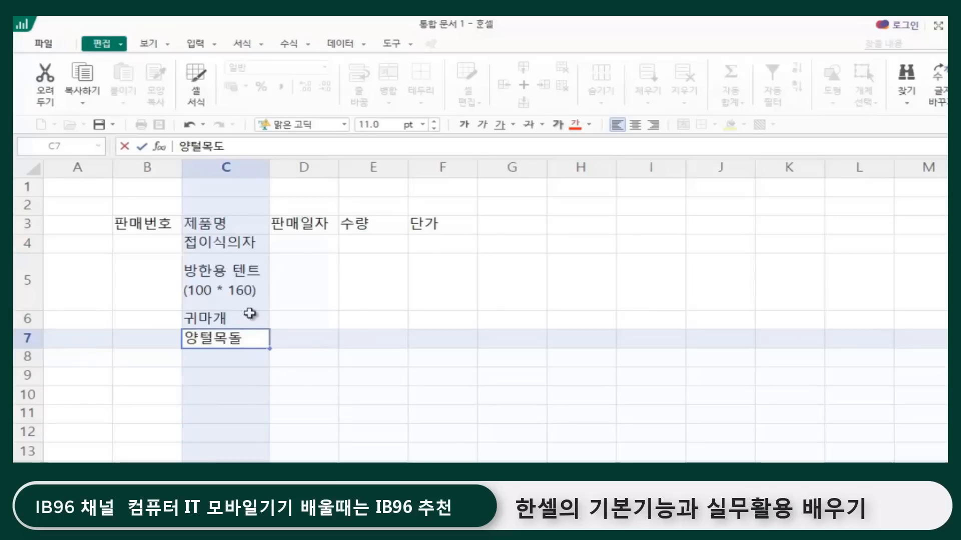
pyautogui.press('Return')
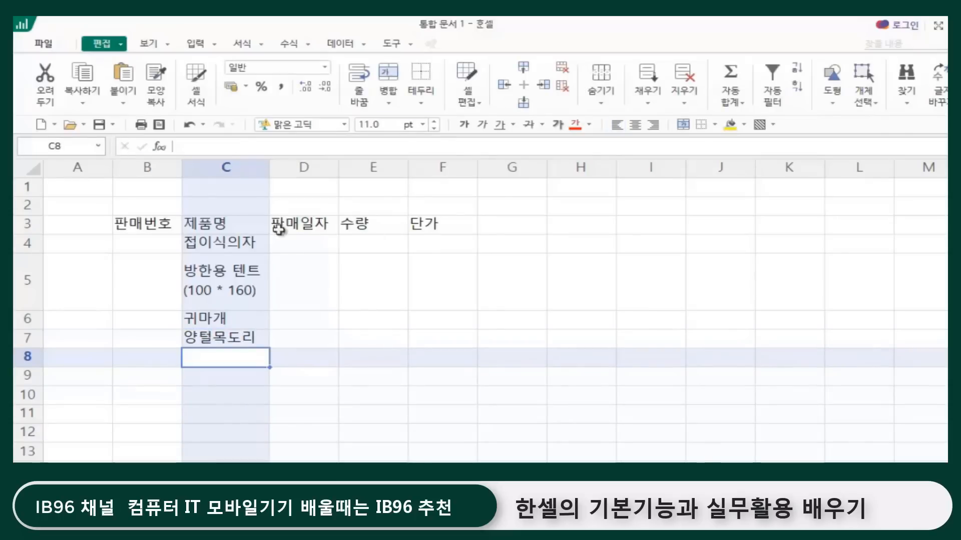
pyautogui.click(394, 375)
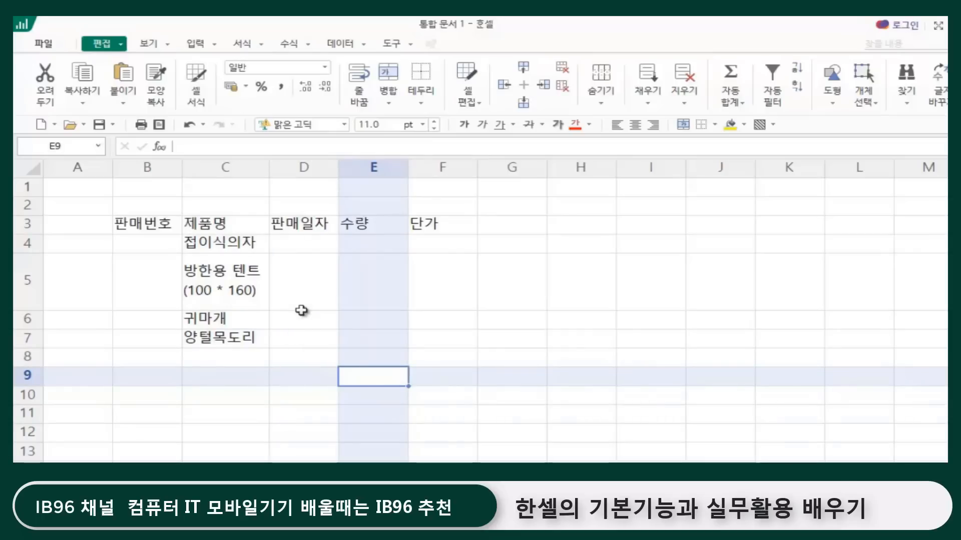
pyautogui.click(299, 336)
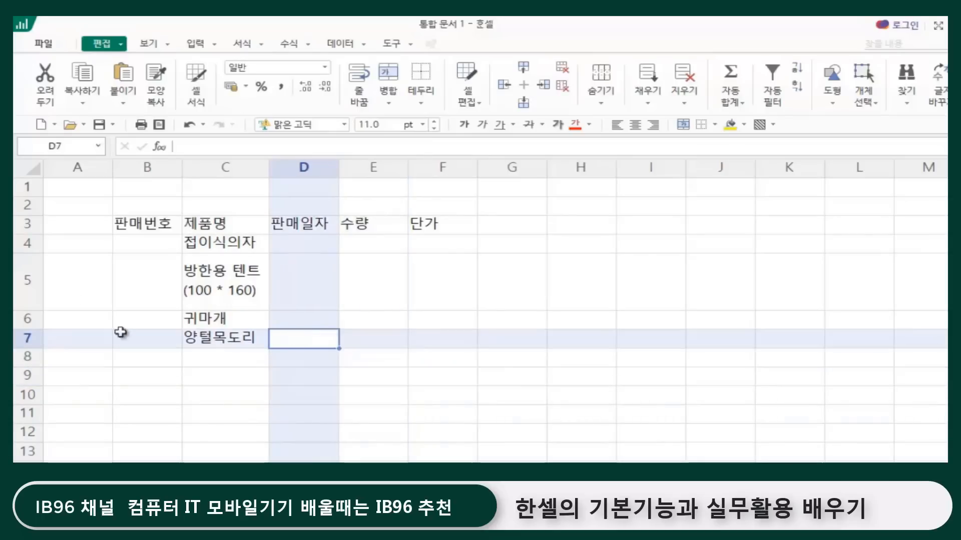
pyautogui.click(509, 318)
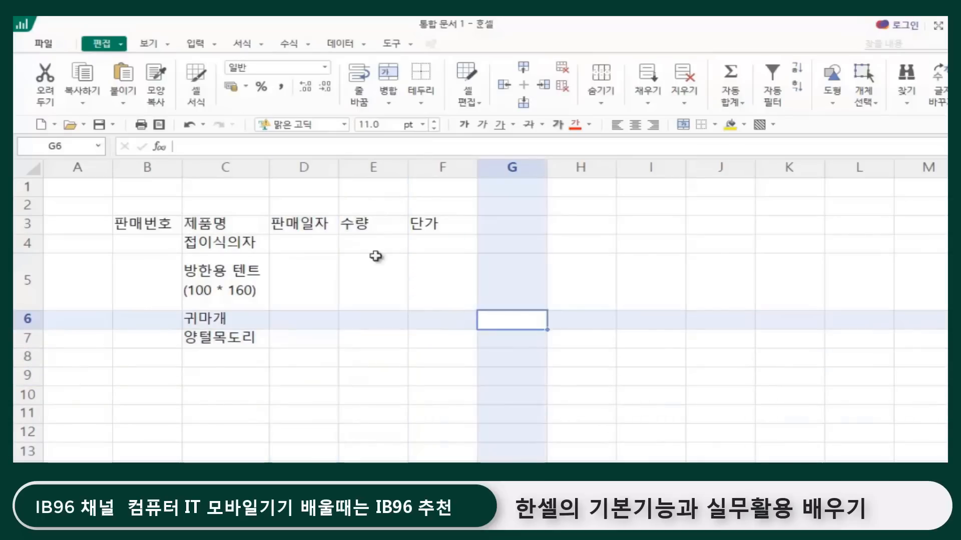
pyautogui.click(356, 241)
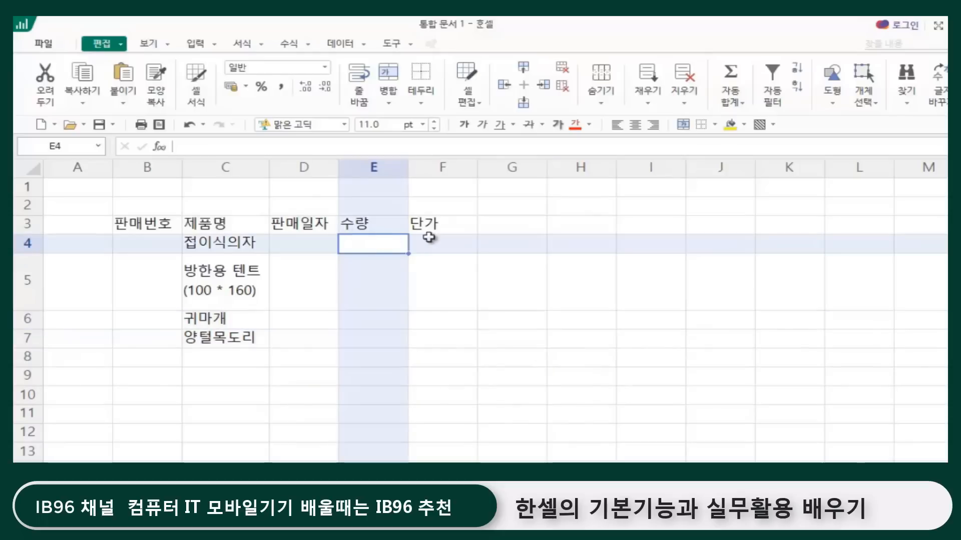
pyautogui.click(431, 240)
pyautogui.click(427, 317)
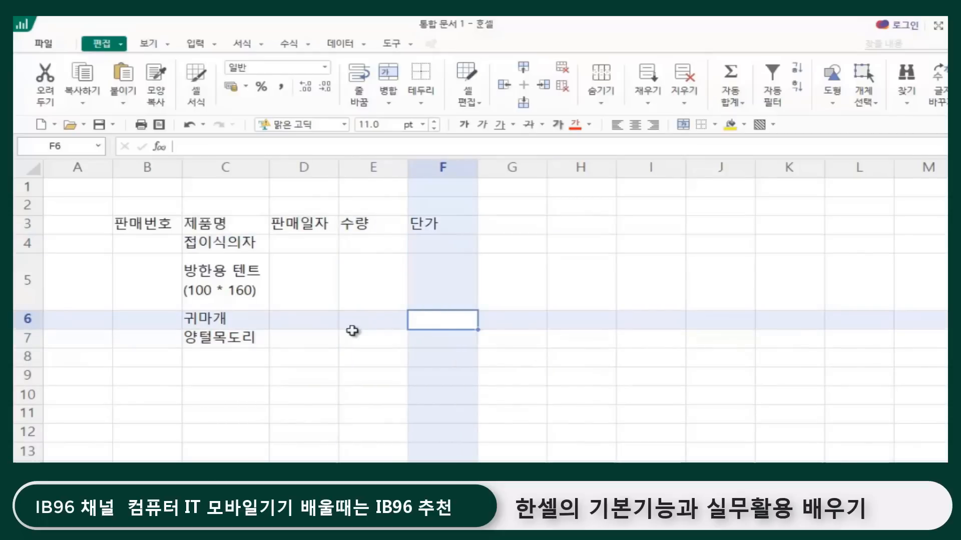
# Step: Enter the quantities 10, 7, 7 and 15 in cells E4 to E7
pyautogui.click(364, 247)
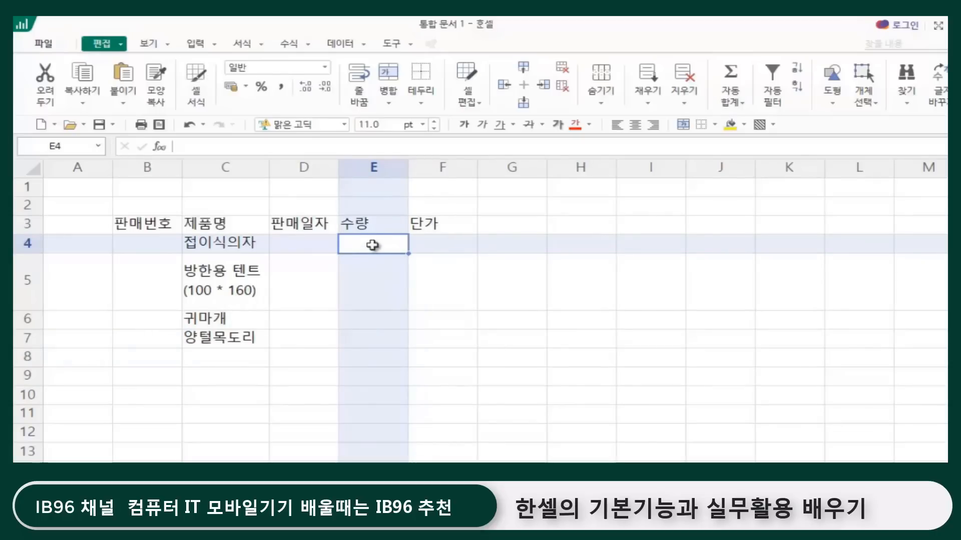
pyautogui.write('10')
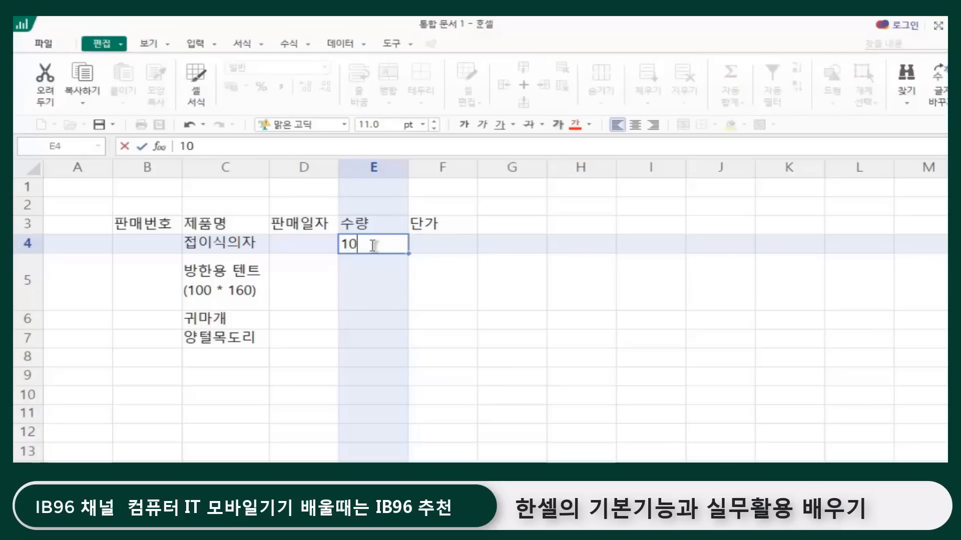
pyautogui.press('Return')
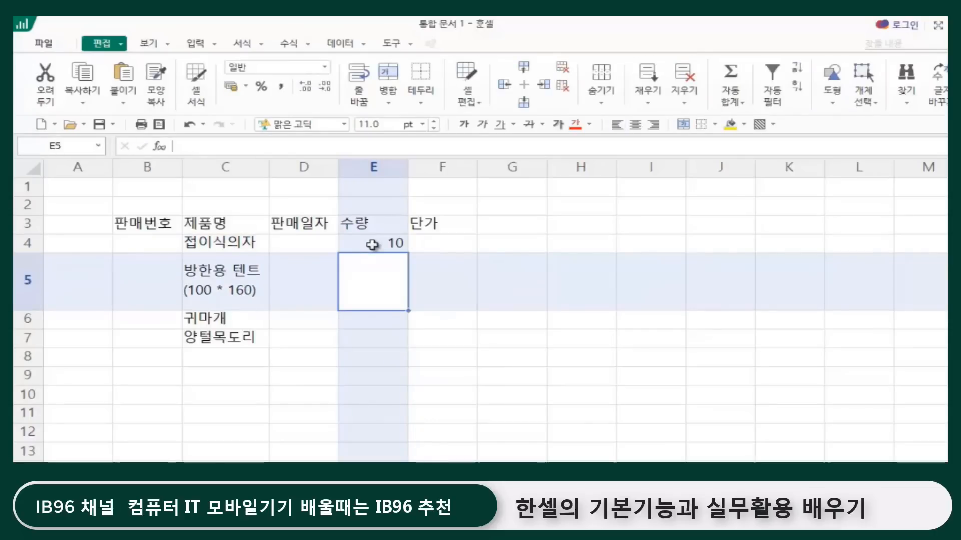
pyautogui.write('7')
pyautogui.press('Return')
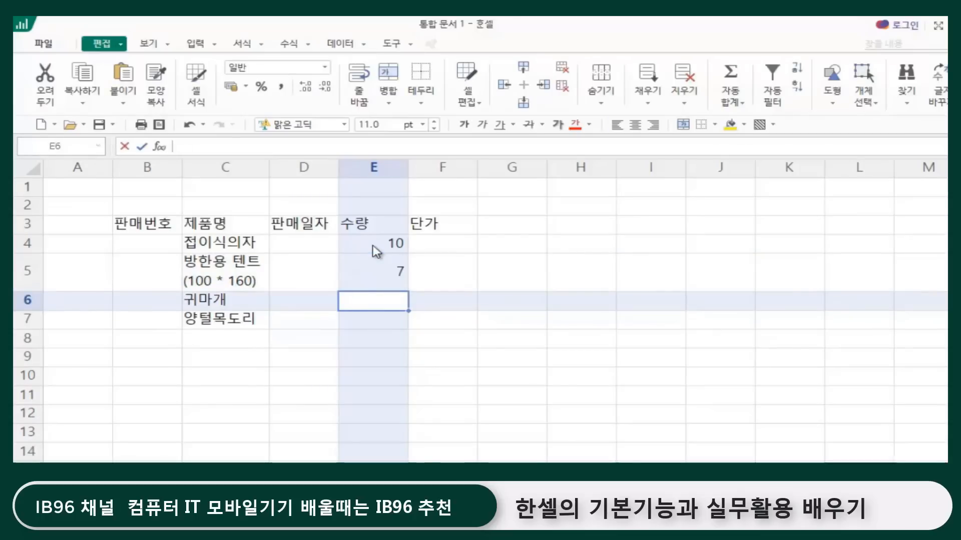
pyautogui.write('7')
pyautogui.press('Return')
pyautogui.write('15')
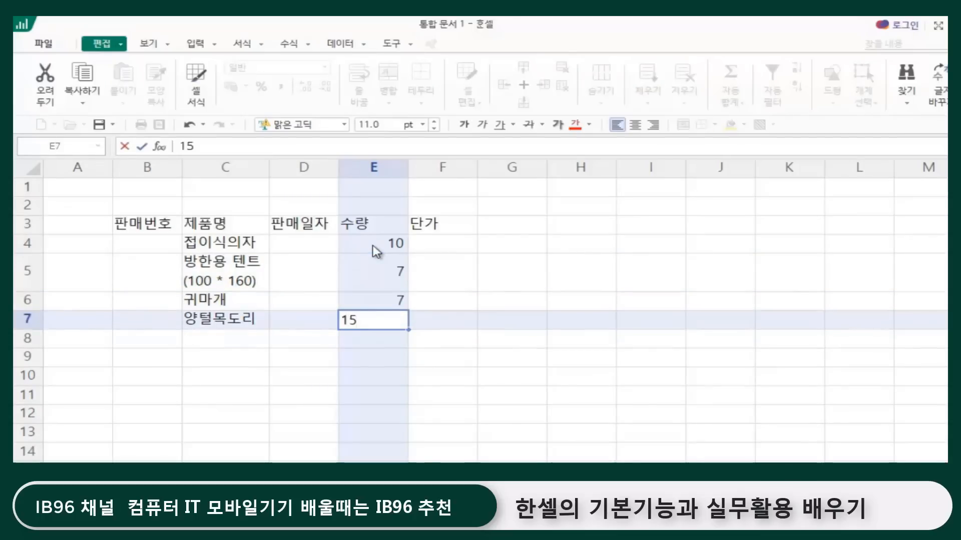
pyautogui.press('Return')
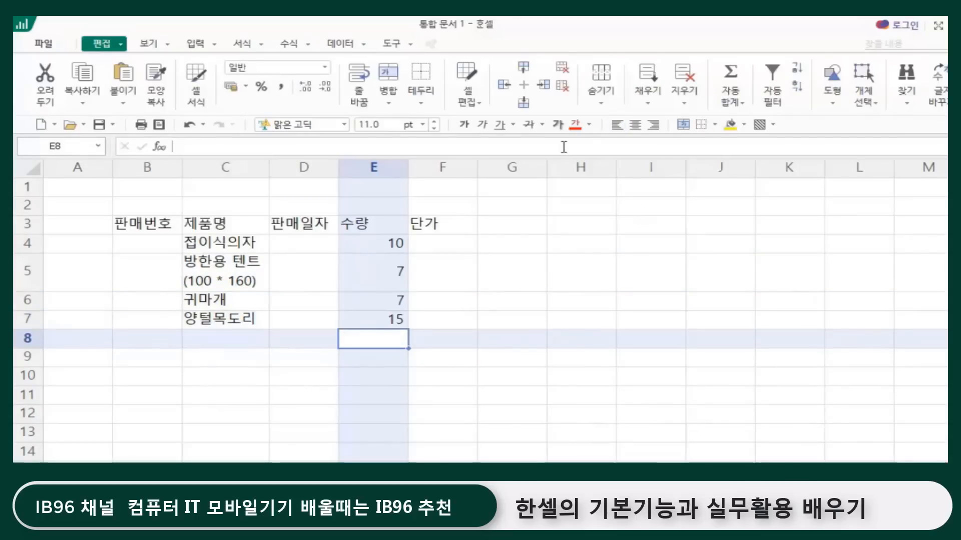
# Step: Inspect how the quantities in cells E4 to E7 are aligned
pyautogui.click(374, 243)
pyautogui.click(377, 271)
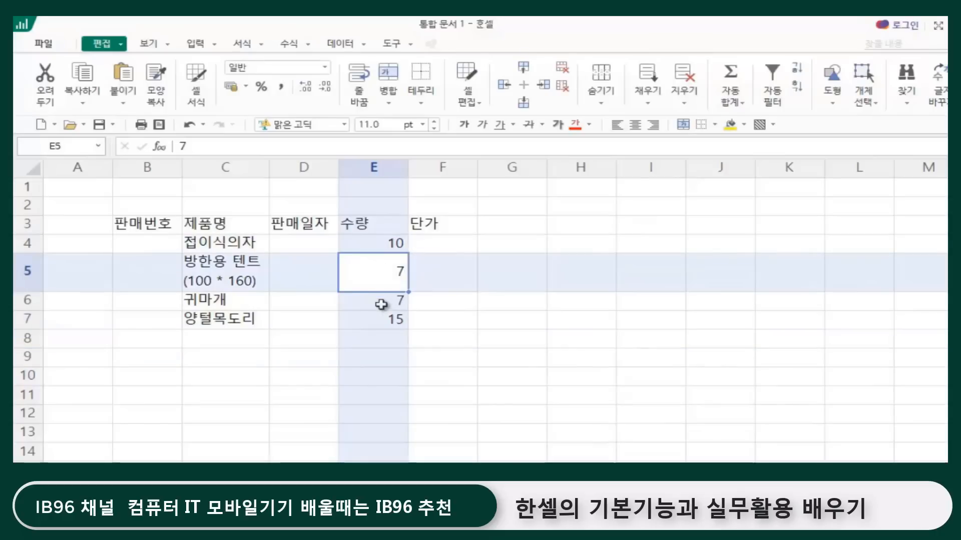
pyautogui.click(382, 318)
pyautogui.click(373, 246)
pyautogui.click(365, 278)
pyautogui.click(363, 301)
pyautogui.click(370, 321)
pyautogui.click(377, 244)
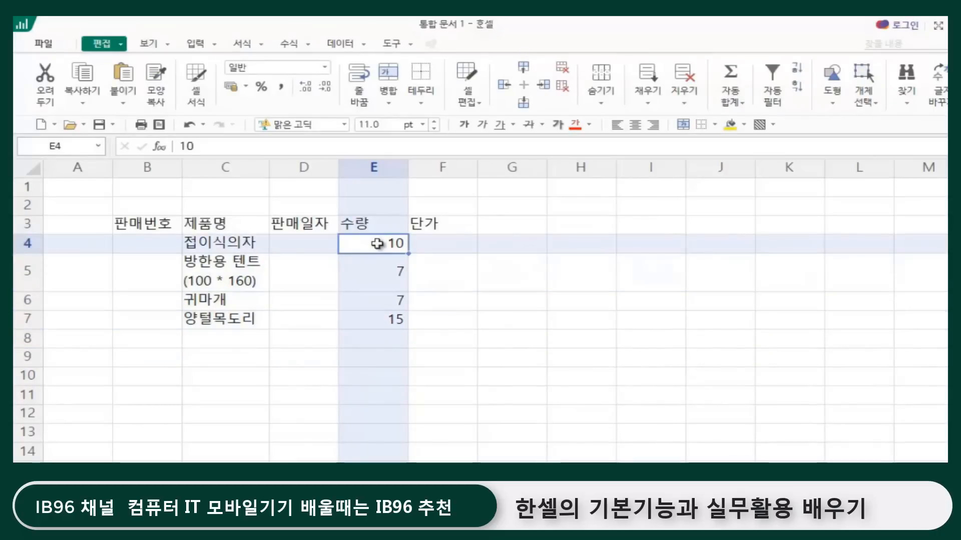
pyautogui.click(373, 275)
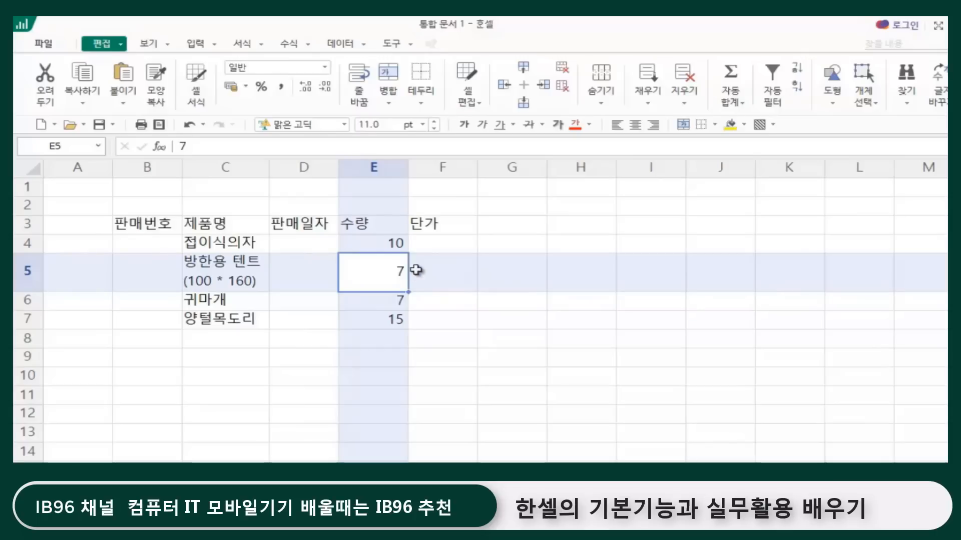
pyautogui.click(389, 303)
pyautogui.click(392, 318)
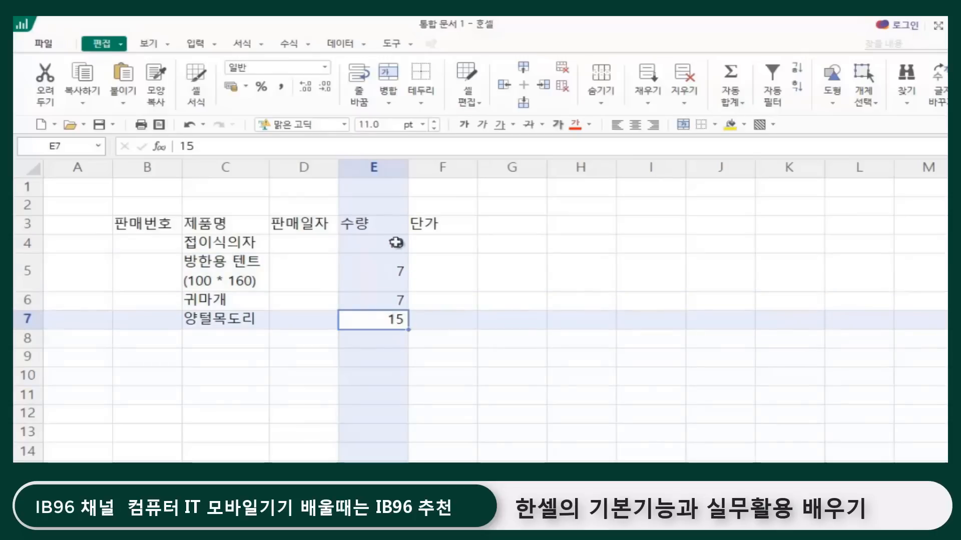
pyautogui.click(399, 245)
pyautogui.click(373, 302)
# Step: Enter the unit prices 13500, 32900, 3000 and 10000 in cells F4 to F7
pyautogui.click(443, 241)
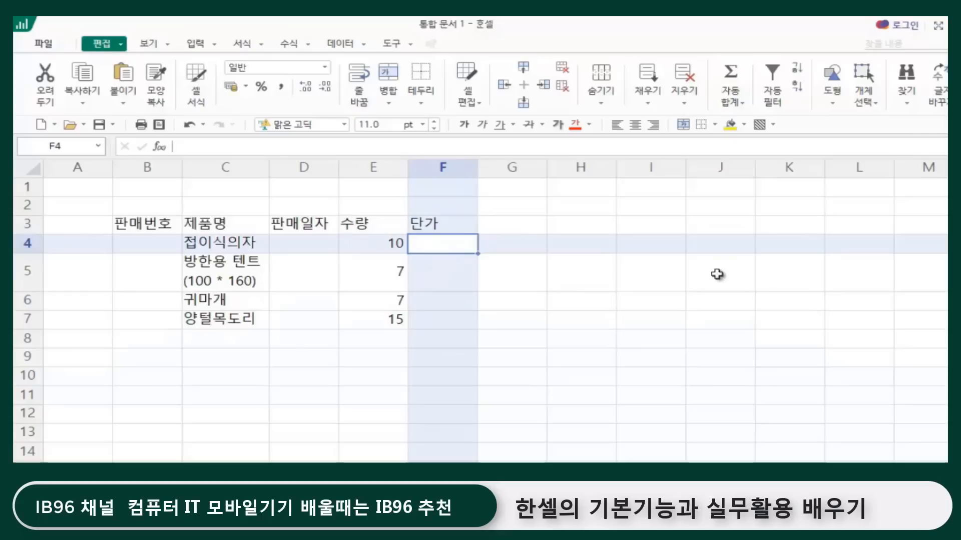
pyautogui.write('13500')
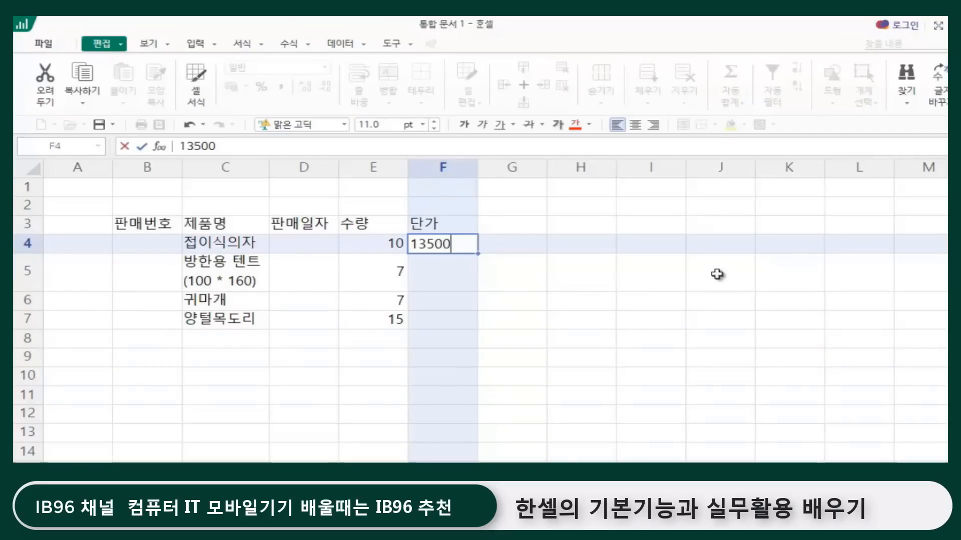
pyautogui.press('Return')
pyautogui.write('3')
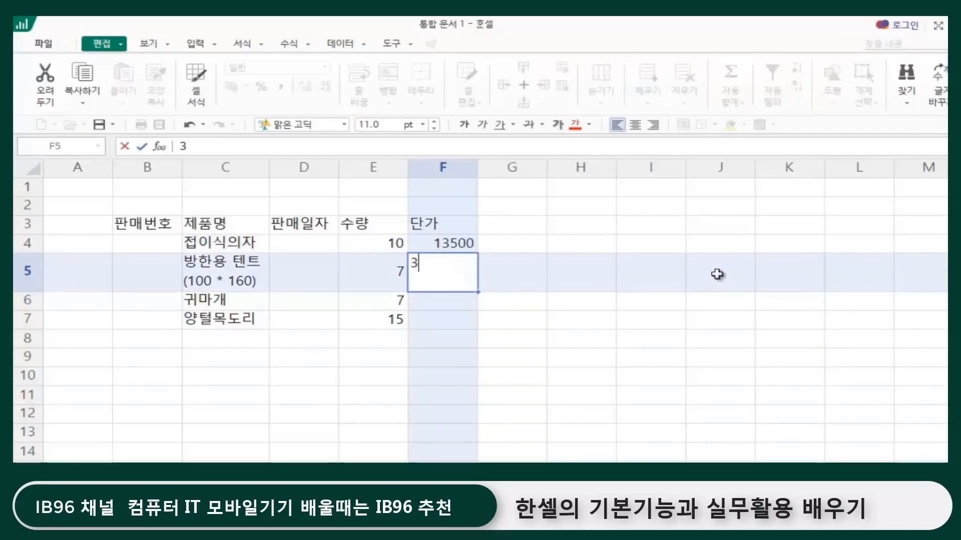
pyautogui.write('2900')
pyautogui.press('Return')
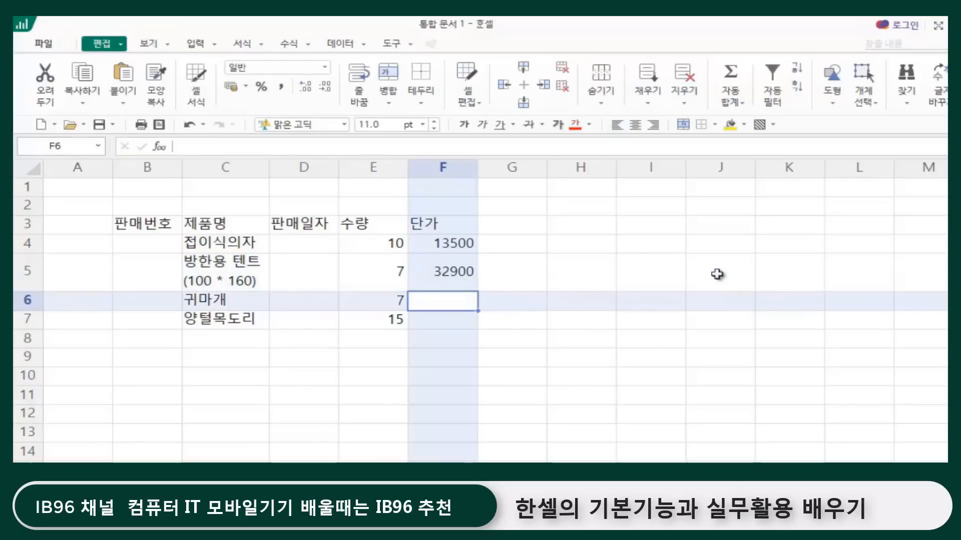
pyautogui.write('3000')
pyautogui.press('Return')
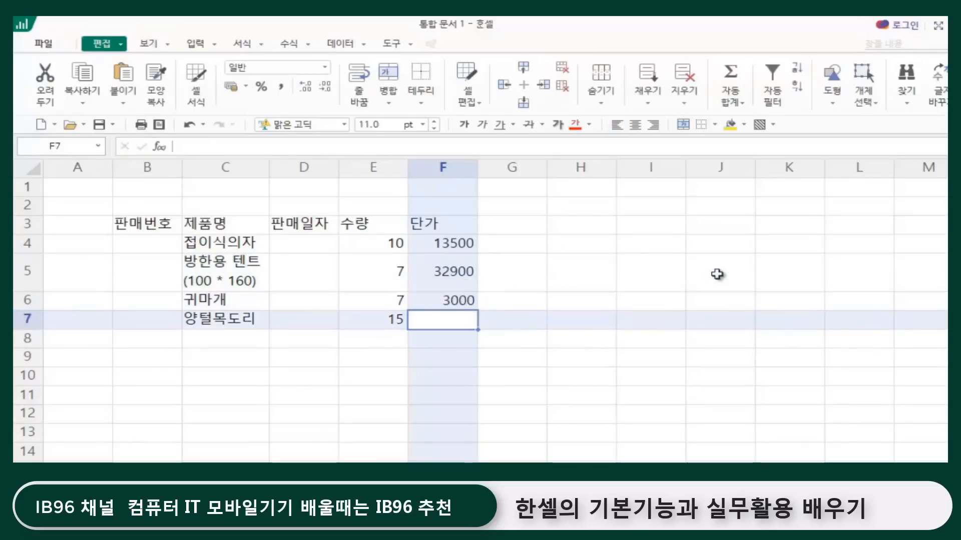
pyautogui.write('10000')
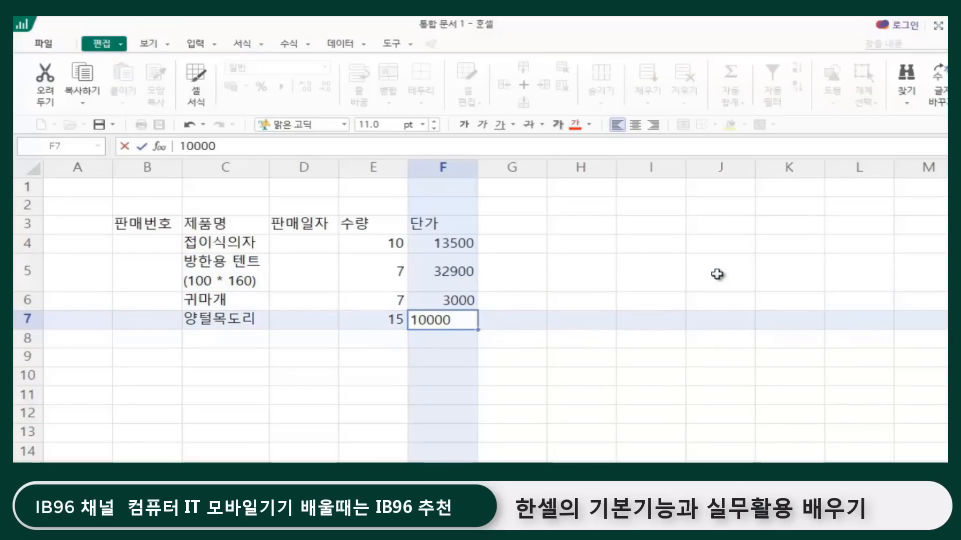
pyautogui.press('Return')
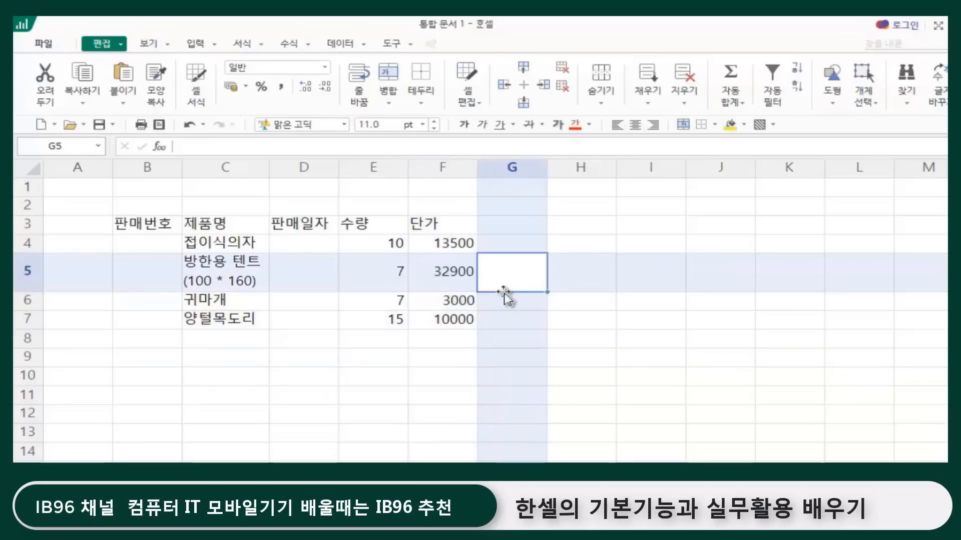
# Step: Examine the alignment of the numeric entries in the 수량 and 단가 columns, rows 4 to 7
pyautogui.click(504, 292)
pyautogui.click(377, 246)
pyautogui.click(443, 244)
pyautogui.click(426, 276)
pyautogui.click(381, 281)
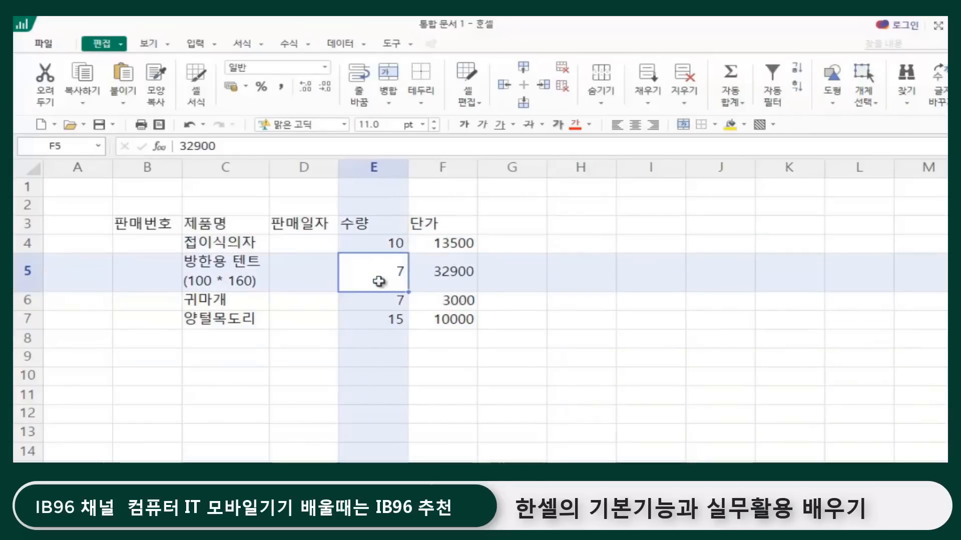
pyautogui.click(390, 305)
pyautogui.click(434, 303)
pyautogui.click(400, 316)
pyautogui.click(435, 352)
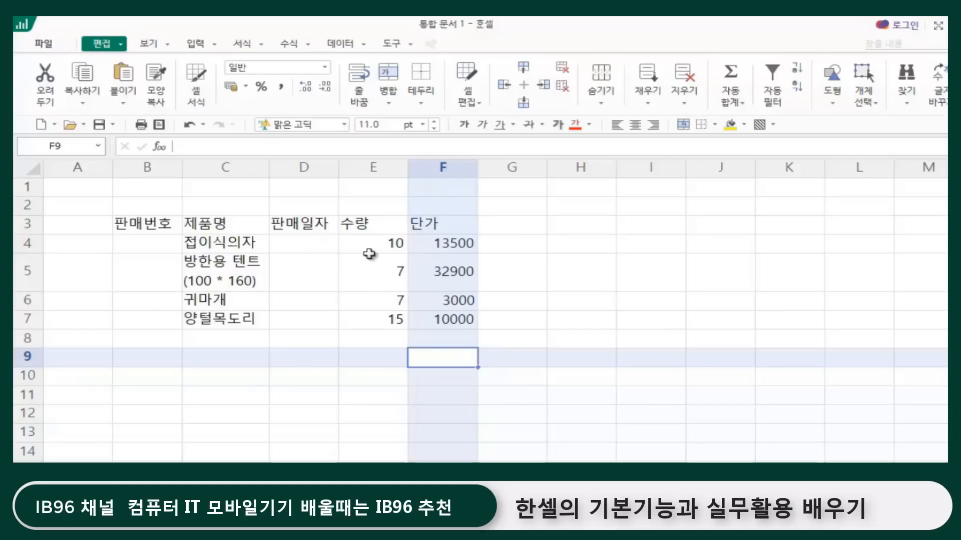
pyautogui.click(150, 240)
pyautogui.click(150, 275)
pyautogui.click(155, 304)
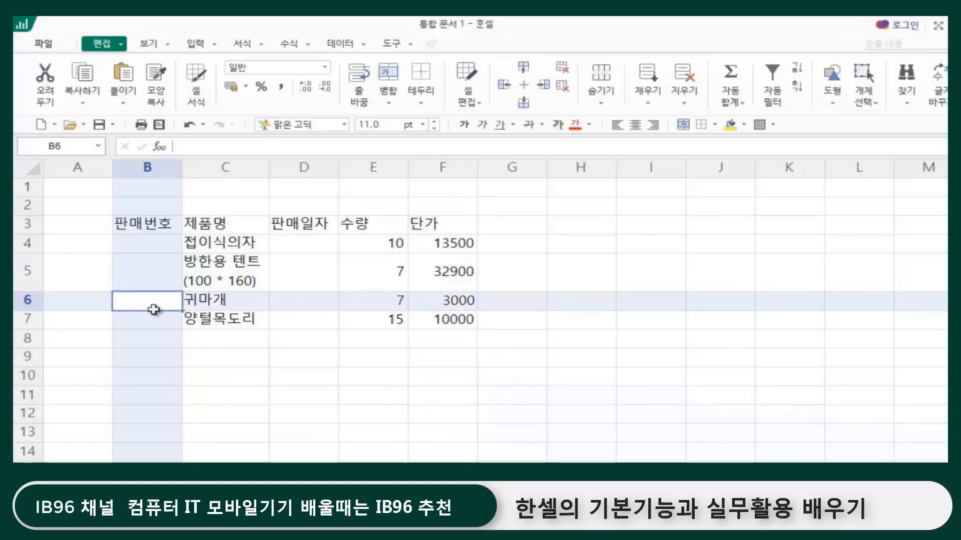
pyautogui.click(150, 318)
pyautogui.click(234, 377)
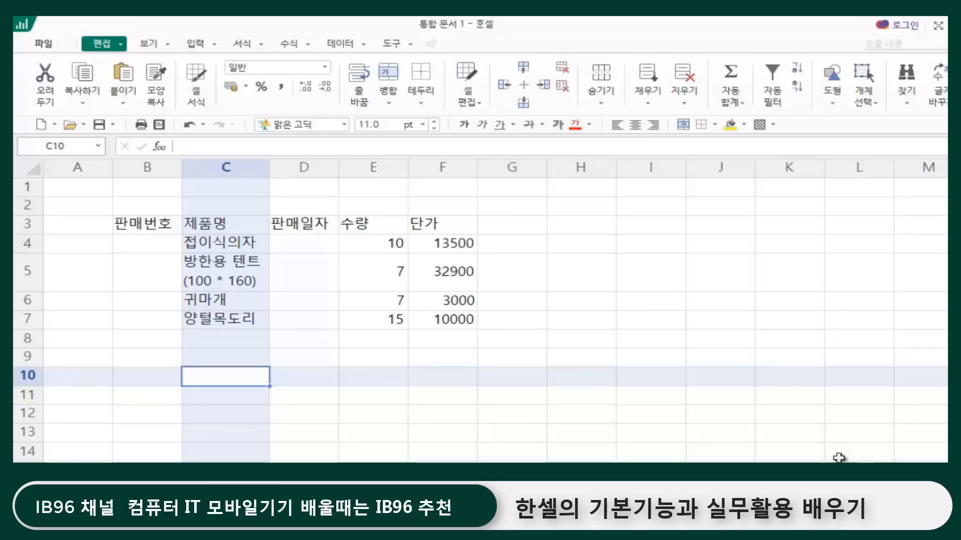
# Step: Enter the sale numbers 1, 2, 3, 4 and 5 in cells B4 to B8
pyautogui.click(154, 244)
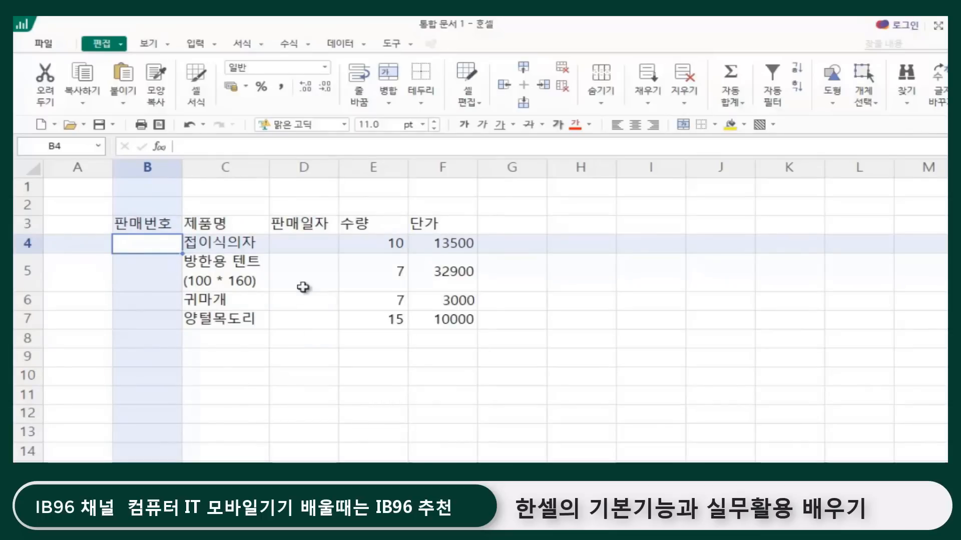
pyautogui.write('1 2 3 ')
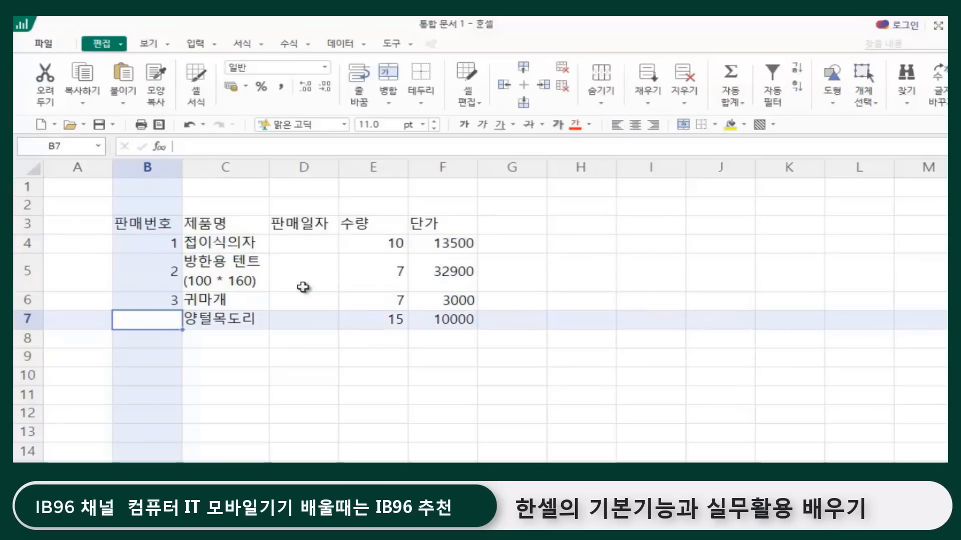
pyautogui.write('4 5')
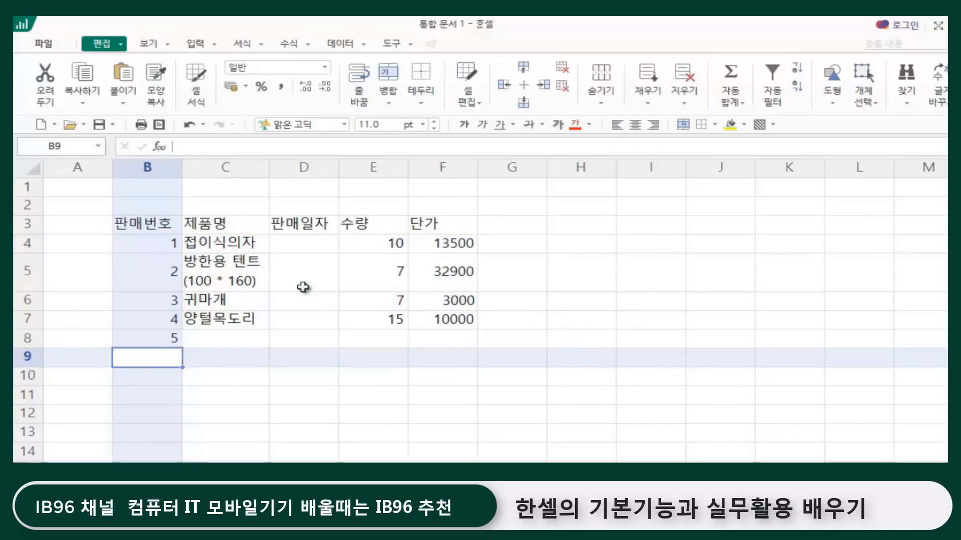
# Step: Clear the sale numbers from cells B4 to B8
pyautogui.click(228, 343)
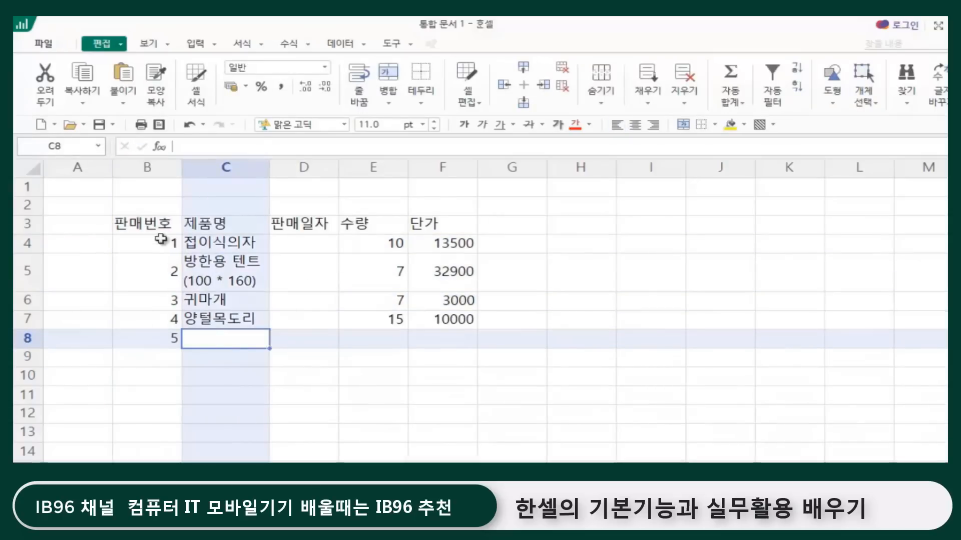
pyautogui.moveTo(160, 239); pyautogui.dragTo(159, 337)
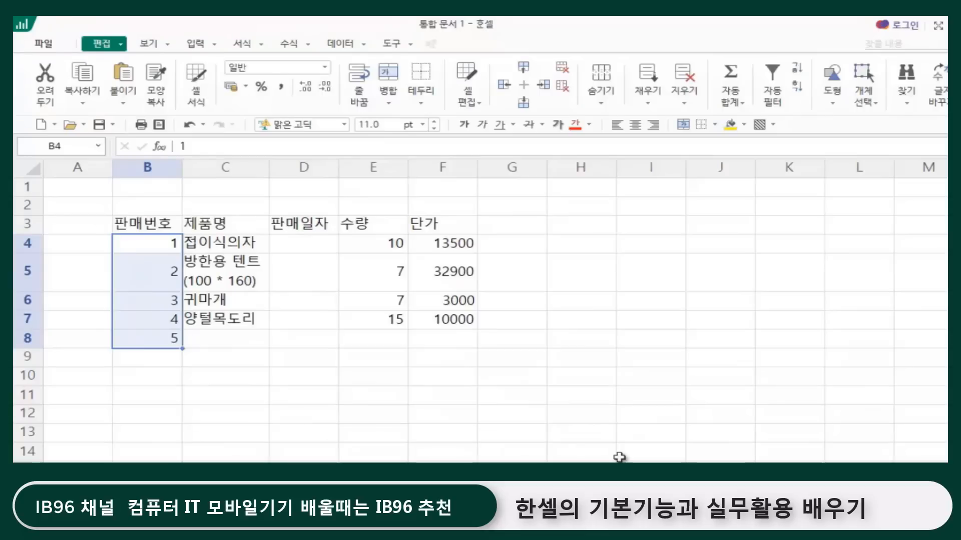
pyautogui.press('Delete')
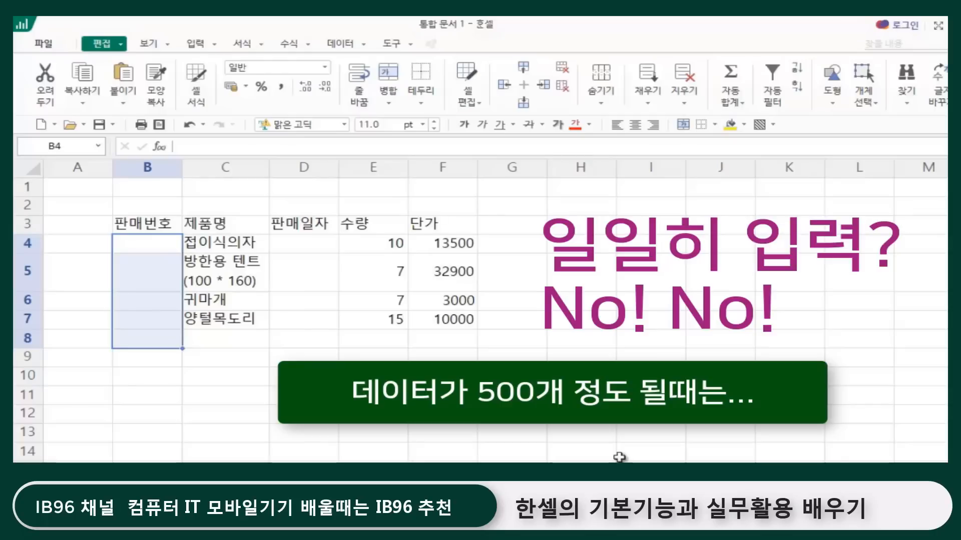
pyautogui.click(667, 379)
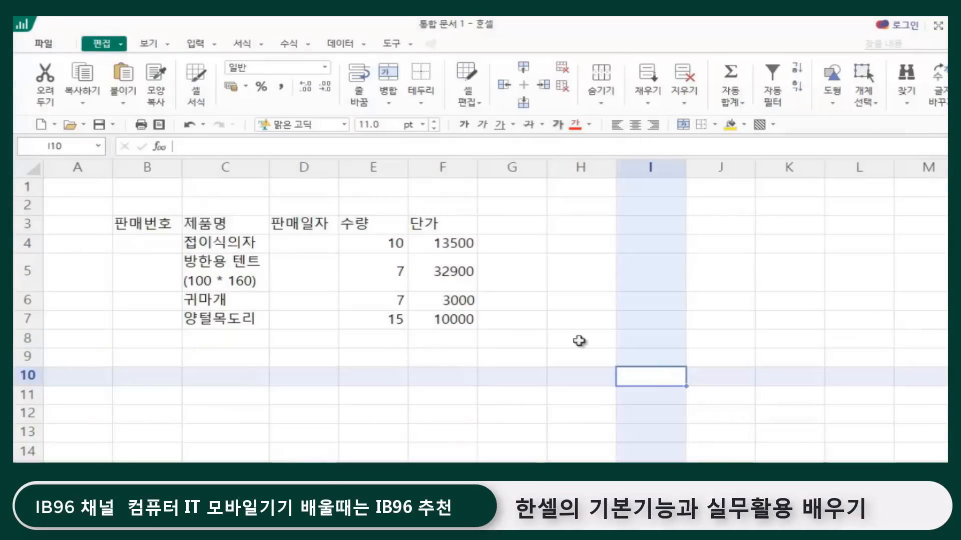
pyautogui.click(496, 243)
pyautogui.click(675, 260)
pyautogui.click(149, 244)
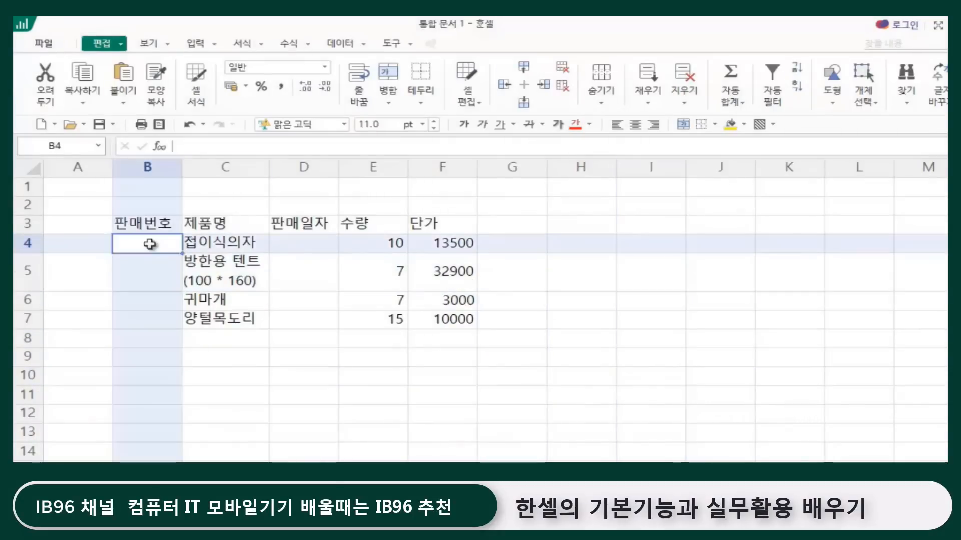
pyautogui.click(146, 272)
pyautogui.click(141, 306)
pyautogui.click(141, 321)
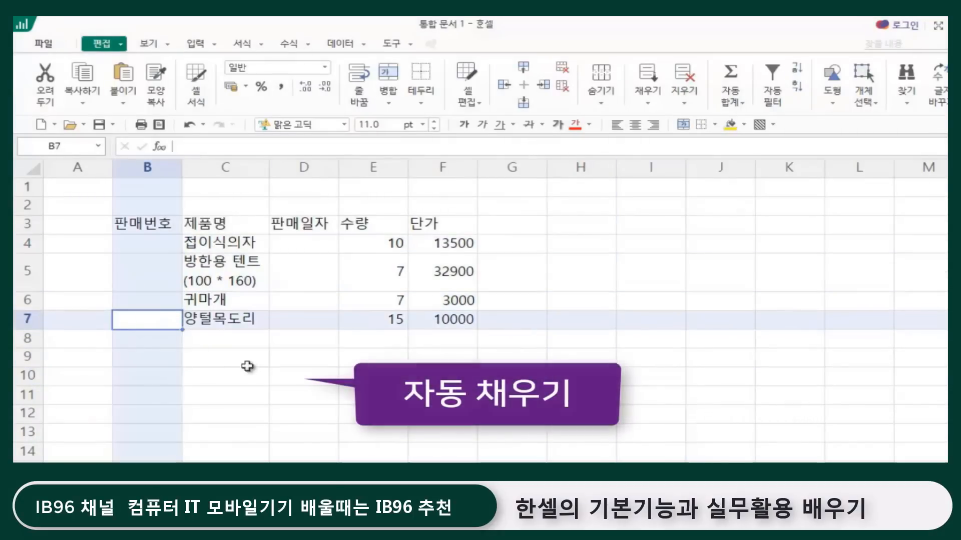
pyautogui.click(247, 366)
pyautogui.click(729, 321)
pyautogui.click(638, 231)
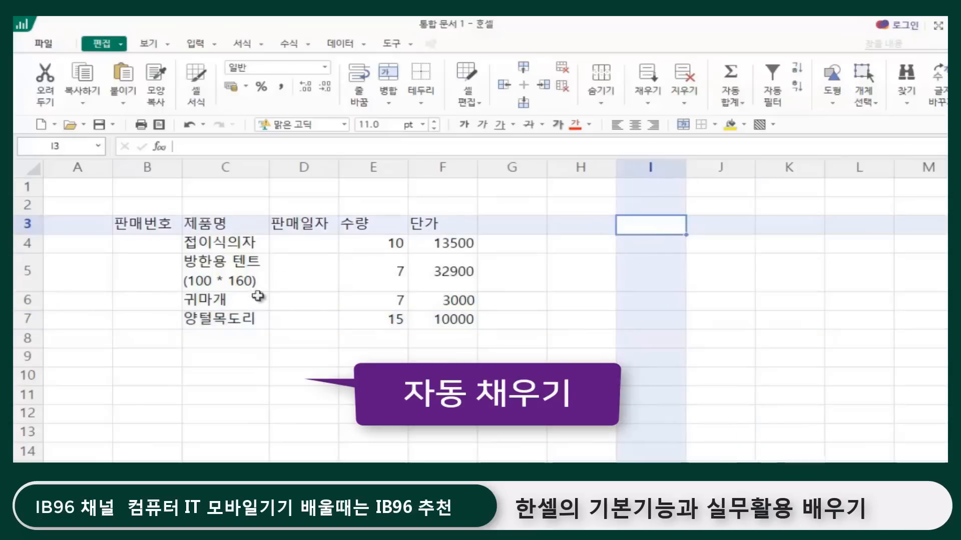
# Step: Enter 1 in cell B4 and copy it down through B7 with the fill handle
pyautogui.click(137, 245)
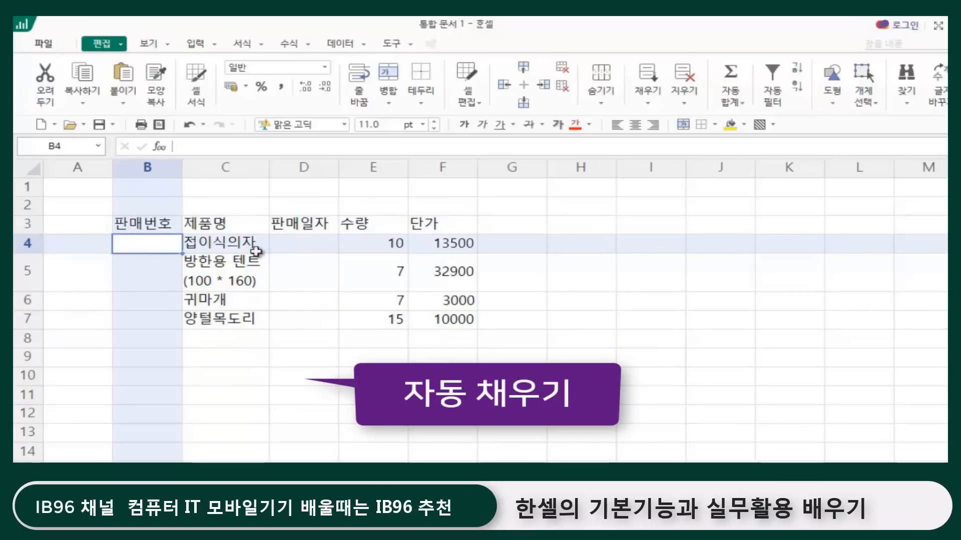
pyautogui.write('1')
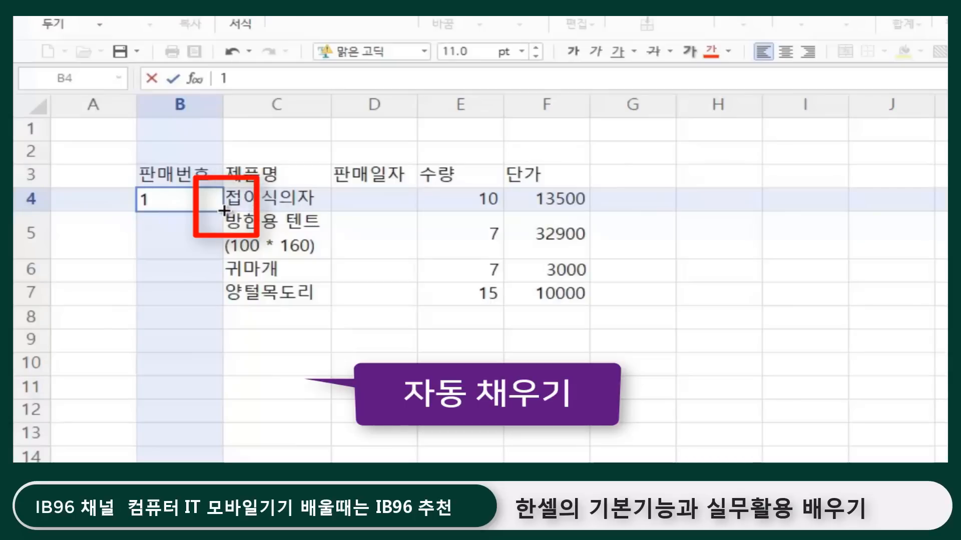
pyautogui.click(224, 210)
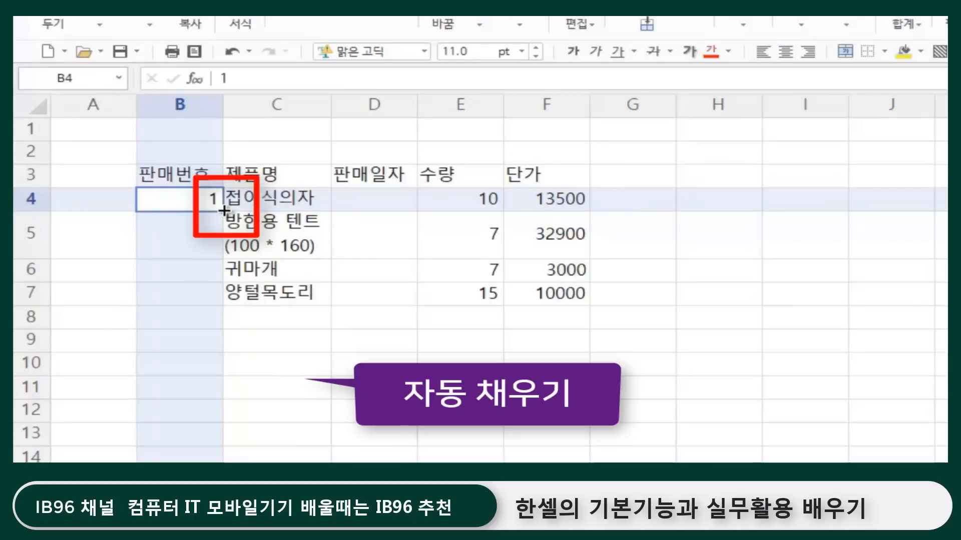
pyautogui.moveTo(224, 211); pyautogui.dragTo(213, 303)
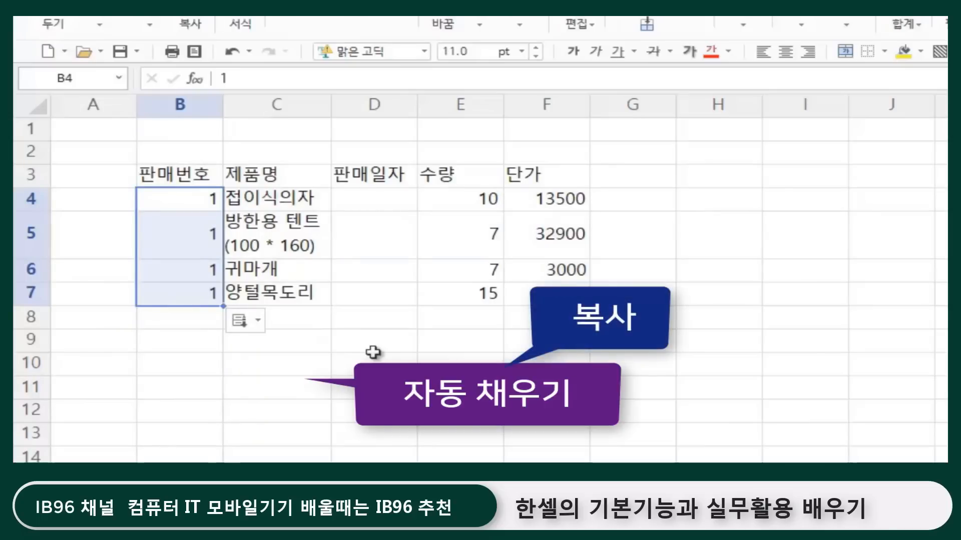
# Step: Clear the copied values from cells B4 to B7
pyautogui.click(340, 410)
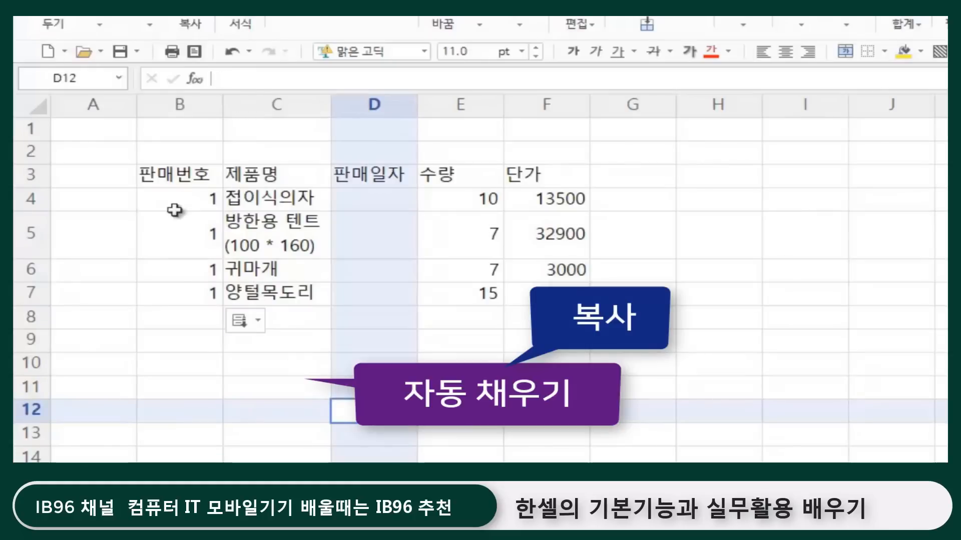
pyautogui.moveTo(181, 196); pyautogui.dragTo(185, 299)
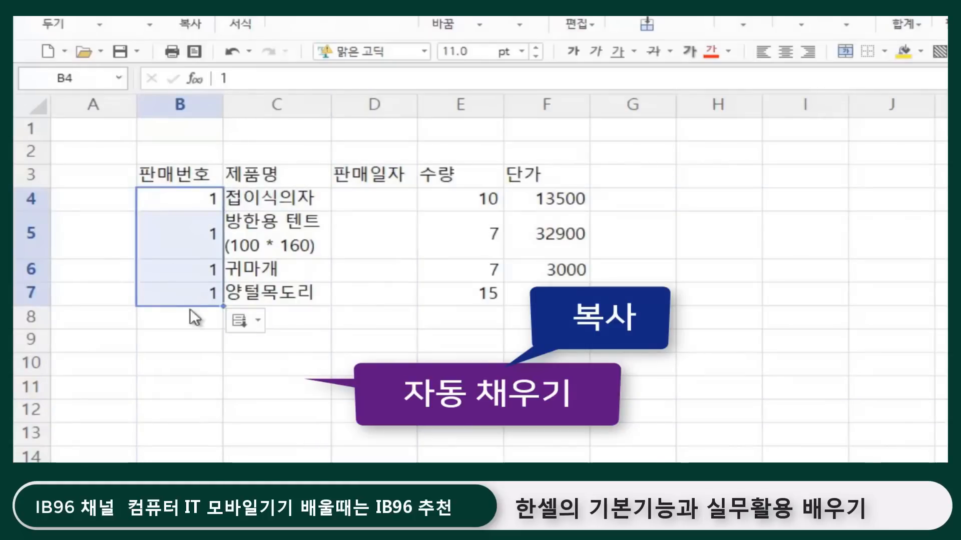
pyautogui.press('Delete')
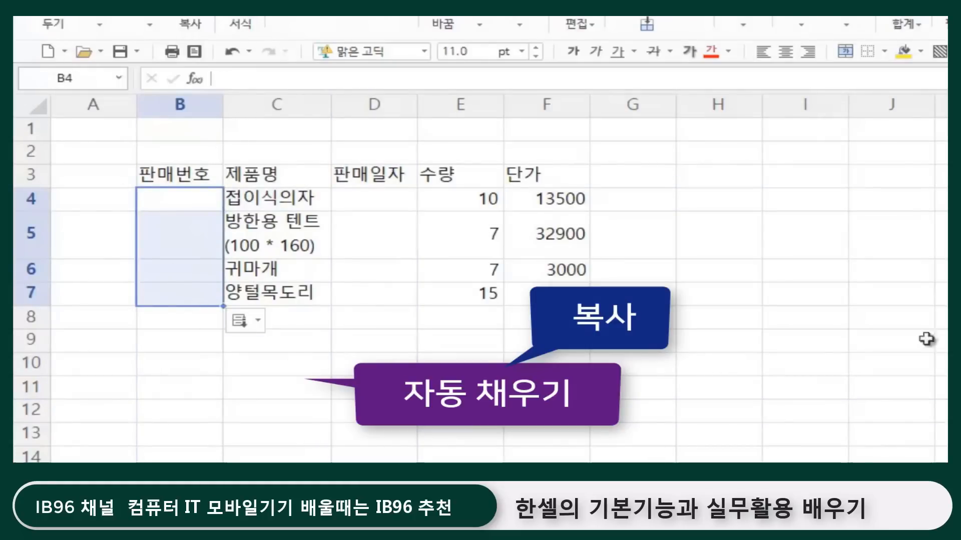
# Step: Enter 1 in cell B4 as the first sale number
pyautogui.click(842, 347)
pyautogui.click(462, 387)
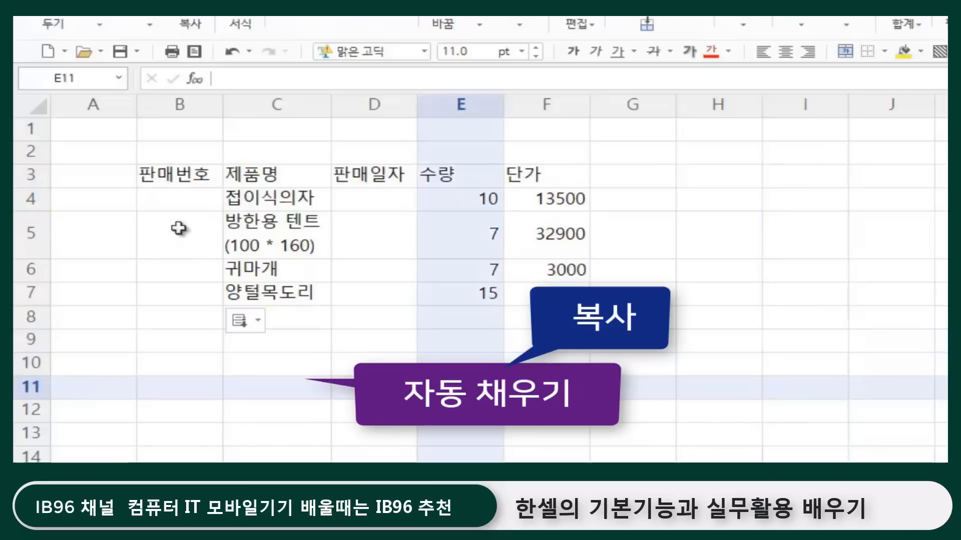
pyautogui.click(192, 206)
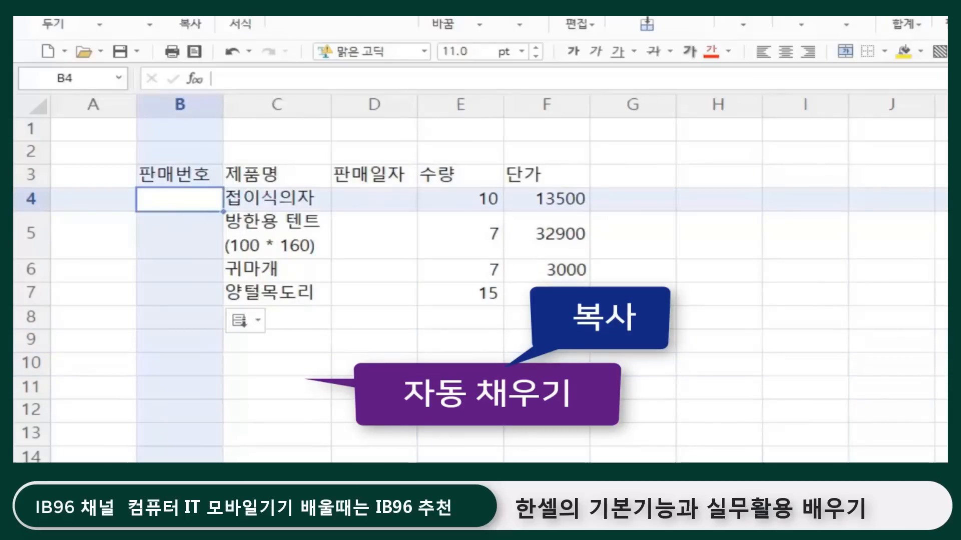
pyautogui.click(350, 394)
pyautogui.click(193, 206)
pyautogui.write('1')
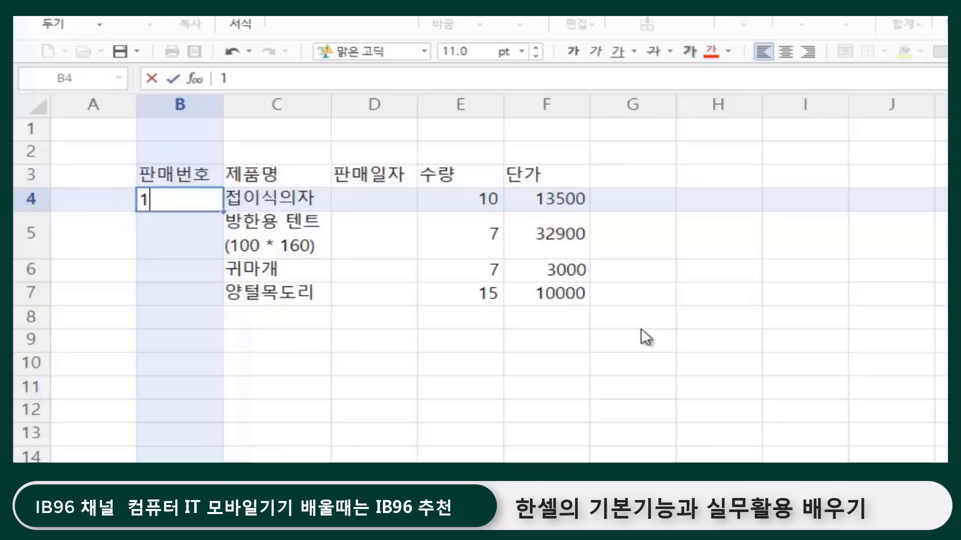
# Step: Try extending the cell selection from B4 down to B7, and then deselect the range
pyautogui.hotkey('shift', 'Down')
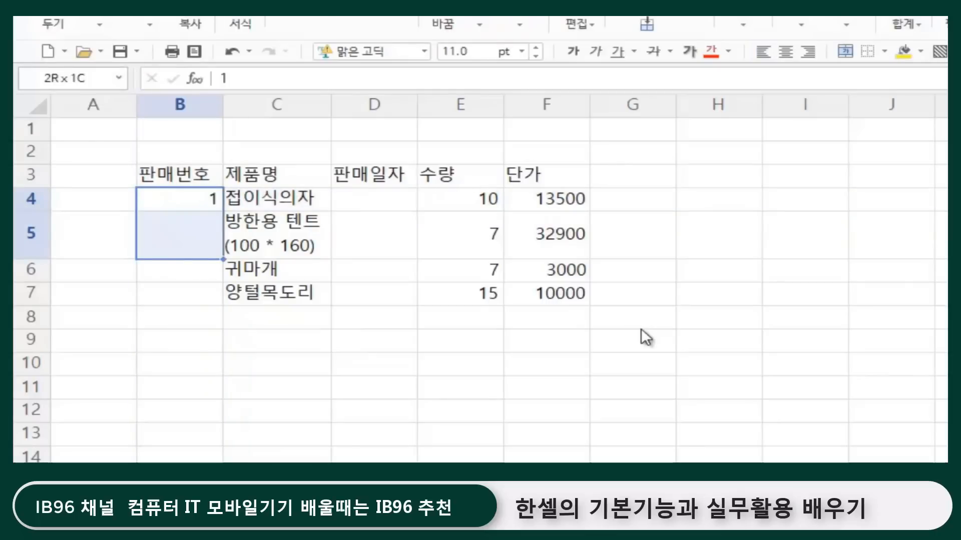
pyautogui.hotkey('shift', 'Down')
pyautogui.hotkey('shift', 'Down')
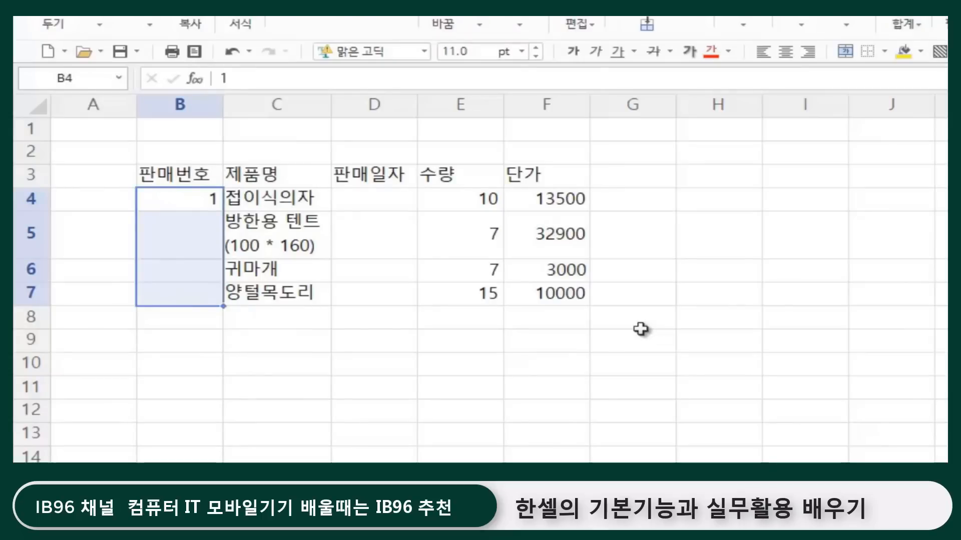
pyautogui.click(201, 199)
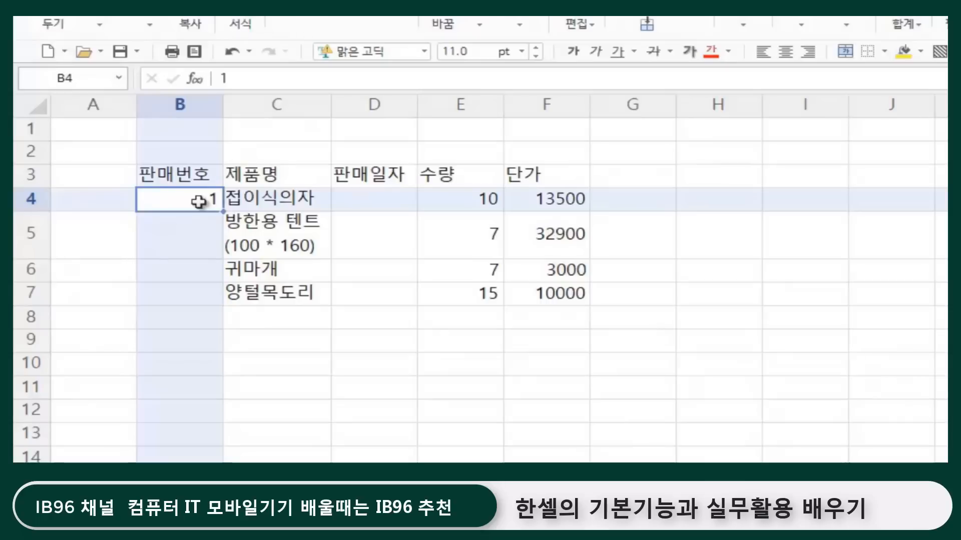
pyautogui.click(560, 407)
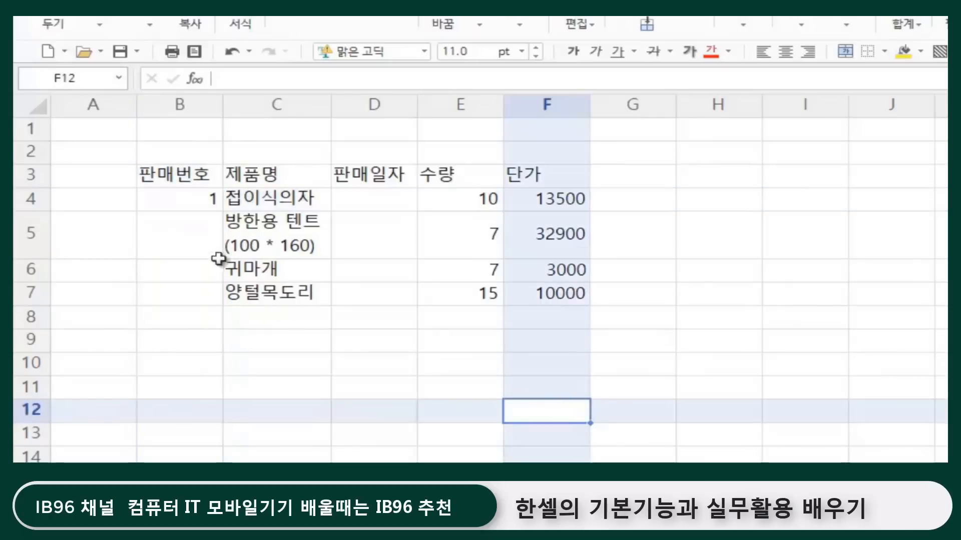
# Step: Select the range B4 to B7 and fill the 1 from B4 down through it
pyautogui.click(164, 208)
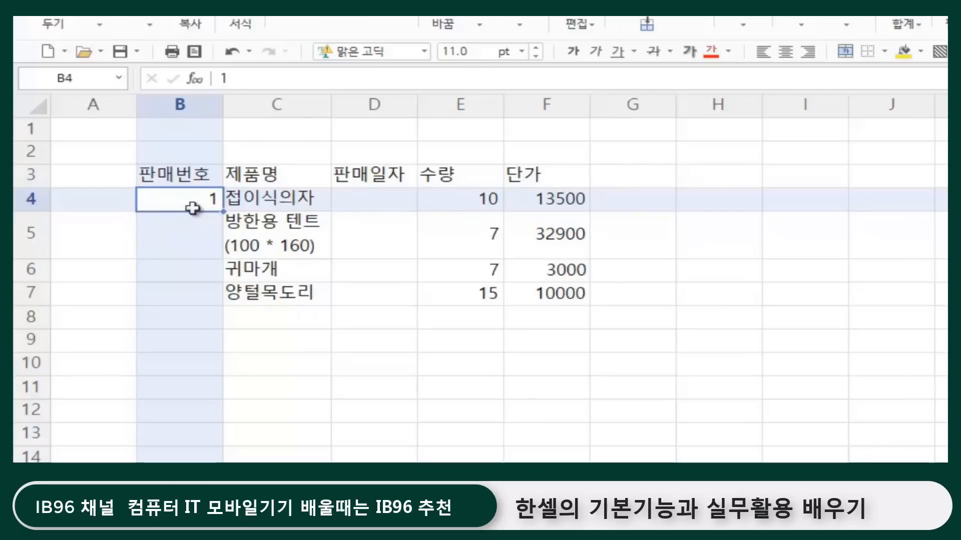
pyautogui.hotkey('shift', 'Down')
pyautogui.hotkey('shift', 'Down')
pyautogui.hotkey('shift', 'Down')
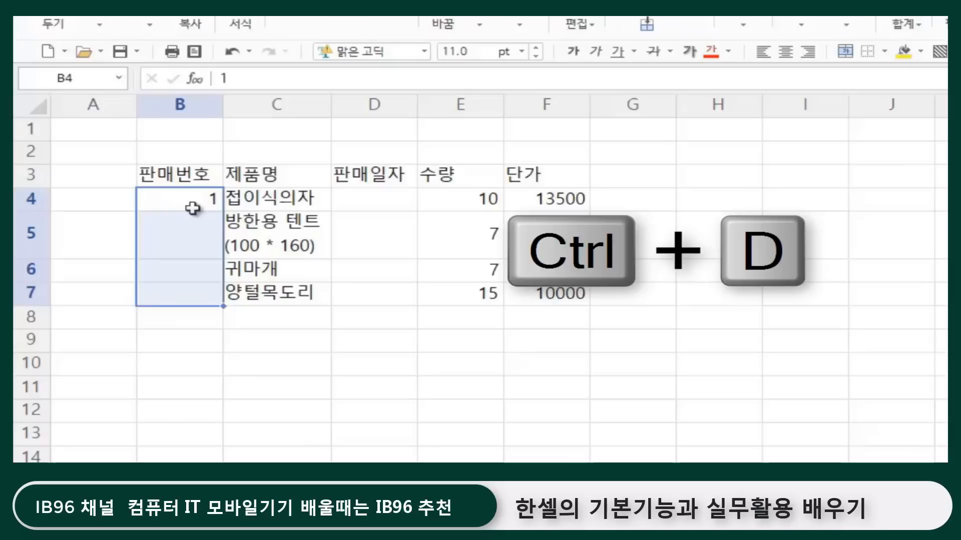
pyautogui.hotkey('ctrl', 'd')
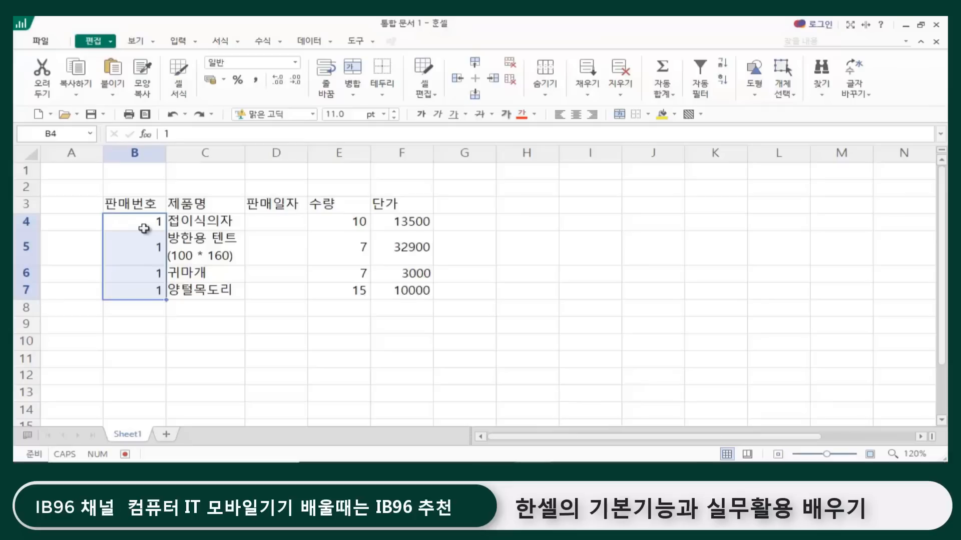
pyautogui.click(442, 363)
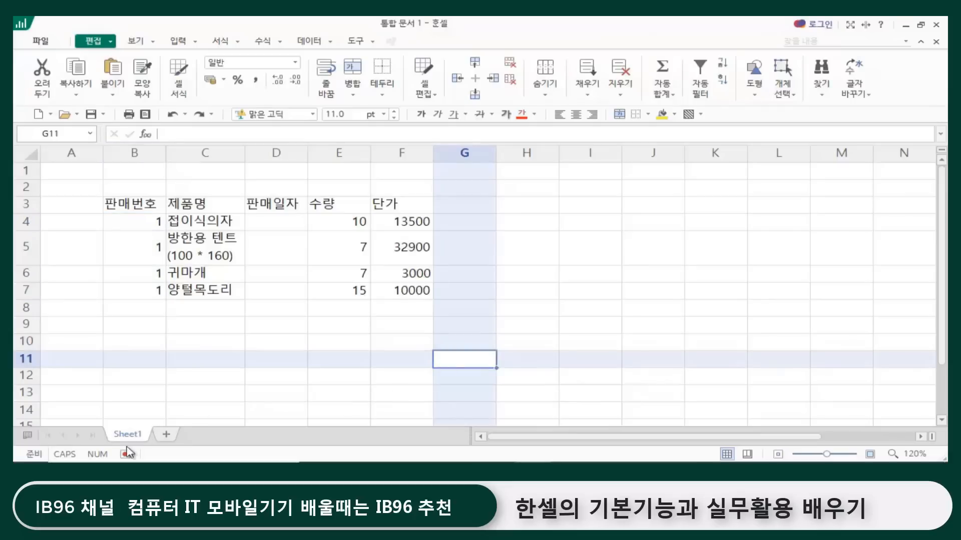
# Step: Insert a new sheet and enter 한셀공부 in cell F4
pyautogui.click(167, 435)
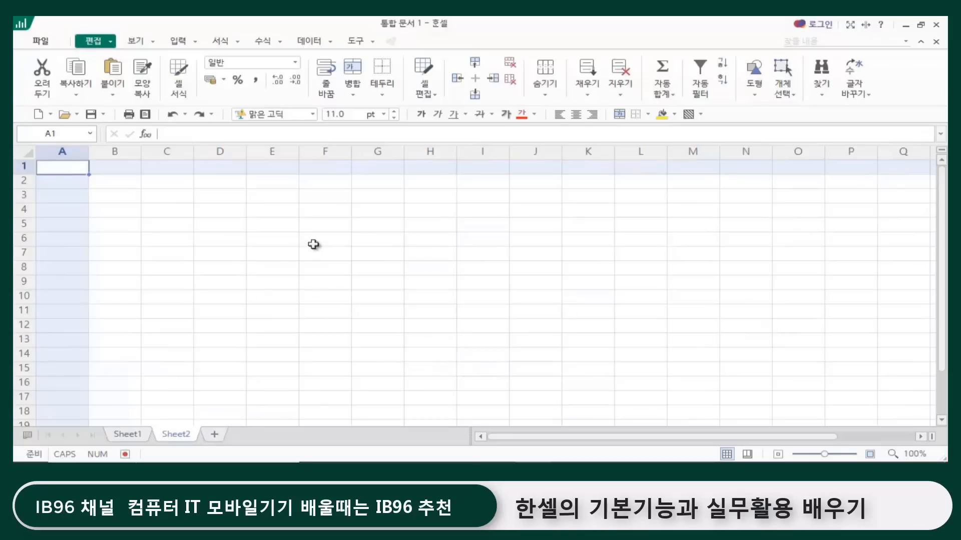
pyautogui.click(322, 213)
pyautogui.click(870, 454)
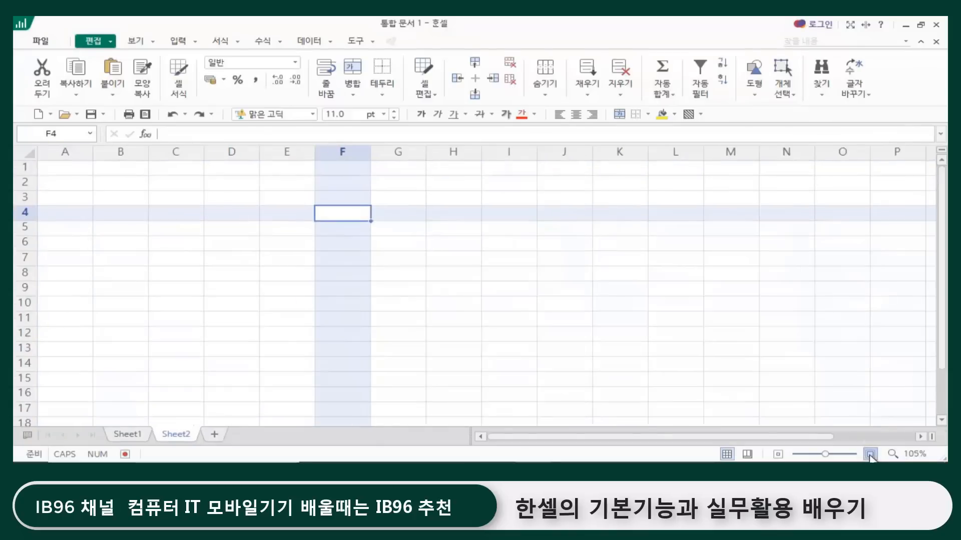
pyautogui.click(870, 454)
pyautogui.click(870, 453)
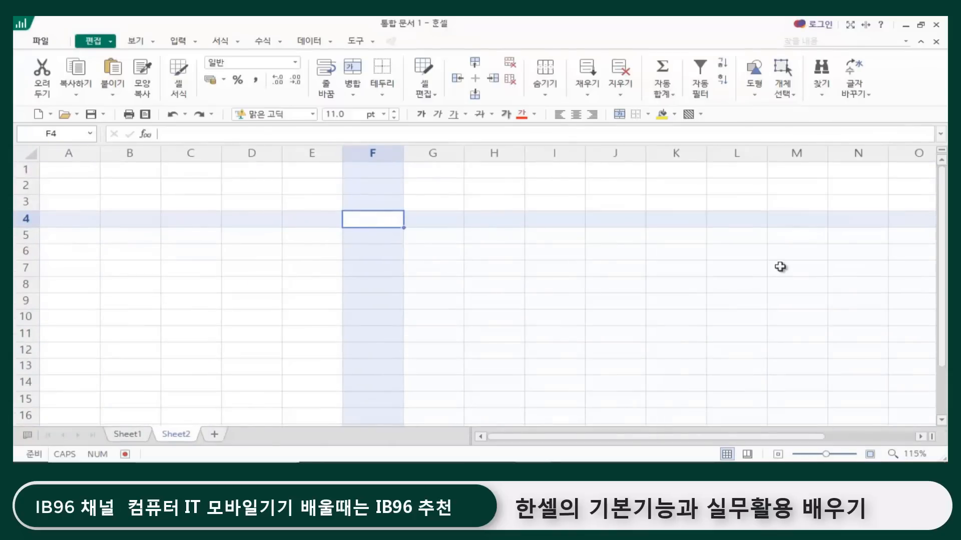
pyautogui.write('한셀')
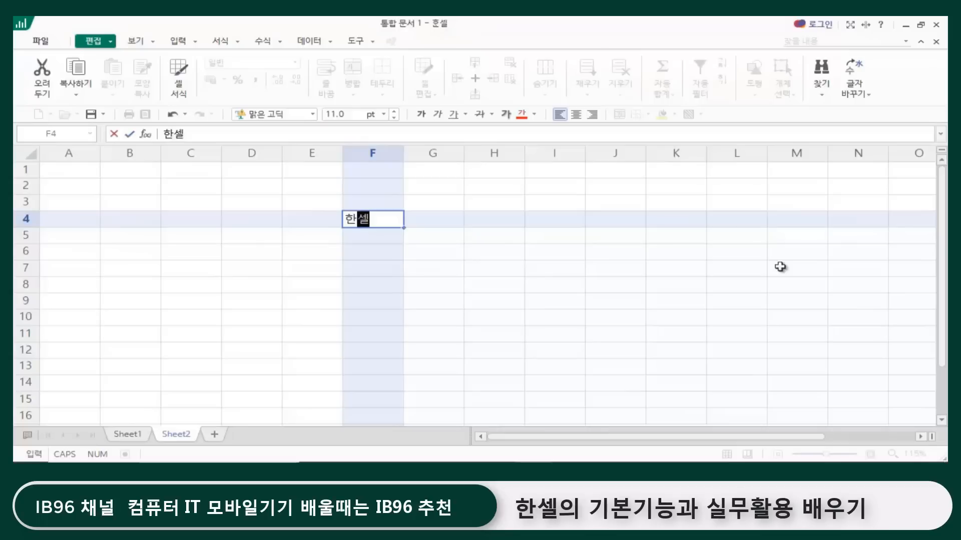
pyautogui.write('공부')
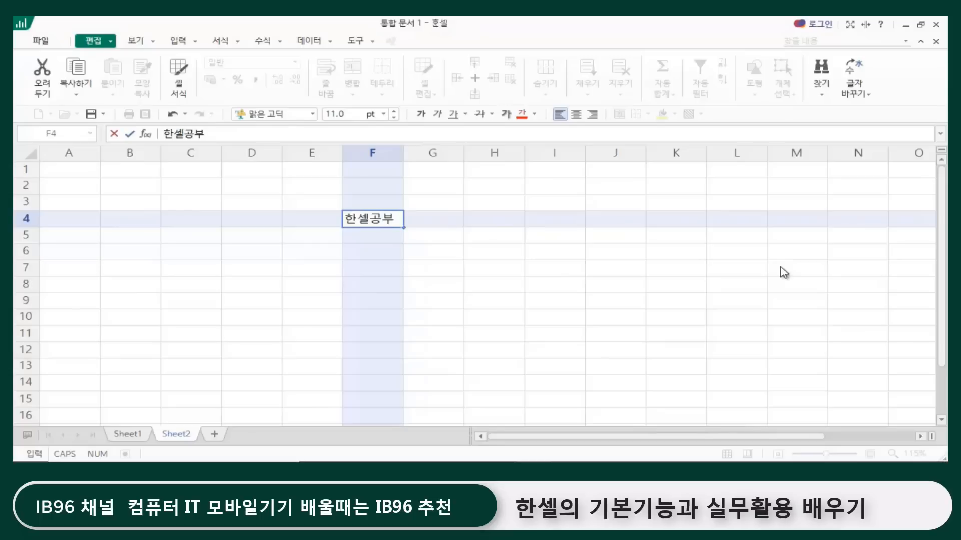
# Step: Select the range F4 to F13 and fill 한셀공부 down through it
pyautogui.hotkey('shift', 'Down')
pyautogui.hotkey('shift', 'Down')
pyautogui.hotkey('shift', 'Down')
pyautogui.hotkey('shift', 'Down')
pyautogui.hotkey('shift', 'Down')
pyautogui.hotkey('shift', 'Down')
pyautogui.hotkey('shift', 'Down')
pyautogui.hotkey('shift', 'Down')
pyautogui.hotkey('shift', 'Down')
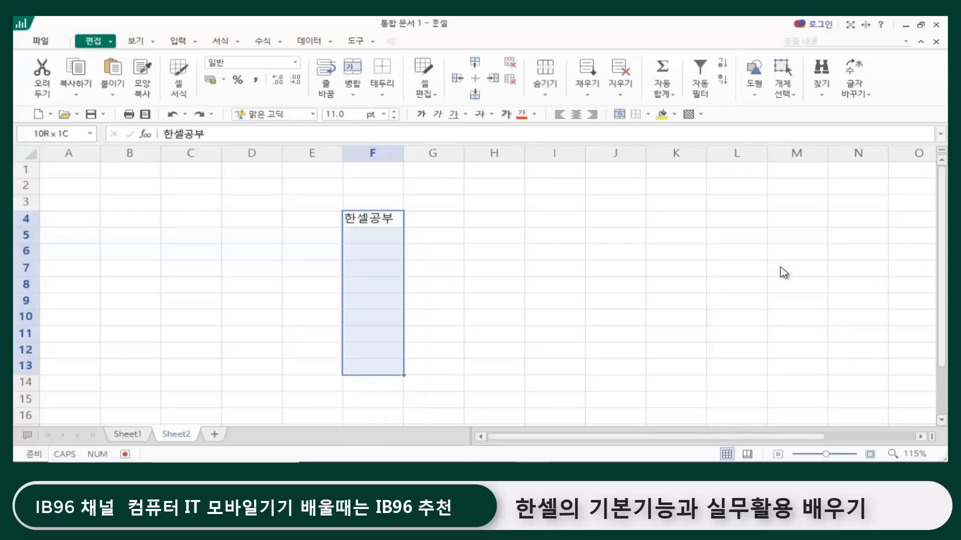
pyautogui.hotkey('shift', 'Down')
pyautogui.hotkey('shift', 'Up')
pyautogui.hotkey('ctrl', 'd')
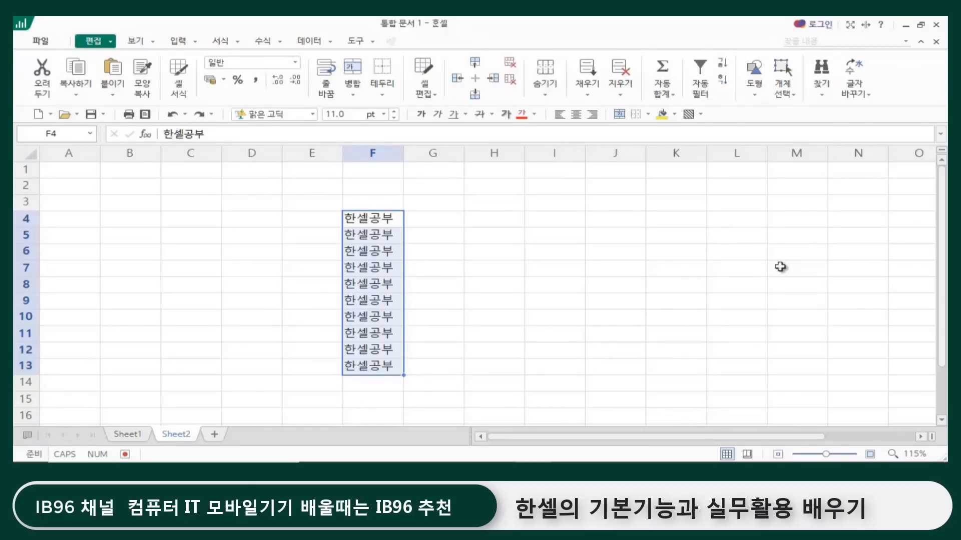
# Step: Extend the selection to F4:K13 and fill the column F text right through column K
pyautogui.hotkey('shift', 'Right')
pyautogui.hotkey('shift', 'Right')
pyautogui.hotkey('shift', 'Right')
pyautogui.hotkey('shift', 'Right')
pyautogui.hotkey('shift', 'Right')
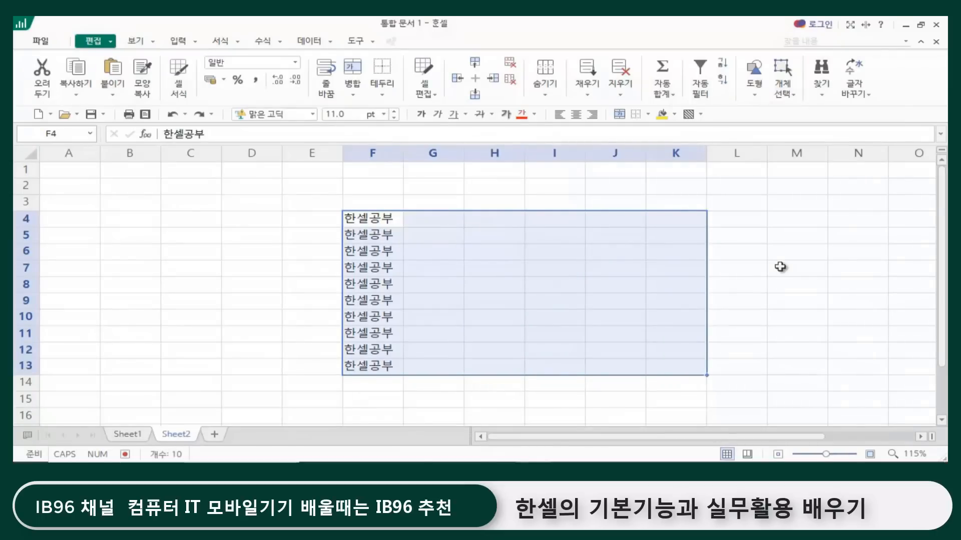
pyautogui.hotkey('ctrl', 'r')
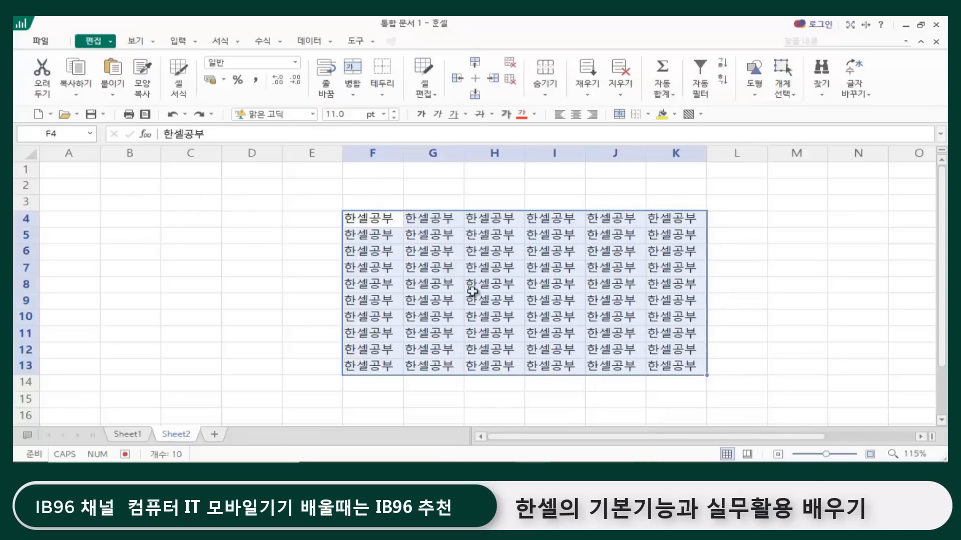
pyautogui.click(314, 349)
pyautogui.click(362, 218)
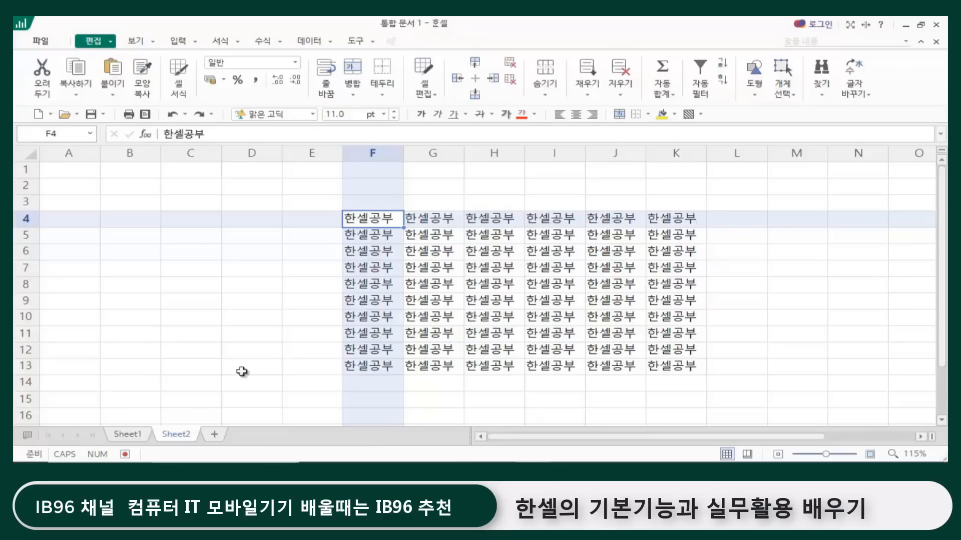
# Step: Return to Sheet1 and clear the sale numbers in cells B4 to B7
pyautogui.click(127, 435)
pyautogui.click(366, 355)
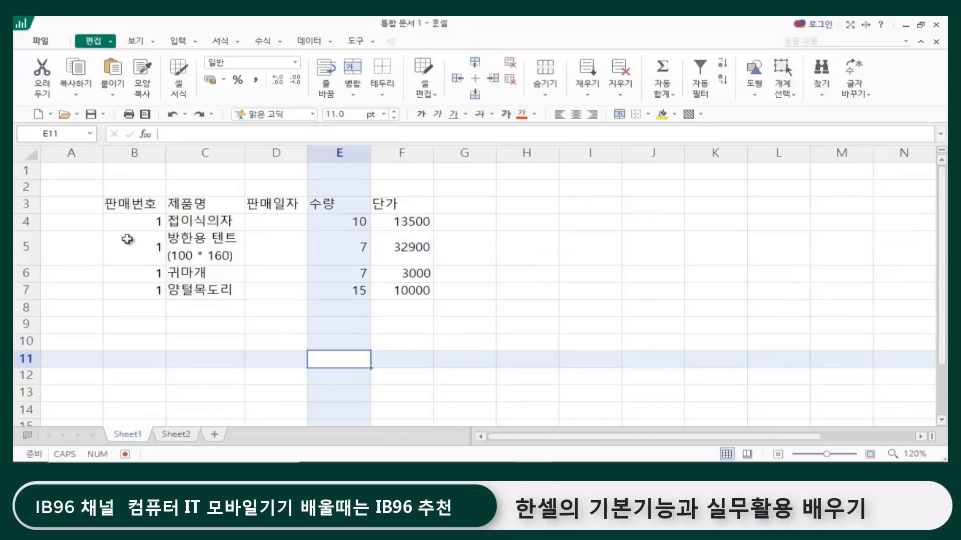
pyautogui.click(142, 221)
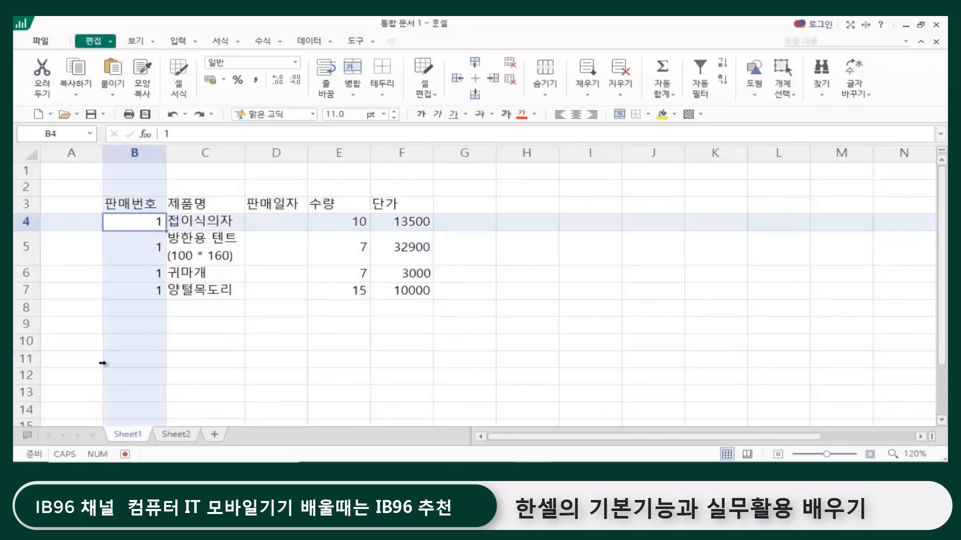
pyautogui.click(314, 359)
pyautogui.moveTo(155, 224); pyautogui.dragTo(149, 287)
pyautogui.press('Delete')
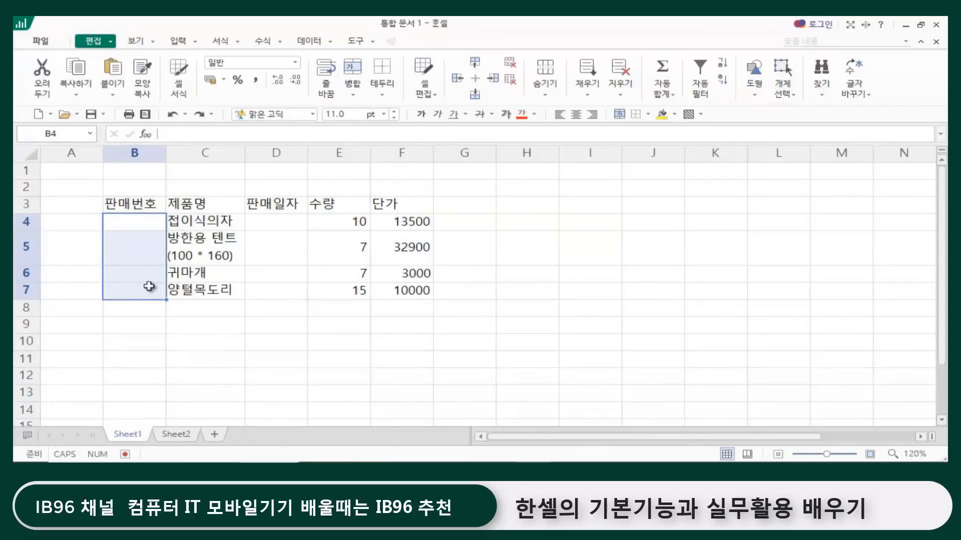
# Step: Enter 1 in cell B4 and extend it with the fill handle to B7 as a series from 1 to 4
pyautogui.click(339, 341)
pyautogui.click(147, 224)
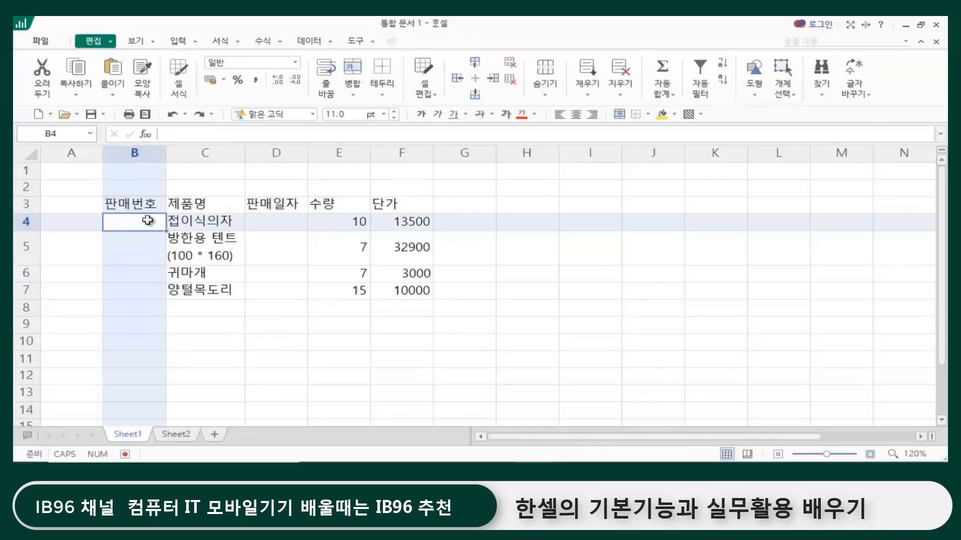
pyautogui.write('1')
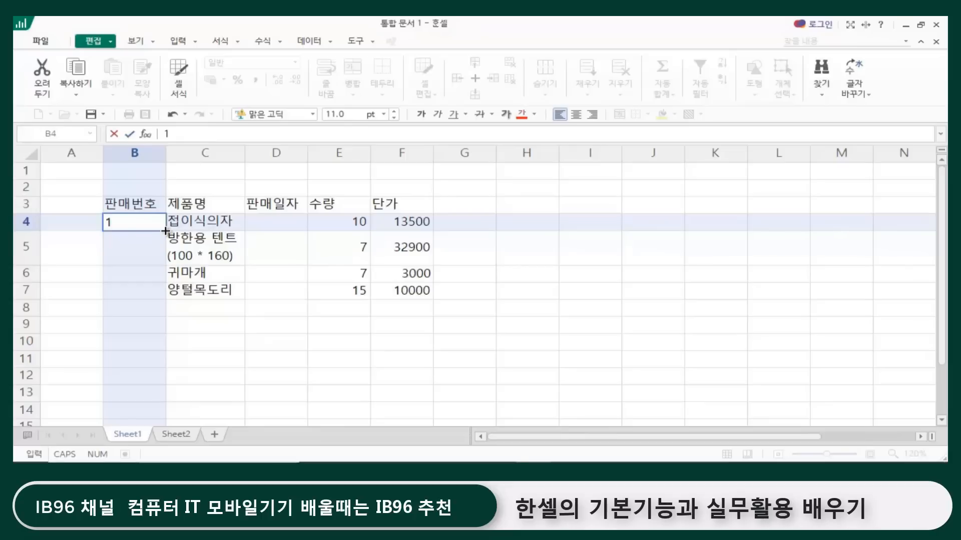
pyautogui.moveTo(166, 231); pyautogui.dragTo(161, 300)
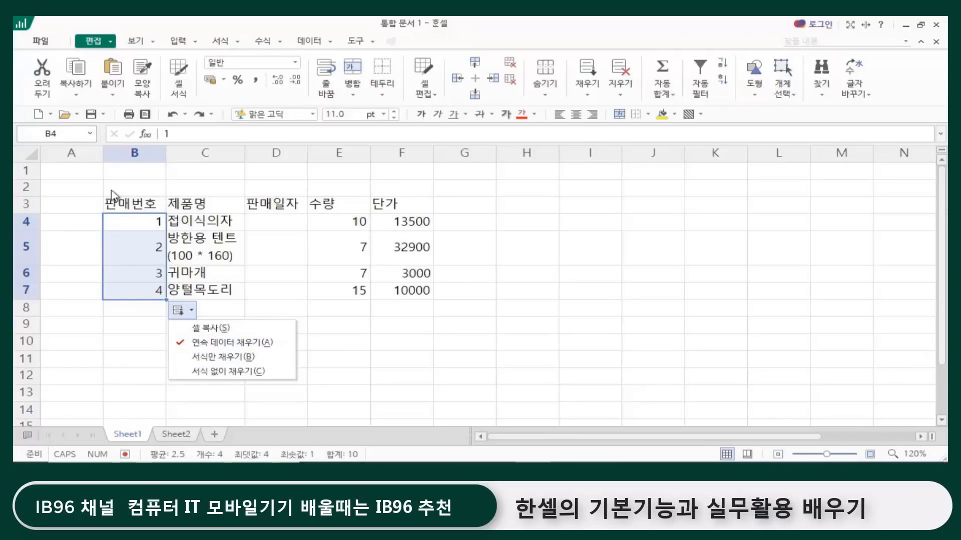
pyautogui.click(476, 365)
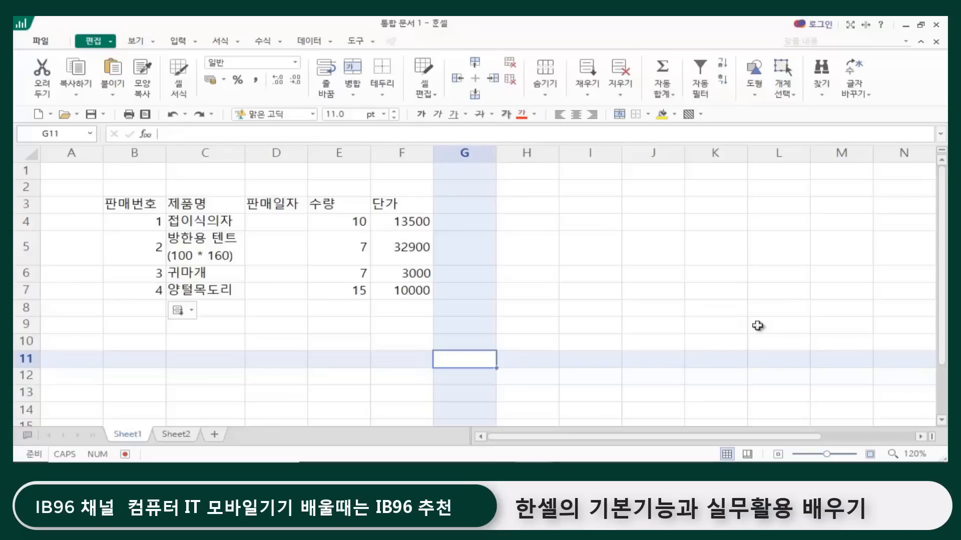
pyautogui.click(641, 261)
pyautogui.click(294, 323)
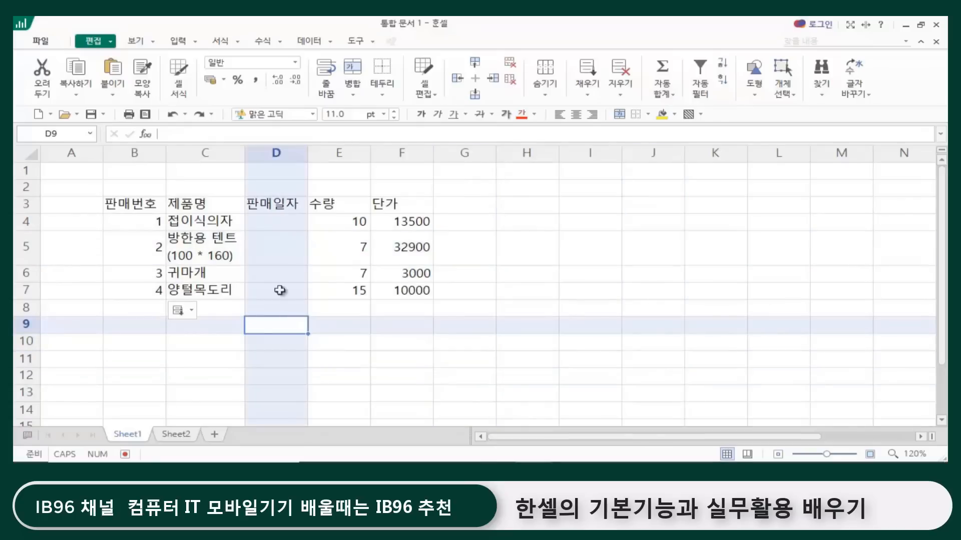
pyautogui.click(272, 217)
pyautogui.click(263, 250)
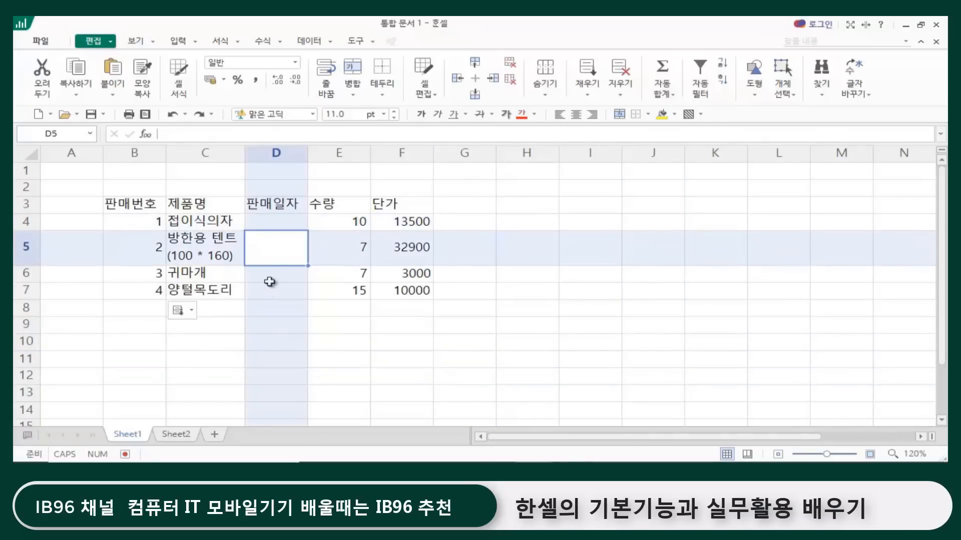
pyautogui.click(270, 275)
pyautogui.click(272, 291)
pyautogui.click(590, 327)
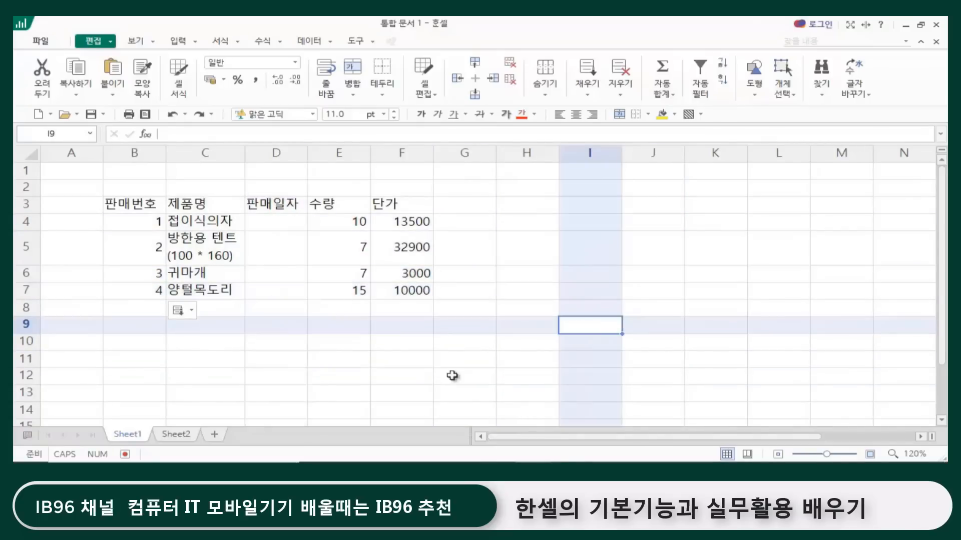
pyautogui.click(452, 375)
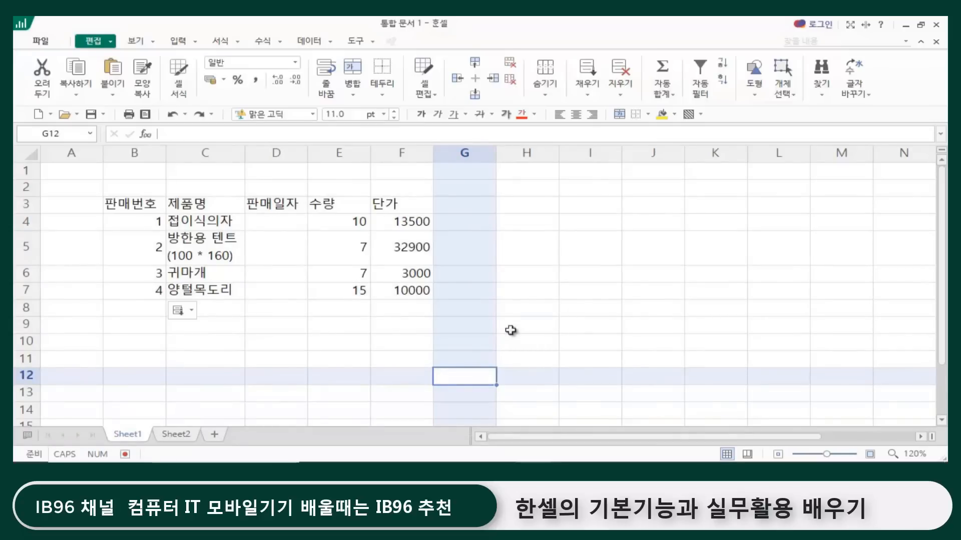
# Step: Enter 2020-1-11 as the first sale date in cell D4
pyautogui.click(268, 223)
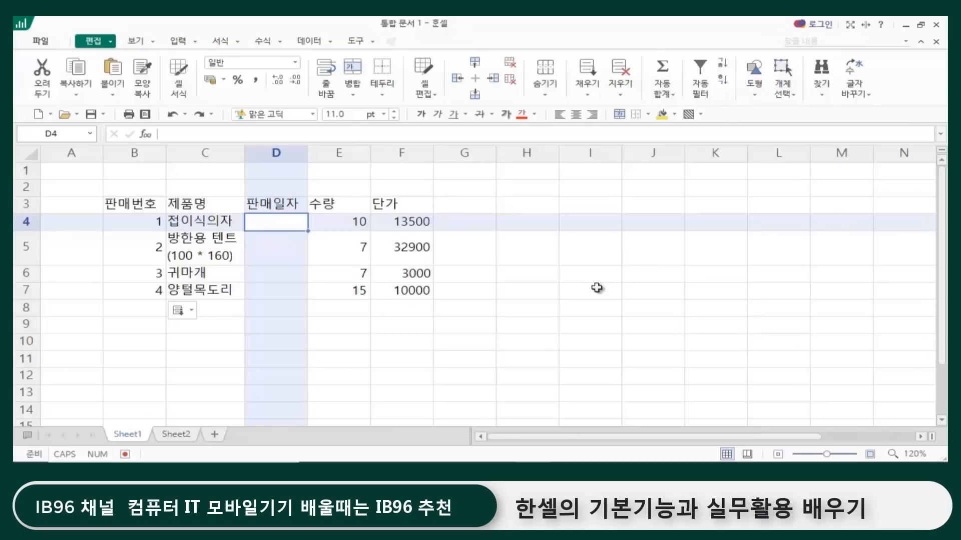
pyautogui.write('2020')
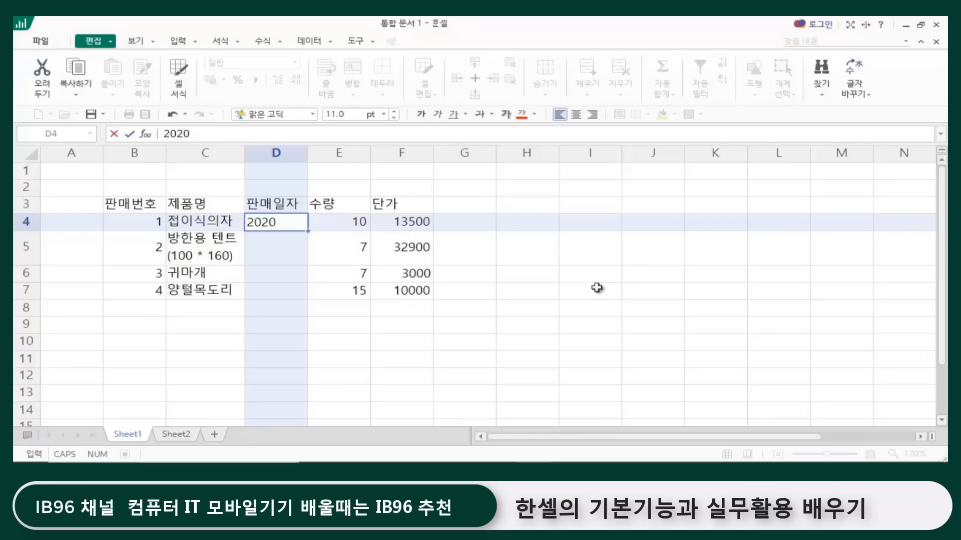
pyautogui.write('-1-11')
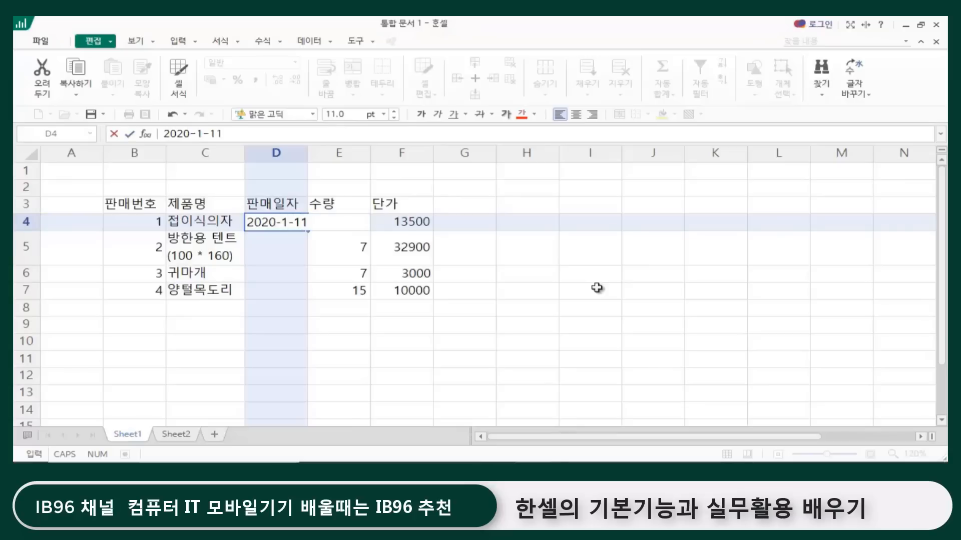
pyautogui.press('Return')
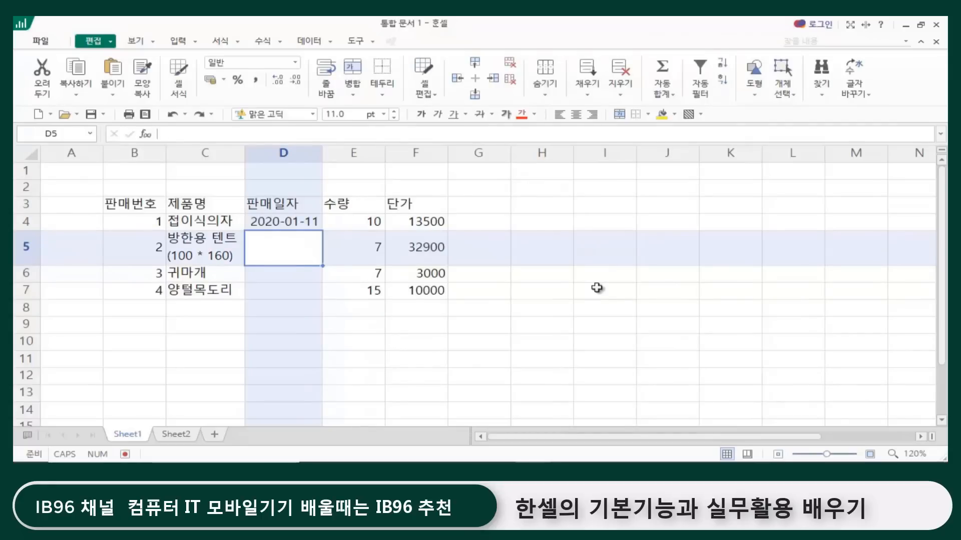
# Step: Clear the date in cell D4 and re-enter it in the short form 1-11
pyautogui.click(282, 219)
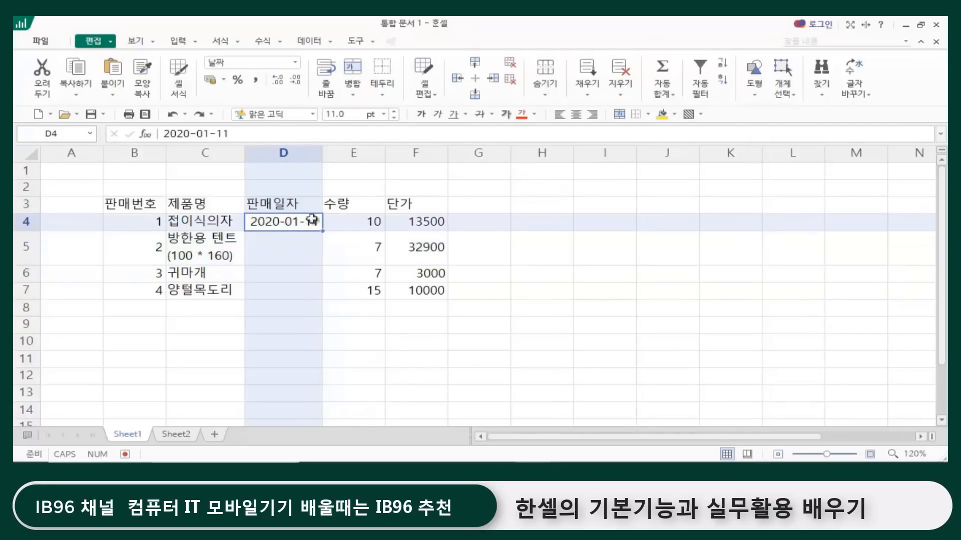
pyautogui.press('Delete')
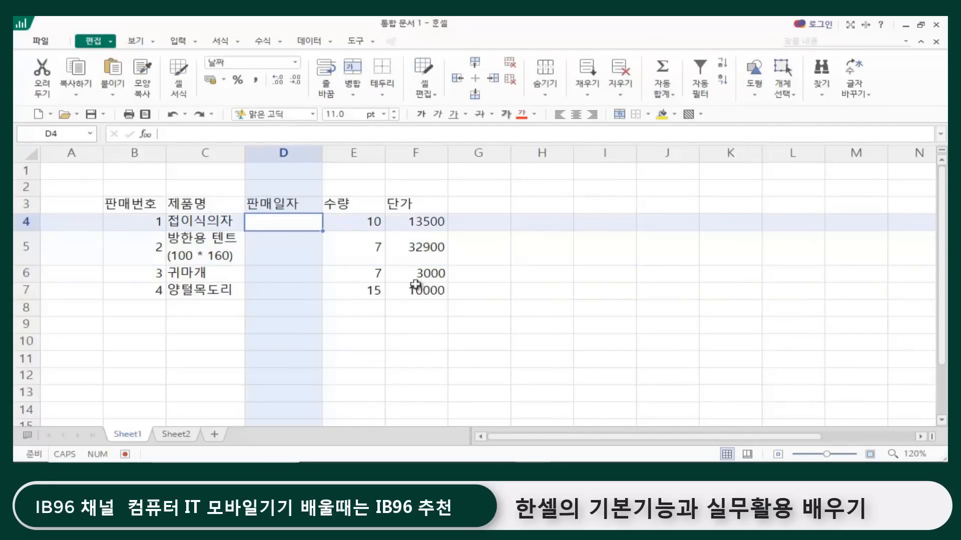
pyautogui.click(307, 275)
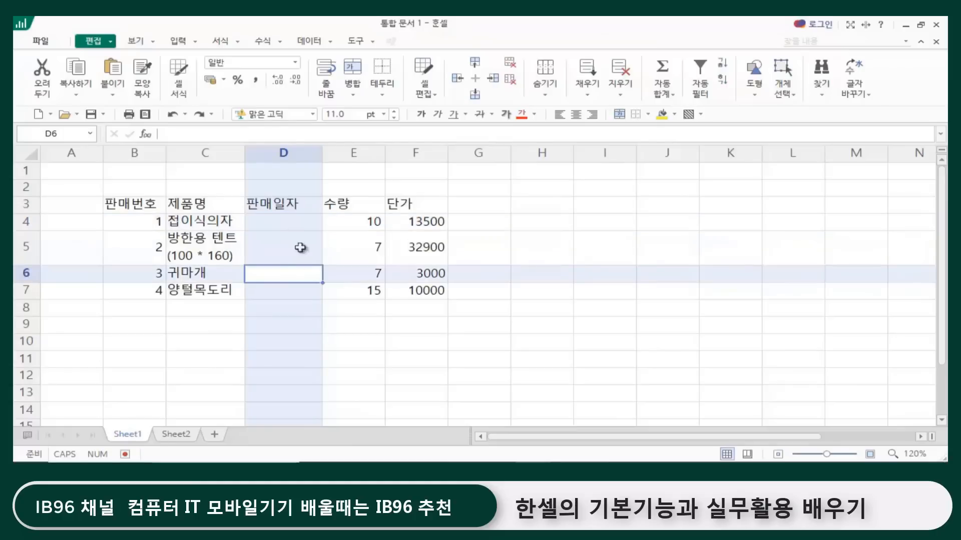
pyautogui.click(293, 223)
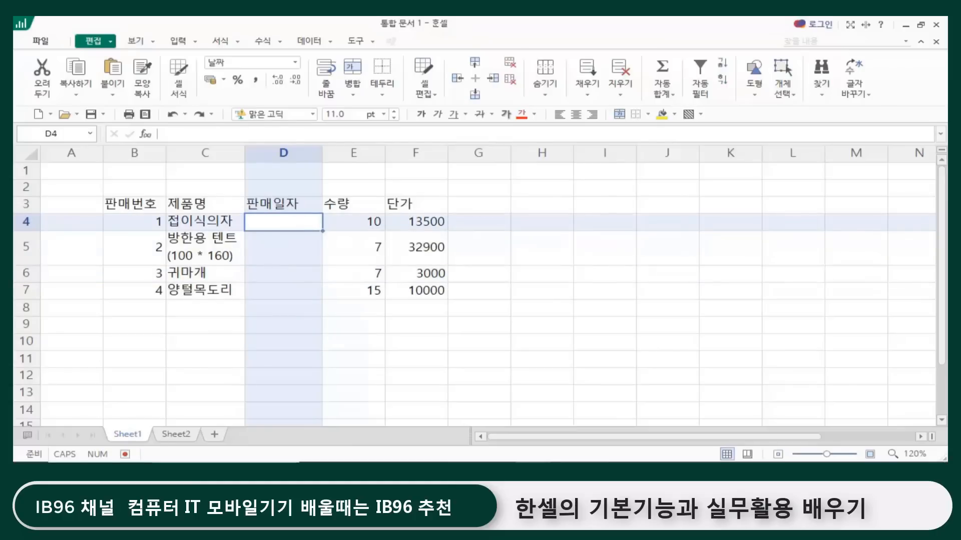
pyautogui.write('1-11')
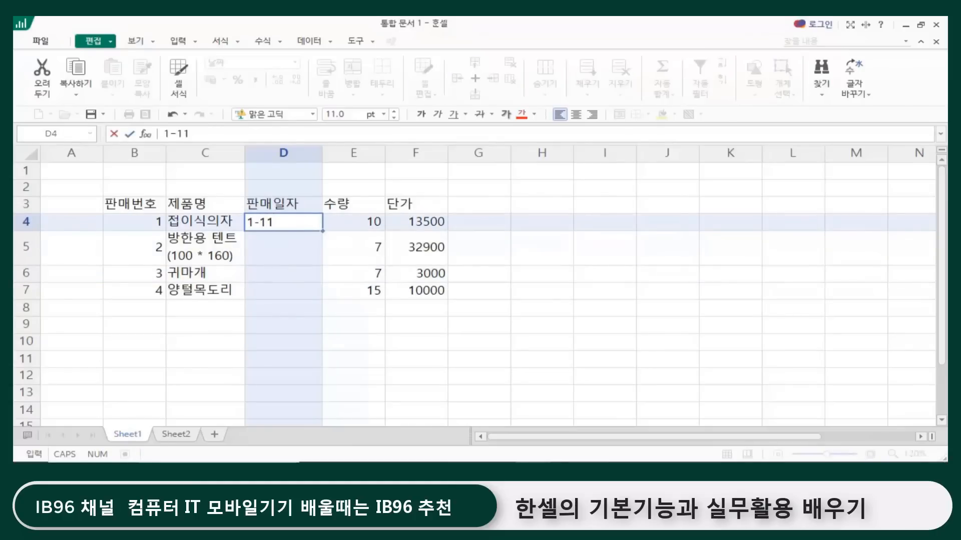
pyautogui.press('Return')
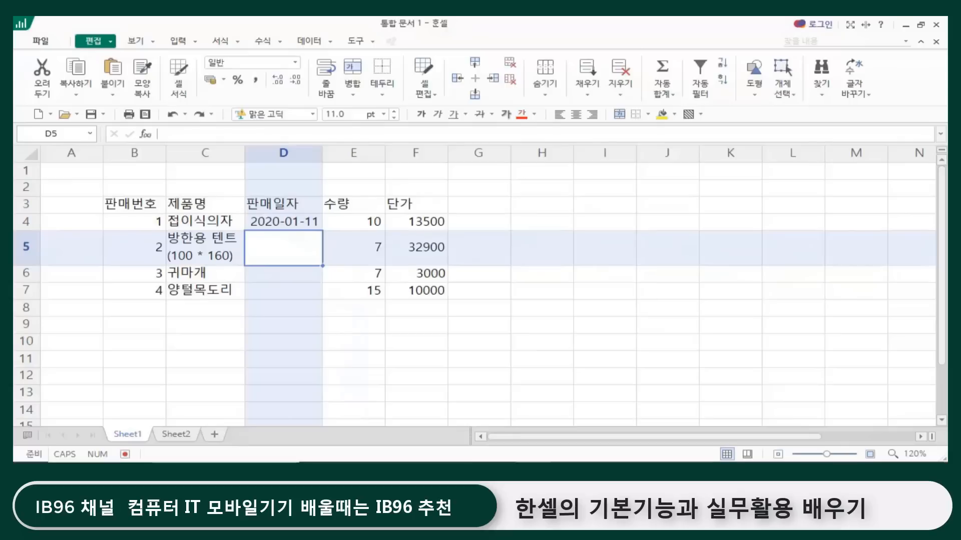
# Step: Try entering the short date 1-11 in cell D5, and then clear that cell
pyautogui.write('1-11')
pyautogui.press('Return')
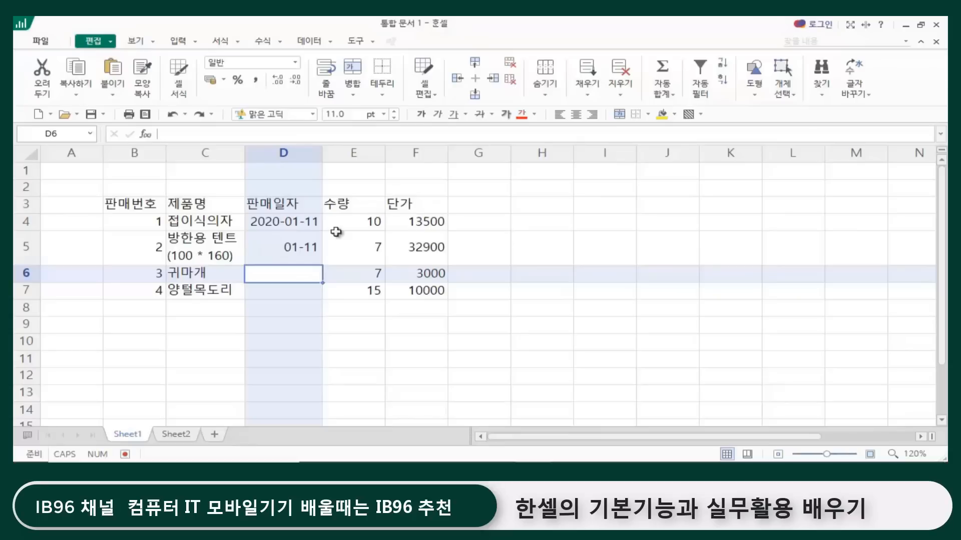
pyautogui.click(351, 320)
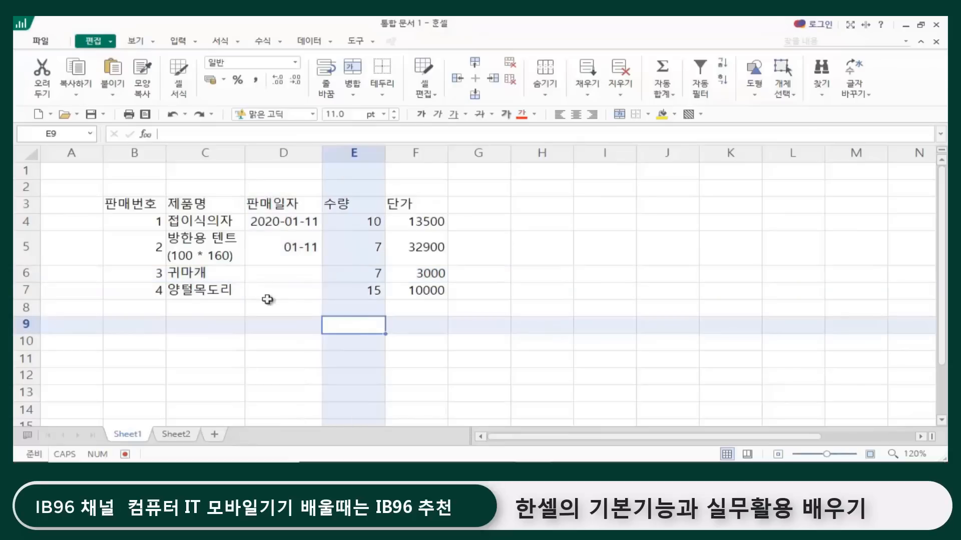
pyautogui.click(280, 340)
pyautogui.click(296, 246)
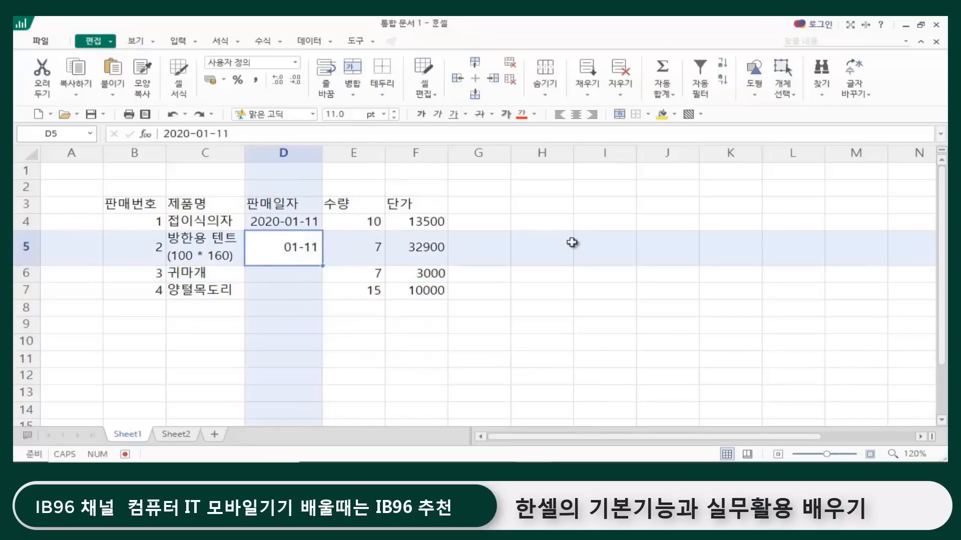
pyautogui.press('Delete')
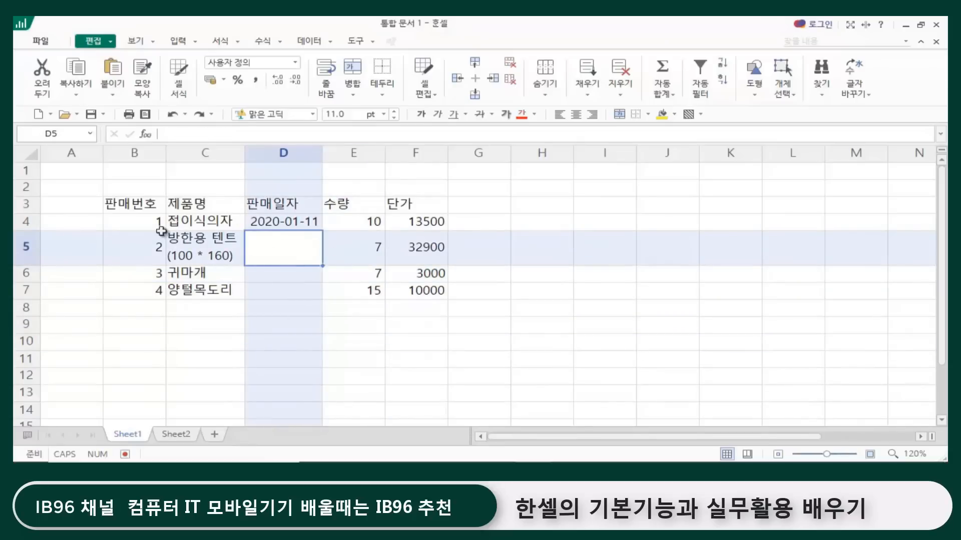
# Step: Extend the date in cell D4 down to D7 with the fill handle as a series of consecutive days
pyautogui.click(537, 273)
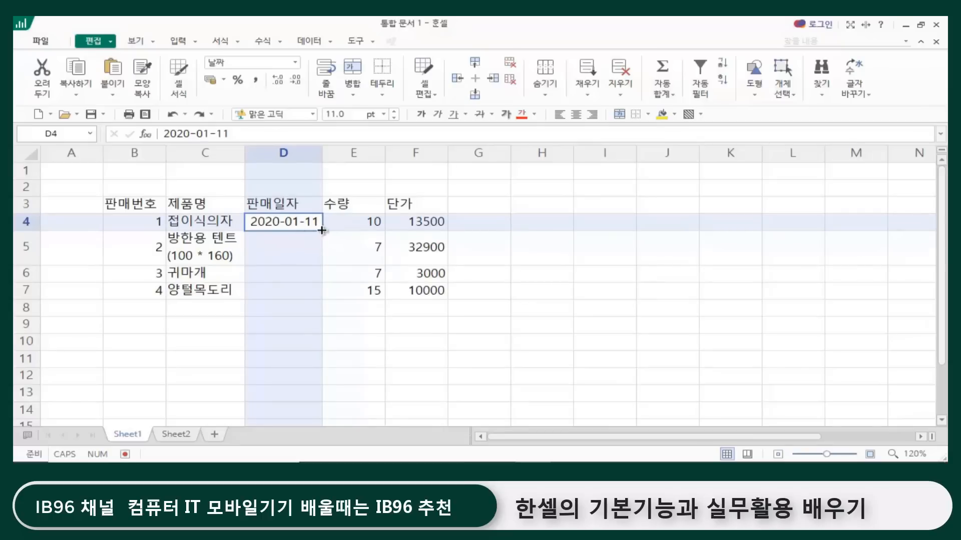
pyautogui.moveTo(324, 230); pyautogui.dragTo(320, 299)
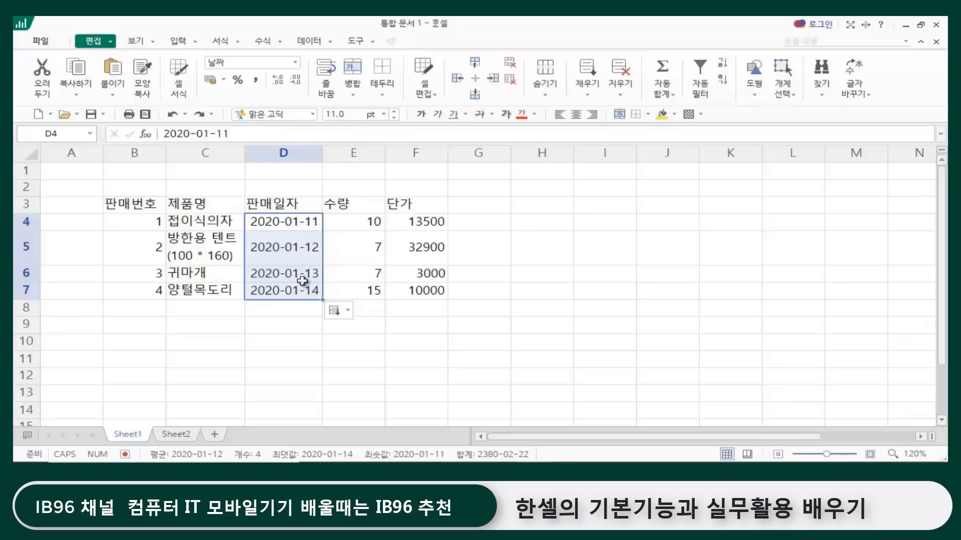
pyautogui.click(275, 339)
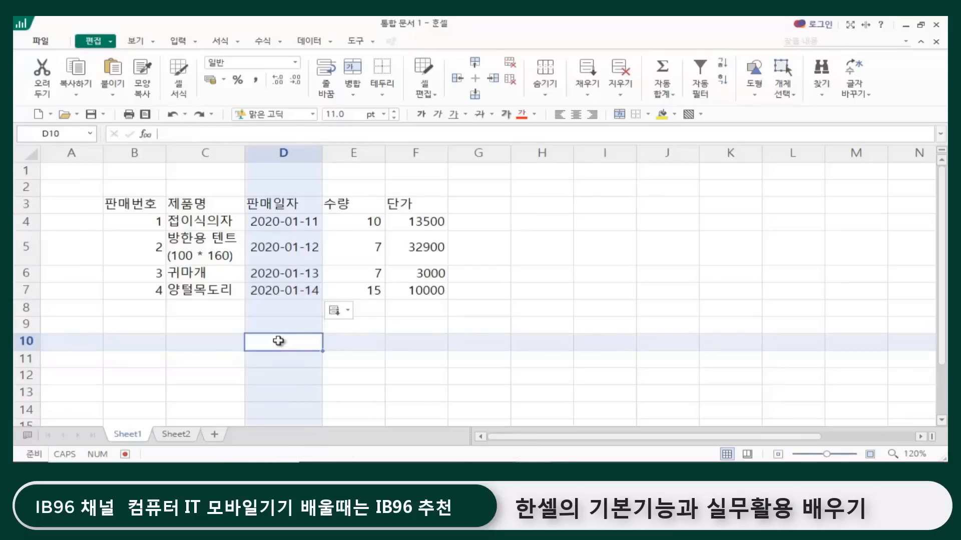
# Step: Clear the consecutive dates from cells D5 through D7
pyautogui.click(282, 218)
pyautogui.moveTo(294, 245); pyautogui.dragTo(292, 289)
pyautogui.press('Delete')
pyautogui.click(402, 339)
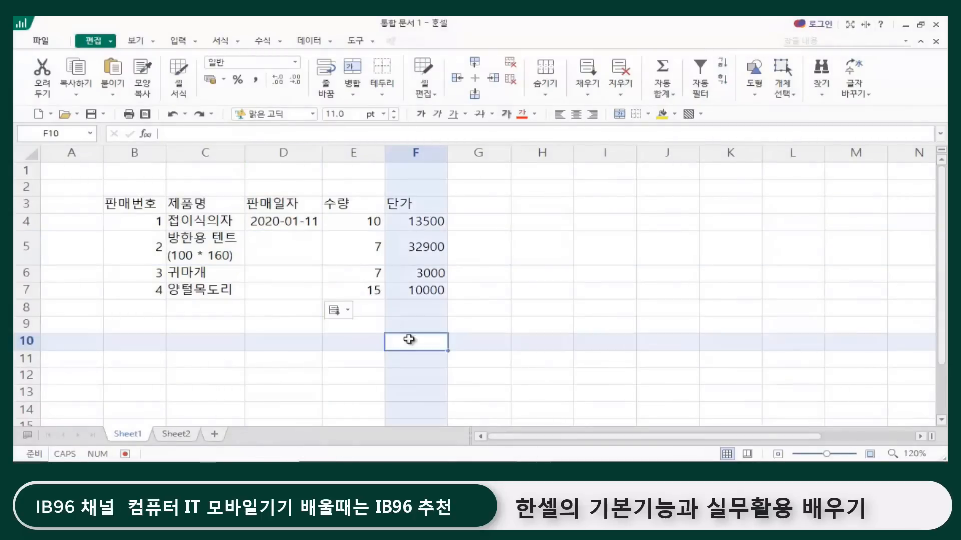
# Step: Select cells D4 through D7 and fill the date 2020-01-11 down with the Fill Down command
pyautogui.click(281, 221)
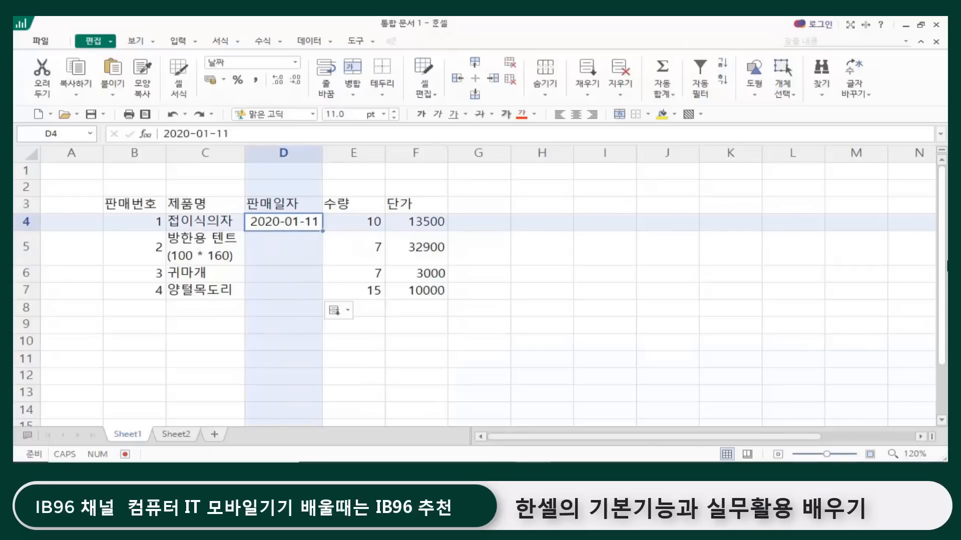
pyautogui.hotkey('shift', 'Down')
pyautogui.hotkey('shift', 'Down')
pyautogui.hotkey('shift', 'Down')
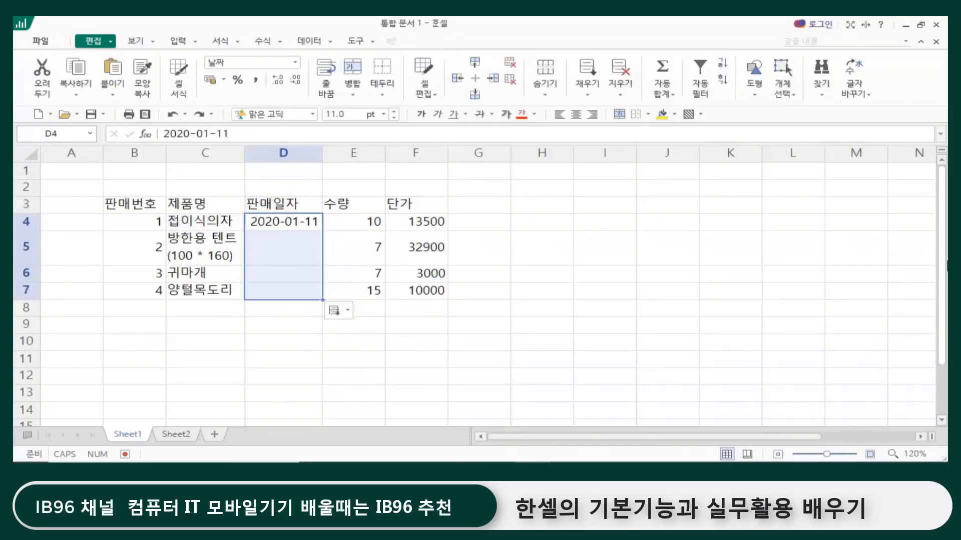
pyautogui.hotkey('ctrl', 'd')
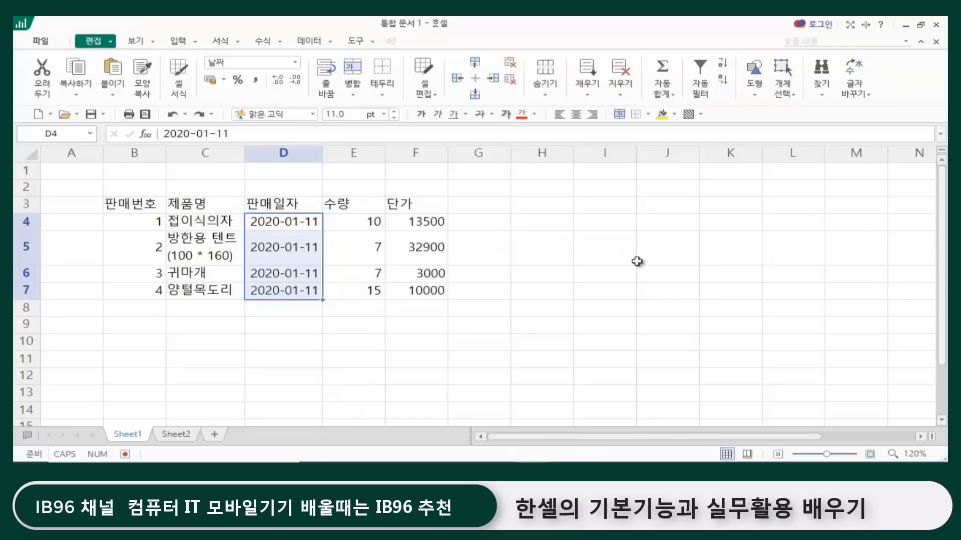
# Step: Delete the repeated 2020-01-11 dates from cells D5 through D7, keeping the one in D4
pyautogui.click(444, 359)
pyautogui.click(287, 244)
pyautogui.moveTo(287, 242); pyautogui.dragTo(281, 288)
pyautogui.press('Delete')
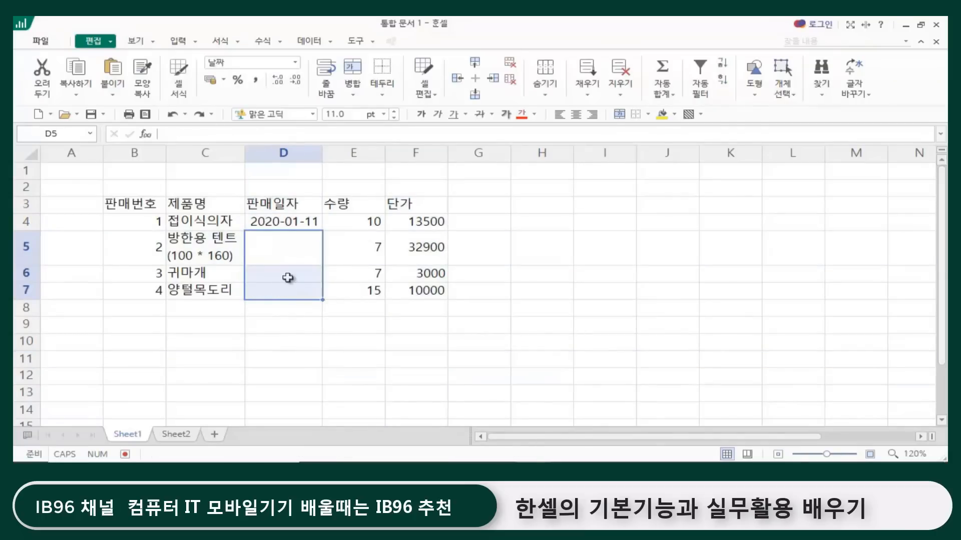
# Step: Copy the date 2020-01-11 from cell D4 to D5 through D7 with the fill handle, without incrementing it
pyautogui.click(285, 226)
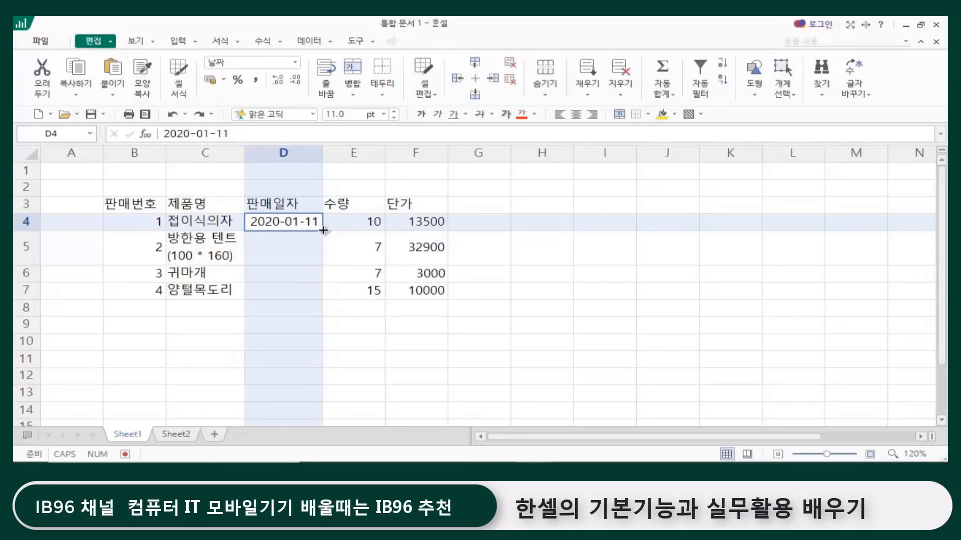
pyautogui.moveTo(323, 229); pyautogui.dragTo(322, 298)
pyautogui.click(333, 310)
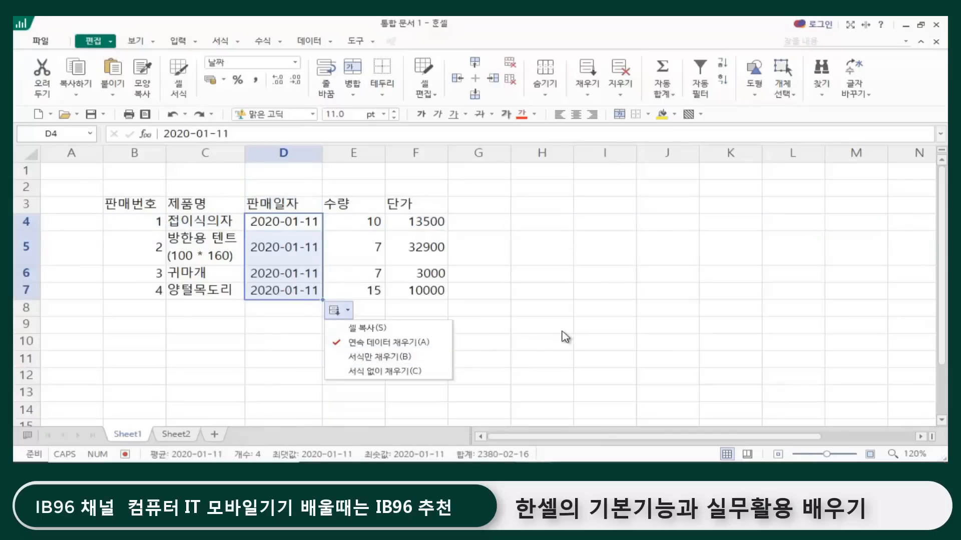
pyautogui.click(520, 311)
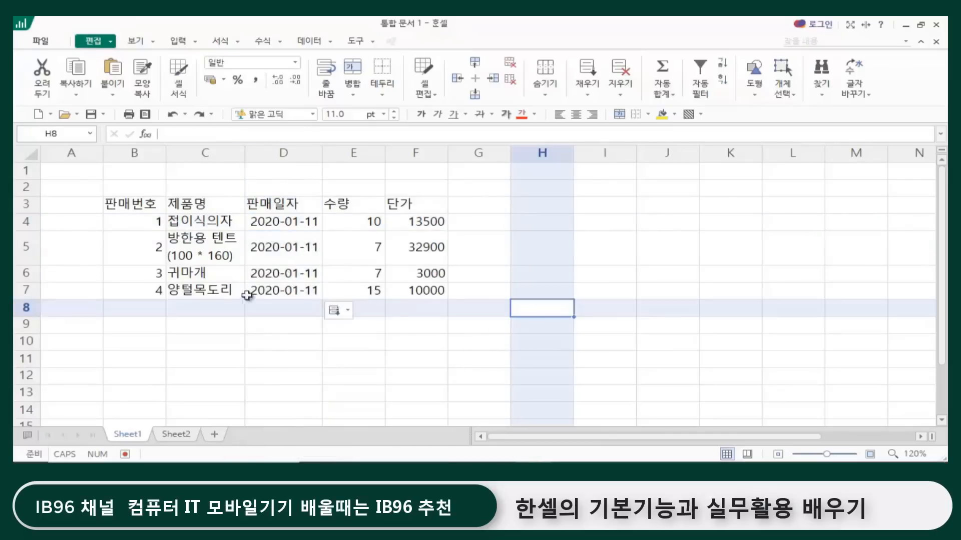
pyautogui.click(299, 222)
pyautogui.click(288, 248)
pyautogui.click(281, 274)
pyautogui.click(279, 289)
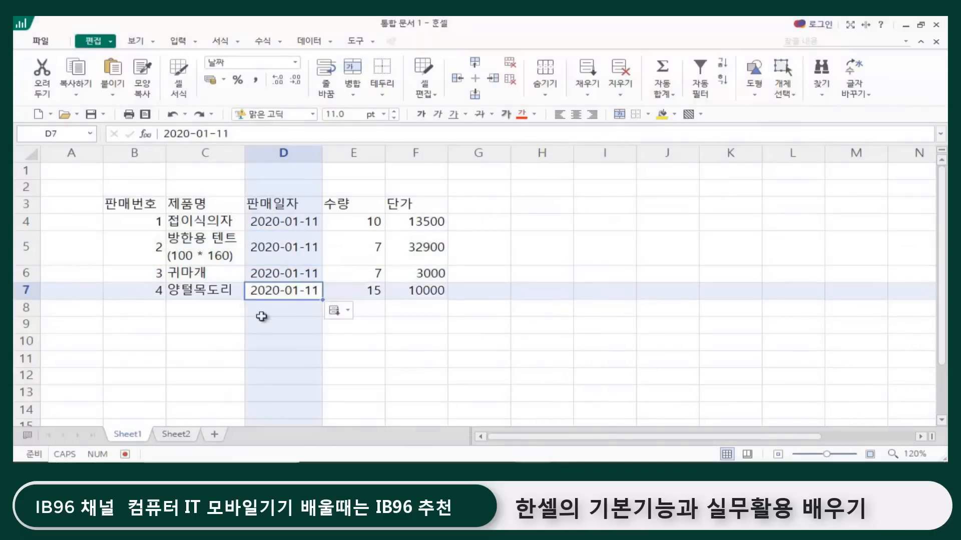
pyautogui.click(169, 309)
pyautogui.click(565, 391)
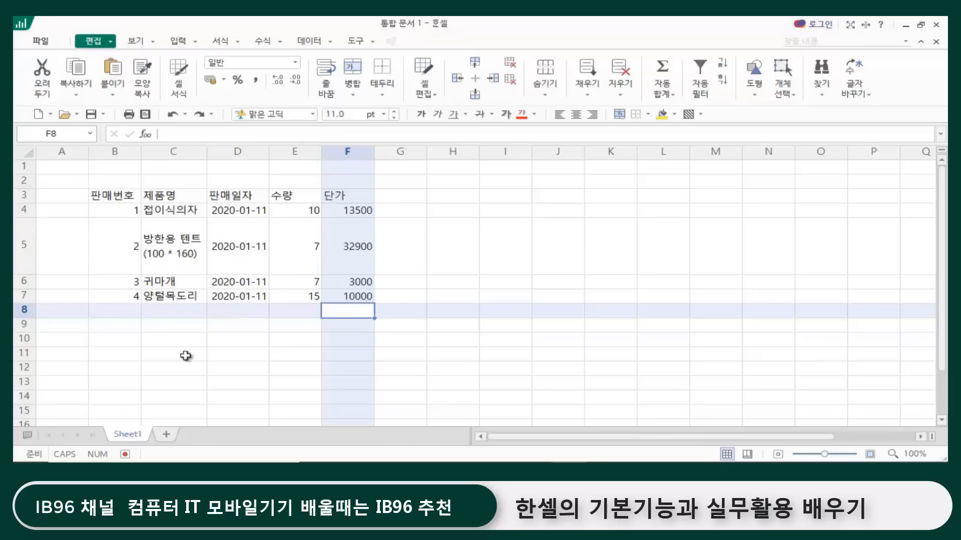
pyautogui.click(186, 354)
pyautogui.click(250, 348)
pyautogui.click(300, 328)
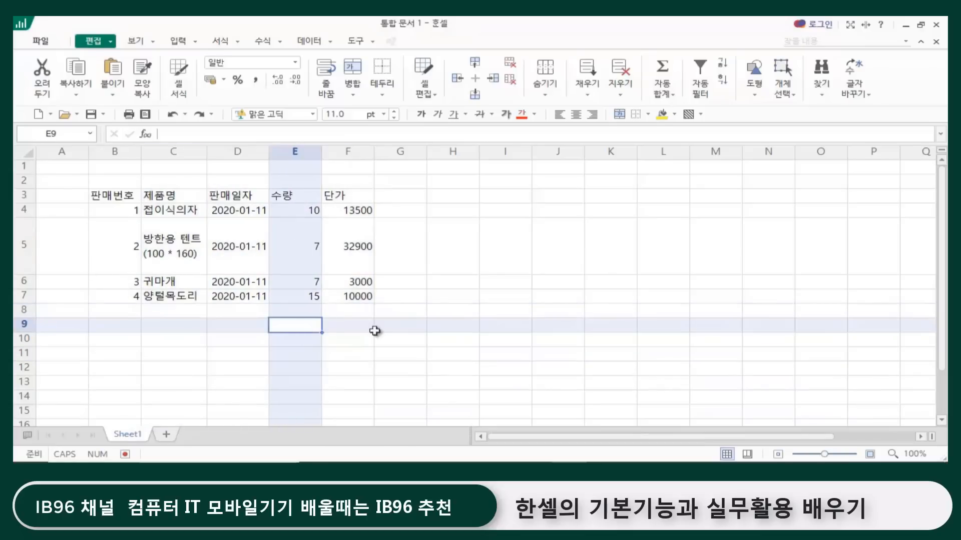
pyautogui.click(376, 331)
pyautogui.click(294, 326)
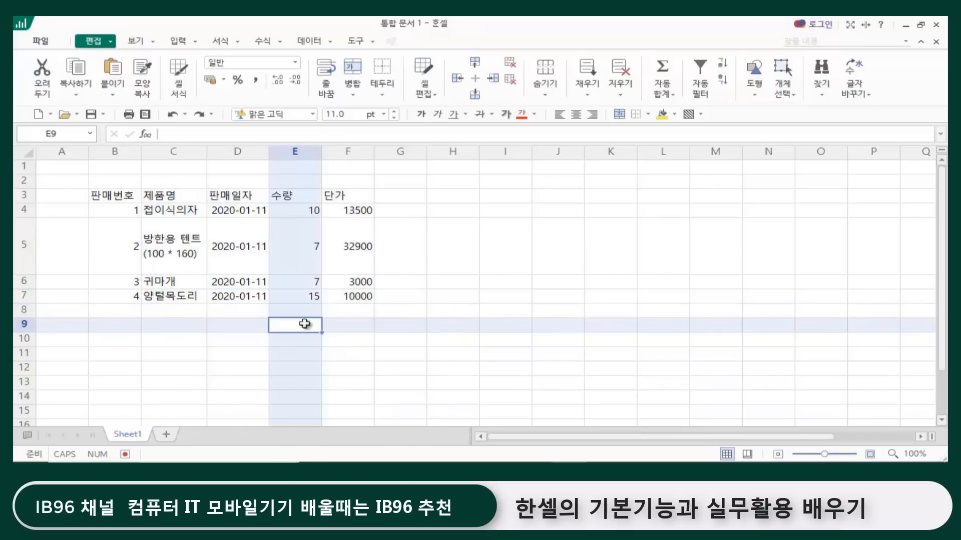
# Step: Add a new blank worksheet to the workbook
pyautogui.click(168, 434)
pyautogui.click(168, 197)
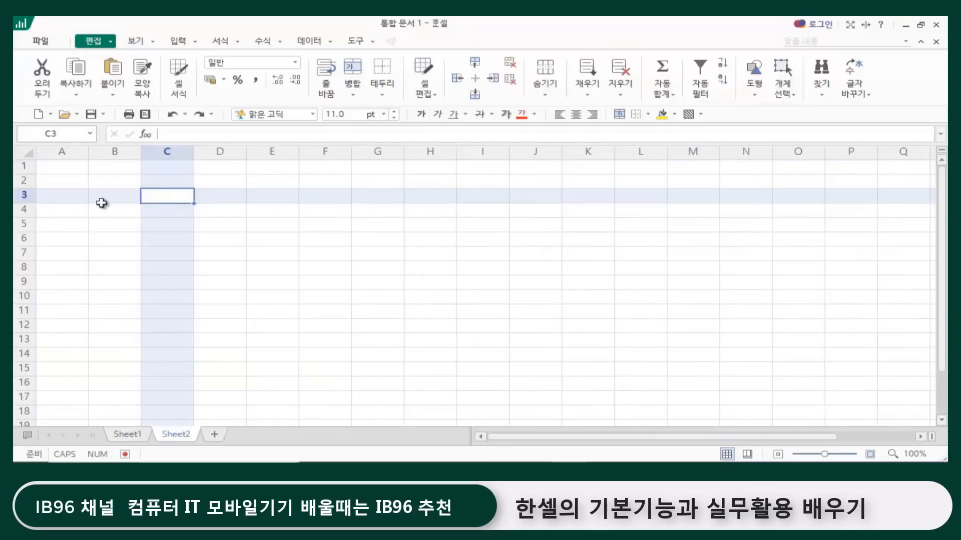
pyautogui.click(241, 236)
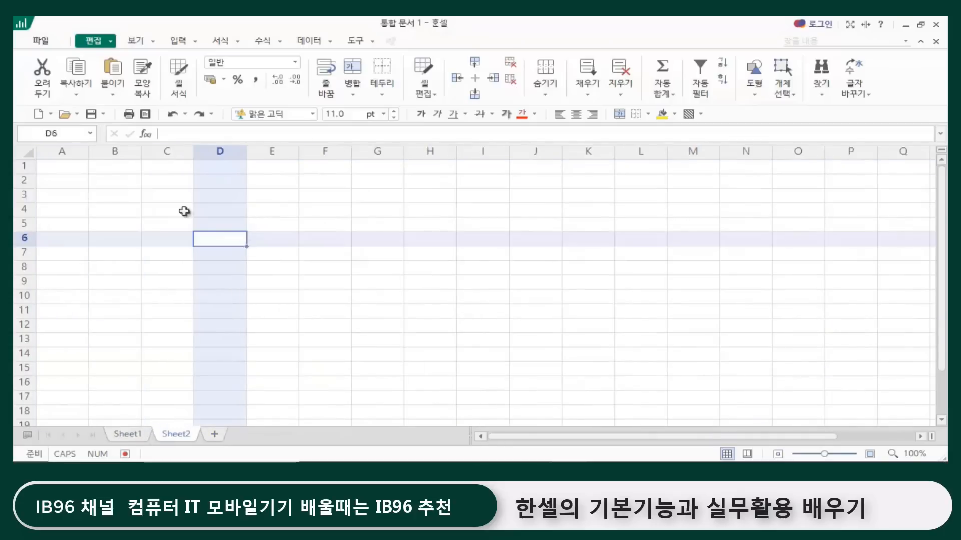
# Step: Enter 월요일 in cell C3 and extend it across to I3 with the fill handle as weekdays through 일요일
pyautogui.click(161, 193)
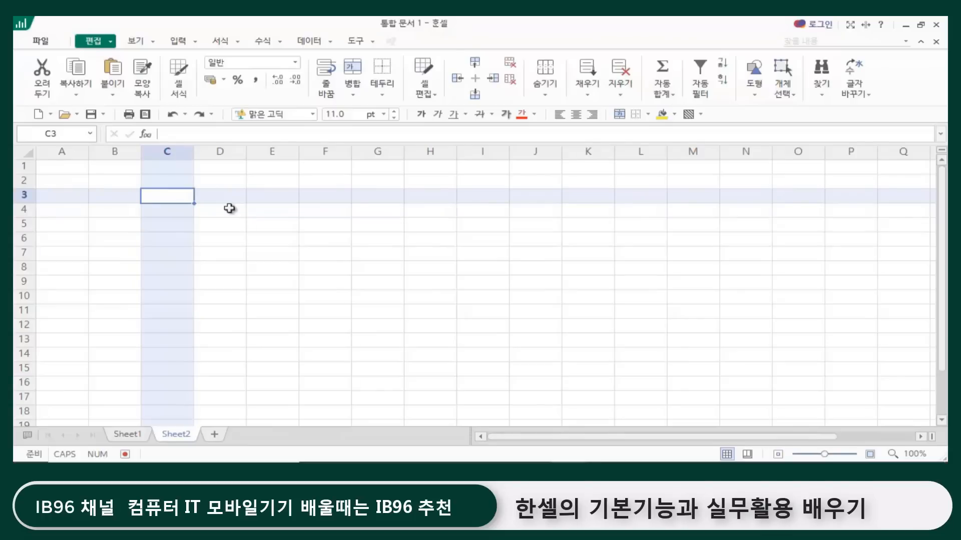
pyautogui.write('ㅇㅓ')
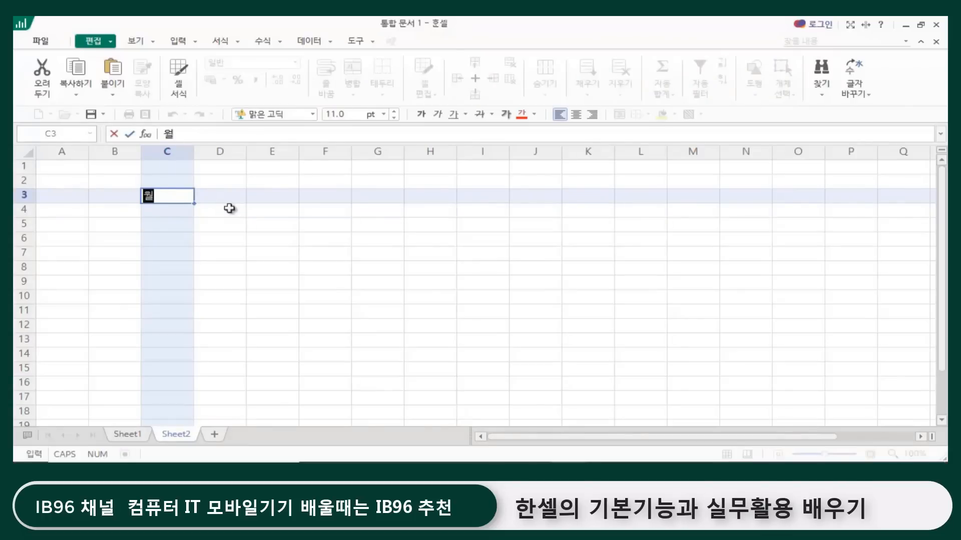
pyautogui.write('ㅣㄹ')
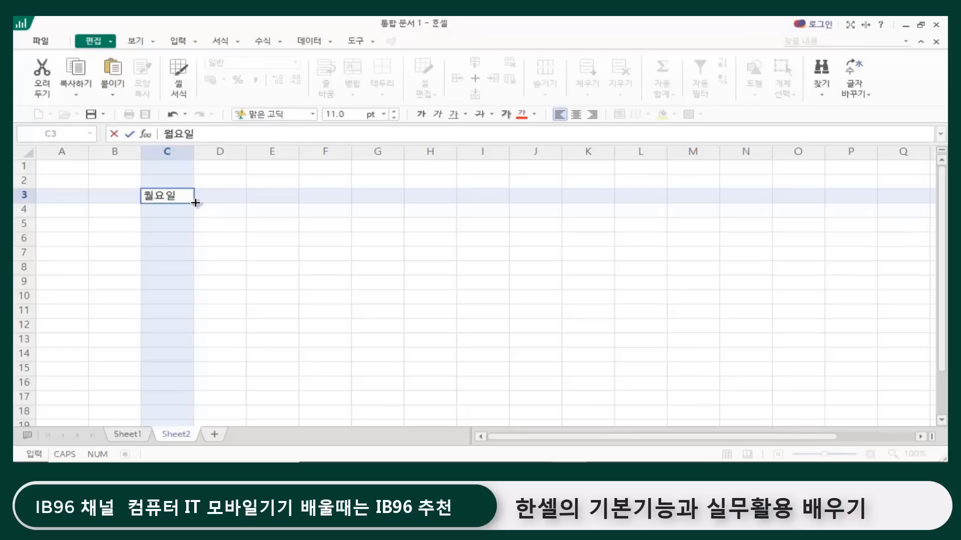
pyautogui.moveTo(195, 203); pyautogui.dragTo(516, 203)
pyautogui.click(533, 301)
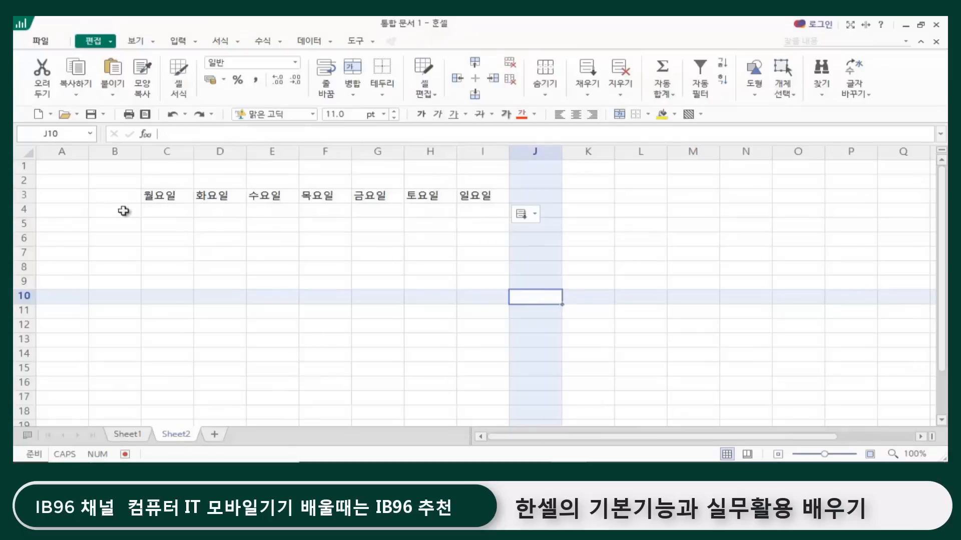
pyautogui.click(174, 224)
pyautogui.click(255, 196)
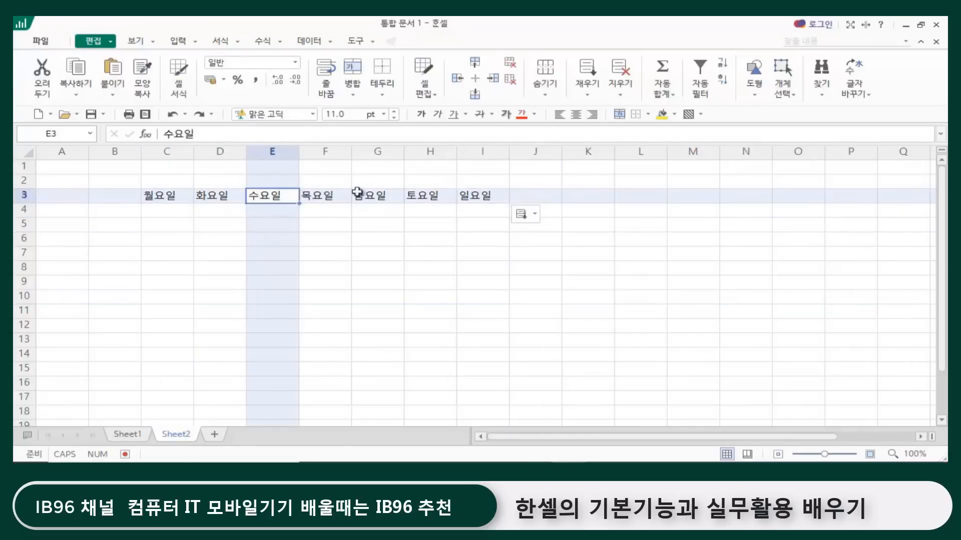
pyautogui.click(379, 198)
pyautogui.click(444, 200)
pyautogui.click(492, 197)
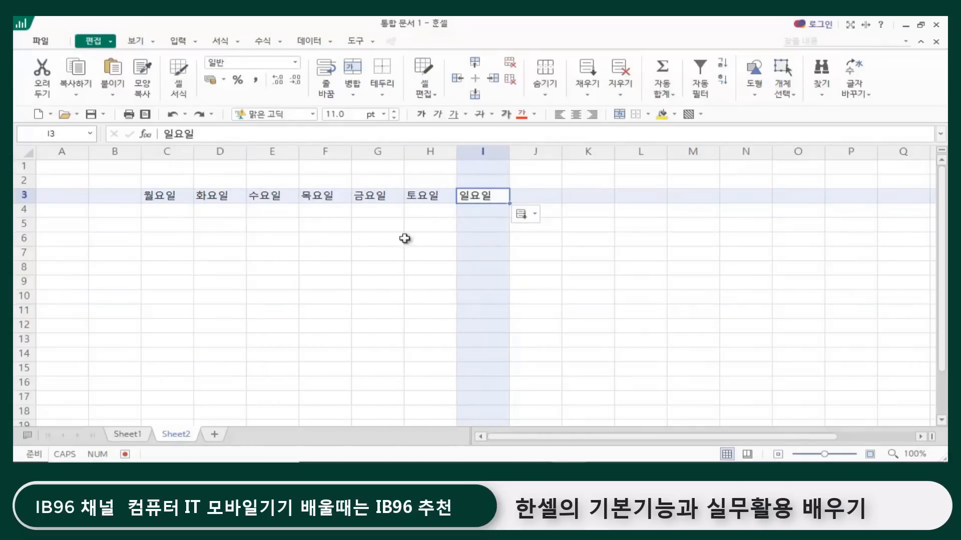
pyautogui.click(184, 270)
pyautogui.click(168, 181)
pyautogui.click(168, 207)
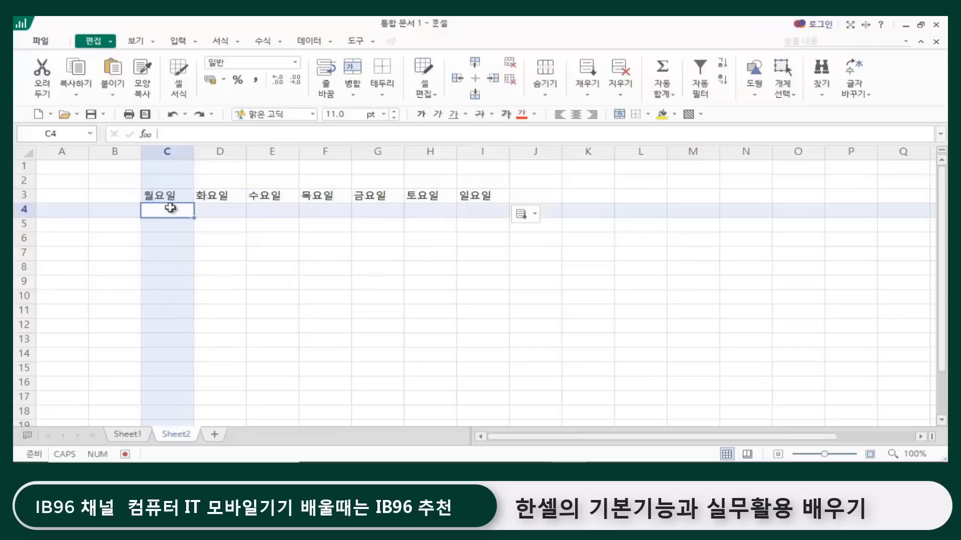
pyautogui.click(175, 181)
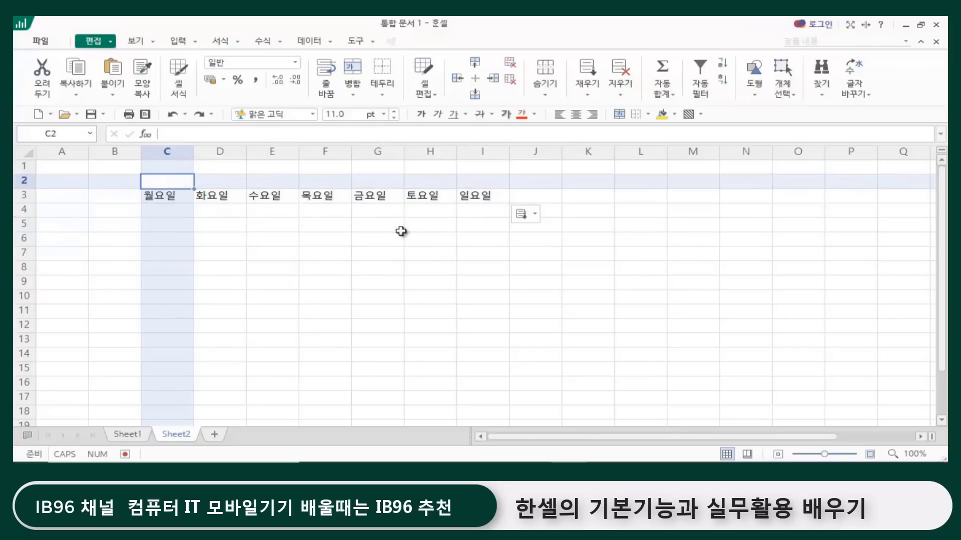
pyautogui.click(157, 208)
pyautogui.click(161, 181)
# Step: Enter the date 1-6 in cell C4 and extend it across to I4 as consecutive days through 01-12
pyautogui.click(168, 211)
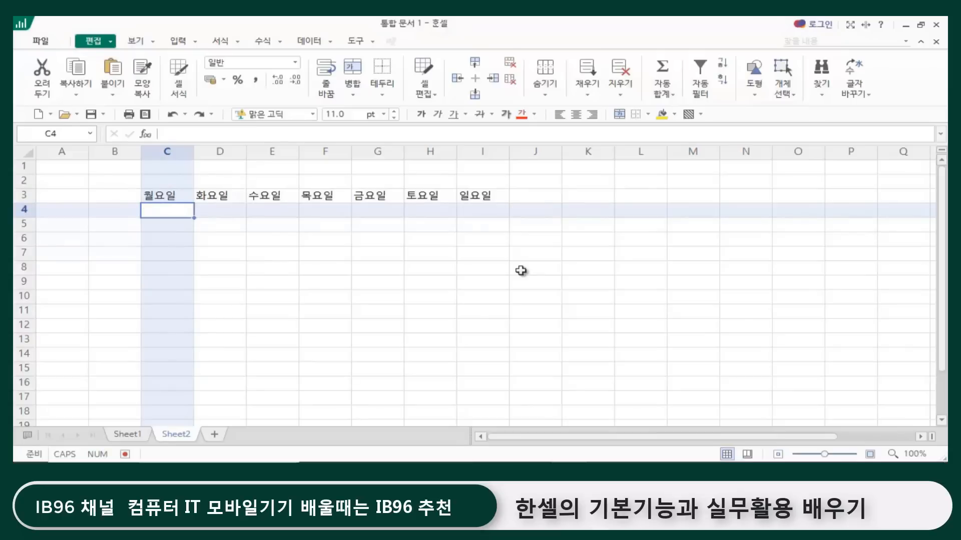
pyautogui.write('1-6')
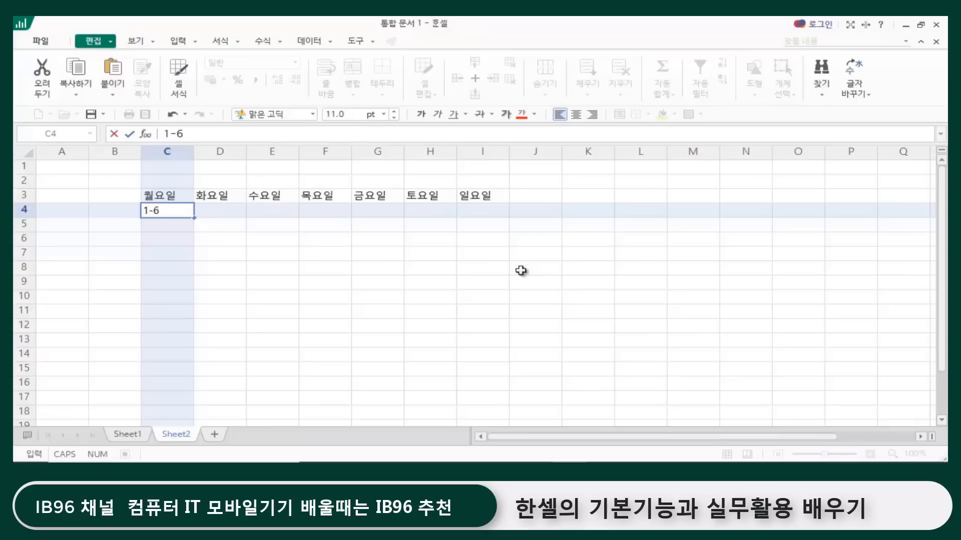
pyautogui.press('Return')
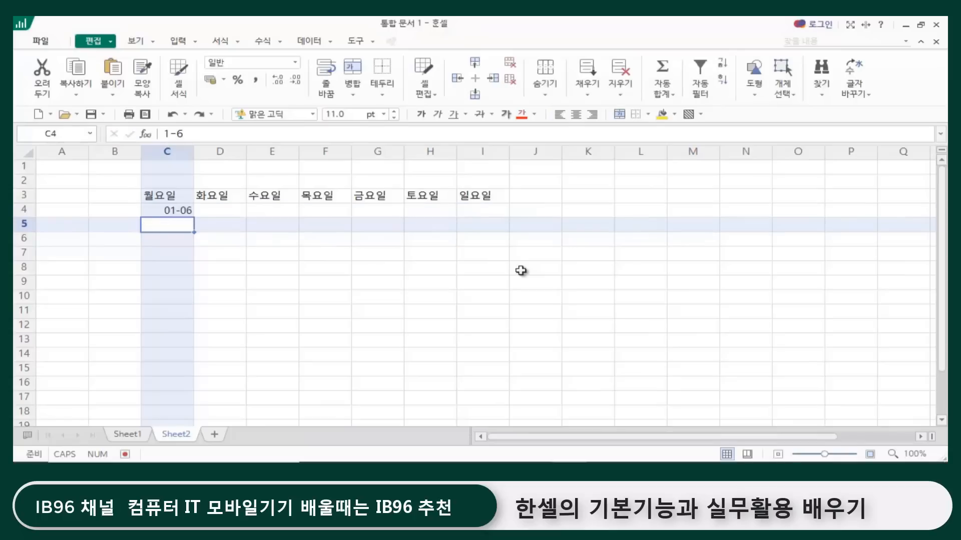
pyautogui.click(177, 211)
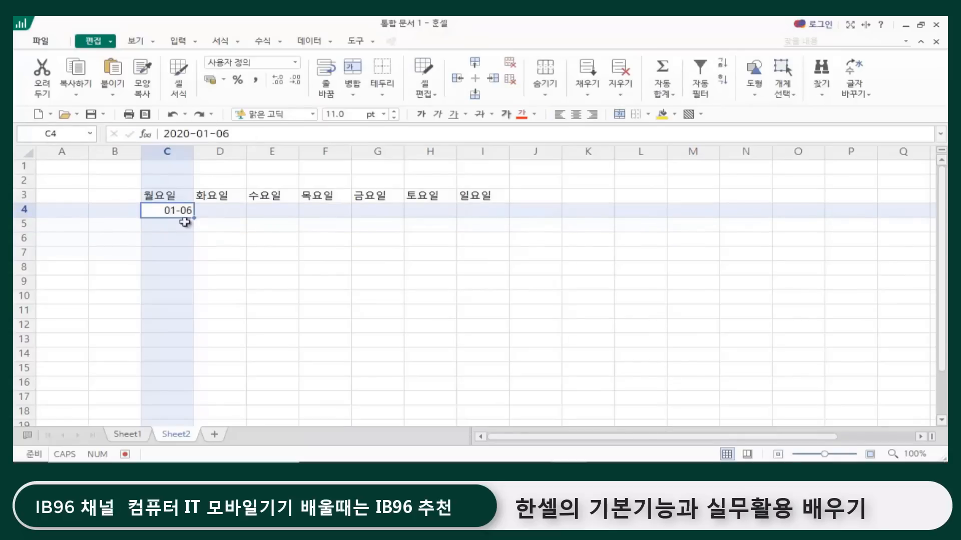
pyautogui.moveTo(194, 218); pyautogui.dragTo(492, 218)
pyautogui.click(291, 280)
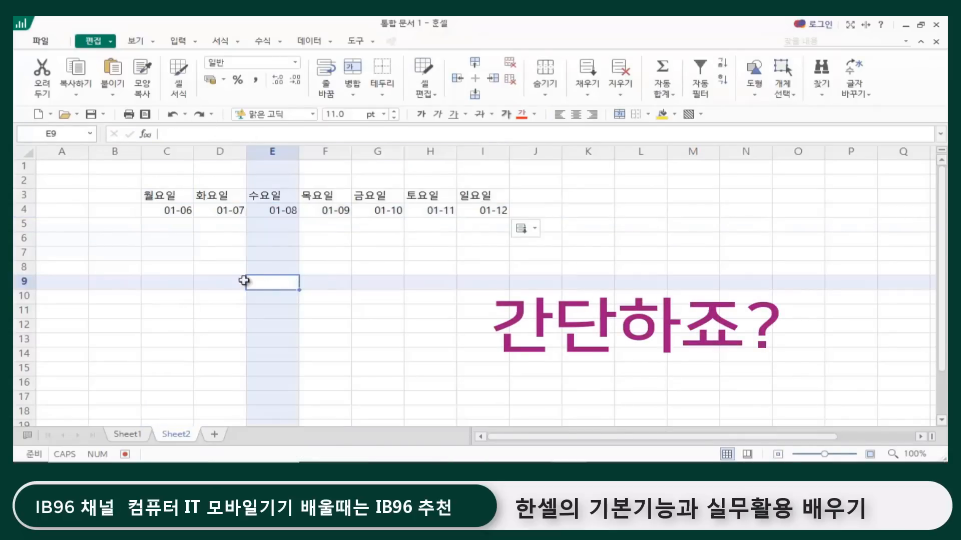
pyautogui.click(442, 259)
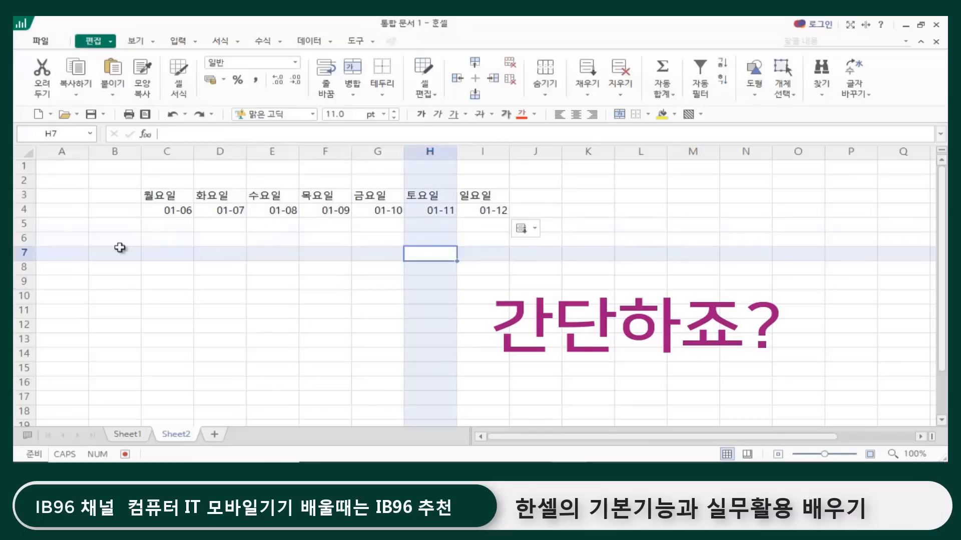
pyautogui.press('Left')
pyautogui.press('Left')
pyautogui.press('Left')
pyautogui.press('Left')
pyautogui.click(110, 223)
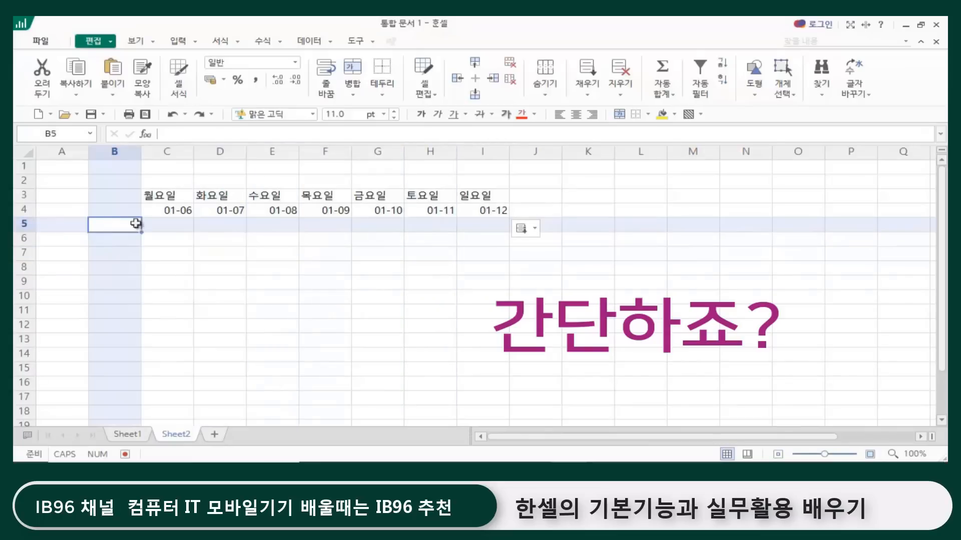
pyautogui.click(173, 224)
pyautogui.click(114, 224)
pyautogui.click(170, 228)
# Step: Enter the time 1:00 in cell B5 and extend it down to B28 with the fill handle as hourly times through 0:00
pyautogui.click(128, 225)
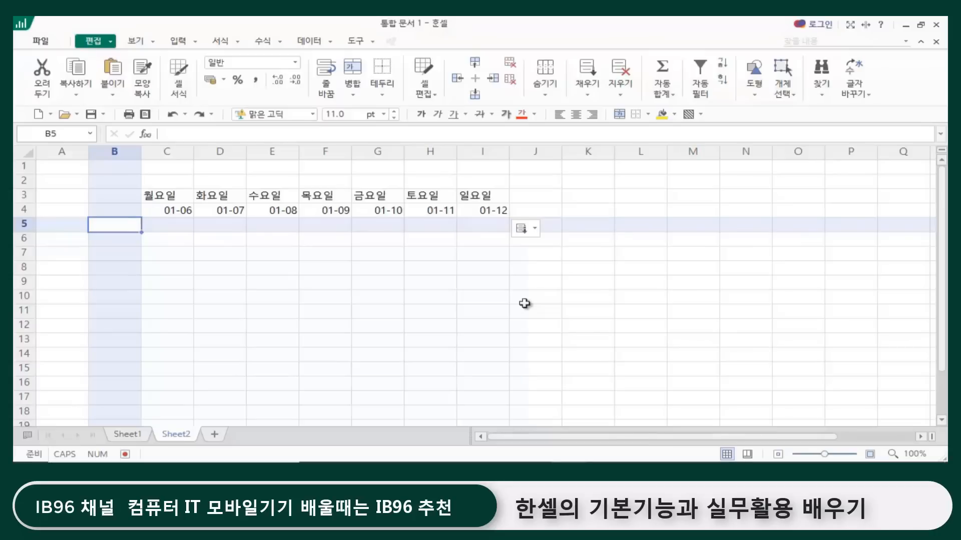
pyautogui.write('1:00')
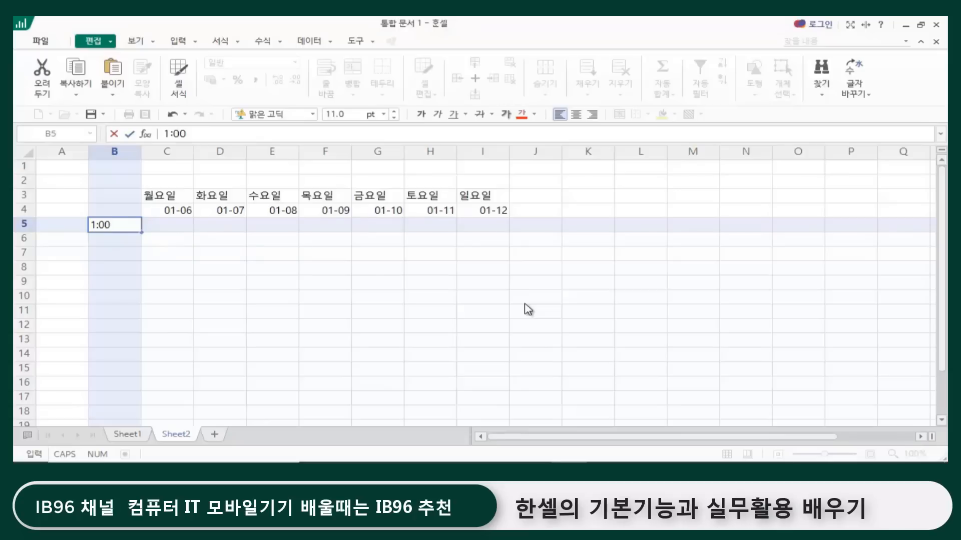
pyautogui.press('Return')
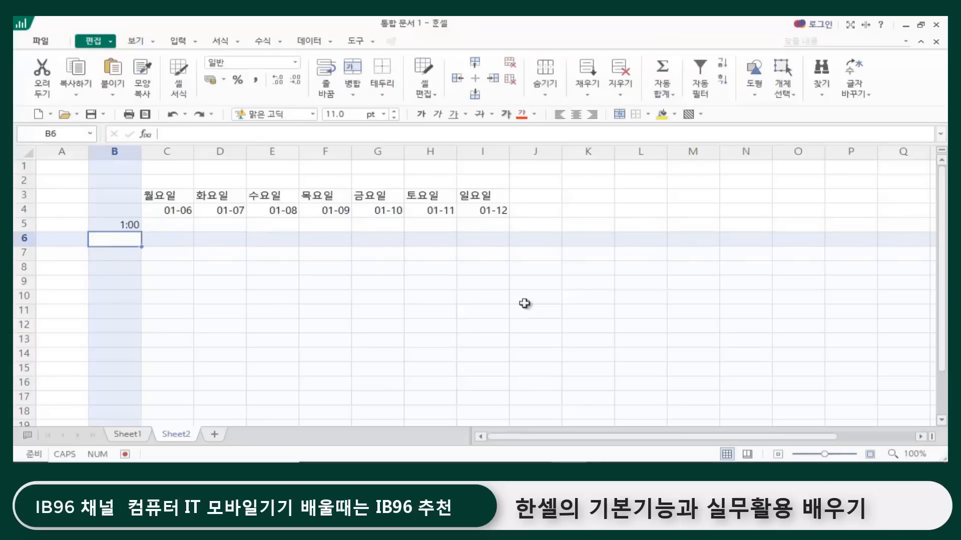
pyautogui.click(120, 225)
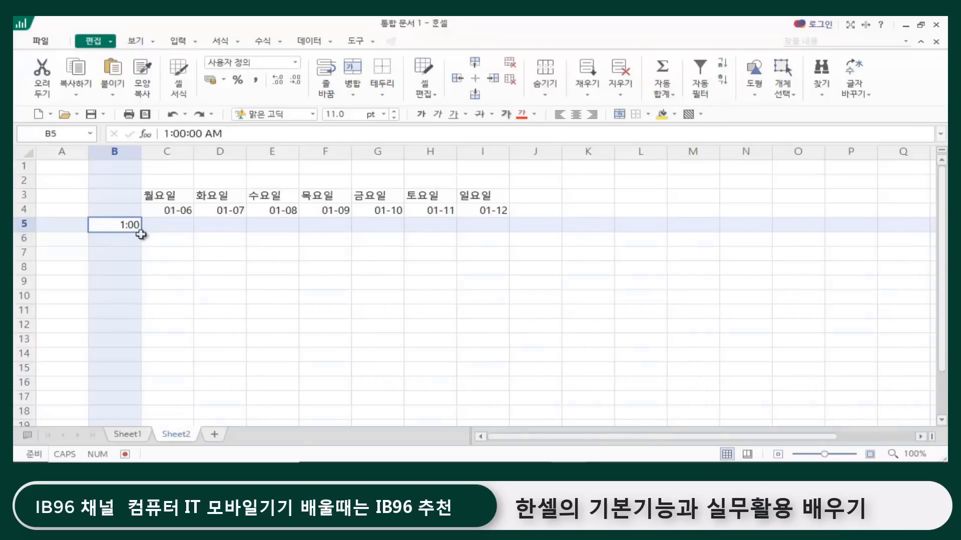
pyautogui.moveTo(141, 231); pyautogui.dragTo(135, 401)
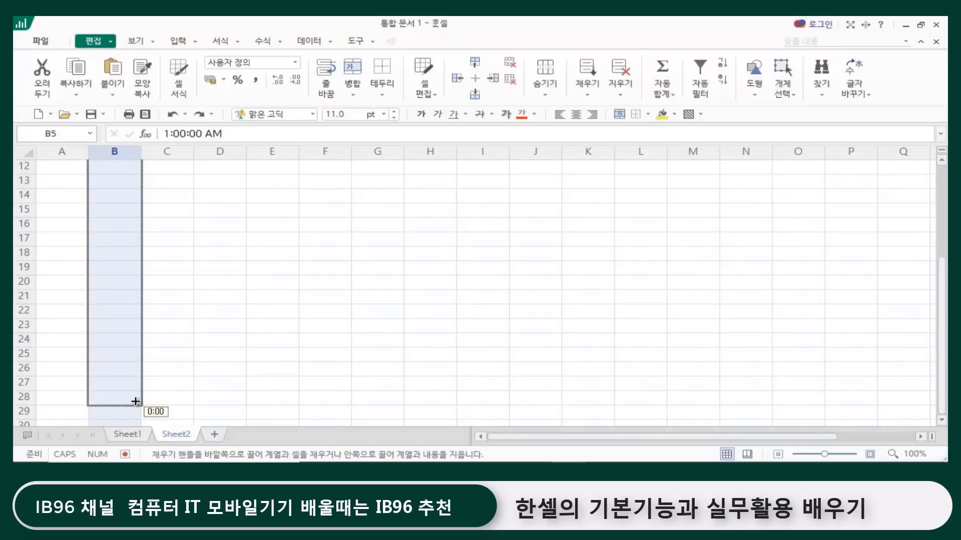
pyautogui.moveTo(136, 401); pyautogui.dragTo(135, 402)
pyautogui.scroll(2, 286, 315)
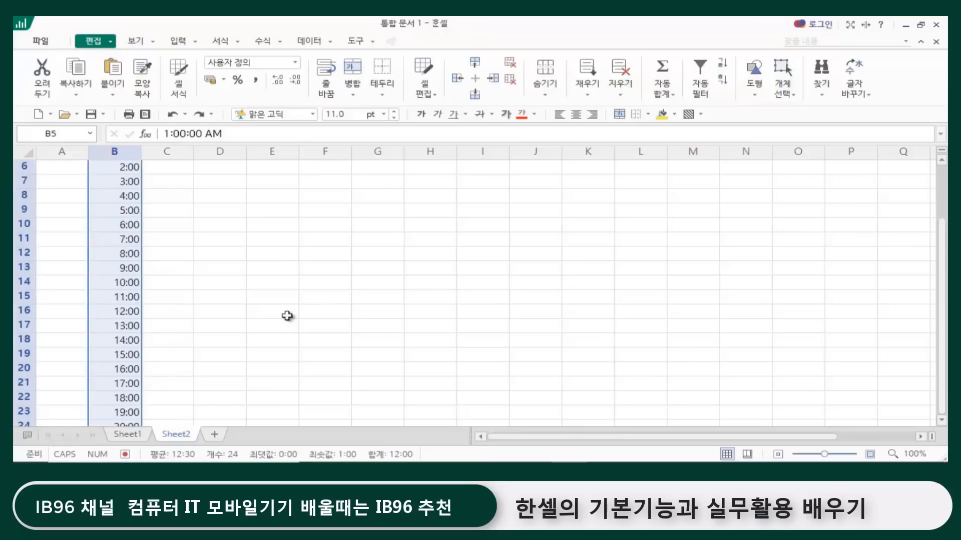
pyautogui.scroll(2, 286, 316)
pyautogui.scroll(-4, 236, 326)
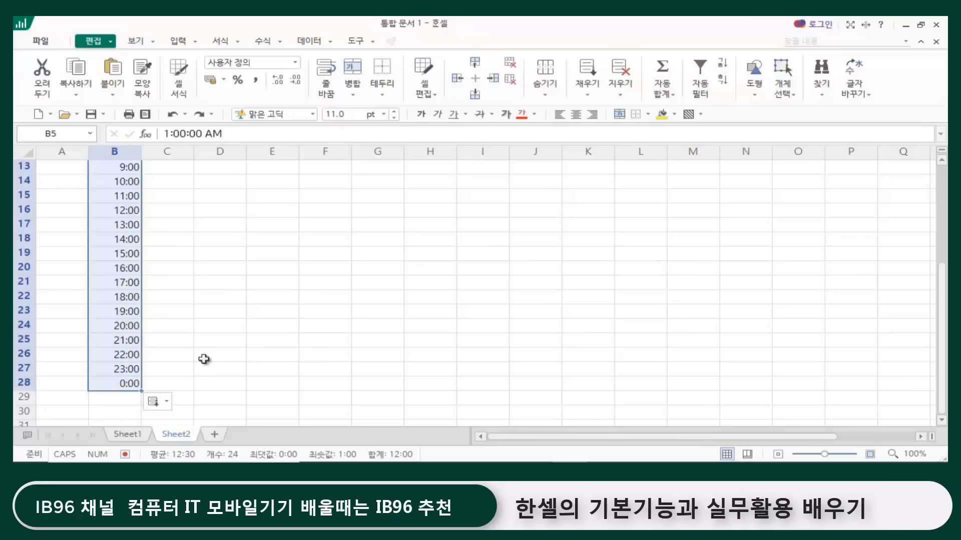
pyautogui.scroll(4, 205, 358)
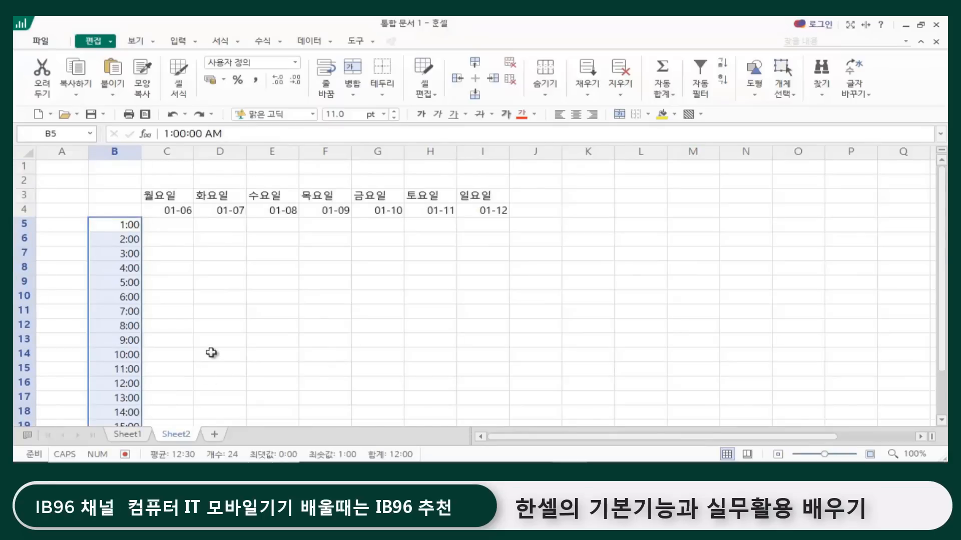
pyautogui.click(226, 326)
pyautogui.click(513, 315)
pyautogui.click(320, 373)
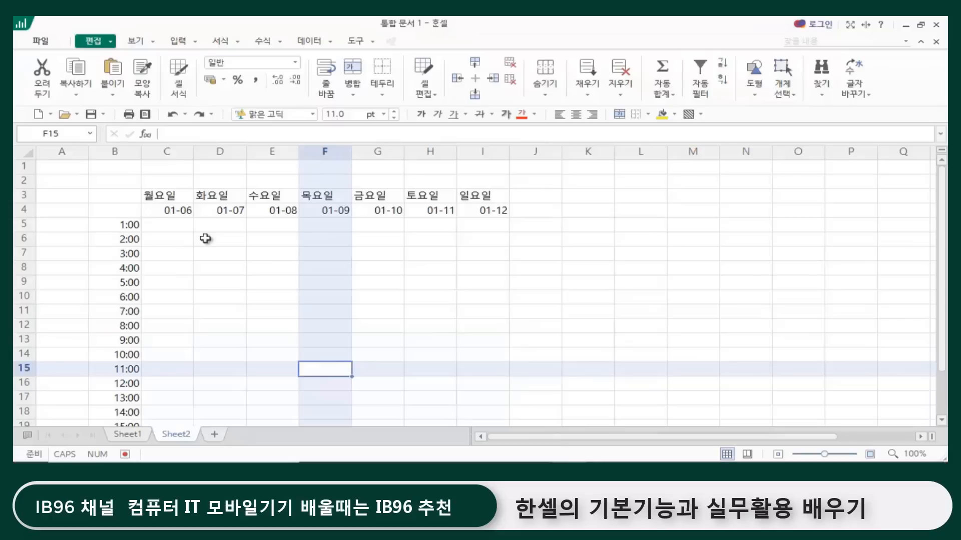
pyautogui.click(179, 240)
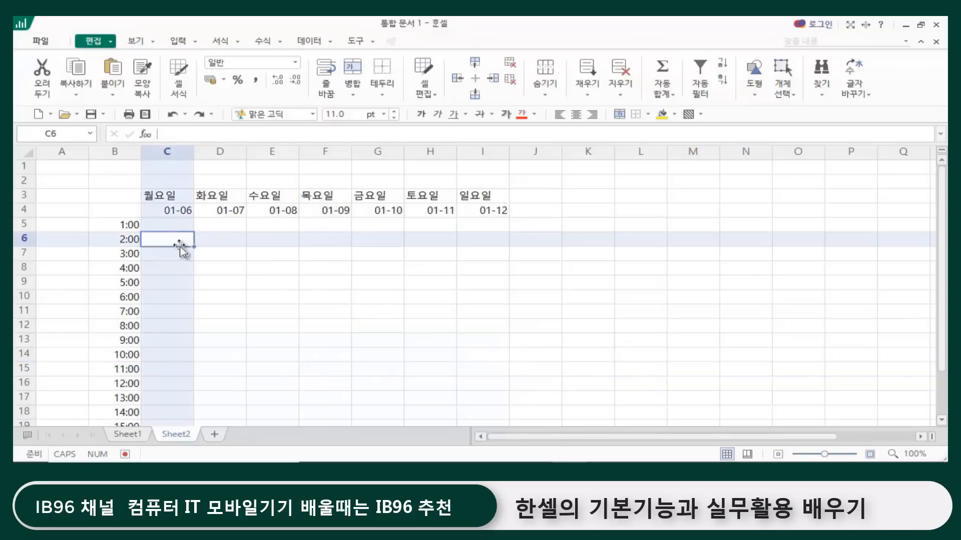
# Step: Merge cells B3 and B4 and enter the heading 시간 in the merged cell
pyautogui.click(115, 192)
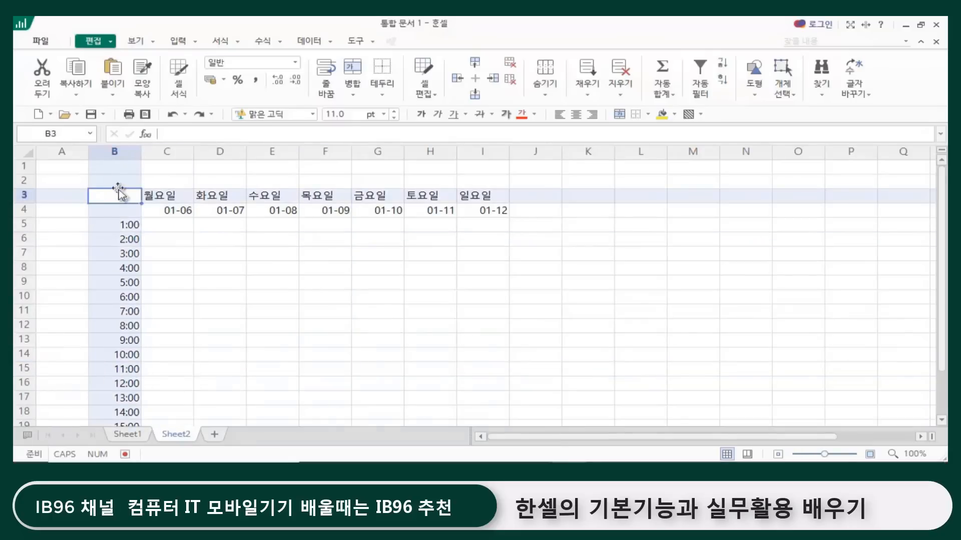
pyautogui.moveTo(114, 197); pyautogui.dragTo(112, 209)
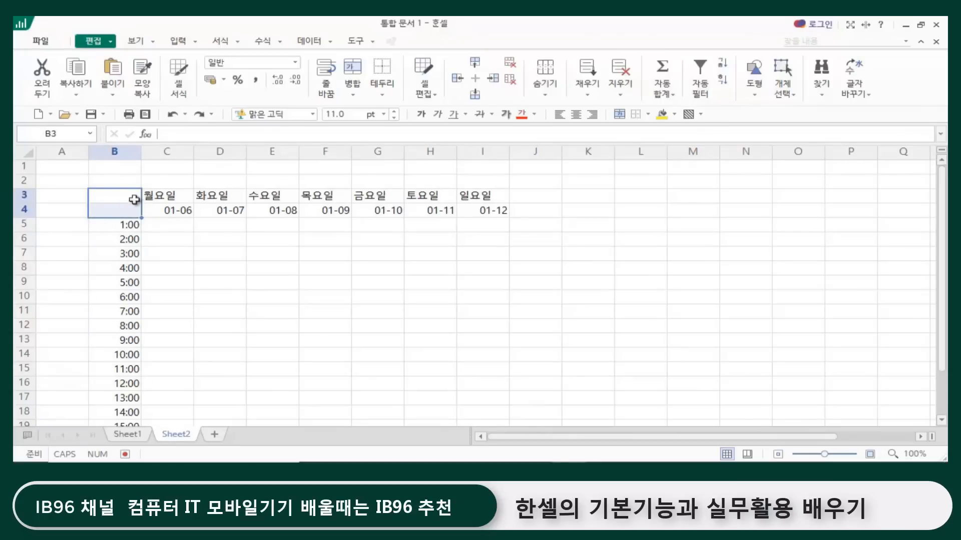
pyautogui.click(353, 77)
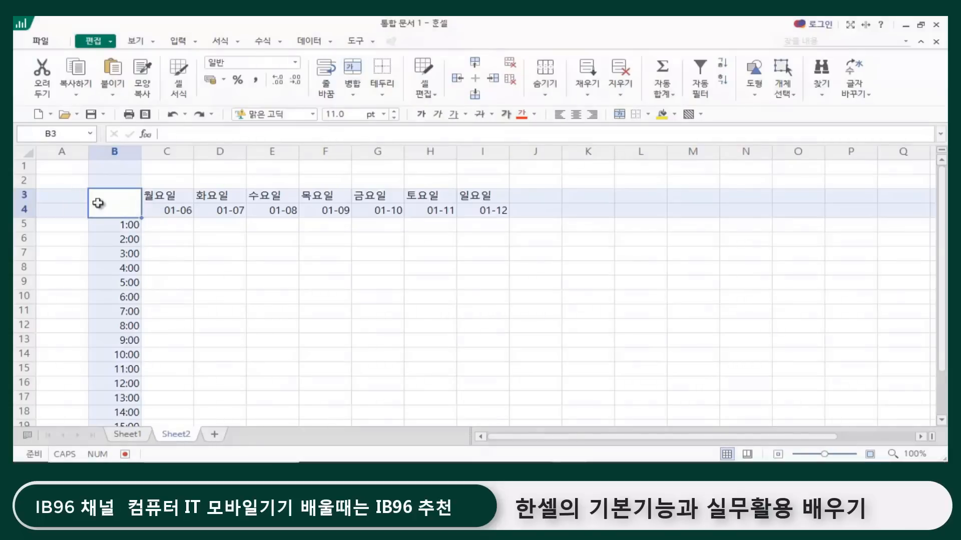
pyautogui.press('F2')
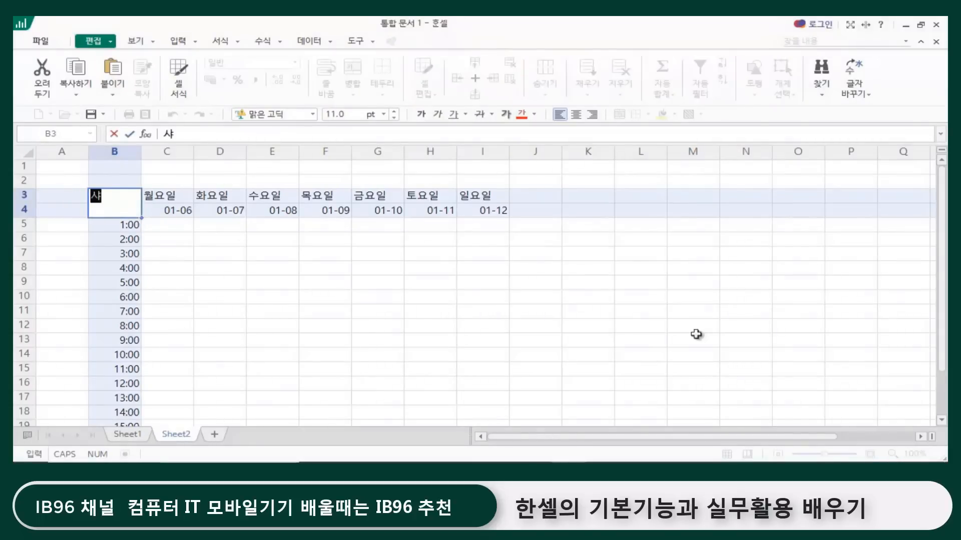
pyautogui.write('TLR')
pyautogui.press('BackSpace')
pyautogui.press('BackSpace')
pyautogui.press('BackSpace')
pyautogui.press('BackSpace')
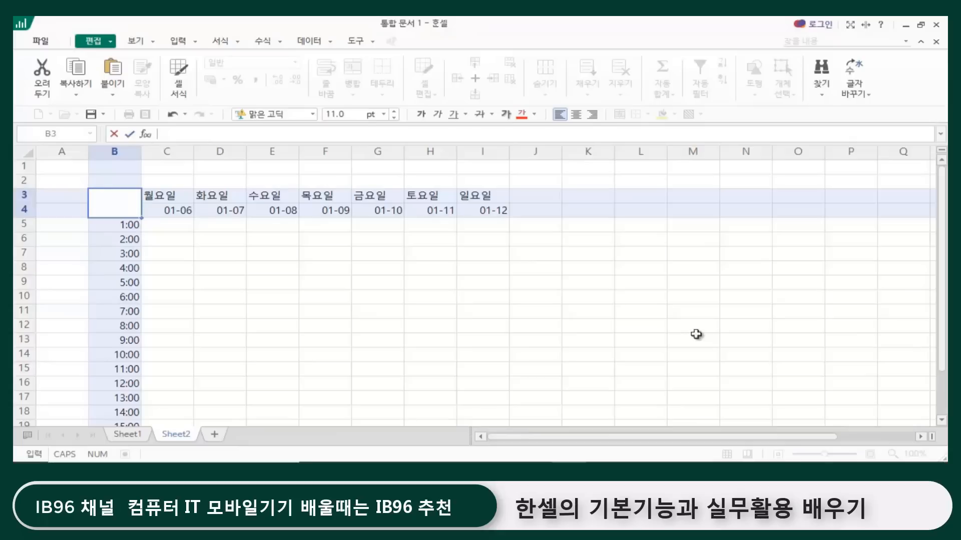
pyautogui.write('시가ㄴ')
pyautogui.press('Return')
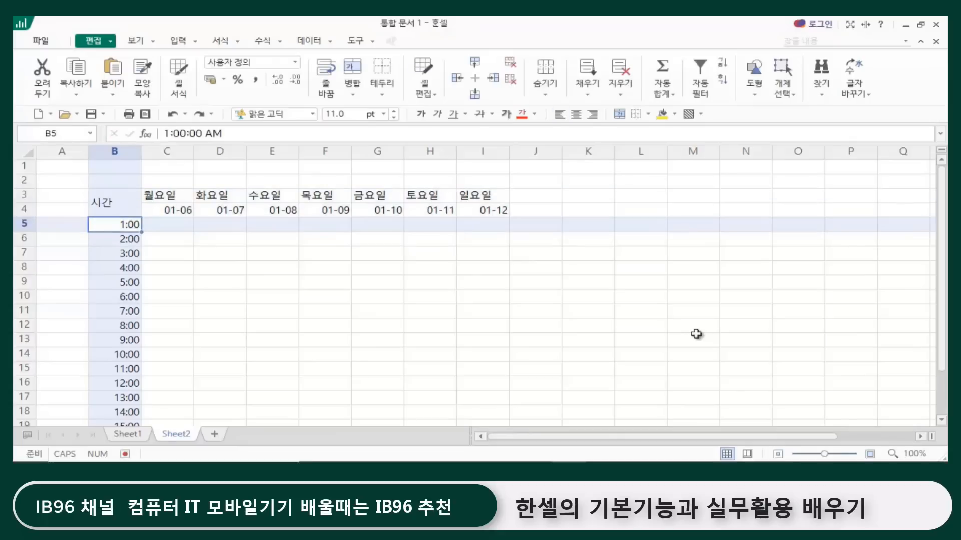
pyautogui.click(448, 326)
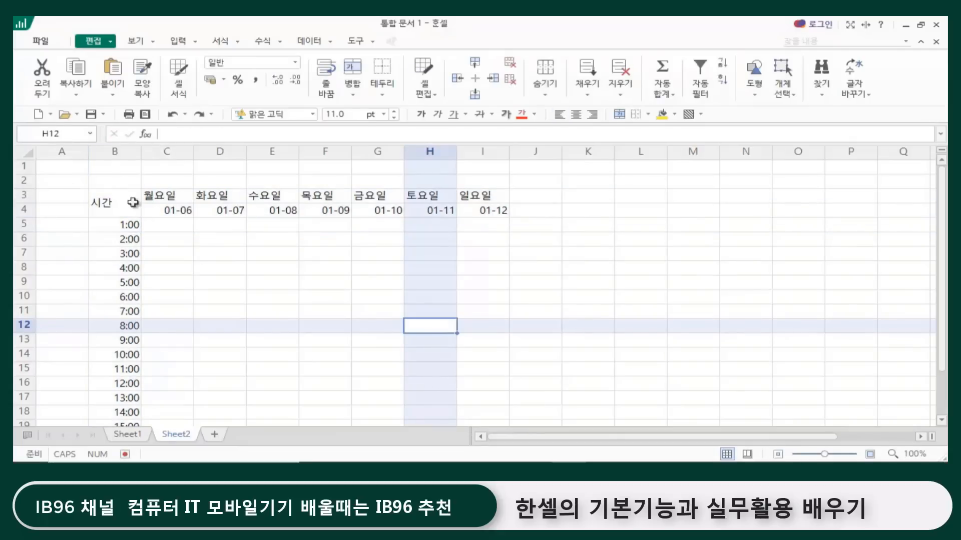
pyautogui.moveTo(112, 207); pyautogui.dragTo(457, 392)
pyautogui.click(517, 384)
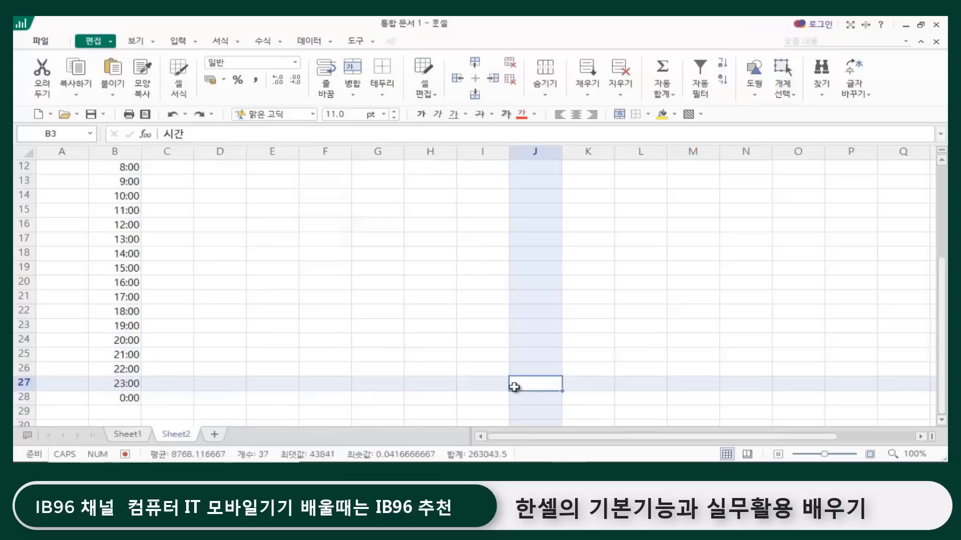
pyautogui.scroll(4, 517, 377)
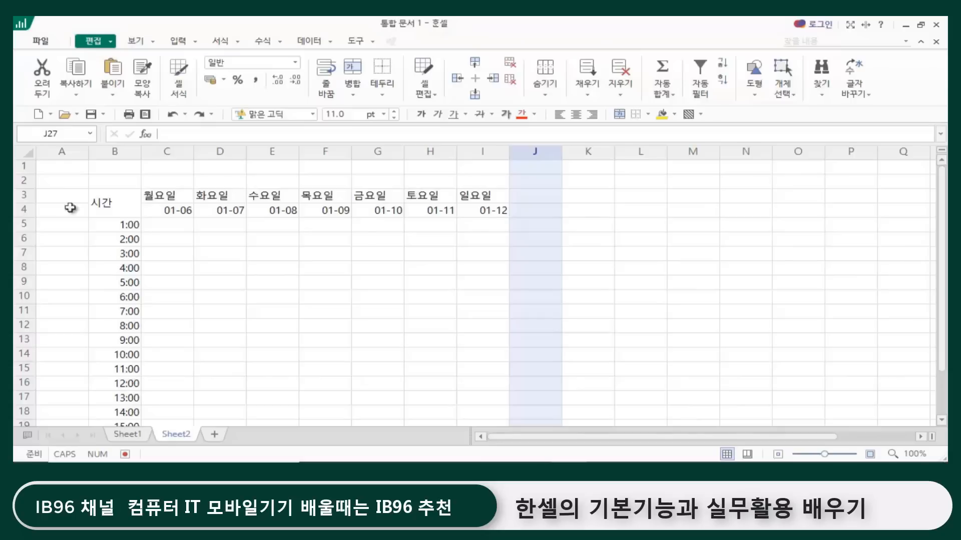
# Step: Go back to the sales table on Sheet1 and look over its headings and first records
pyautogui.click(131, 434)
pyautogui.click(285, 381)
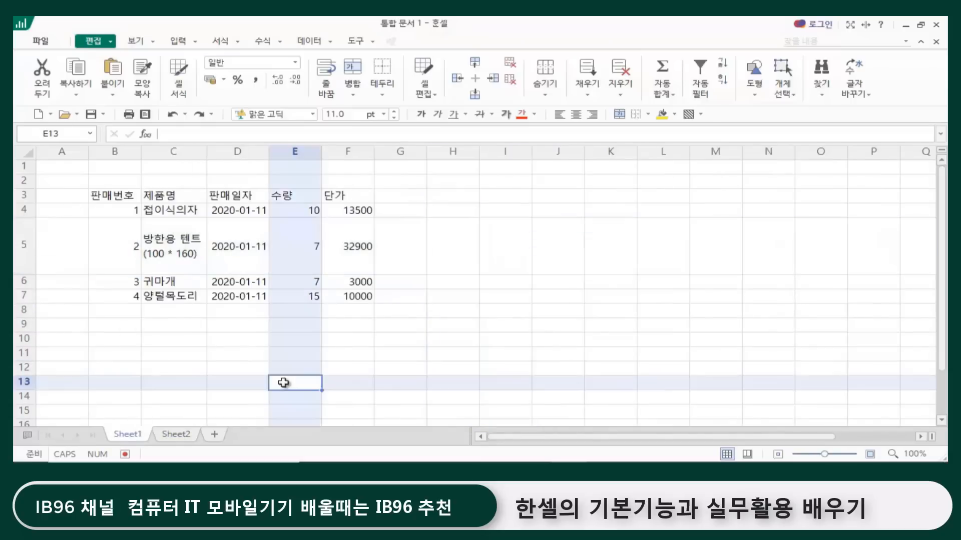
pyautogui.click(447, 312)
pyautogui.click(262, 326)
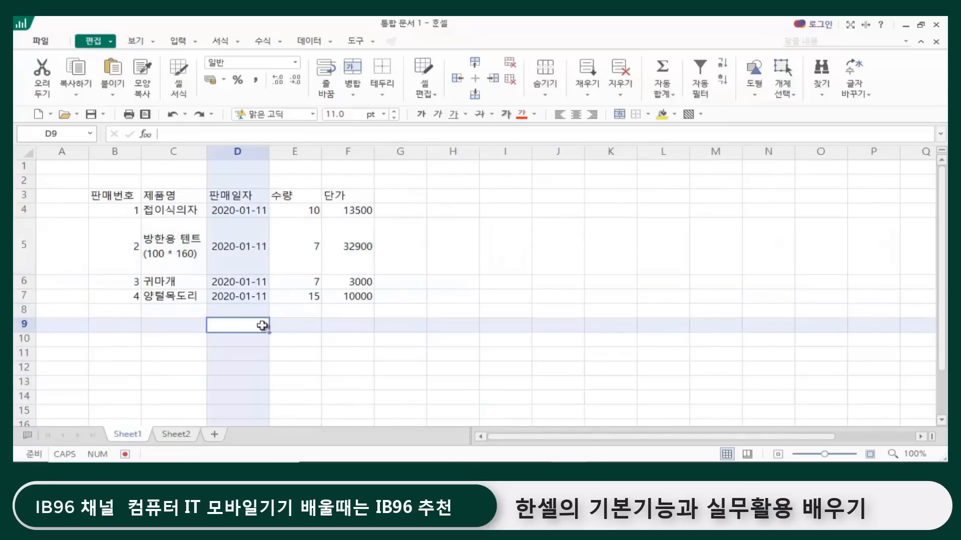
pyautogui.click(159, 325)
pyautogui.click(253, 326)
pyautogui.click(296, 327)
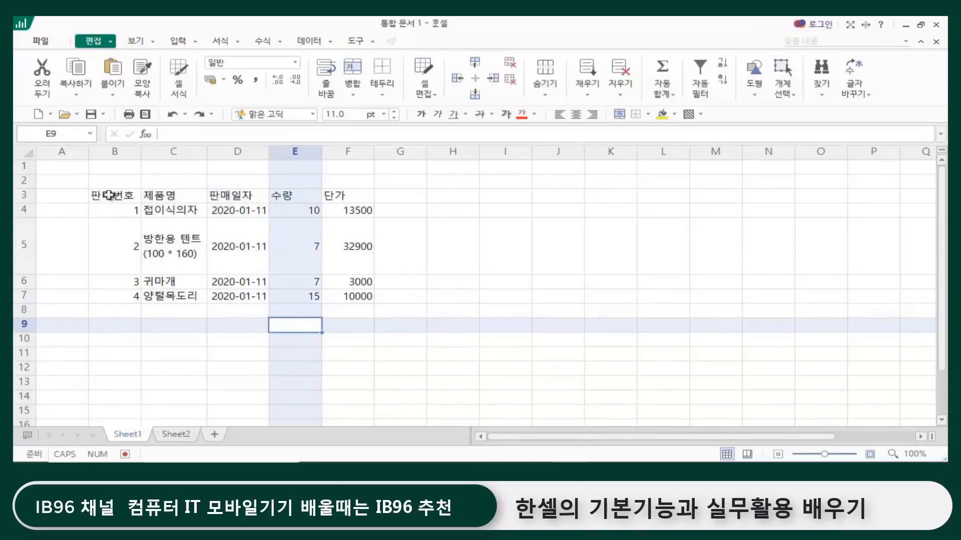
pyautogui.click(224, 259)
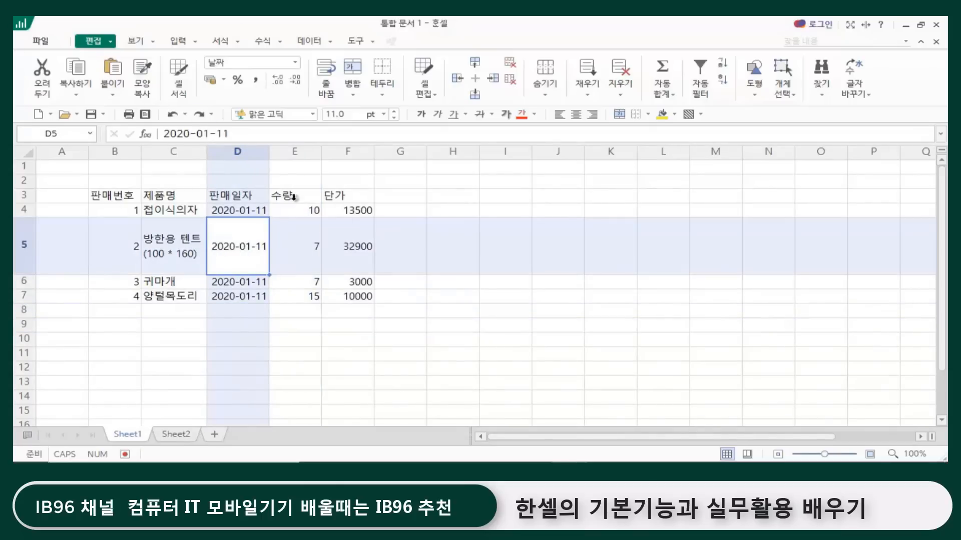
pyautogui.click(105, 212)
pyautogui.click(168, 209)
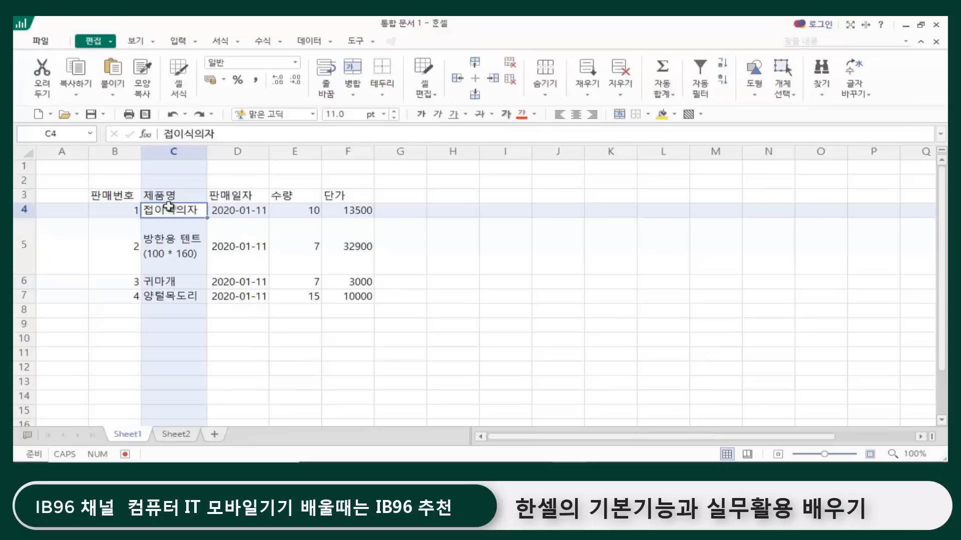
# Step: Select rows 4 to 7 one by one, columns C to E, and rows 4 and 5 again to examine the table's records and fields
pyautogui.click(23, 210)
pyautogui.click(23, 245)
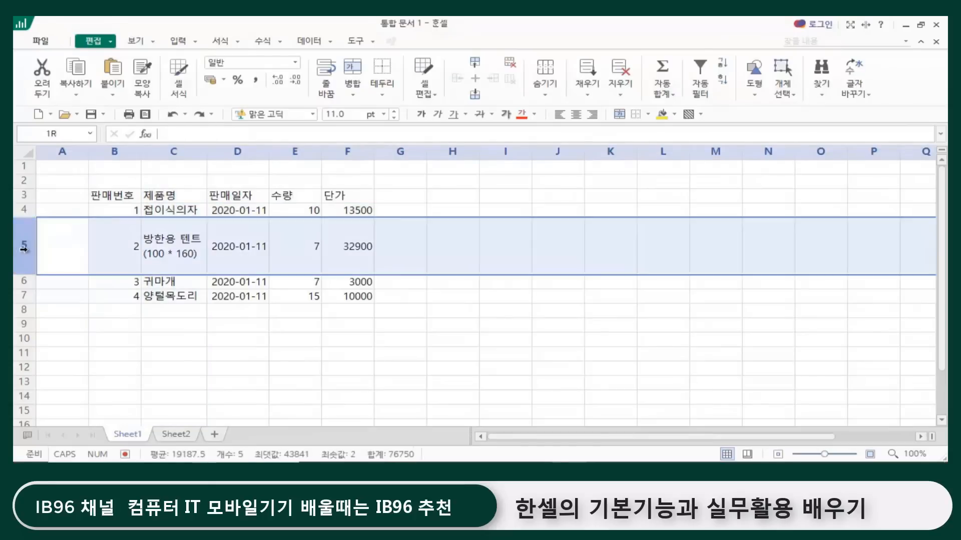
pyautogui.click(23, 282)
pyautogui.click(21, 296)
pyautogui.click(135, 339)
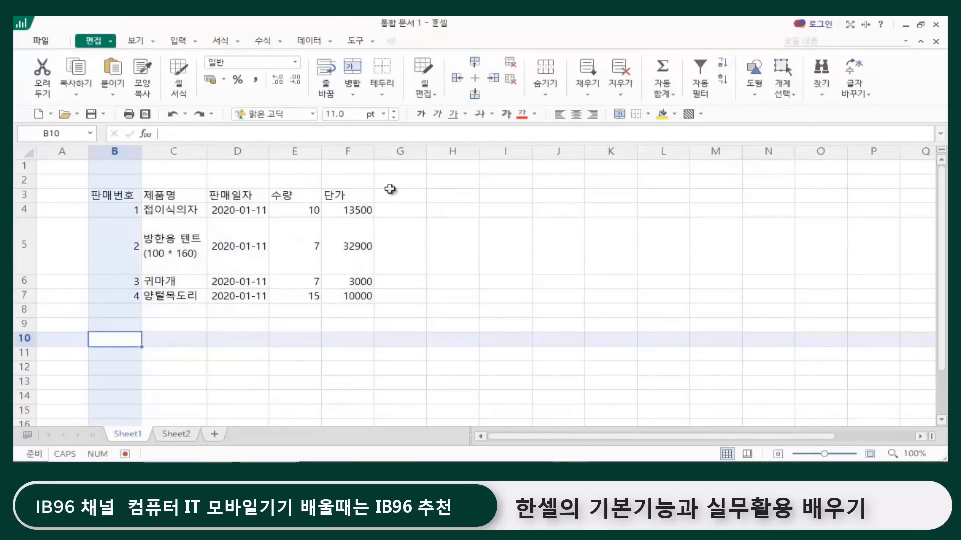
pyautogui.click(174, 151)
pyautogui.click(240, 151)
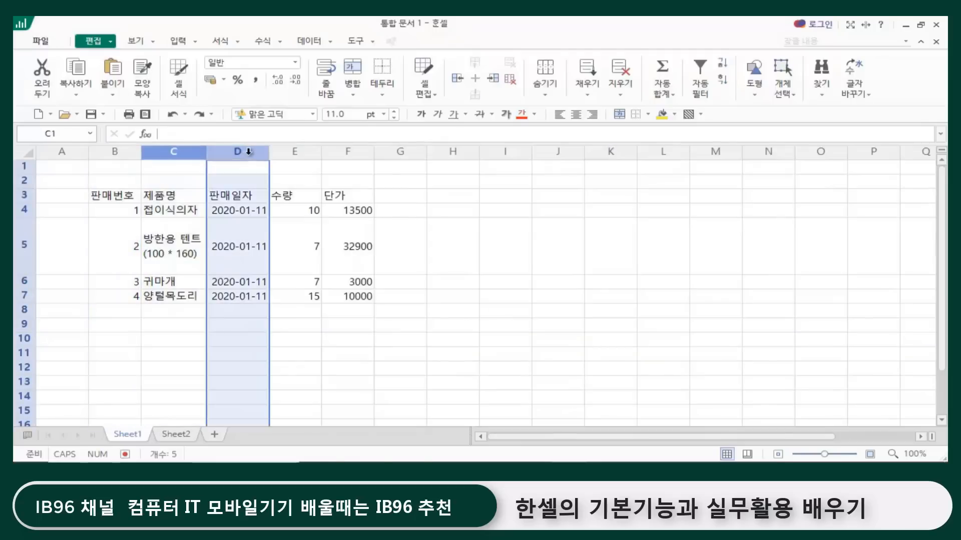
pyautogui.click(293, 151)
pyautogui.click(24, 210)
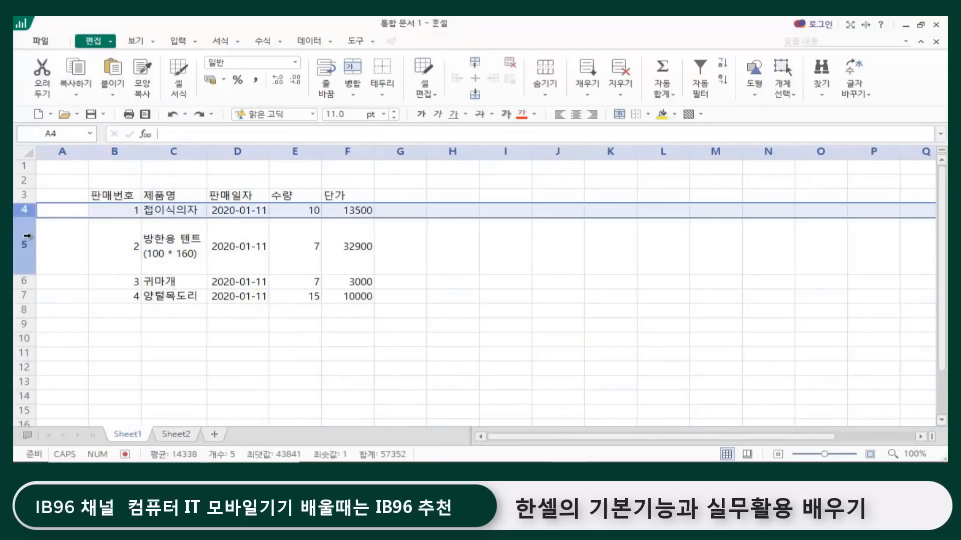
pyautogui.click(25, 246)
pyautogui.click(245, 355)
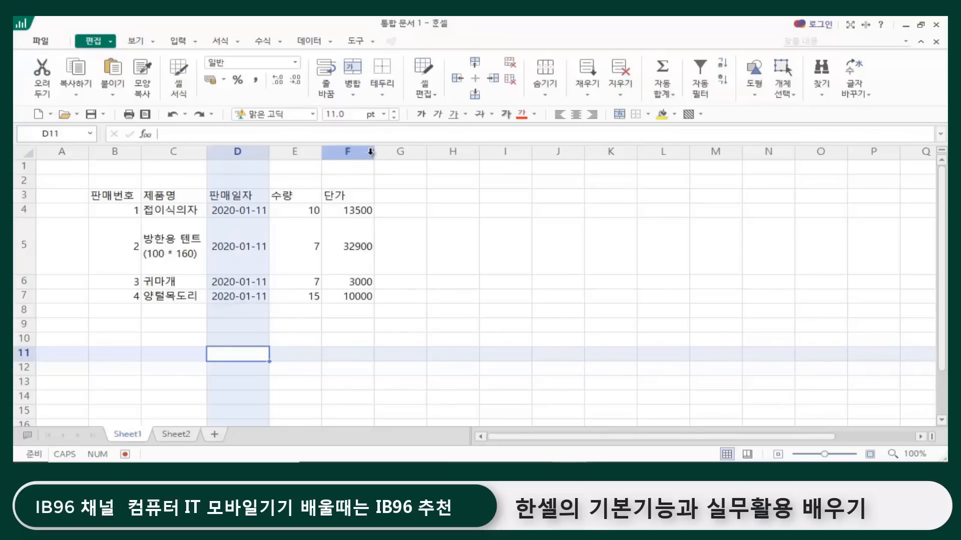
# Step: Widen the 단가 column F, and fit its width automatically to its contents
pyautogui.moveTo(371, 157)
pyautogui.mouseDown()
pyautogui.moveTo(478, 156)
pyautogui.moveTo(378, 154)
pyautogui.moveTo(390, 154)
pyautogui.mouseUp()
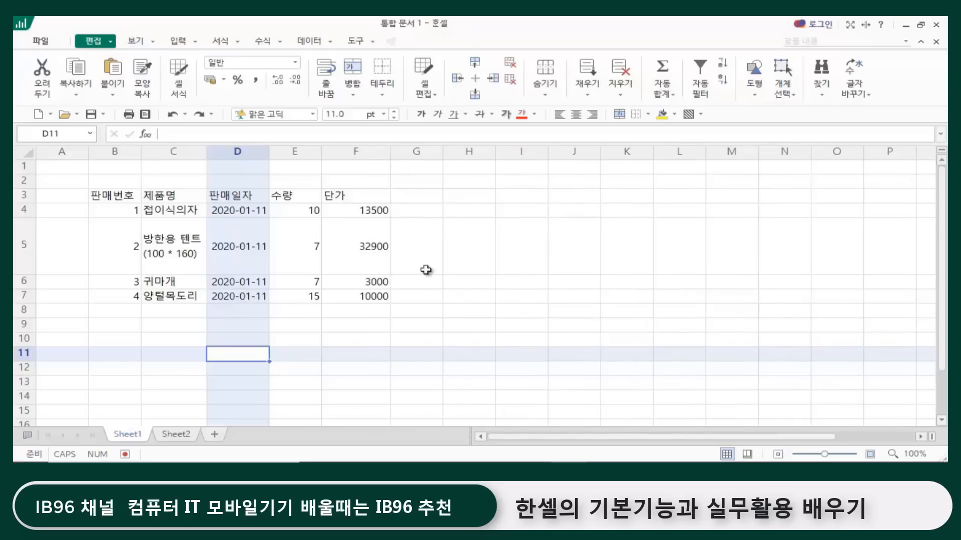
pyautogui.doubleClick(390, 152)
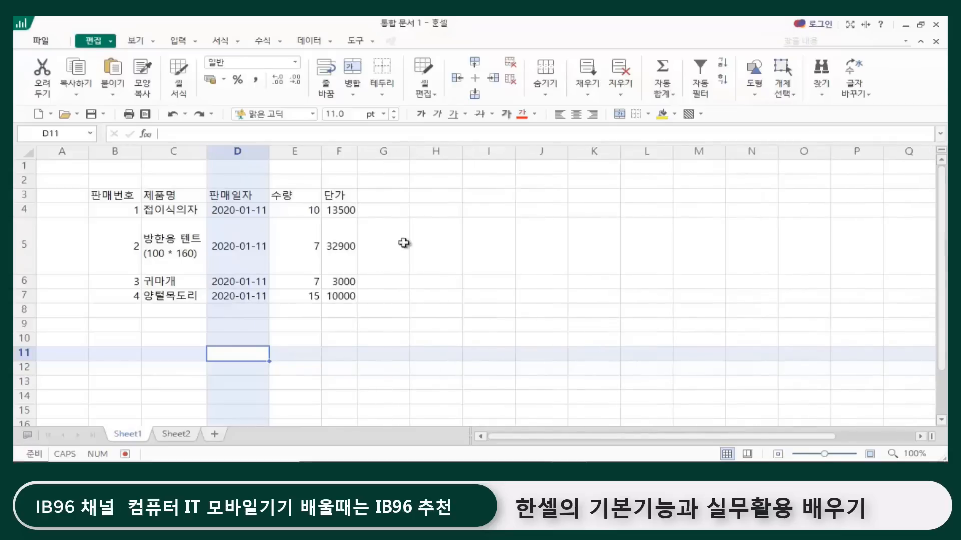
pyautogui.click(449, 311)
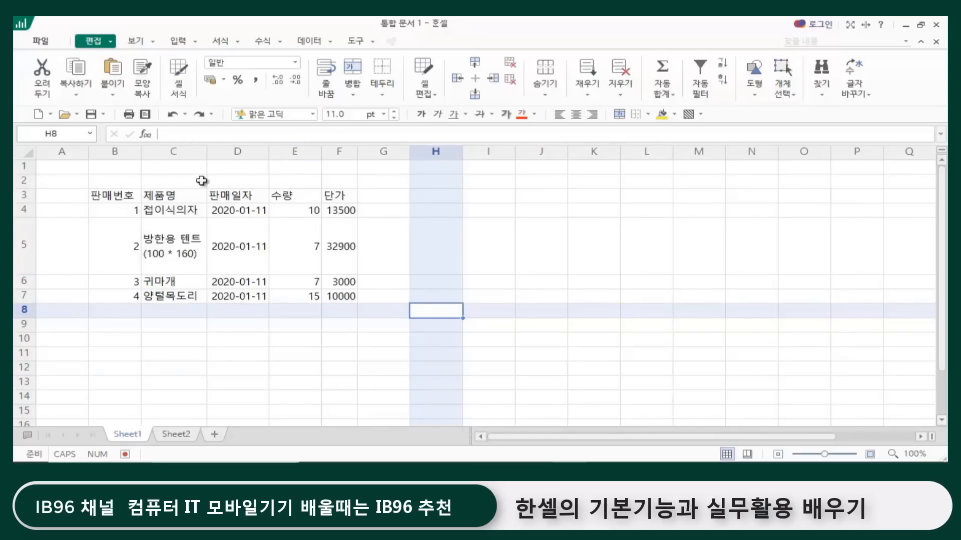
# Step: Select rows 4 to 7 together and resize them to one uniform height of about 35
pyautogui.click(21, 210)
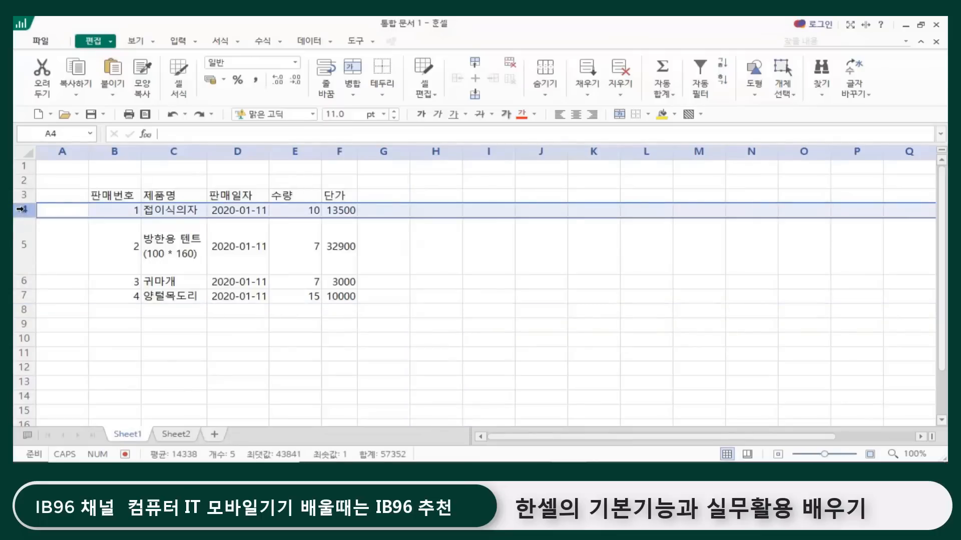
pyautogui.moveTo(95, 209); pyautogui.dragTo(328, 294)
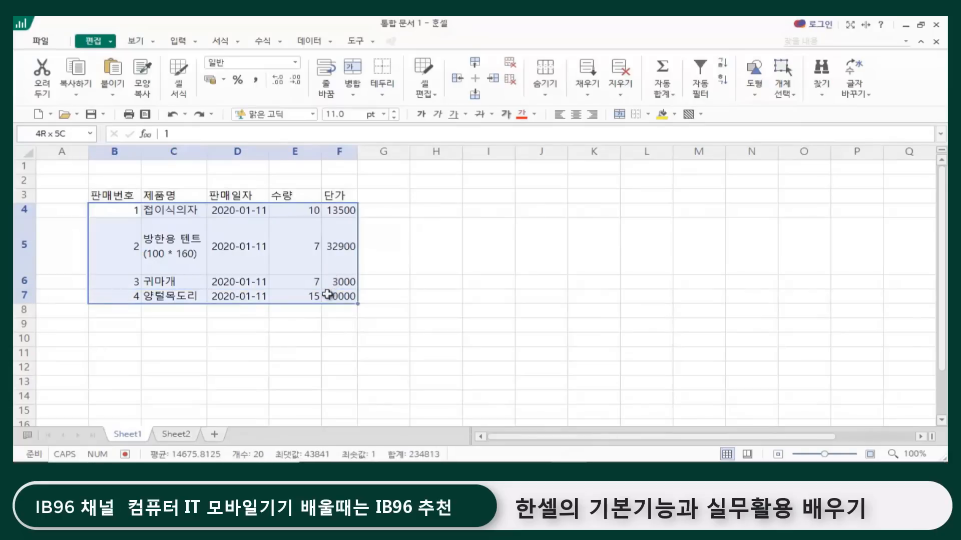
pyautogui.click(18, 209)
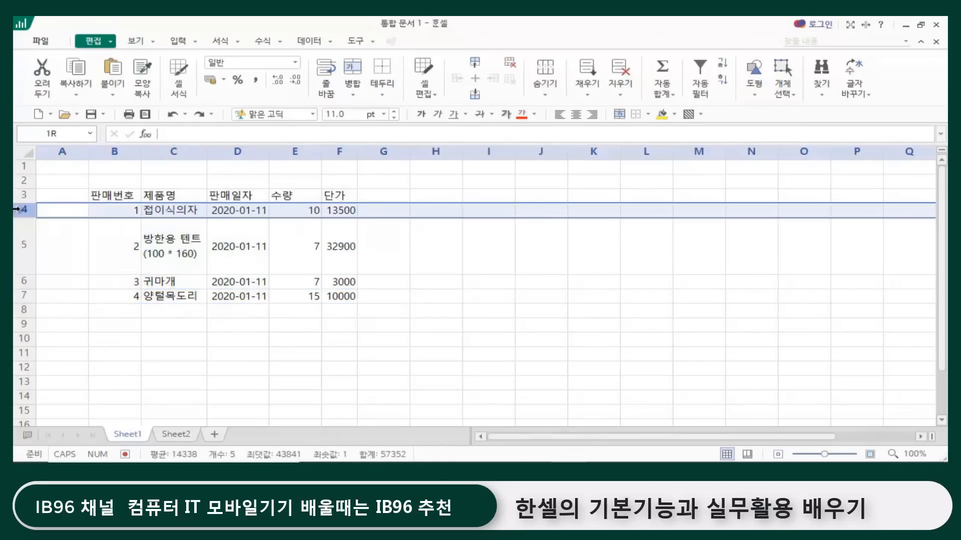
pyautogui.moveTo(19, 209); pyautogui.dragTo(18, 299)
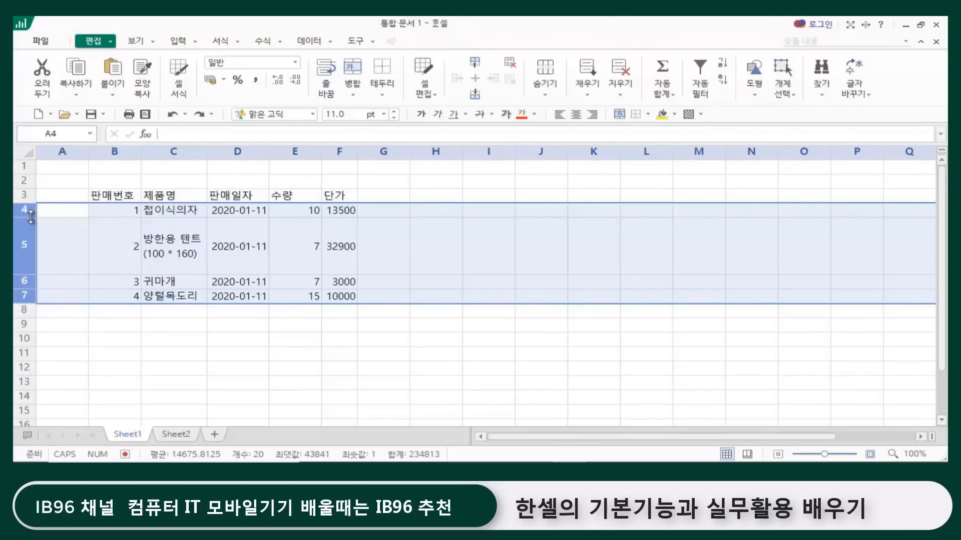
pyautogui.moveTo(30, 216); pyautogui.dragTo(31, 217)
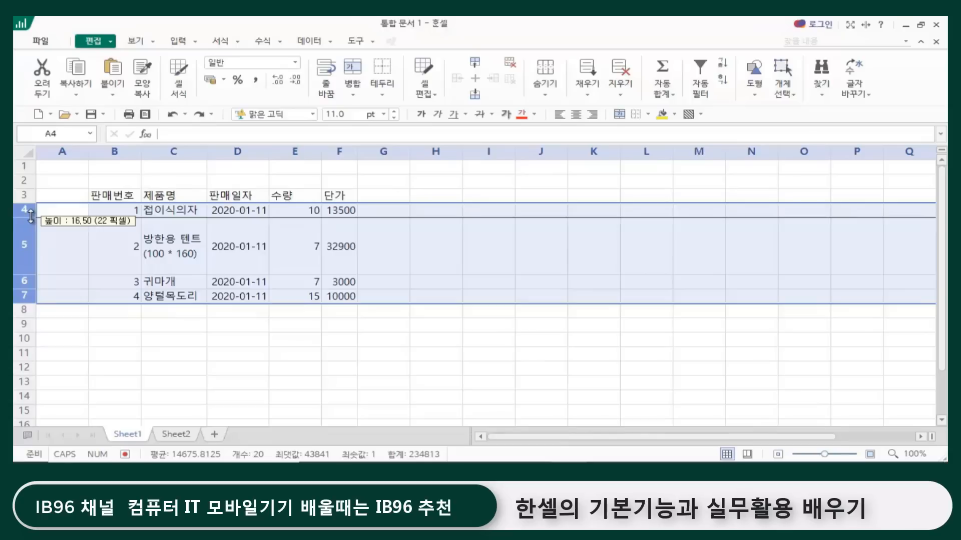
pyautogui.moveTo(30, 217); pyautogui.dragTo(28, 234)
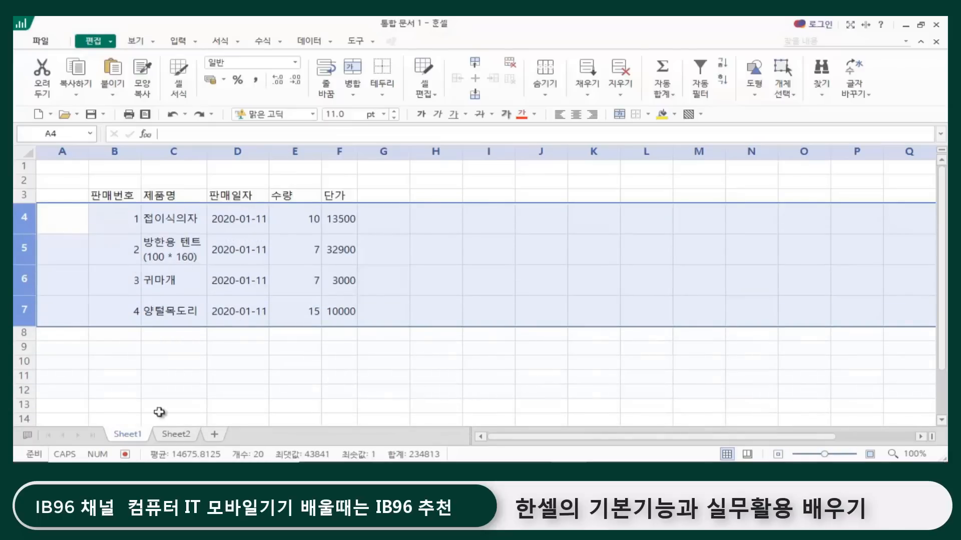
pyautogui.click(220, 344)
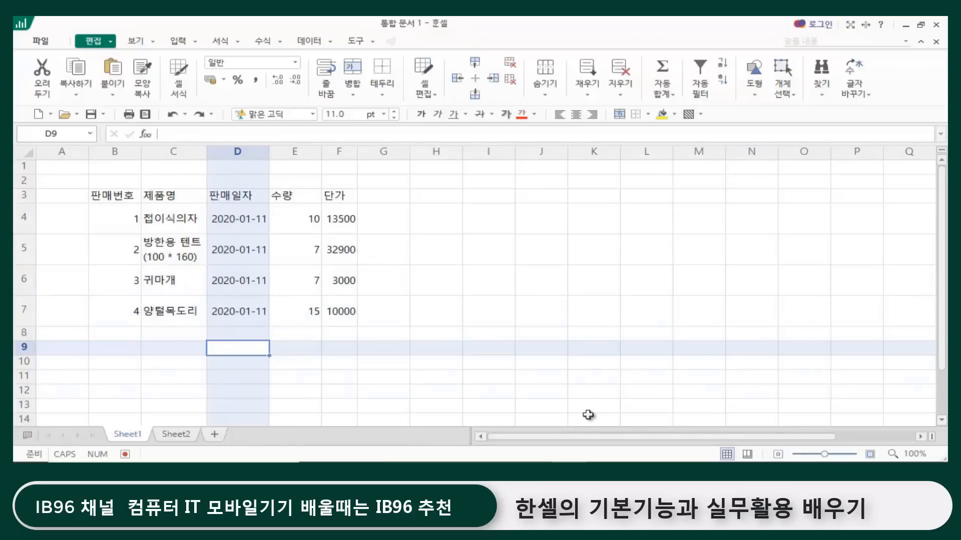
# Step: Give rows 4 to 7 the same height by entering an exact row height value
pyautogui.click(19, 216)
pyautogui.moveTo(18, 225); pyautogui.dragTo(22, 313)
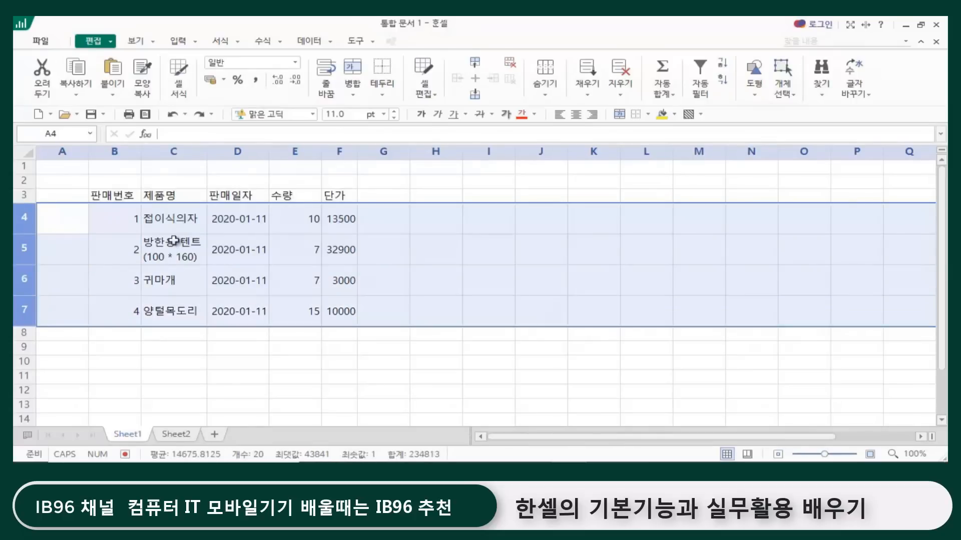
pyautogui.rightClick(58, 250)
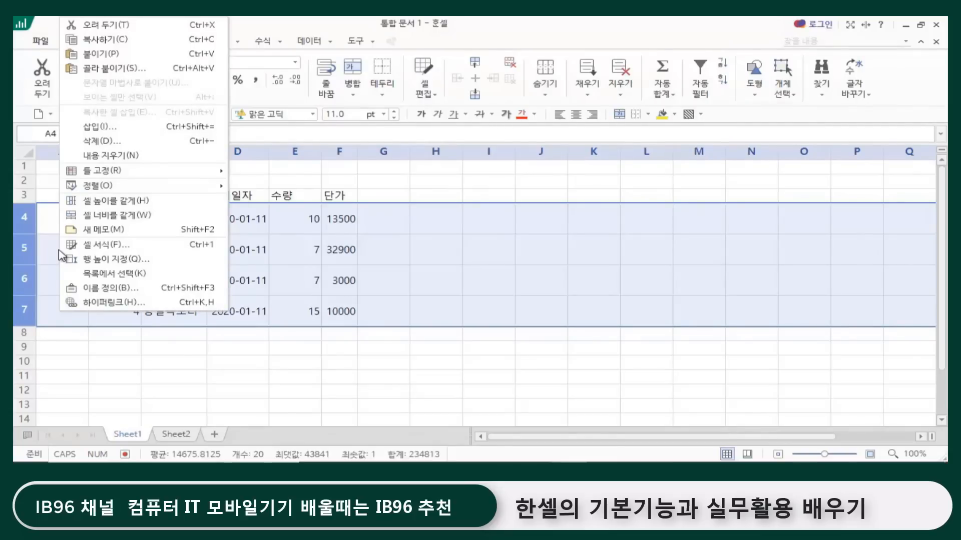
pyautogui.click(145, 268)
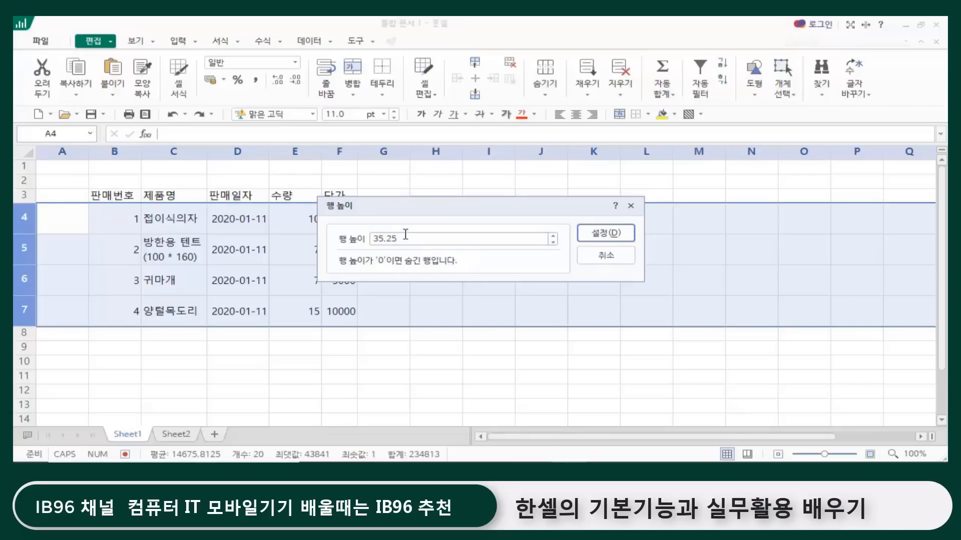
pyautogui.moveTo(407, 239); pyautogui.dragTo(241, 252)
pyautogui.write('37')
pyautogui.click(619, 235)
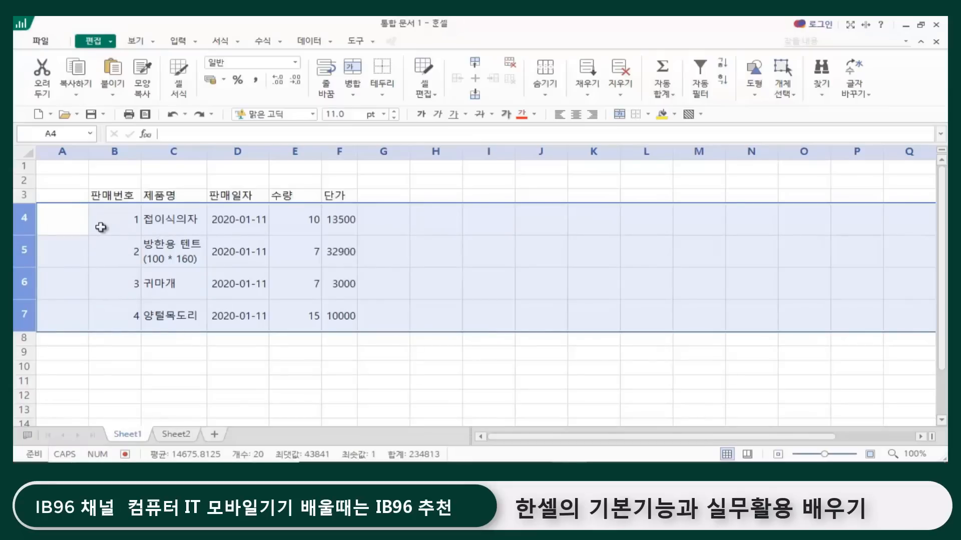
pyautogui.click(160, 370)
pyautogui.click(447, 384)
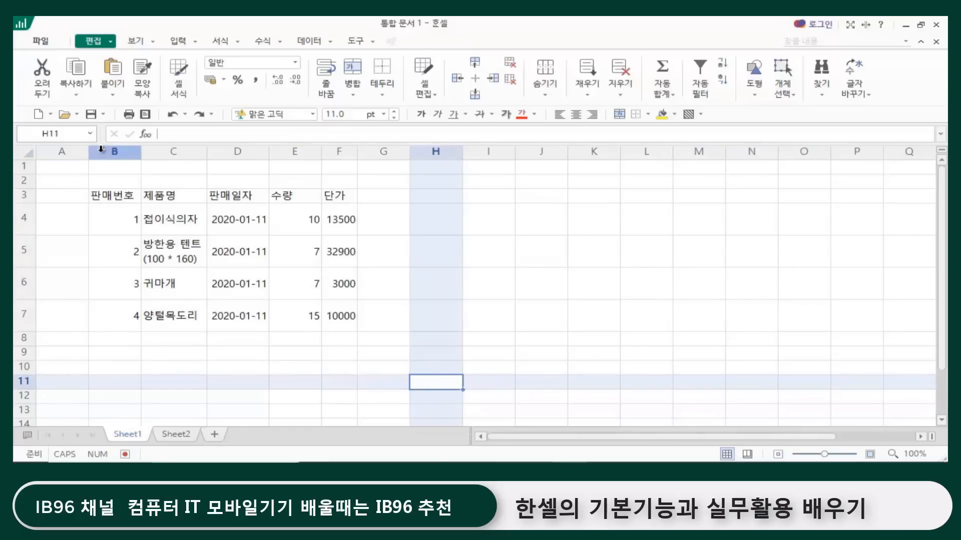
# Step: Set the width of the empty column A to 1
pyautogui.click(71, 148)
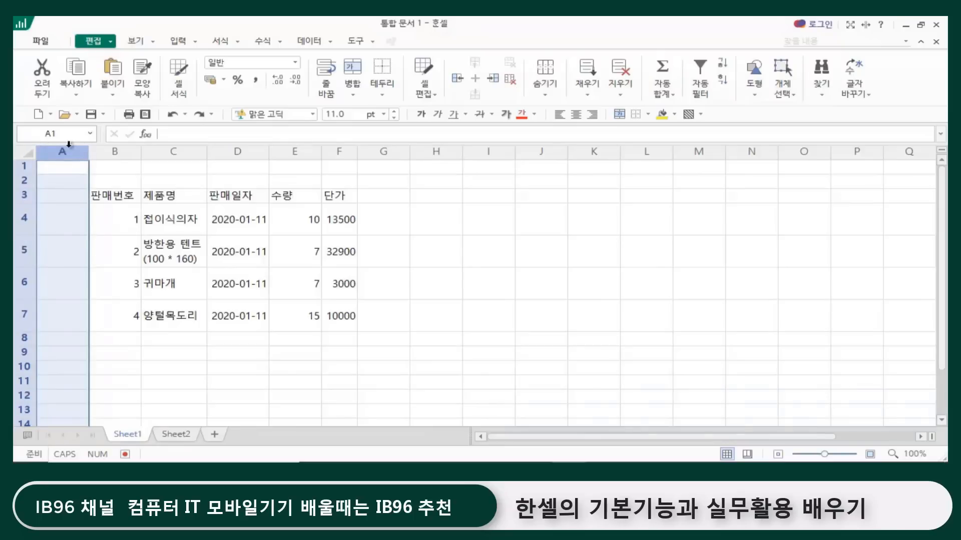
pyautogui.rightClick(65, 150)
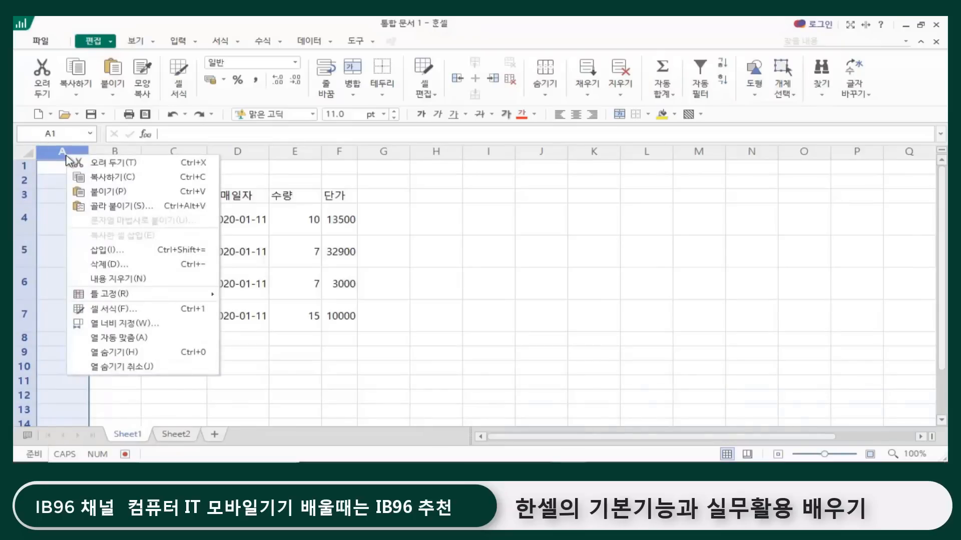
pyautogui.click(121, 324)
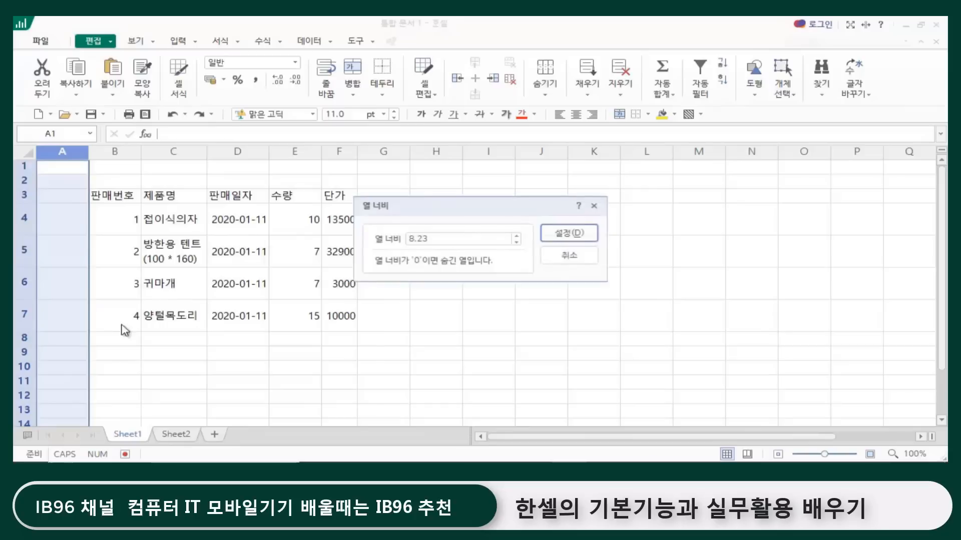
pyautogui.moveTo(444, 242); pyautogui.dragTo(253, 243)
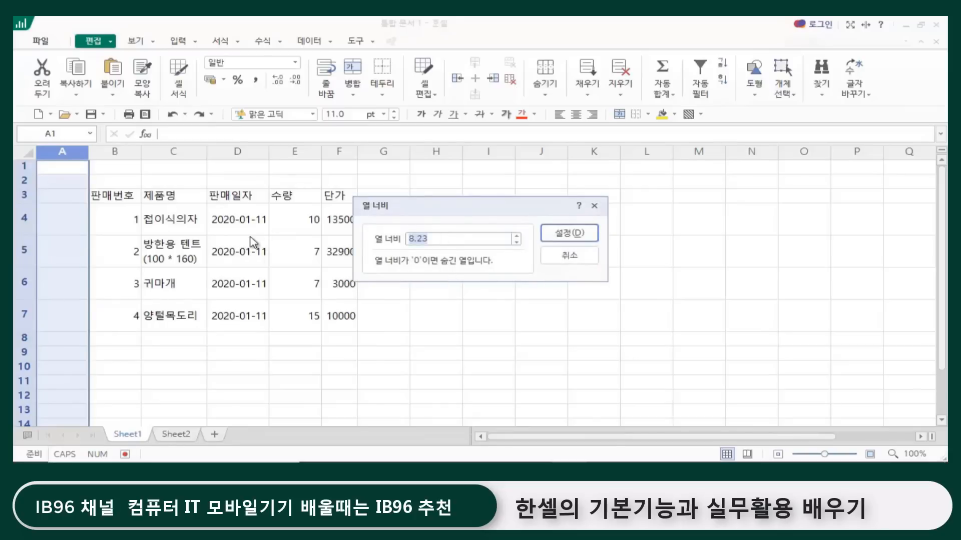
pyautogui.write('1')
pyautogui.press('Return')
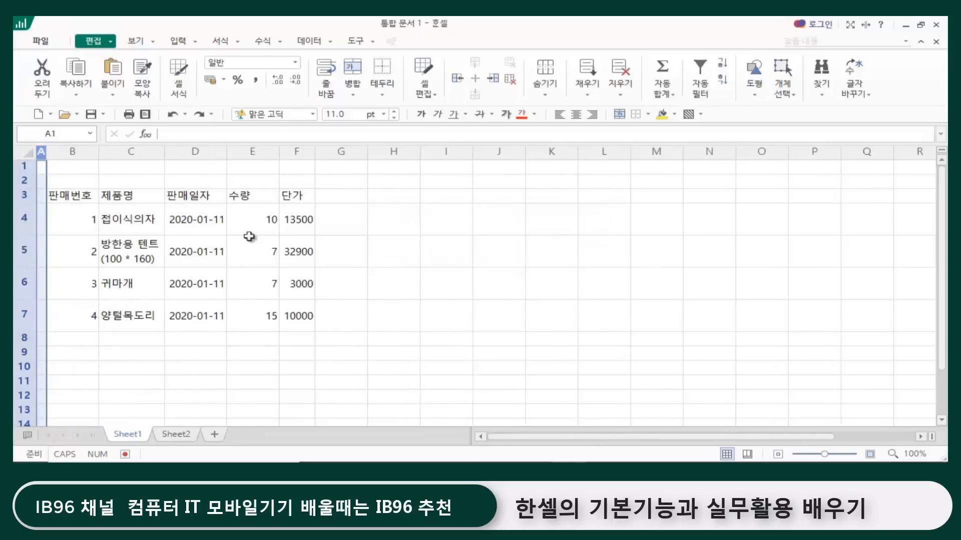
pyautogui.click(441, 259)
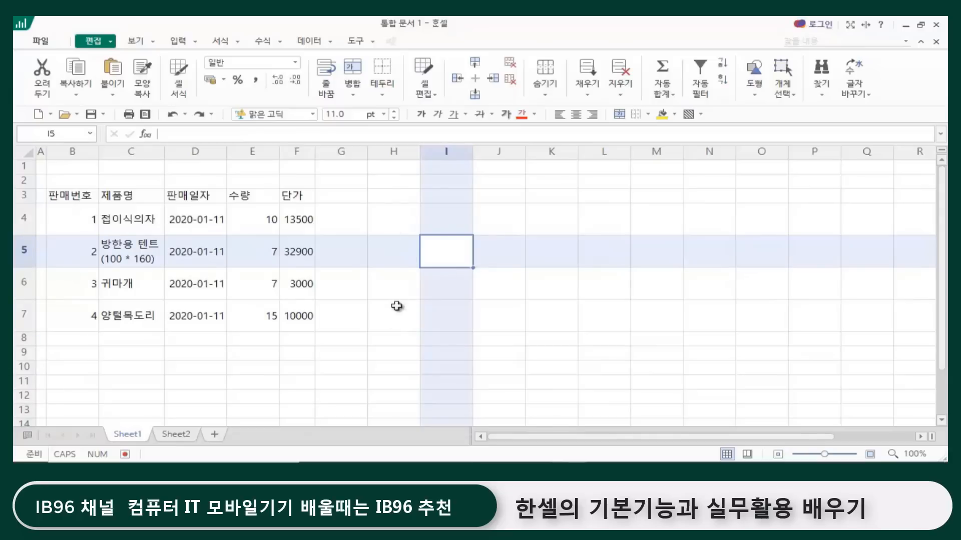
pyautogui.click(358, 335)
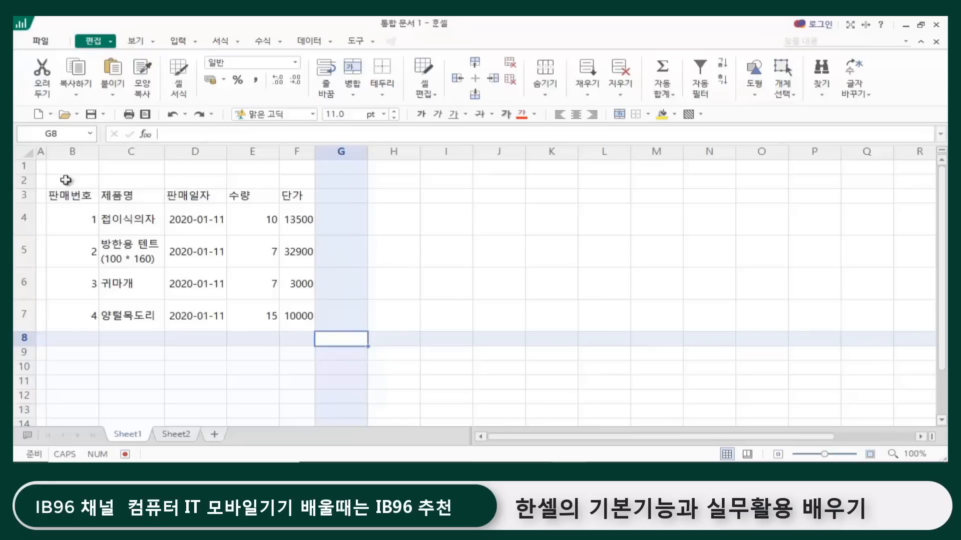
pyautogui.click(404, 250)
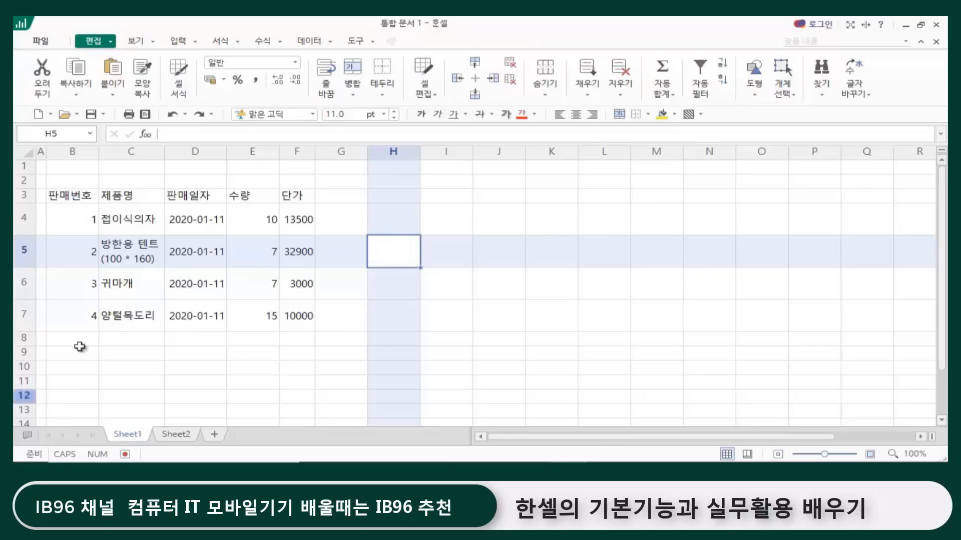
pyautogui.moveTo(54, 196); pyautogui.dragTo(302, 326)
pyautogui.click(258, 369)
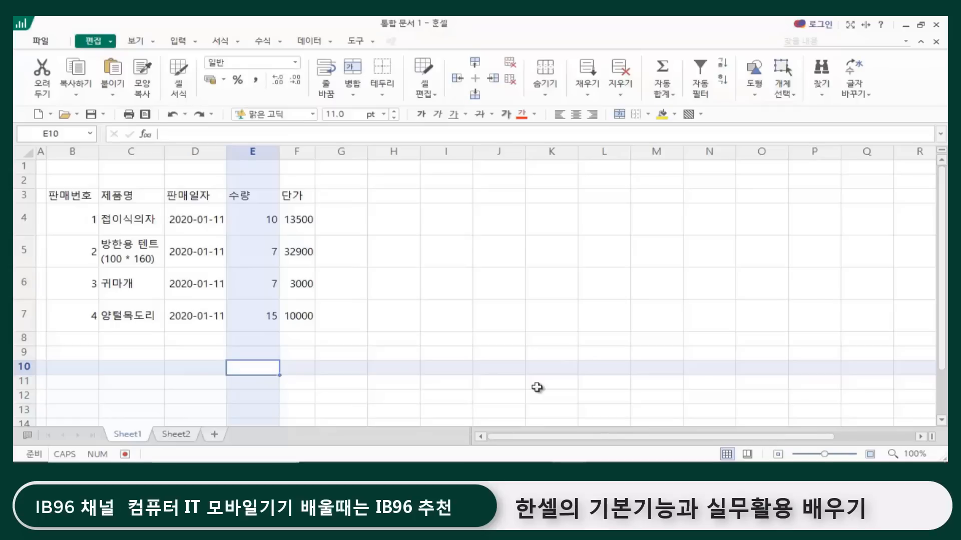
pyautogui.click(378, 245)
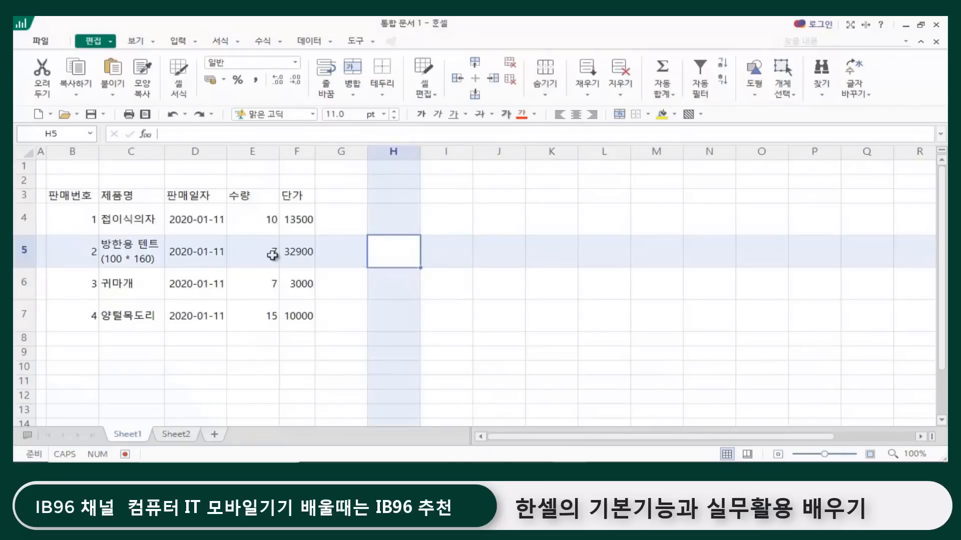
# Step: Check the default file name and file format offered when saving the workbook, without saving it
pyautogui.click(40, 41)
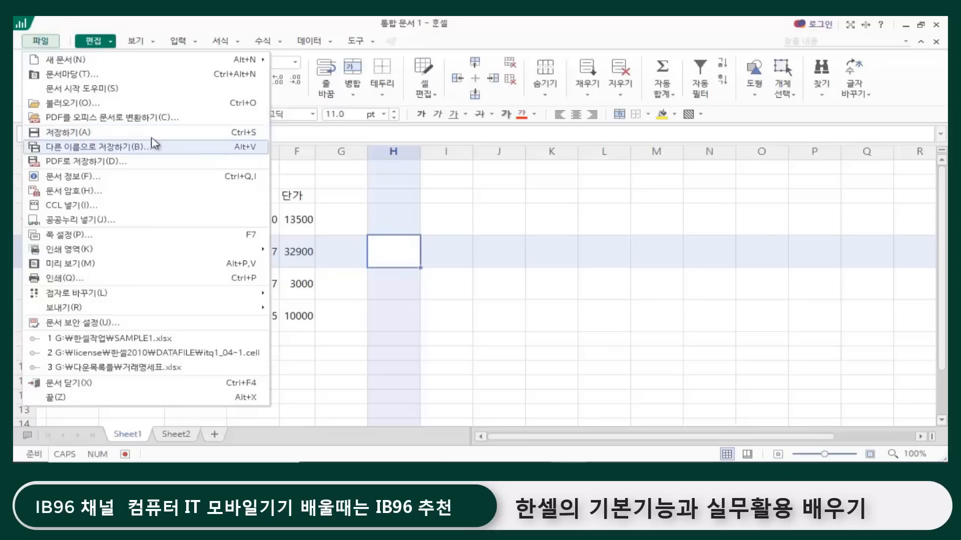
pyautogui.click(91, 132)
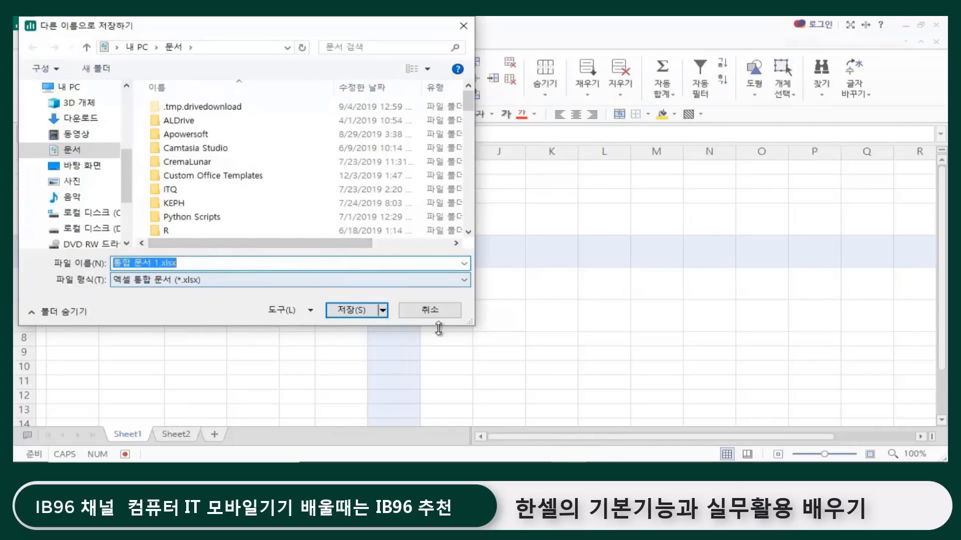
pyautogui.click(431, 311)
pyautogui.click(317, 340)
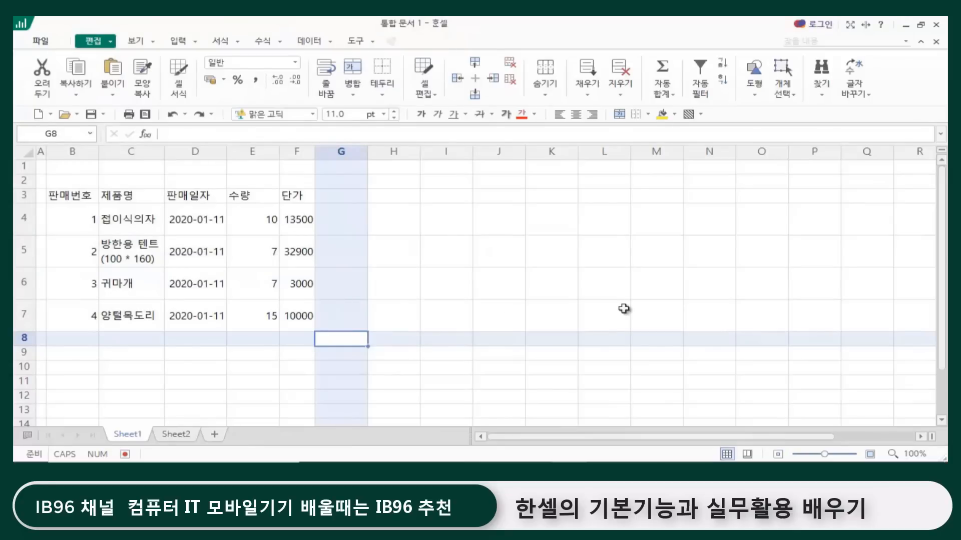
# Step: In the environment settings, review the default save formats and choose Excel 통합 문서(*.xlsx)
pyautogui.click(373, 44)
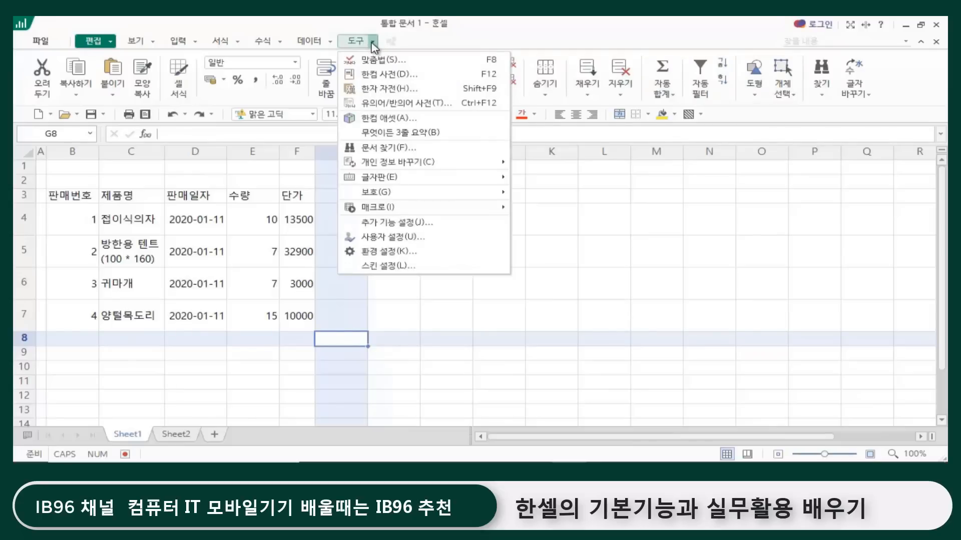
pyautogui.click(403, 252)
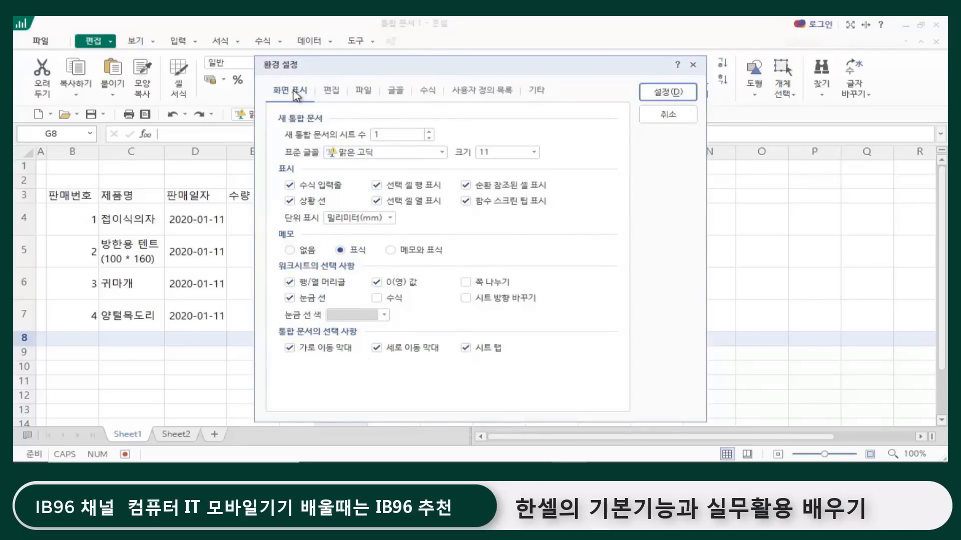
pyautogui.click(367, 93)
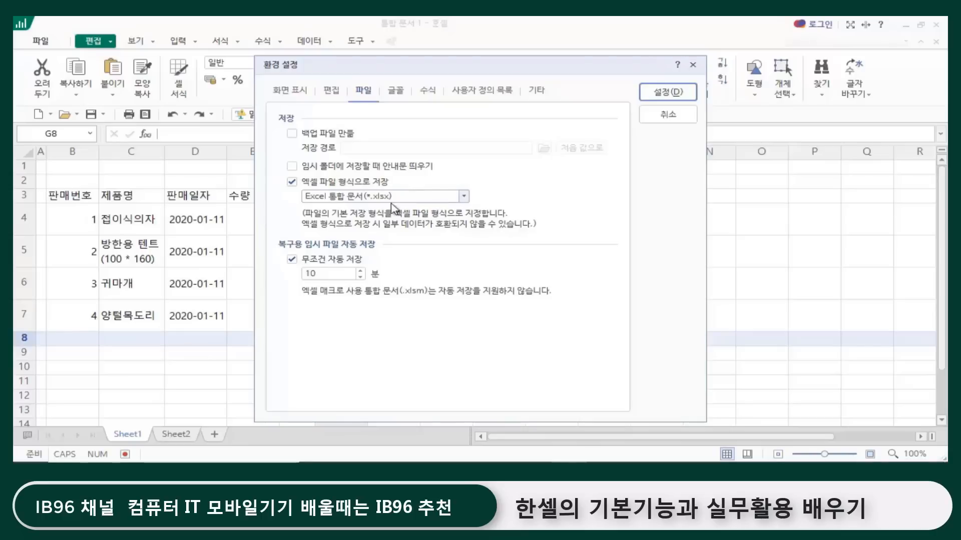
pyautogui.click(465, 197)
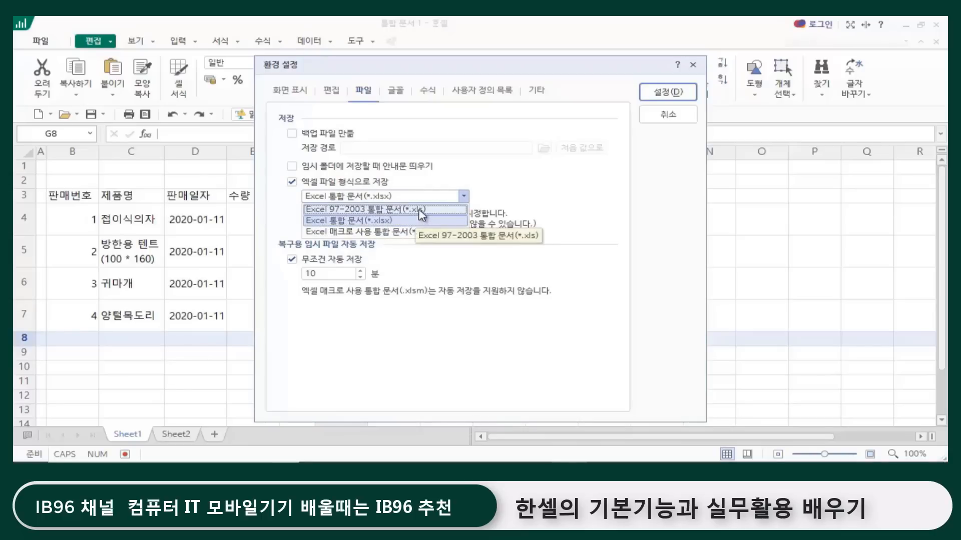
pyautogui.click(397, 222)
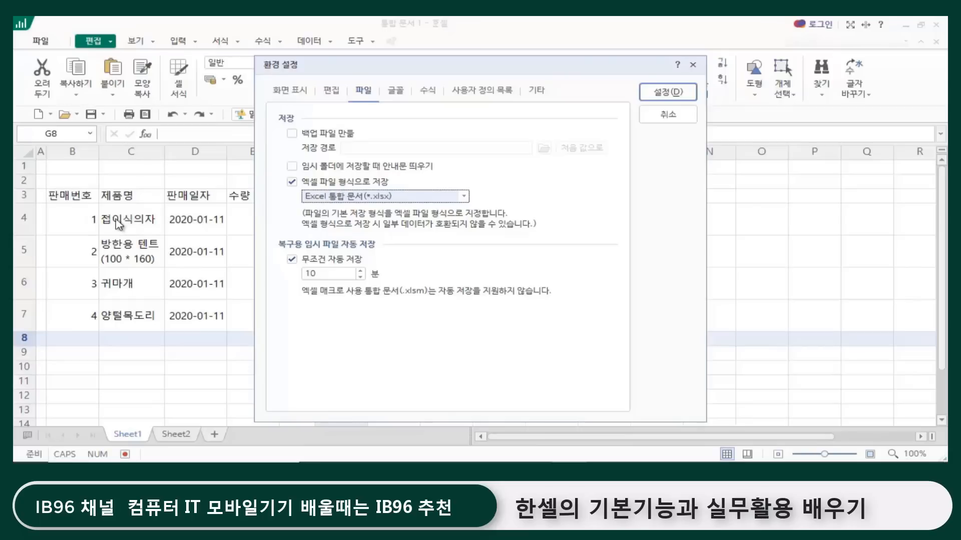
pyautogui.click(464, 197)
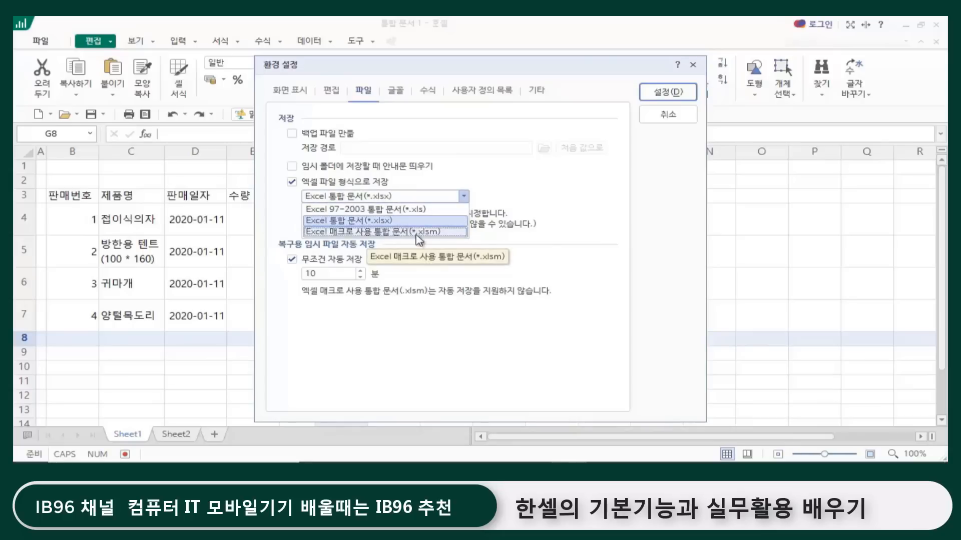
pyautogui.click(390, 220)
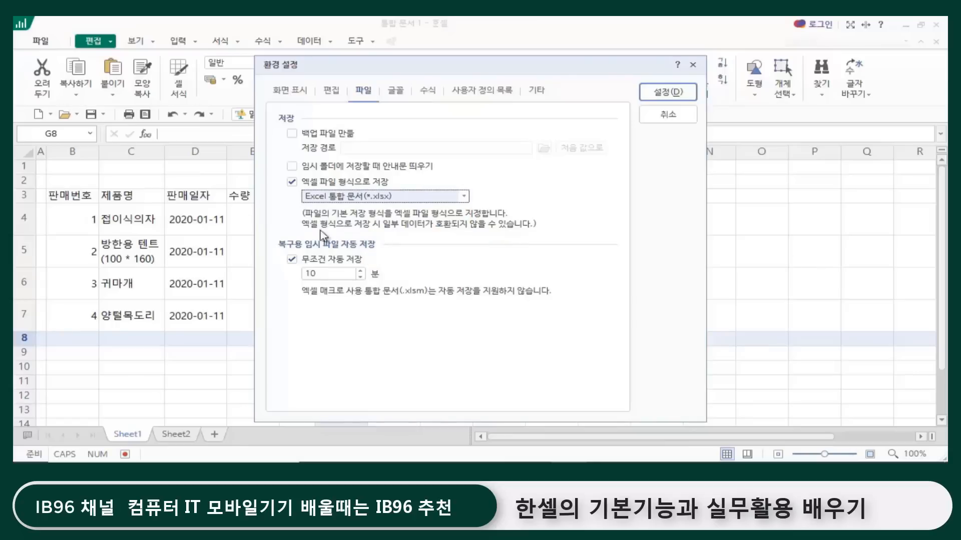
pyautogui.click(680, 95)
pyautogui.click(479, 250)
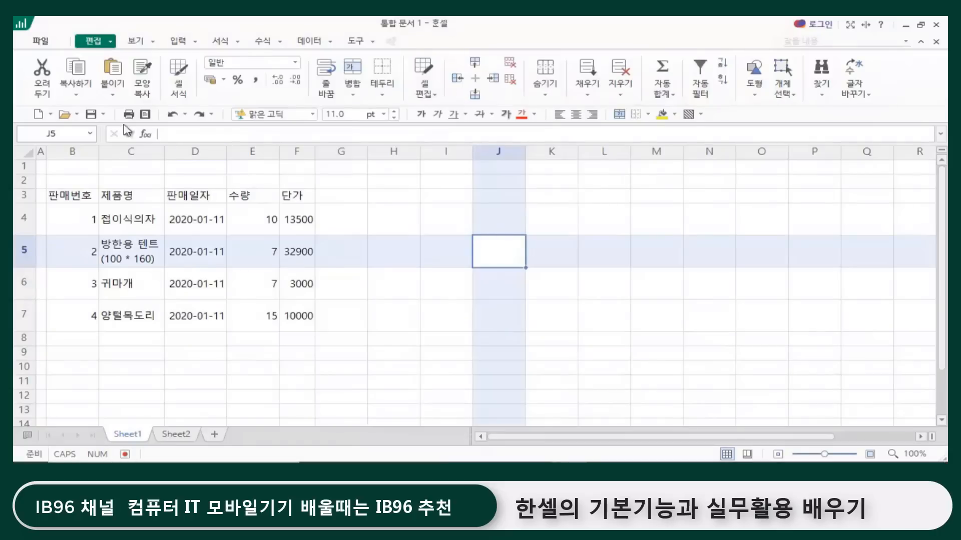
# Step: Save the workbook in the Documents (문서) folder as 연습작업1 in the 엑셀 통합 문서 (*.xlsx) format
pyautogui.click(40, 41)
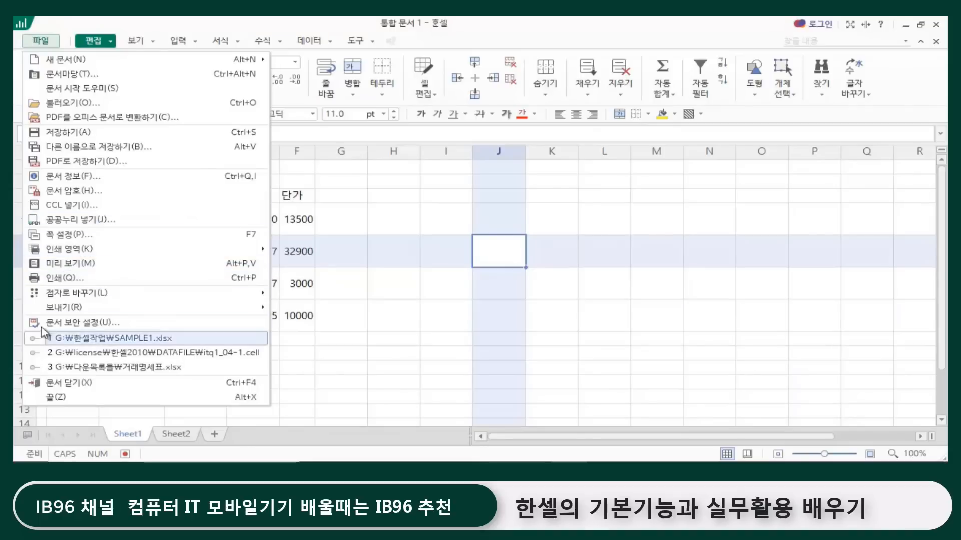
pyautogui.click(74, 134)
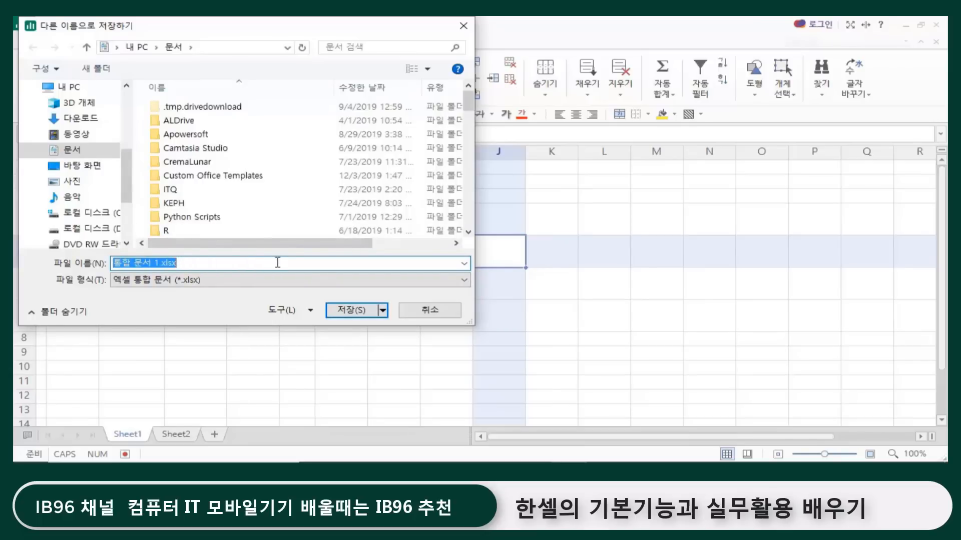
pyautogui.write('연')
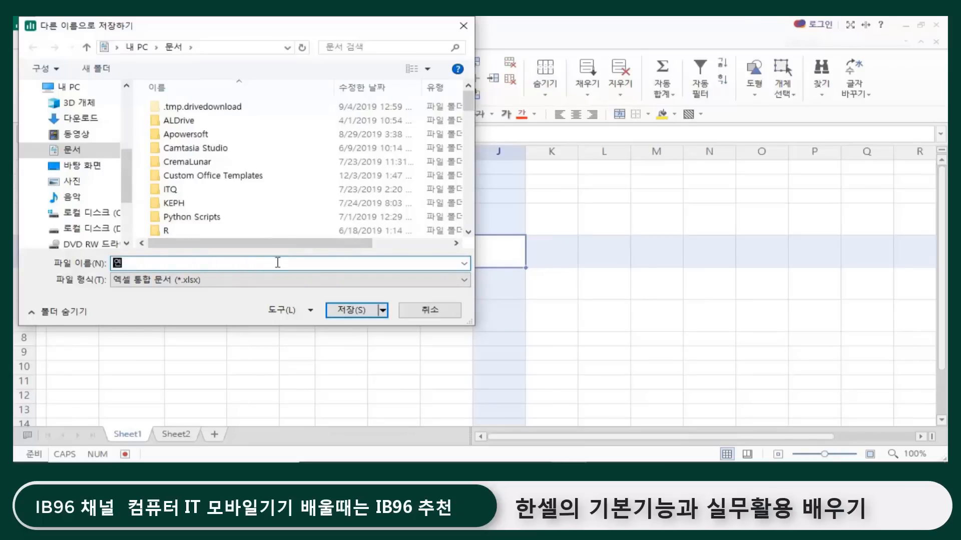
pyautogui.write('습작업1')
pyautogui.click(364, 315)
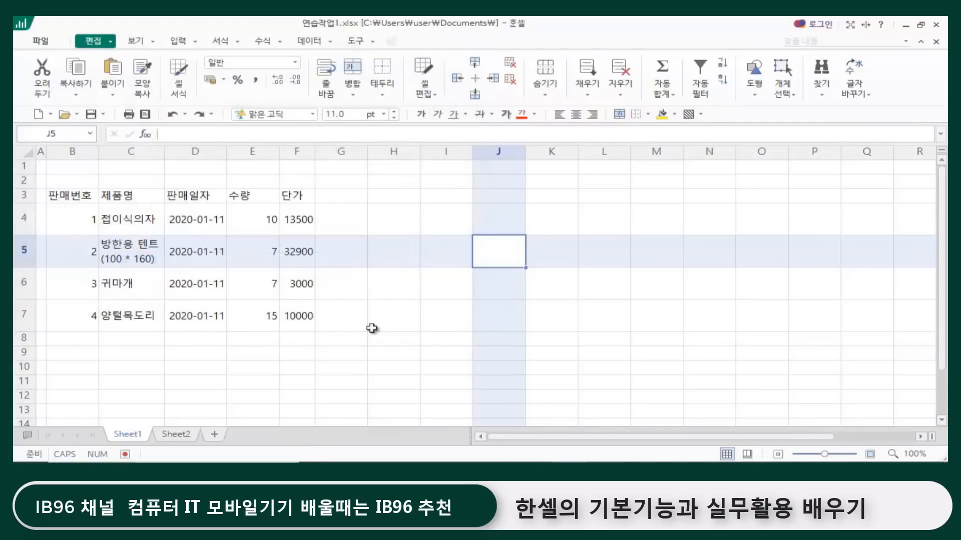
# Step: Review the sales table's header cells from 판매번호 to 단가 and the entries in the 단가 column
pyautogui.click(371, 328)
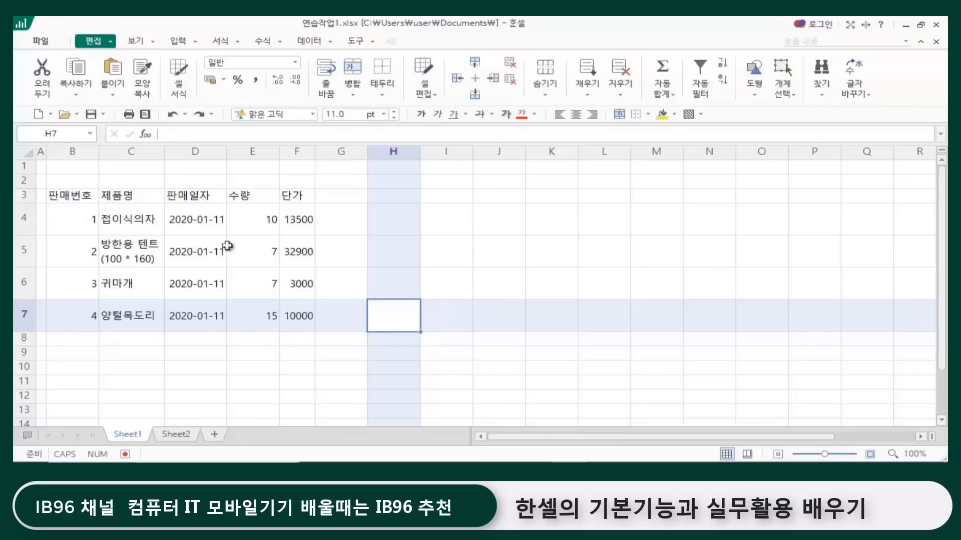
pyautogui.click(85, 199)
pyautogui.click(114, 196)
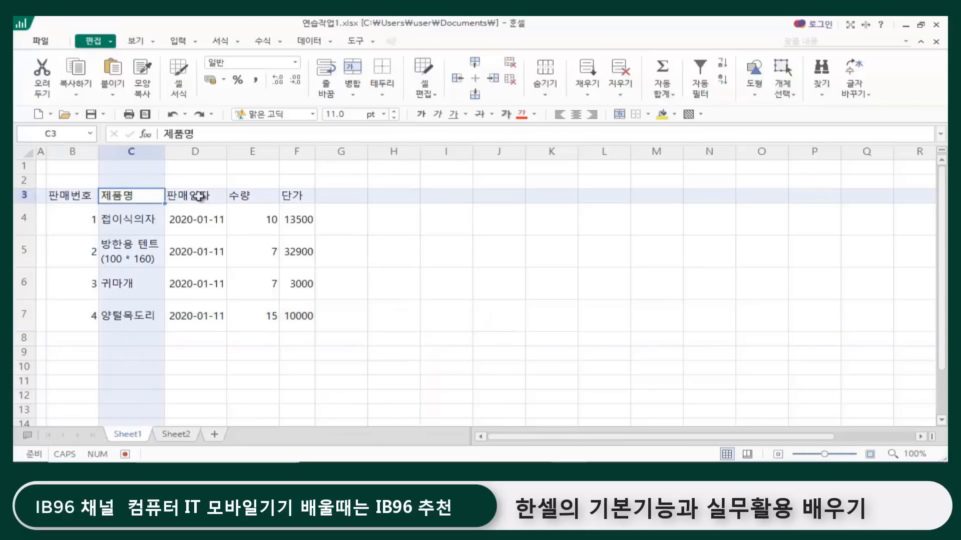
pyautogui.click(200, 196)
pyautogui.click(259, 199)
pyautogui.click(293, 198)
pyautogui.click(300, 255)
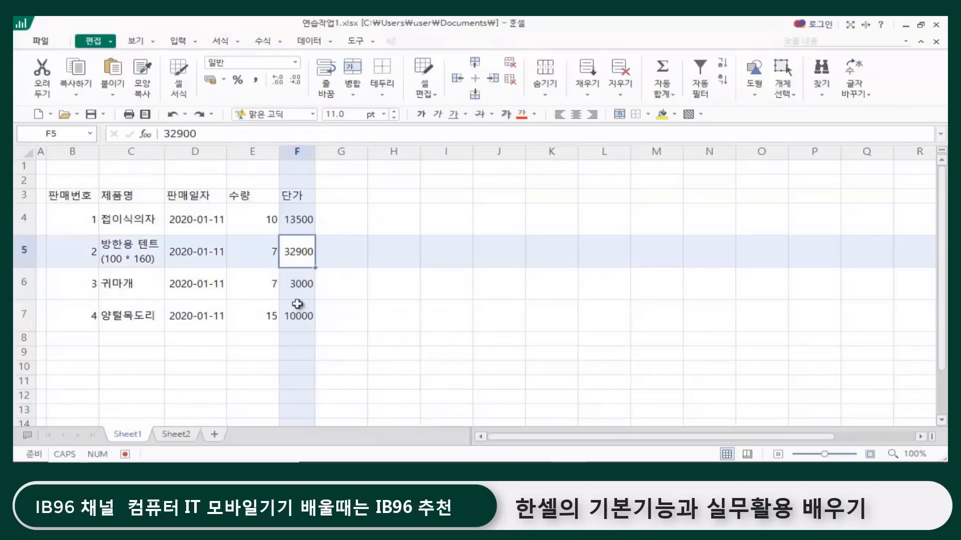
pyautogui.click(298, 315)
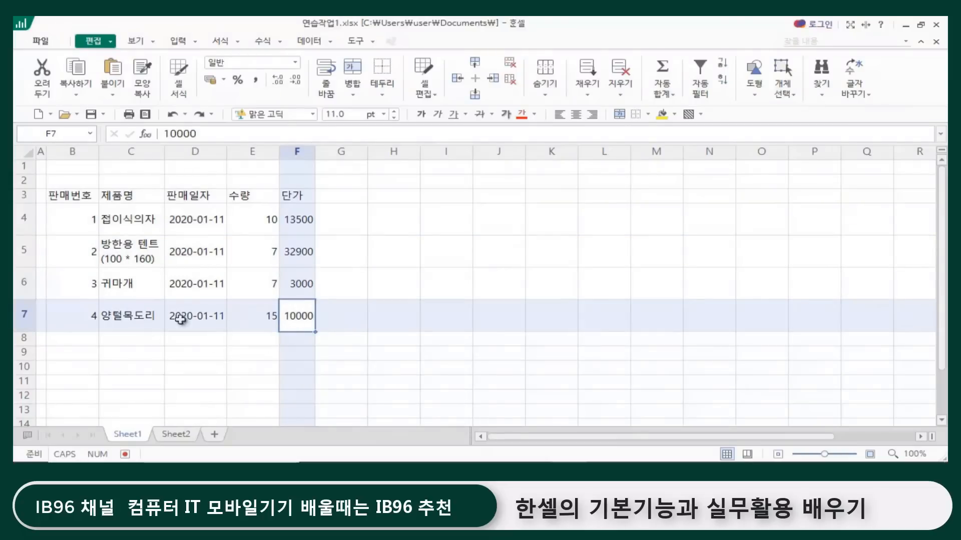
pyautogui.click(403, 322)
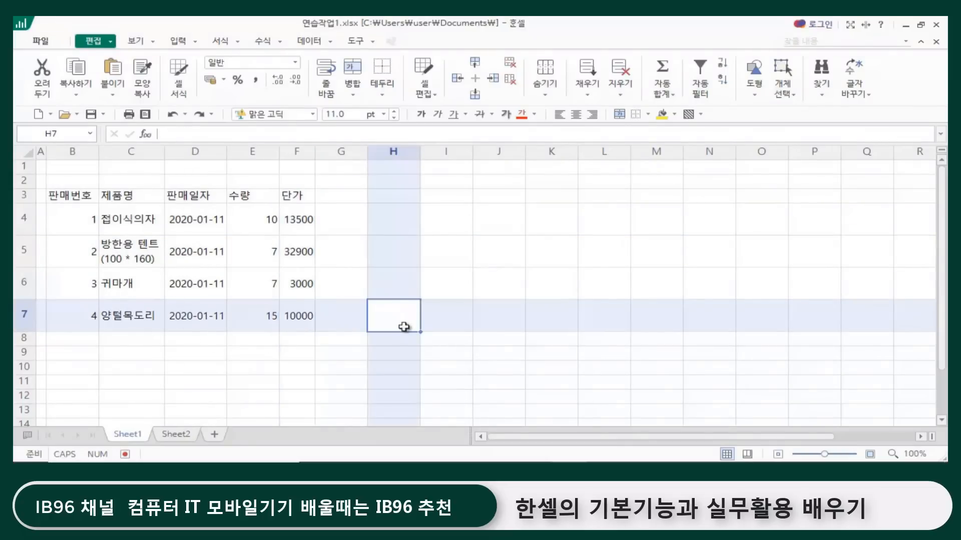
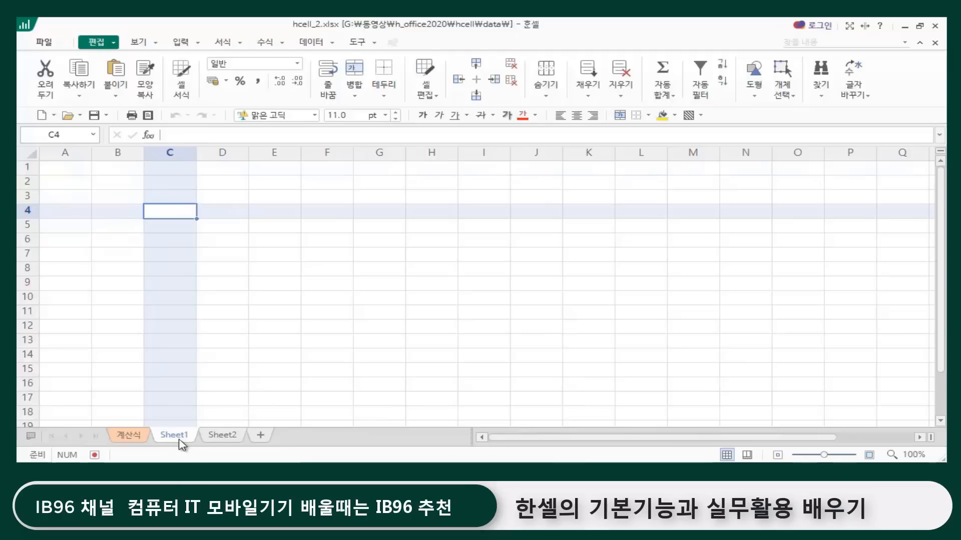
# Step: Rename the Sheet1 worksheet as 연습장
pyautogui.doubleClick(180, 437)
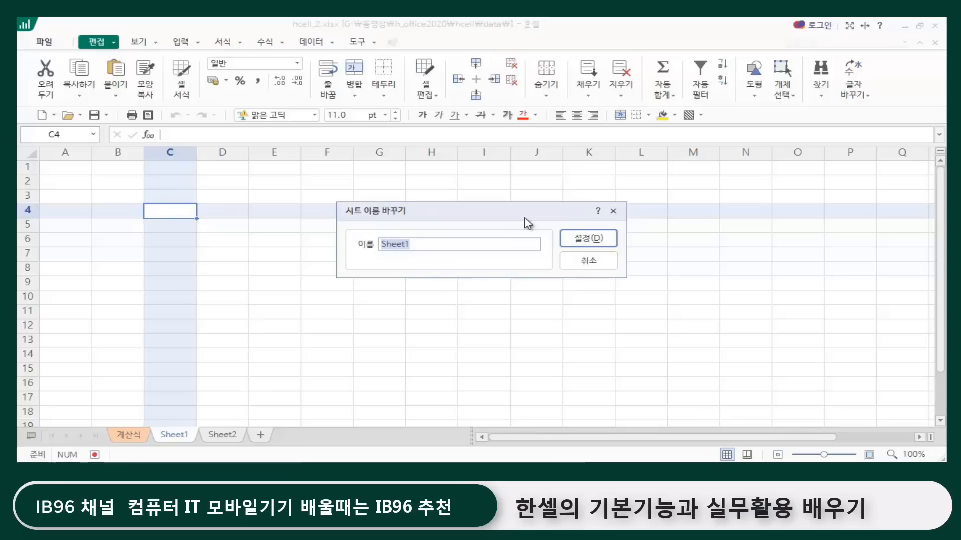
pyautogui.write('연습장')
pyautogui.click(595, 240)
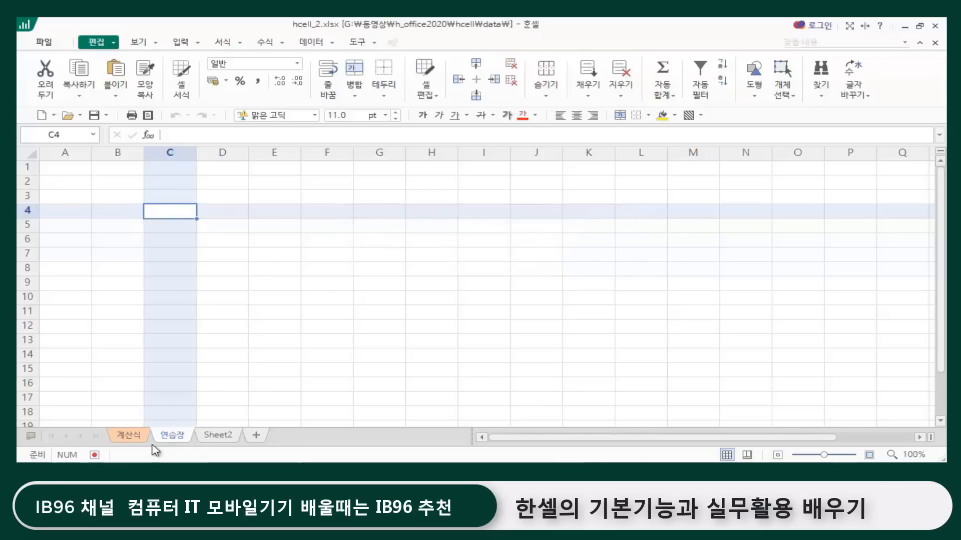
# Step: Enter the pay table headers 기본급, 식비 and 교통비 in cells B3 to D3
pyautogui.click(869, 456)
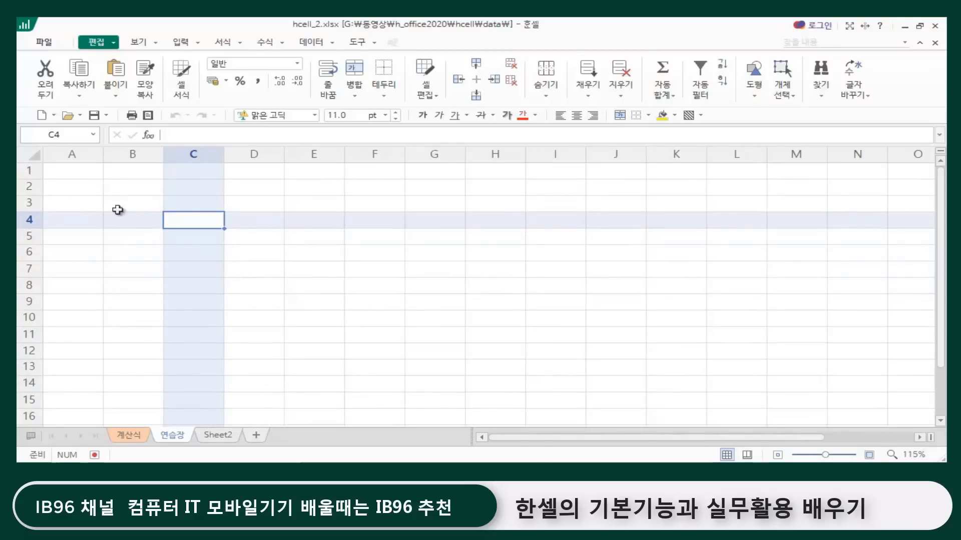
pyautogui.click(117, 207)
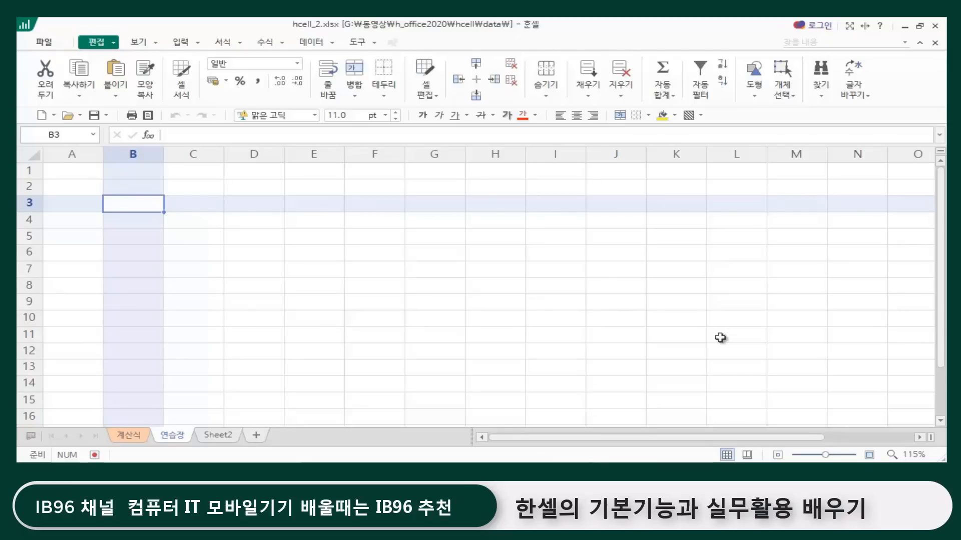
pyautogui.write('ㄱ')
pyautogui.write('본급')
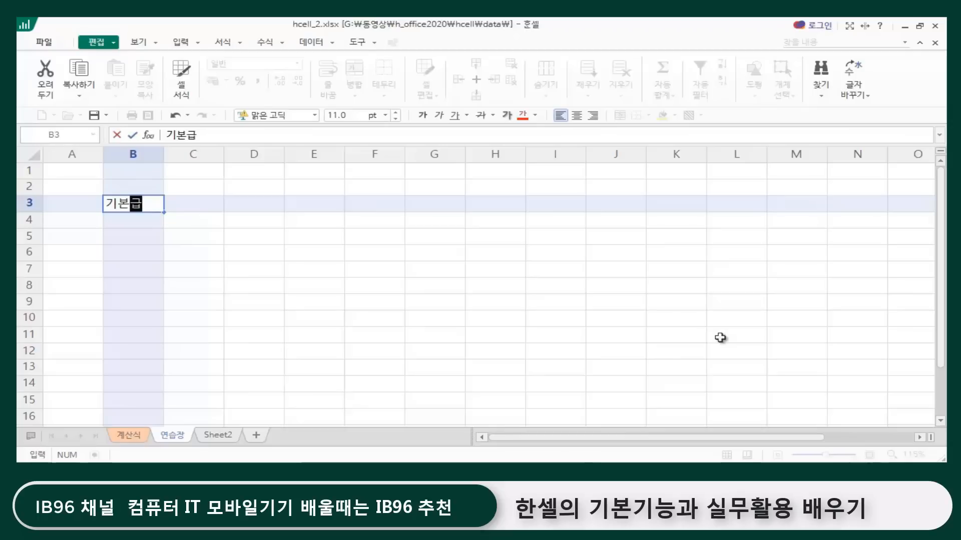
pyautogui.press('Tab')
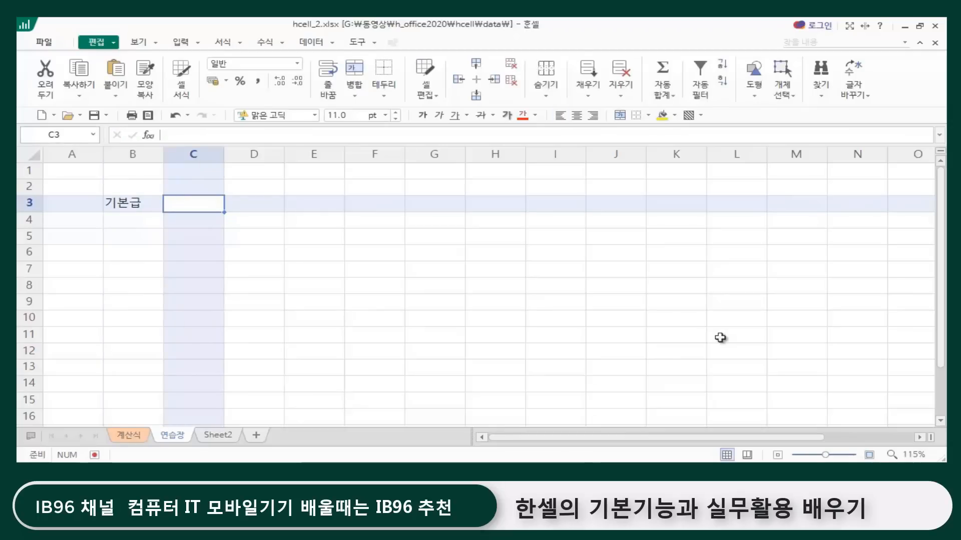
pyautogui.write('식비')
pyautogui.press('Tab')
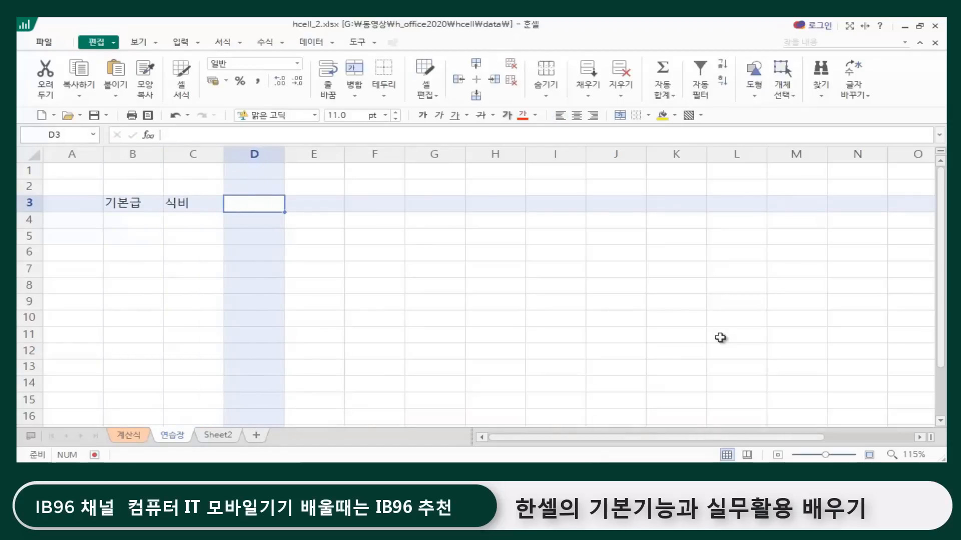
pyautogui.write('교통비')
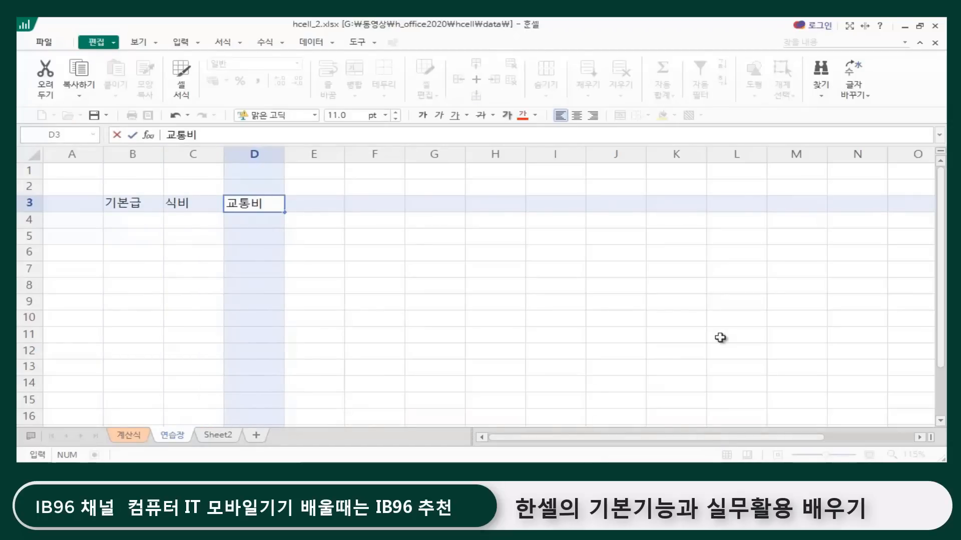
# Step: Complete the pay table's header row with 특근수당 in E3 and 총수령액 in F3
pyautogui.press('Tab')
pyautogui.write('특수')
pyautogui.press('BackSpace')
pyautogui.press('BackSpace')
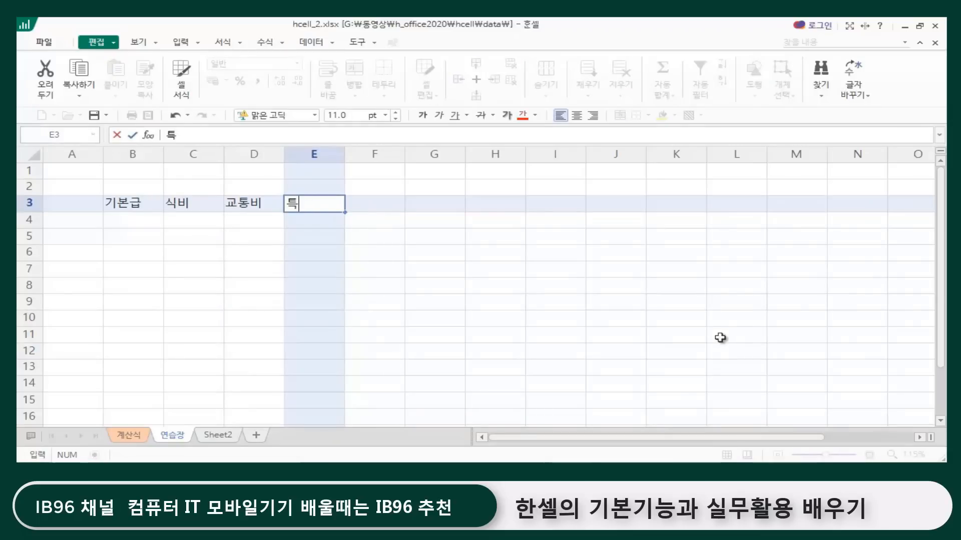
pyautogui.write('ㅡ수')
pyautogui.press('BackSpace')
pyautogui.write('근수당')
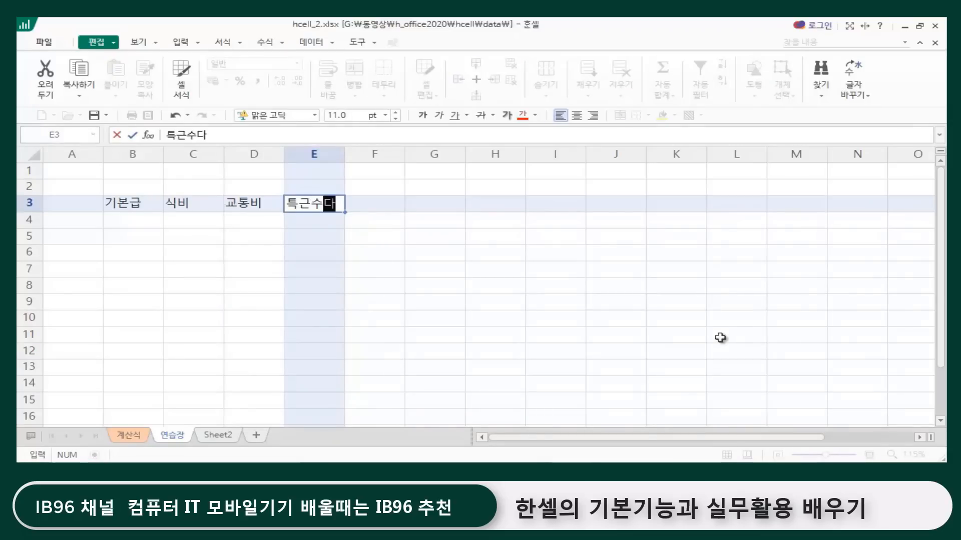
pyautogui.press('Return')
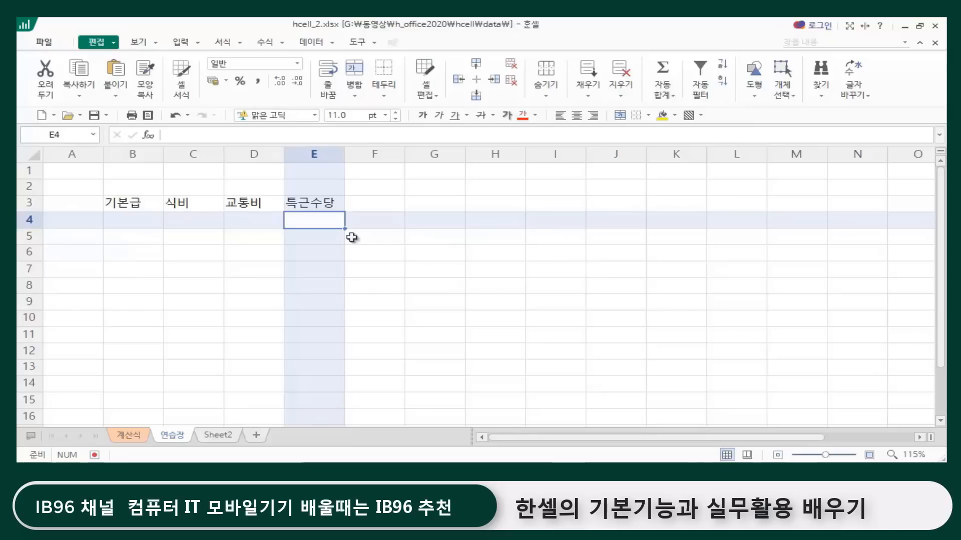
pyautogui.click(389, 207)
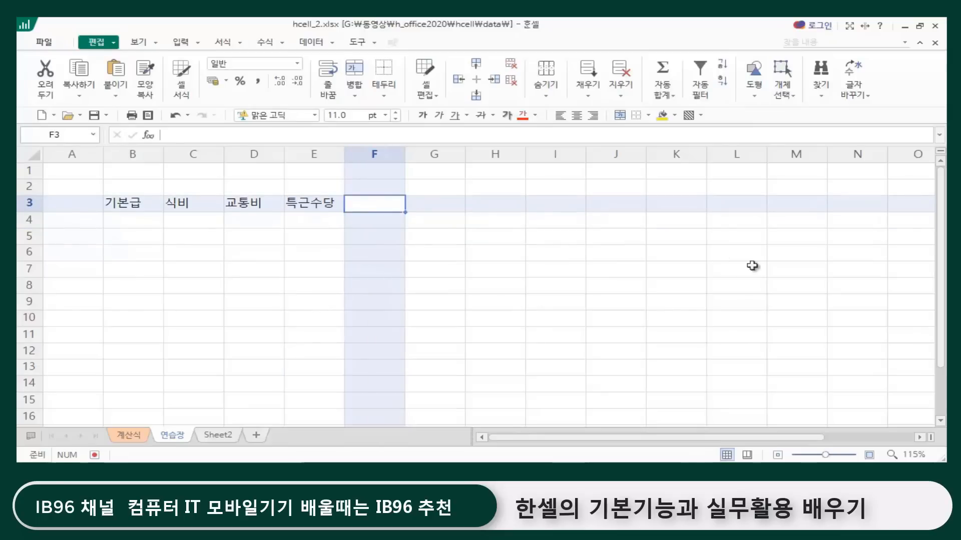
pyautogui.write('총수령액')
pyautogui.press('Return')
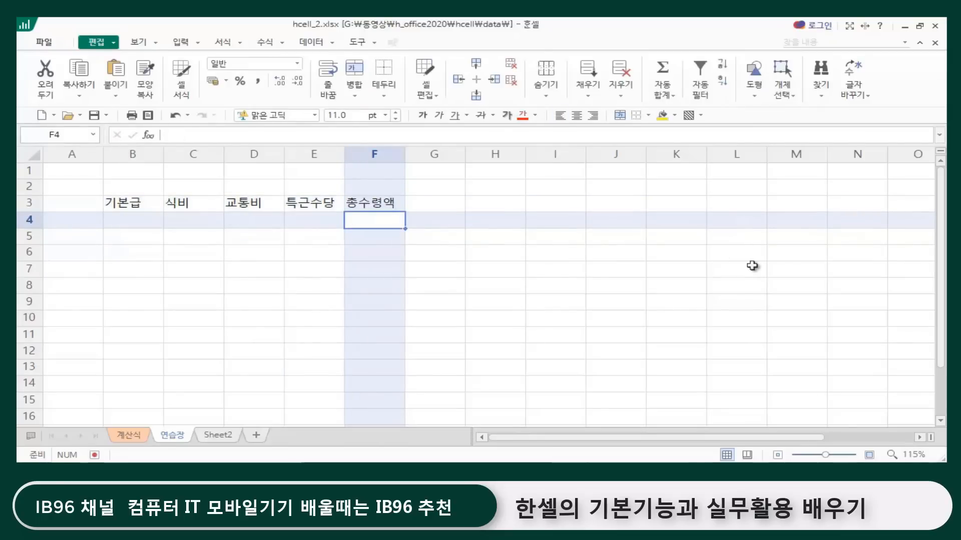
# Step: Enter the pay amounts 2500000, 200000, 100000 and 1000000 in cells B4 to E4
pyautogui.press('Left')
pyautogui.click(137, 220)
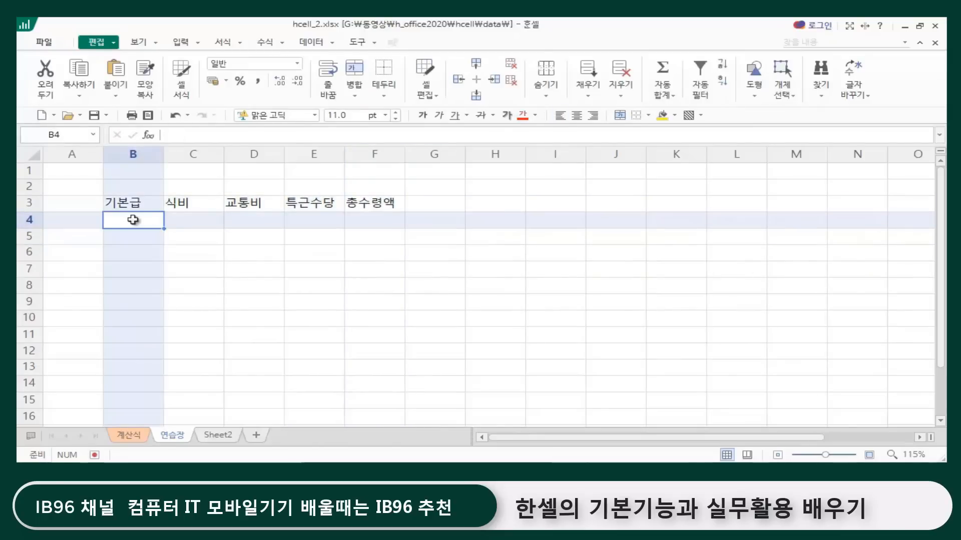
pyautogui.write('2500000')
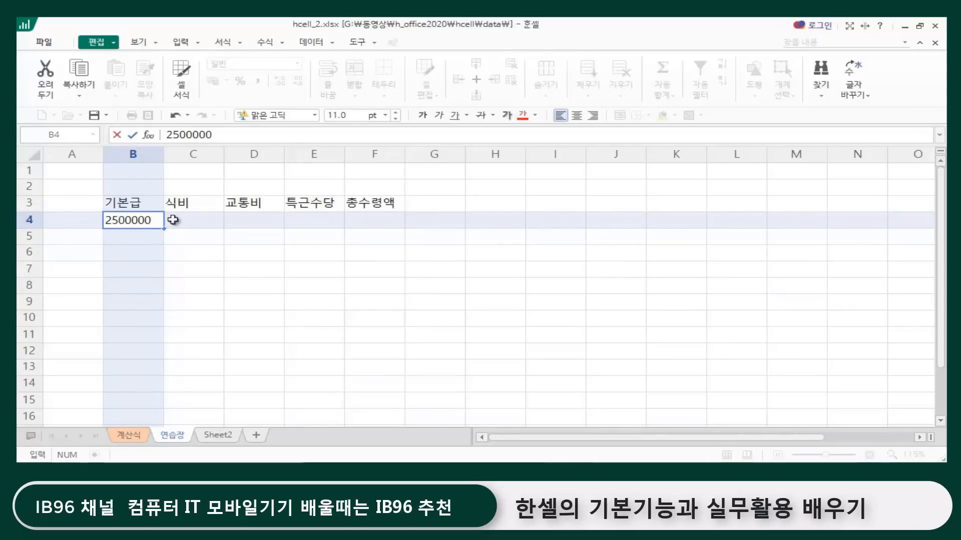
pyautogui.click(173, 220)
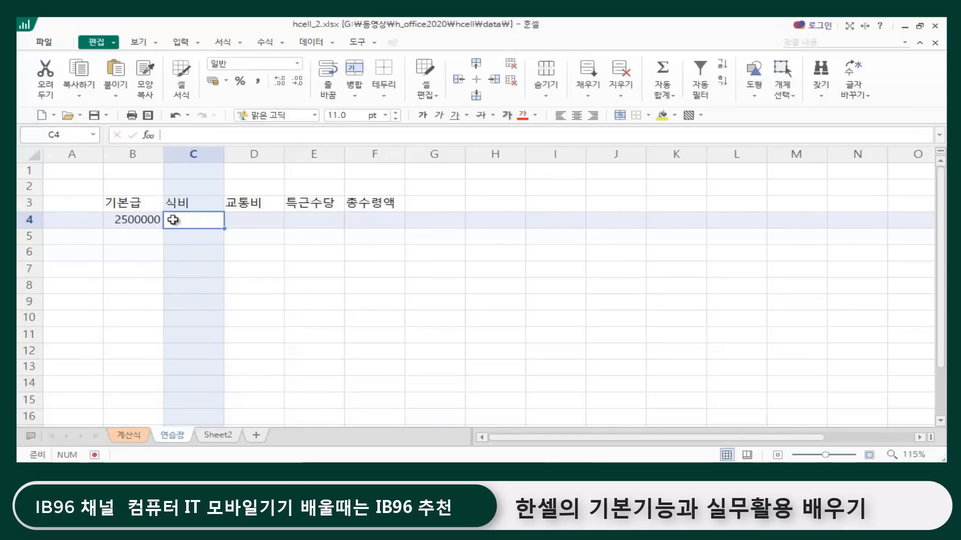
pyautogui.write('200000')
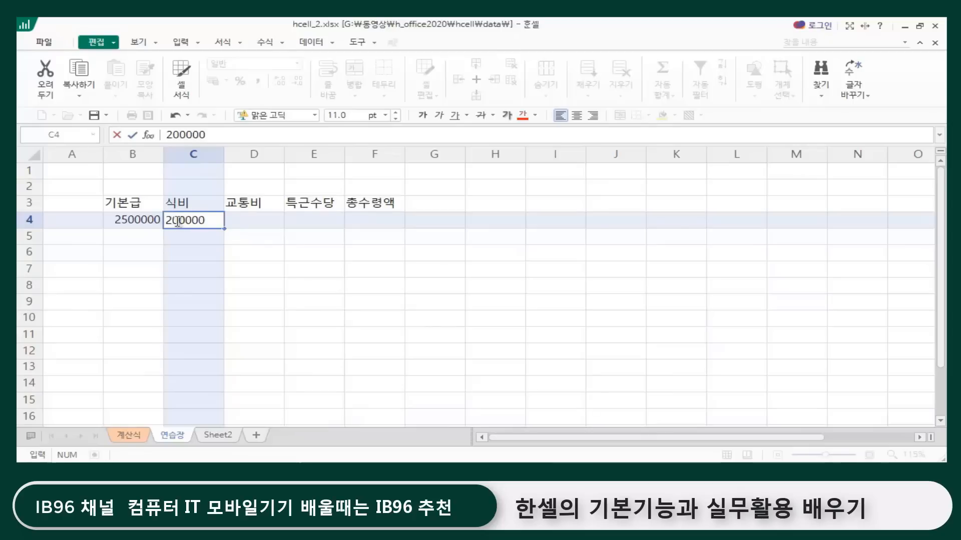
pyautogui.click(274, 222)
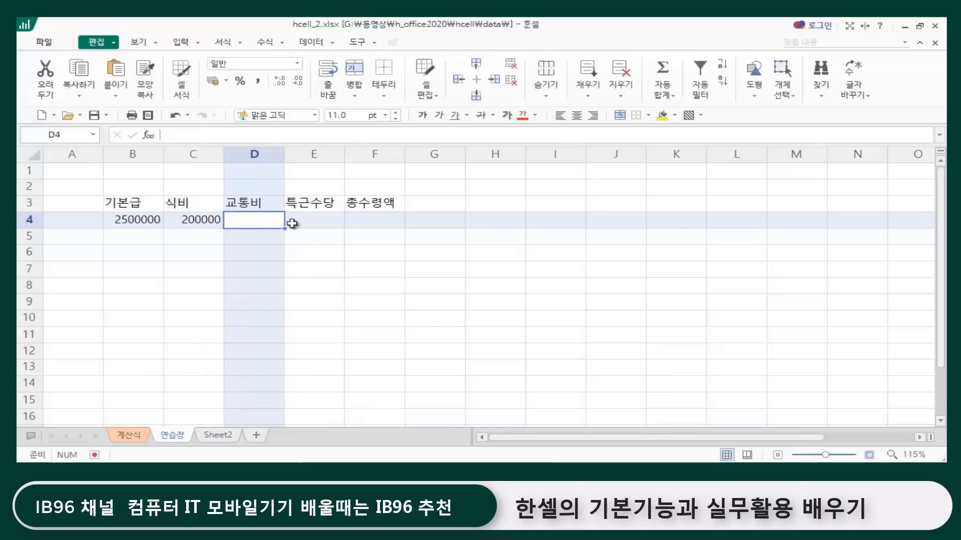
pyautogui.write('100000')
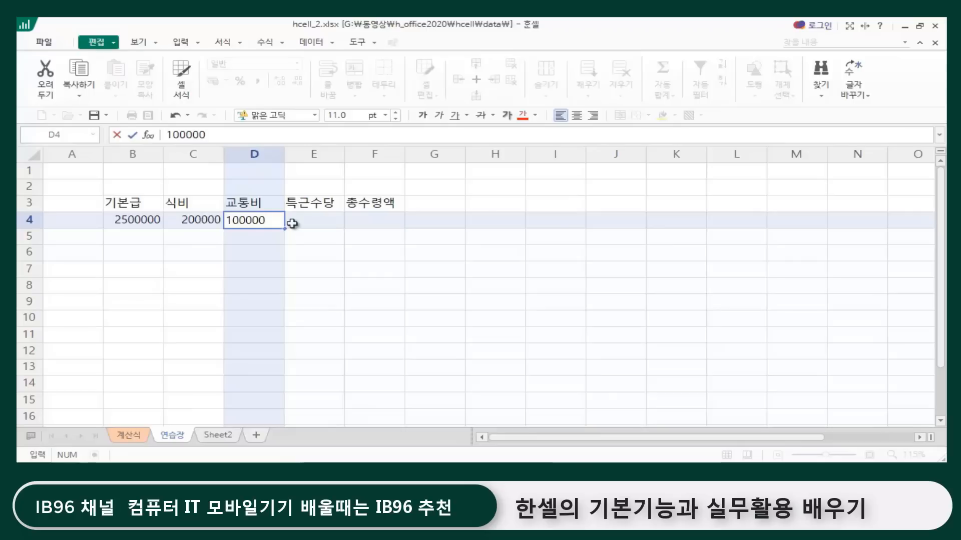
pyautogui.click(292, 223)
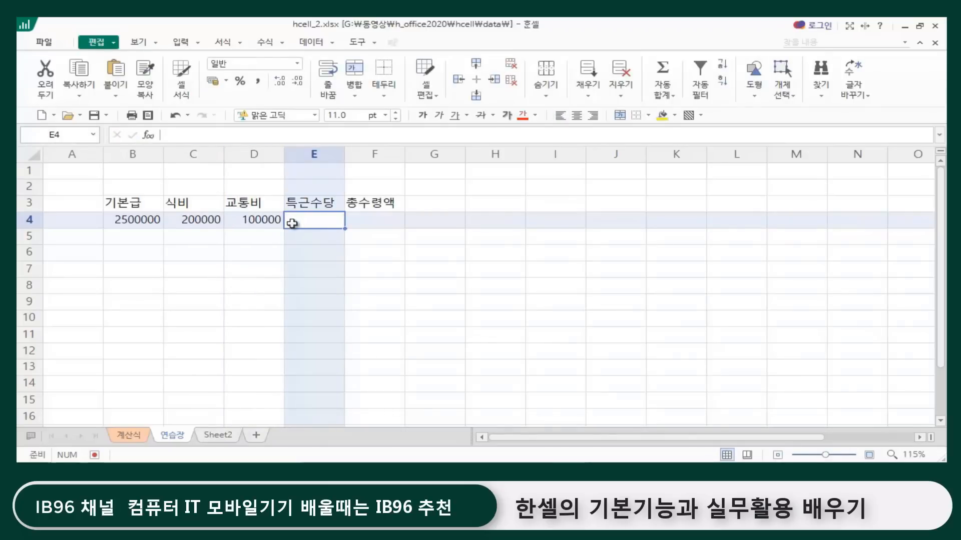
pyautogui.write('1000000')
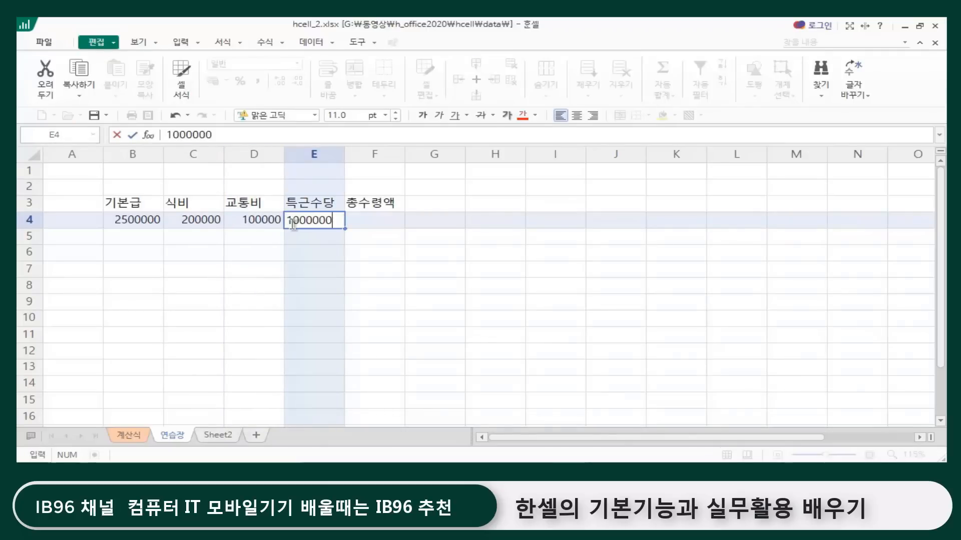
pyautogui.press('Return')
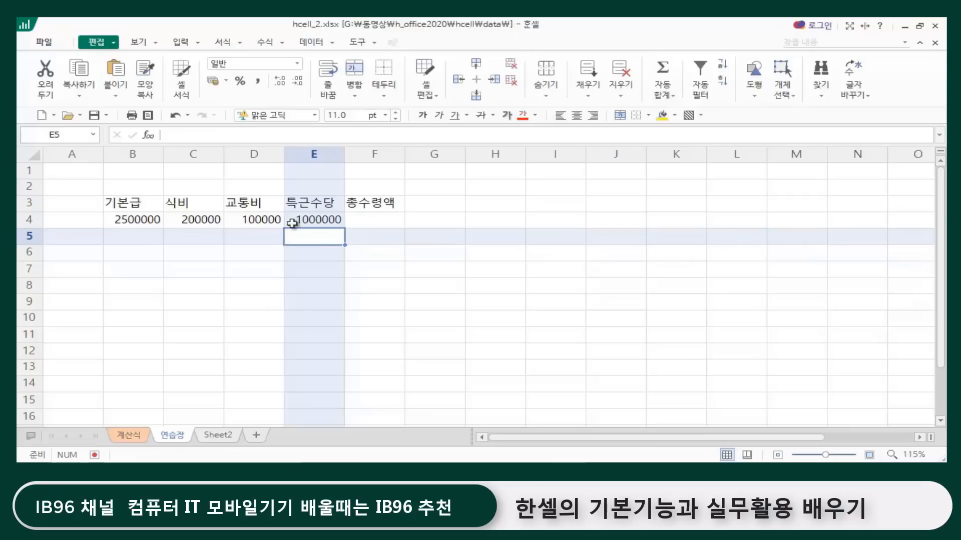
# Step: Review the amounts from 기본급 to 특근수당 in row 4 and the cell under 총수령액
pyautogui.click(374, 255)
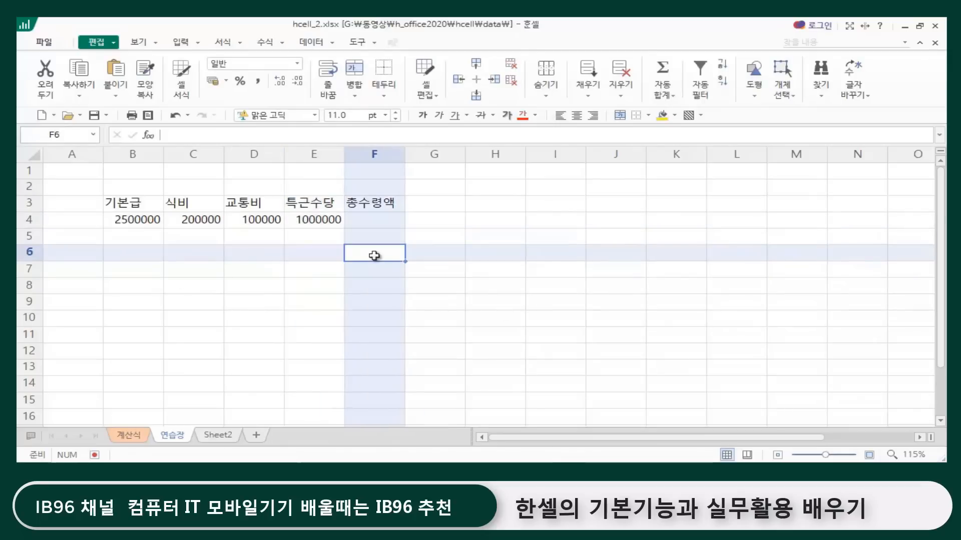
pyautogui.click(133, 219)
pyautogui.click(197, 220)
pyautogui.click(262, 218)
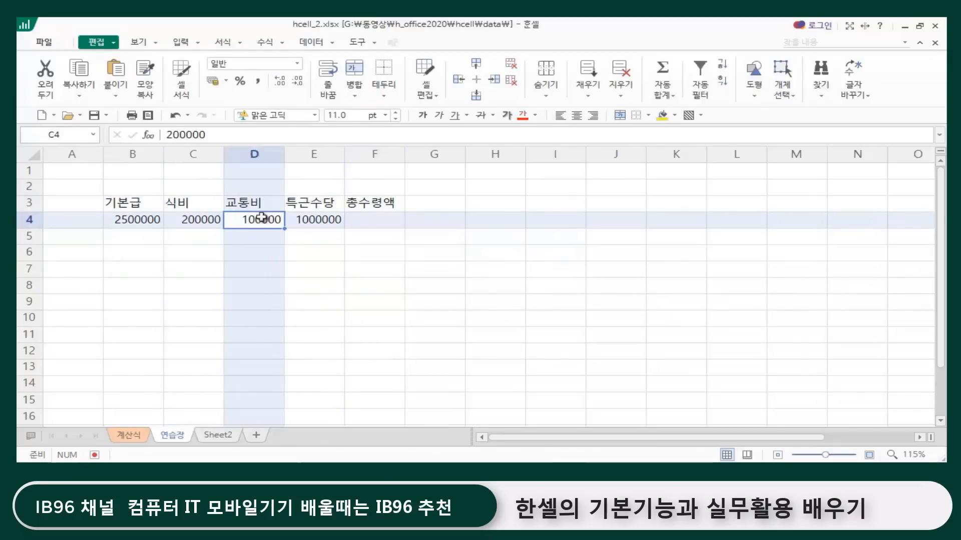
pyautogui.click(313, 218)
pyautogui.click(368, 223)
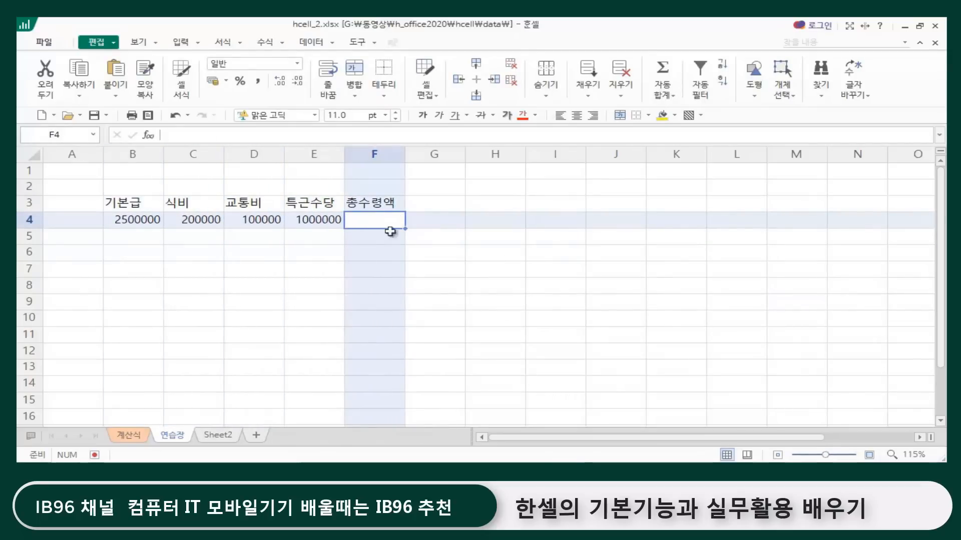
pyautogui.click(457, 280)
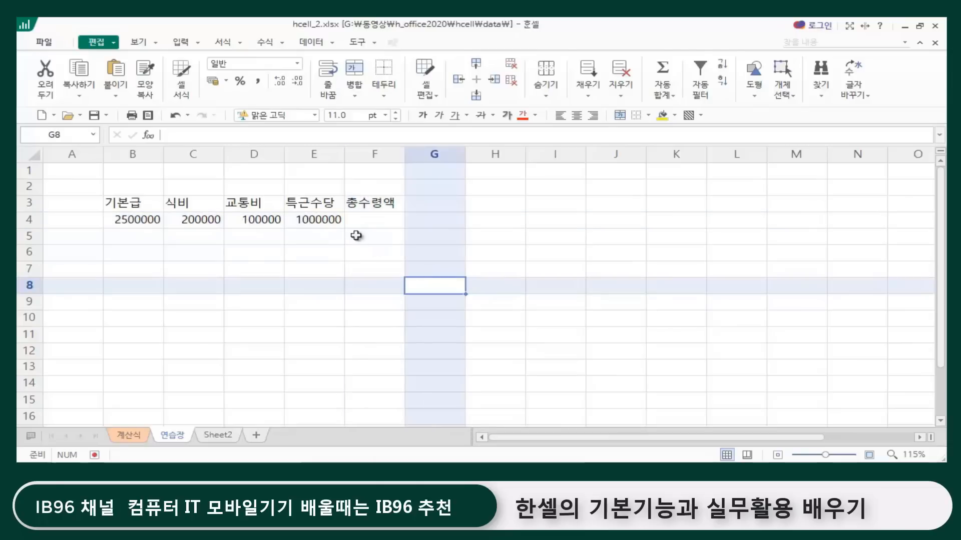
# Step: Total the pay in F4 under 총수령액 with the cell-reference formula =B4+C4+D4+E4
pyautogui.click(370, 219)
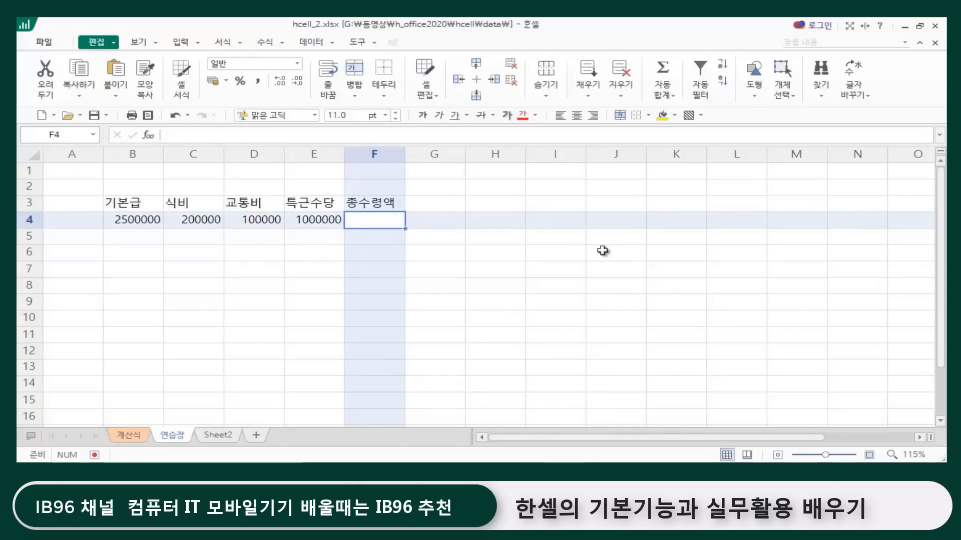
pyautogui.write('=')
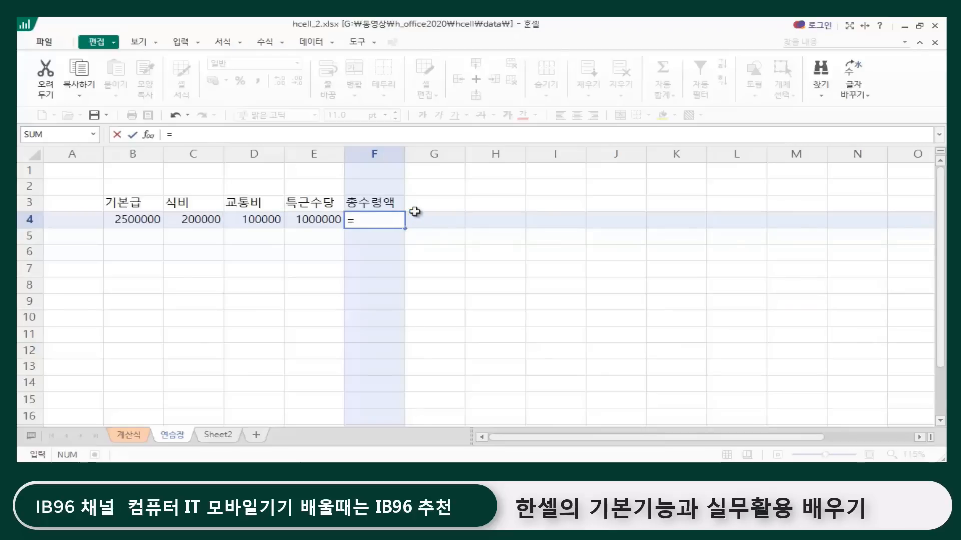
pyautogui.click(136, 219)
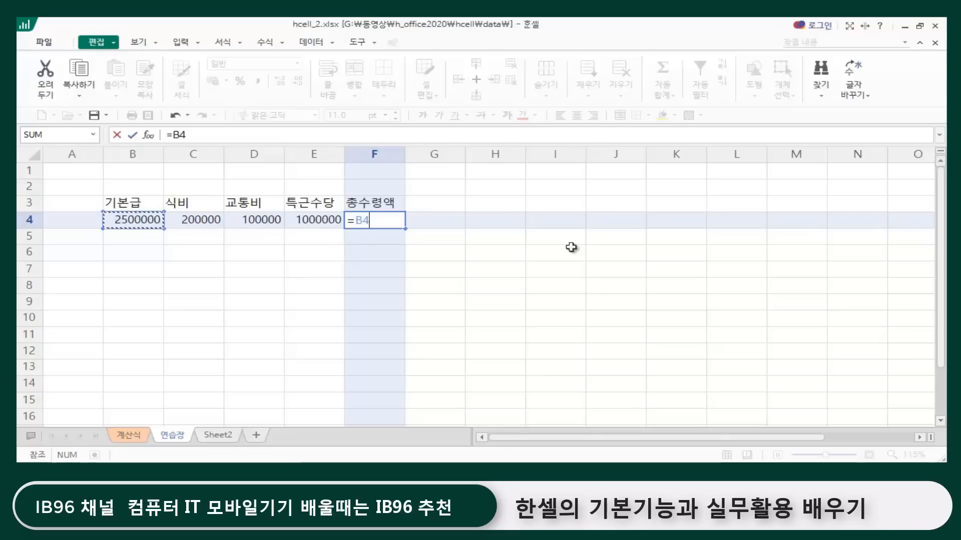
pyautogui.write('+')
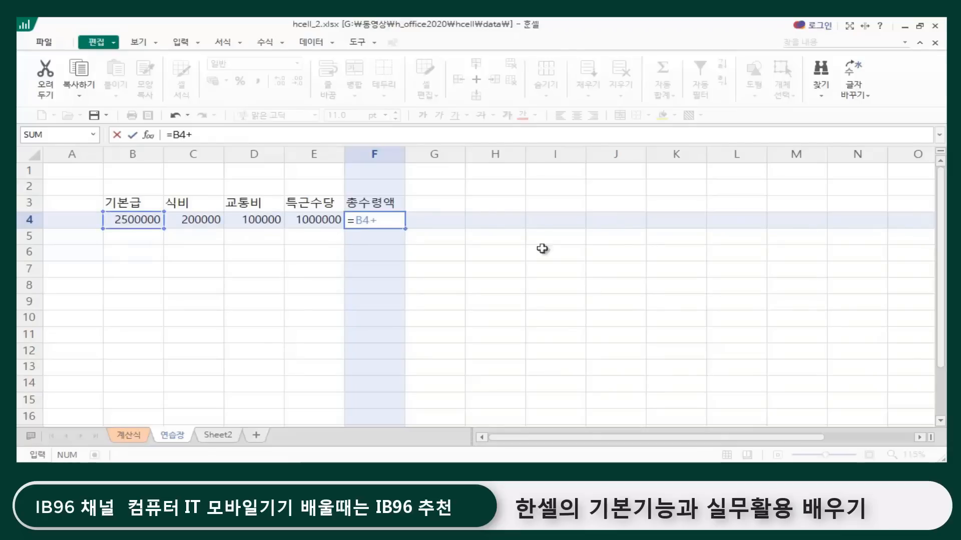
pyautogui.click(204, 219)
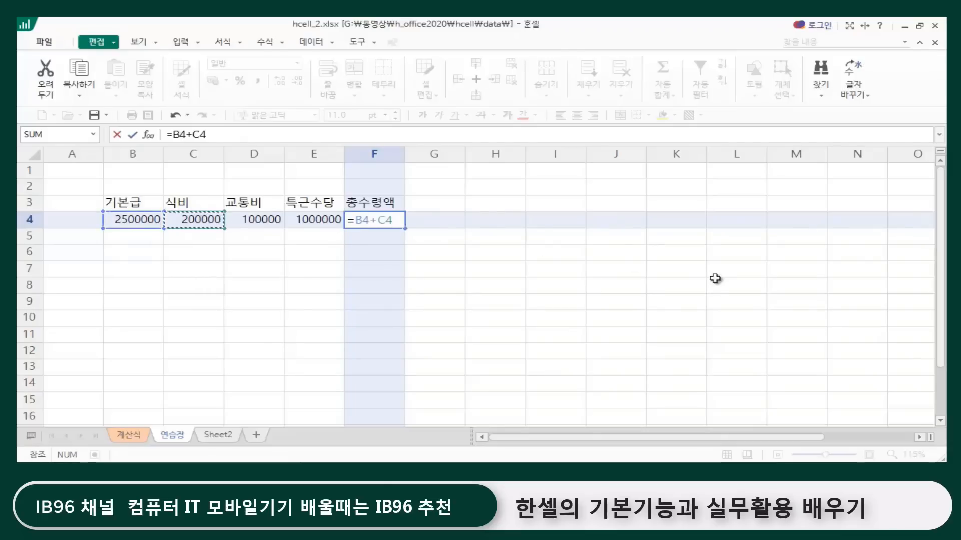
pyautogui.write('+')
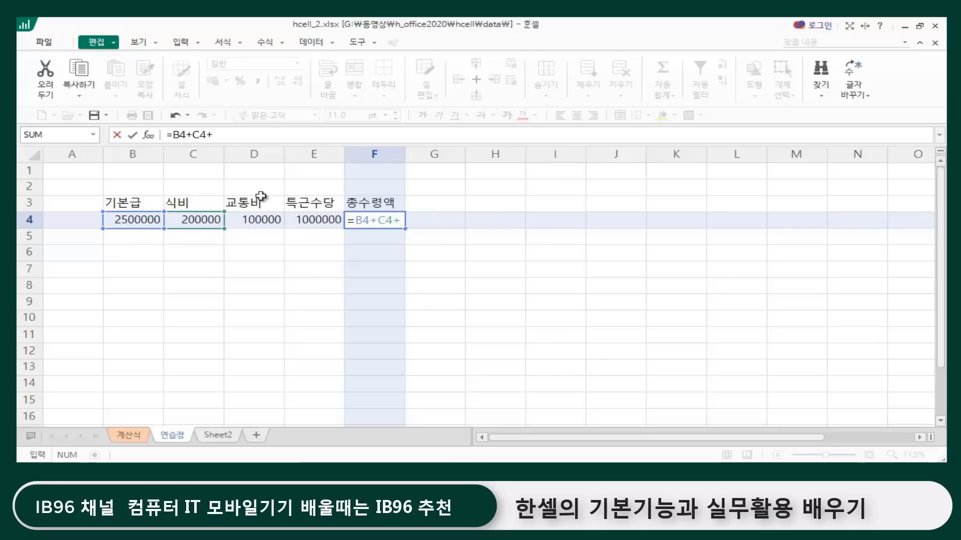
pyautogui.click(257, 223)
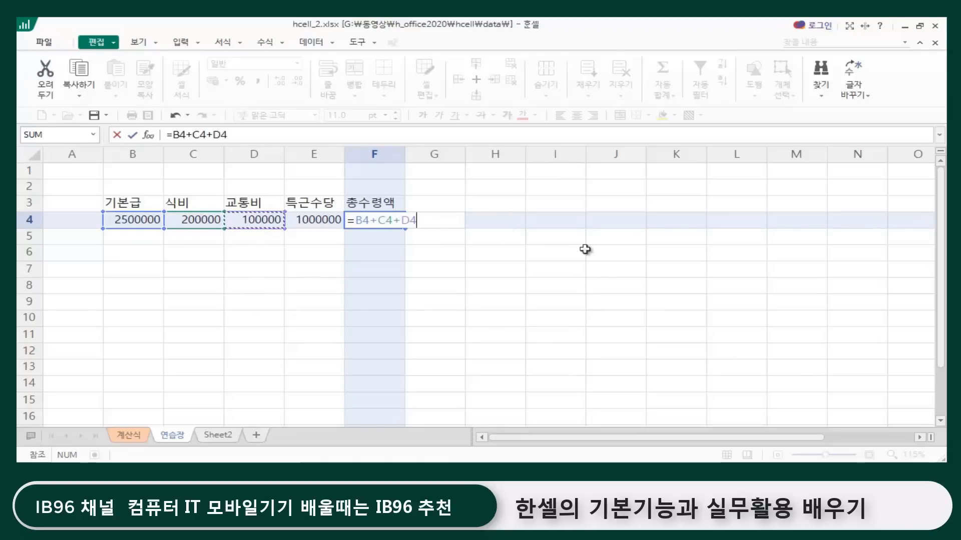
pyautogui.write('+')
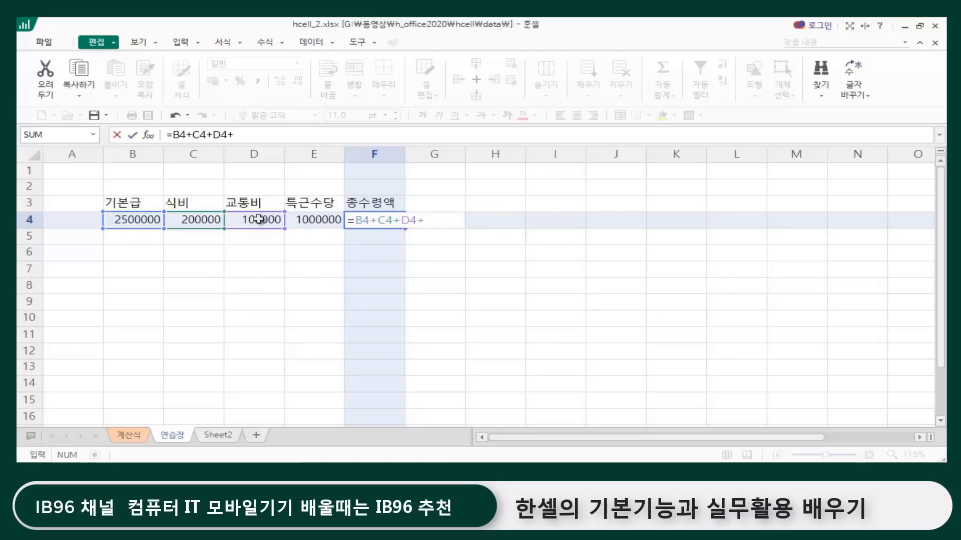
pyautogui.click(316, 222)
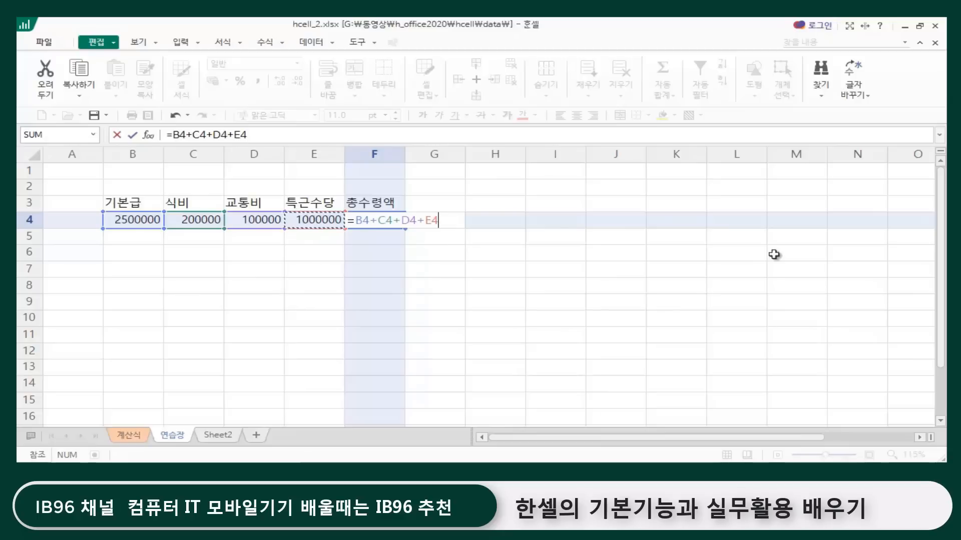
pyautogui.press('Return')
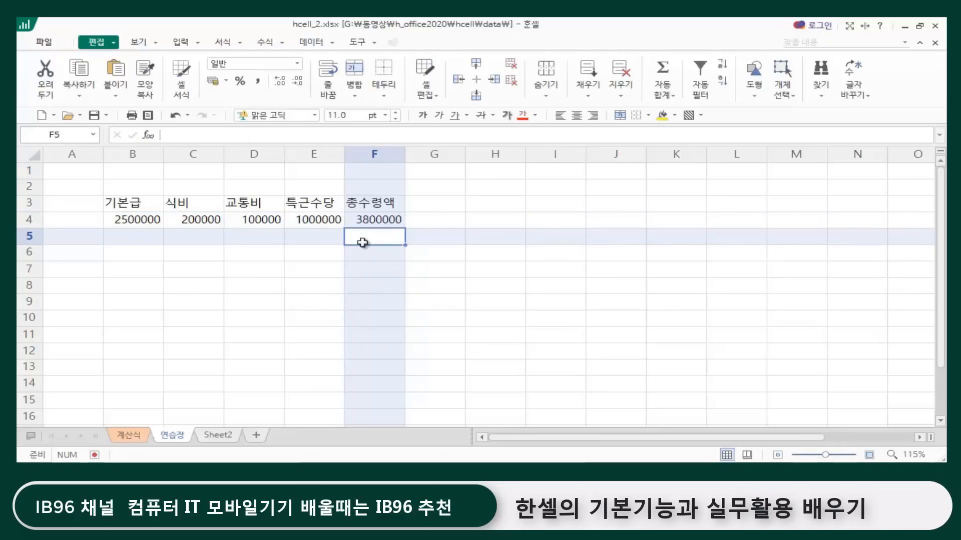
pyautogui.click(393, 220)
pyautogui.click(370, 273)
pyautogui.click(371, 219)
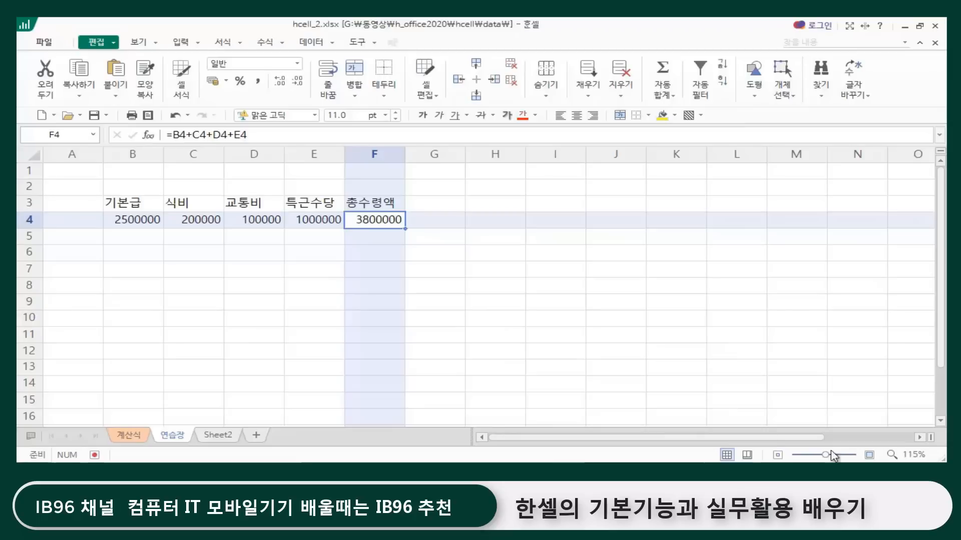
# Step: Change the 기본급 amount in B4 to 2800000
pyautogui.click(869, 455)
pyautogui.click(869, 456)
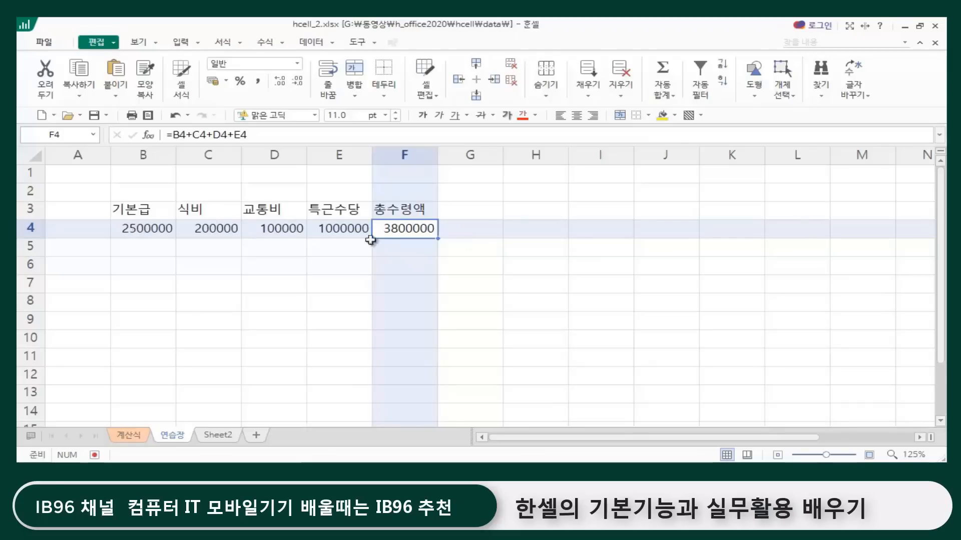
pyautogui.doubleClick(136, 227)
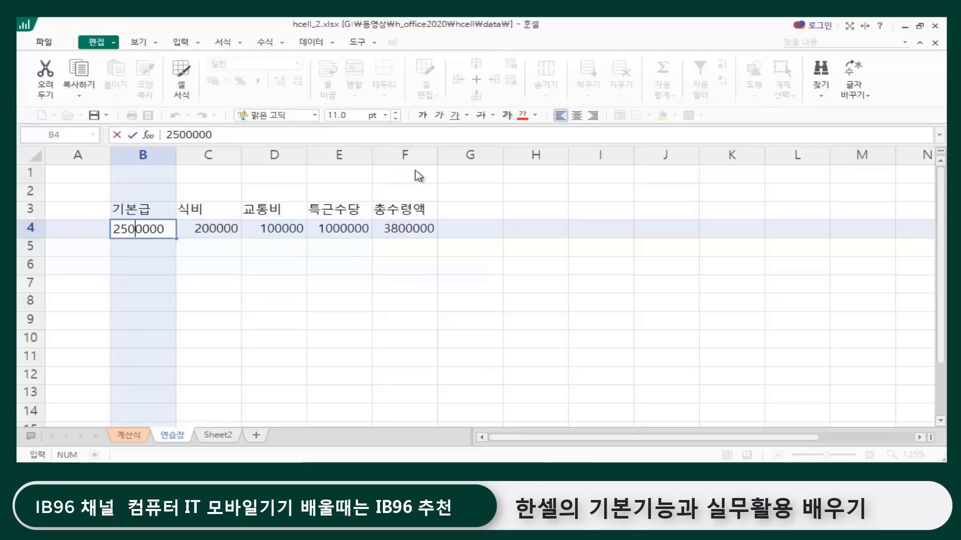
pyautogui.press('BackSpace')
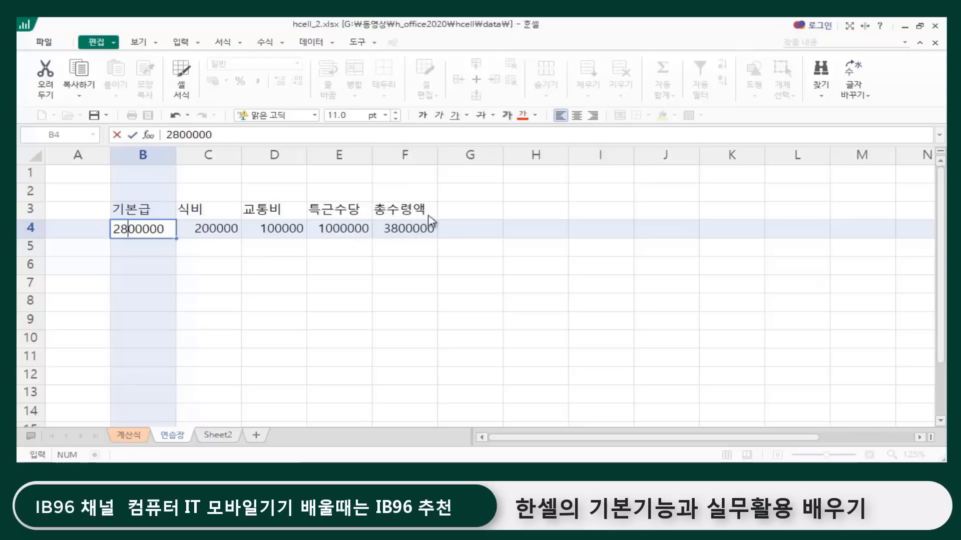
pyautogui.press('Return')
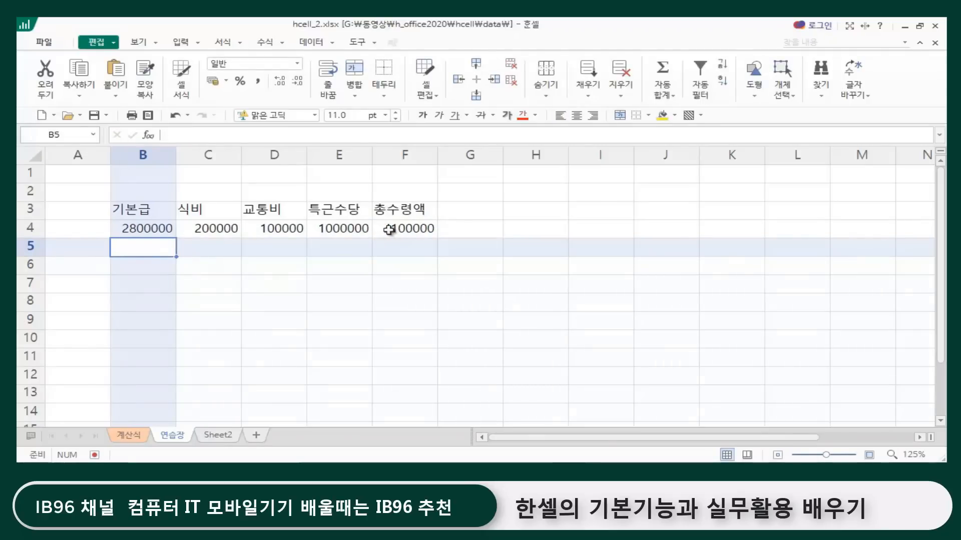
# Step: Examine how the 총수령액 formula in F4 relates to the 기본급 and 식비 amounts in row 4
pyautogui.click(380, 258)
pyautogui.click(137, 231)
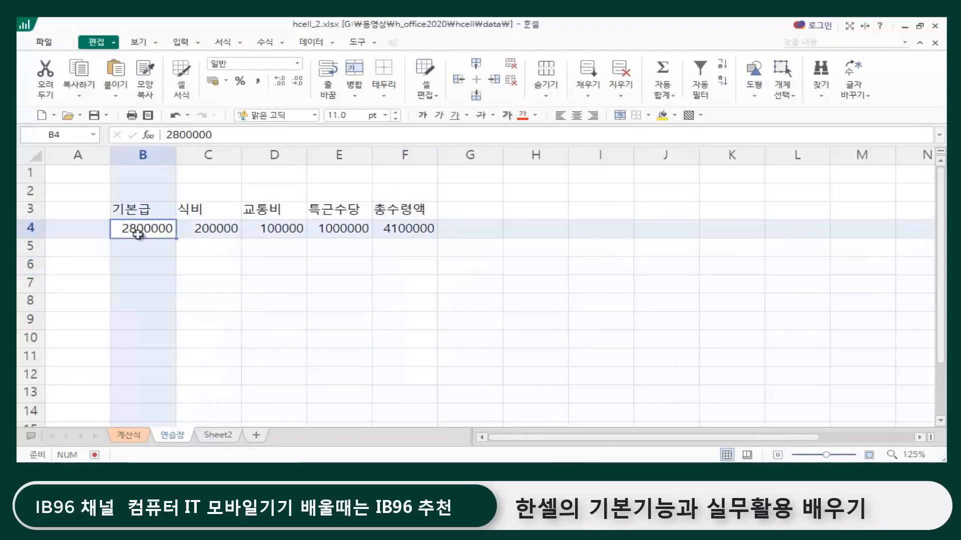
pyautogui.click(205, 228)
pyautogui.click(139, 232)
pyautogui.click(198, 232)
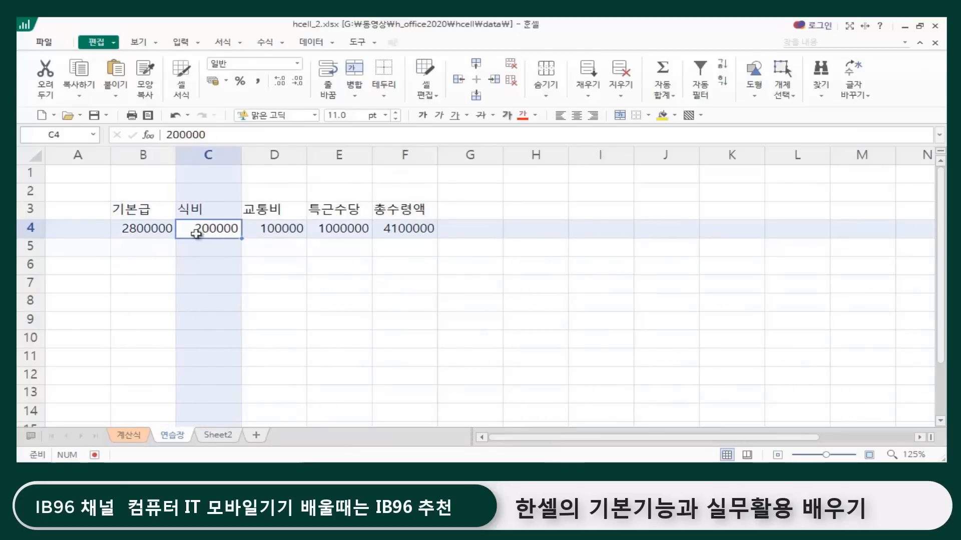
pyautogui.click(406, 227)
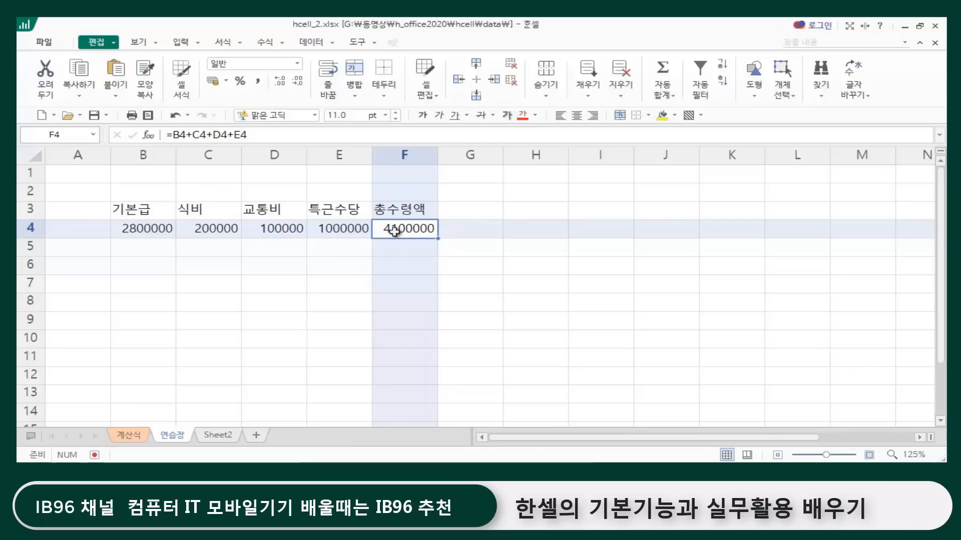
pyautogui.click(142, 231)
pyautogui.click(401, 229)
# Step: Enter the literal-number formula =2800000+200000+100000+1000000 in G4, beside the 총수령액 total
pyautogui.click(473, 226)
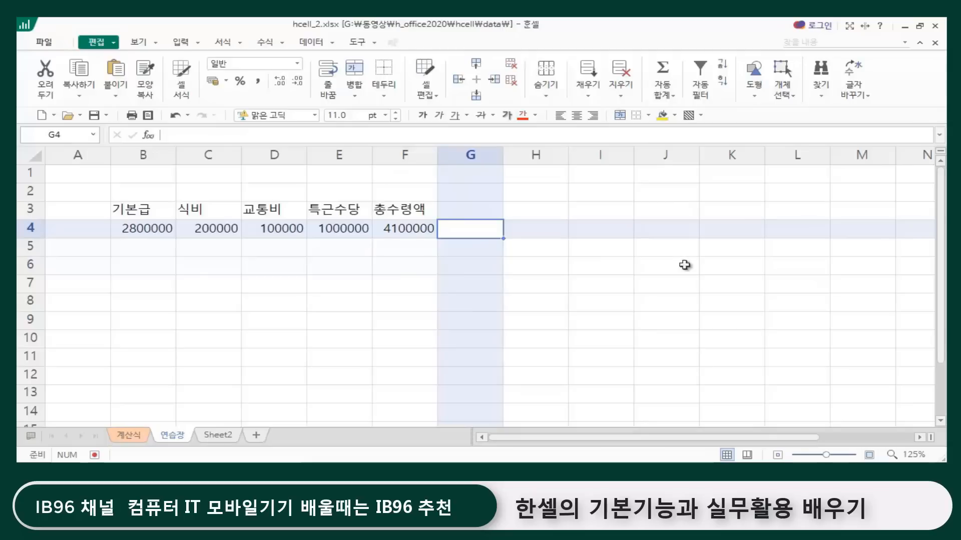
pyautogui.write('=')
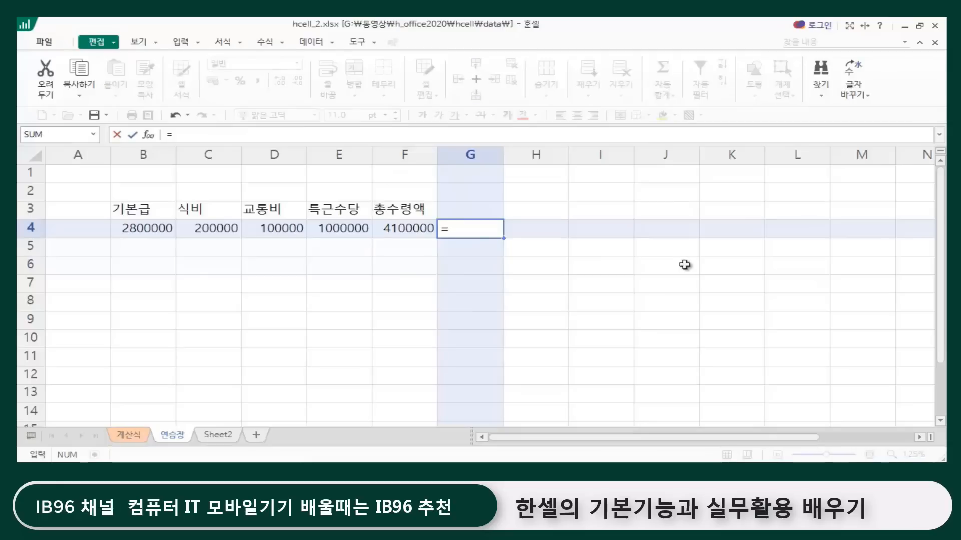
pyautogui.write('28')
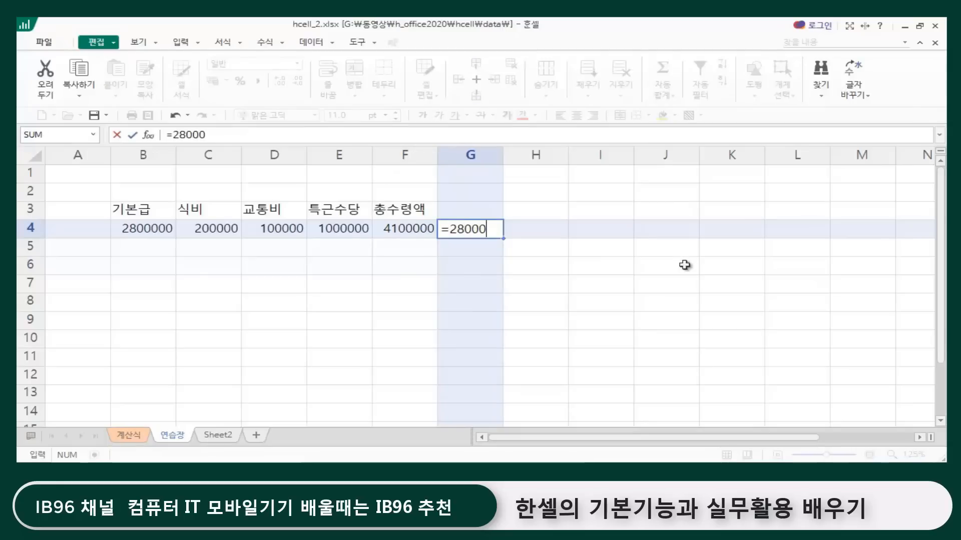
pyautogui.write('000')
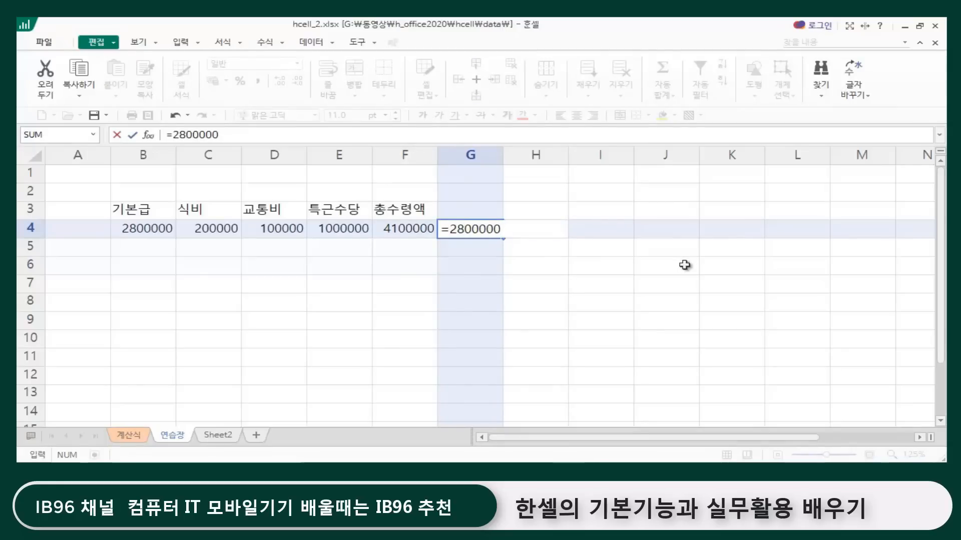
pyautogui.write('+200000+')
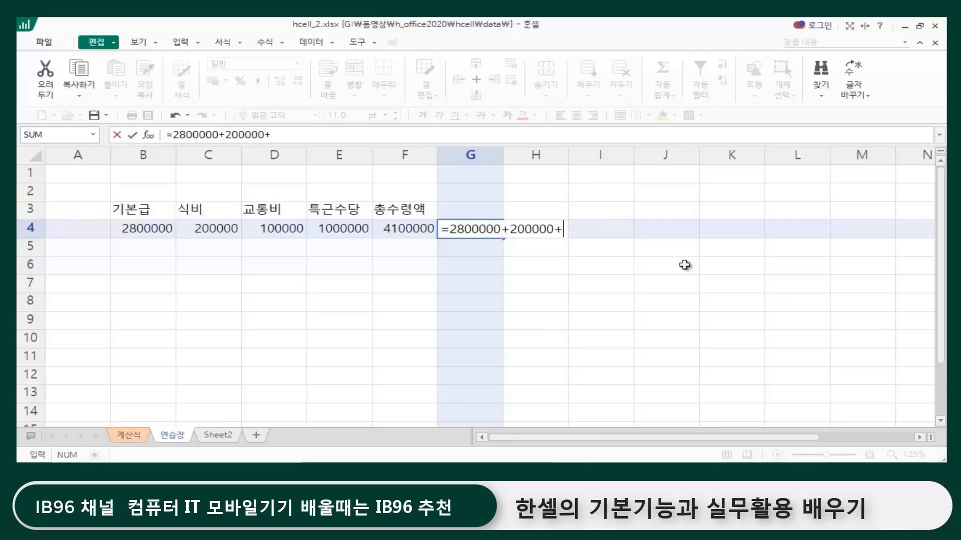
pyautogui.write('10')
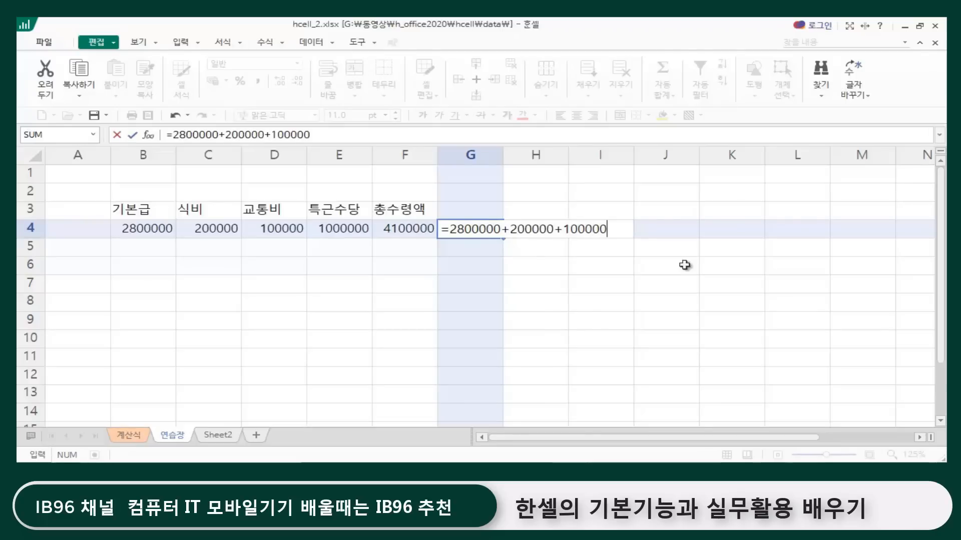
pyautogui.write('0000+10000')
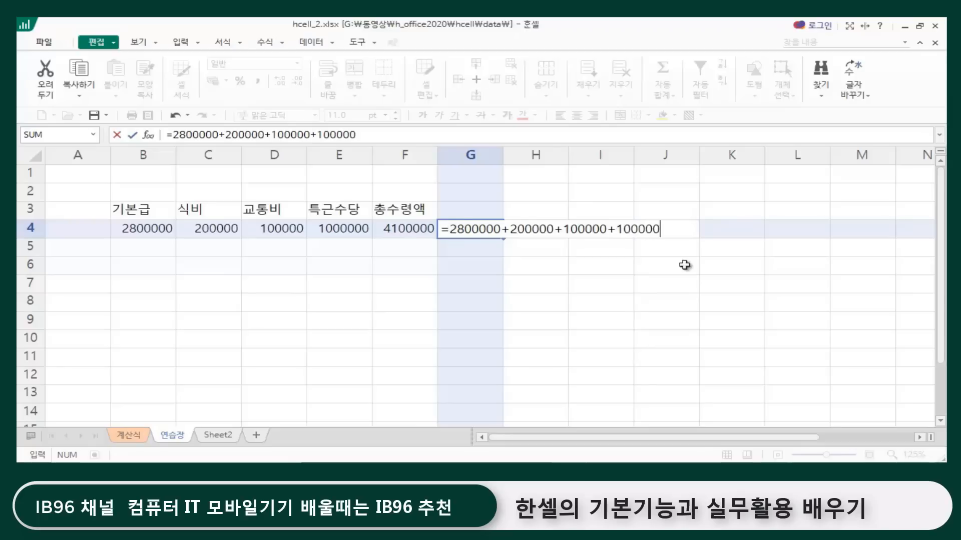
pyautogui.press('Return')
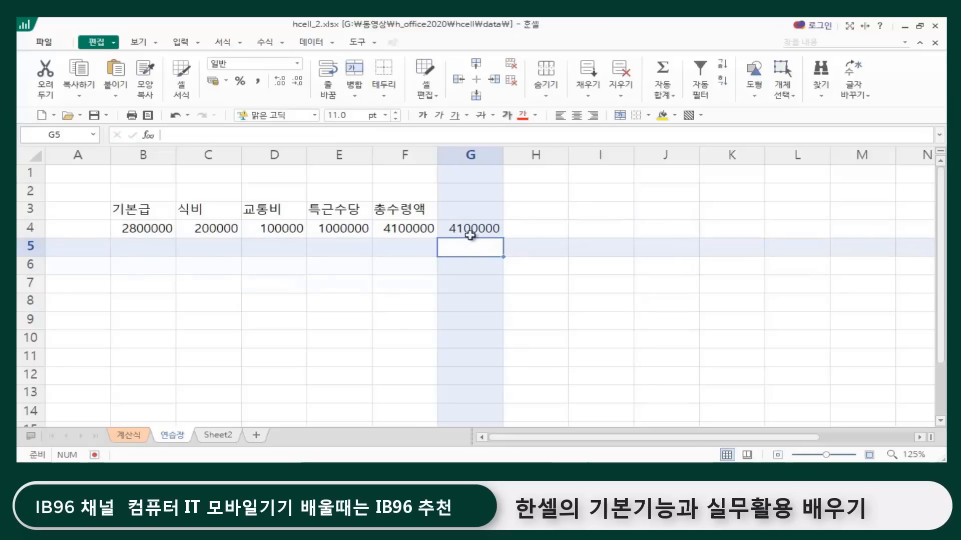
# Step: Compare the cell-reference formula in F4 with the literal-number formula in G4
pyautogui.click(452, 235)
pyautogui.click(401, 228)
pyautogui.click(475, 228)
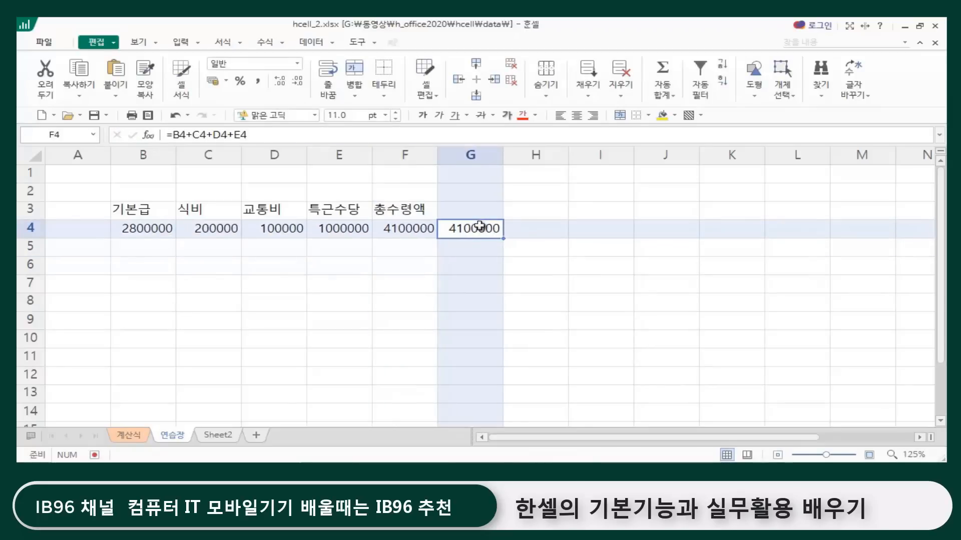
pyautogui.click(414, 228)
pyautogui.click(439, 228)
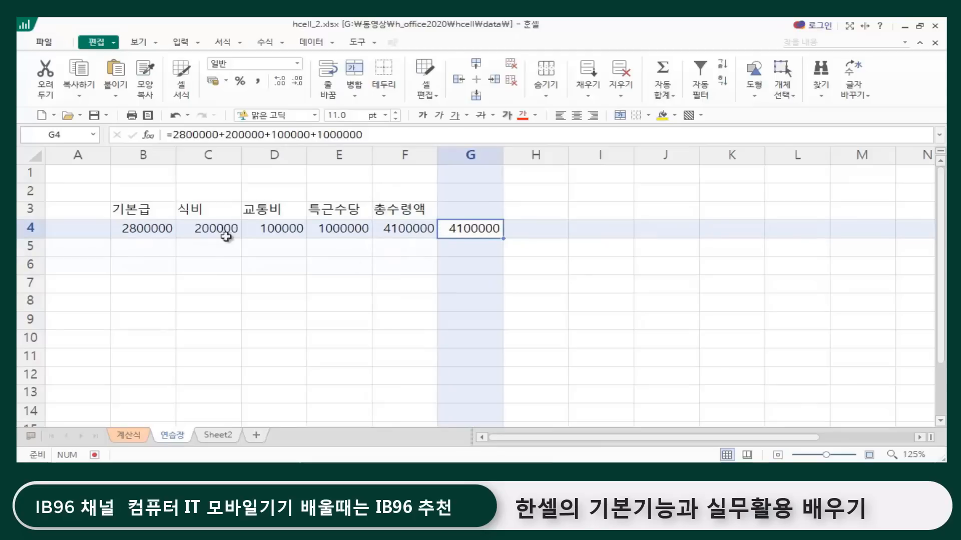
# Step: Change the 식비 amount in C4 to 150000
pyautogui.click(208, 234)
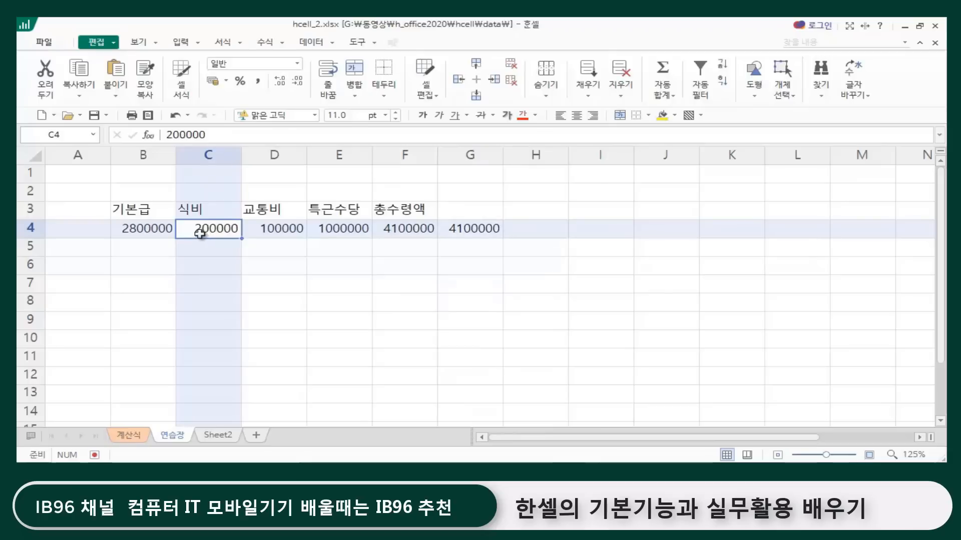
pyautogui.click(180, 134)
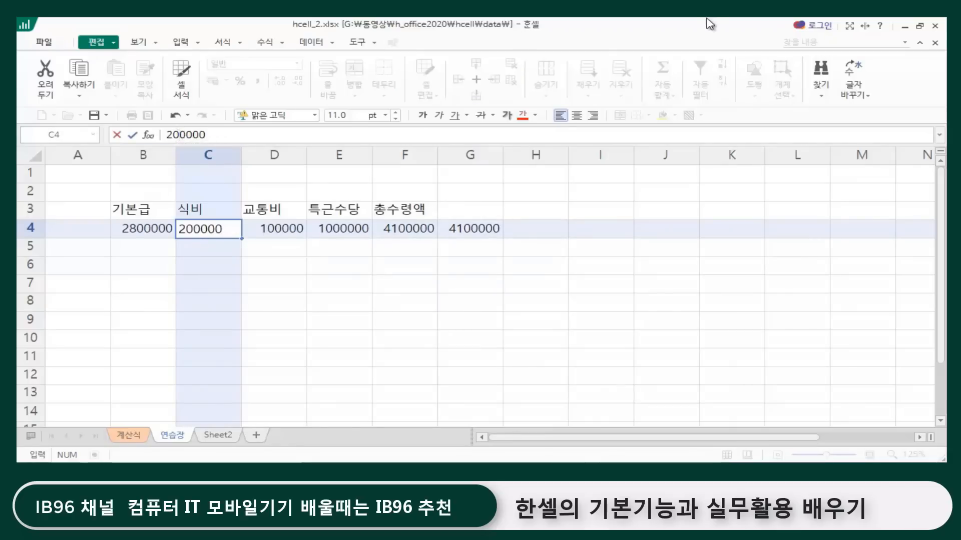
pyautogui.press('BackSpace')
pyautogui.press('BackSpace')
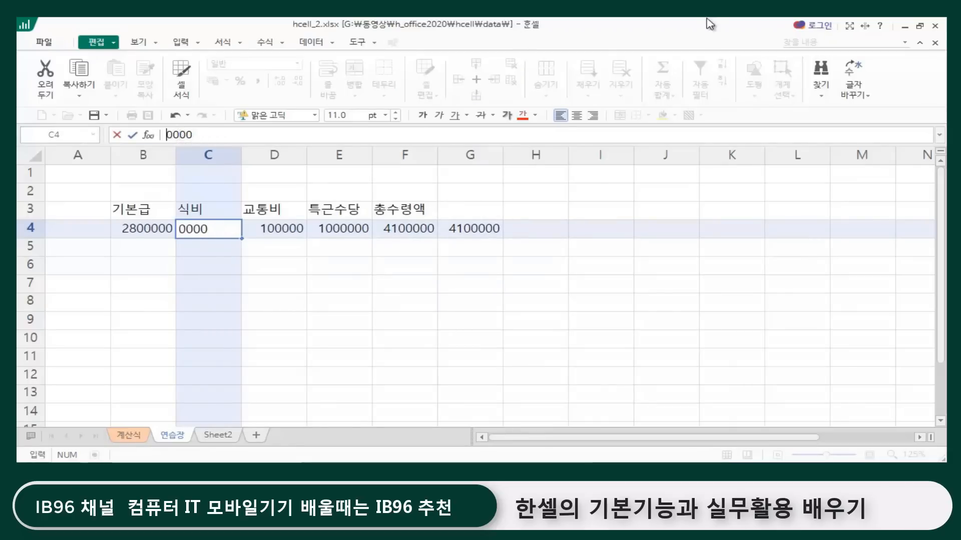
pyautogui.write('15')
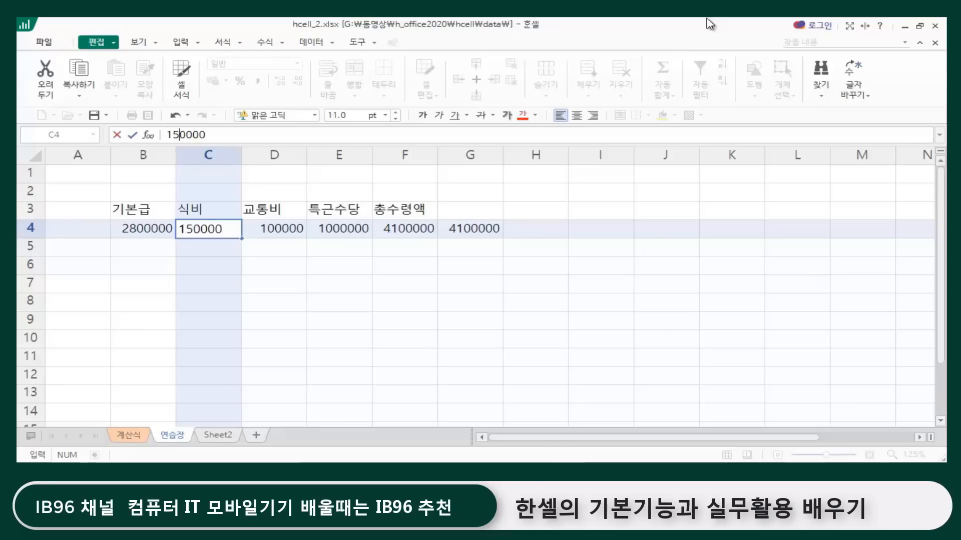
pyautogui.press('Return')
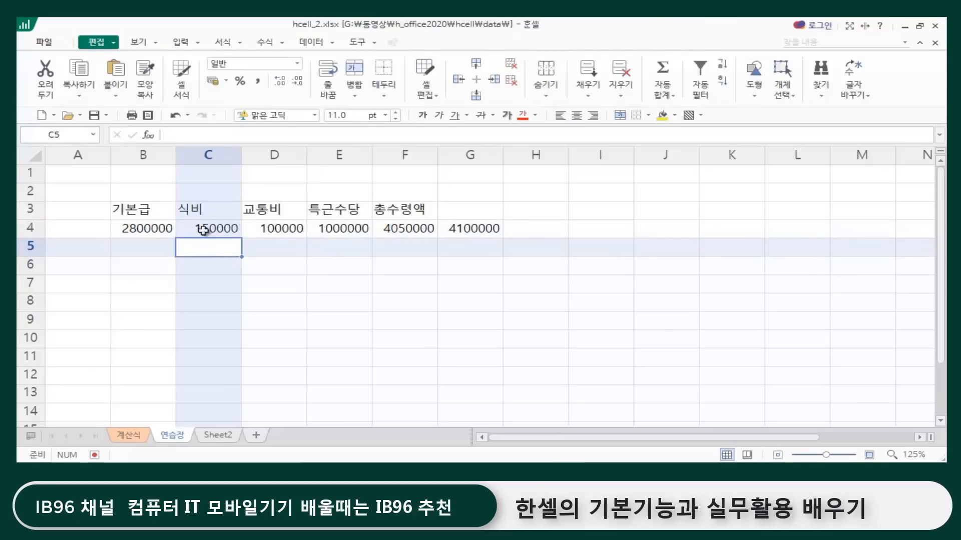
# Step: Check how the totals and formulas in F4 and G4 respond to the changed 식비 amount
pyautogui.click(389, 229)
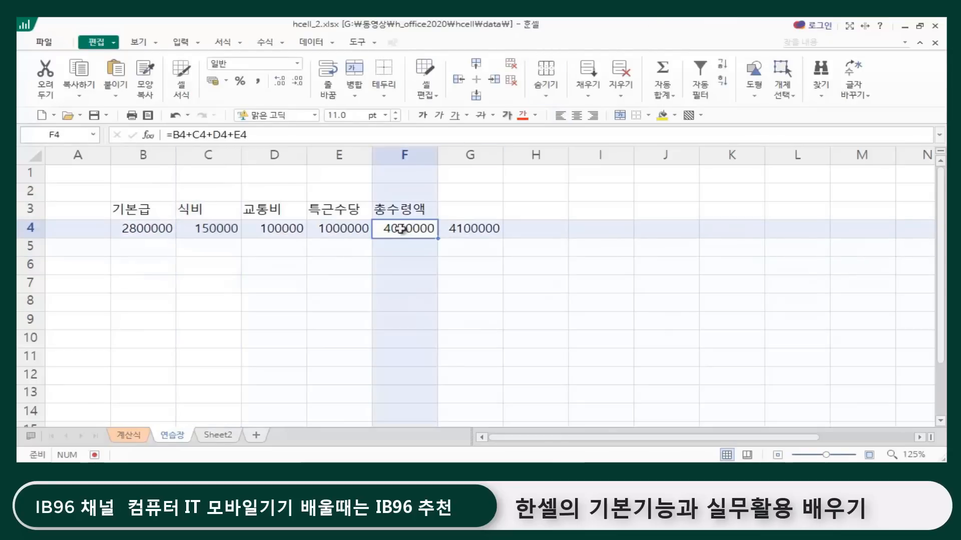
pyautogui.click(479, 230)
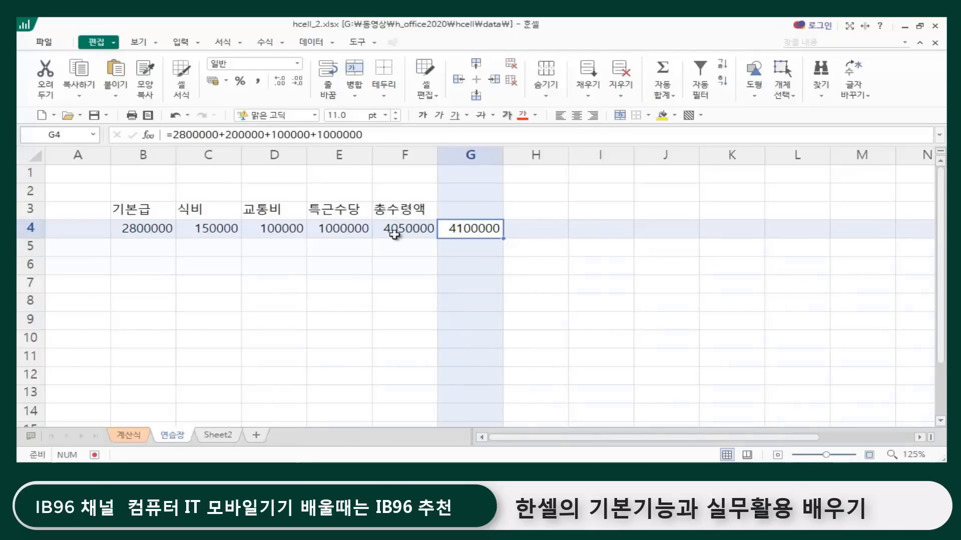
pyautogui.click(396, 268)
pyautogui.click(393, 229)
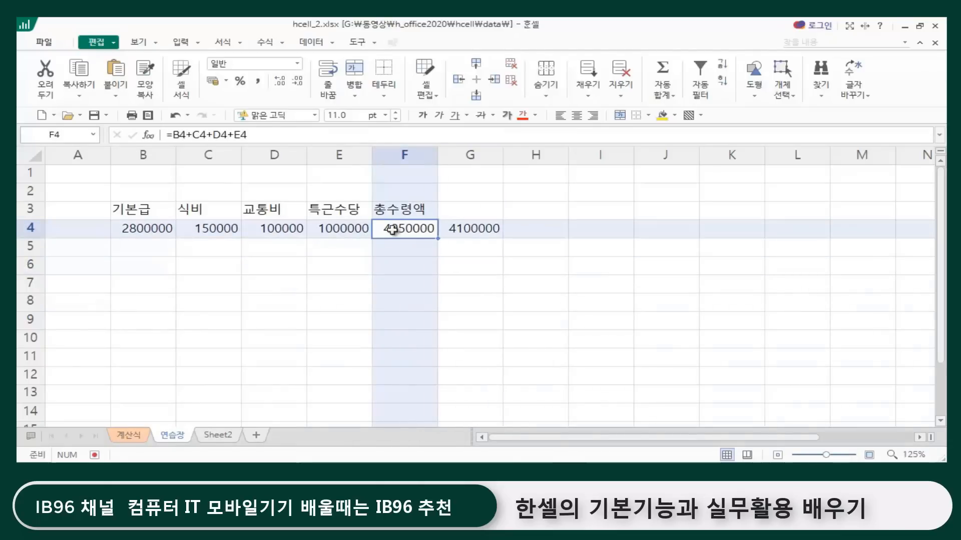
# Step: Clear both 총수령액 formulas from cells F4 and G4
pyautogui.moveTo(393, 230); pyautogui.dragTo(491, 229)
pyautogui.press('Delete')
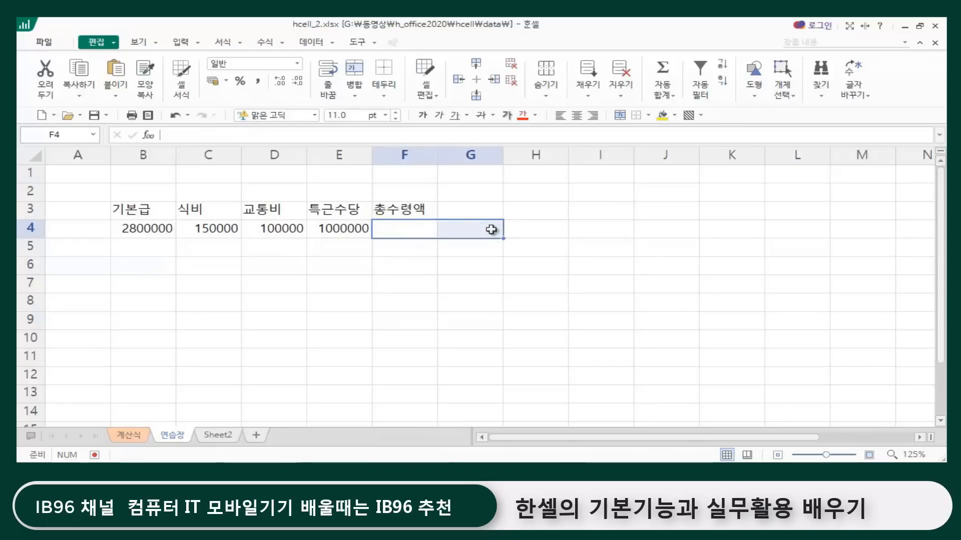
pyautogui.click(237, 319)
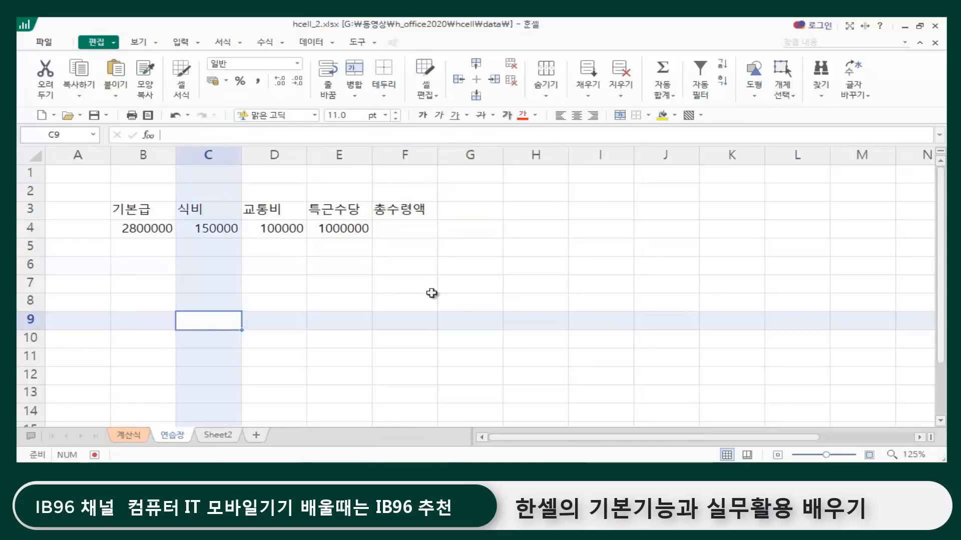
pyautogui.moveTo(426, 285); pyautogui.dragTo(425, 301)
pyautogui.click(119, 209)
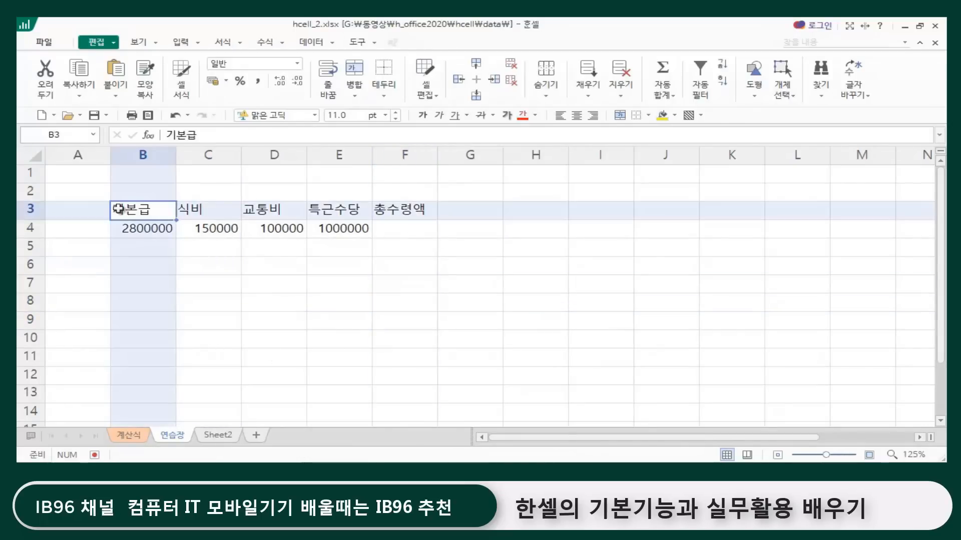
pyautogui.click(398, 231)
pyautogui.click(514, 243)
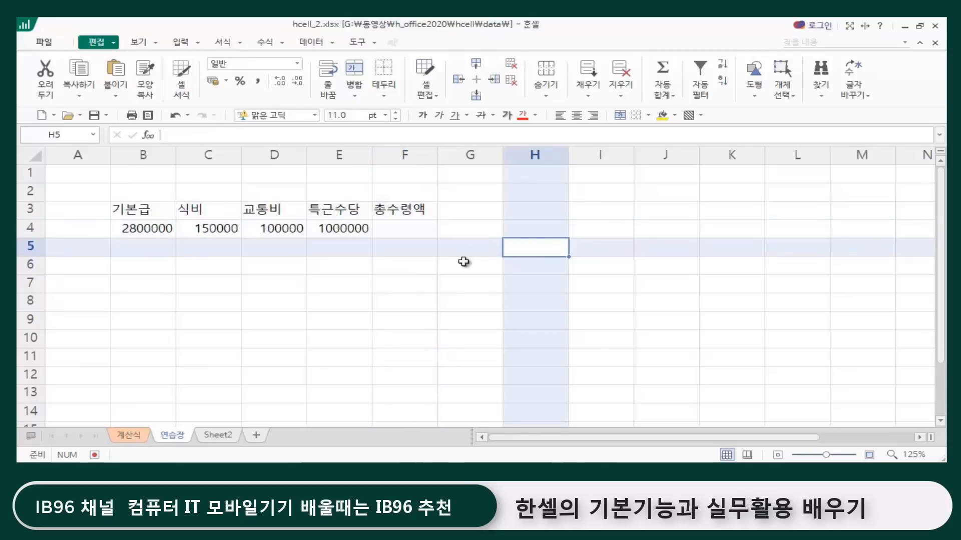
pyautogui.click(414, 209)
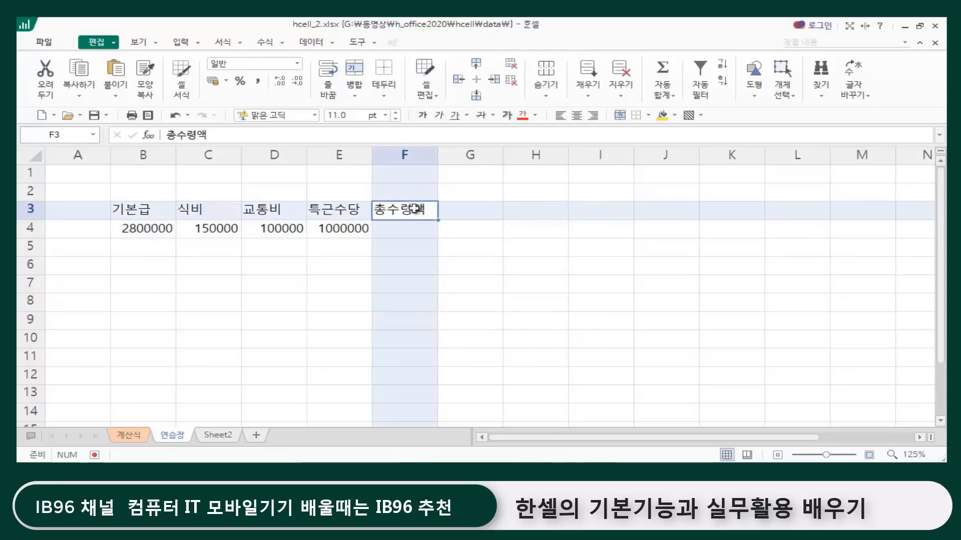
# Step: Add a memo to cell G3 listing the operators +,-,*,/,^ and ( ), replacing the default author text
pyautogui.click(479, 210)
pyautogui.rightClick(479, 210)
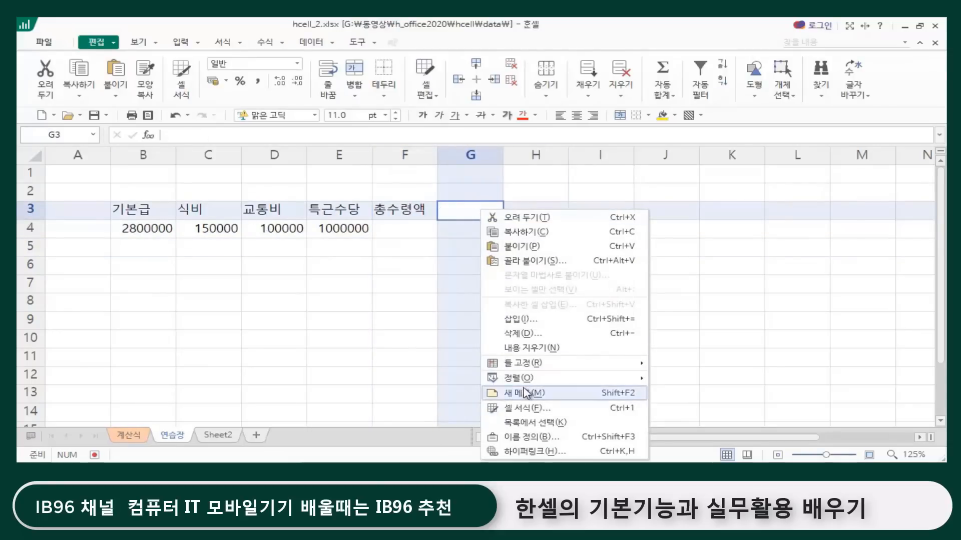
pyautogui.click(536, 394)
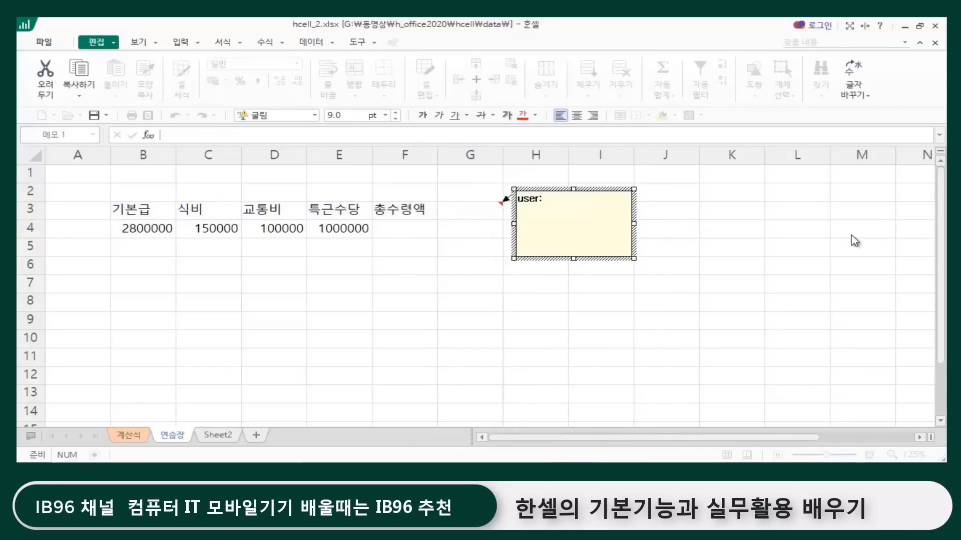
pyautogui.press('BackSpace')
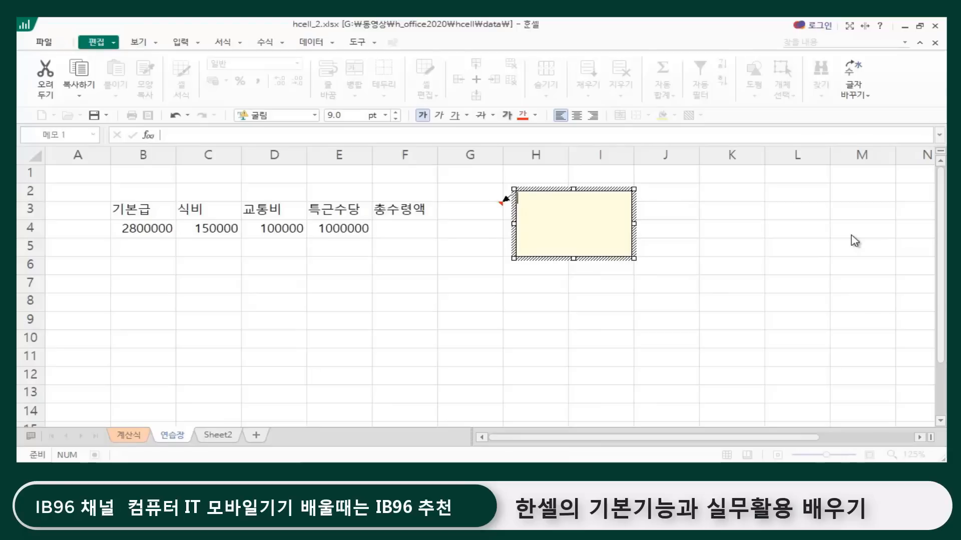
pyautogui.write('+,-,*')
pyautogui.click(469, 215)
pyautogui.click(550, 303)
# Step: View the operator memo attached to cell G3
pyautogui.click(470, 228)
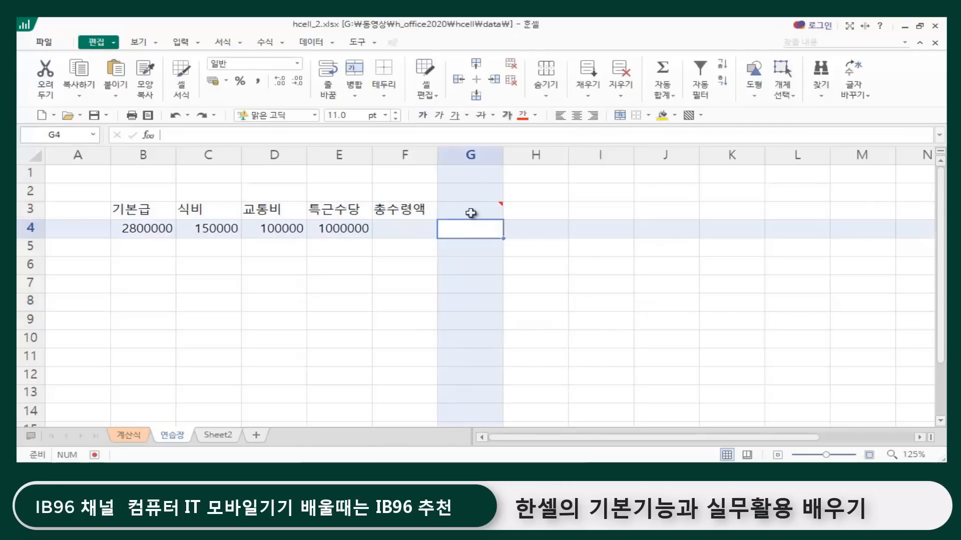
pyautogui.click(468, 211)
pyautogui.click(575, 303)
pyautogui.click(483, 217)
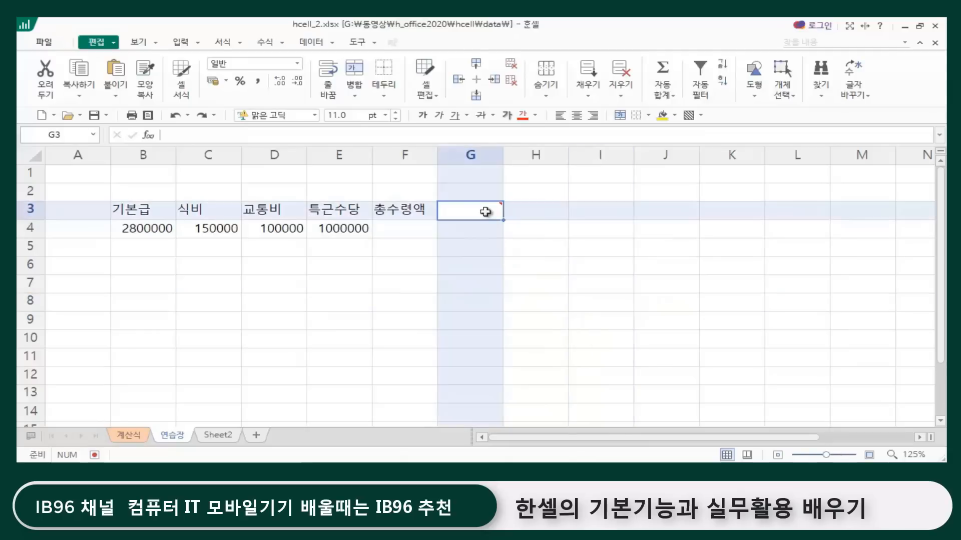
pyautogui.moveTo(479, 213)
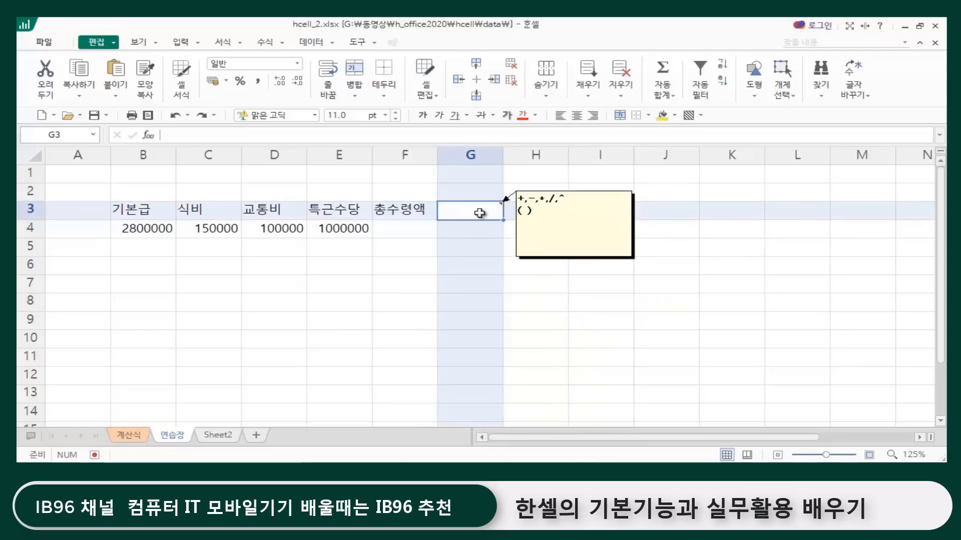
# Step: Keep the memo on cell G3 permanently displayed
pyautogui.rightClick(481, 218)
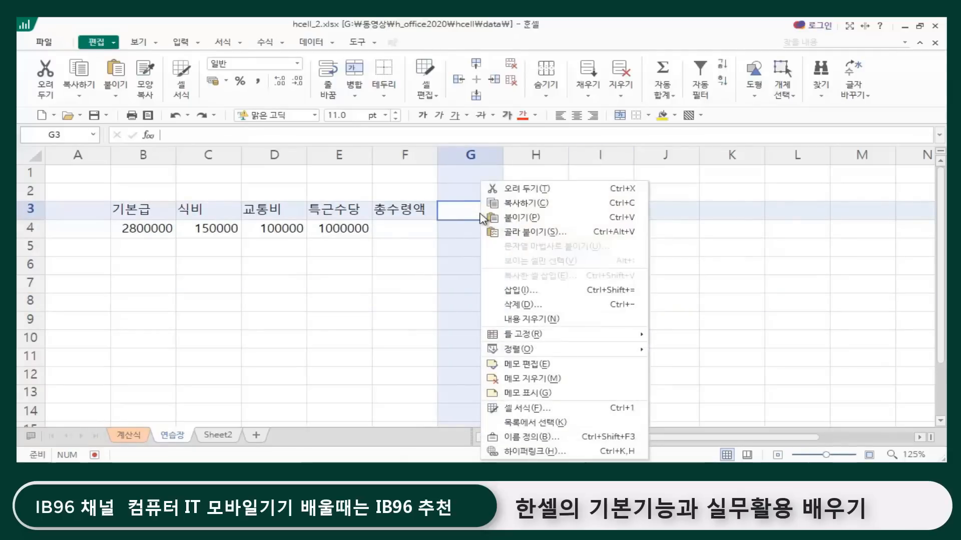
pyautogui.click(536, 393)
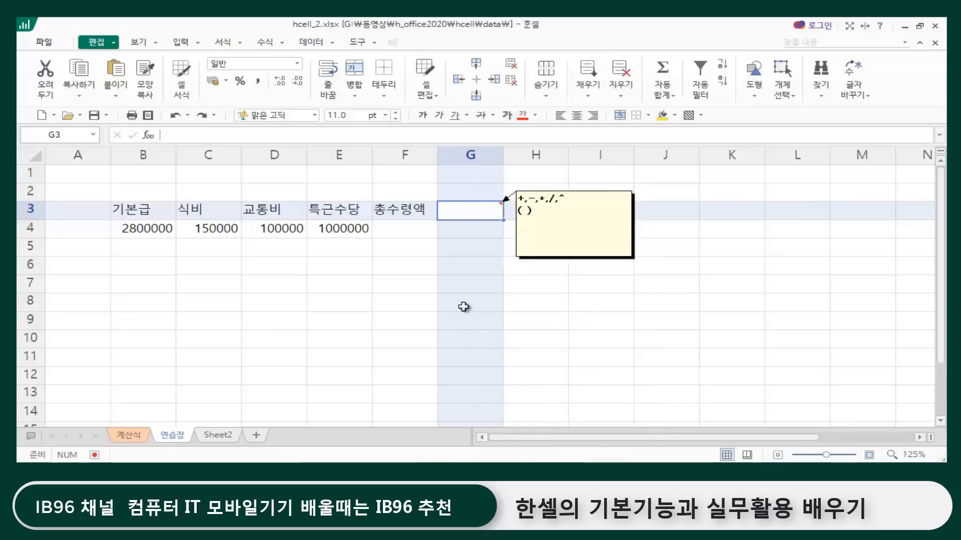
pyautogui.click(591, 303)
pyautogui.click(465, 216)
pyautogui.rightClick(474, 208)
pyautogui.click(681, 339)
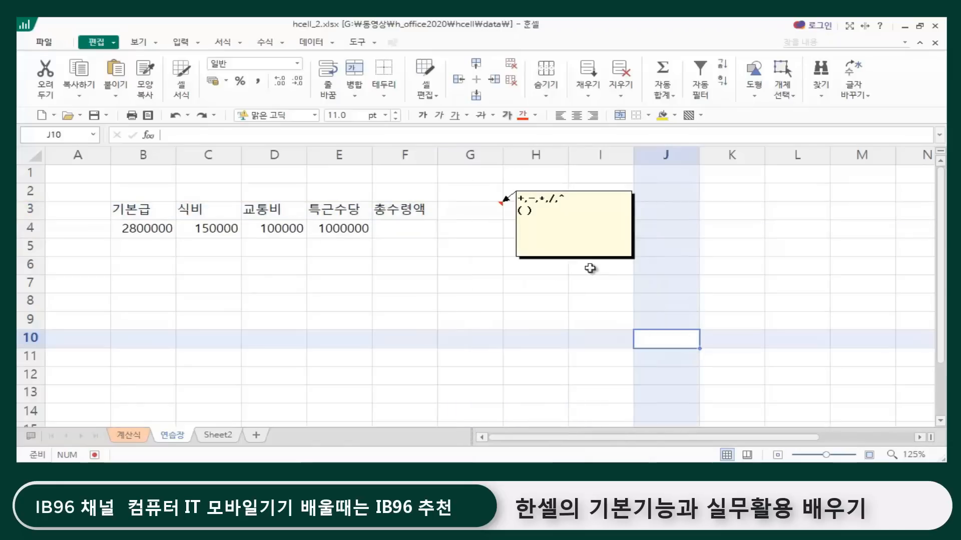
pyautogui.click(590, 260)
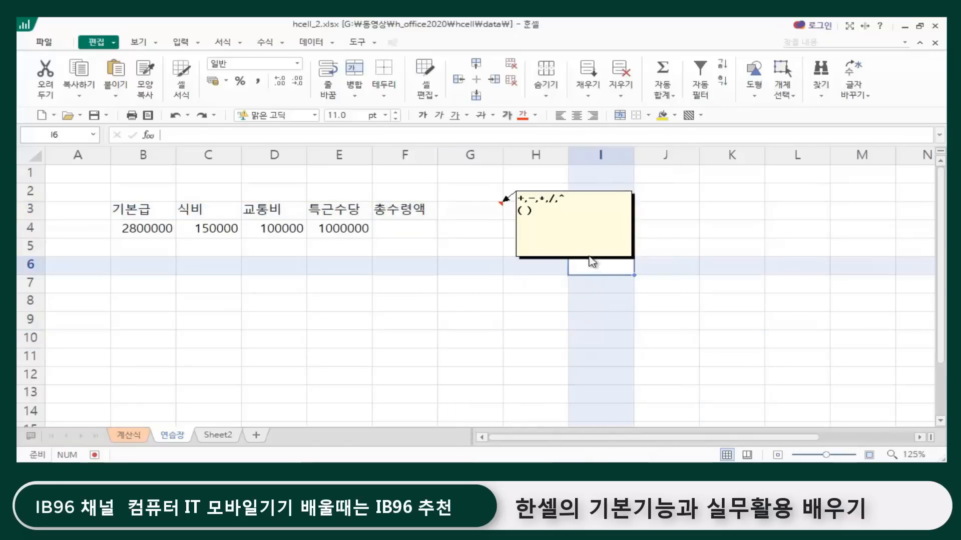
# Step: Delete the memo from cell G3
pyautogui.click(457, 208)
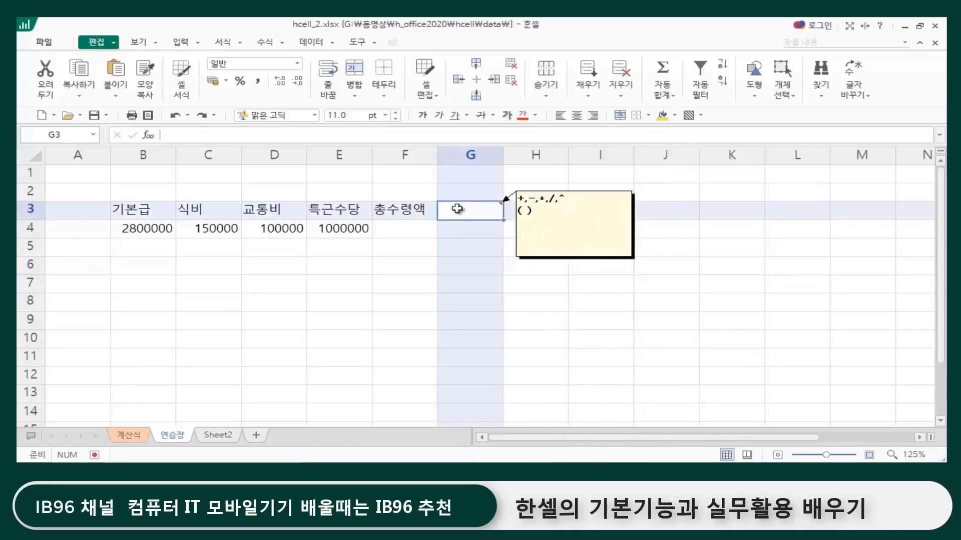
pyautogui.rightClick(457, 209)
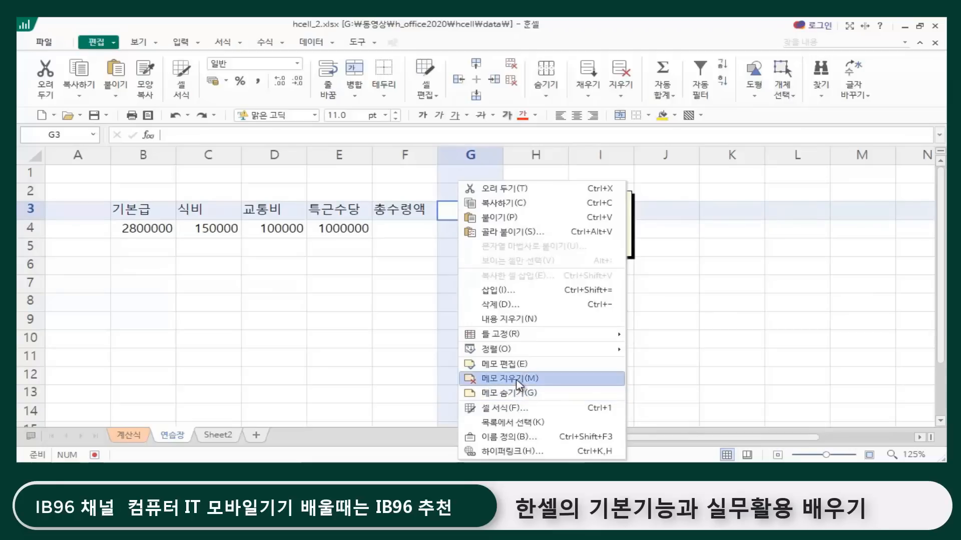
pyautogui.click(517, 380)
pyautogui.click(622, 362)
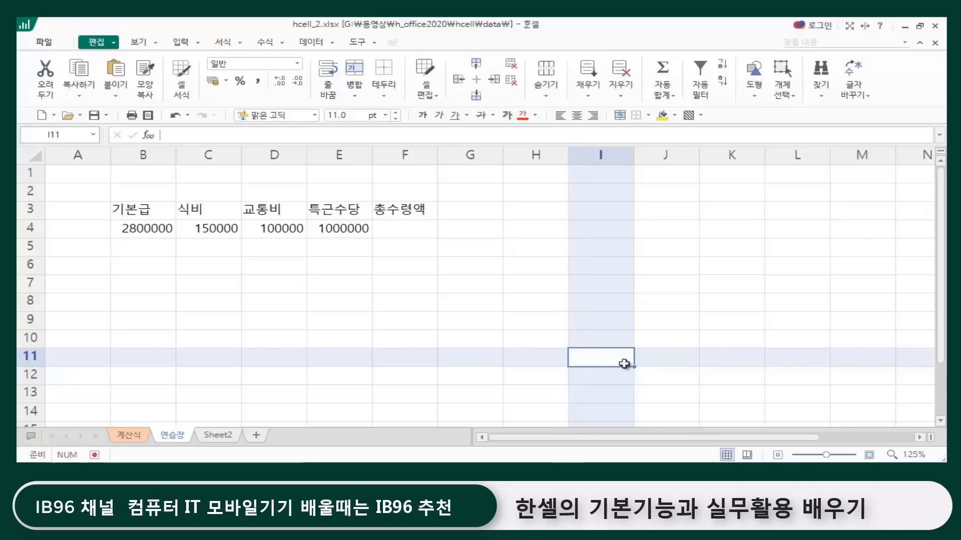
# Step: Switch to the 계산식 sheet and bring up its item table from row 1
pyautogui.click(286, 361)
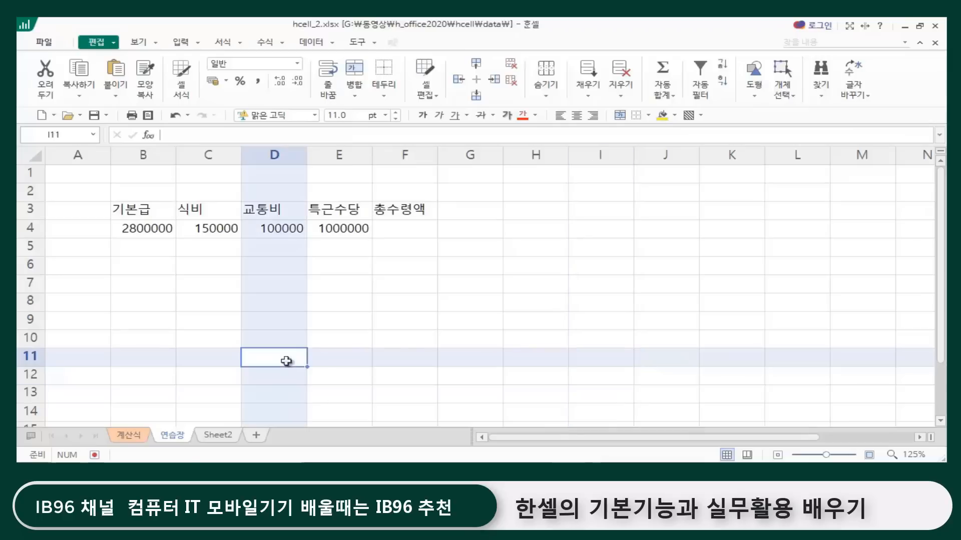
pyautogui.click(128, 436)
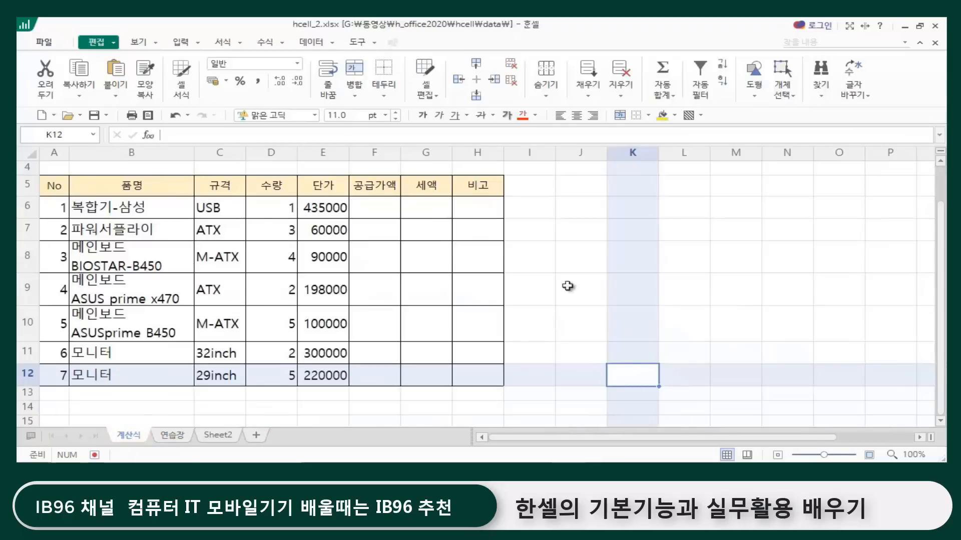
pyautogui.click(568, 267)
pyautogui.click(242, 408)
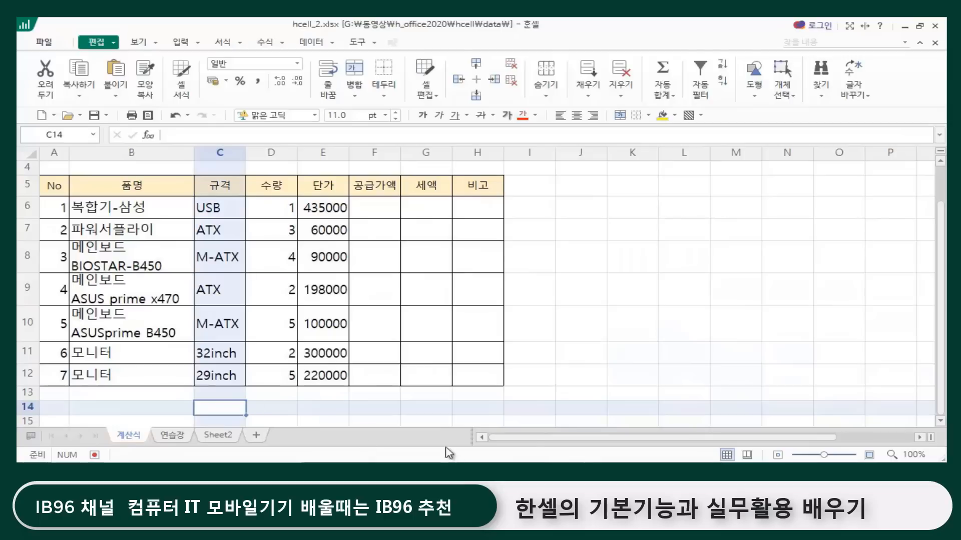
pyautogui.click(679, 247)
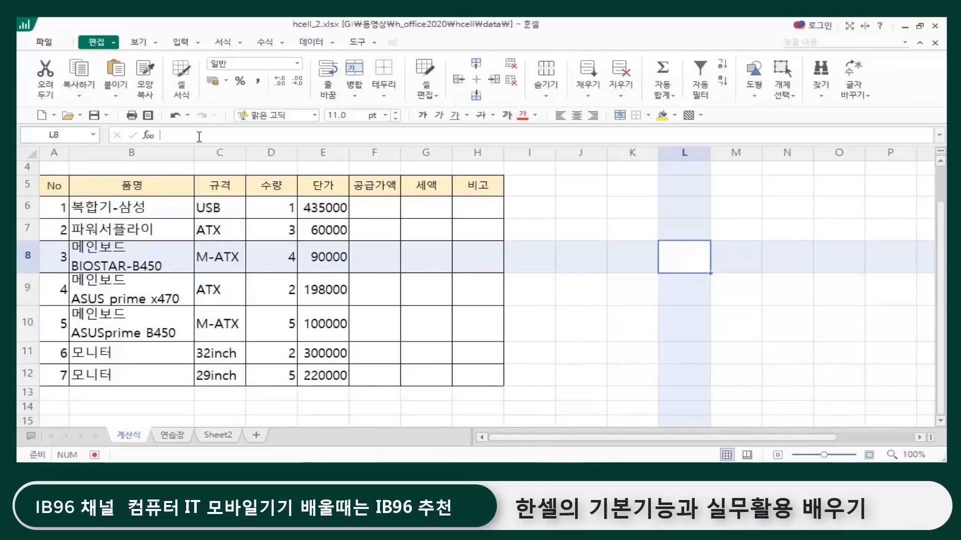
pyautogui.scroll(1, 178, 191)
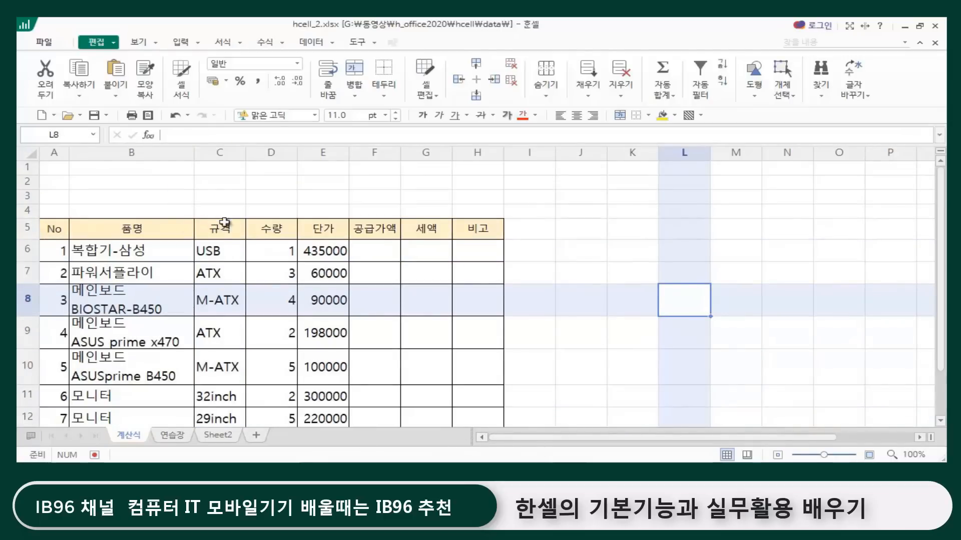
pyautogui.click(656, 320)
# Step: Examine the 수량 and 단가 values in row 6 that make up the 공급가액
pyautogui.click(282, 251)
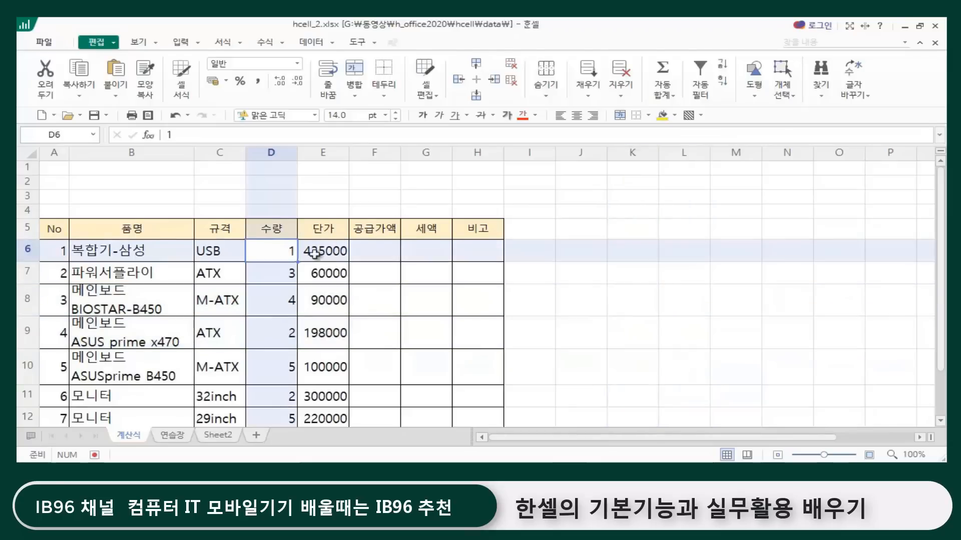
pyautogui.click(326, 256)
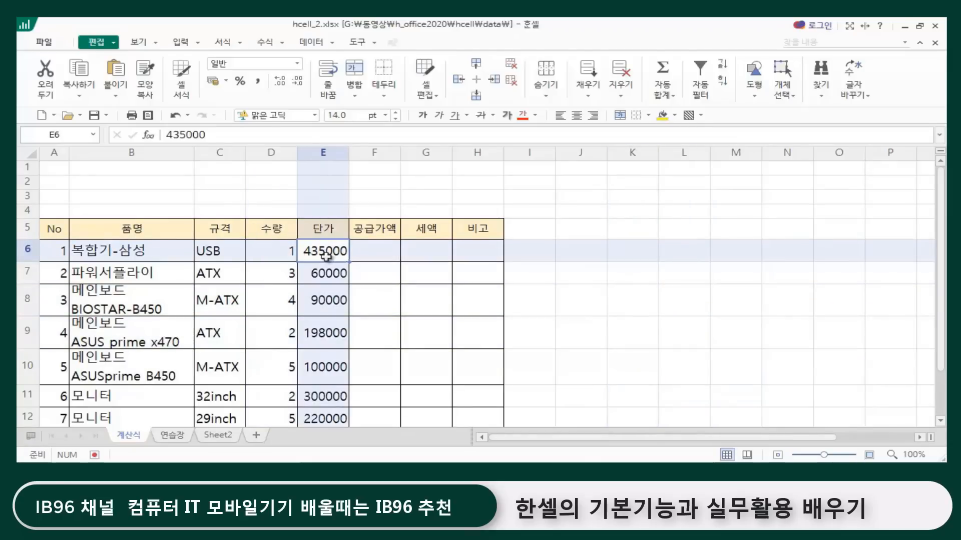
pyautogui.click(271, 250)
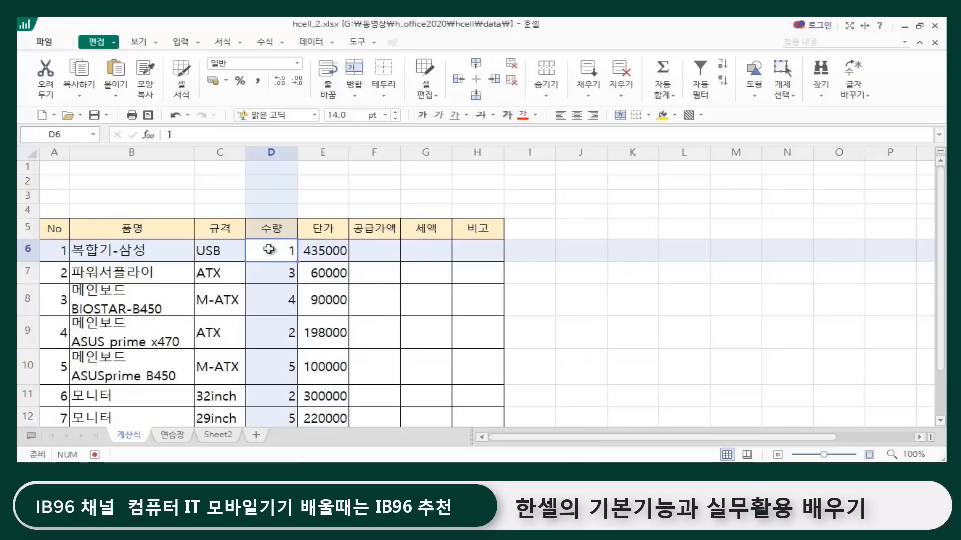
pyautogui.click(325, 249)
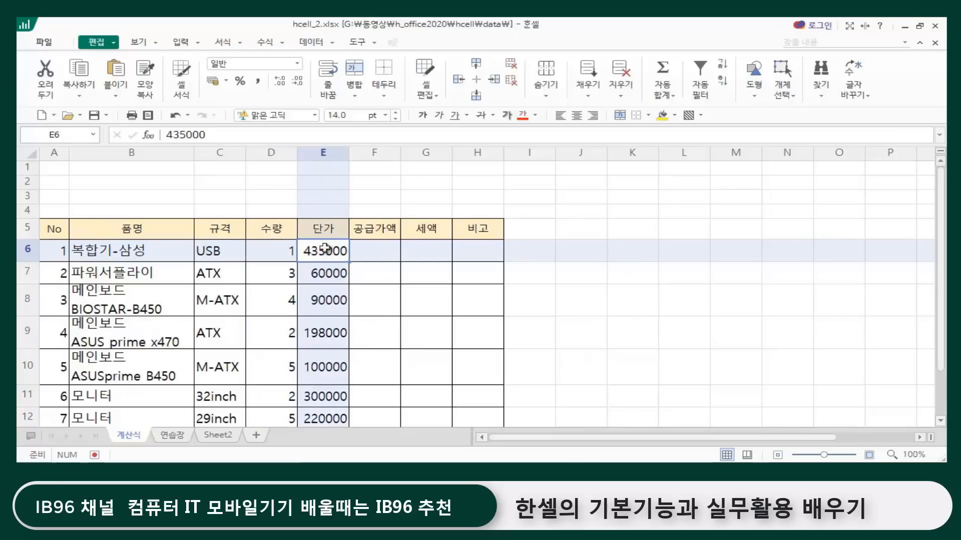
pyautogui.click(279, 251)
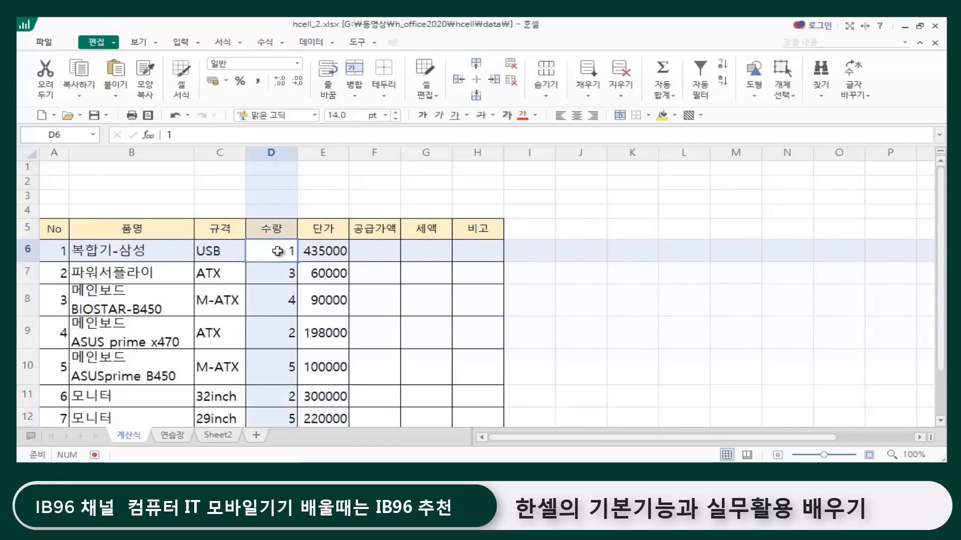
pyautogui.click(369, 250)
pyautogui.click(280, 256)
pyautogui.click(321, 252)
pyautogui.click(379, 251)
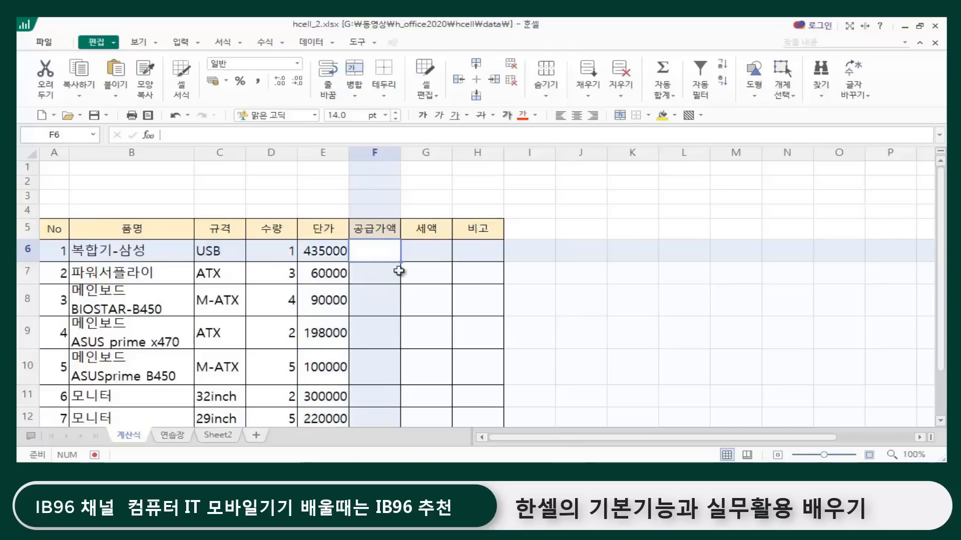
# Step: Calculate the 공급가액 in cell F6 by multiplying 수량 by 단가 with the formula =D6*E6
pyautogui.click(640, 294)
pyautogui.click(370, 251)
pyautogui.click(870, 457)
pyautogui.click(871, 456)
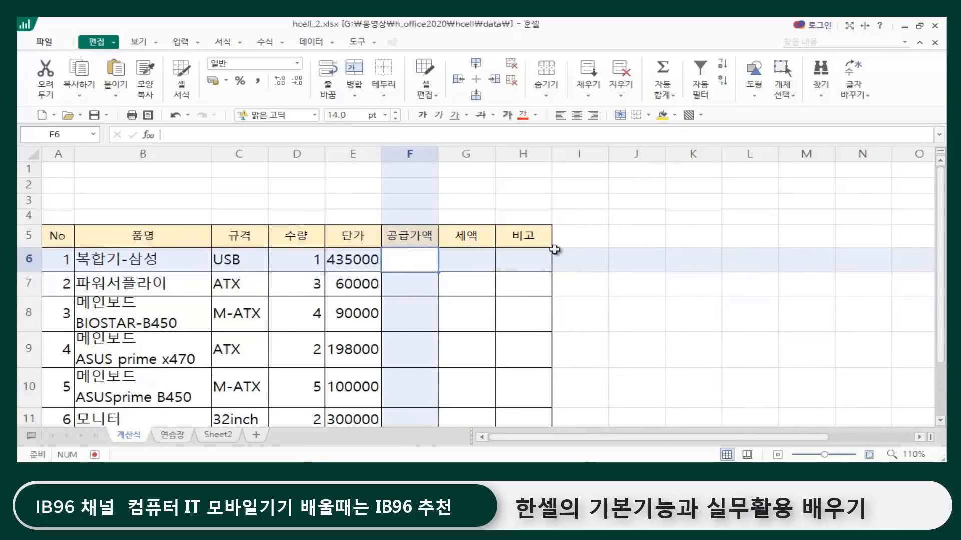
pyautogui.write('=')
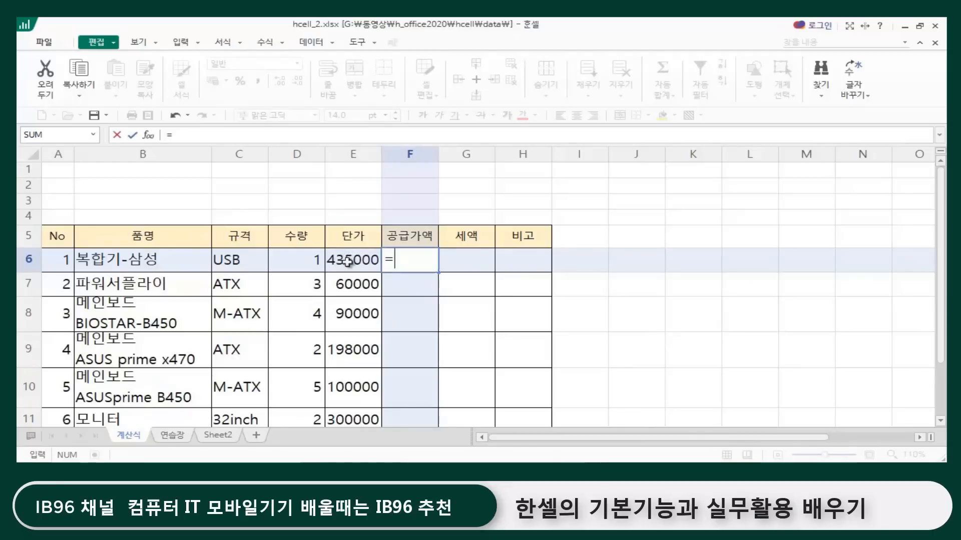
pyautogui.click(302, 259)
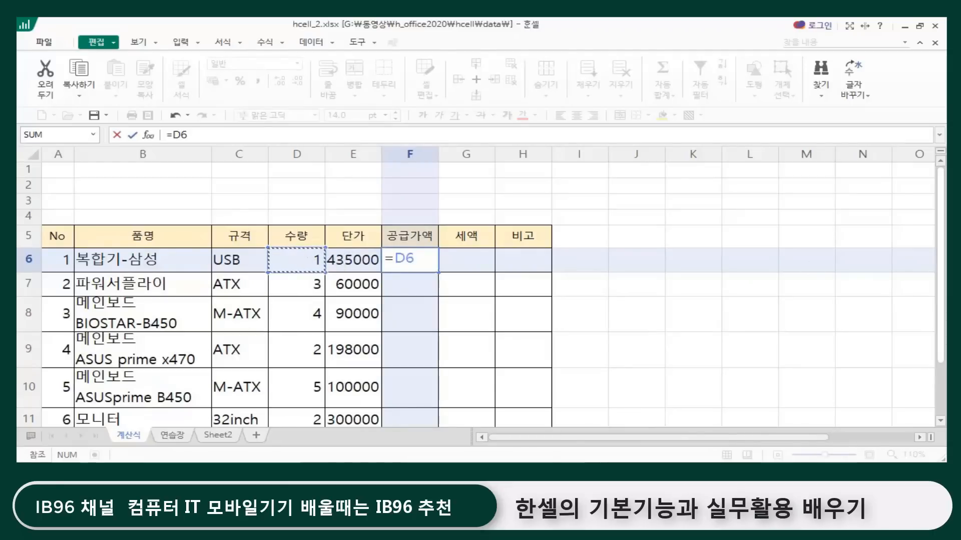
pyautogui.write('*')
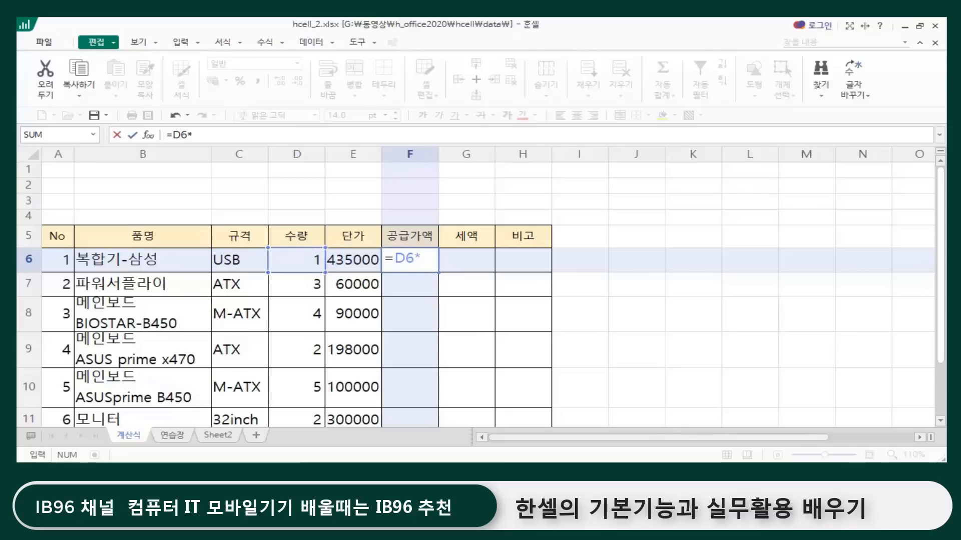
pyautogui.click(356, 260)
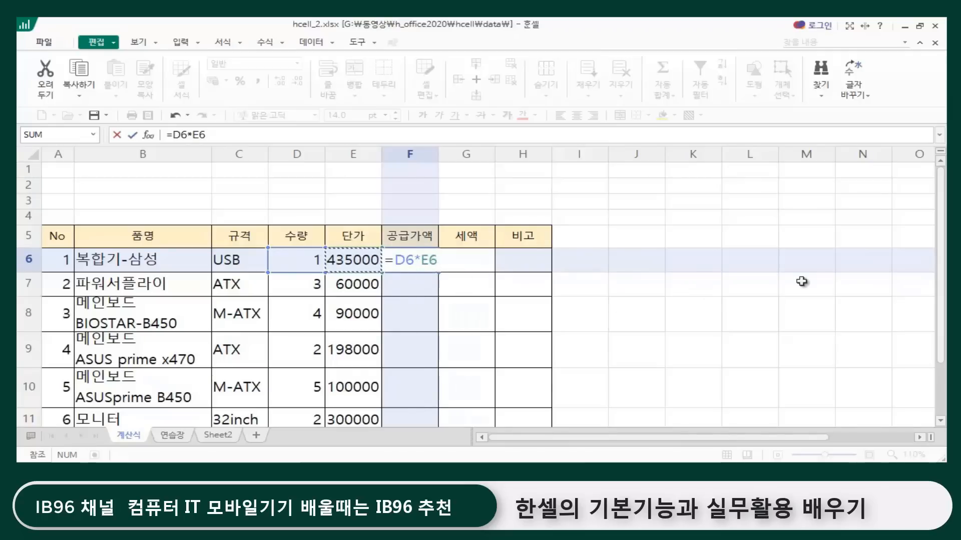
pyautogui.press('Return')
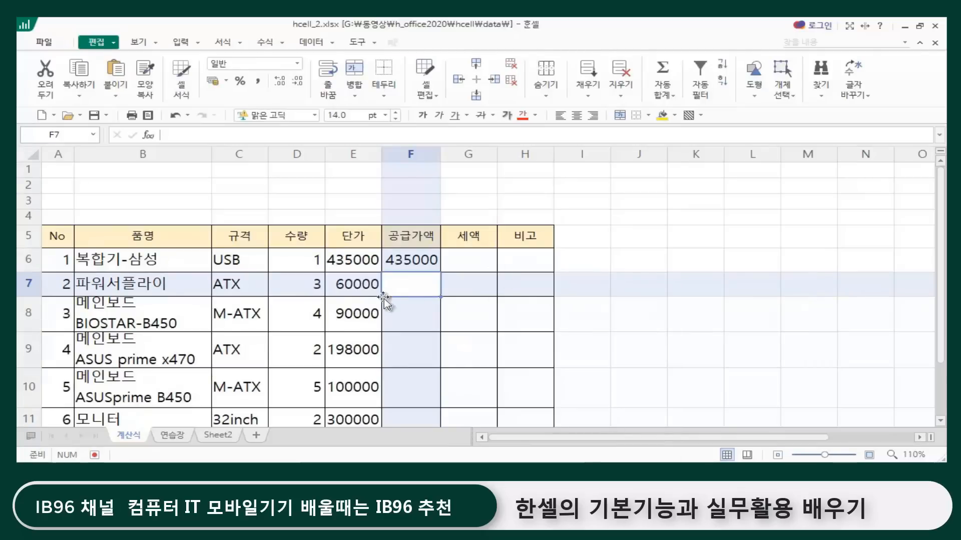
# Step: Examine the formula in F6 and the 수량 and 단가 values in rows 7 and 8 for the remaining 공급가액 cells
pyautogui.click(410, 261)
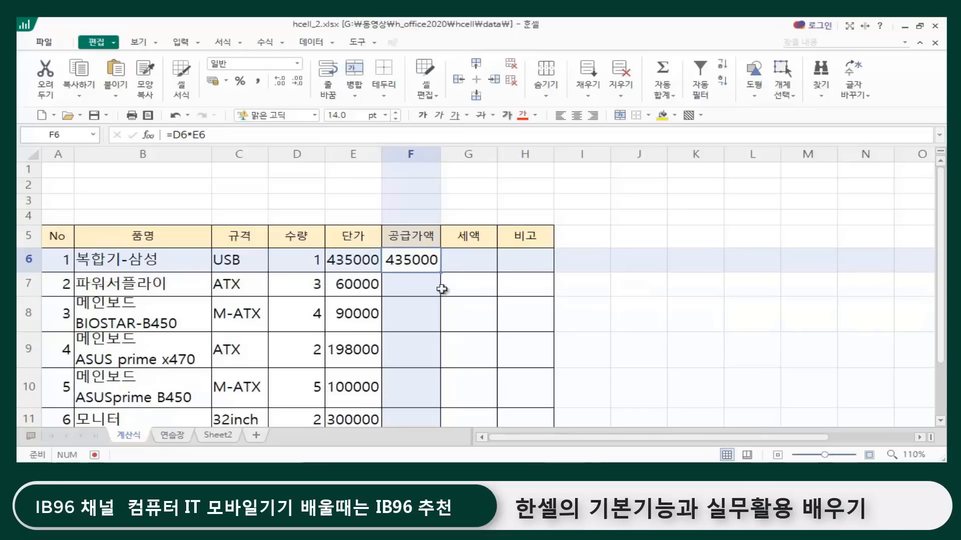
pyautogui.click(411, 284)
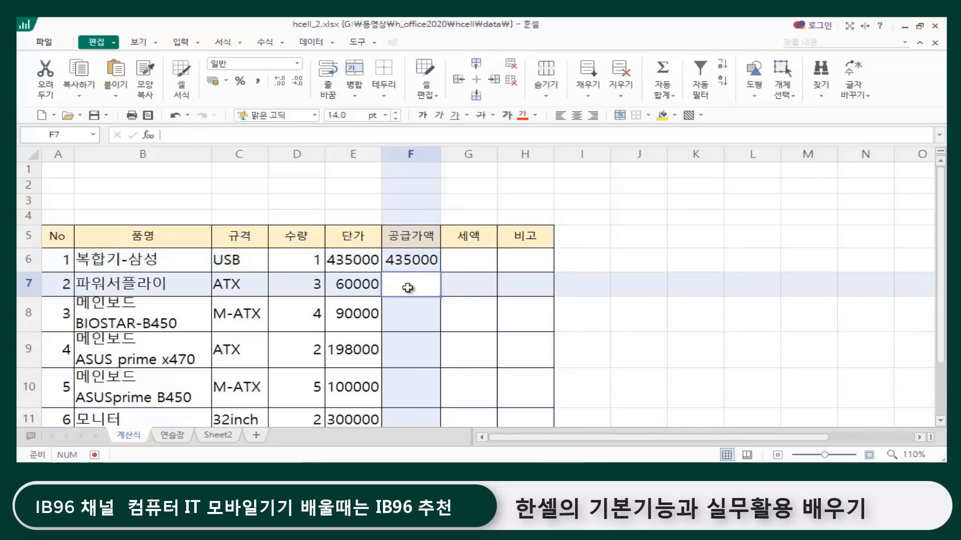
pyautogui.click(297, 281)
pyautogui.click(346, 283)
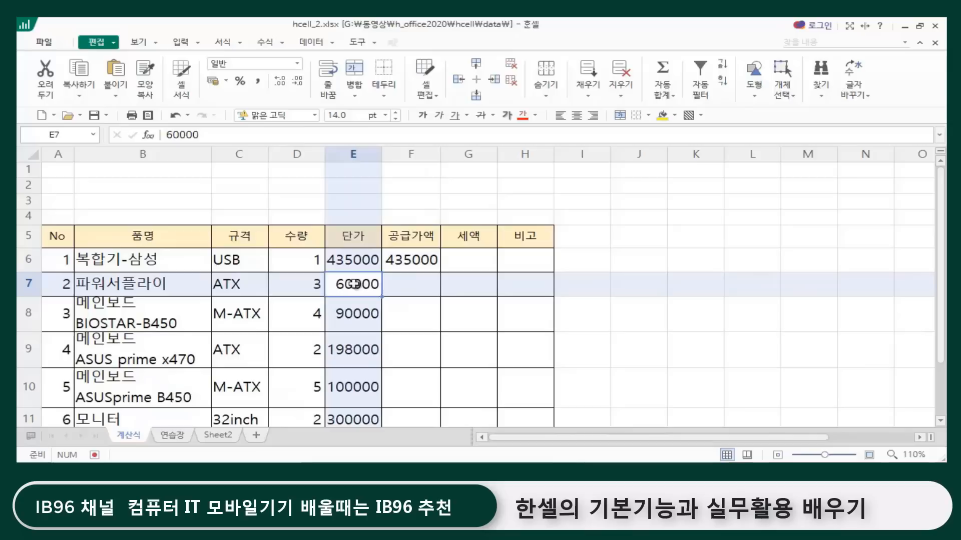
pyautogui.click(417, 289)
pyautogui.click(410, 311)
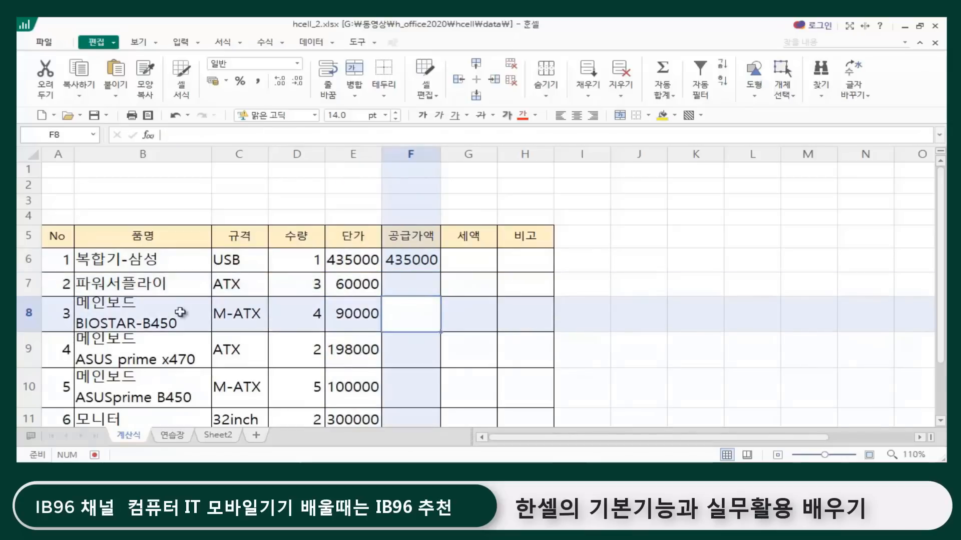
pyautogui.click(299, 315)
pyautogui.click(350, 313)
pyautogui.click(406, 313)
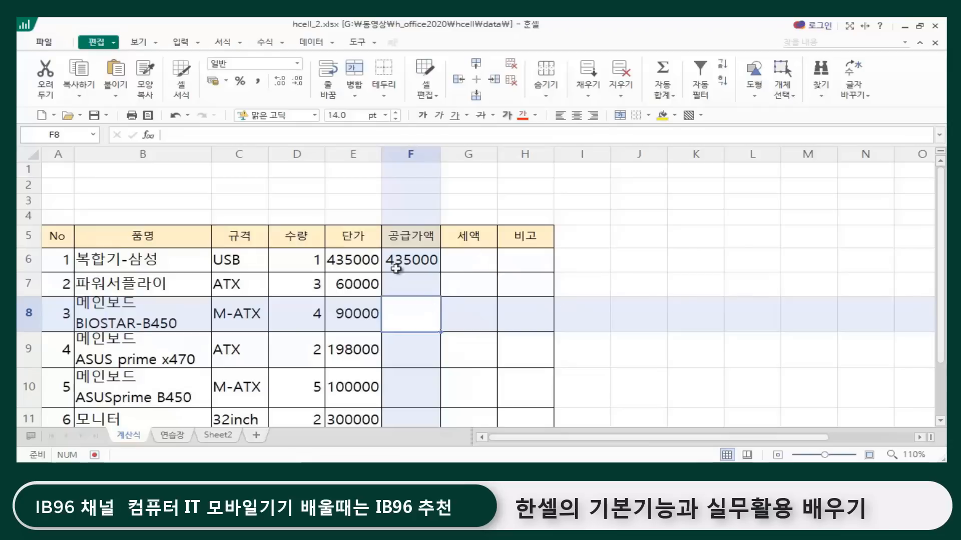
pyautogui.click(418, 263)
pyautogui.click(411, 283)
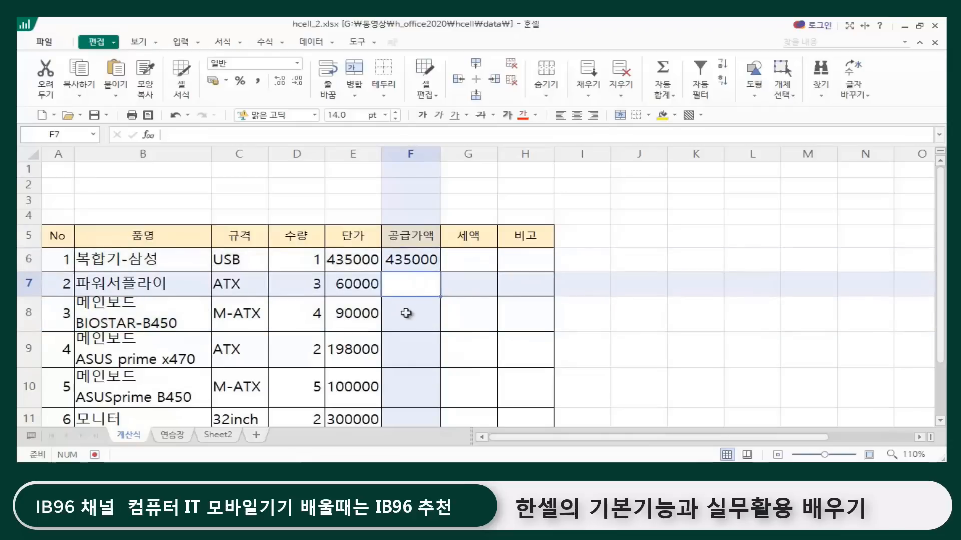
pyautogui.click(406, 313)
pyautogui.click(397, 358)
pyautogui.click(403, 392)
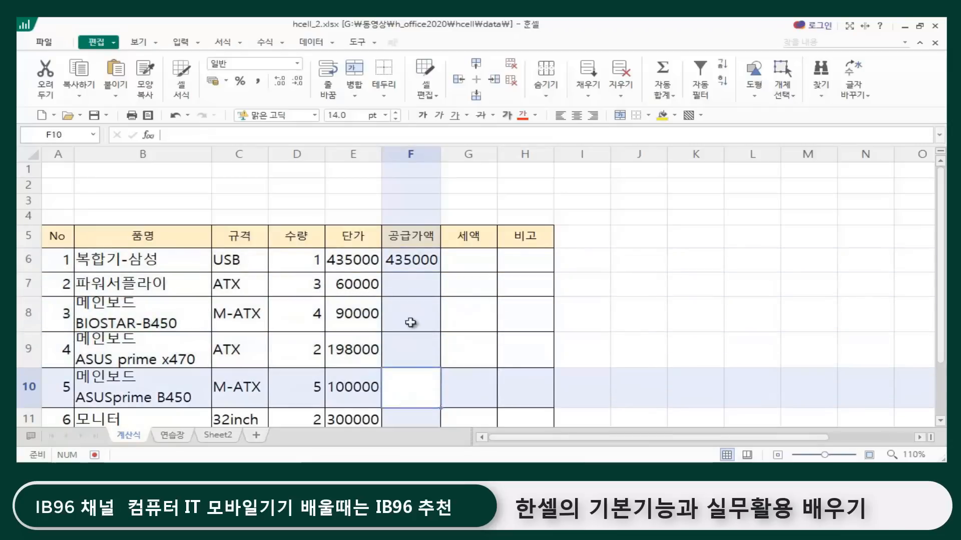
# Step: Copy the 공급가액 formula from F6 down through F12 with the fill handle
pyautogui.click(420, 263)
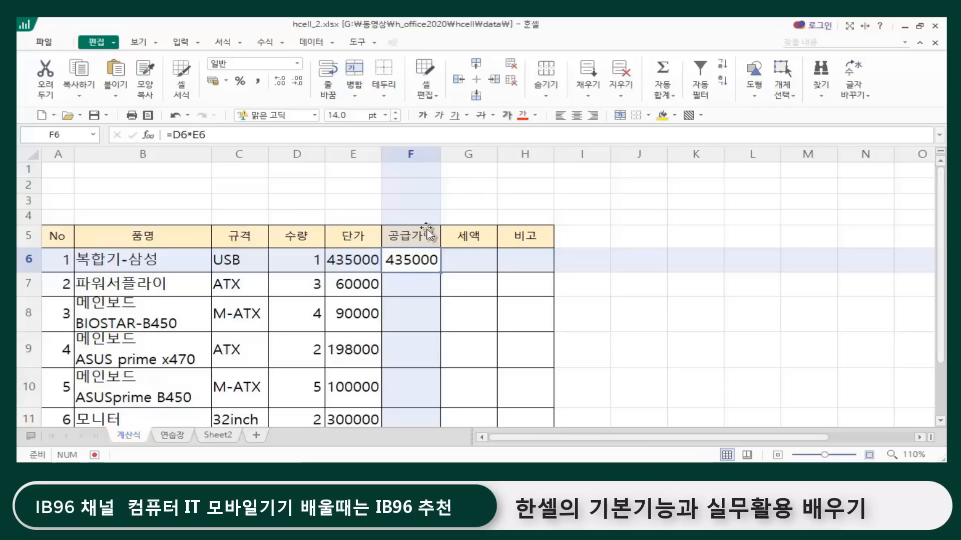
pyautogui.scroll(-2, 420, 270)
pyautogui.scroll(1, 412, 280)
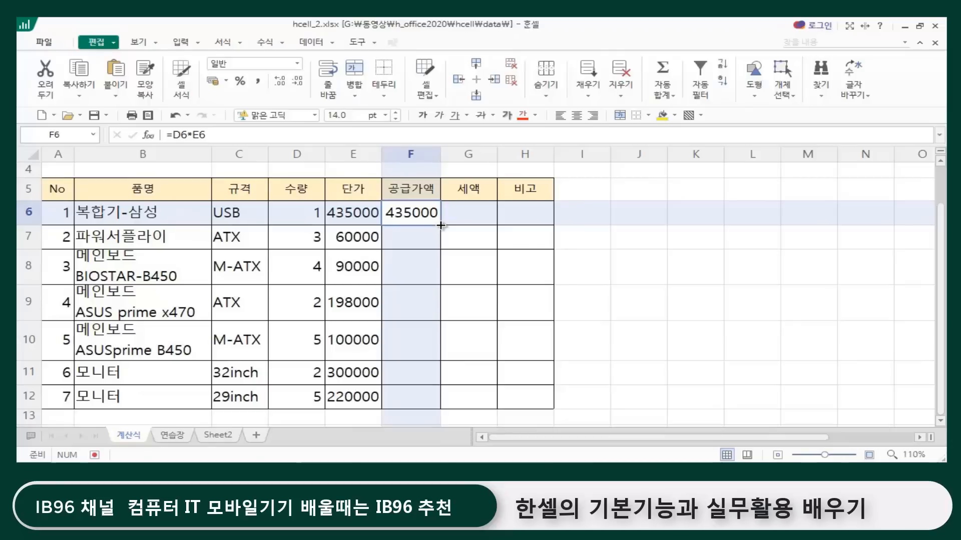
pyautogui.moveTo(440, 226); pyautogui.dragTo(416, 403)
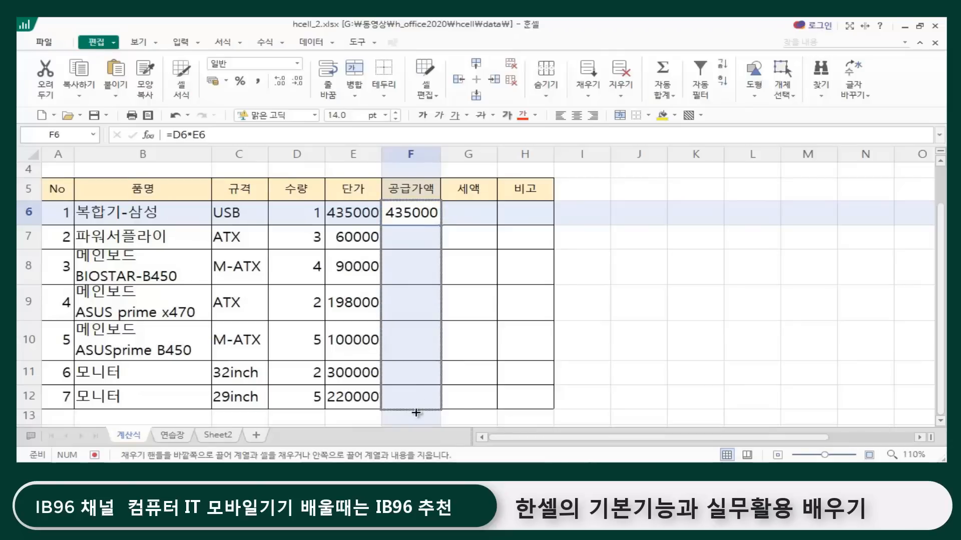
pyautogui.moveTo(415, 412); pyautogui.dragTo(400, 413)
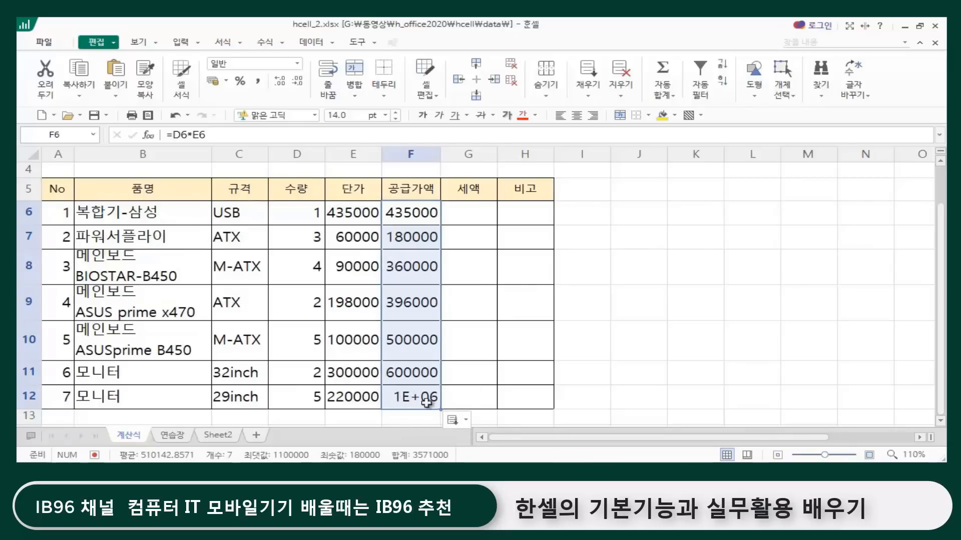
# Step: Widen column F slightly so the 공급가액 amount in F12 displays in full
pyautogui.click(419, 399)
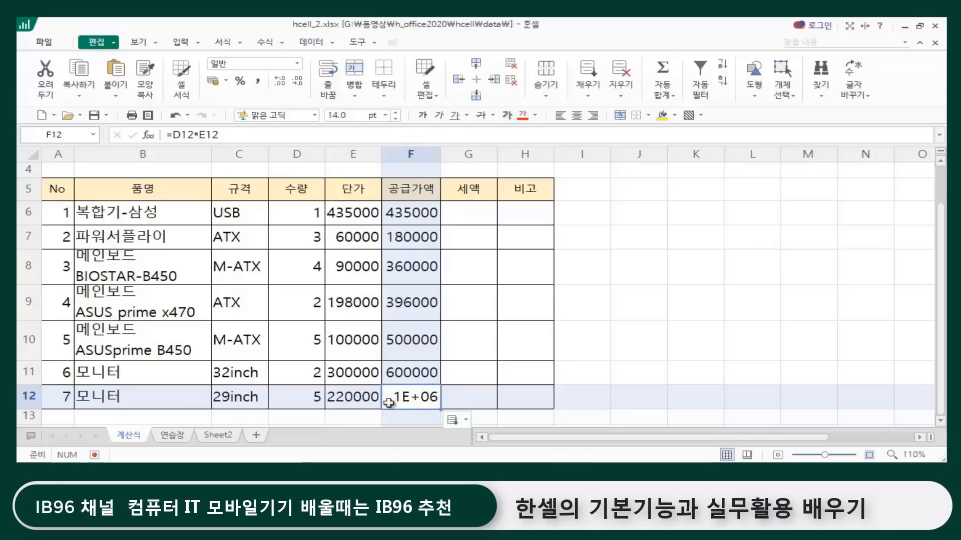
pyautogui.click(613, 344)
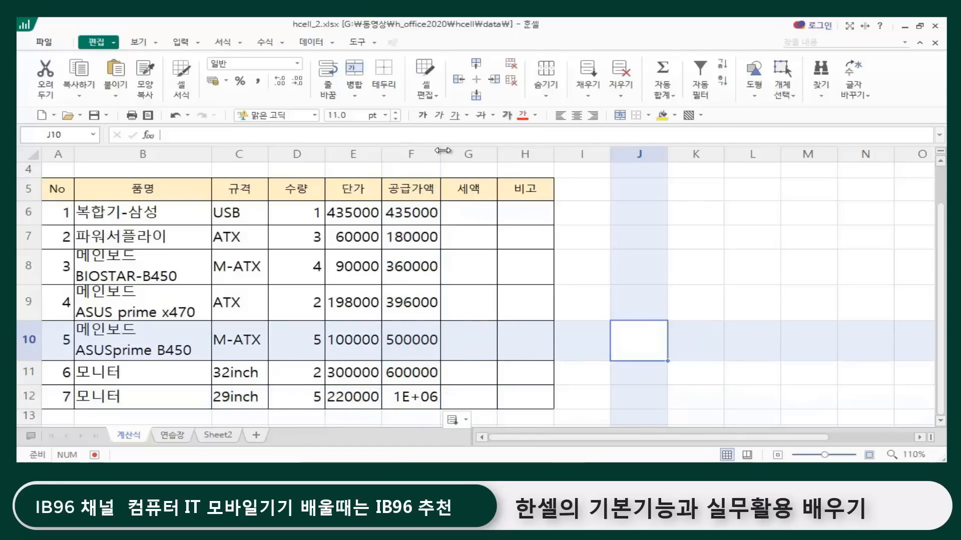
pyautogui.moveTo(442, 153); pyautogui.dragTo(452, 153)
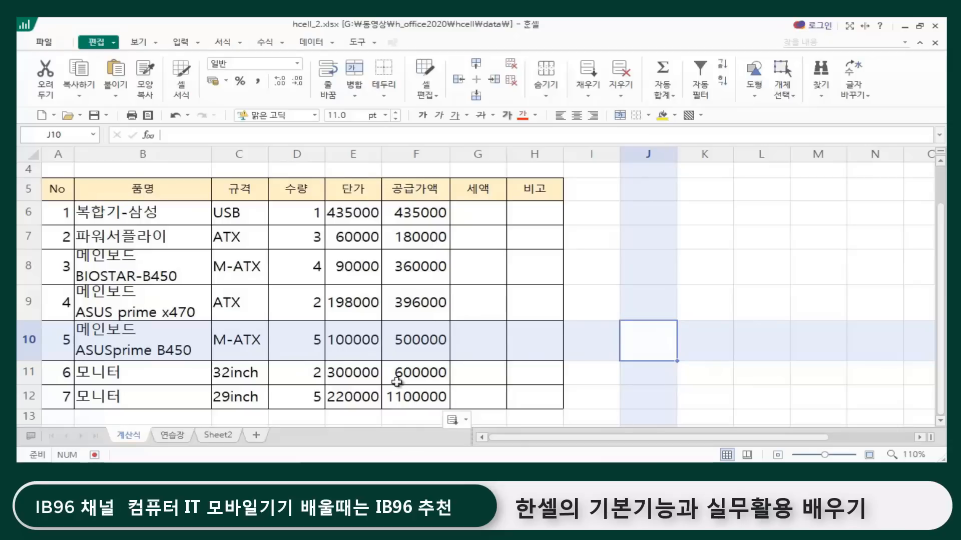
pyautogui.click(589, 277)
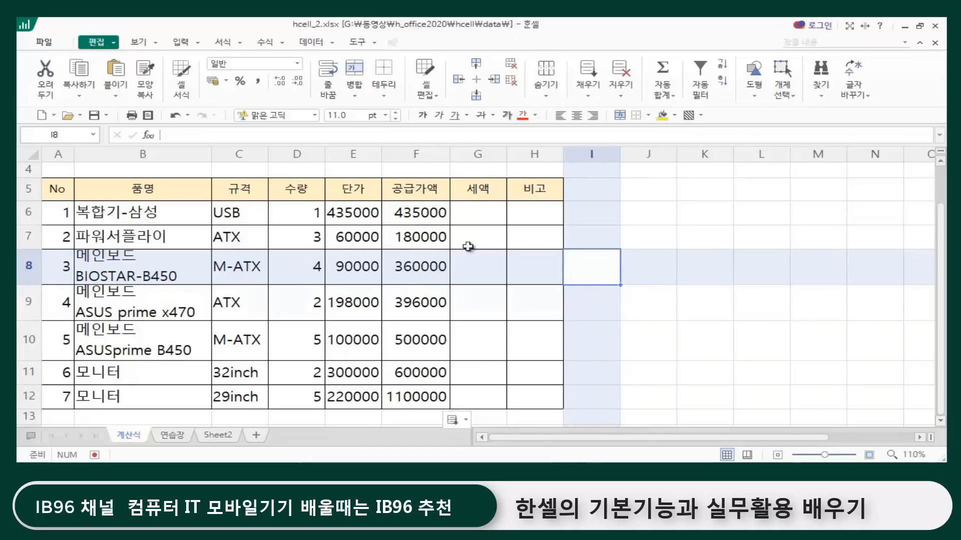
# Step: Clear the copied 공급가액 formulas from F7:F12, keeping the one in F6
pyautogui.click(423, 210)
pyautogui.click(426, 239)
pyautogui.click(432, 215)
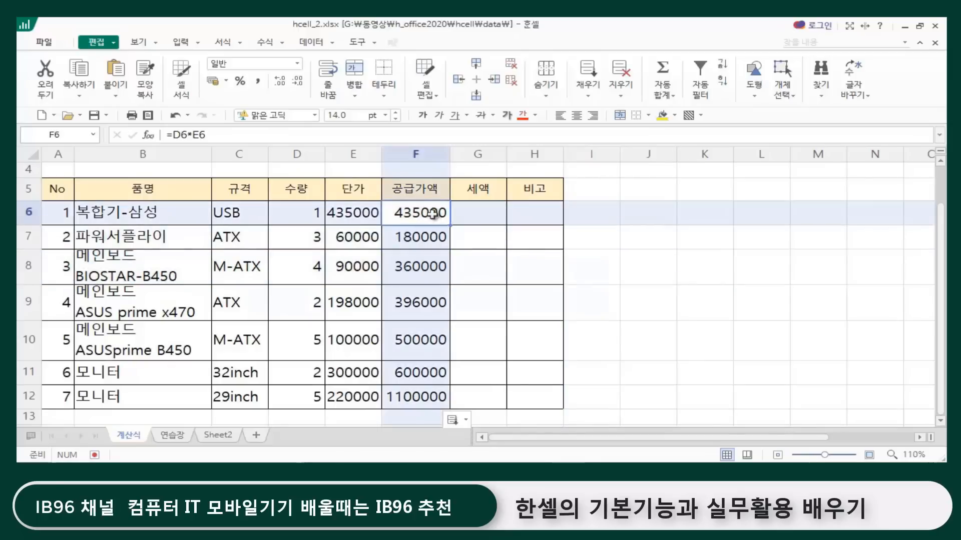
pyautogui.click(684, 340)
pyautogui.moveTo(423, 235); pyautogui.dragTo(438, 398)
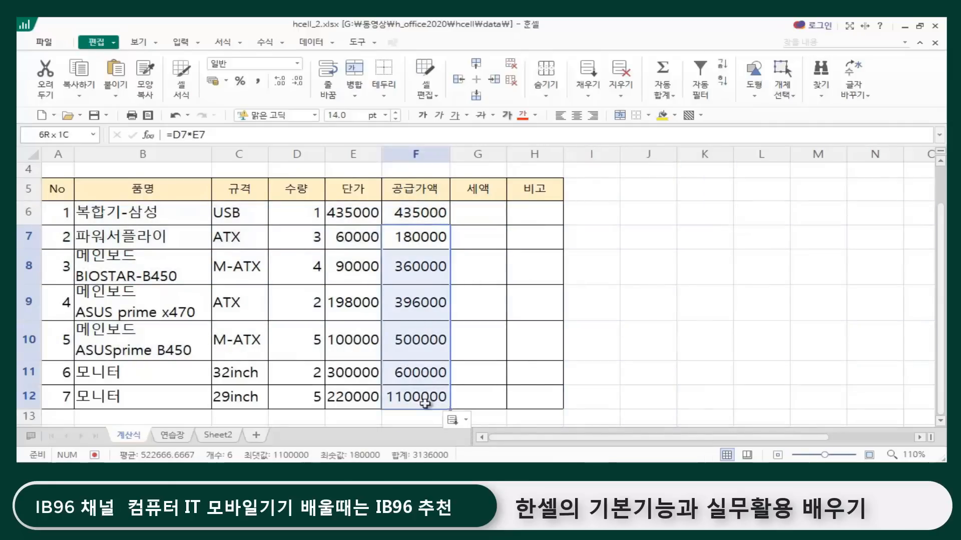
pyautogui.press('Delete')
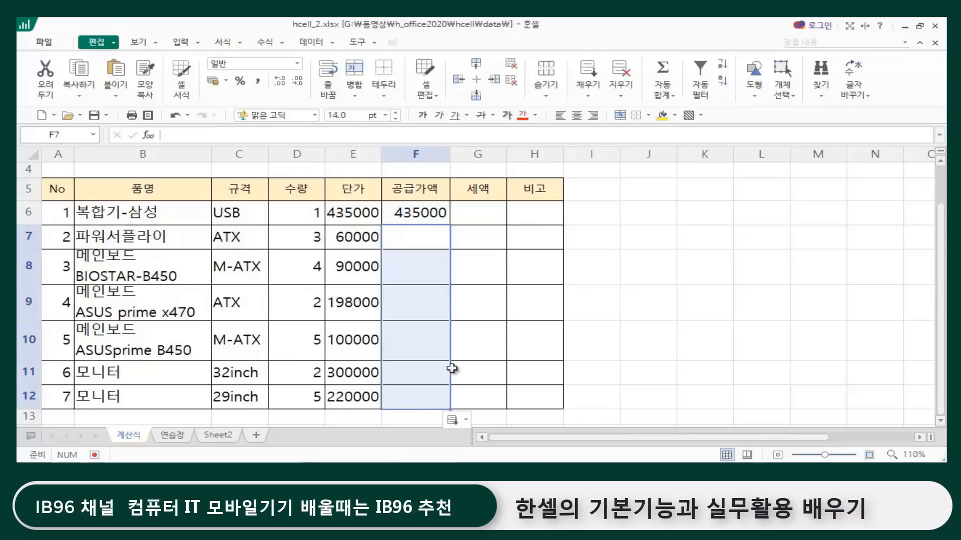
pyautogui.click(648, 318)
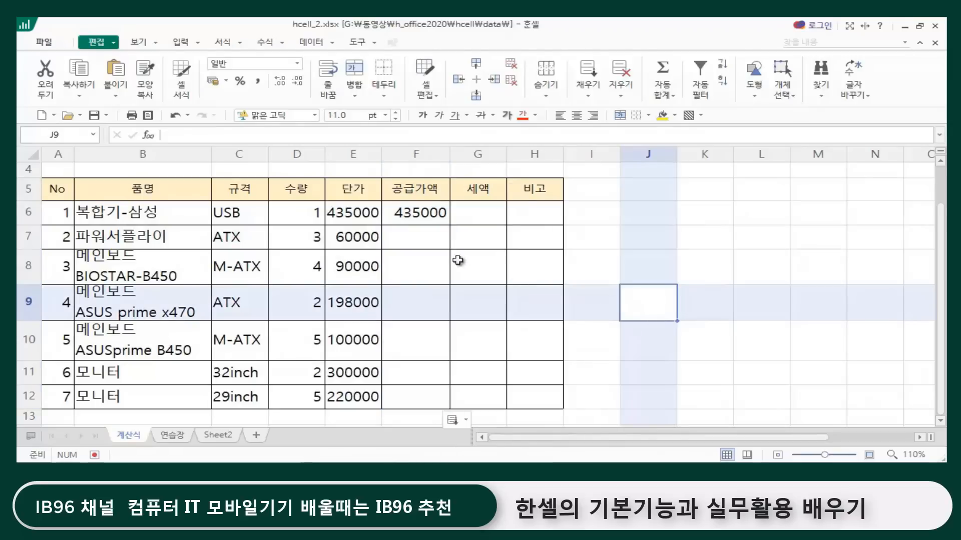
# Step: Autofill the F6 formula down to the table's last row, F12, in one go
pyautogui.click(422, 212)
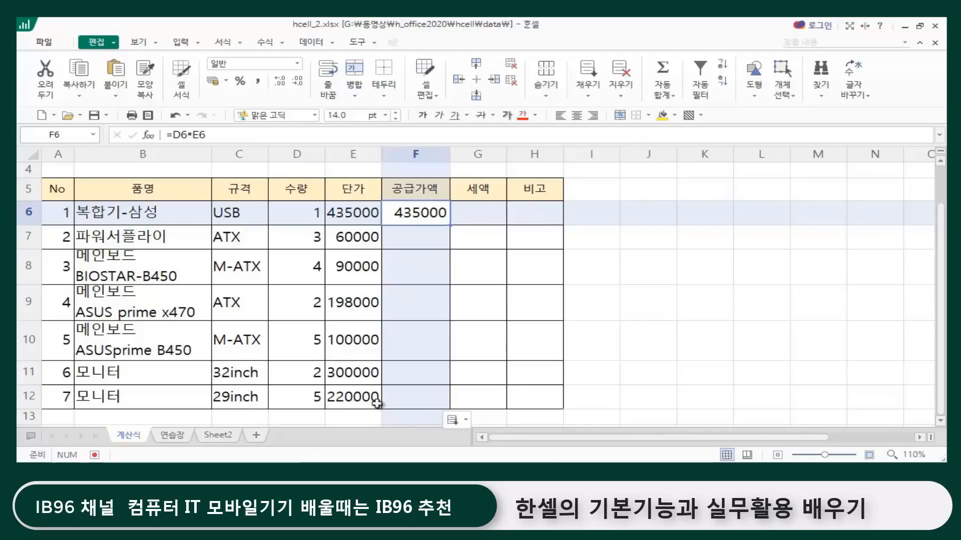
pyautogui.doubleClick(449, 225)
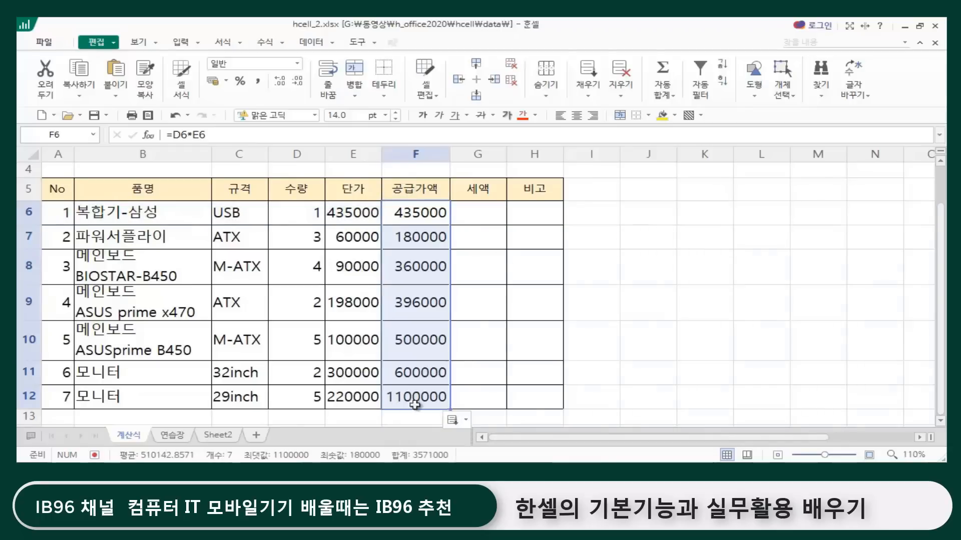
pyautogui.click(719, 356)
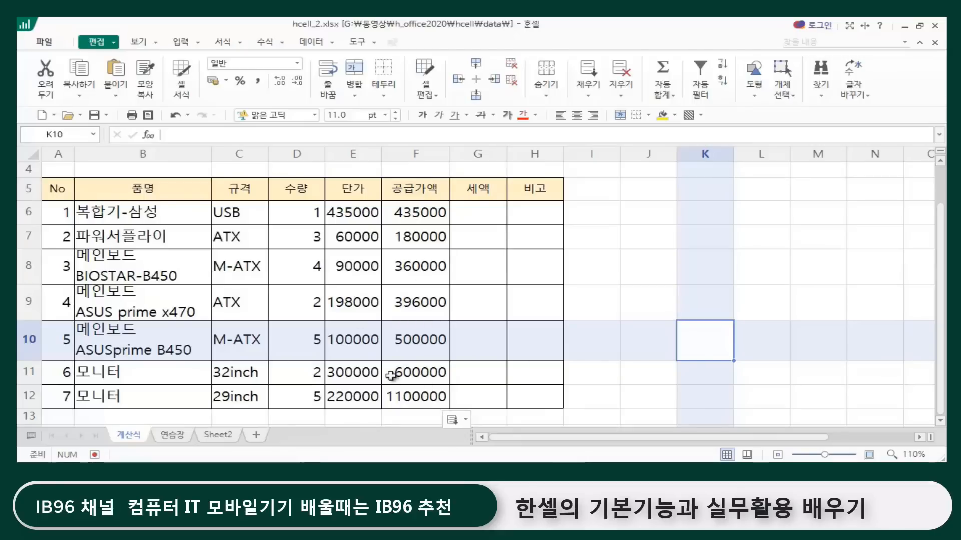
# Step: Examine the filled 공급가액 formulas in column F to see how their cell references change from row to row
pyautogui.click(625, 278)
pyautogui.click(640, 346)
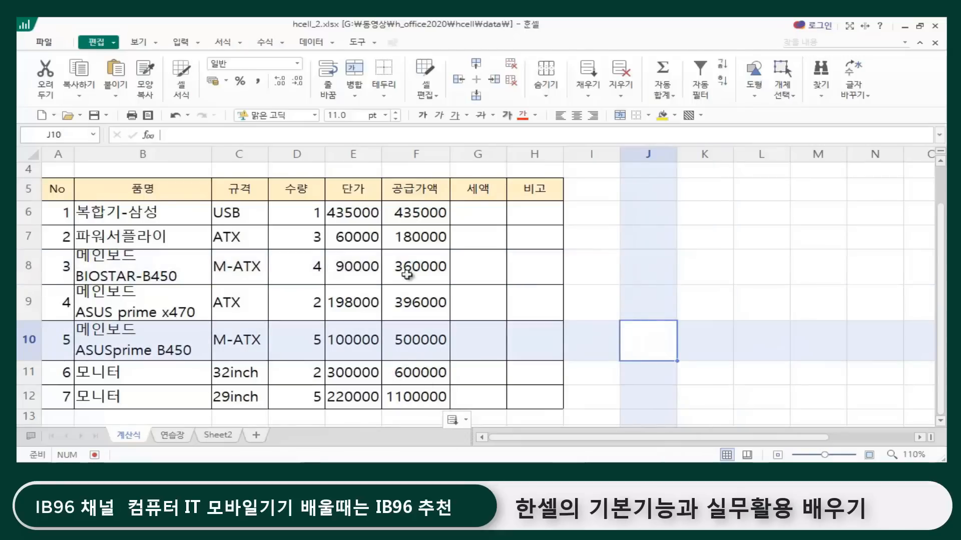
pyautogui.click(407, 275)
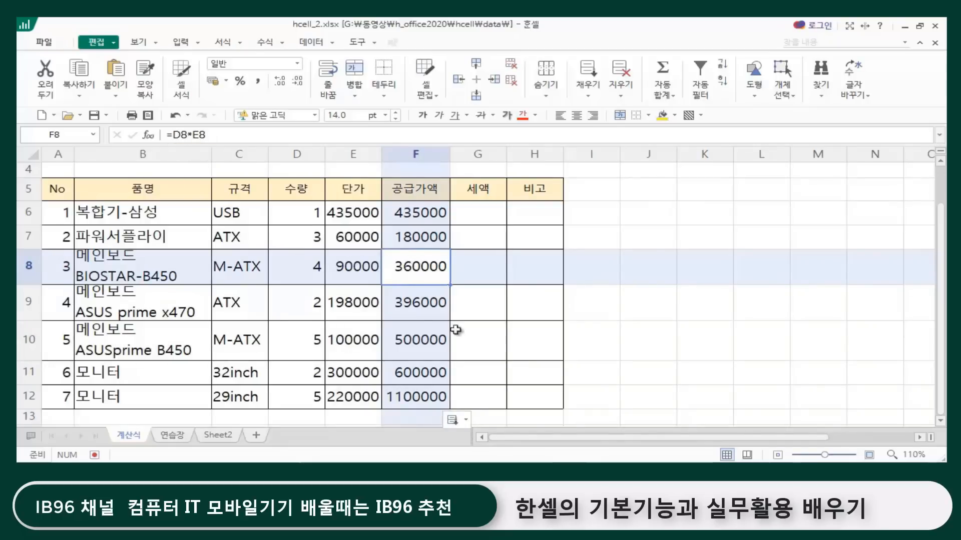
pyautogui.click(400, 305)
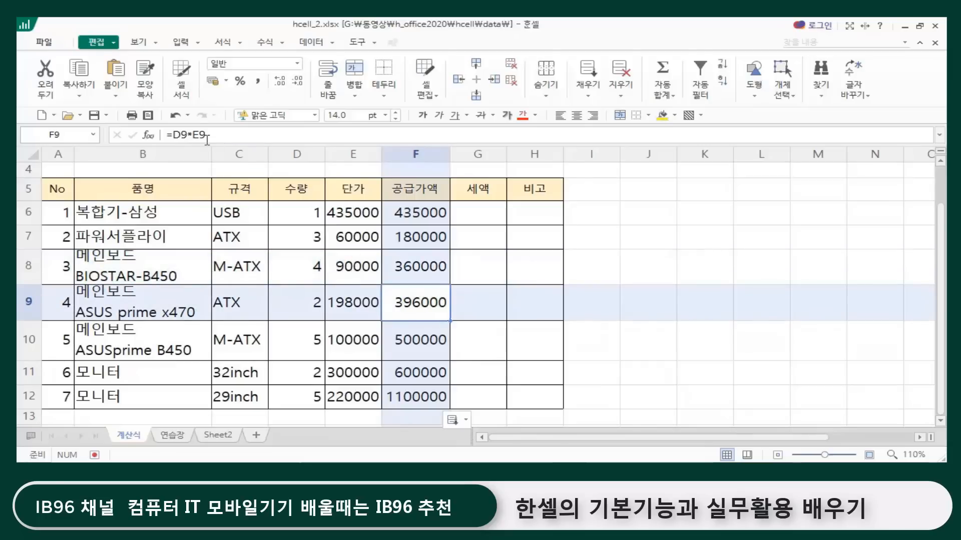
pyautogui.click(408, 338)
pyautogui.click(415, 374)
pyautogui.click(414, 403)
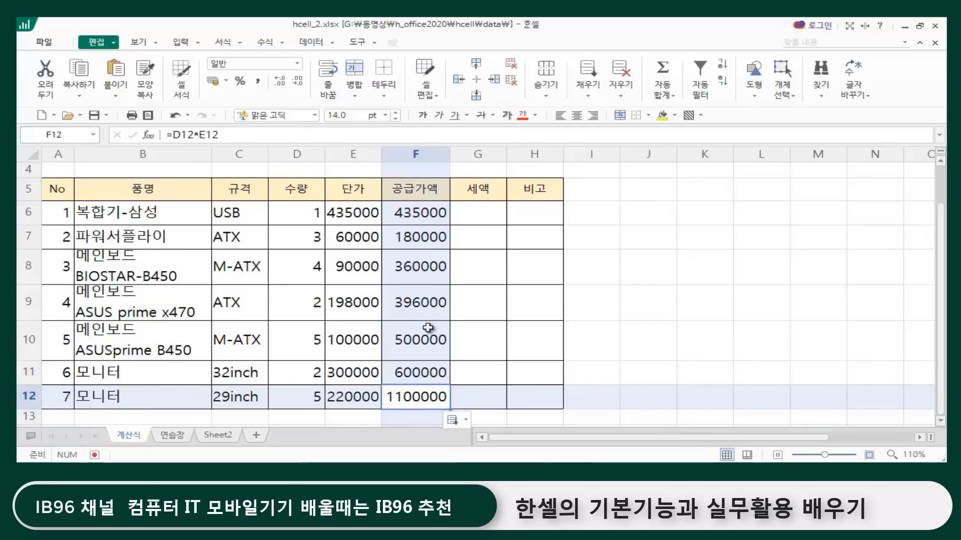
pyautogui.click(606, 268)
pyautogui.click(426, 216)
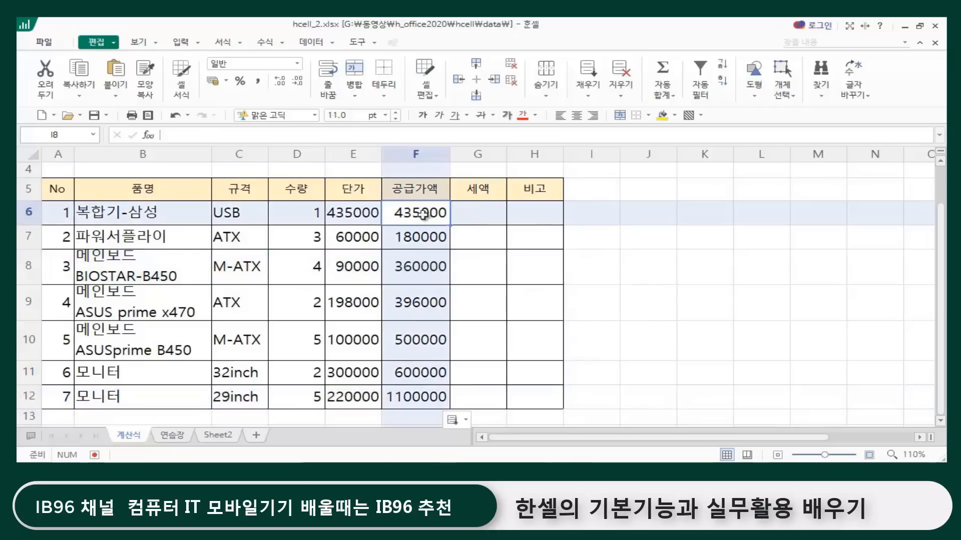
pyautogui.click(409, 242)
pyautogui.click(397, 291)
pyautogui.click(399, 326)
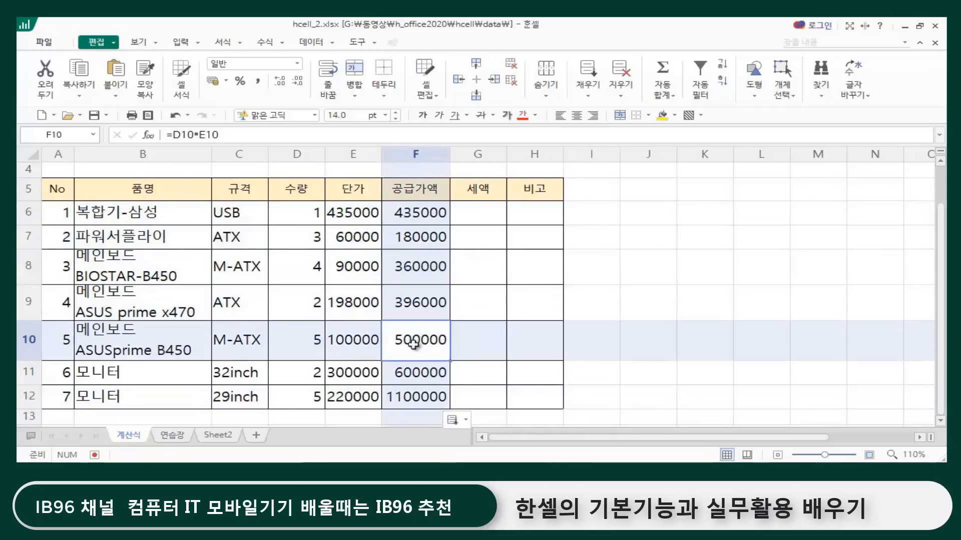
pyautogui.click(638, 247)
# Step: Calculate the first item's 세액 in G6 as 10% of its 공급가액 with the formula =F6*10%
pyautogui.click(481, 212)
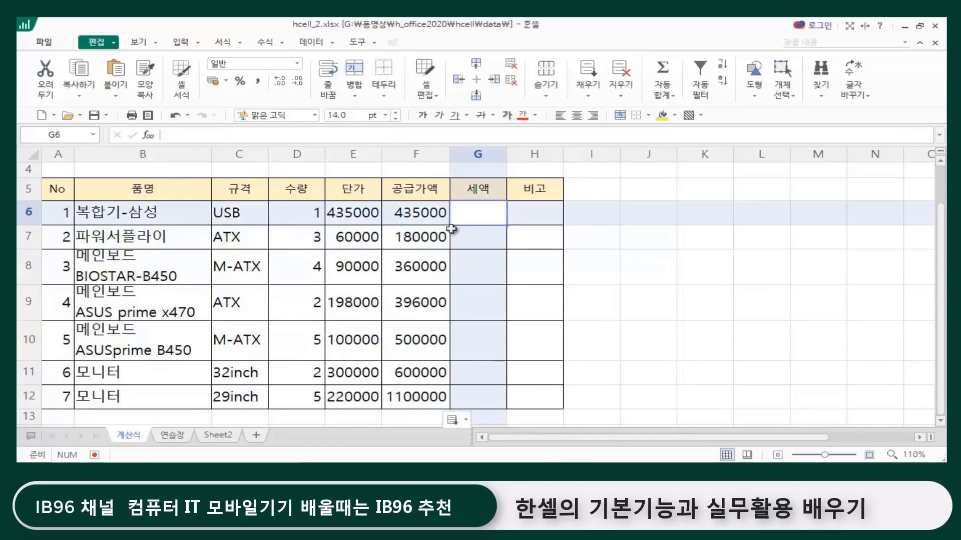
pyautogui.click(431, 213)
pyautogui.click(476, 213)
pyautogui.click(411, 212)
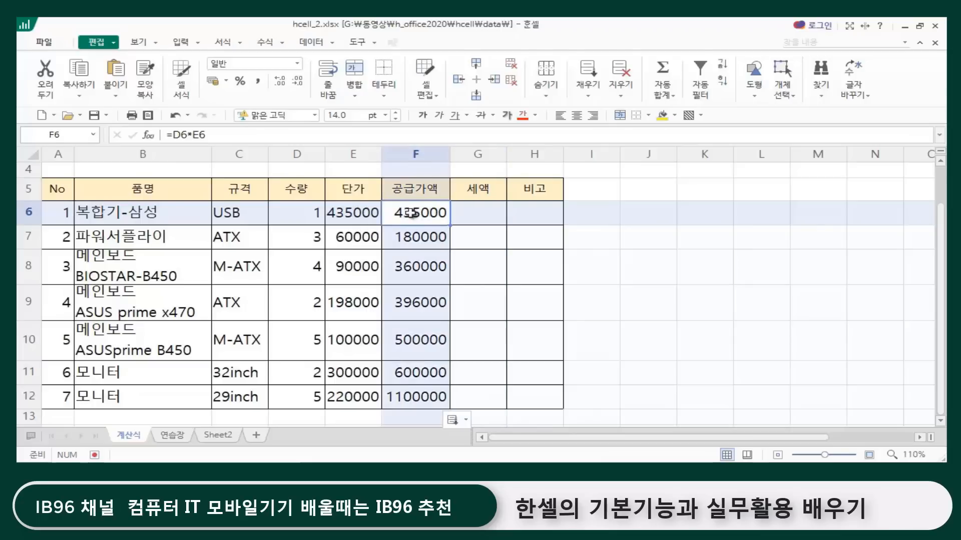
pyautogui.click(470, 213)
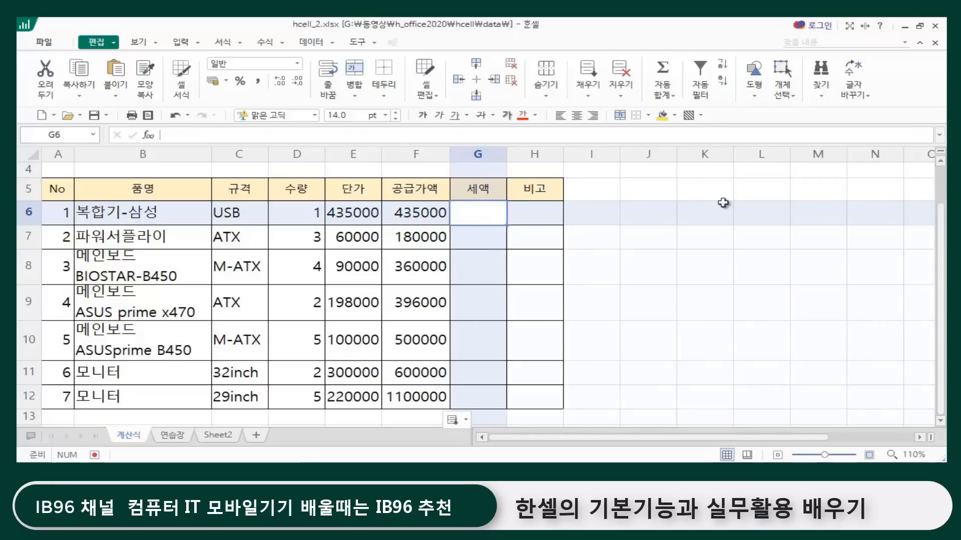
pyautogui.write('=')
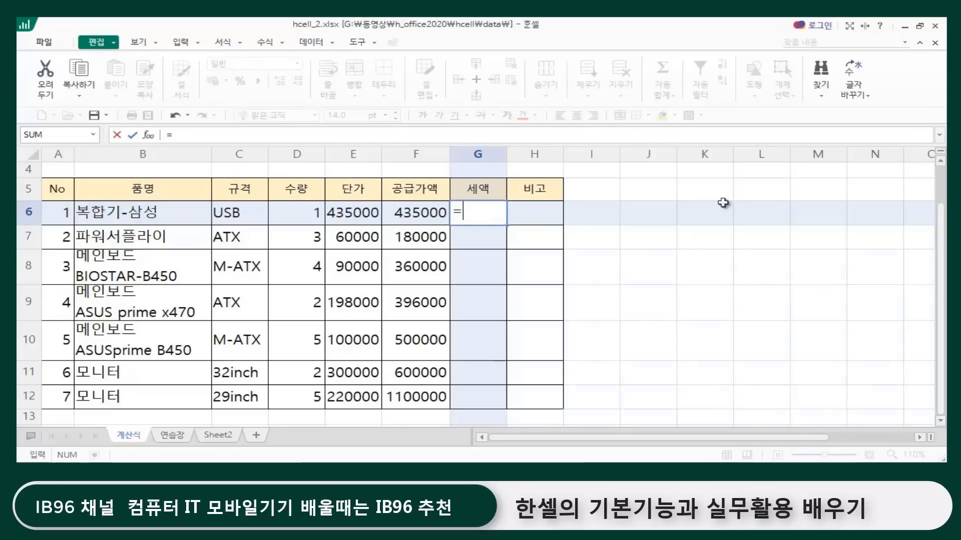
pyautogui.click(411, 214)
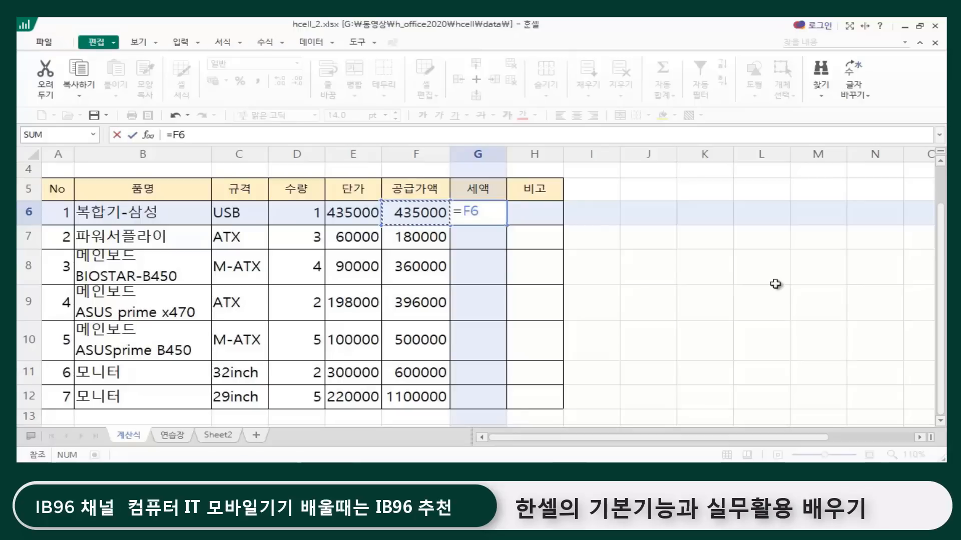
pyautogui.write('*10')
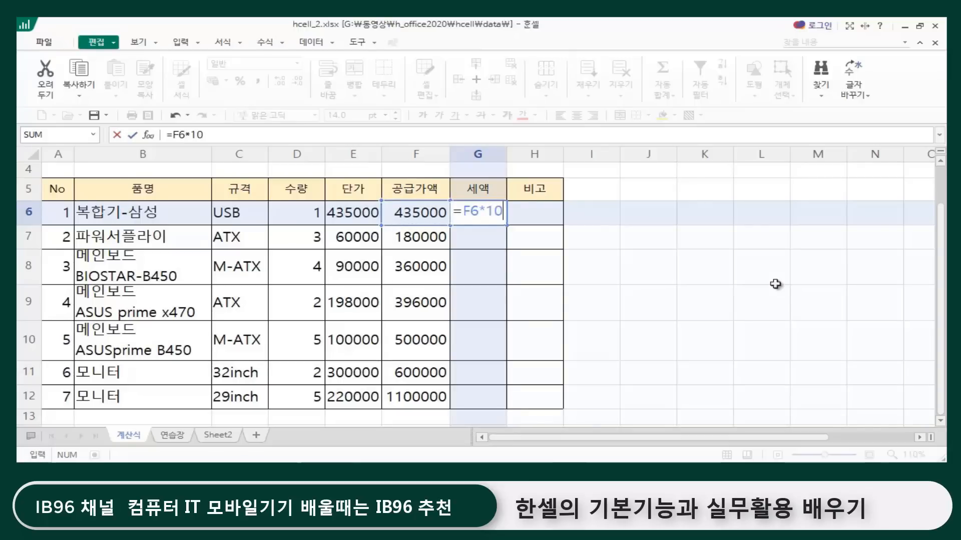
pyautogui.write('%')
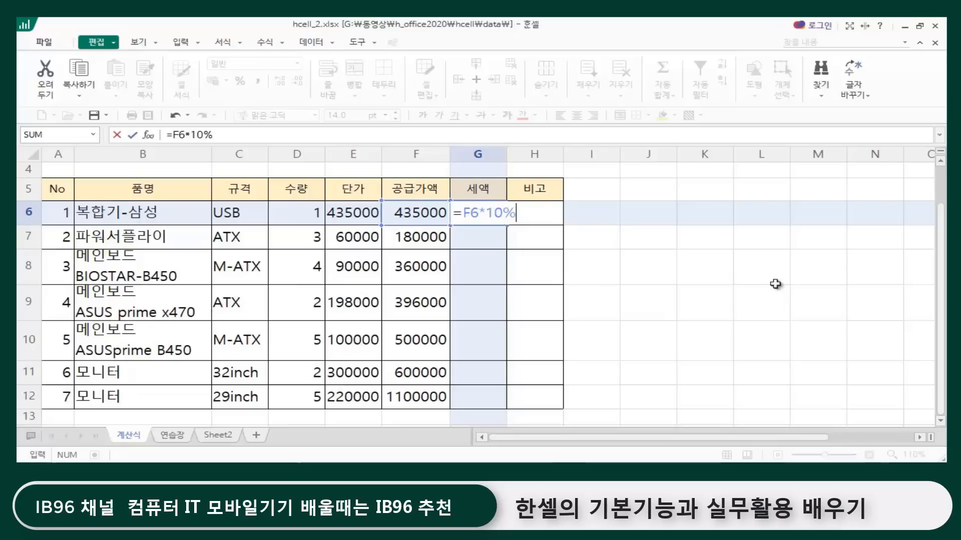
pyautogui.press('Return')
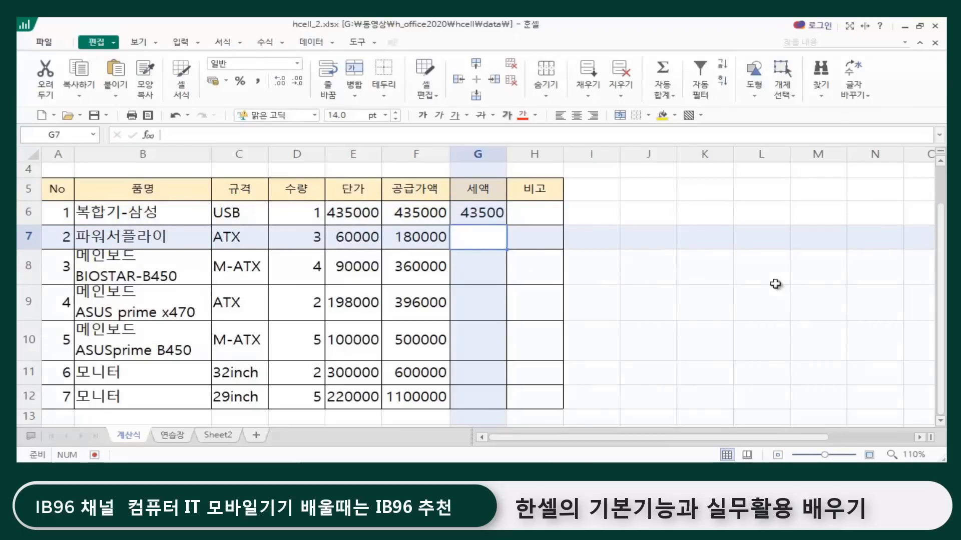
# Step: Clear the single 세액 formula from G6
pyautogui.click(622, 274)
pyautogui.click(499, 215)
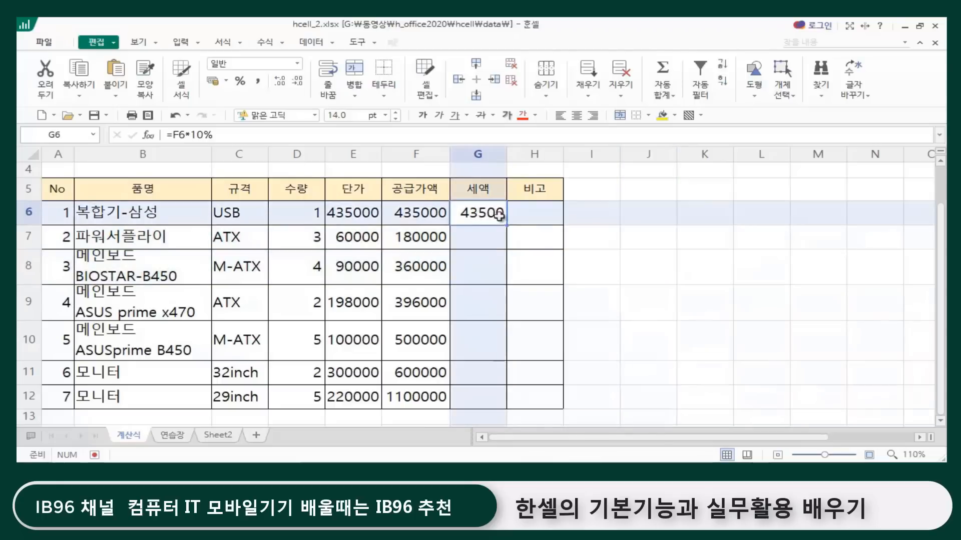
pyautogui.click(621, 216)
pyautogui.click(496, 213)
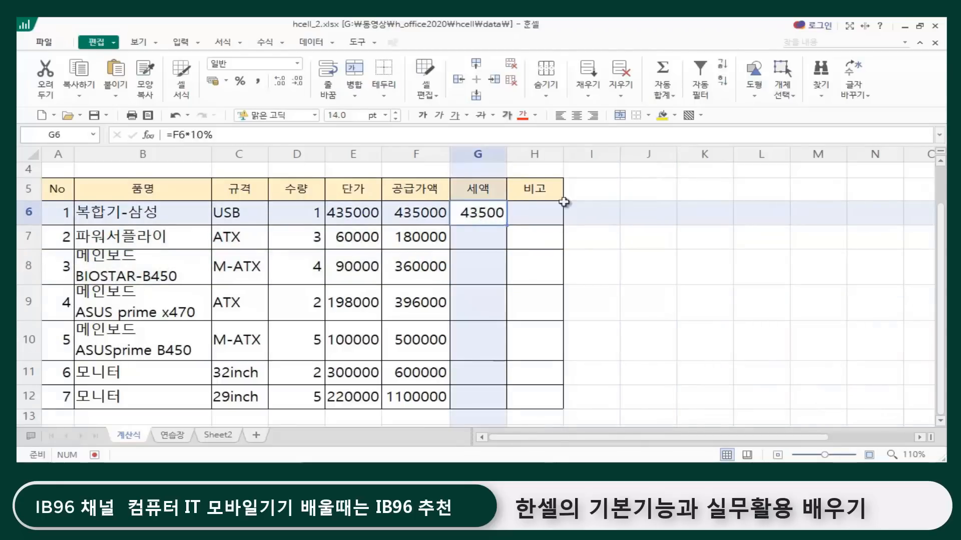
pyautogui.press('Delete')
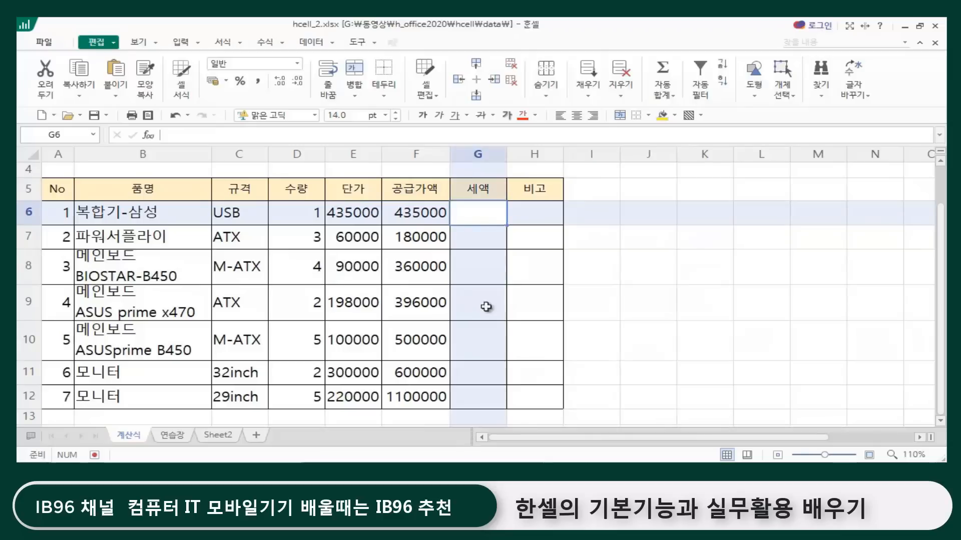
# Step: Fill all 세액 cells G6:G12 at once with the formula =F6*10%
pyautogui.click(693, 304)
pyautogui.click(480, 212)
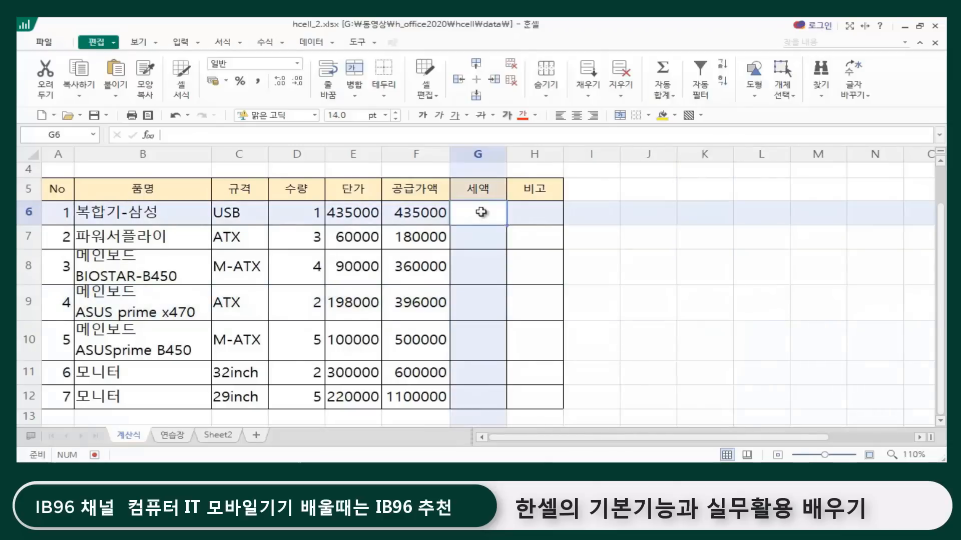
pyautogui.moveTo(479, 208); pyautogui.dragTo(473, 397)
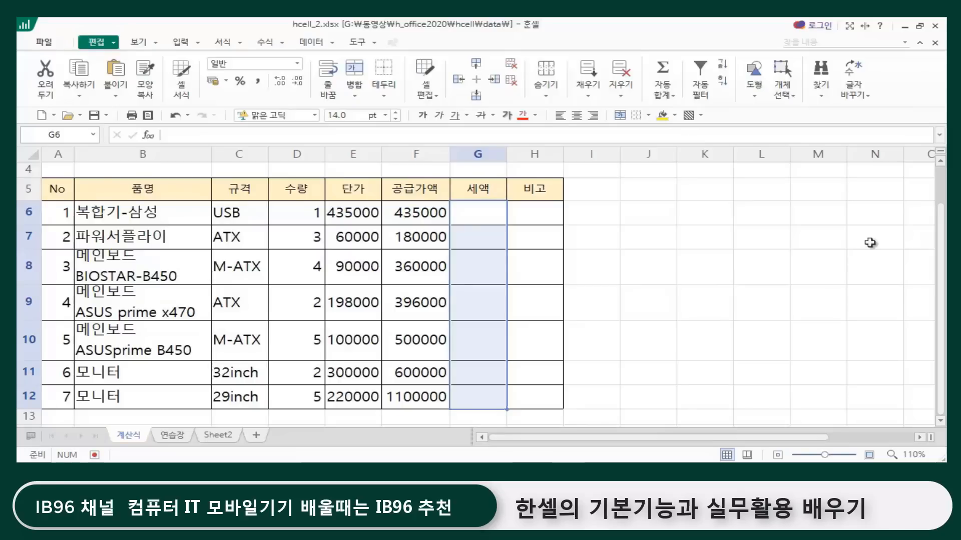
pyautogui.write('=')
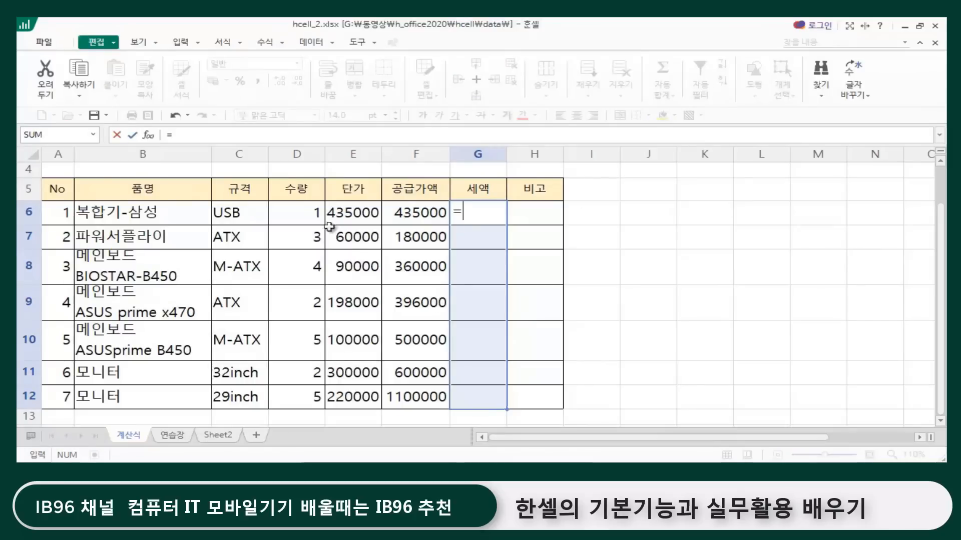
pyautogui.click(409, 210)
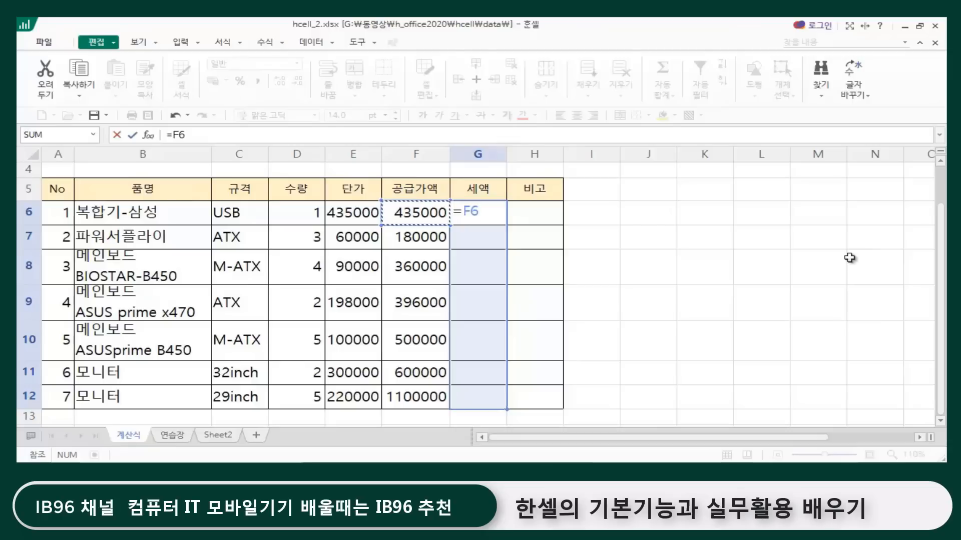
pyautogui.write('*10%')
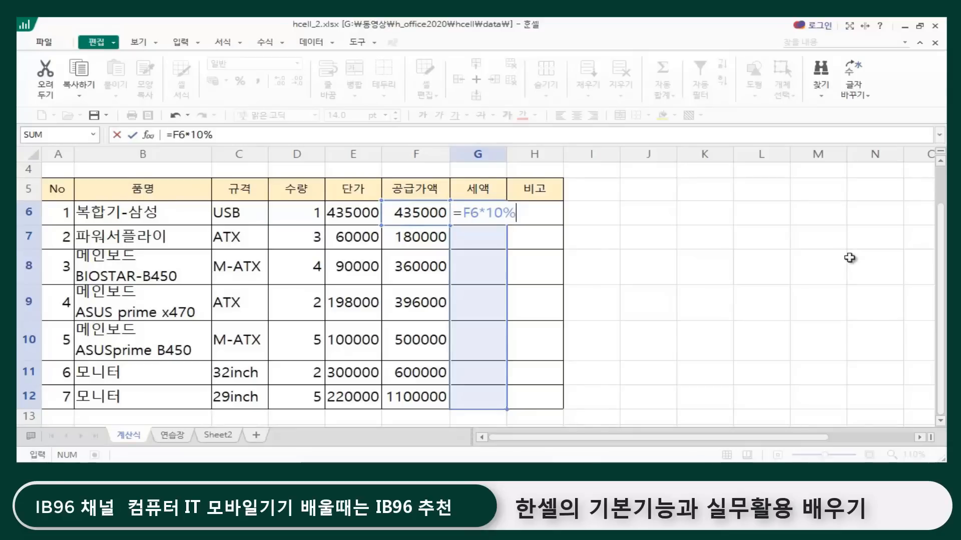
pyautogui.hotkey('ctrl', 'Return')
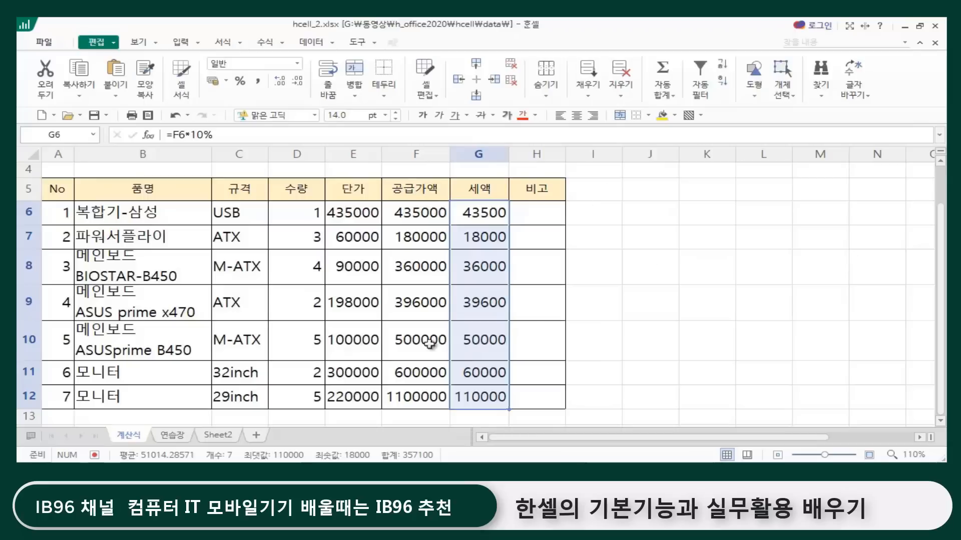
pyautogui.click(683, 358)
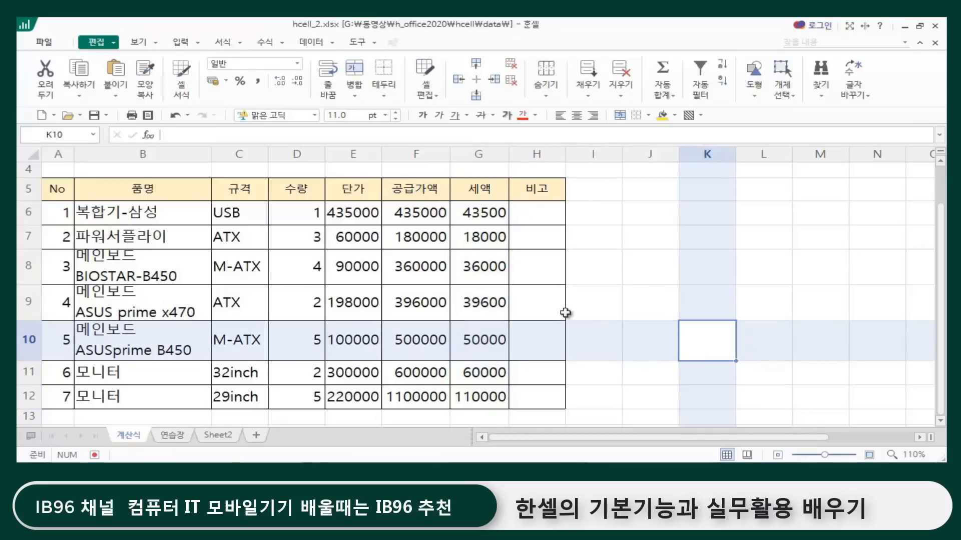
# Step: Examine the filled 세액 formulas in column G to see how their 공급가액 references change by row
pyautogui.click(661, 280)
pyautogui.click(483, 213)
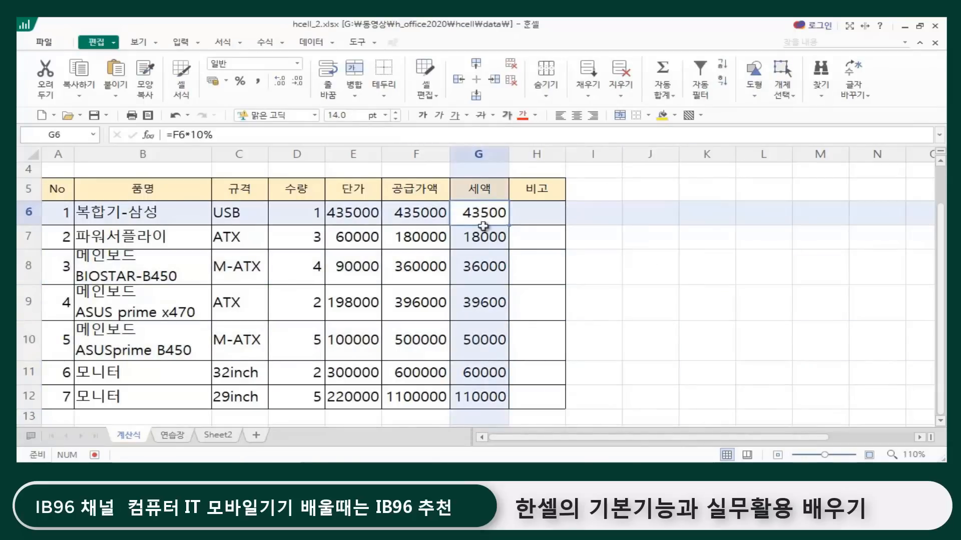
pyautogui.moveTo(484, 223); pyautogui.dragTo(465, 387)
pyautogui.click(683, 334)
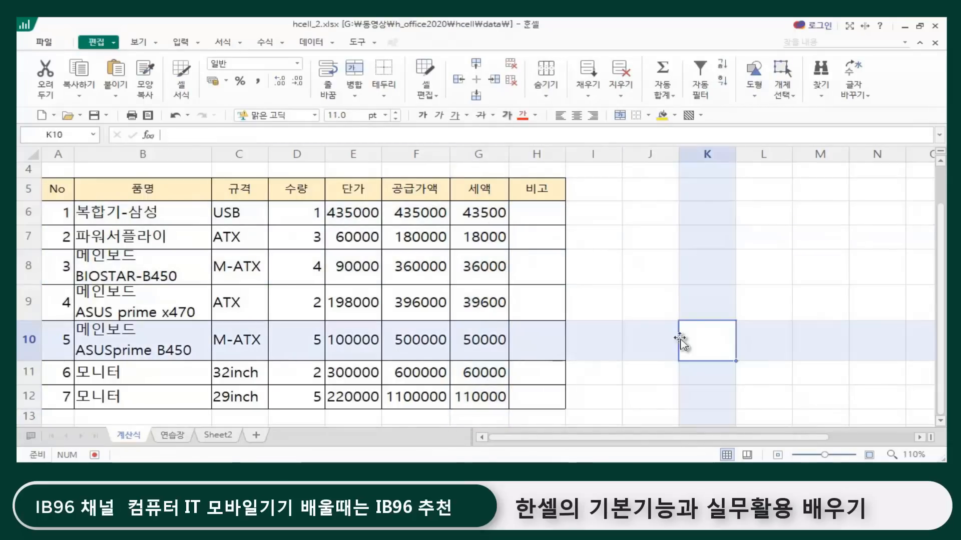
pyautogui.click(420, 237)
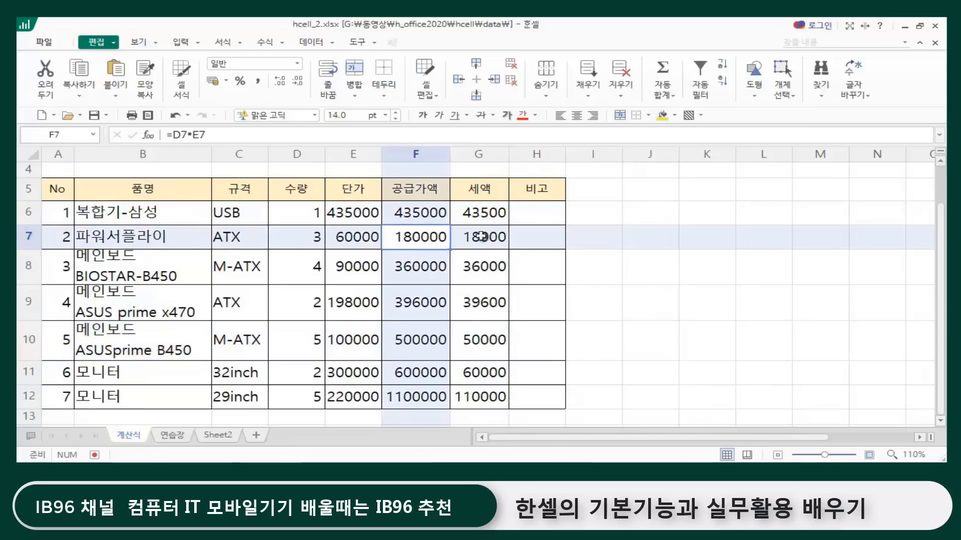
pyautogui.click(482, 237)
pyautogui.click(491, 272)
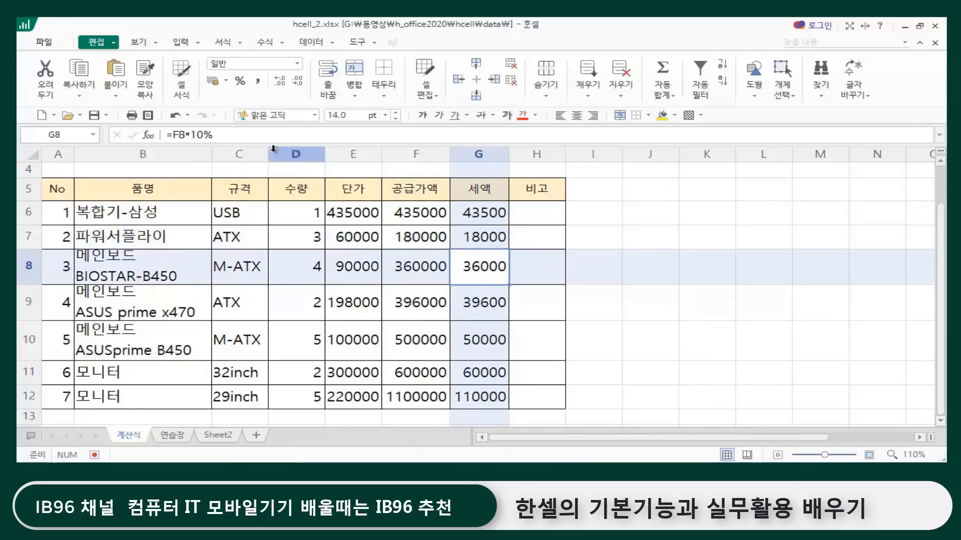
pyautogui.click(483, 301)
pyautogui.click(468, 340)
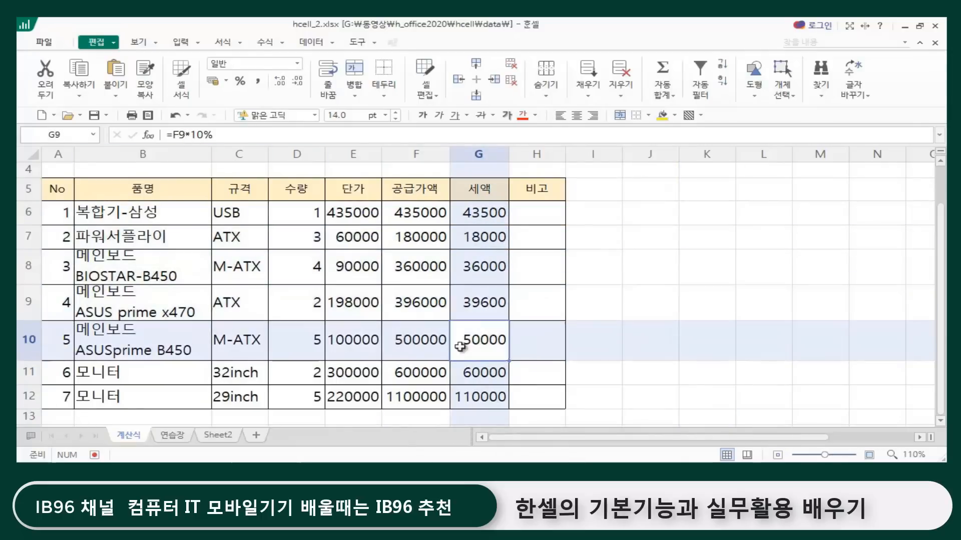
pyautogui.click(656, 334)
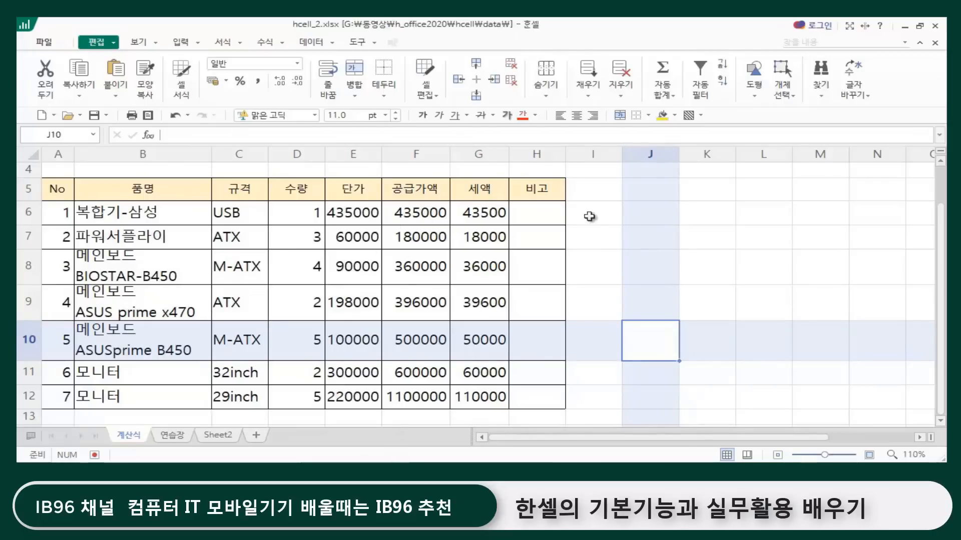
# Step: Review the table's 세액, 품명, 단가 and 공급가액 columns by selecting their ranges
pyautogui.click(471, 208)
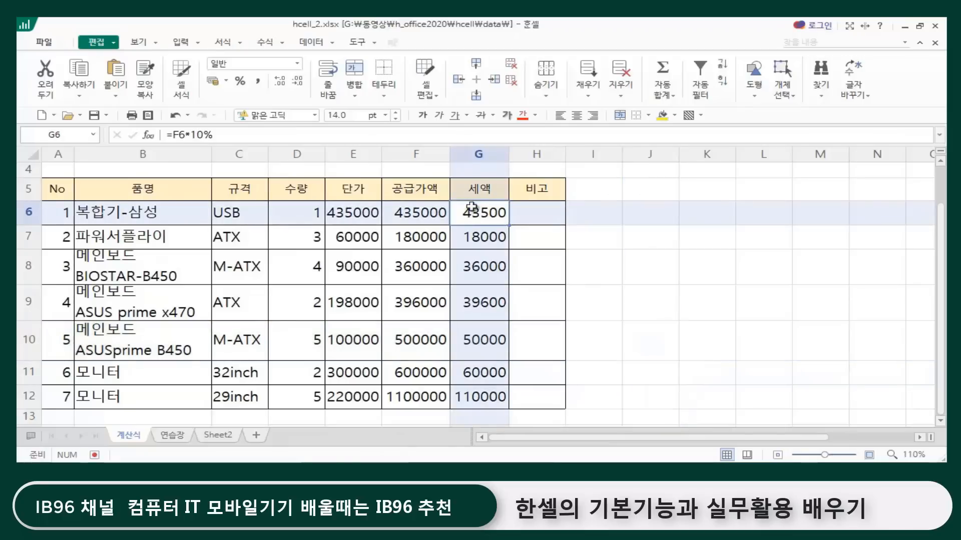
pyautogui.moveTo(471, 208); pyautogui.dragTo(478, 398)
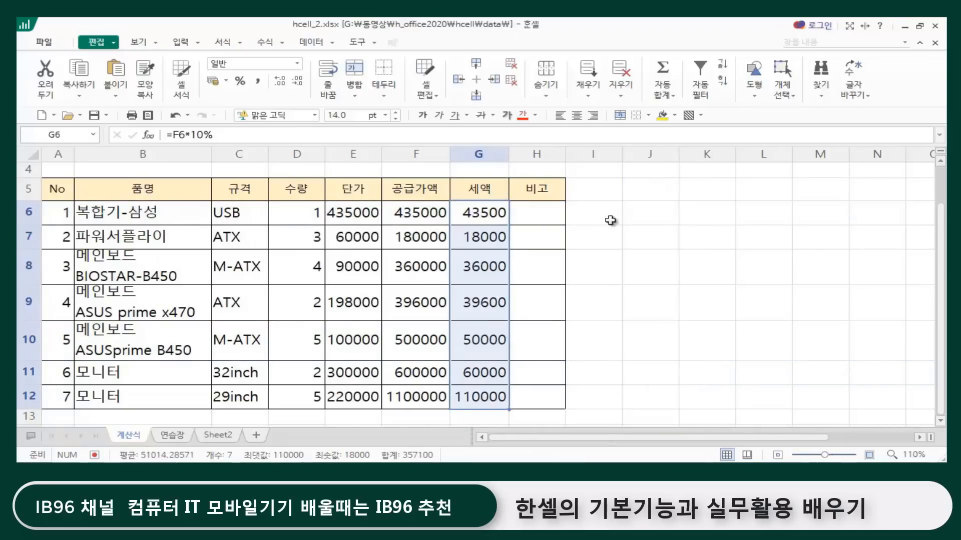
pyautogui.moveTo(626, 261); pyautogui.dragTo(596, 265)
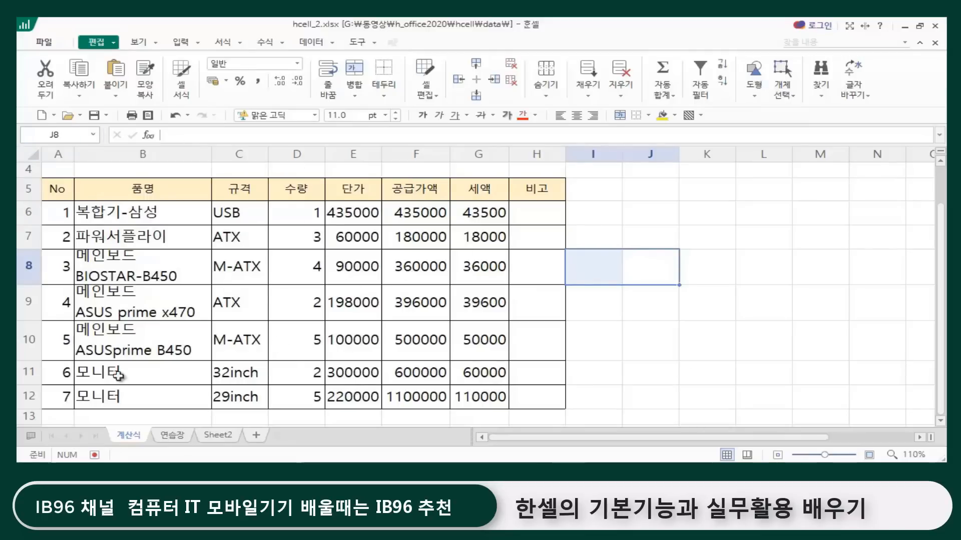
pyautogui.click(662, 342)
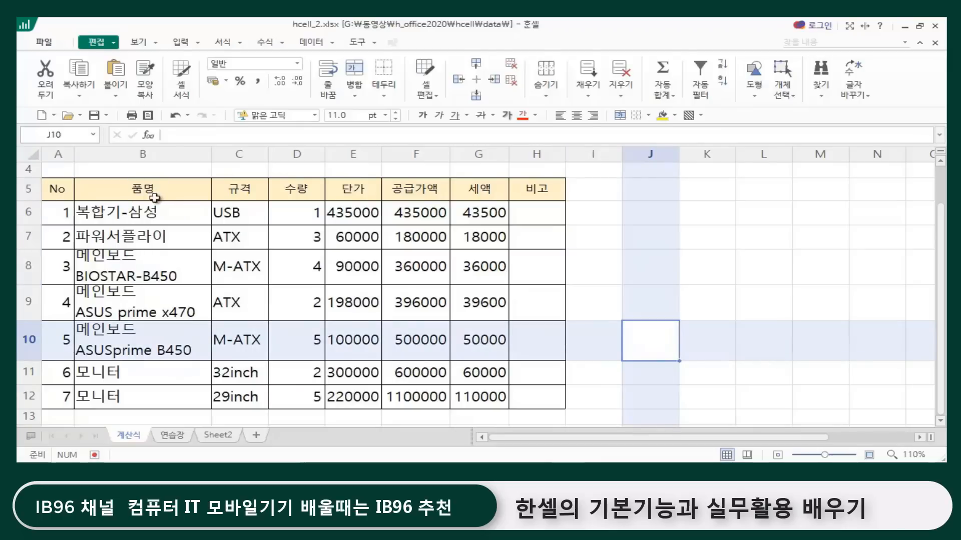
pyautogui.moveTo(152, 186); pyautogui.dragTo(135, 395)
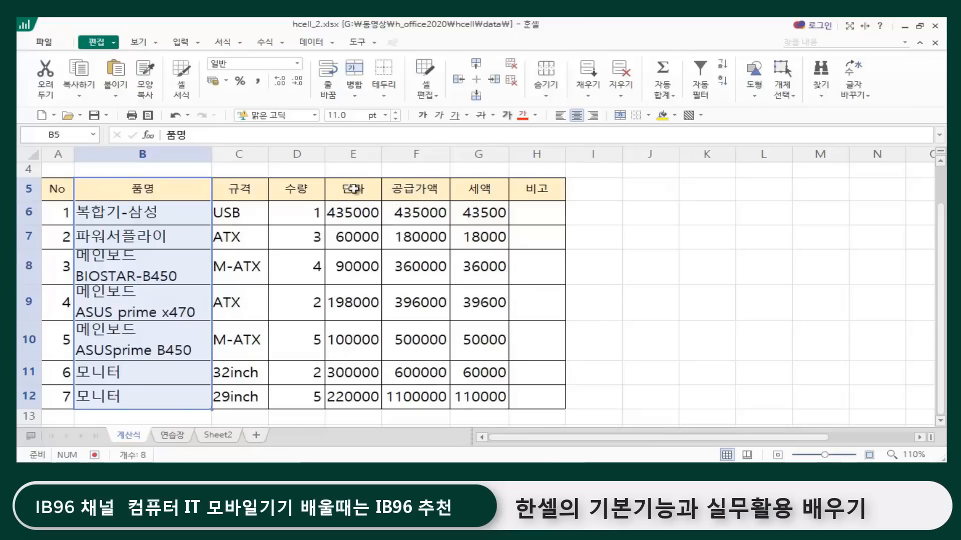
pyautogui.moveTo(354, 189); pyautogui.dragTo(411, 392)
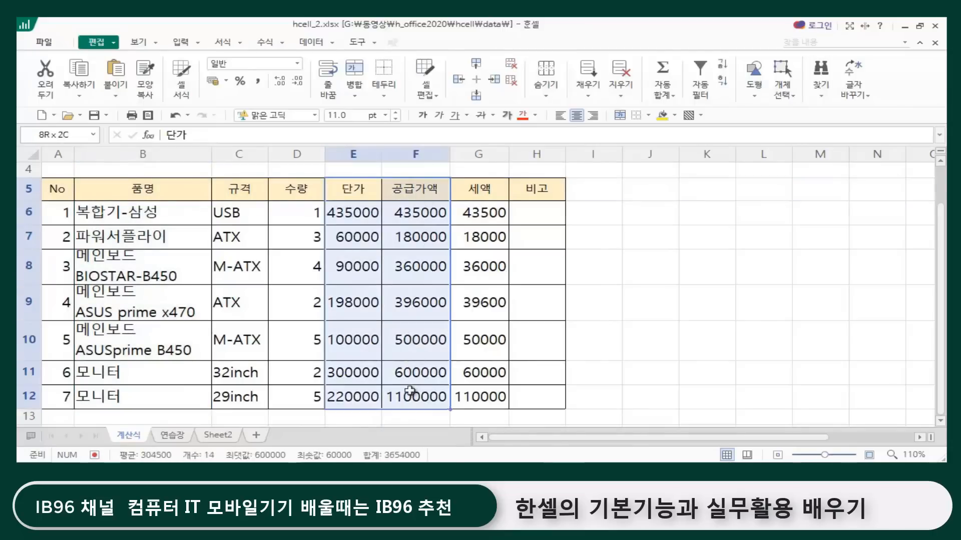
pyautogui.click(694, 370)
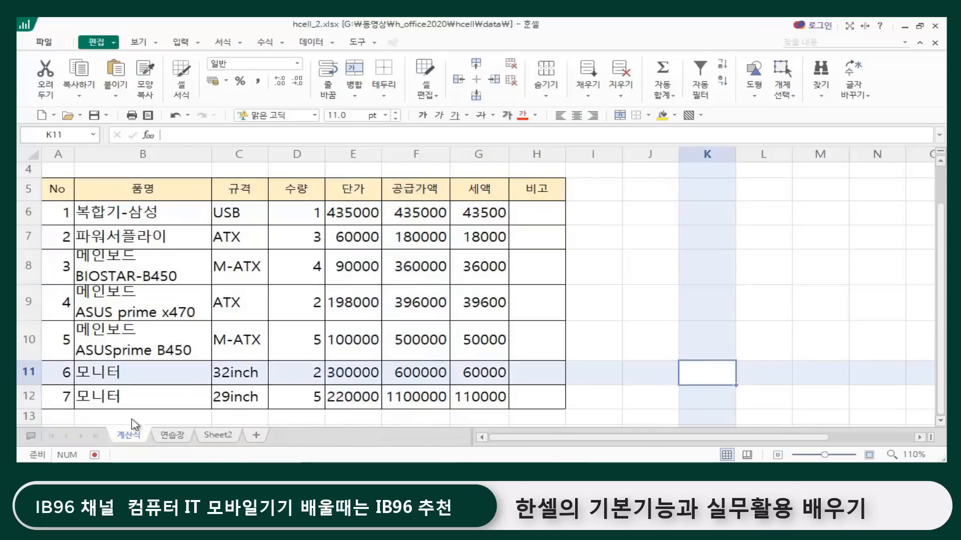
# Step: Look through the 연습장 and Sheet2 sheets and return to the 계산식 sheet
pyautogui.click(172, 437)
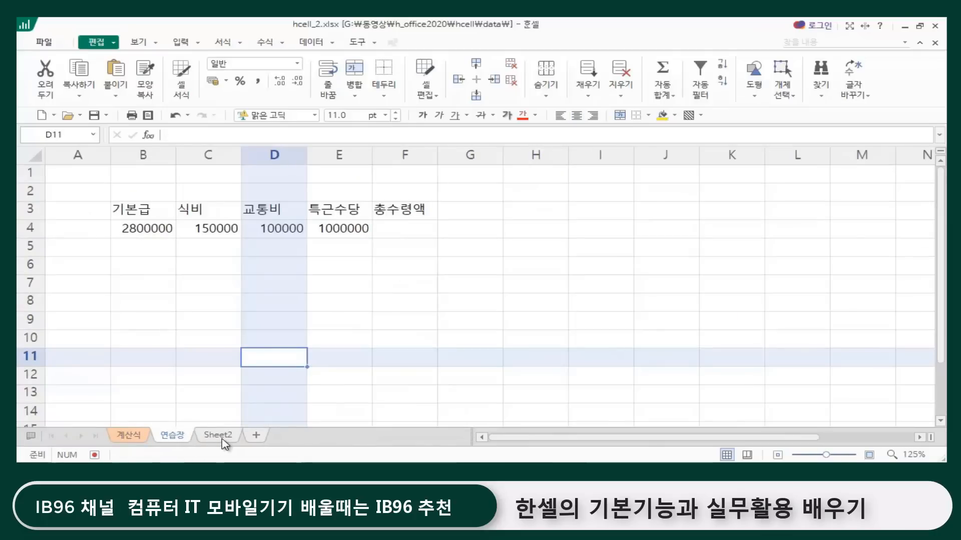
pyautogui.click(218, 435)
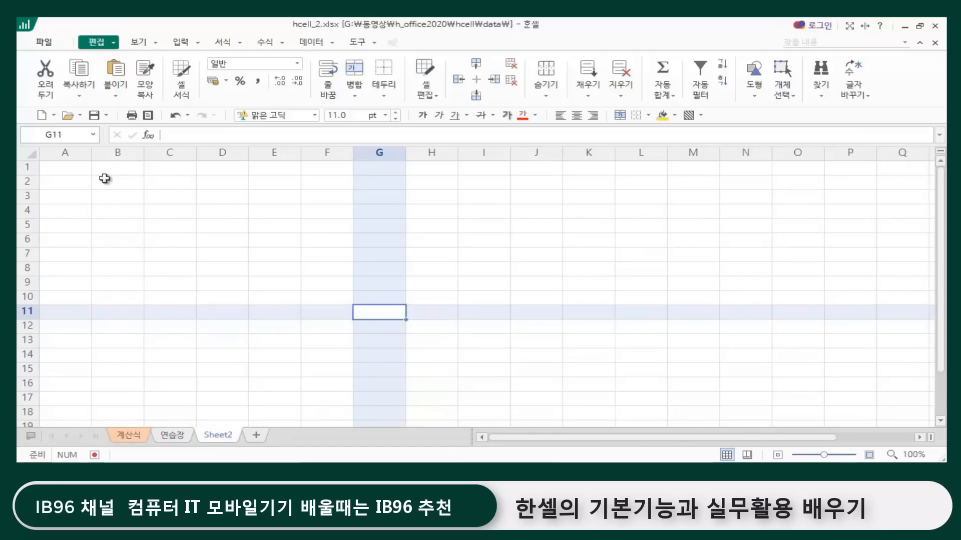
pyautogui.click(286, 324)
pyautogui.click(130, 435)
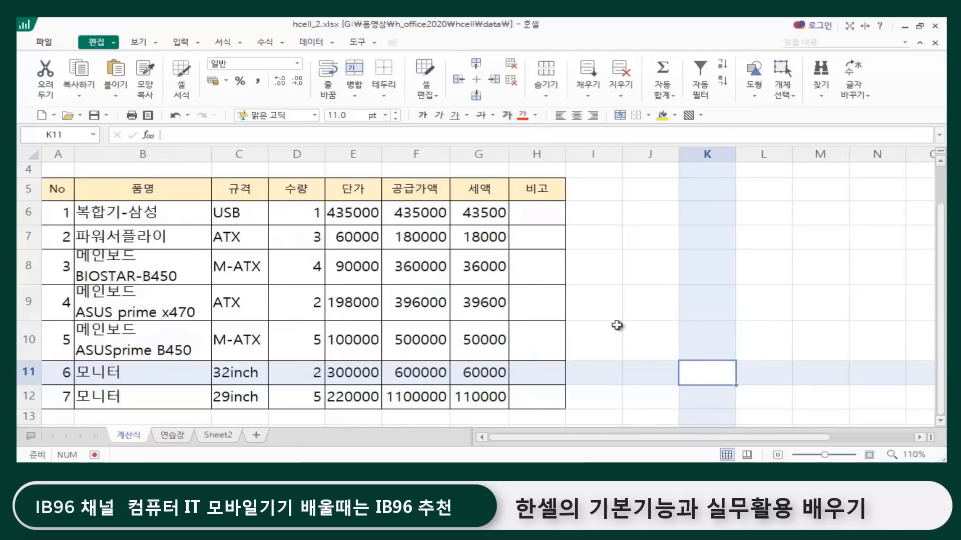
pyautogui.click(616, 325)
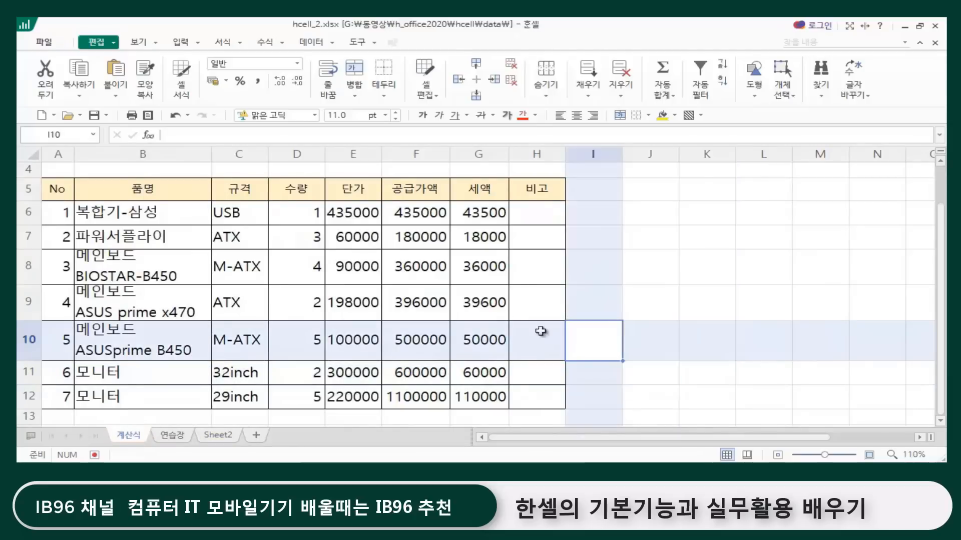
# Step: Select the 품명 range B5:B12 and the 단가 and 공급가액 range E5:F12, and clear the selection
pyautogui.click(705, 215)
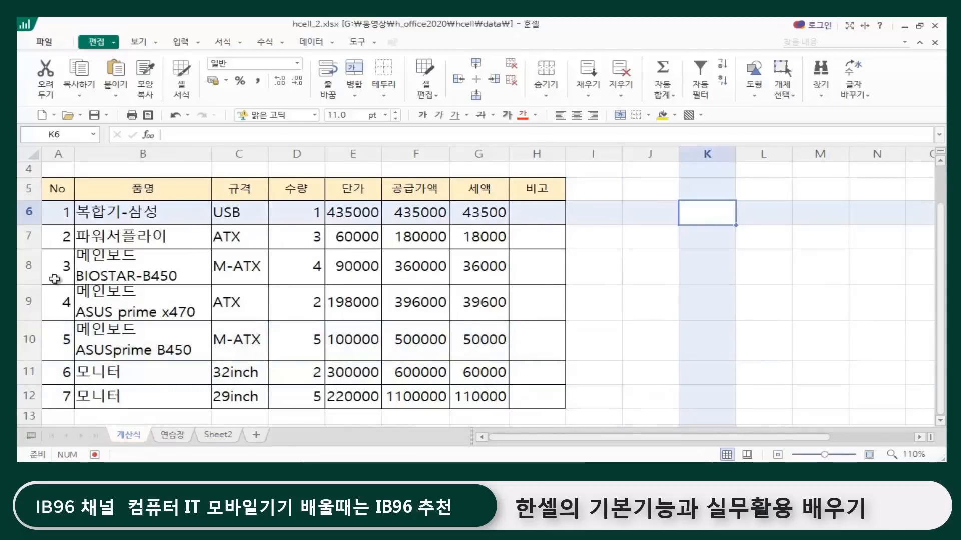
pyautogui.click(619, 303)
pyautogui.click(158, 185)
pyautogui.moveTo(157, 185); pyautogui.dragTo(150, 388)
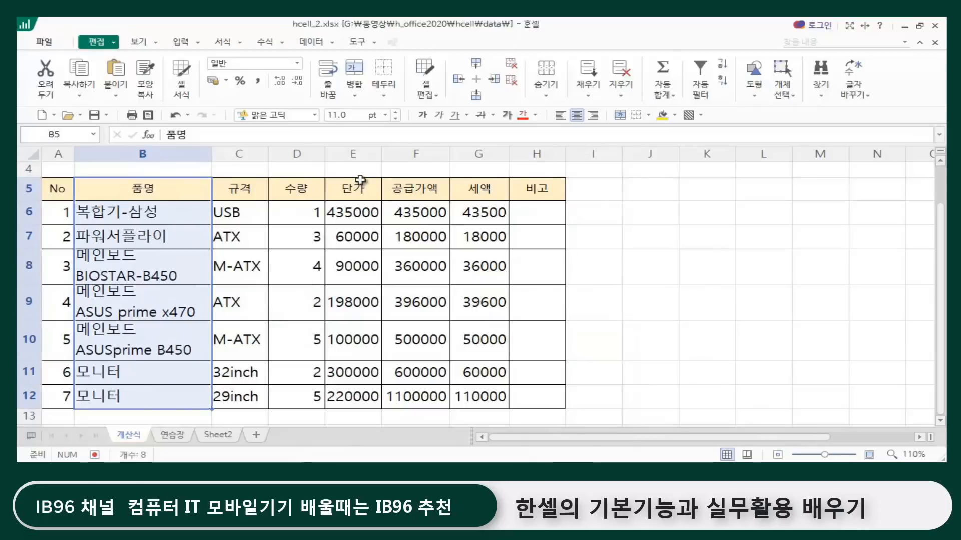
pyautogui.moveTo(358, 188); pyautogui.dragTo(406, 402)
pyautogui.click(679, 325)
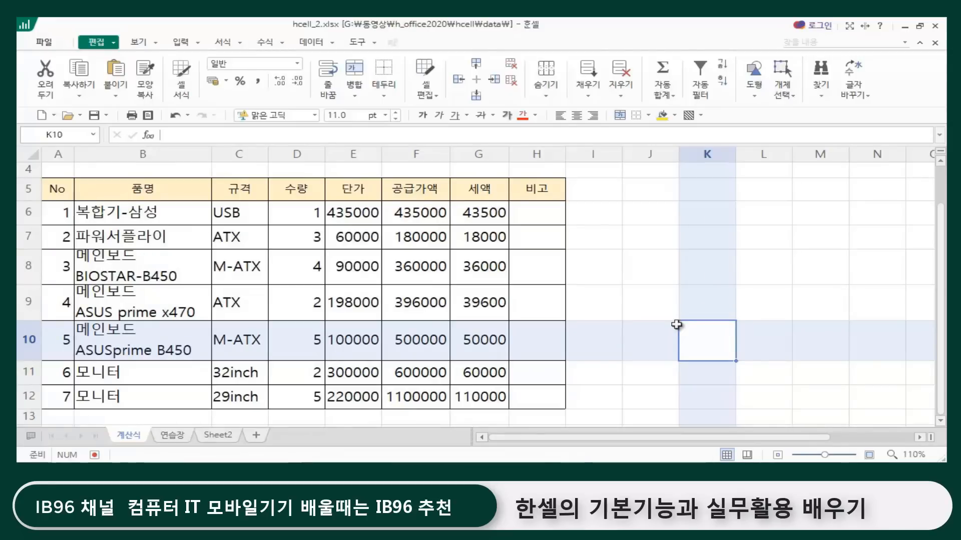
# Step: Select the 품명 range B5:B12 on its own, followed by a separate selection of the 단가 and 공급가액 range E5:F12
pyautogui.click(644, 245)
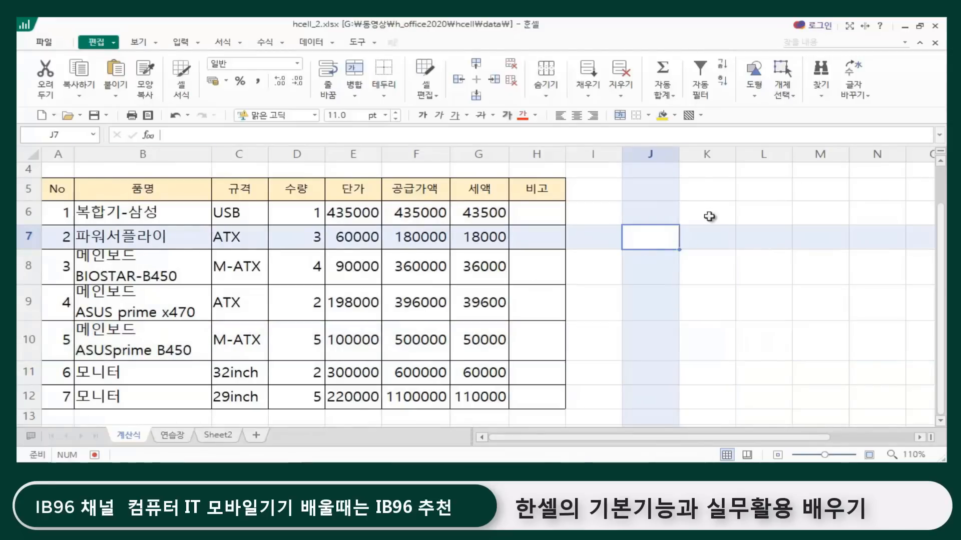
pyautogui.click(626, 312)
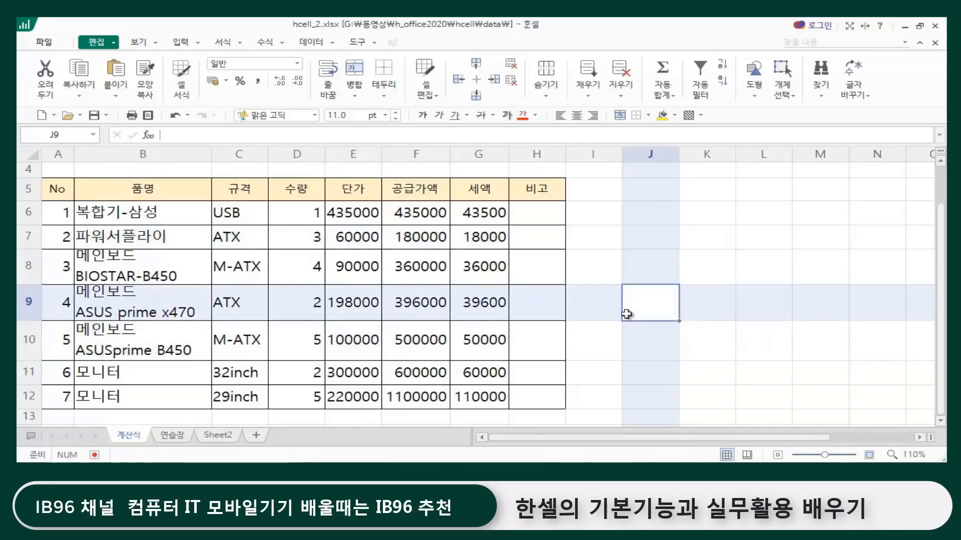
pyautogui.click(145, 183)
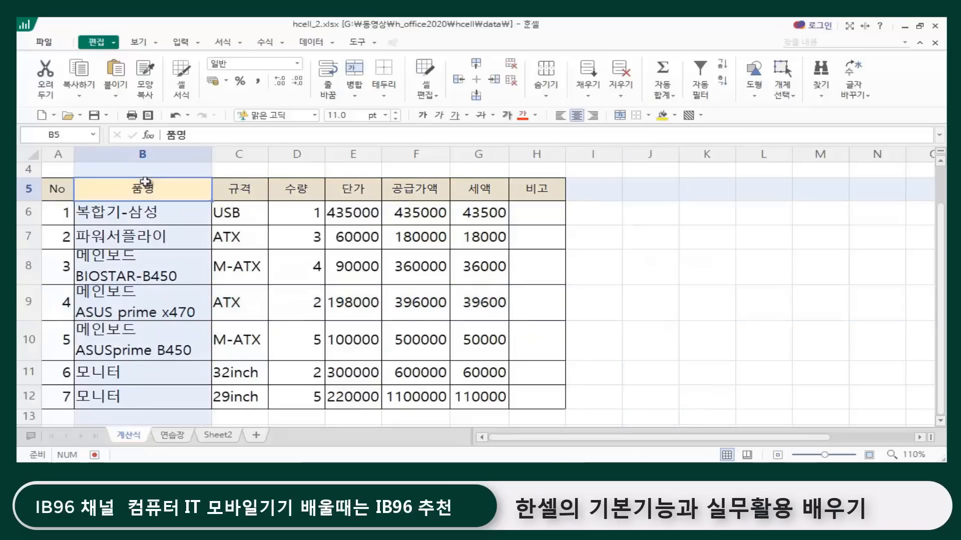
pyautogui.moveTo(145, 183); pyautogui.dragTo(140, 397)
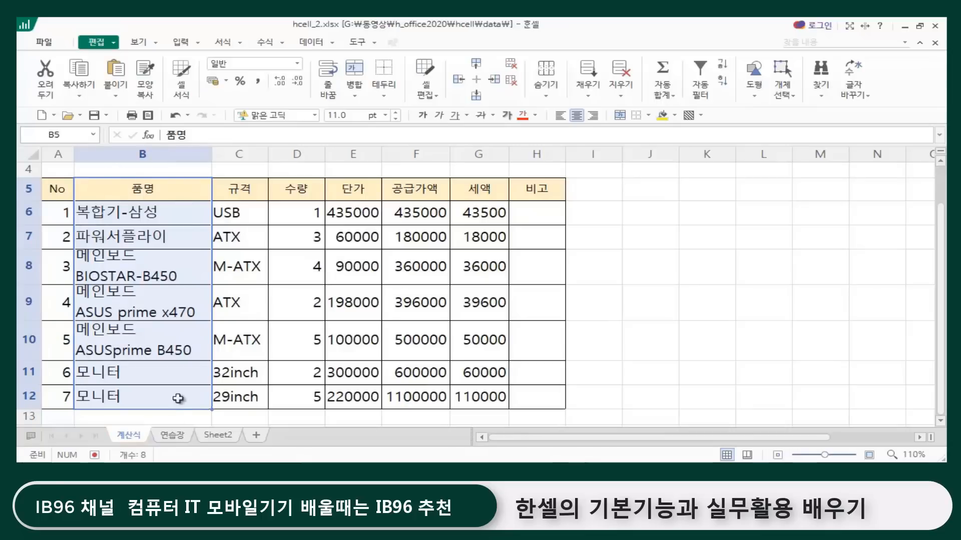
pyautogui.click(675, 317)
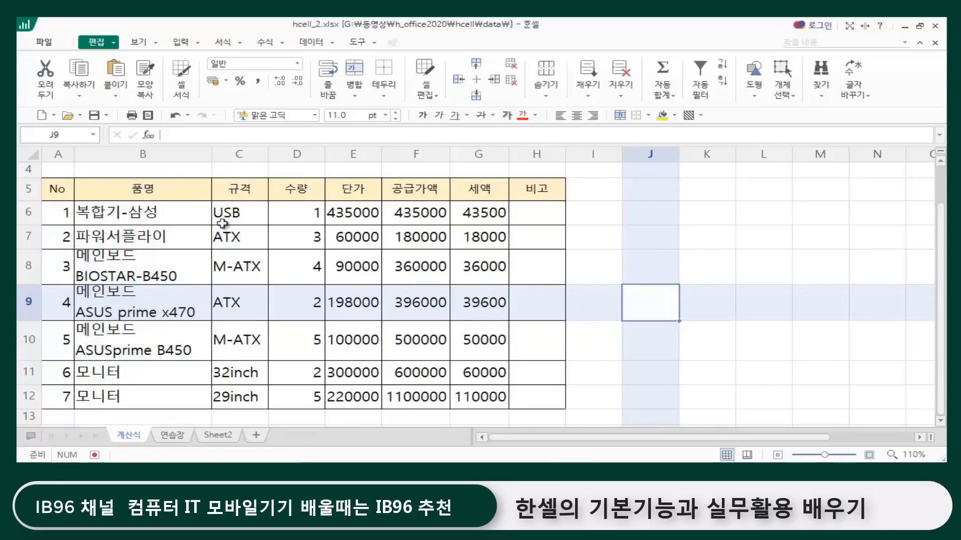
pyautogui.moveTo(146, 188); pyautogui.dragTo(123, 395)
pyautogui.moveTo(356, 189); pyautogui.dragTo(403, 385)
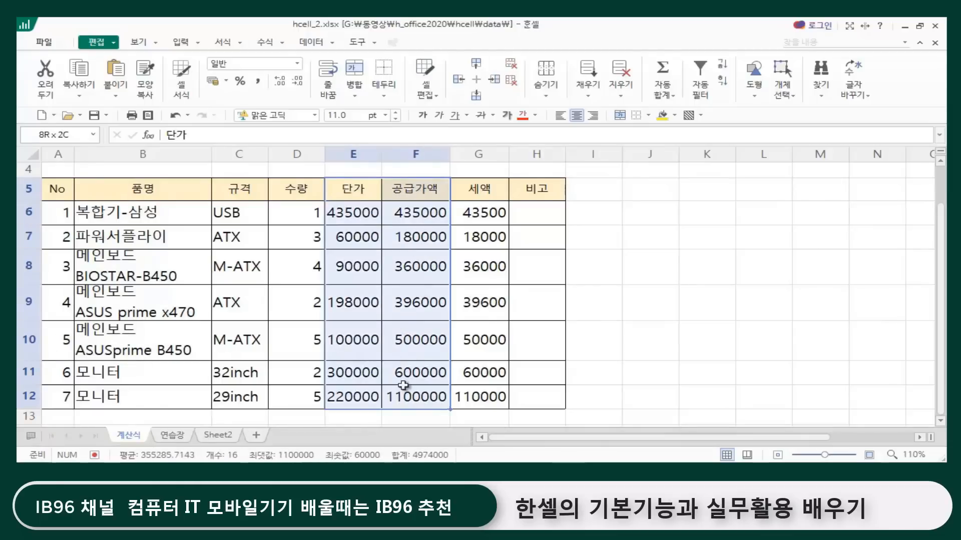
pyautogui.click(732, 312)
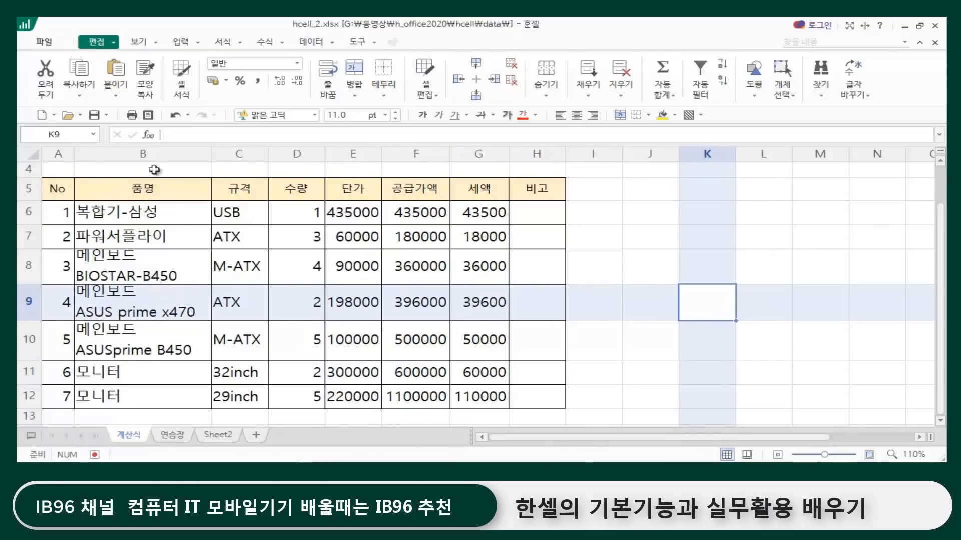
# Step: Select the non-adjacent ranges B5:B12 and E5:F12 together as one multiple selection, and clear it
pyautogui.click(150, 187)
pyautogui.moveTo(152, 187); pyautogui.dragTo(119, 395)
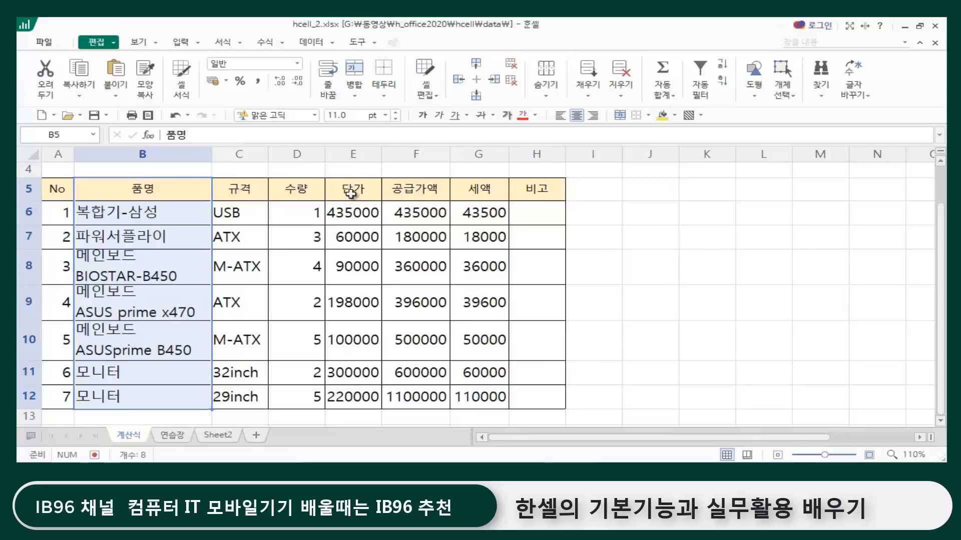
pyautogui.moveTo(352, 193); pyautogui.dragTo(429, 401)
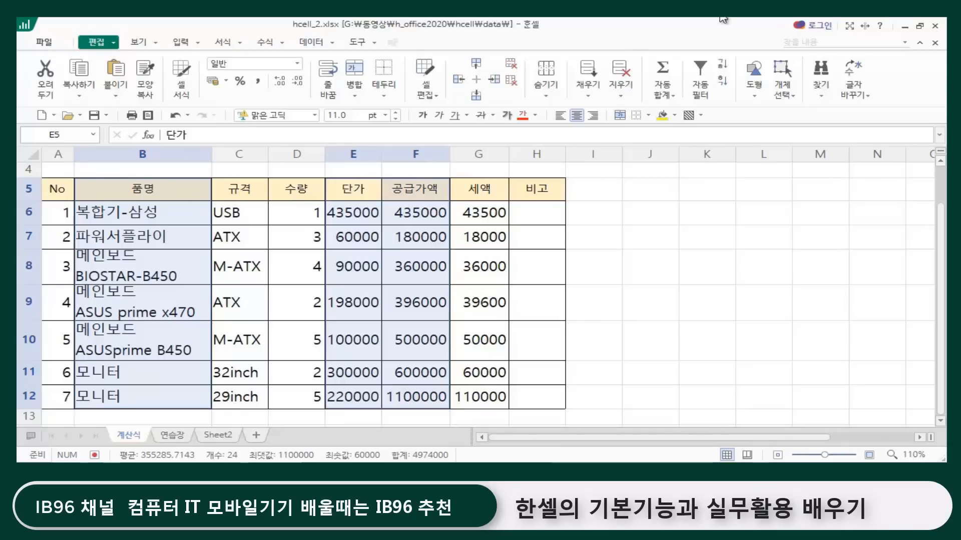
pyautogui.click(697, 314)
pyautogui.click(653, 218)
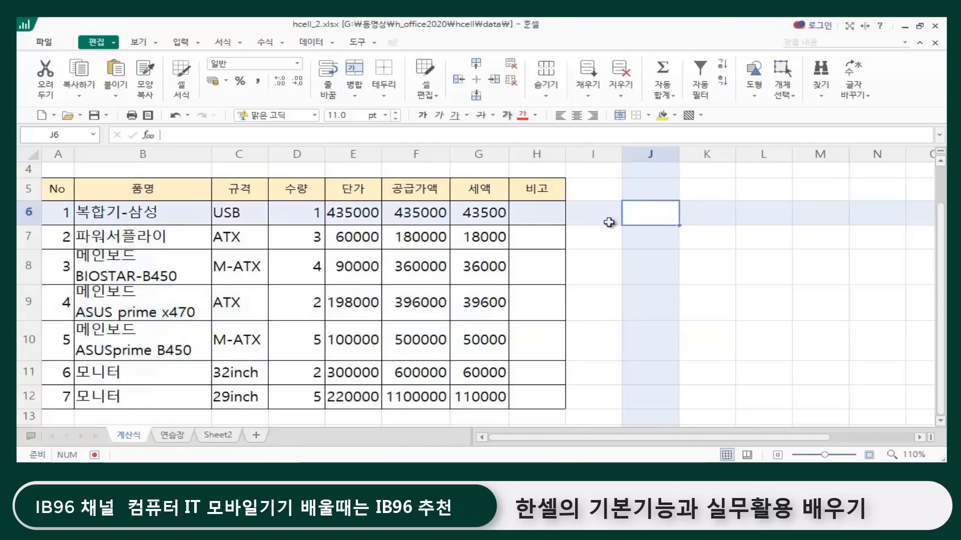
pyautogui.click(633, 264)
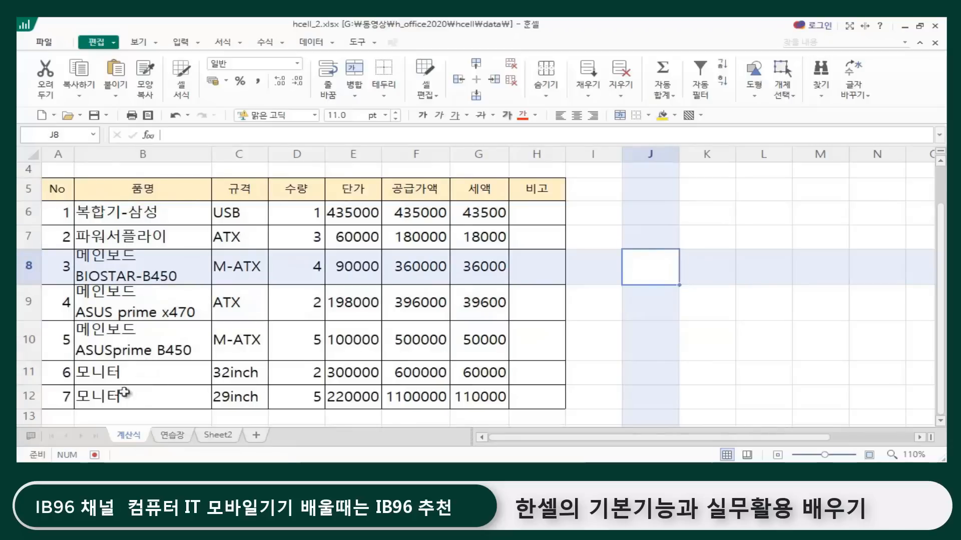
pyautogui.click(596, 263)
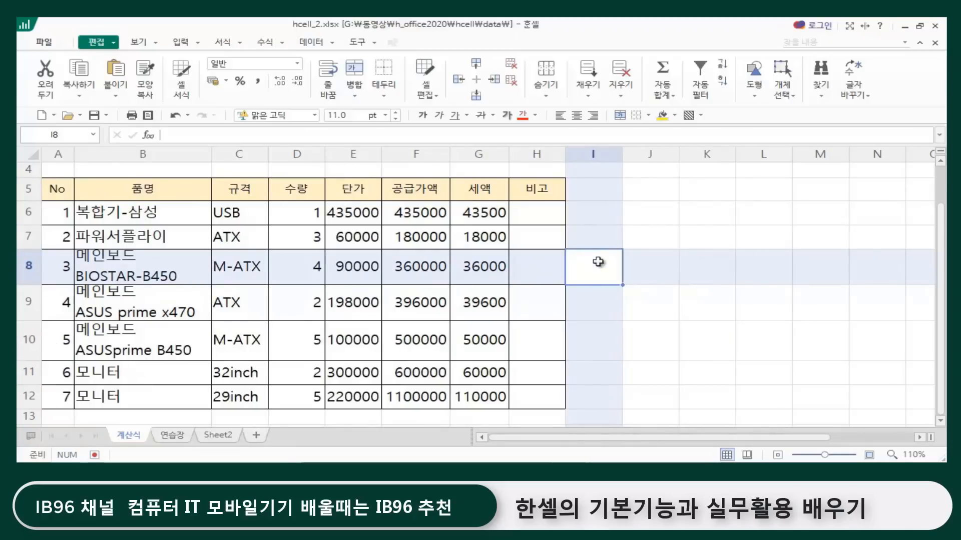
# Step: Select the non-adjacent 품명 cells B6:B8 and B11:B12 together, and clear the selection
pyautogui.click(119, 213)
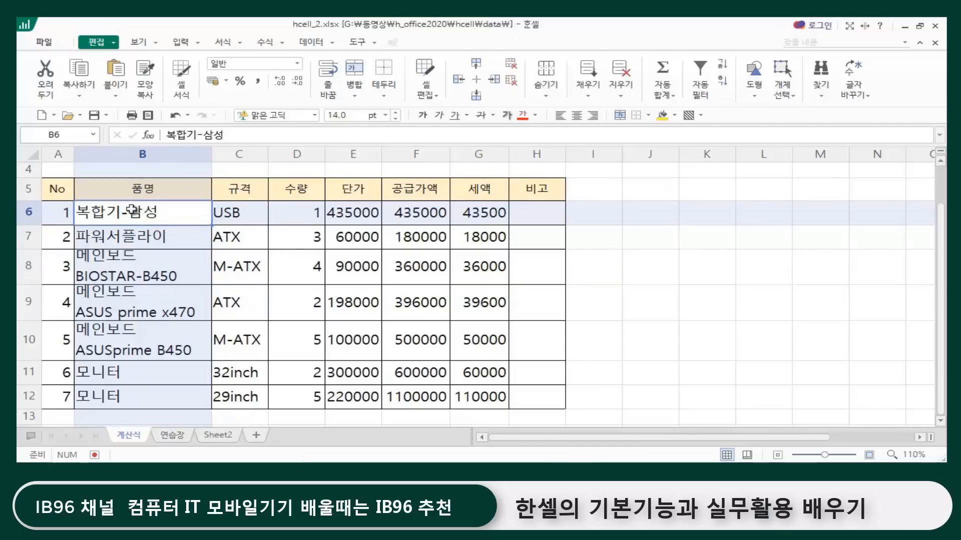
pyautogui.moveTo(131, 211); pyautogui.dragTo(120, 270)
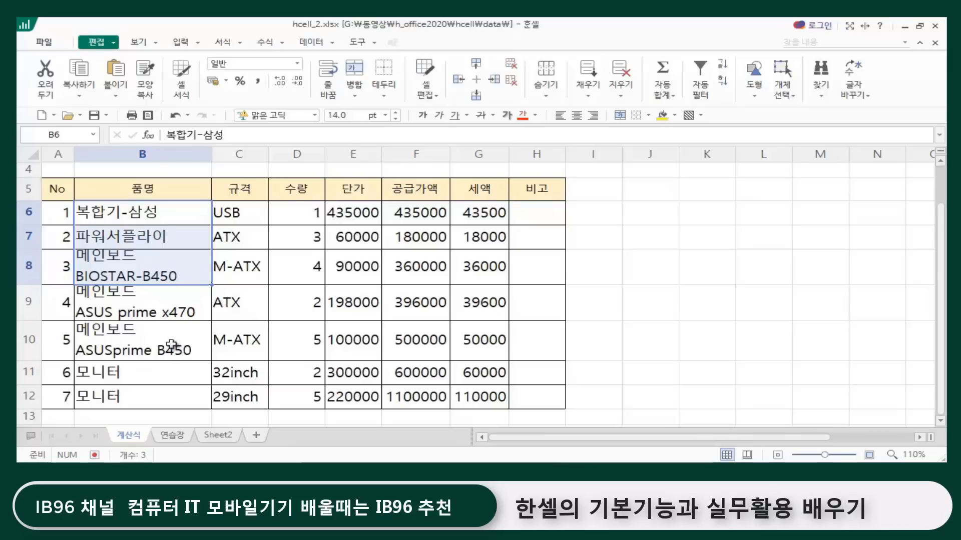
pyautogui.keyDown('ctrl'); pyautogui.click(109, 371); pyautogui.keyUp('ctrl')
pyautogui.moveTo(109, 371); pyautogui.dragTo(106, 396)
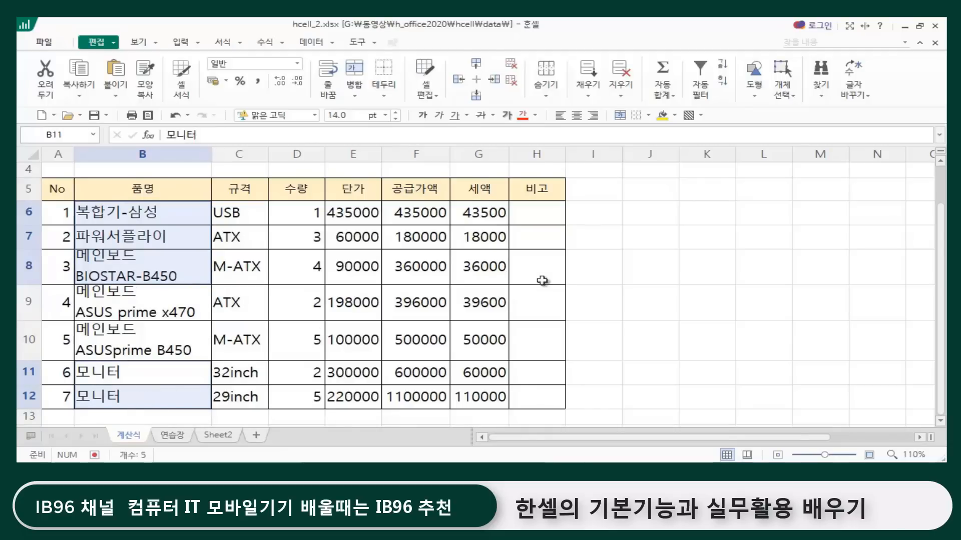
pyautogui.click(659, 299)
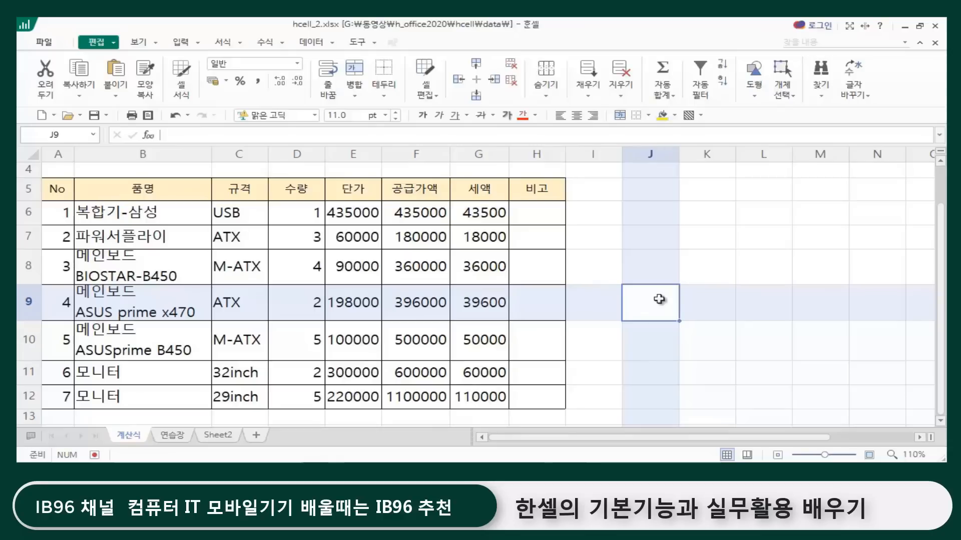
pyautogui.click(661, 224)
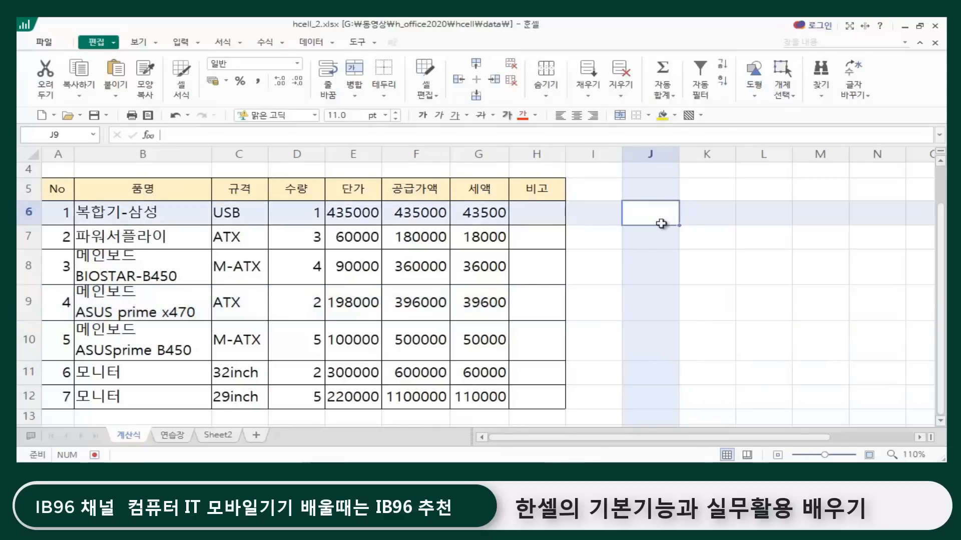
pyautogui.click(633, 298)
# Step: Select all 품명 entries B6:B12 as one continuous range, starting from the first entry, and check the table's last rows
pyautogui.click(131, 211)
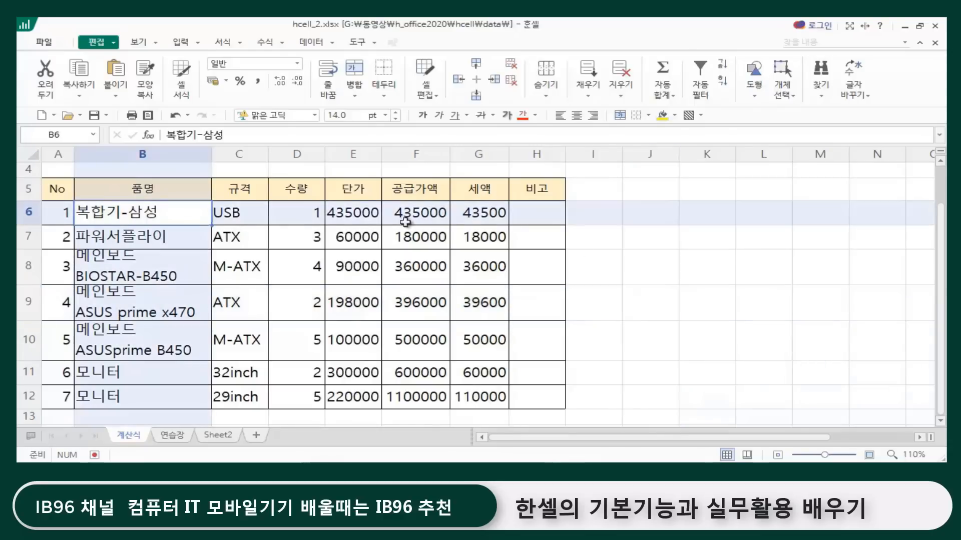
pyautogui.click(526, 394)
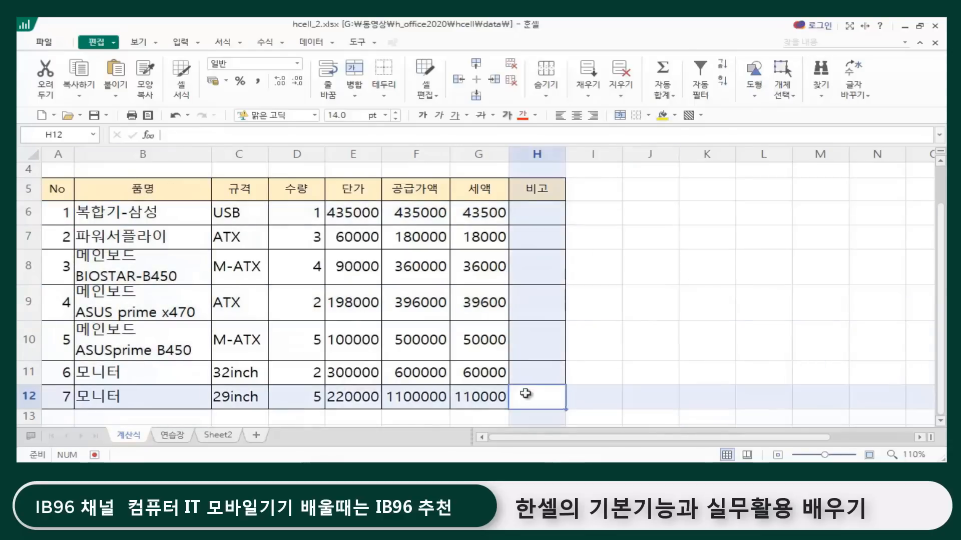
pyautogui.click(113, 213)
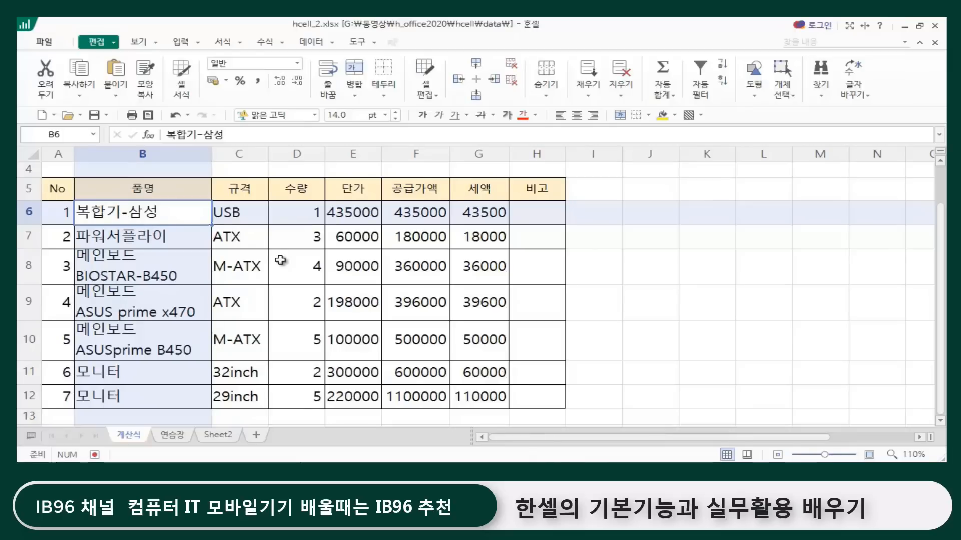
pyautogui.hotkey('ctrl', 'shift', 'Down')
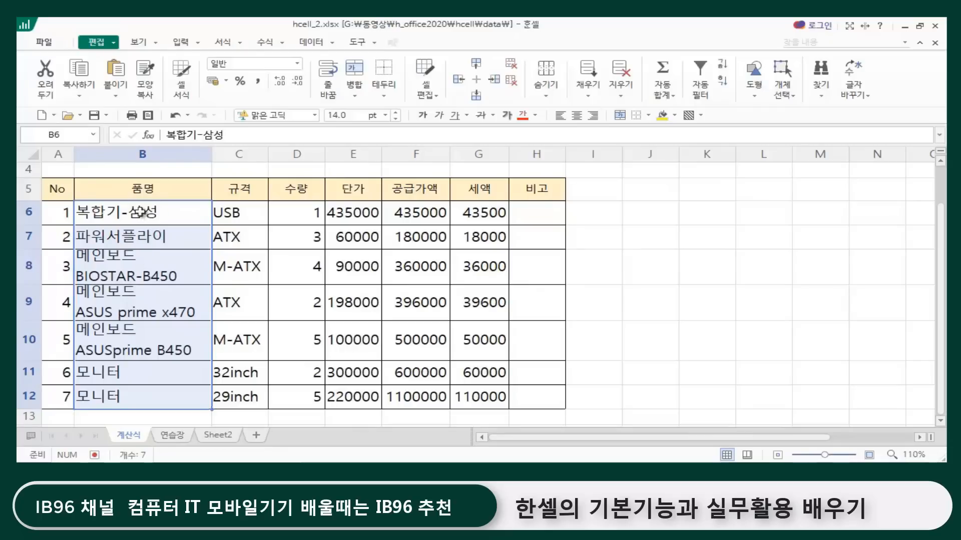
pyautogui.scroll(-2, 141, 213)
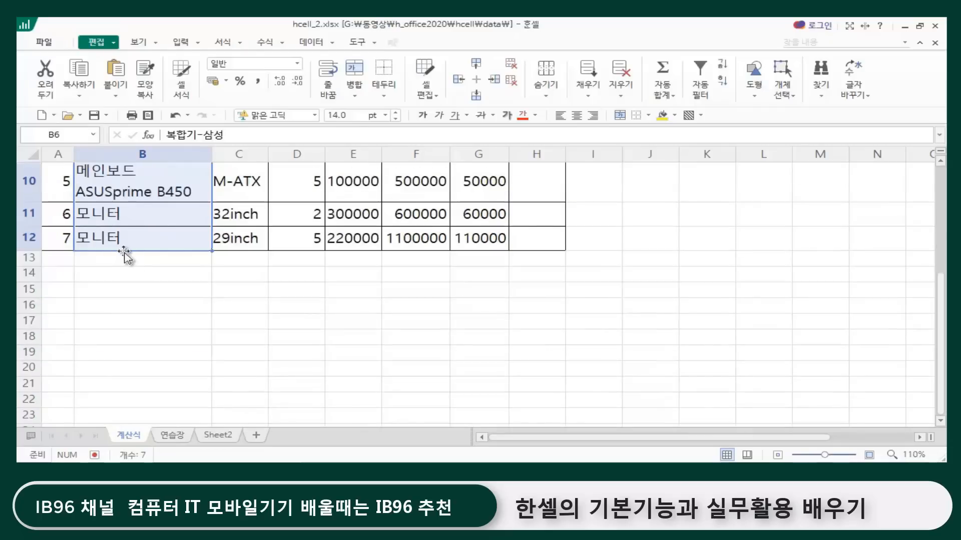
pyautogui.scroll(2, 133, 245)
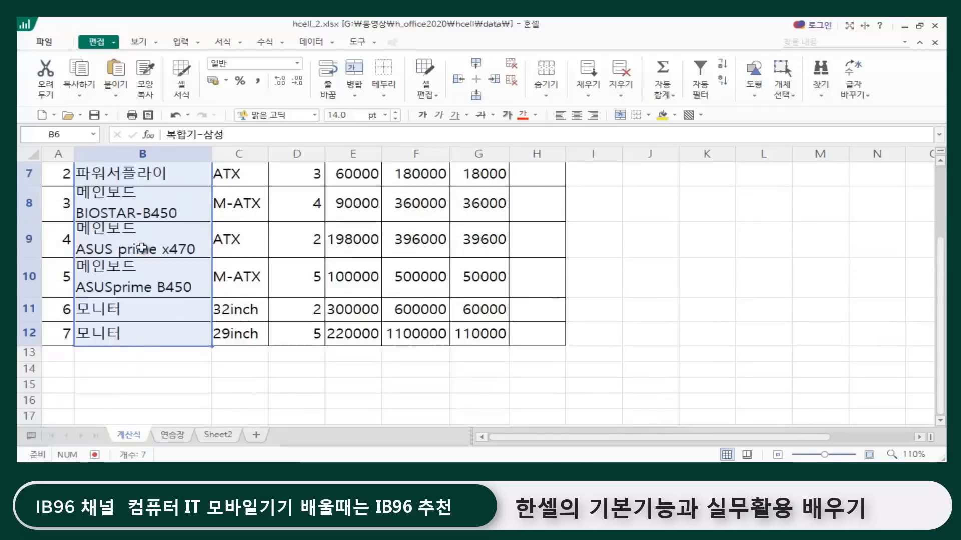
pyautogui.scroll(-1, 108, 387)
# Step: Enter dsfd, dgfdfgf, dfgfdgh, fdgfdsgh, fdshgfd and dfhgf in cells B13 to B18 directly below the table
pyautogui.click(111, 370)
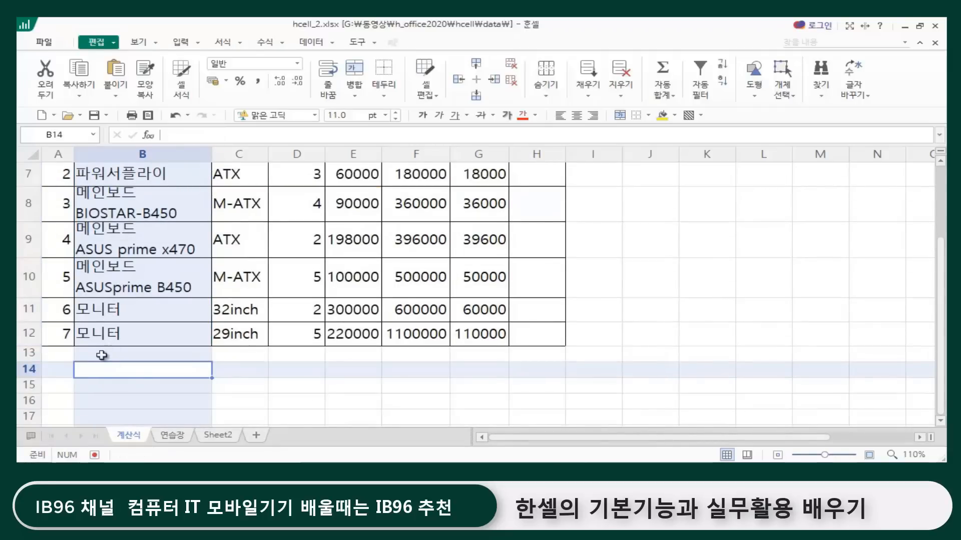
pyautogui.click(383, 406)
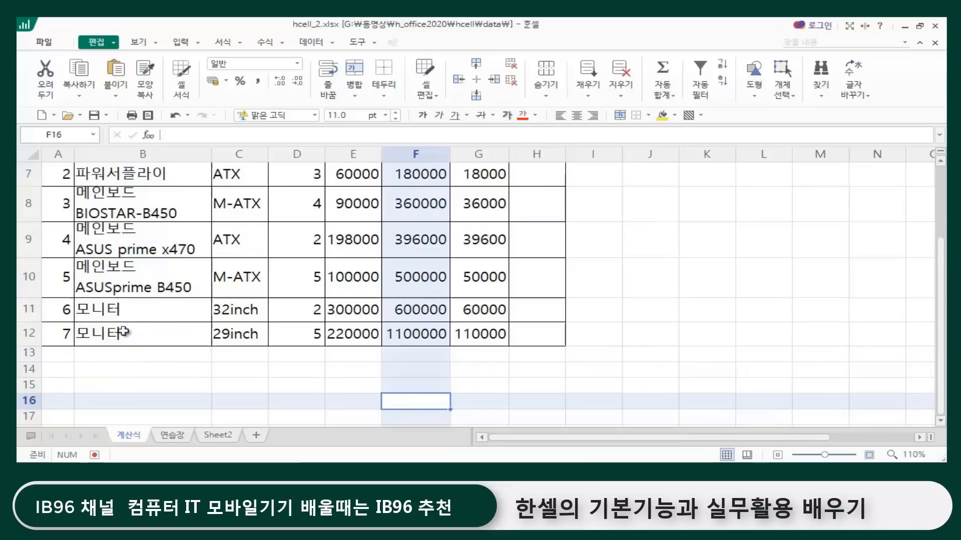
pyautogui.click(152, 355)
pyautogui.write('dsfd')
pyautogui.press('Return')
pyautogui.write('dgfdfgf')
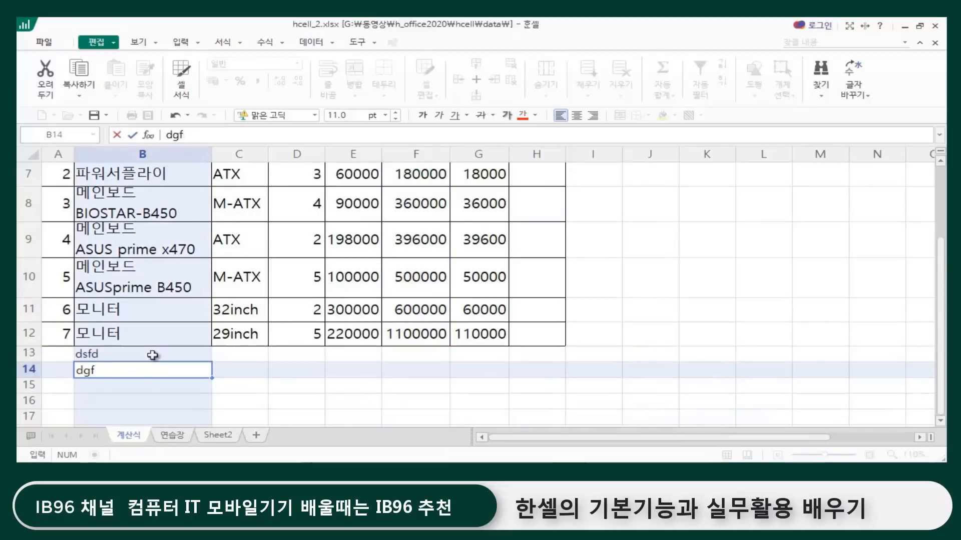
pyautogui.press('Return')
pyautogui.write('dfgfdgh')
pyautogui.press('Return')
pyautogui.write('fdgfdsgh')
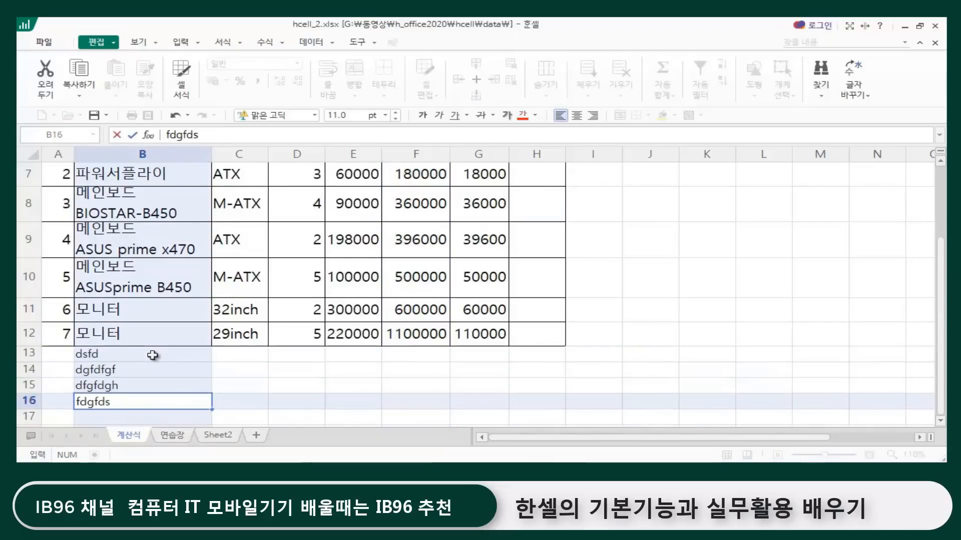
pyautogui.press('Return')
pyautogui.write('fdshgfd')
pyautogui.press('Return')
pyautogui.write('dfhgf')
pyautogui.press('Return')
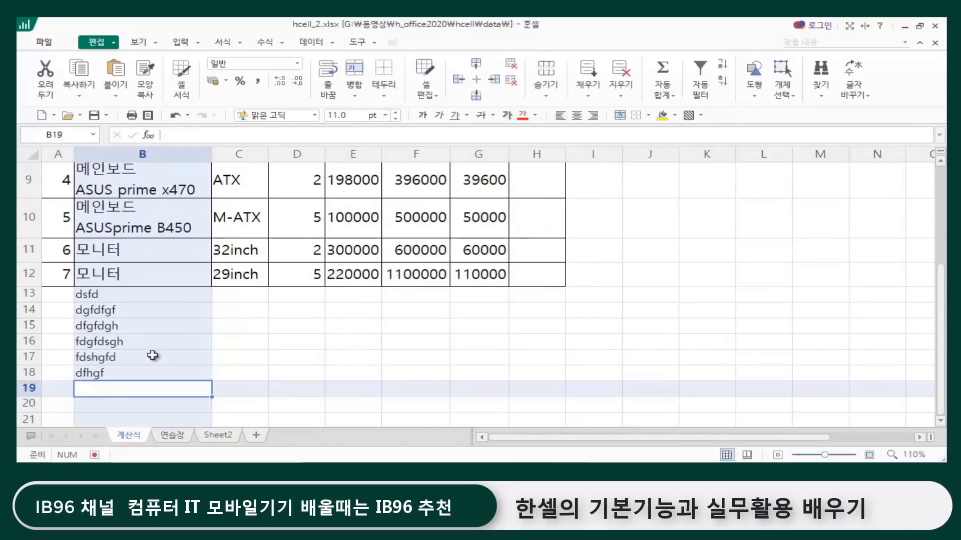
# Step: Extend the 품명 column with dfsgfd, dfgfdgh, dsgf and sfg in cells B19 to B22
pyautogui.write('dfsgfd')
pyautogui.press('Return')
pyautogui.write('dfg')
pyautogui.press('Return')
pyautogui.write('dsgf')
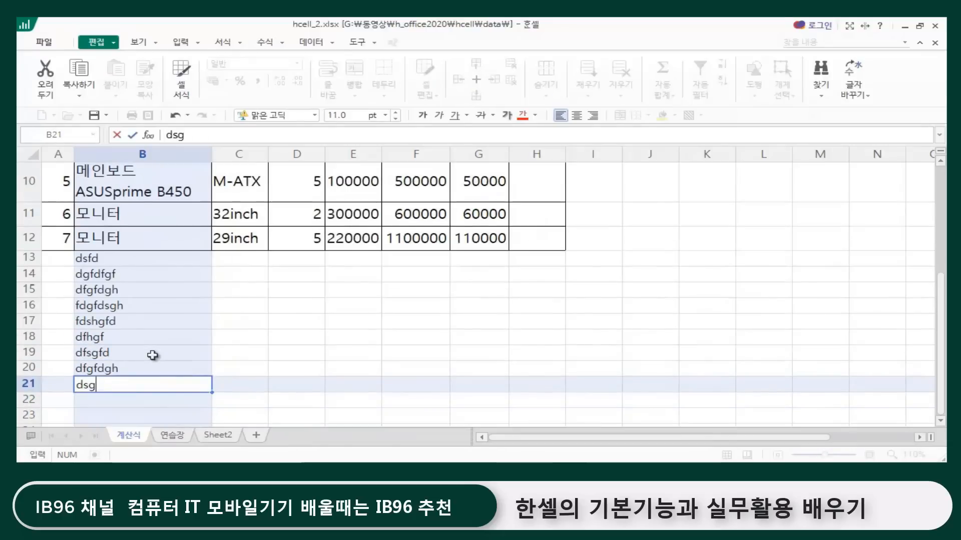
pyautogui.press('Return')
pyautogui.write('sfg')
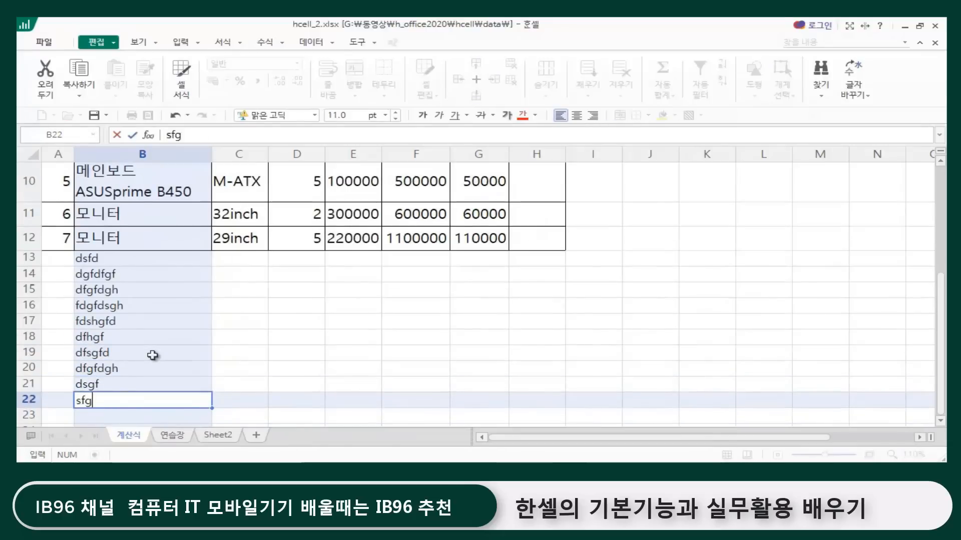
pyautogui.click(295, 322)
# Step: Select the whole extended 품명 column from B6 down to its last filled cell B22, and clear the selection
pyautogui.scroll(3, 280, 330)
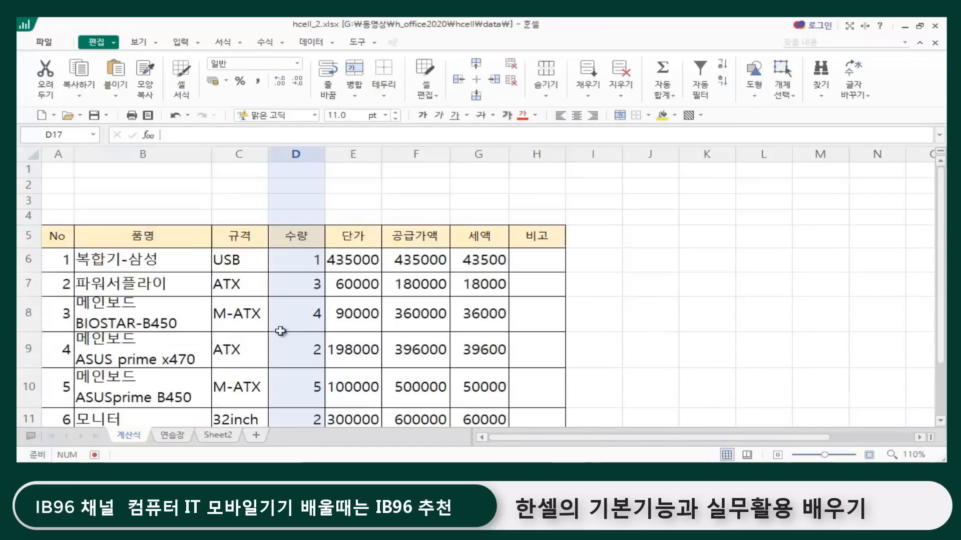
pyautogui.click(131, 257)
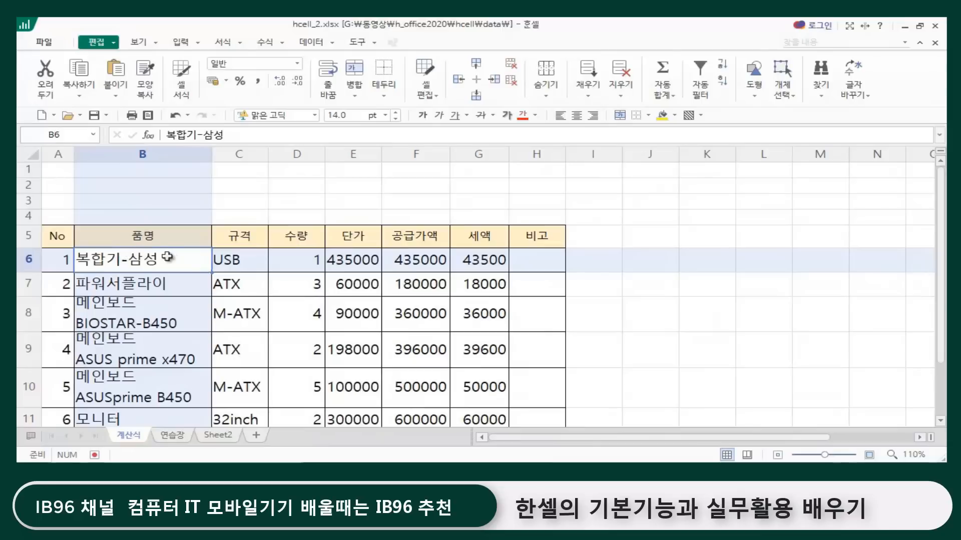
pyautogui.hotkey('ctrl', 'shift', 'Down')
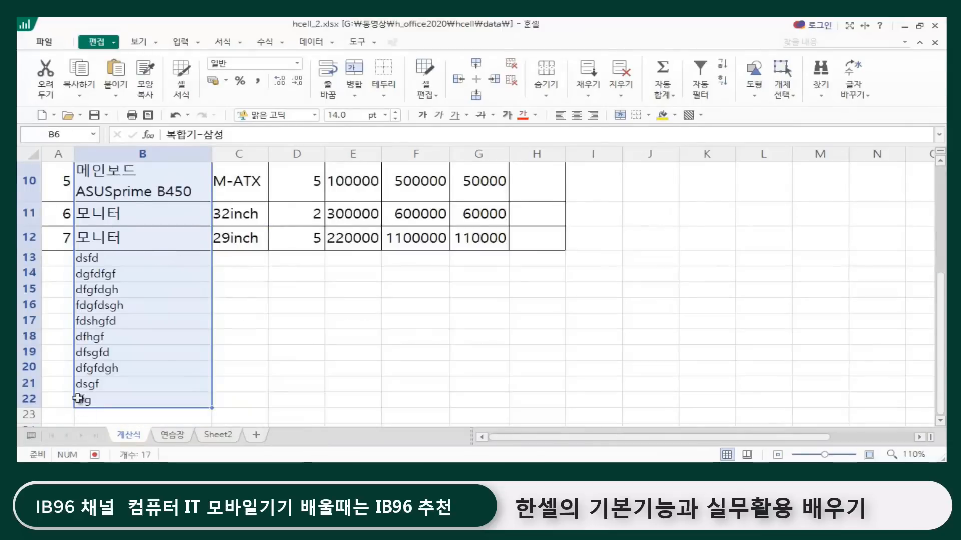
pyautogui.click(369, 332)
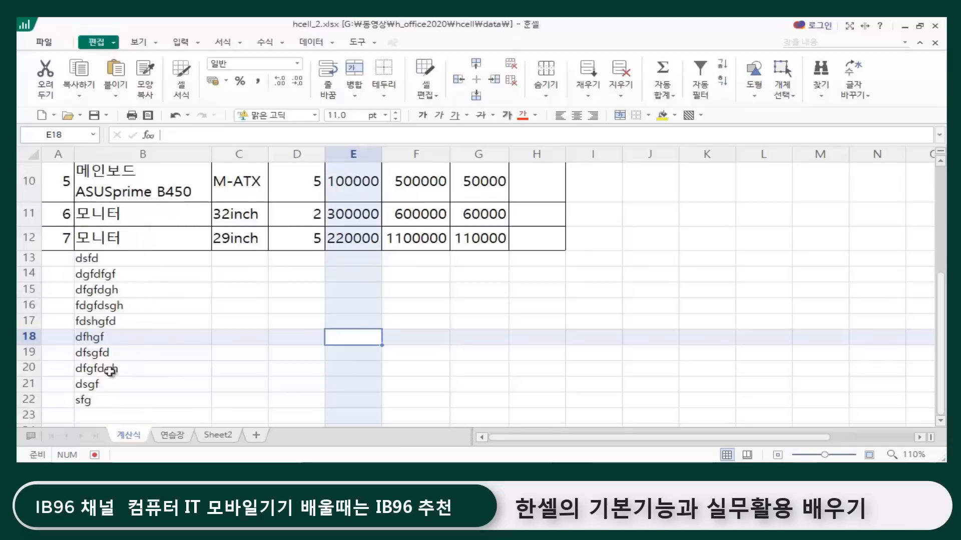
# Step: Delete the practice text in cells B13:B22 below the table
pyautogui.moveTo(129, 260); pyautogui.dragTo(115, 400)
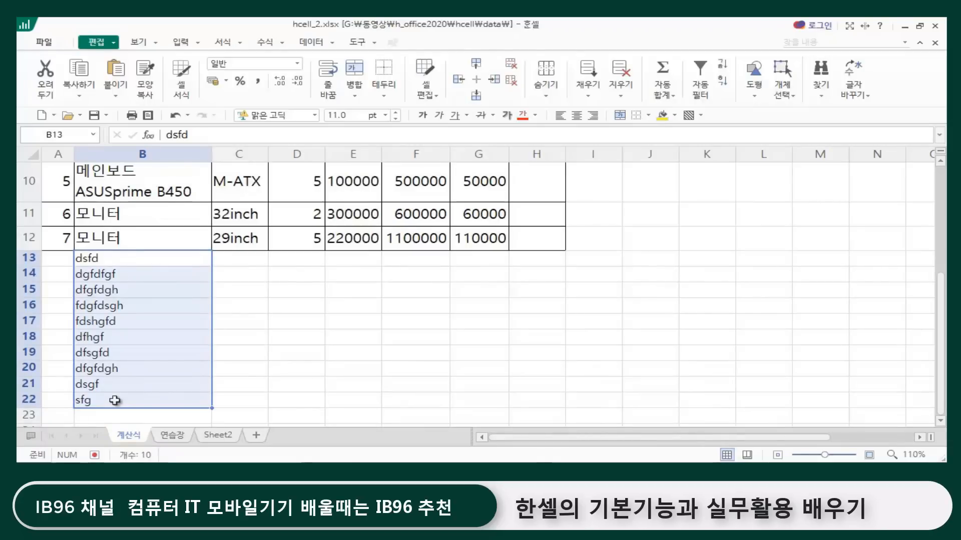
pyautogui.press('Delete')
pyautogui.click(372, 338)
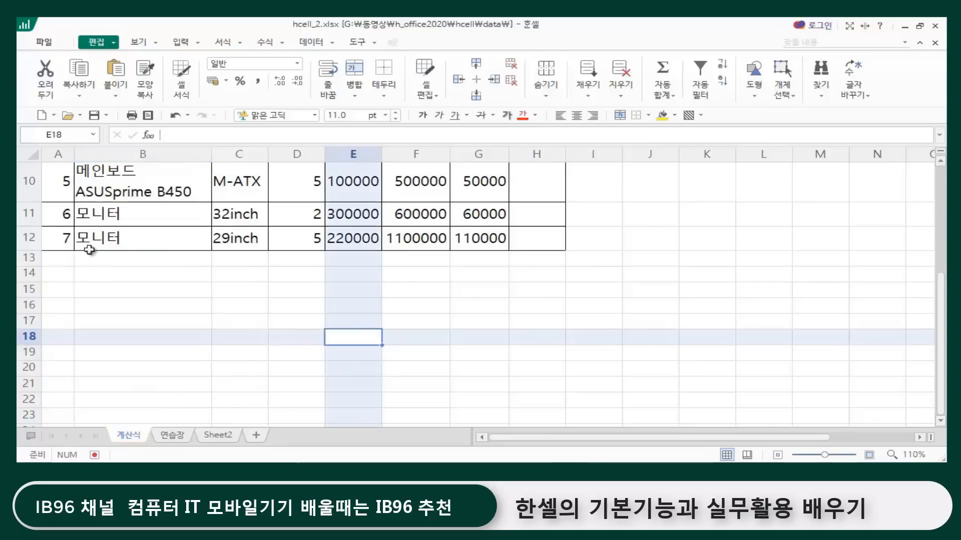
pyautogui.scroll(3, 145, 280)
pyautogui.click(651, 259)
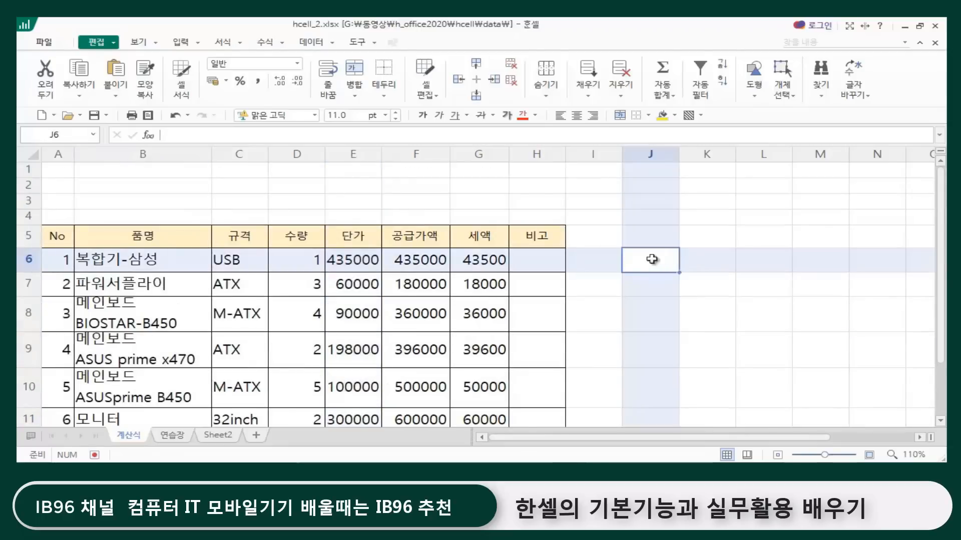
pyautogui.click(189, 199)
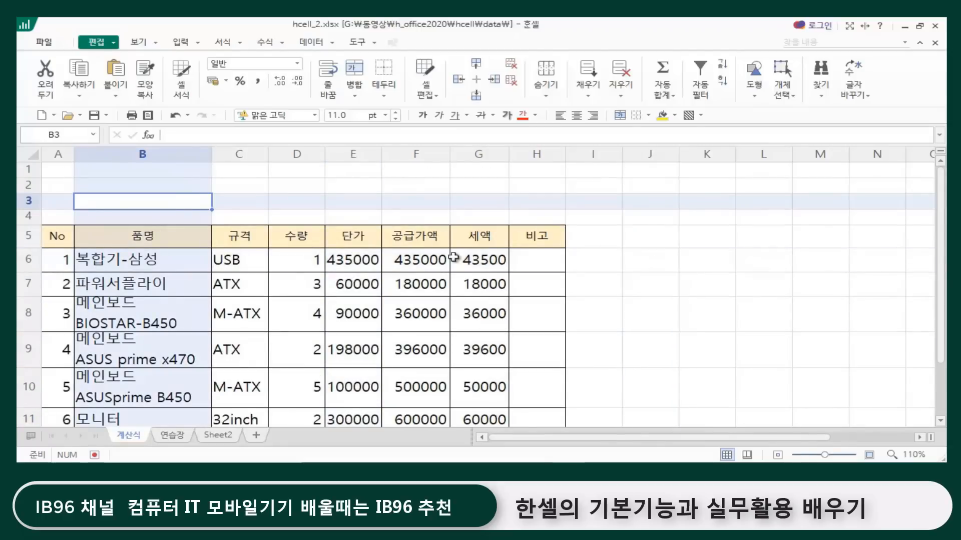
pyautogui.click(666, 237)
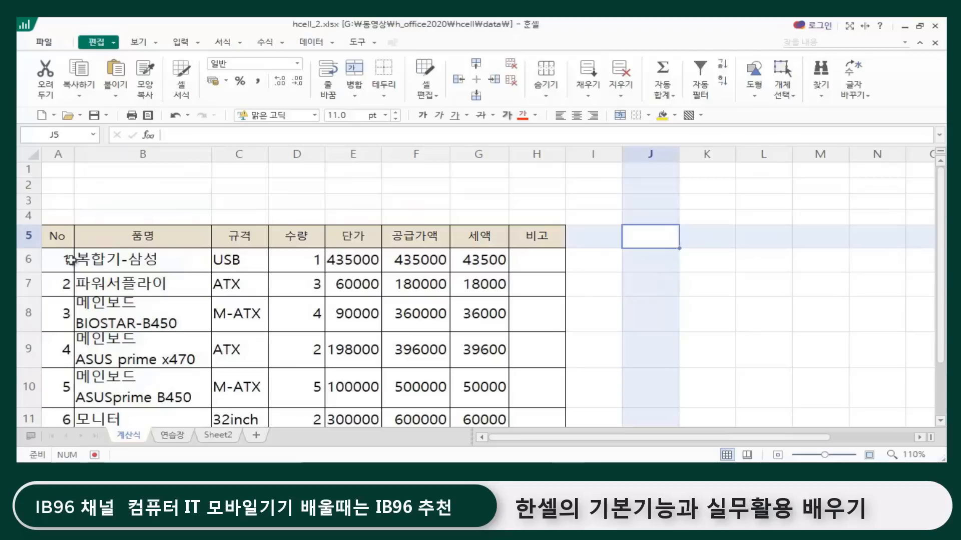
# Step: Select the 품명 range B6:B12 by its first and last cells, check its extent, and clear the selection
pyautogui.click(124, 257)
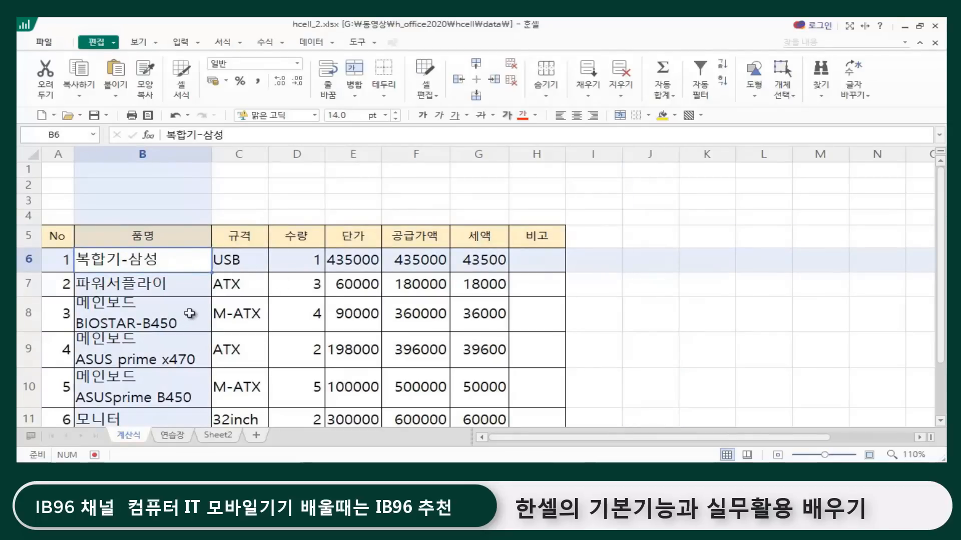
pyautogui.scroll(-3, 194, 314)
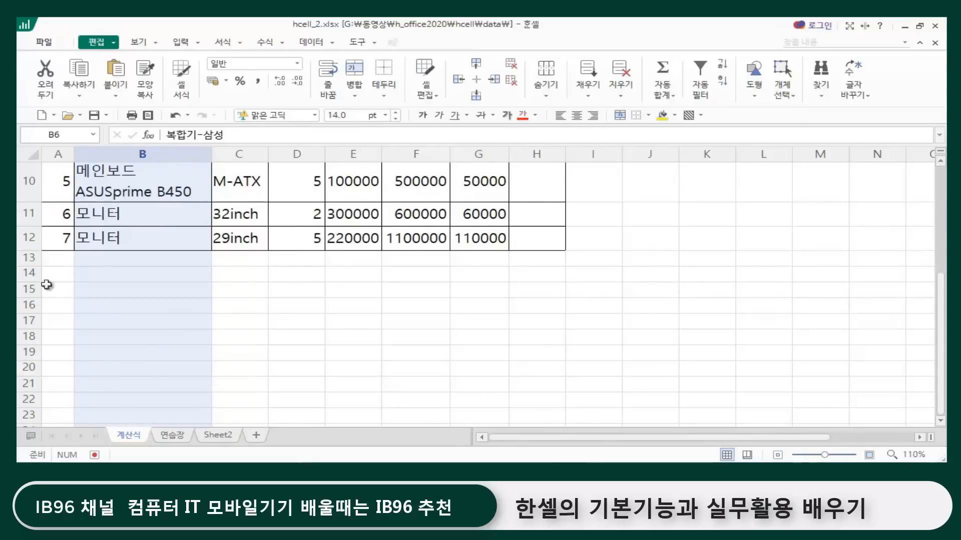
pyautogui.keyDown('shift'); pyautogui.click(122, 239); pyautogui.keyUp('shift')
pyautogui.scroll(2, 273, 285)
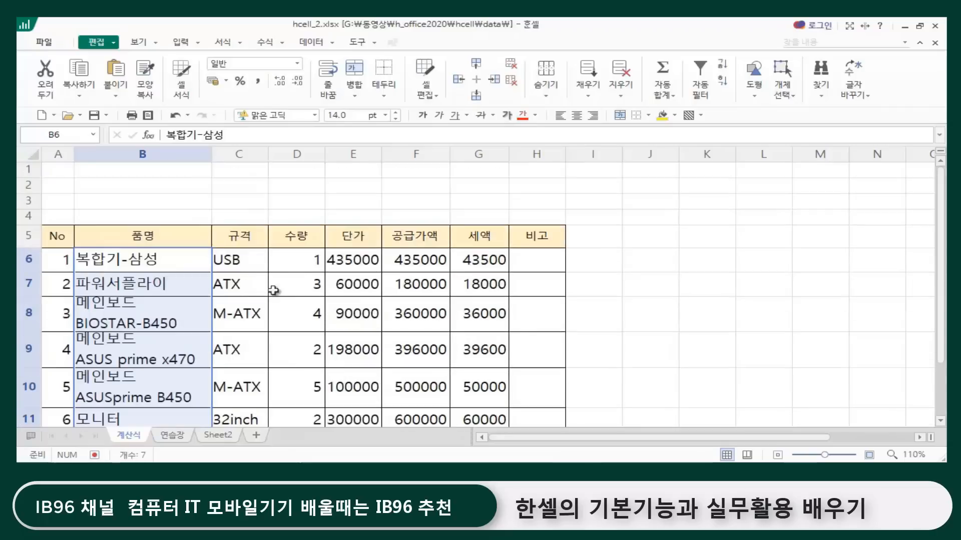
pyautogui.scroll(-1, 187, 318)
pyautogui.scroll(1, 165, 318)
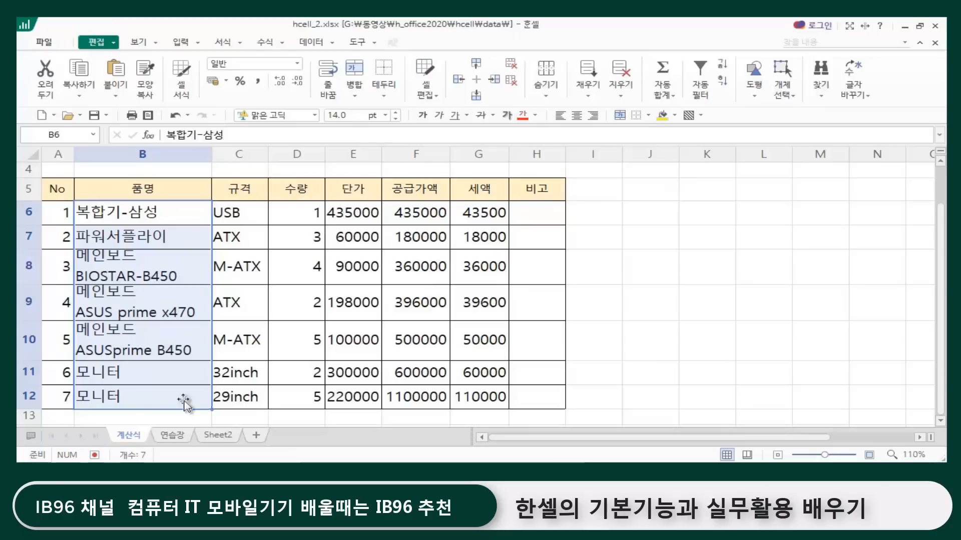
pyautogui.click(713, 233)
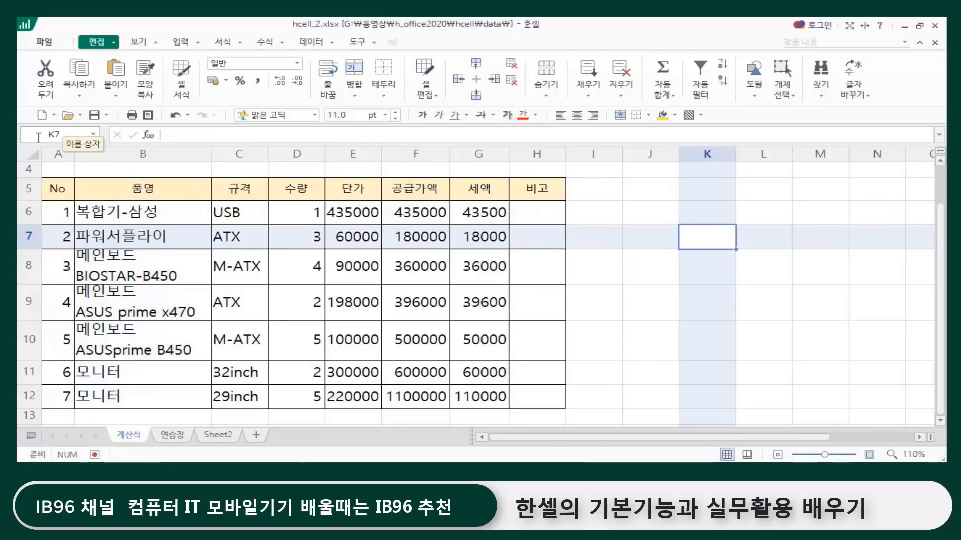
# Step: Select the long range b6:b1000 by entering its cell address, look over its extent, and clear the selection
pyautogui.click(66, 133)
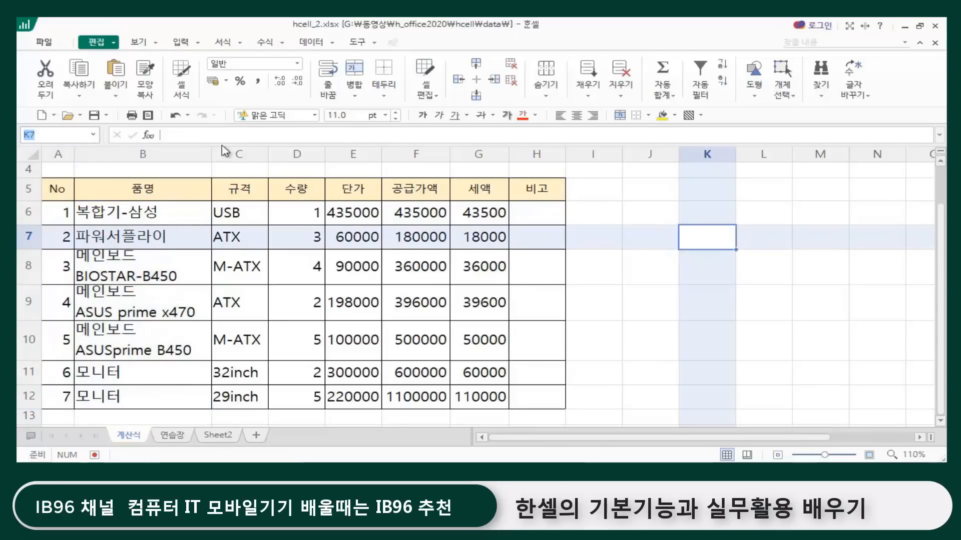
pyautogui.write('ㅠ6')
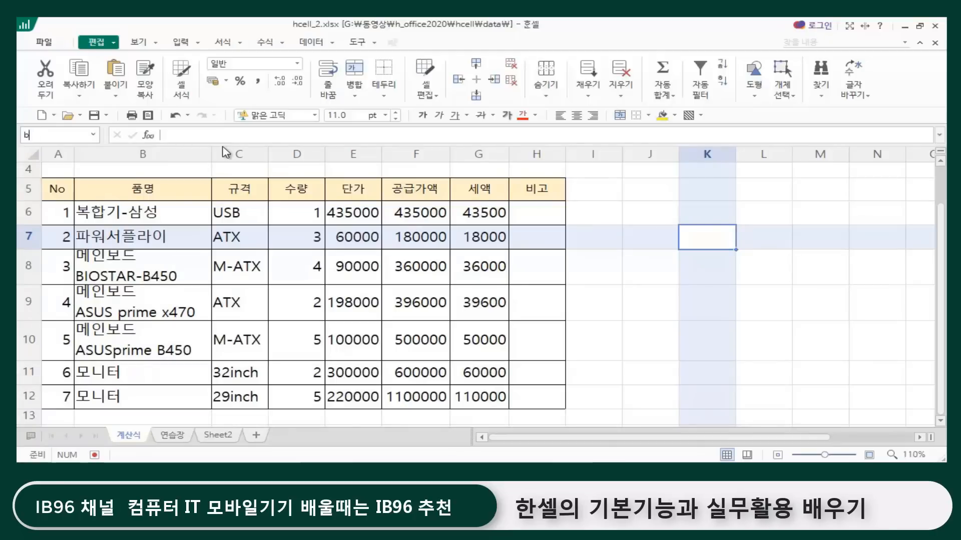
pyautogui.write(':b1000')
pyautogui.press('Return')
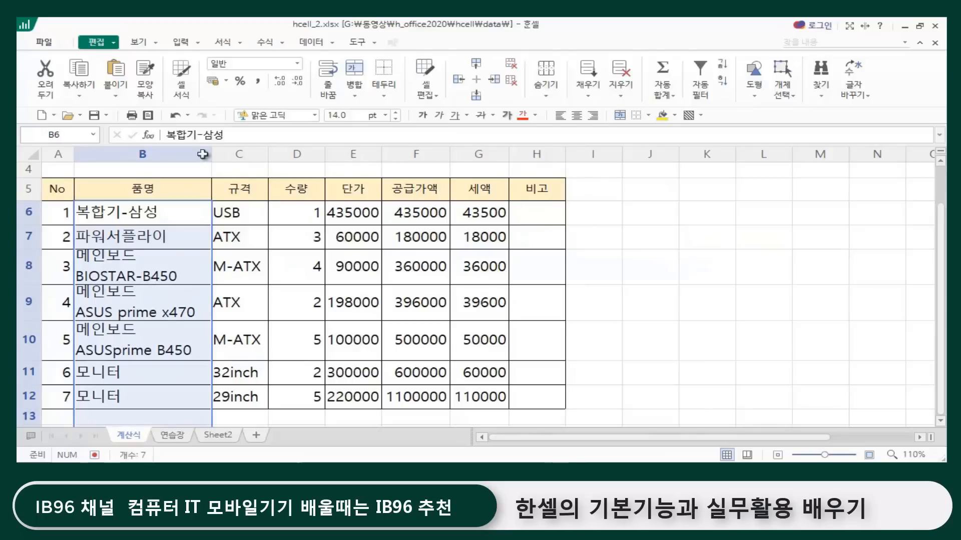
pyautogui.scroll(-4, 148, 240)
pyautogui.scroll(2, 161, 308)
pyautogui.scroll(3, 161, 309)
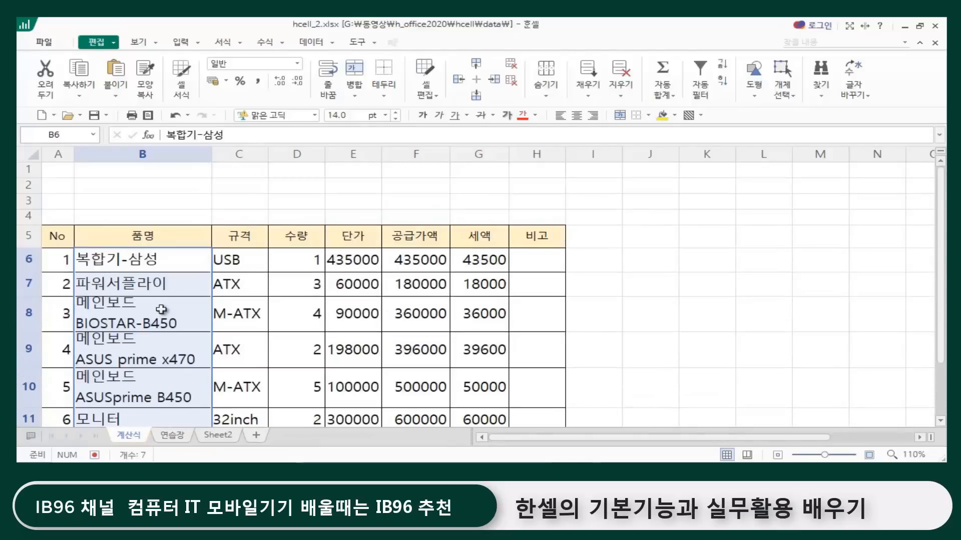
pyautogui.click(143, 259)
pyautogui.click(734, 330)
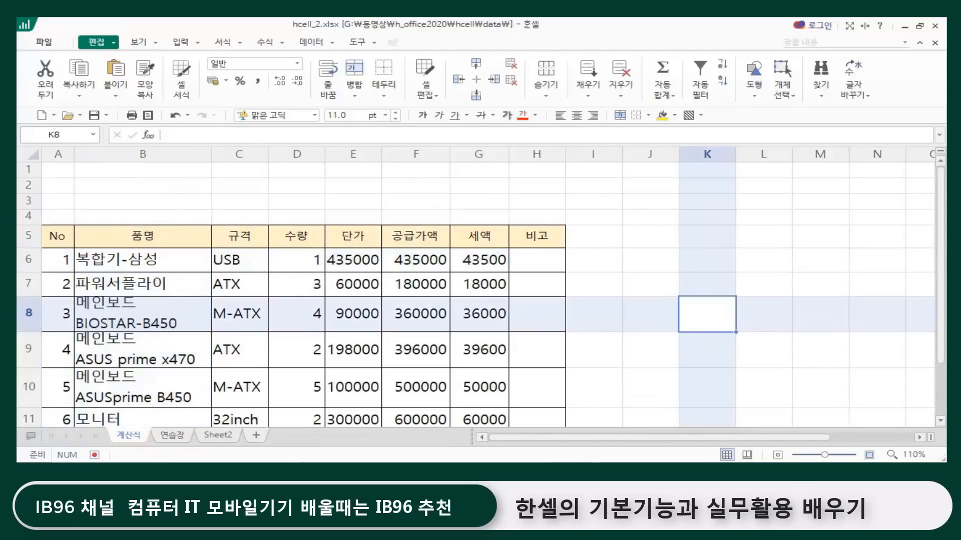
pyautogui.click(247, 200)
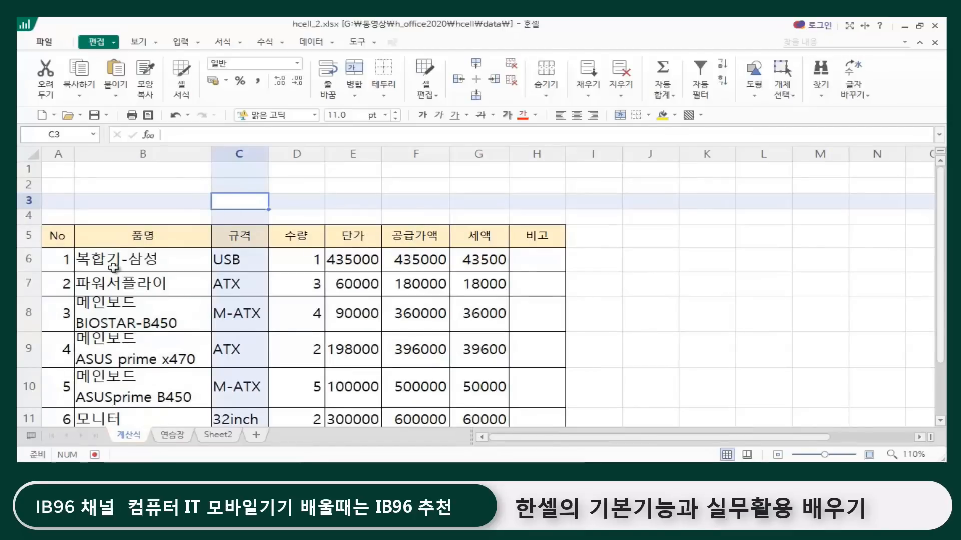
pyautogui.click(270, 301)
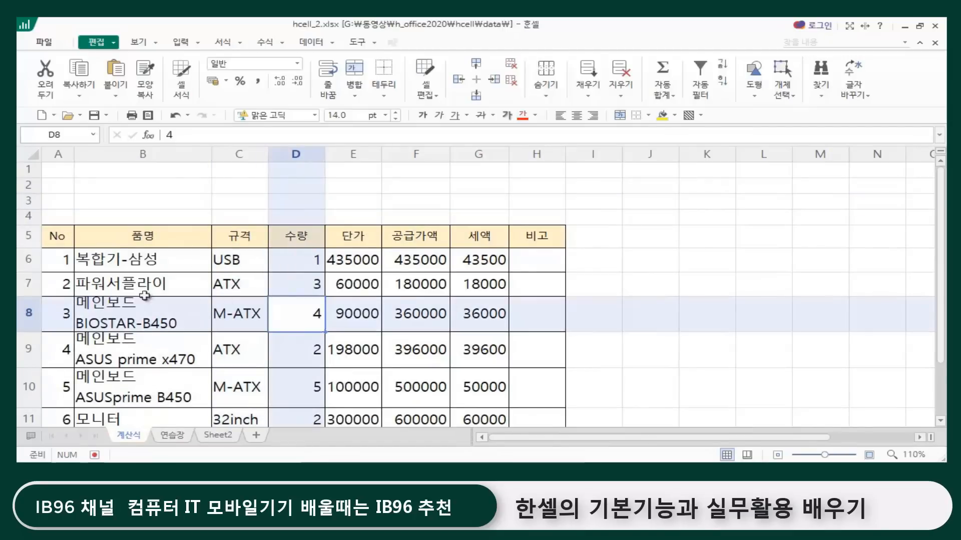
pyautogui.click(703, 281)
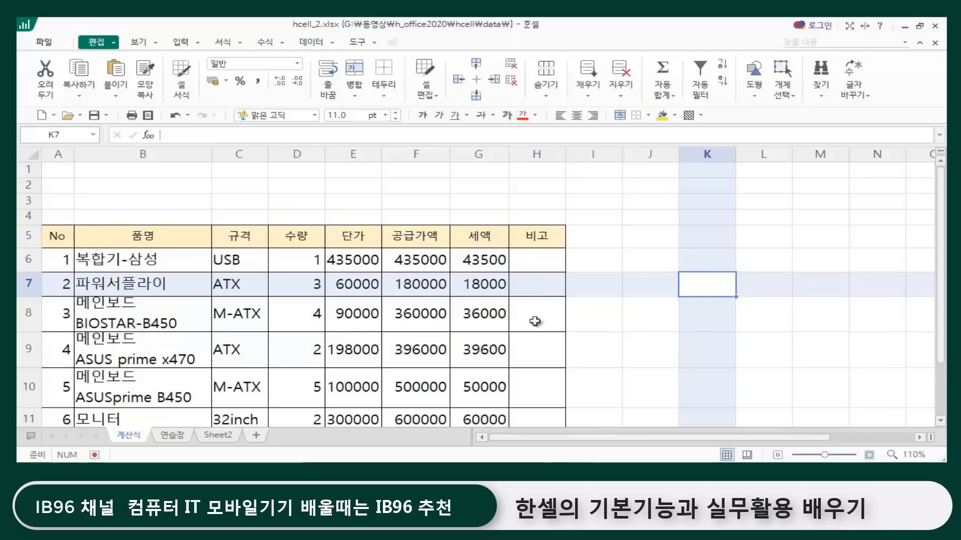
pyautogui.scroll(-3, 534, 320)
pyautogui.scroll(2, 497, 328)
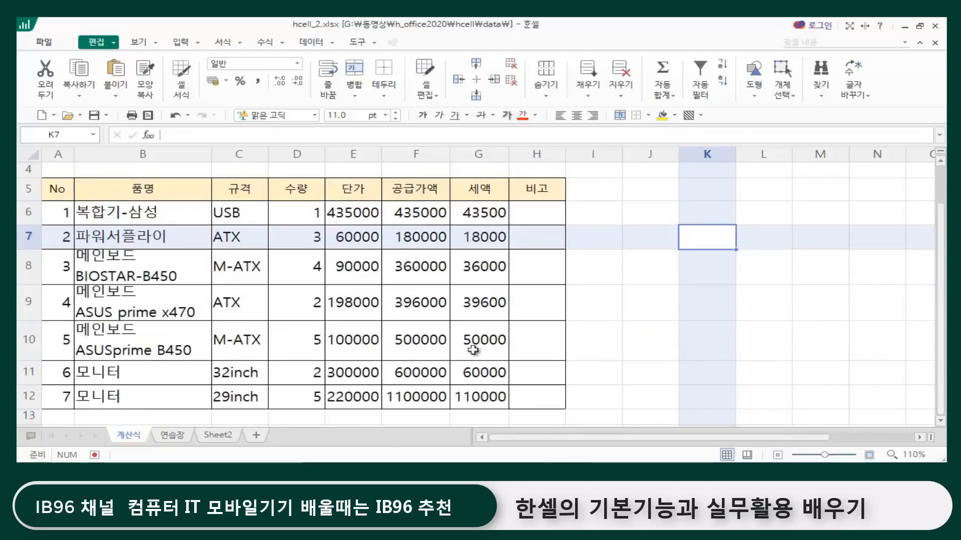
# Step: Select the whole table A5:H12 by extending from the No header across the header row and down, and clear the selection
pyautogui.click(59, 187)
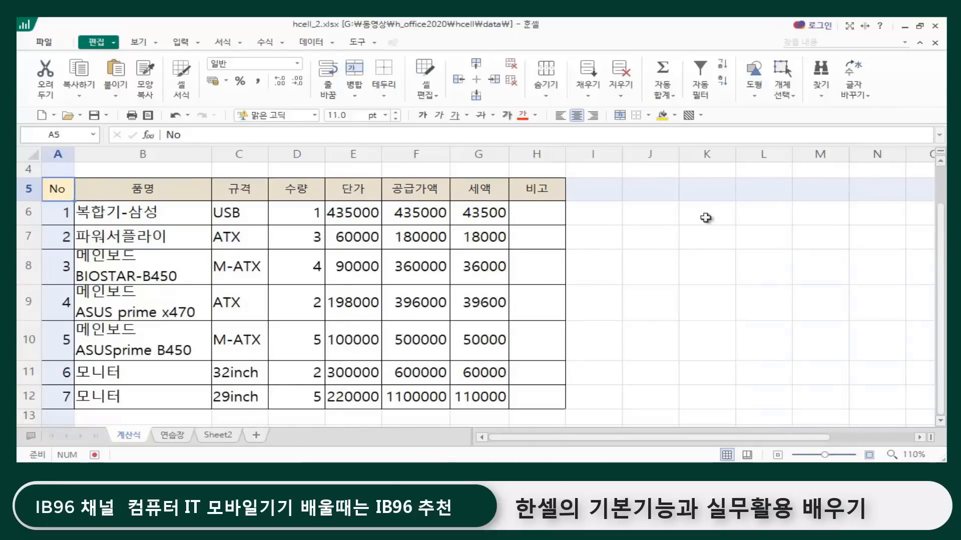
pyautogui.hotkey('ctrl', 'shift', 'Right')
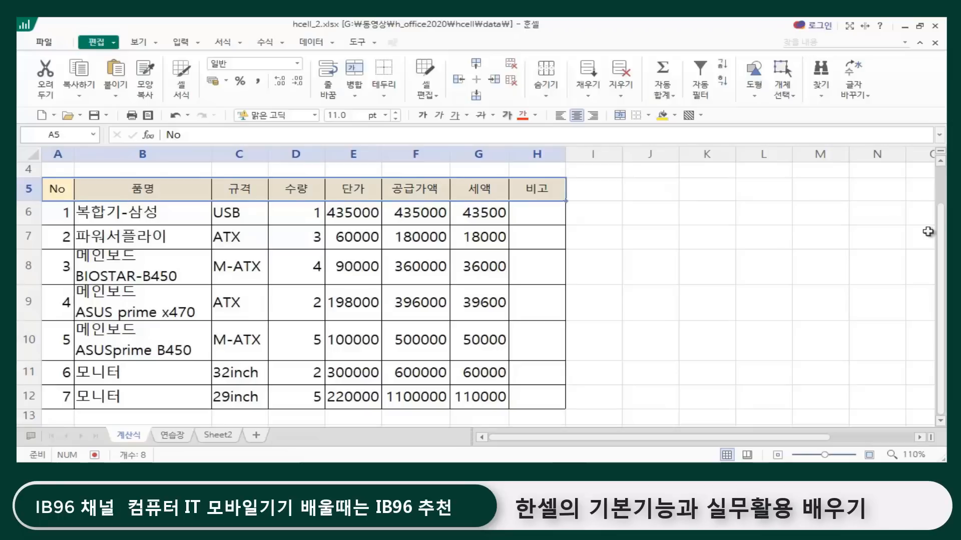
pyautogui.hotkey('ctrl', 'shift', 'Down')
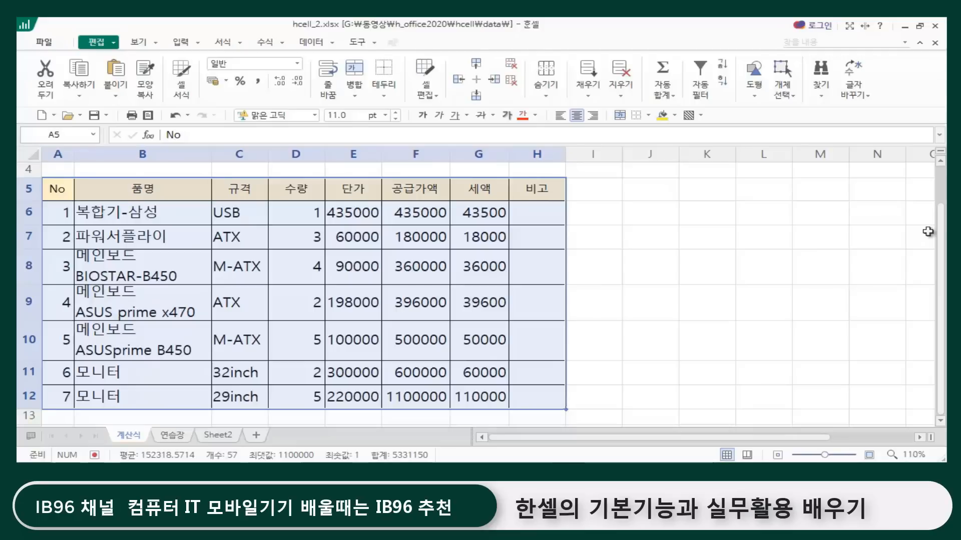
pyautogui.click(651, 243)
pyautogui.click(600, 244)
pyautogui.click(698, 277)
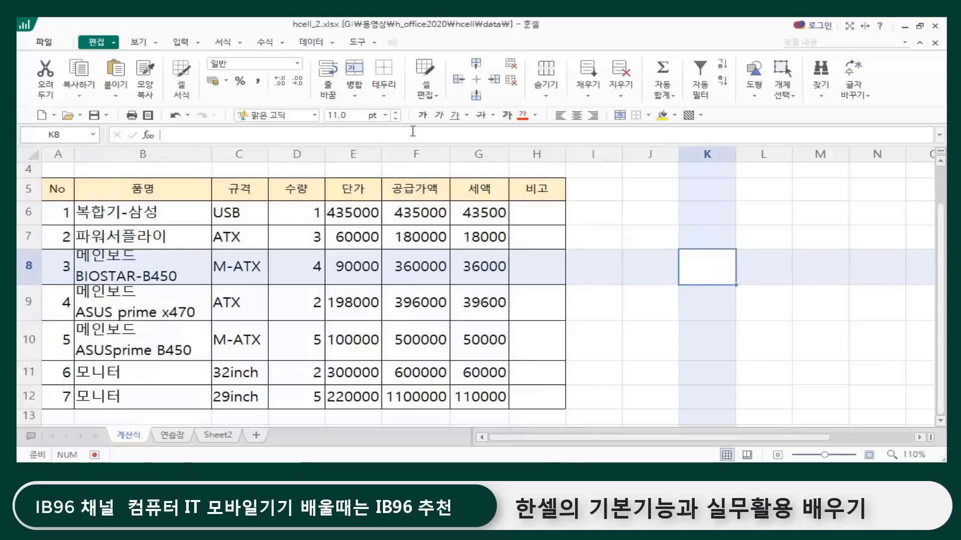
# Step: Select the 품명 column B5:B12 together with the non-adjacent 단가 and 공급가액 columns E5:F12
pyautogui.moveTo(140, 190); pyautogui.dragTo(121, 398)
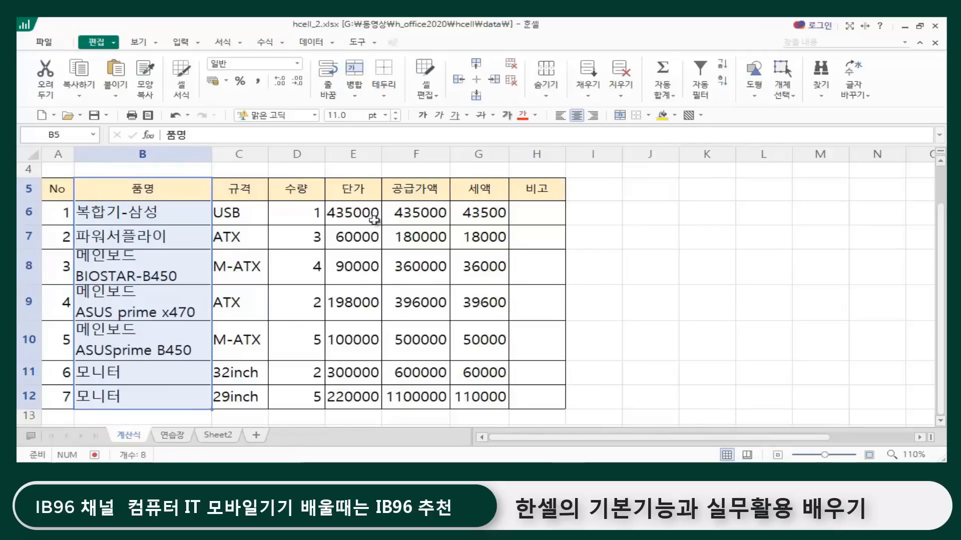
pyautogui.keyDown('ctrl'); pyautogui.click(350, 189); pyautogui.keyUp('ctrl')
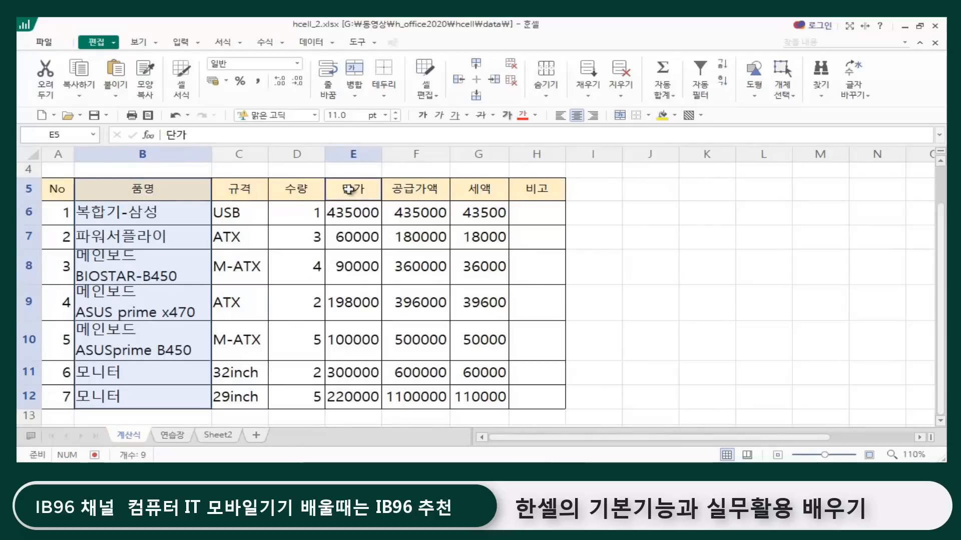
pyautogui.moveTo(349, 189); pyautogui.dragTo(406, 397)
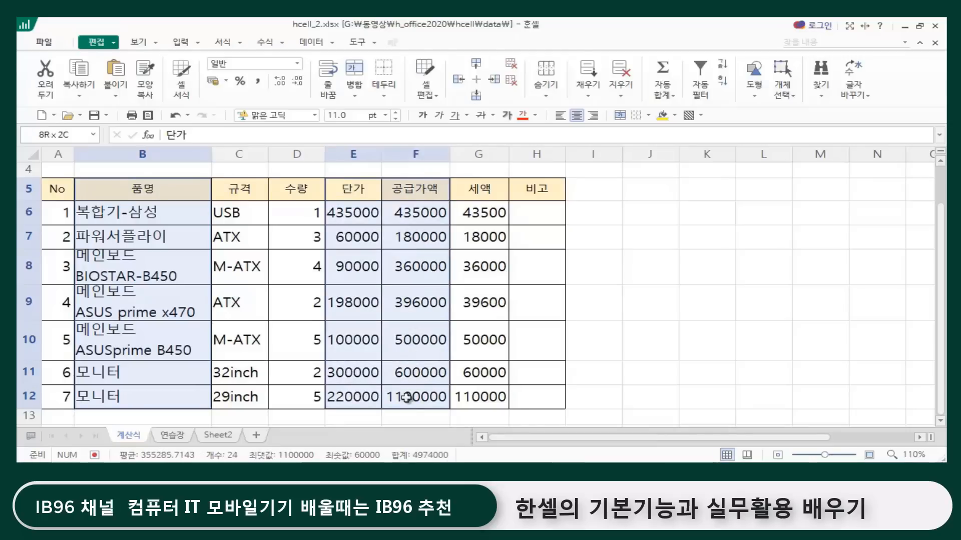
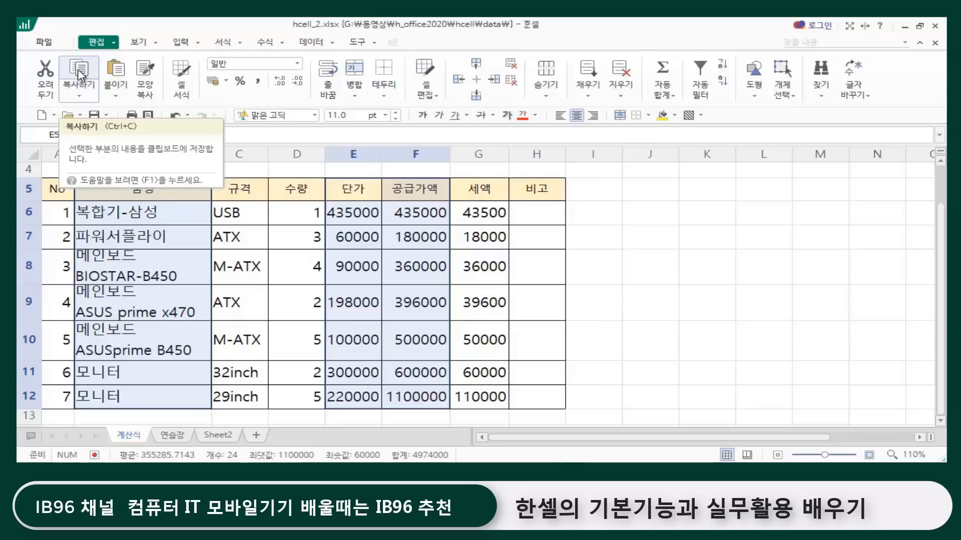
# Step: Copy the selected 품명, 단가 and 공급가액 columns and paste them on Sheet2 starting at cell B3
pyautogui.click(79, 70)
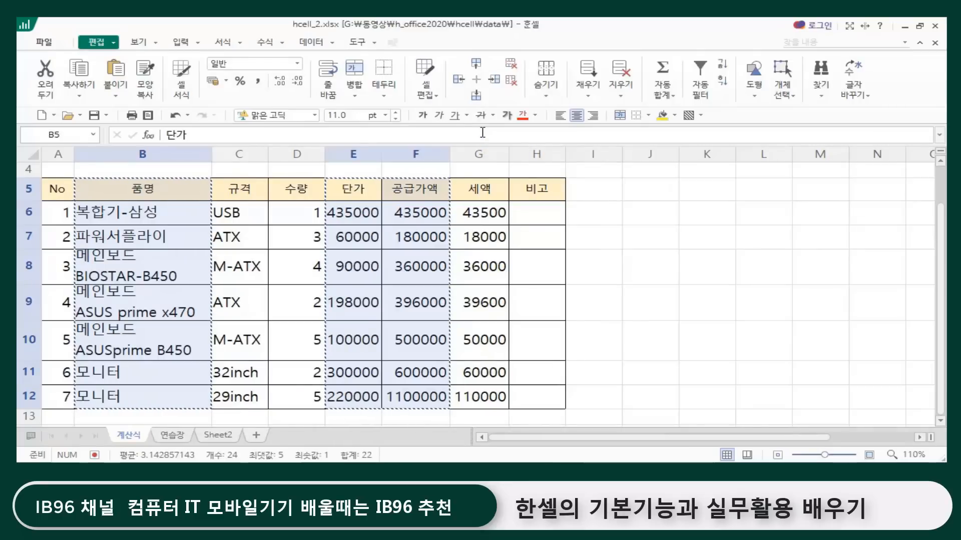
pyautogui.click(218, 436)
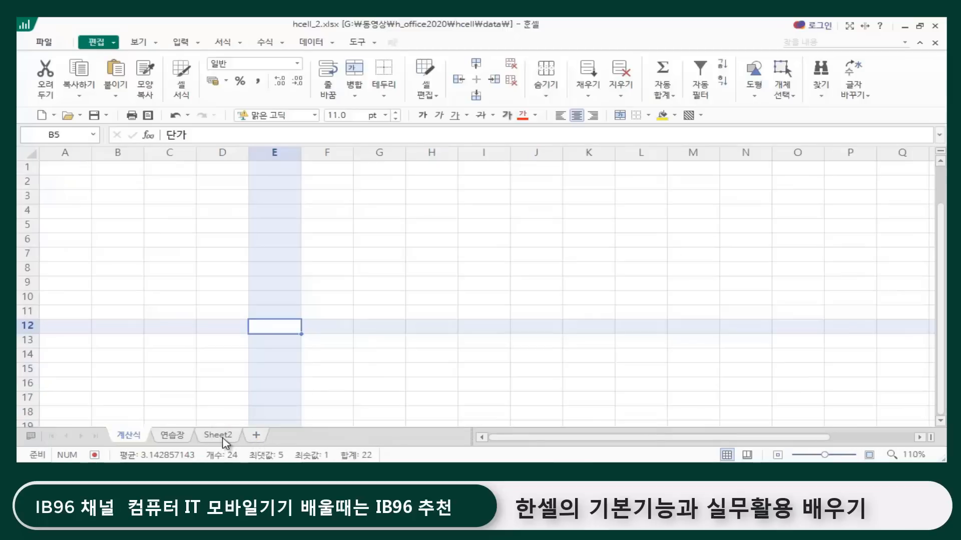
pyautogui.click(456, 283)
pyautogui.click(341, 239)
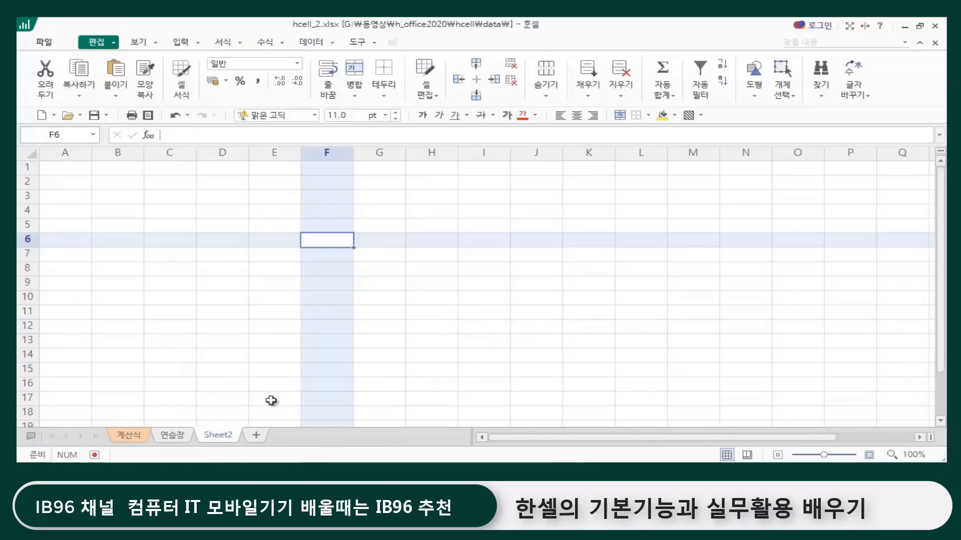
pyautogui.click(116, 199)
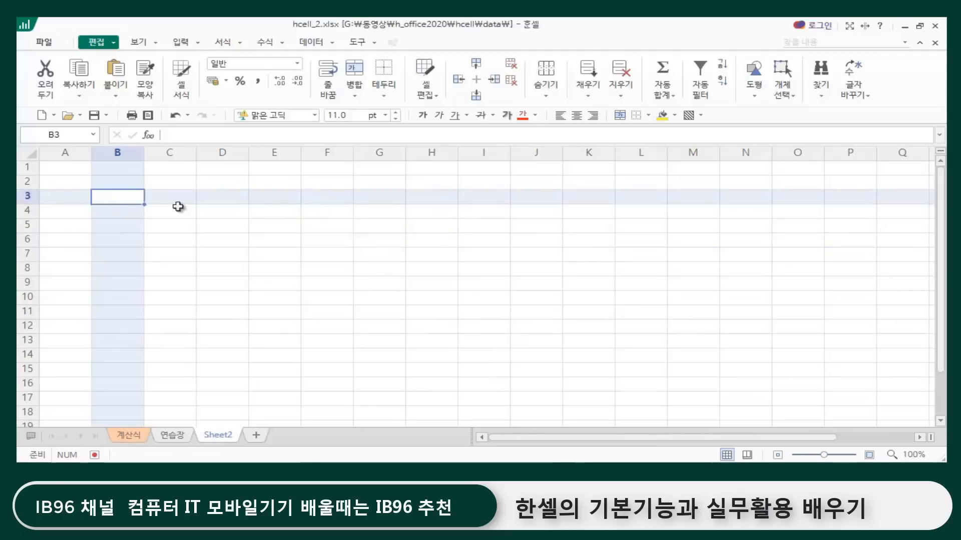
pyautogui.click(180, 236)
pyautogui.click(104, 198)
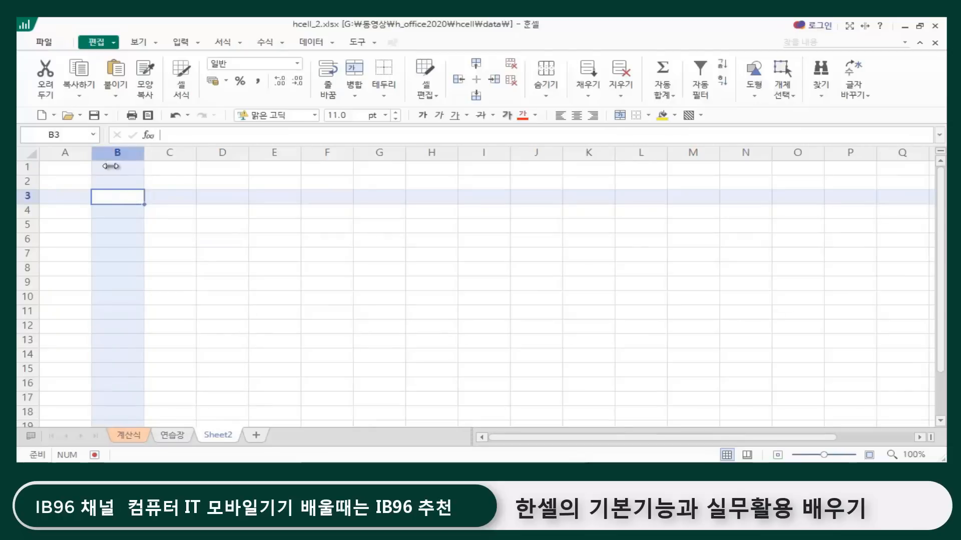
pyautogui.click(116, 71)
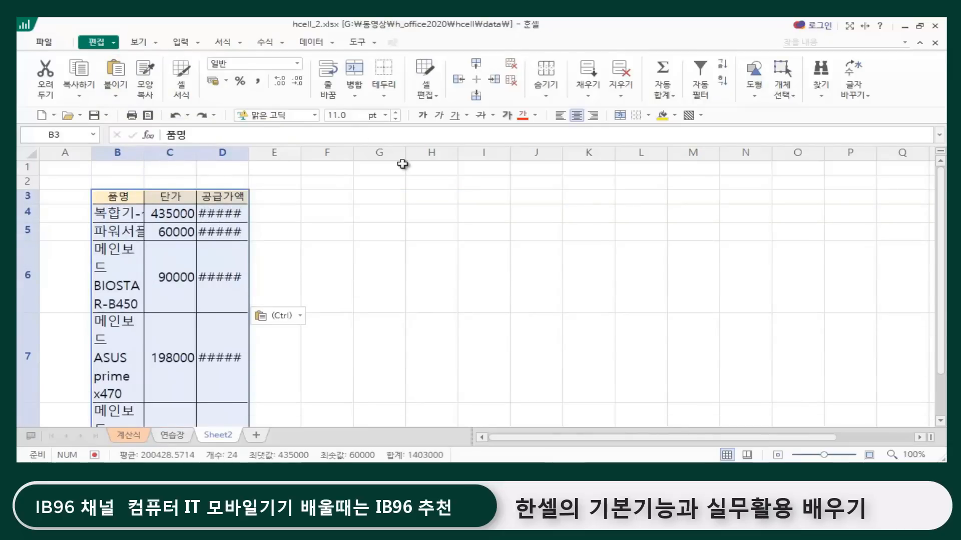
pyautogui.click(392, 194)
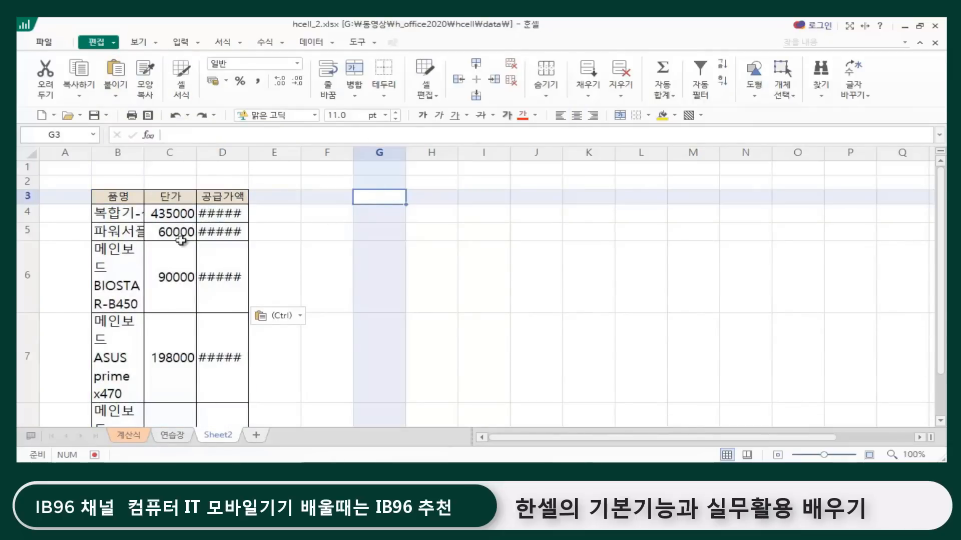
# Step: Auto-fit the widths of the 품명 column B and the 공급가액 column D to their contents
pyautogui.doubleClick(144, 152)
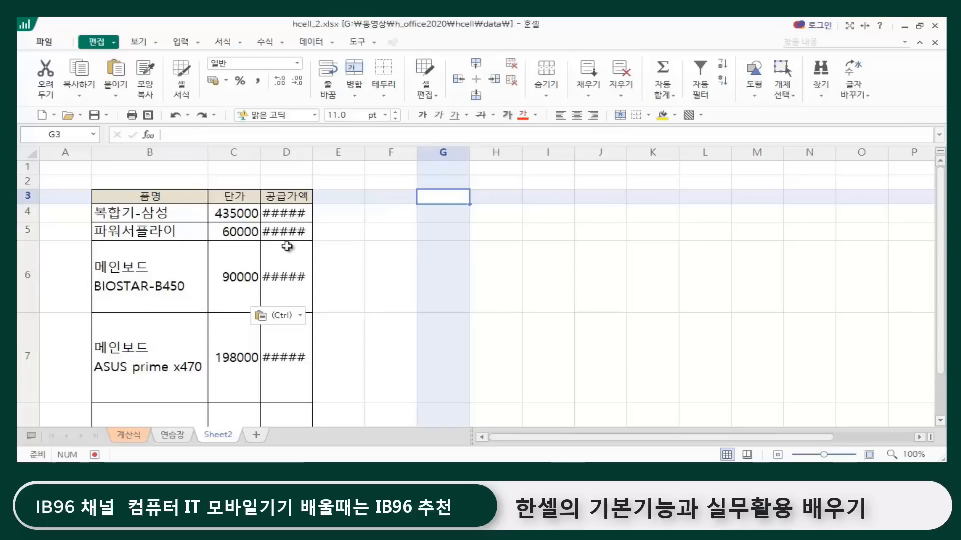
pyautogui.doubleClick(313, 153)
pyautogui.click(420, 278)
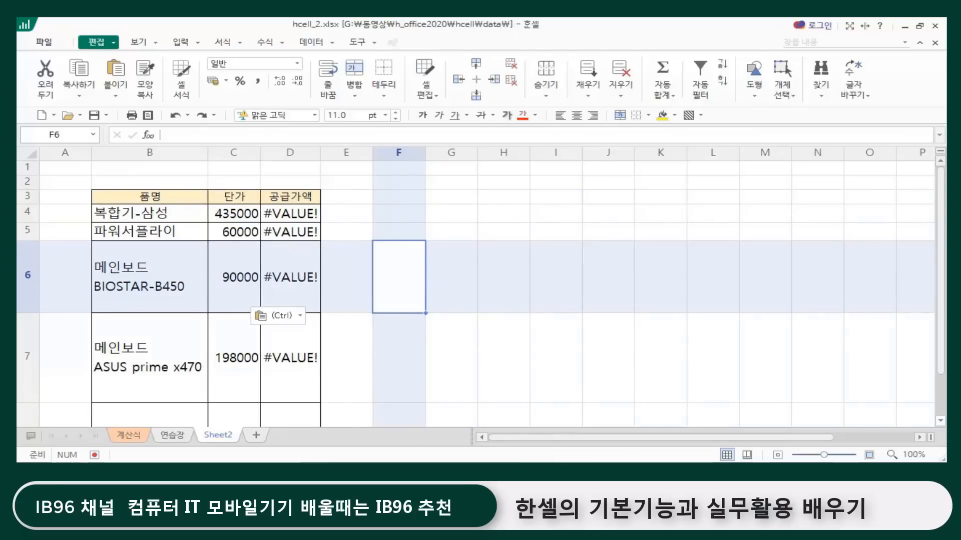
# Step: Examine the formulas behind the pasted 공급가액 cells in D4:D10
pyautogui.click(275, 215)
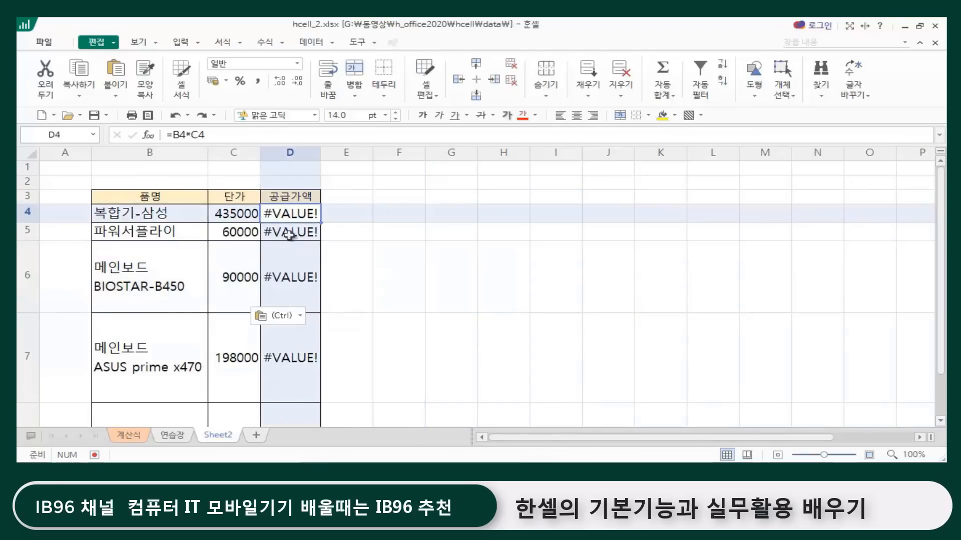
pyautogui.click(288, 236)
pyautogui.click(290, 265)
pyautogui.scroll(-4, 307, 332)
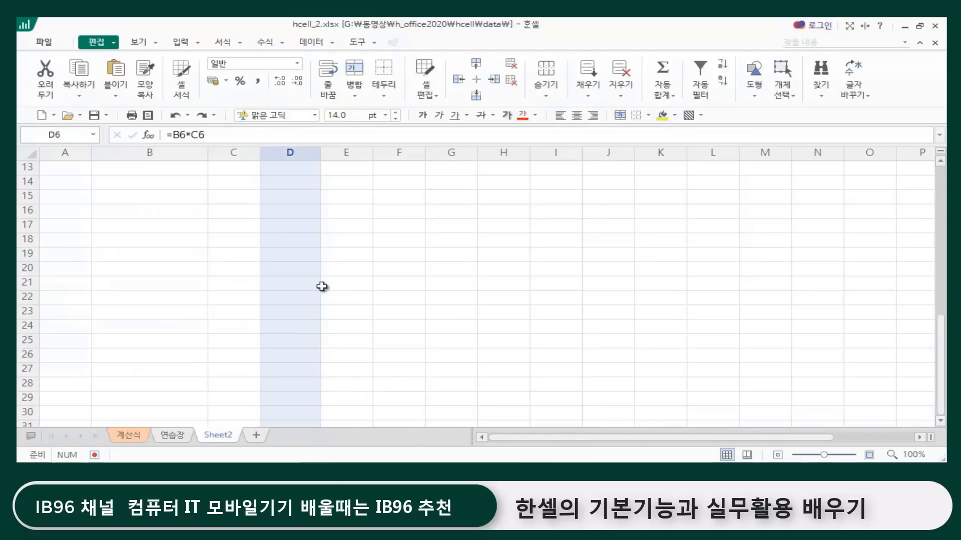
pyautogui.scroll(3, 322, 285)
pyautogui.click(451, 349)
pyautogui.click(293, 368)
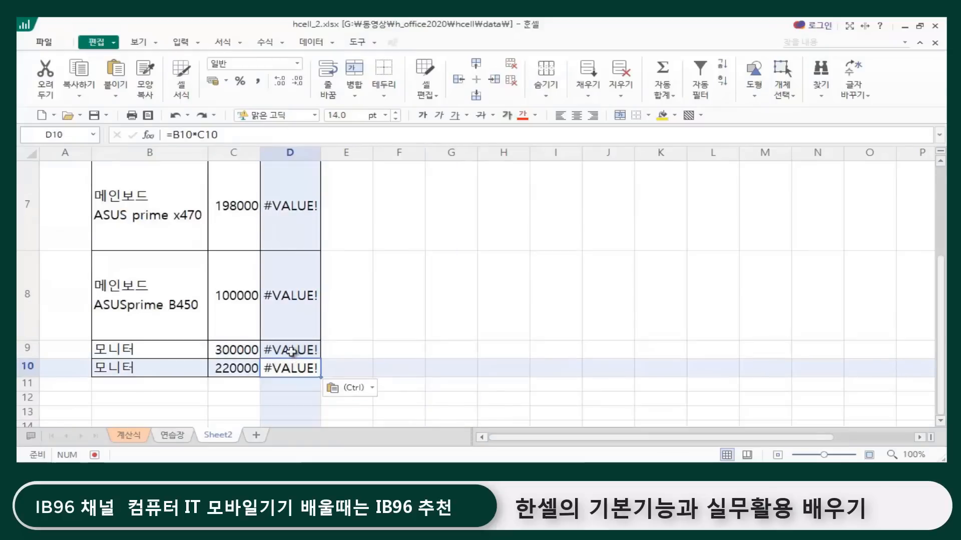
pyautogui.click(293, 350)
pyautogui.click(291, 298)
pyautogui.click(296, 222)
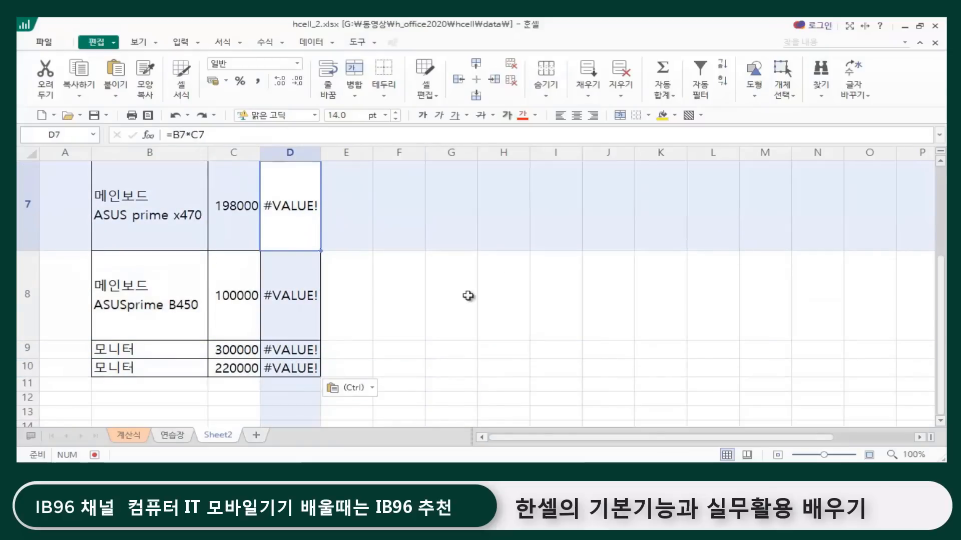
pyautogui.scroll(2, 466, 296)
pyautogui.click(452, 228)
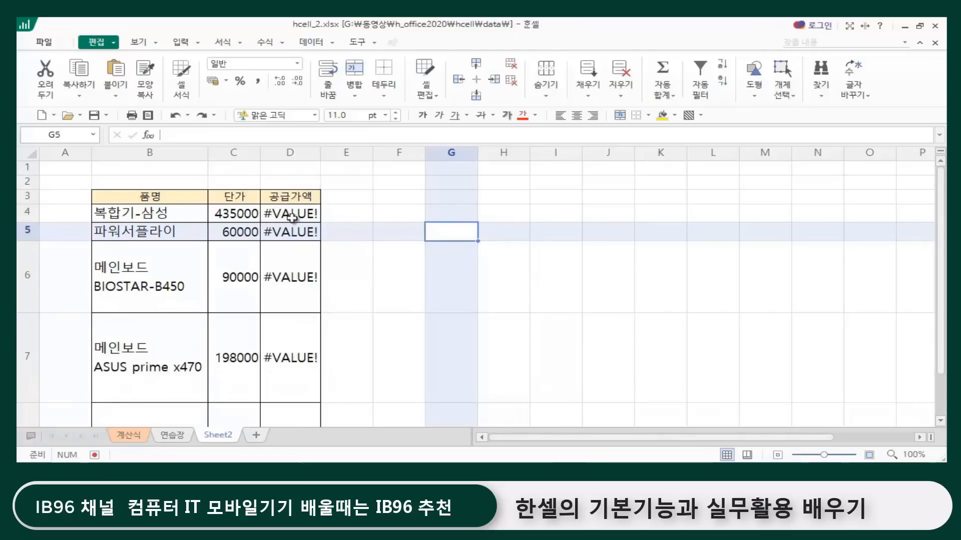
# Step: Check whether the pasted 단가 cells from C4 down hold plain values or formulas
pyautogui.click(232, 213)
pyautogui.click(232, 231)
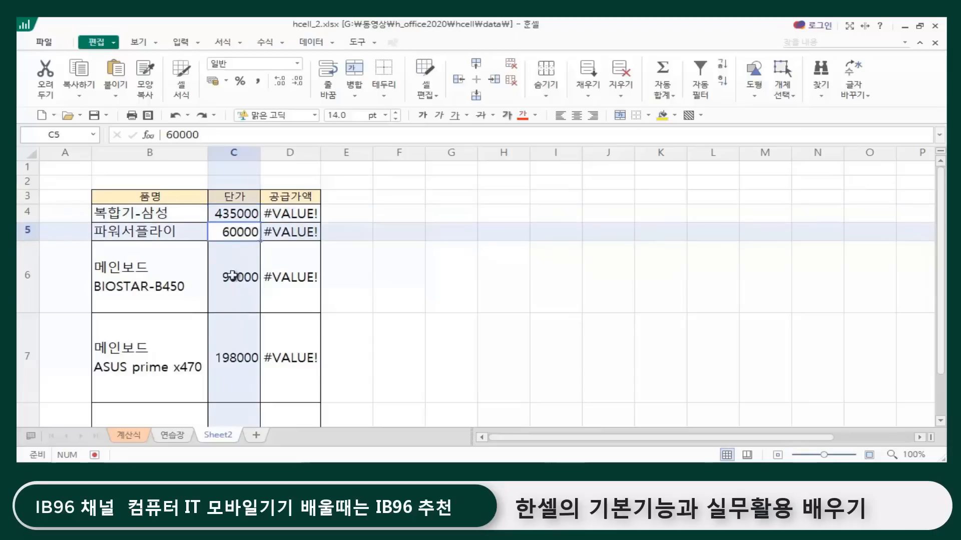
pyautogui.click(233, 274)
pyautogui.click(230, 360)
pyautogui.scroll(-3, 238, 382)
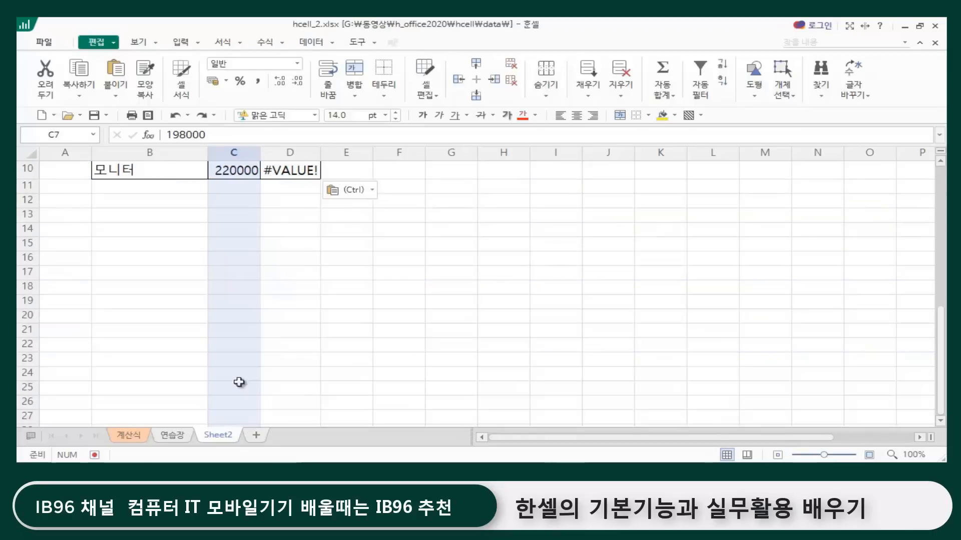
pyautogui.scroll(3, 240, 386)
pyautogui.click(554, 281)
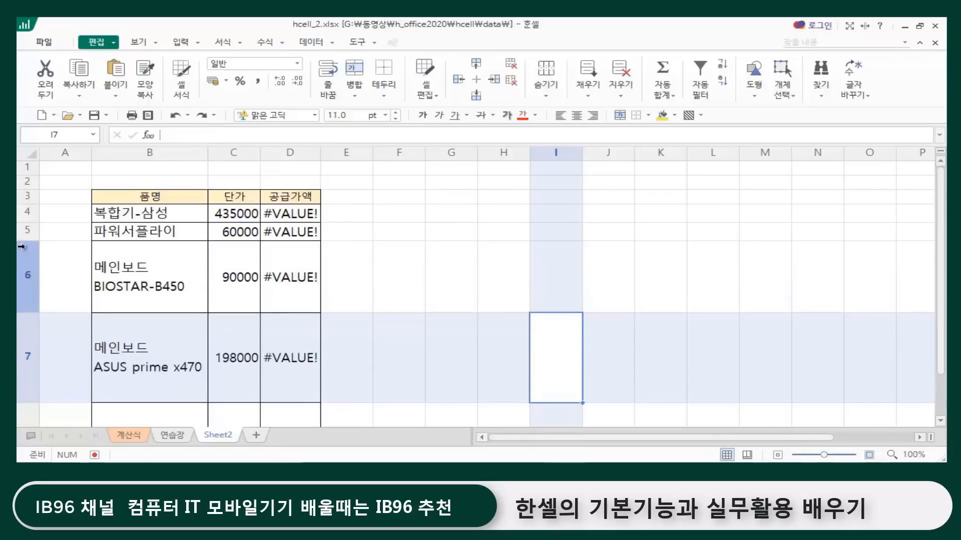
# Step: Set the height of rows 4 to 10 on Sheet2 to 35, then clear the row selection
pyautogui.moveTo(17, 212); pyautogui.dragTo(39, 368)
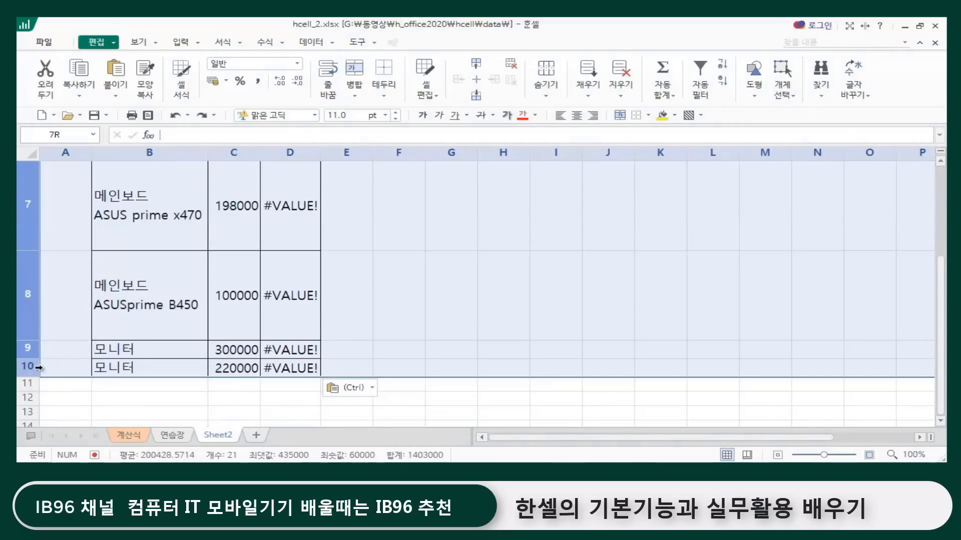
pyautogui.rightClick(34, 283)
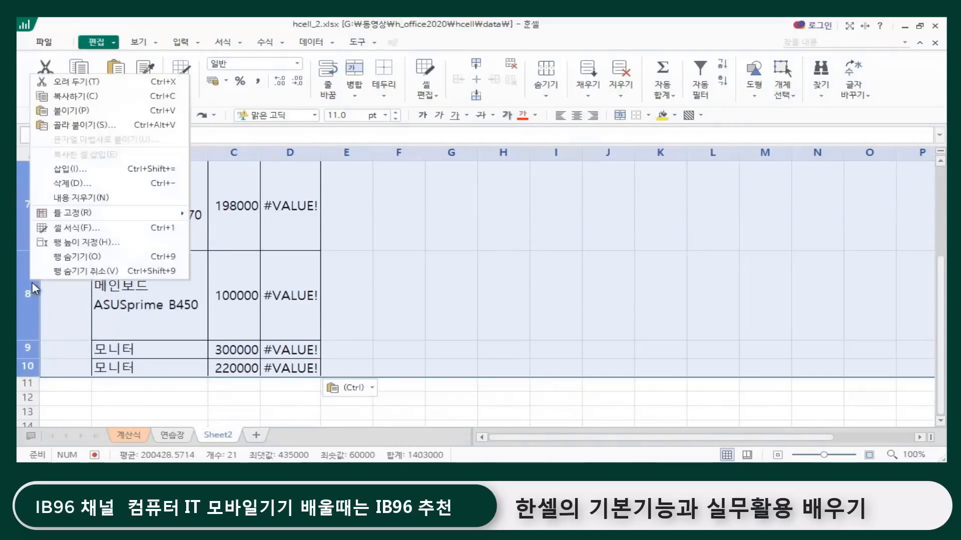
pyautogui.click(80, 244)
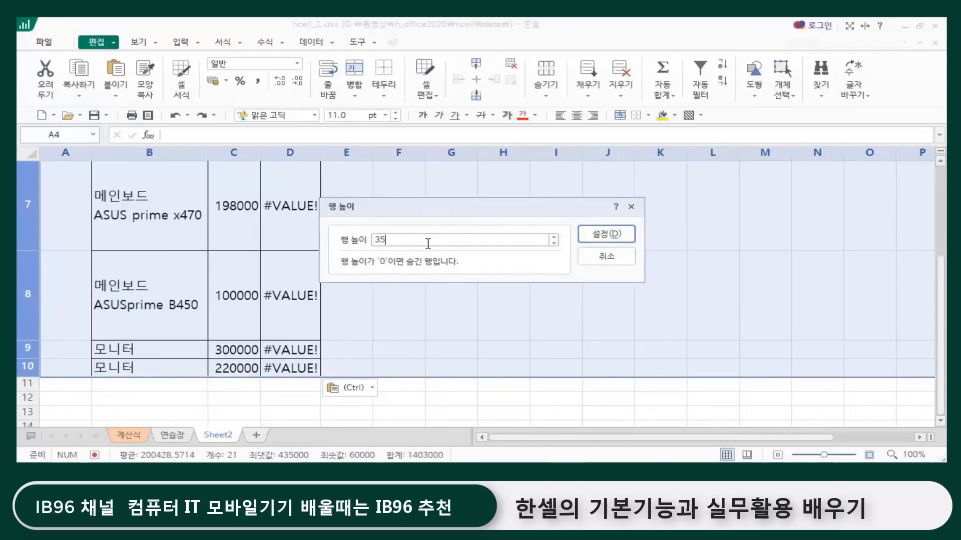
pyautogui.write('35')
pyautogui.press('Return')
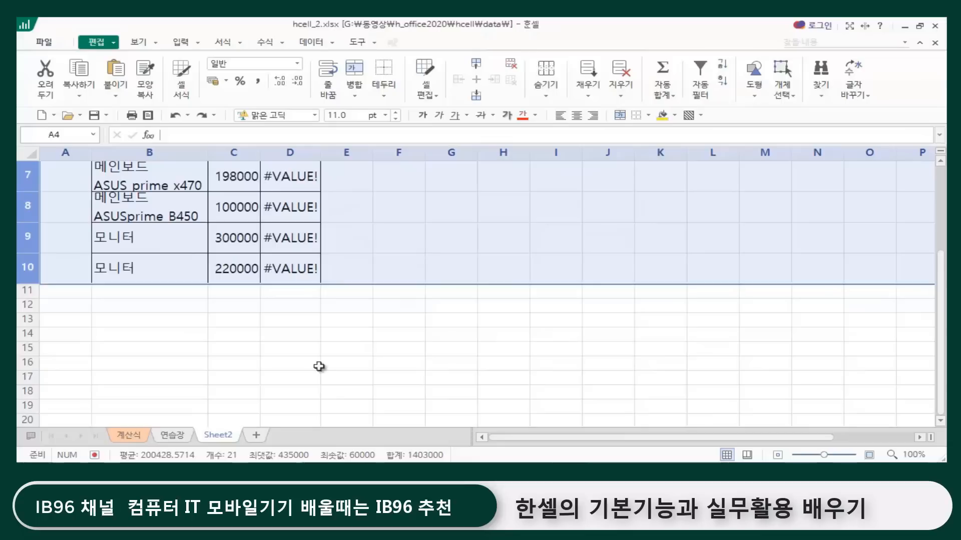
pyautogui.scroll(3, 323, 362)
pyautogui.click(419, 257)
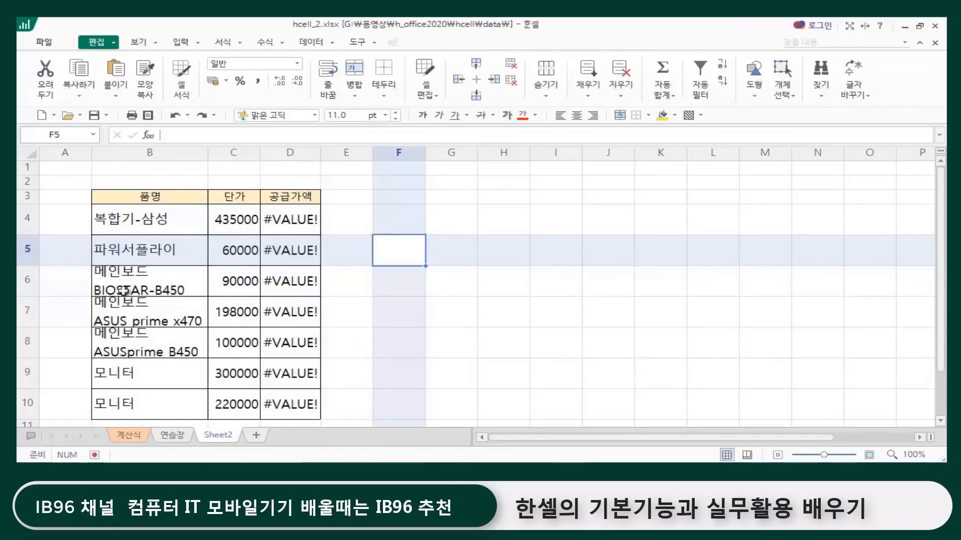
# Step: Return to the 계산식 sheet, cancel the copy mode, and clear the multi-range selection
pyautogui.click(128, 436)
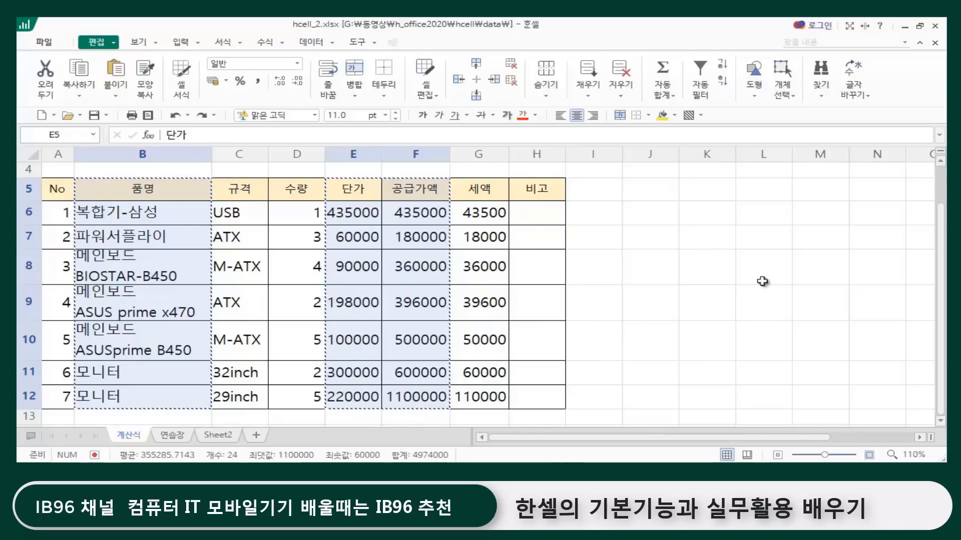
pyautogui.press('Escape')
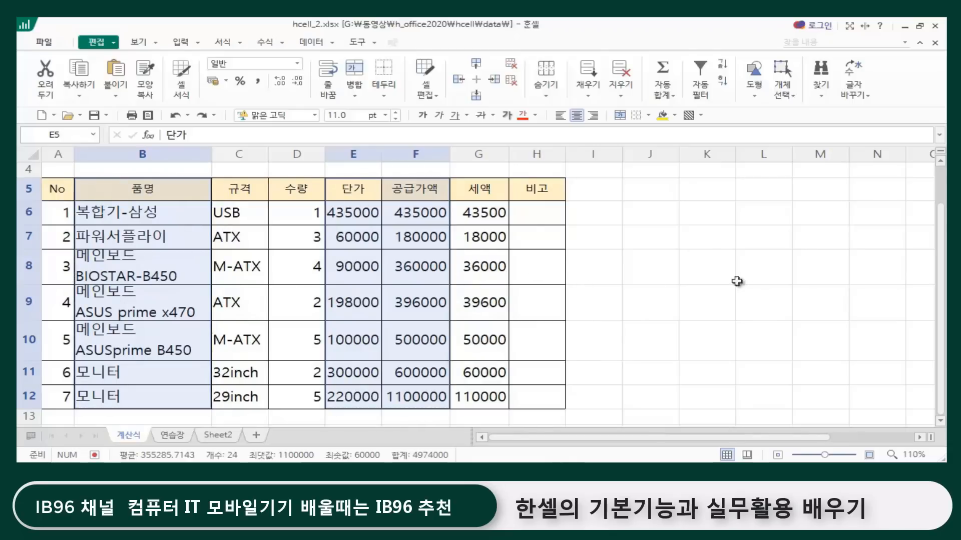
pyautogui.click(684, 272)
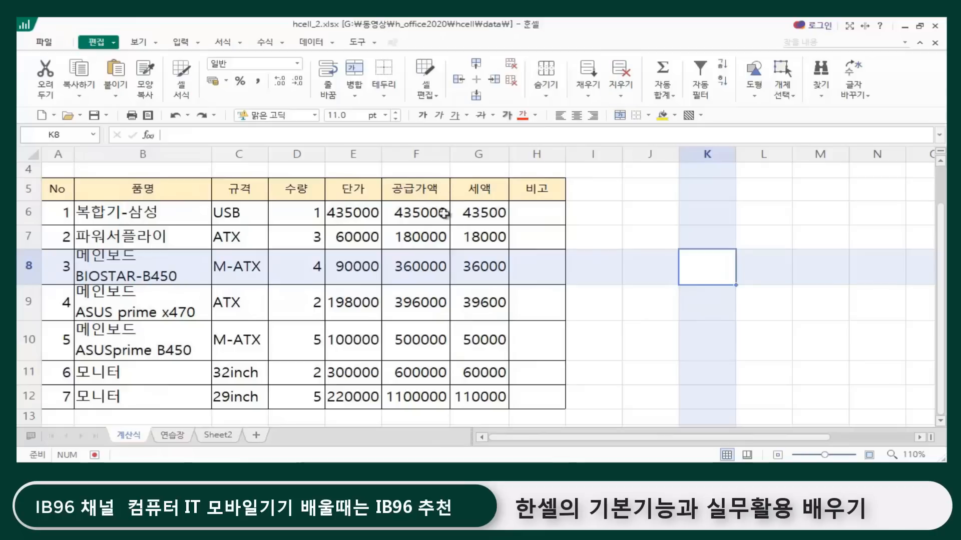
# Step: Compare the 공급가액 formulas in F6 and F7 with the 수량 and 단가 cells D6 and E6 in the source table
pyautogui.click(348, 212)
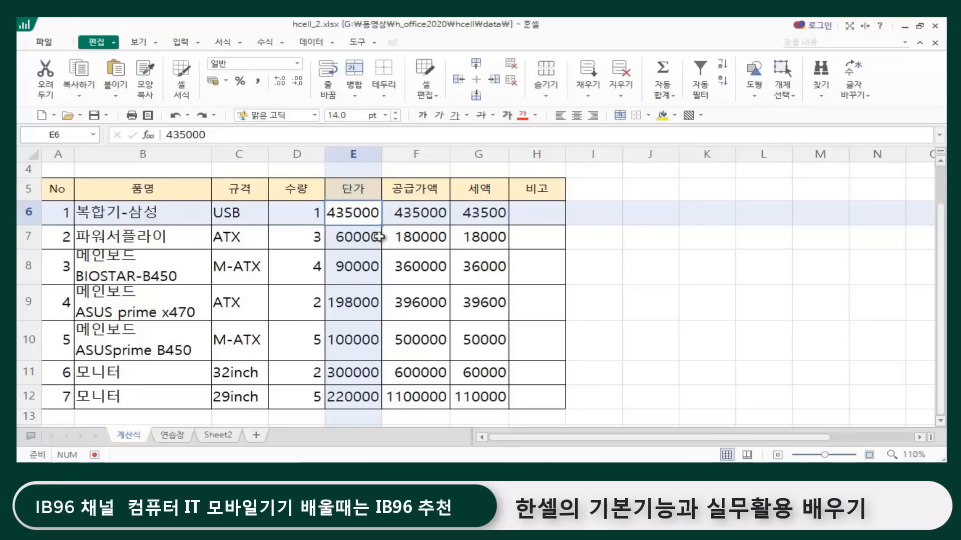
pyautogui.click(409, 214)
pyautogui.click(416, 236)
pyautogui.click(410, 210)
pyautogui.click(415, 236)
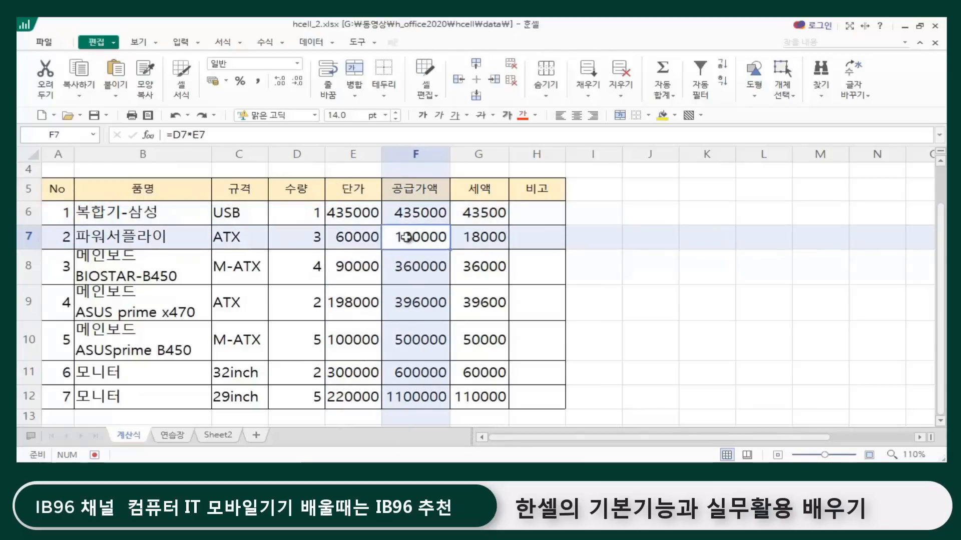
pyautogui.click(410, 210)
pyautogui.click(426, 233)
pyautogui.click(438, 214)
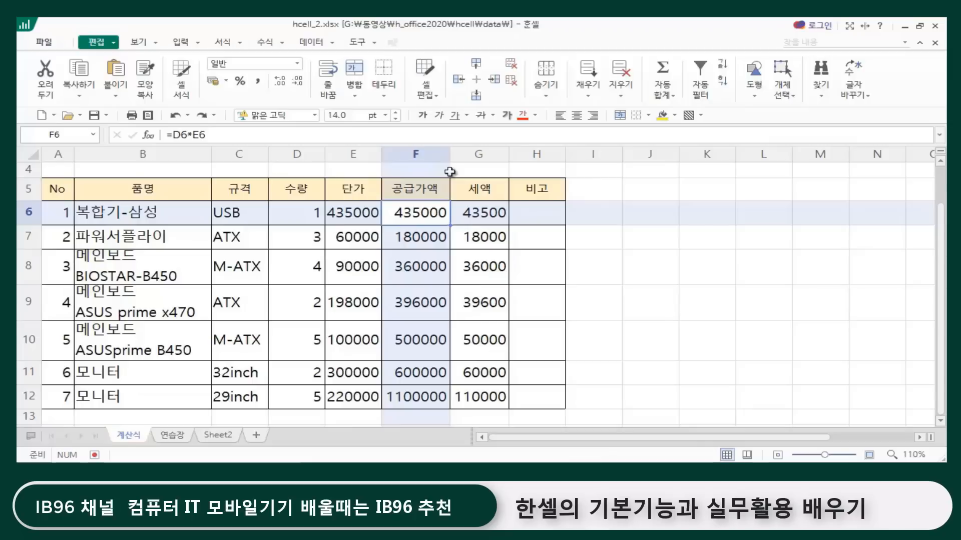
pyautogui.click(355, 216)
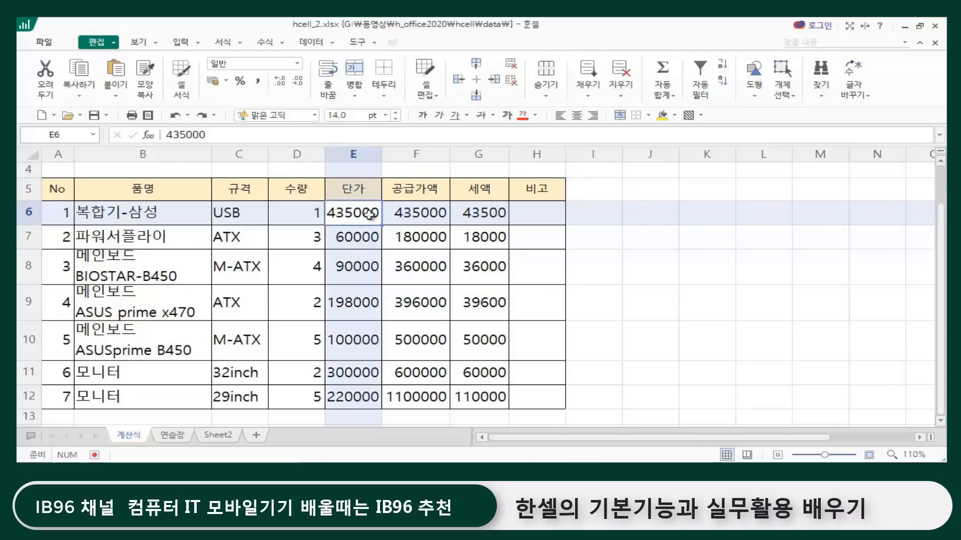
pyautogui.click(411, 215)
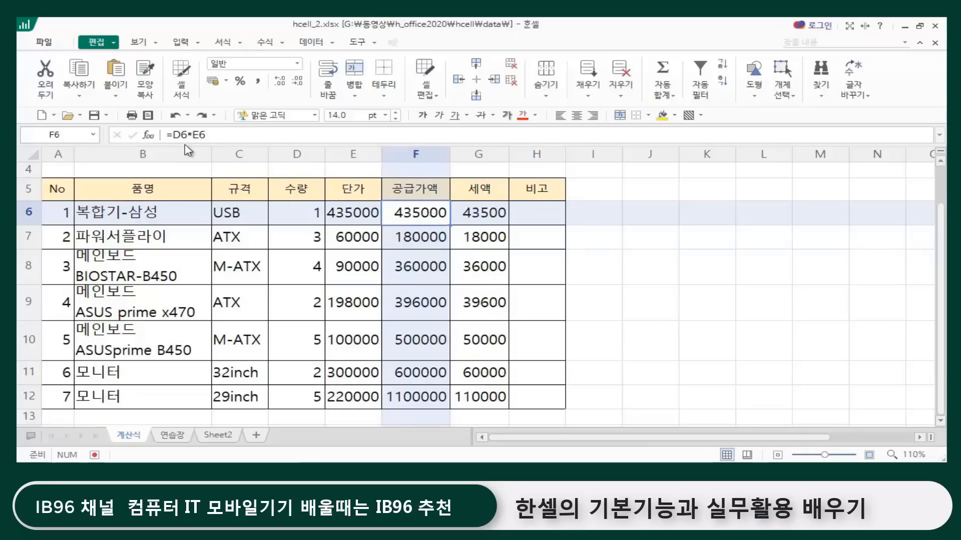
pyautogui.click(300, 216)
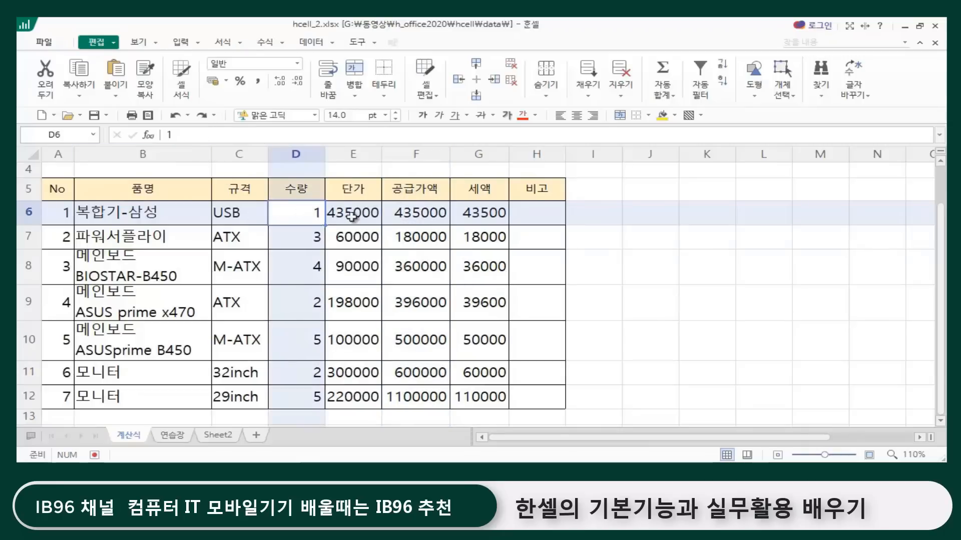
pyautogui.click(360, 218)
pyautogui.click(432, 212)
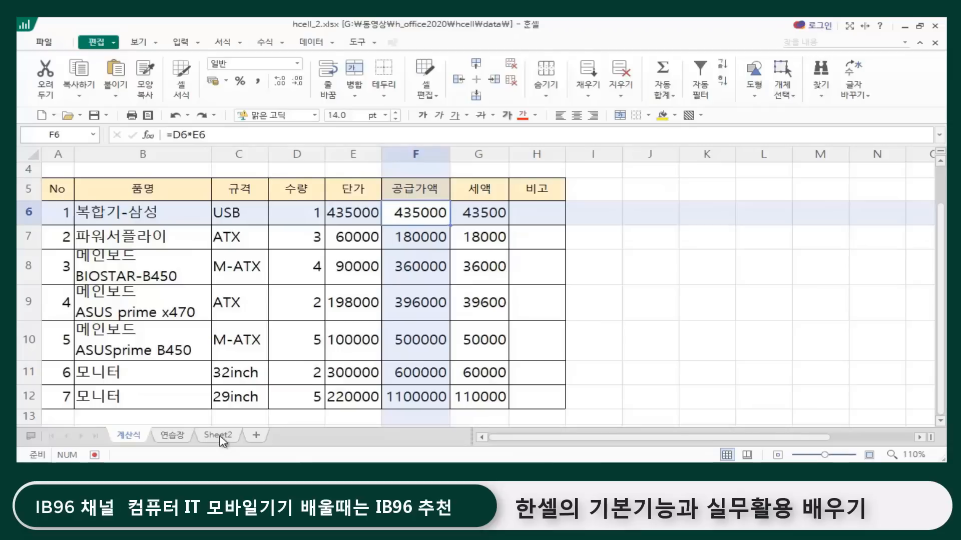
# Step: Examine the 공급가액 formula in D4 on Sheet2 and the cells B4 and C4 it refers to
pyautogui.click(220, 436)
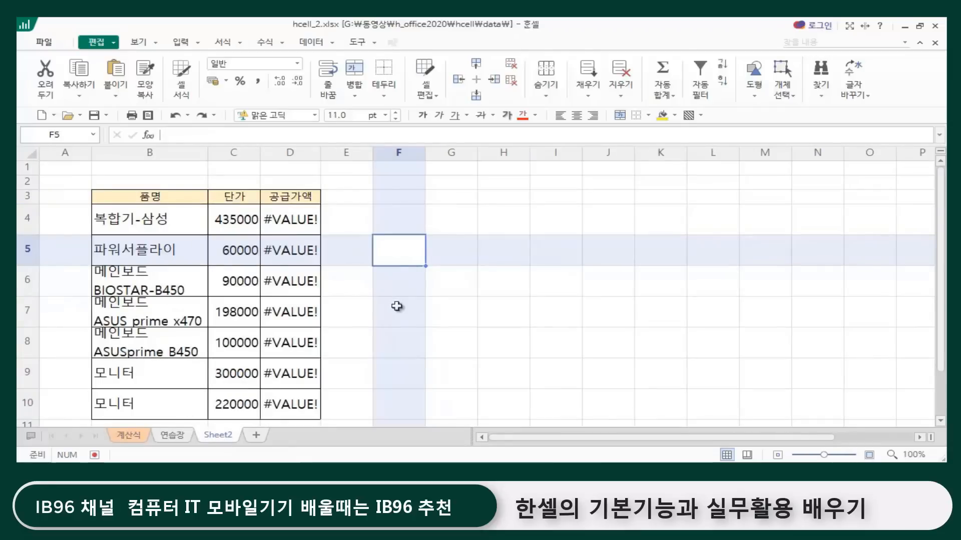
pyautogui.click(373, 301)
pyautogui.click(283, 216)
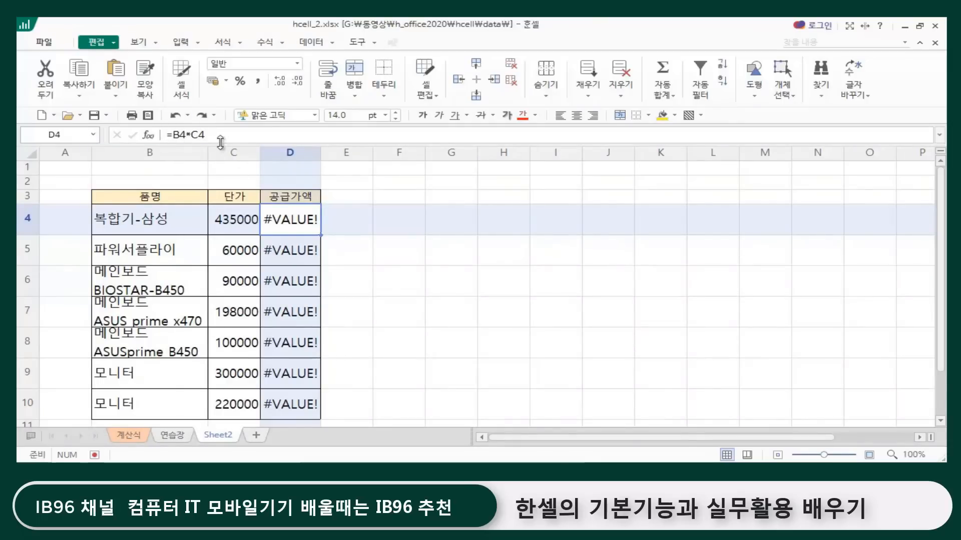
pyautogui.click(165, 219)
pyautogui.click(225, 214)
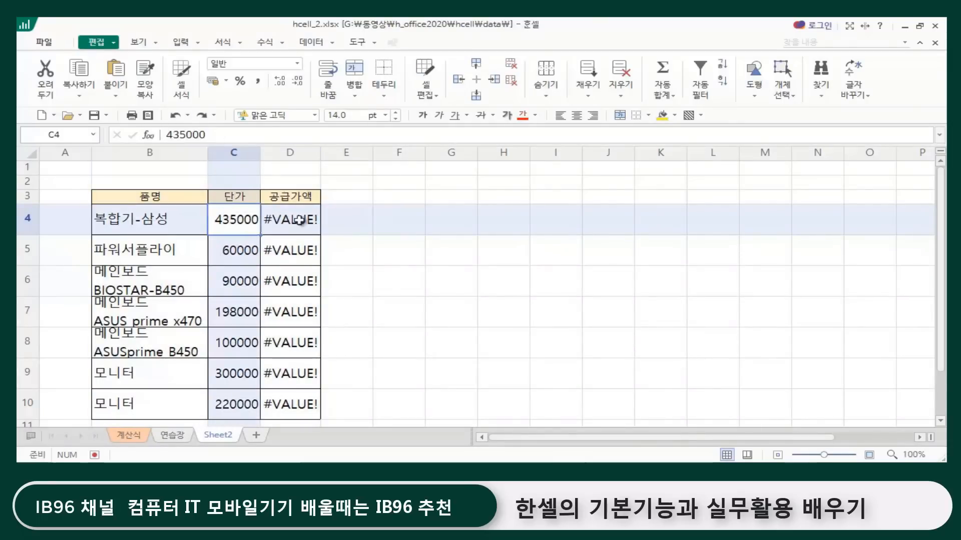
# Step: Compare the 공급가액 formula in D4 on Sheet2 with the source formula in F6 on the 계산식 sheet
pyautogui.click(299, 220)
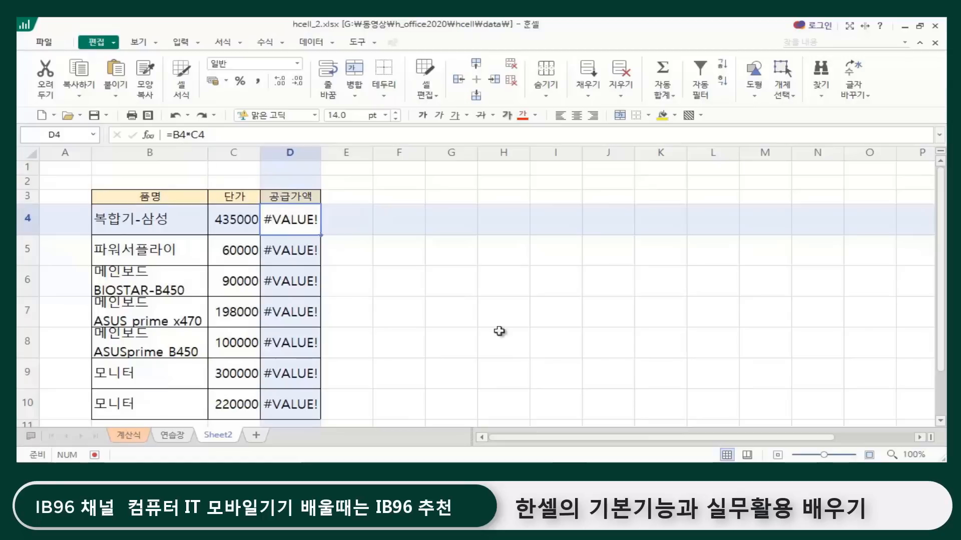
pyautogui.click(128, 434)
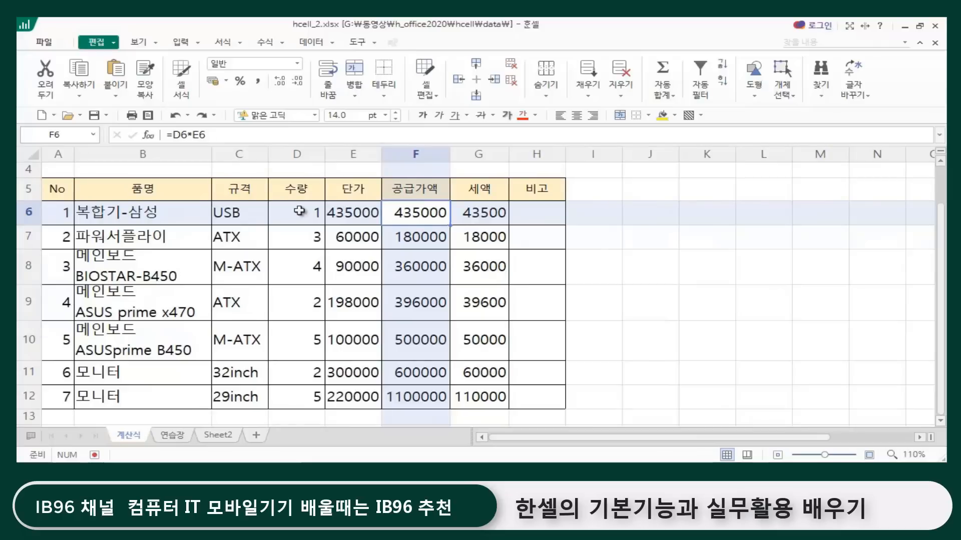
pyautogui.click(176, 435)
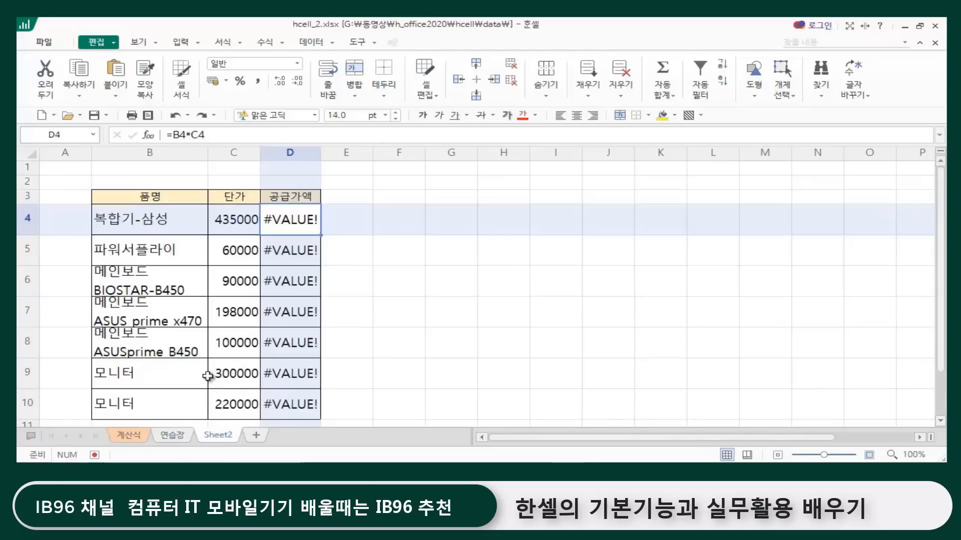
pyautogui.click(243, 225)
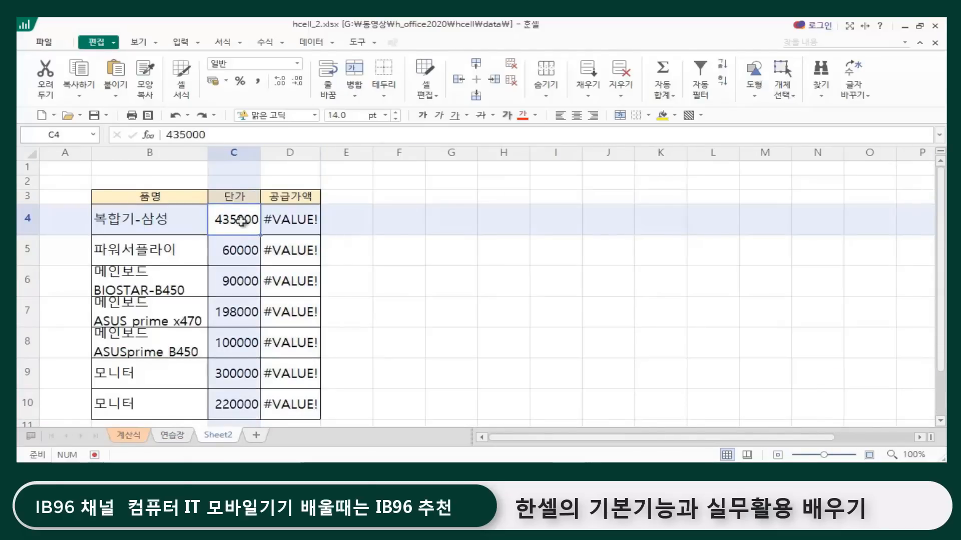
# Step: Check the D4 formula on Sheet2 against the 품명 cell B4 and 단가 cell C4, and review the 공급가액 range D4:D10
pyautogui.click(163, 220)
pyautogui.click(241, 221)
pyautogui.click(286, 222)
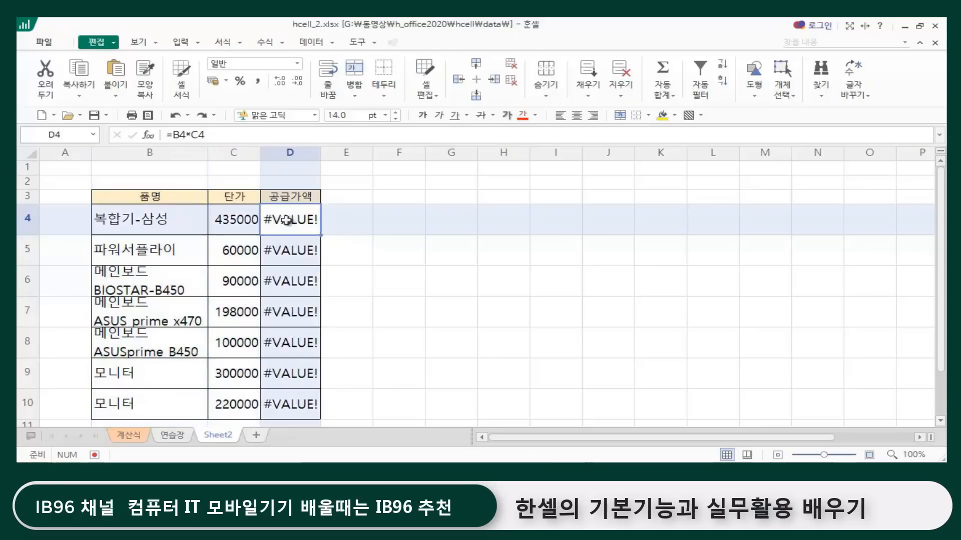
pyautogui.click(148, 225)
pyautogui.click(219, 226)
pyautogui.click(303, 223)
pyautogui.click(399, 311)
pyautogui.click(290, 218)
pyautogui.moveTo(290, 217); pyautogui.dragTo(316, 399)
pyautogui.click(399, 373)
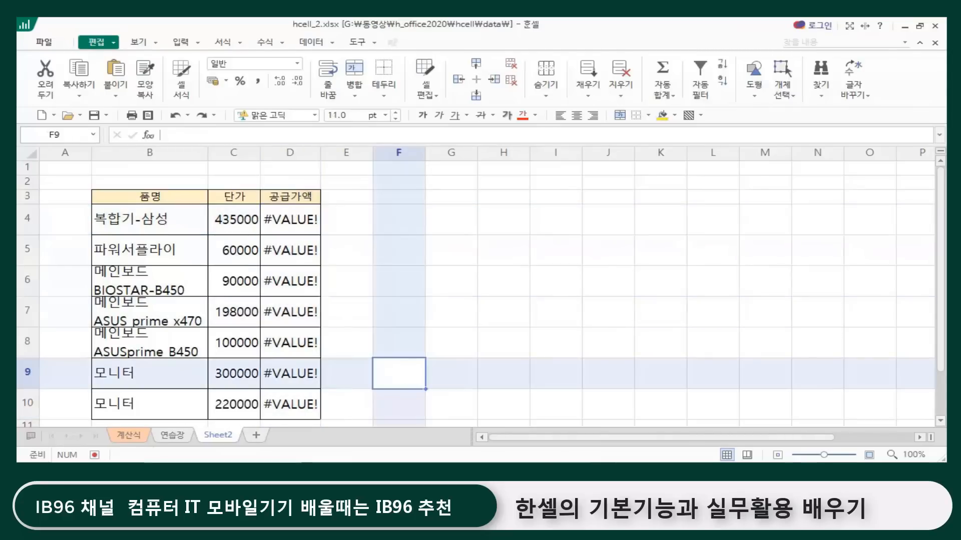
# Step: Revisit the source table on the 계산식 sheet, then inspect each 공급가액 formula from D4 to D10 on Sheet2
pyautogui.click(123, 436)
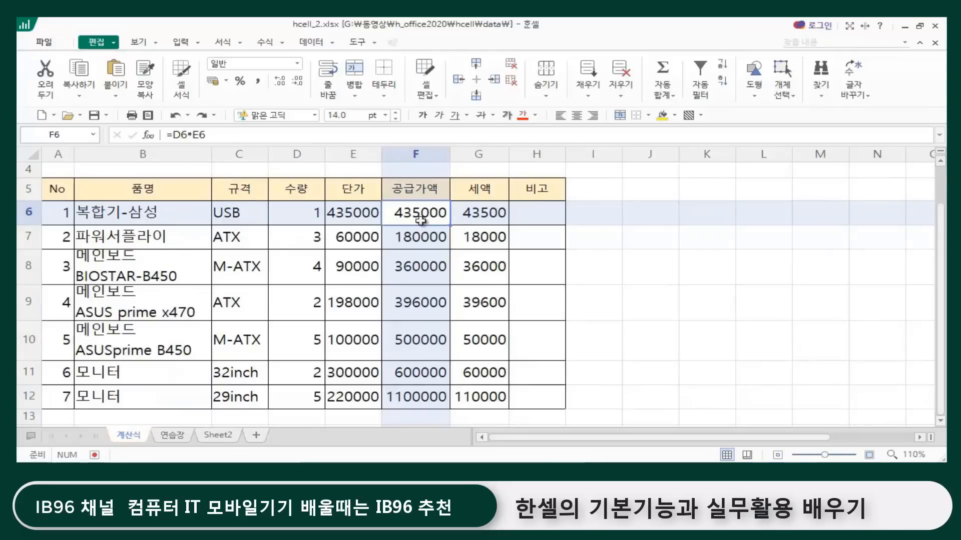
pyautogui.click(221, 436)
pyautogui.click(529, 312)
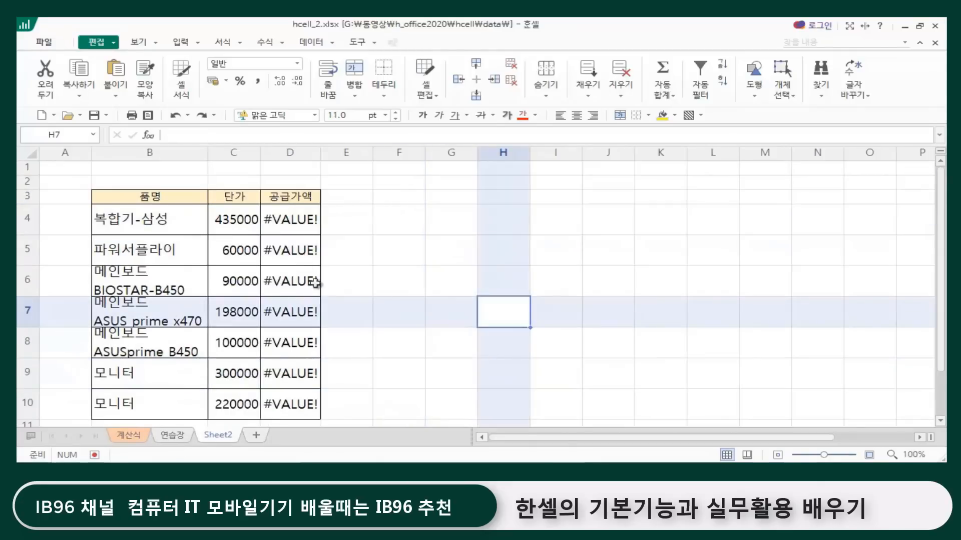
pyautogui.click(300, 210)
pyautogui.click(300, 255)
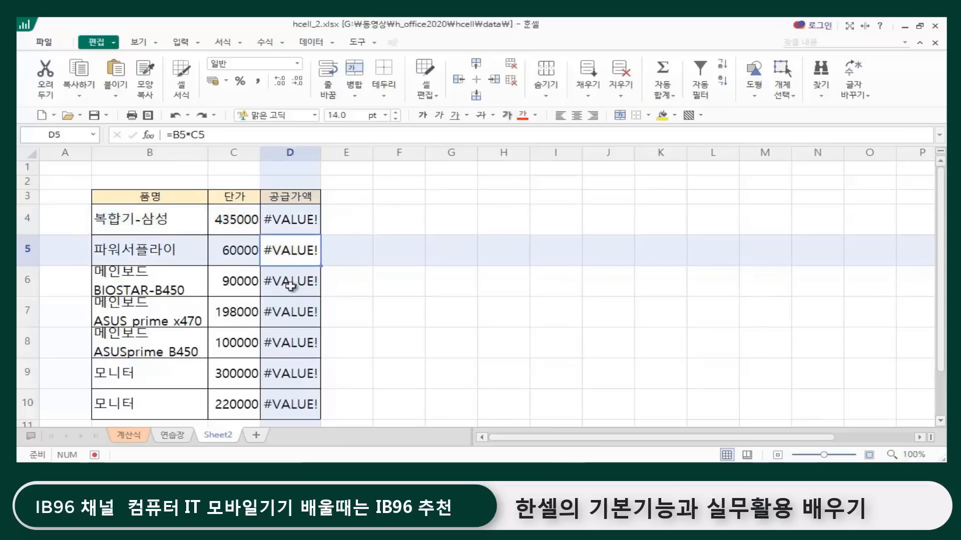
pyautogui.click(292, 287)
pyautogui.click(286, 322)
pyautogui.click(290, 351)
pyautogui.click(290, 372)
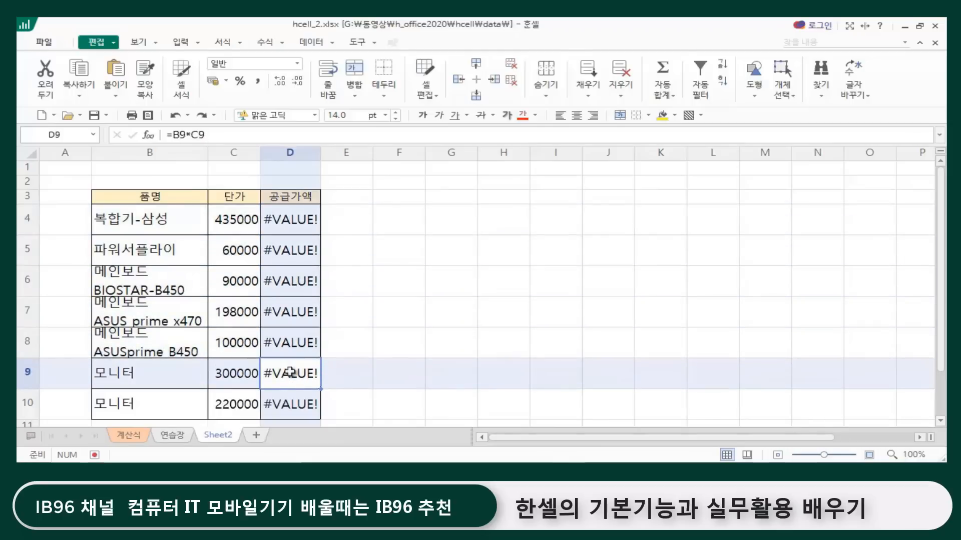
pyautogui.click(291, 399)
pyautogui.click(437, 343)
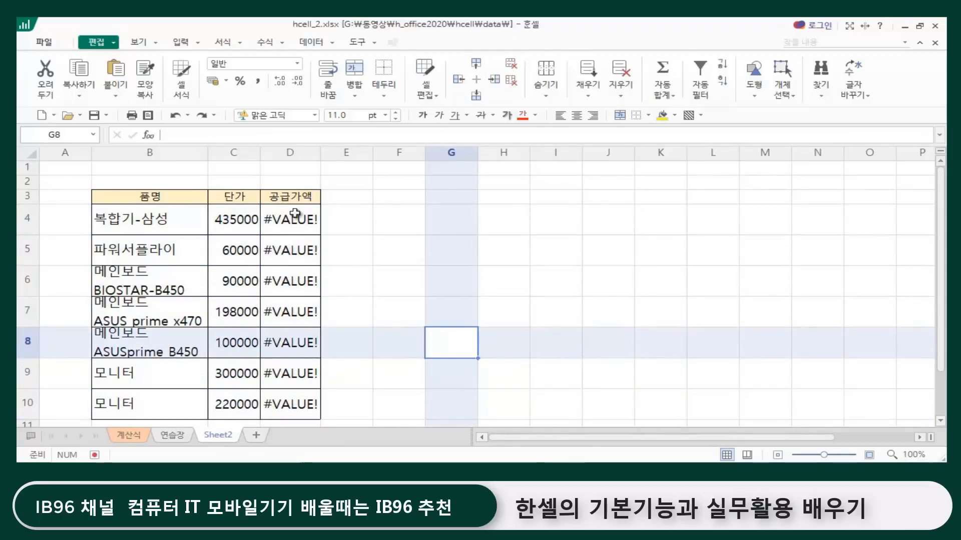
# Step: Delete the contents of the 공급가액 cells D4:D10 on Sheet2
pyautogui.click(294, 214)
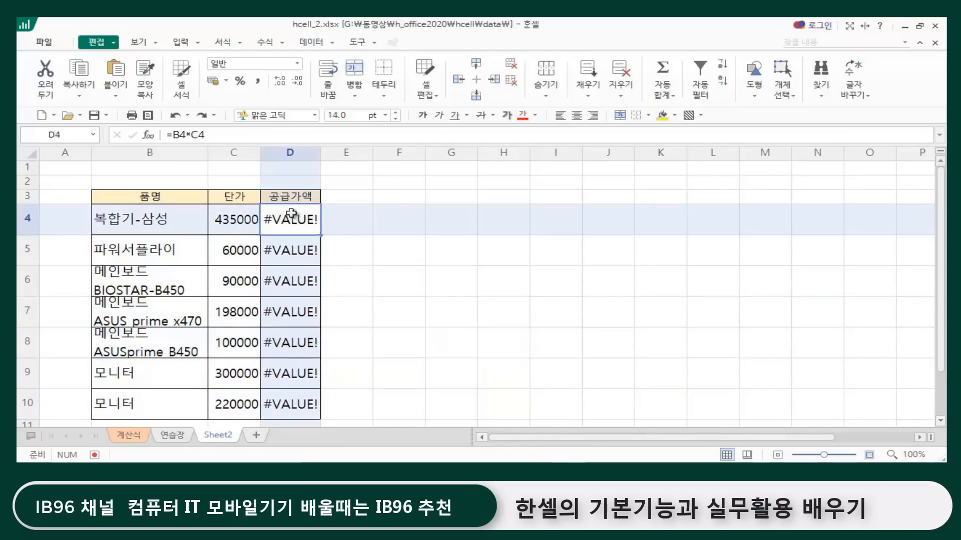
pyautogui.moveTo(295, 214); pyautogui.dragTo(292, 400)
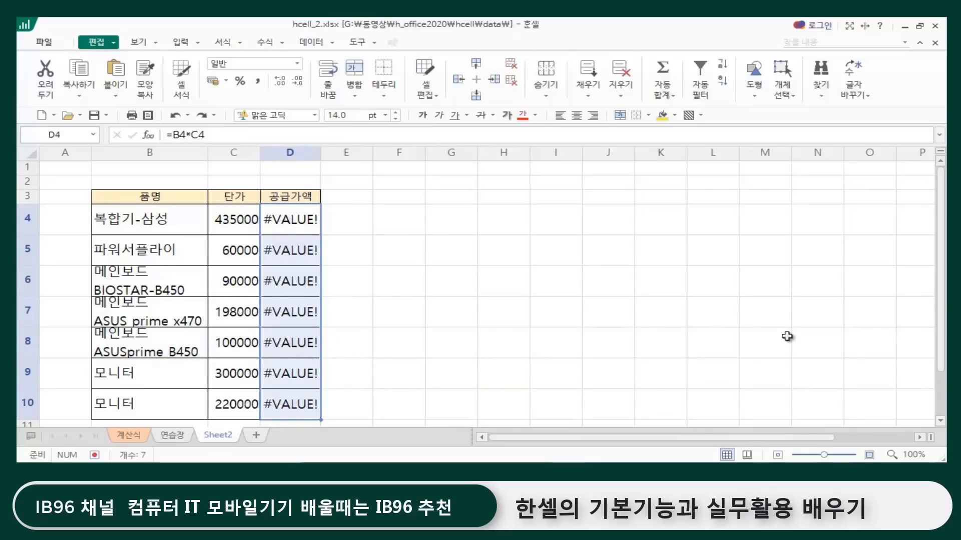
pyautogui.press('Delete')
pyautogui.click(457, 308)
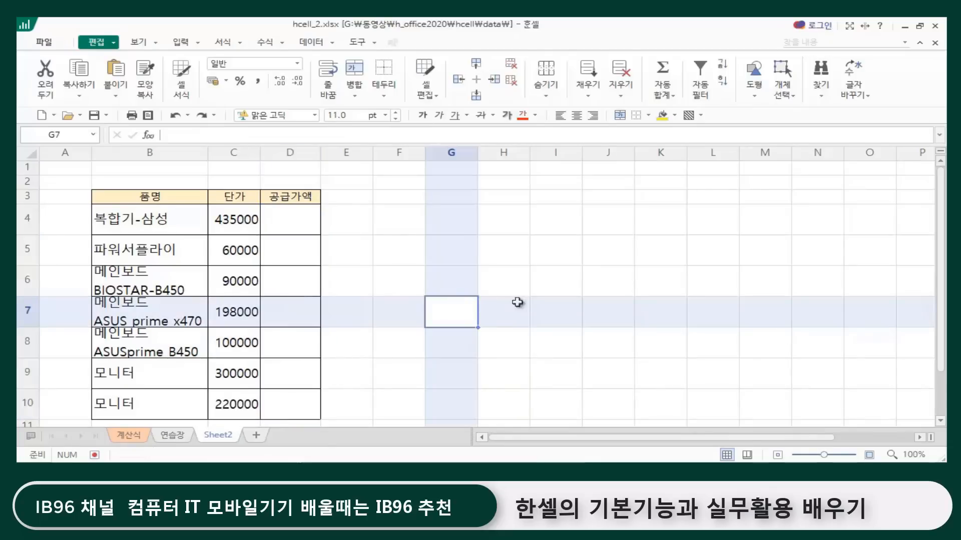
pyautogui.click(588, 224)
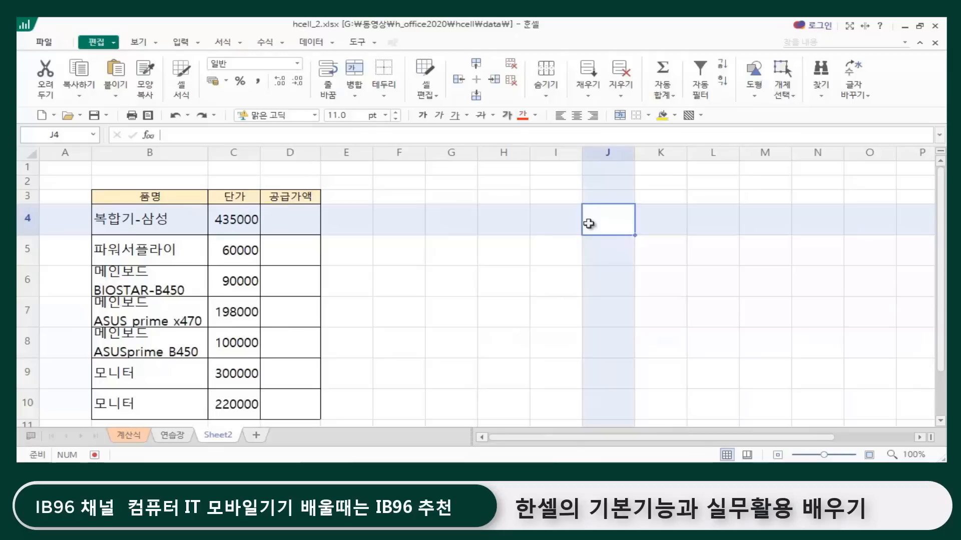
# Step: Inspect the 공급가액 formulas in F6 to F12 on the 계산식 sheet
pyautogui.click(128, 433)
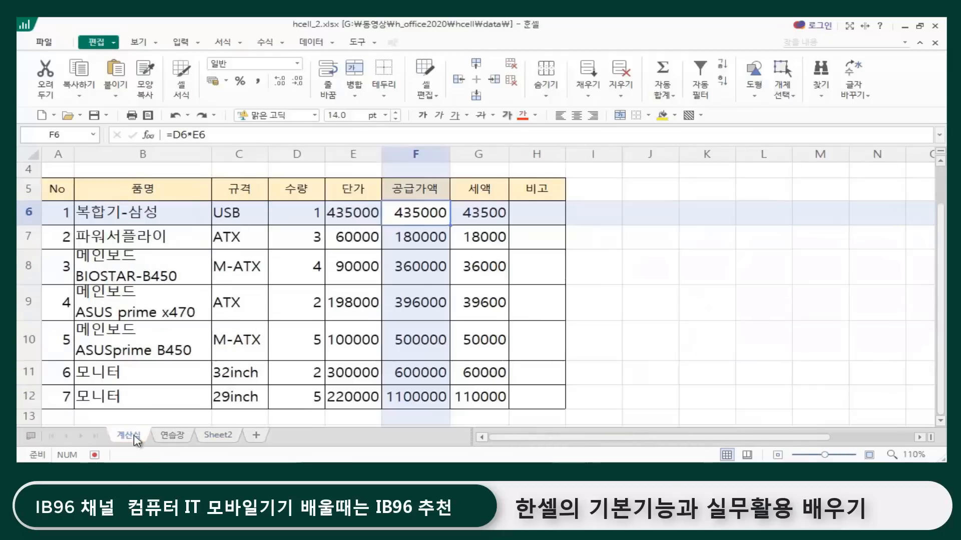
pyautogui.click(685, 304)
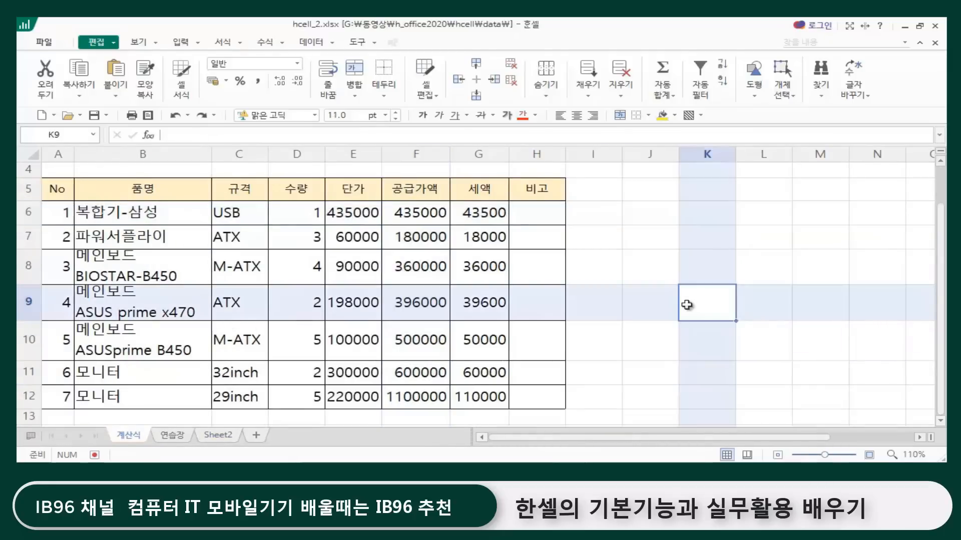
pyautogui.click(422, 211)
pyautogui.click(416, 228)
pyautogui.click(412, 268)
pyautogui.click(413, 304)
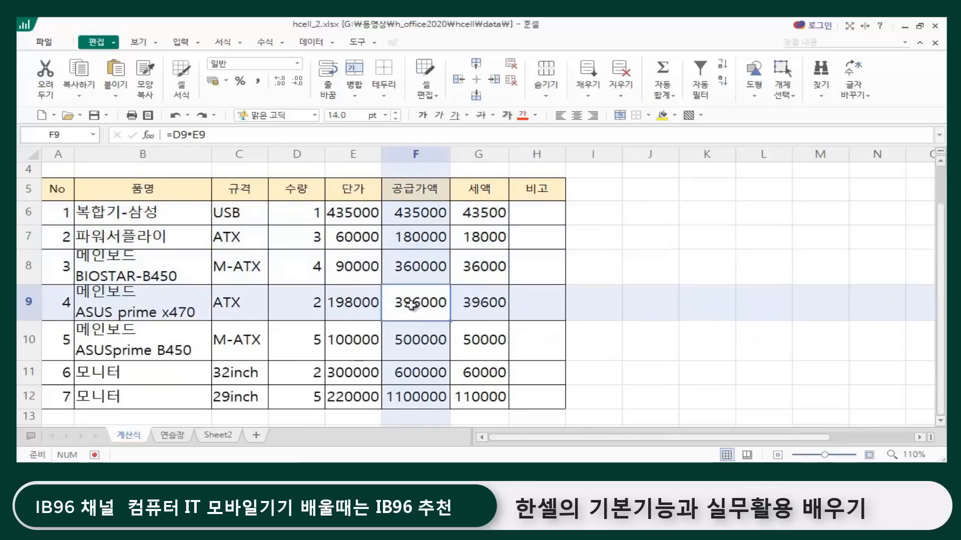
pyautogui.click(415, 344)
pyautogui.click(414, 390)
pyautogui.click(415, 373)
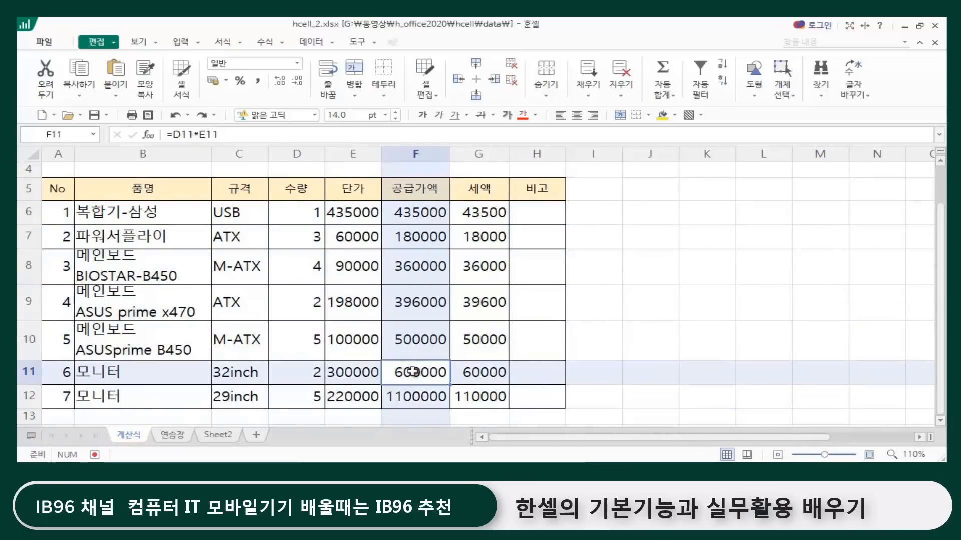
pyautogui.click(624, 315)
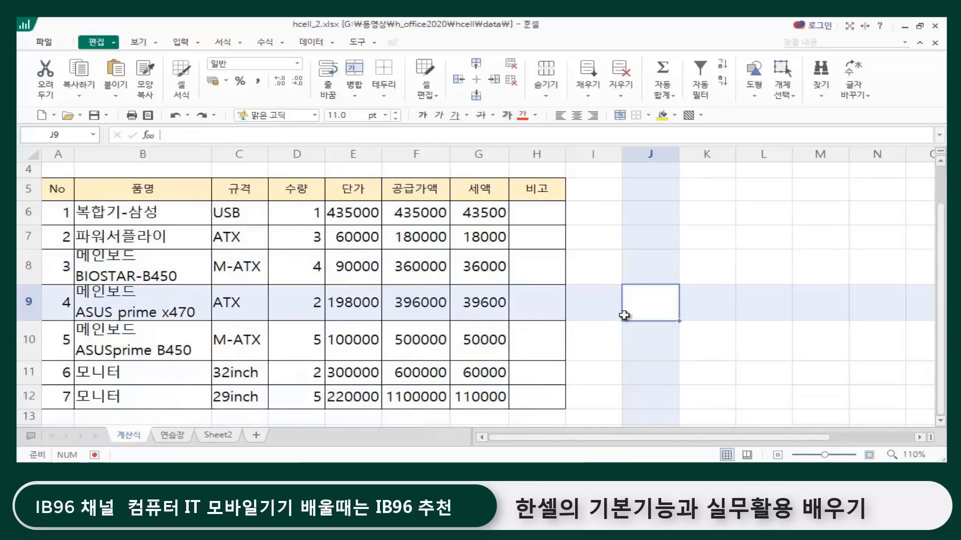
# Step: Copy the 공급가액 range F6:F12 on the 계산식 sheet
pyautogui.click(417, 210)
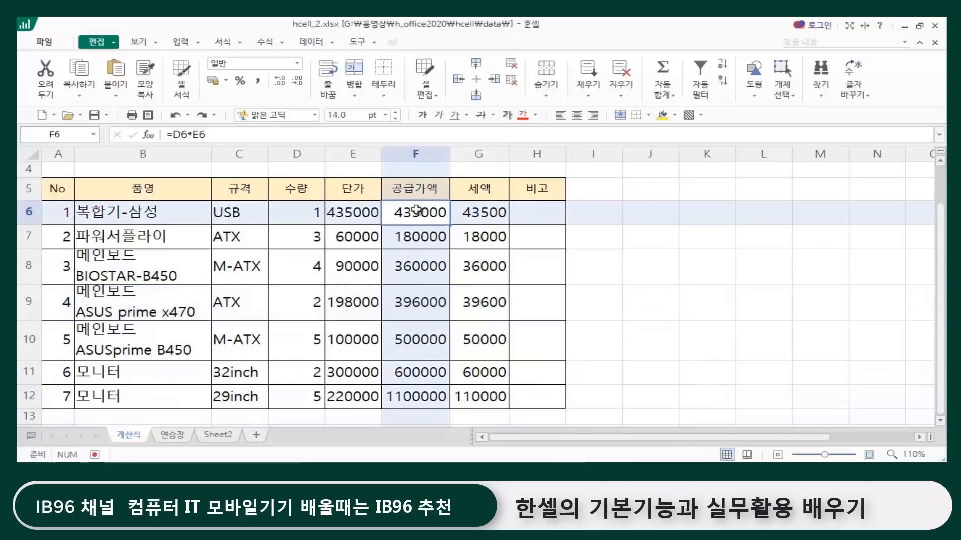
pyautogui.moveTo(416, 210); pyautogui.dragTo(412, 395)
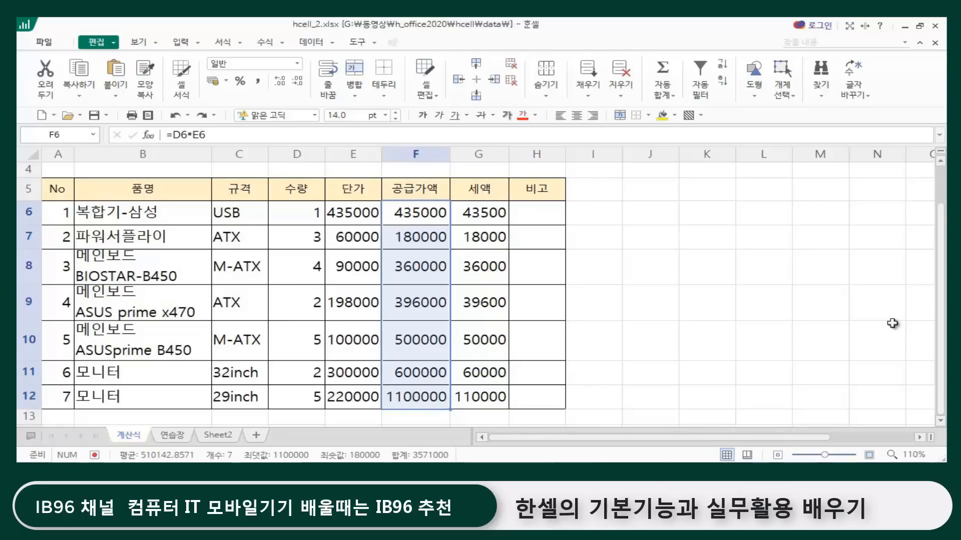
pyautogui.hotkey('ctrl', 'c')
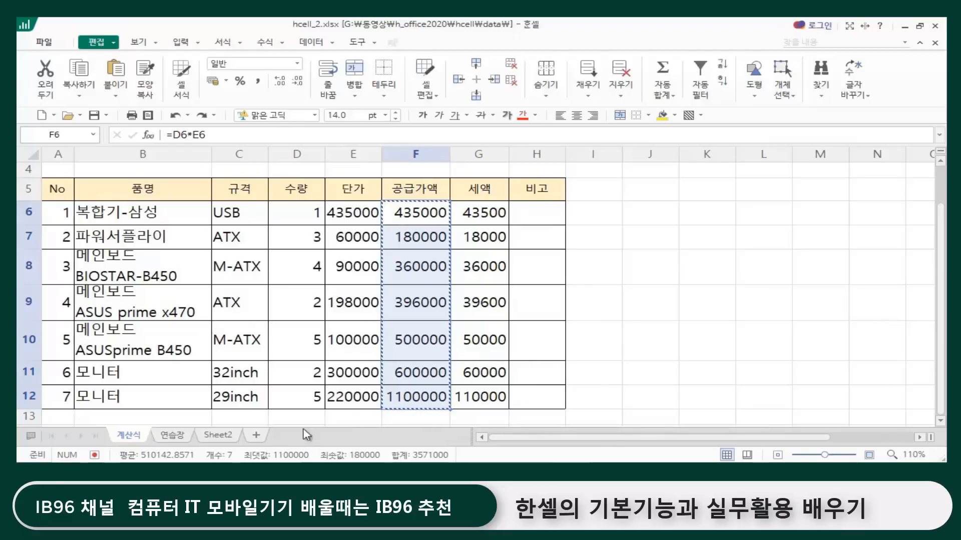
# Step: Paste the copied 공급가액 data into Sheet2 from cell D4 with 골라 붙이기, using the 값 option to paste values only
pyautogui.click(219, 436)
pyautogui.click(460, 261)
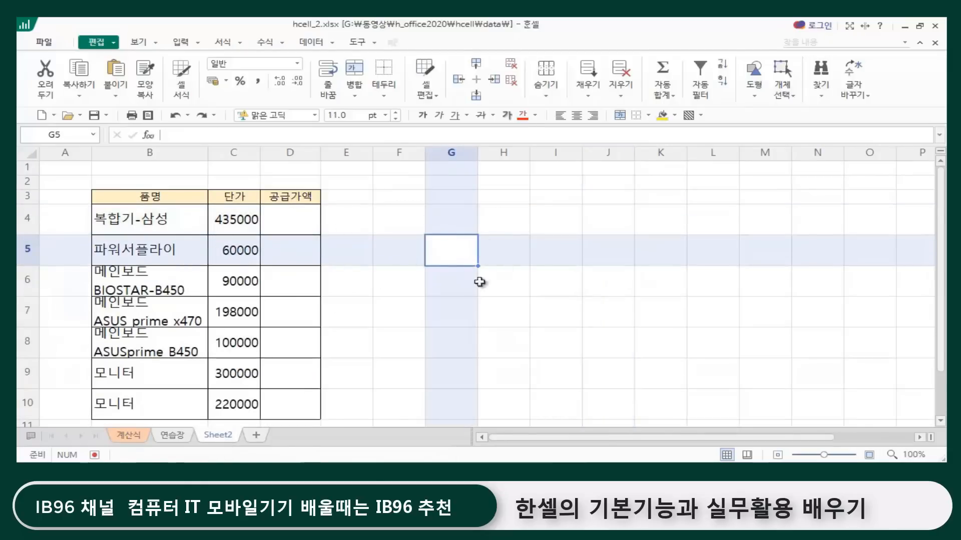
pyautogui.click(300, 220)
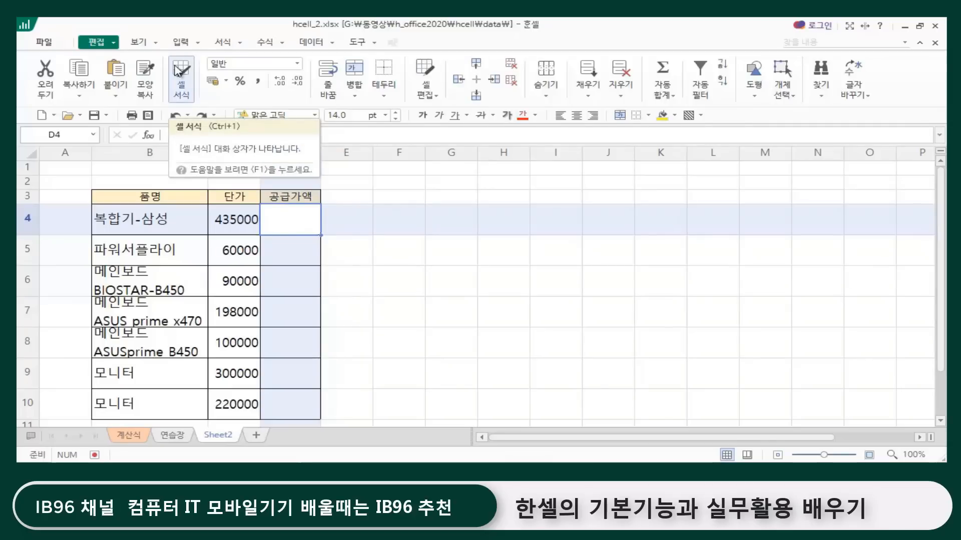
pyautogui.click(117, 99)
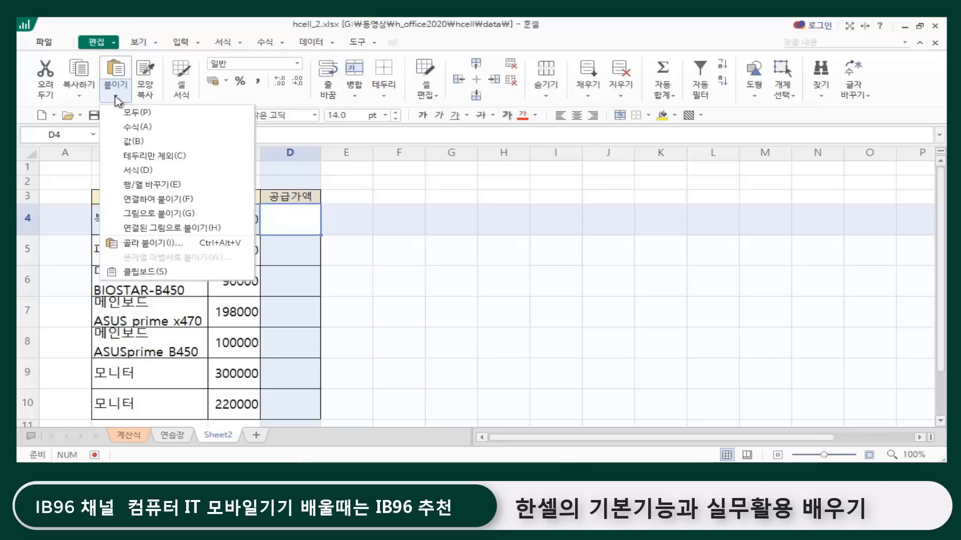
pyautogui.click(165, 242)
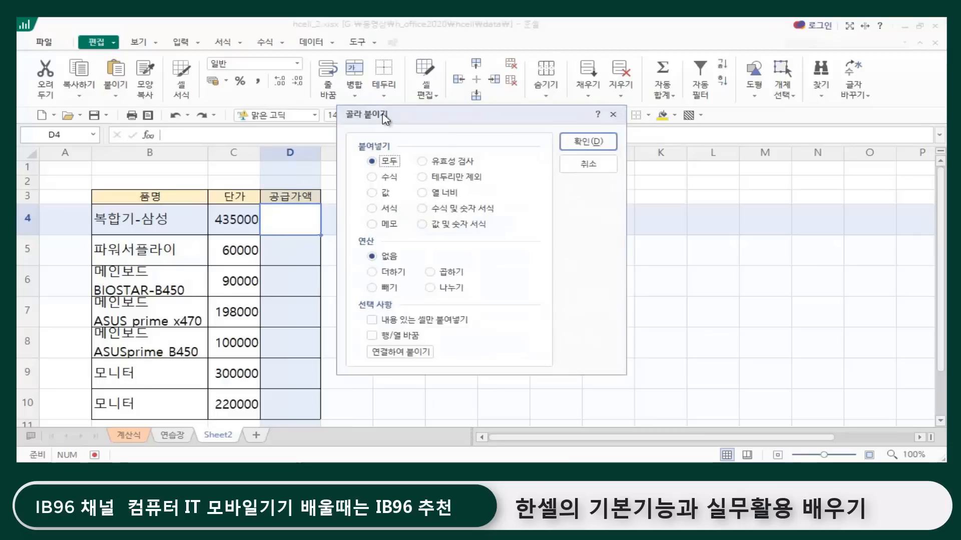
pyautogui.moveTo(385, 120); pyautogui.dragTo(467, 149)
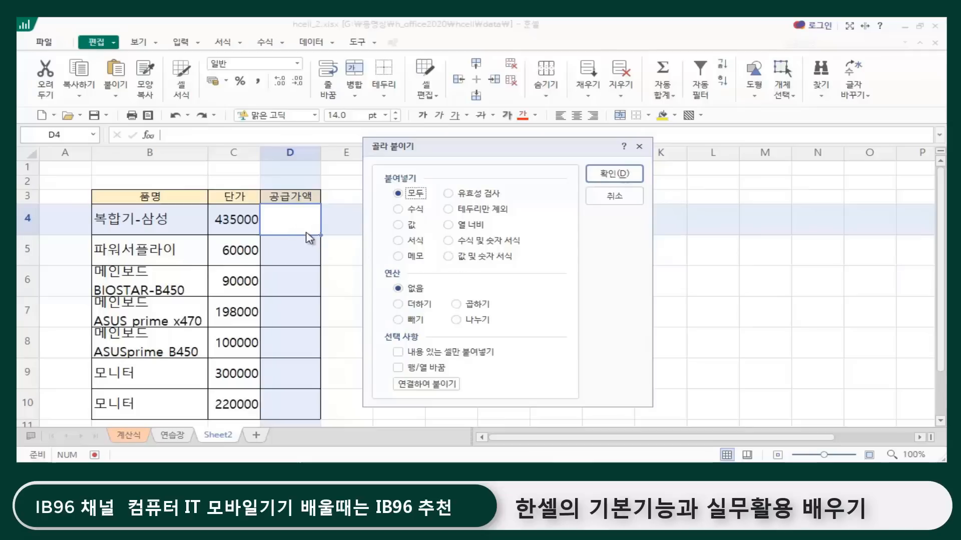
pyautogui.click(398, 225)
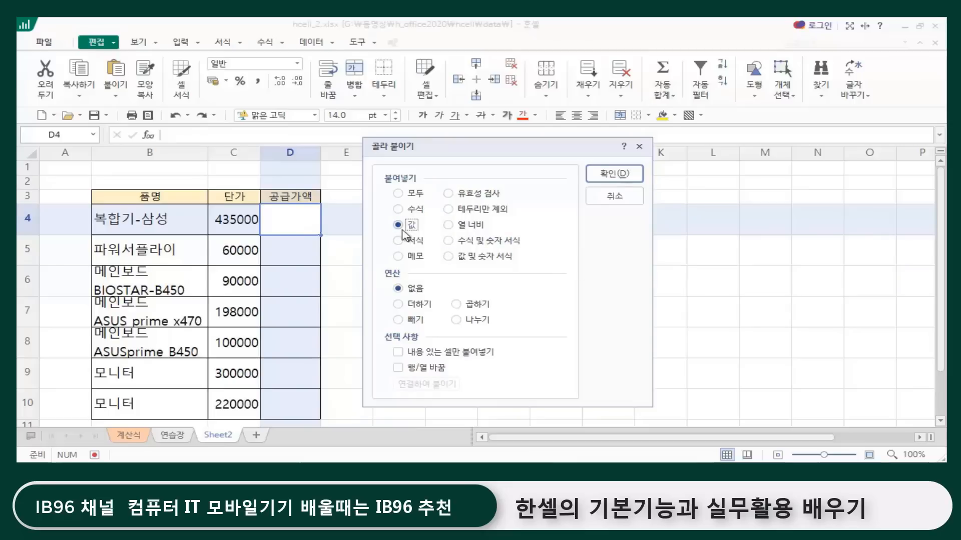
pyautogui.click(605, 177)
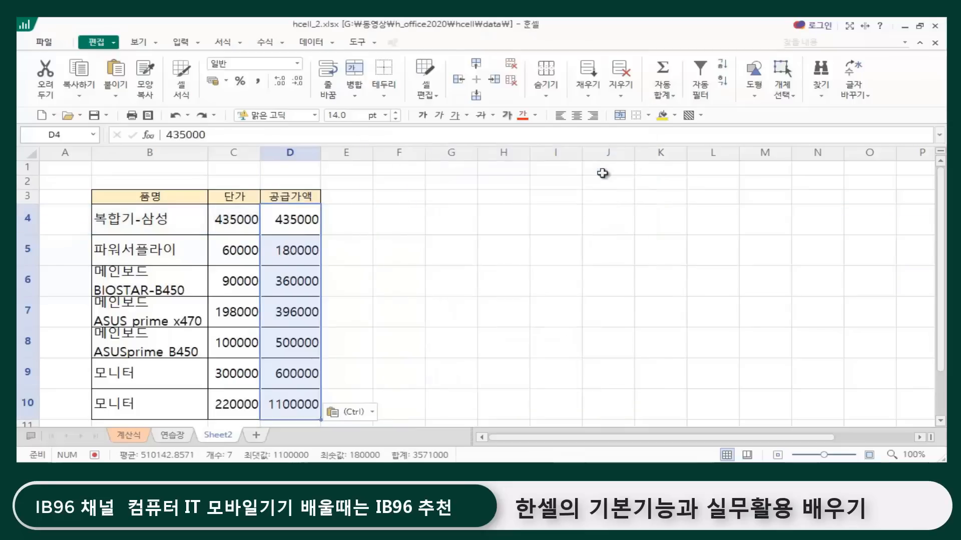
# Step: Examine the contents of the pasted 공급가액 cells D4 to D6 on Sheet2 and compare them with the source range on the 계산식 sheet
pyautogui.click(495, 244)
pyautogui.click(287, 225)
pyautogui.click(283, 255)
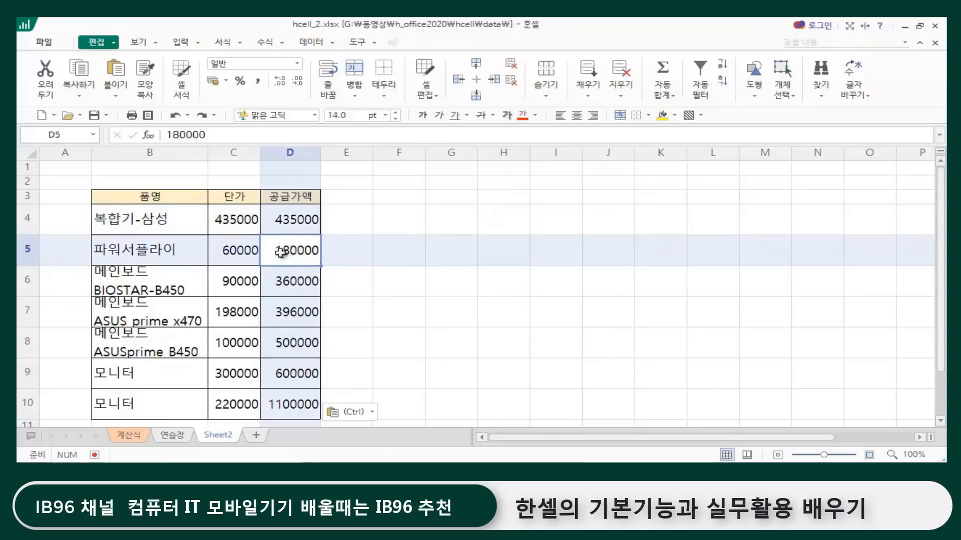
pyautogui.click(289, 284)
pyautogui.click(277, 219)
pyautogui.click(292, 251)
pyautogui.click(291, 284)
pyautogui.click(282, 220)
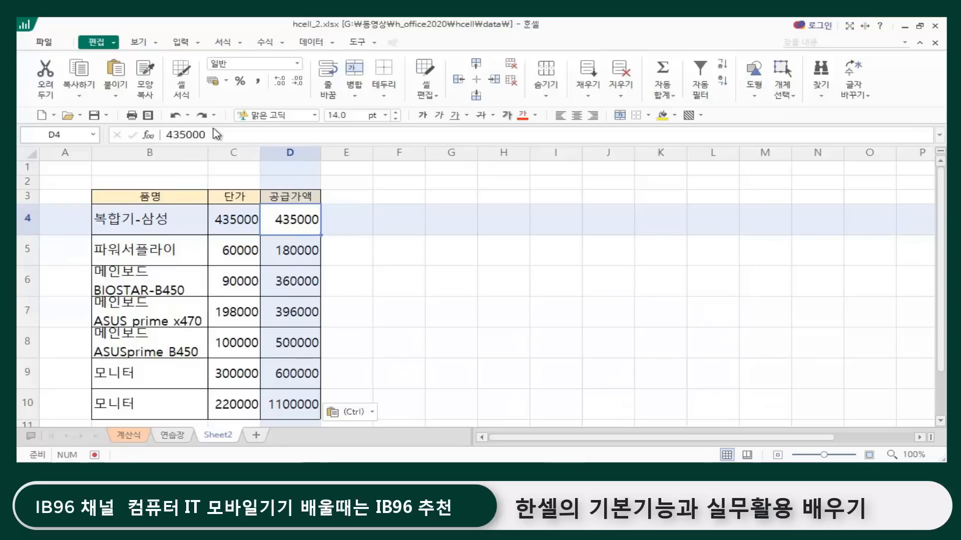
pyautogui.click(129, 435)
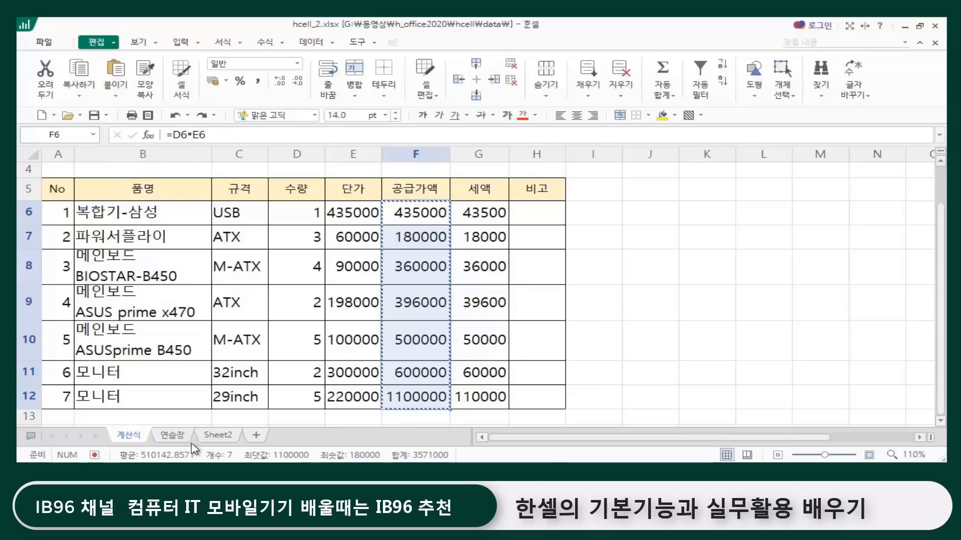
pyautogui.click(218, 435)
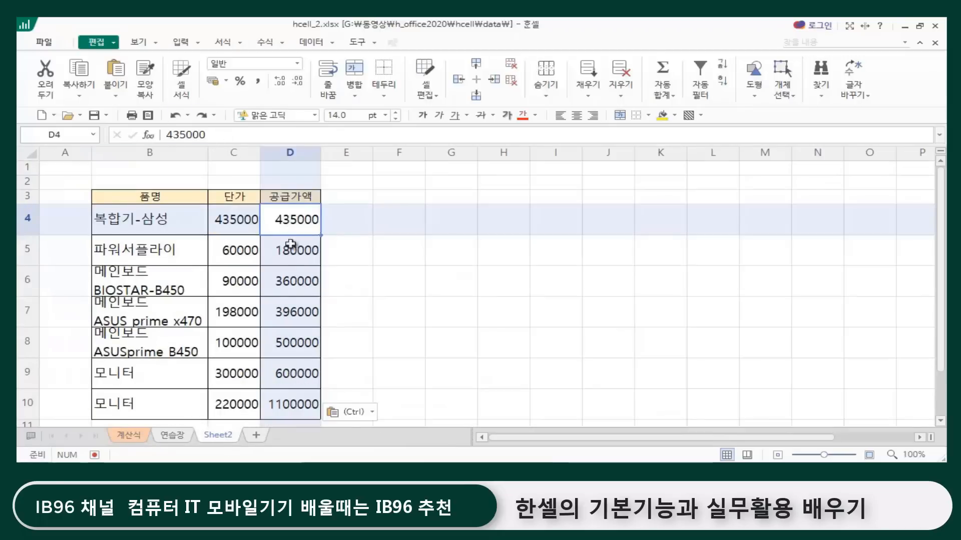
pyautogui.click(456, 299)
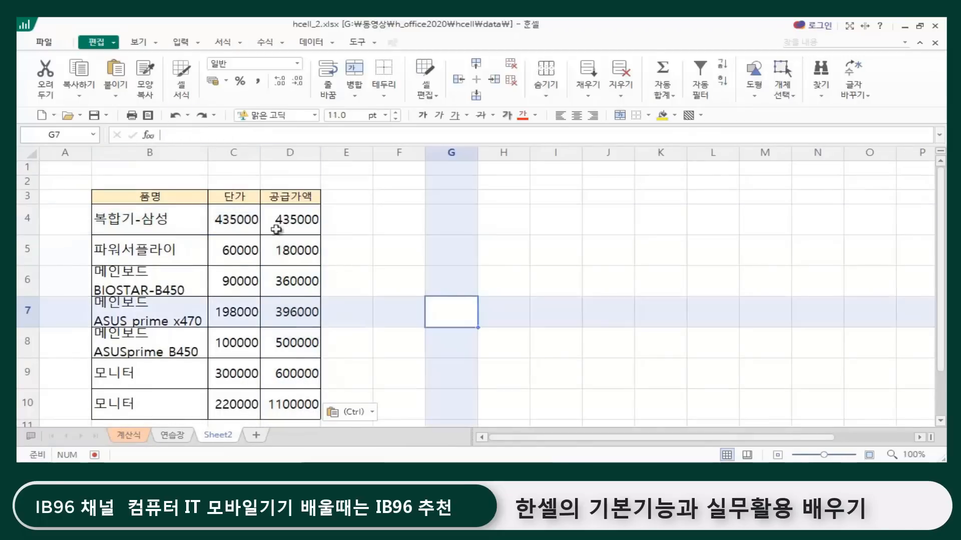
pyautogui.click(311, 220)
pyautogui.click(300, 310)
pyautogui.click(475, 299)
pyautogui.click(495, 196)
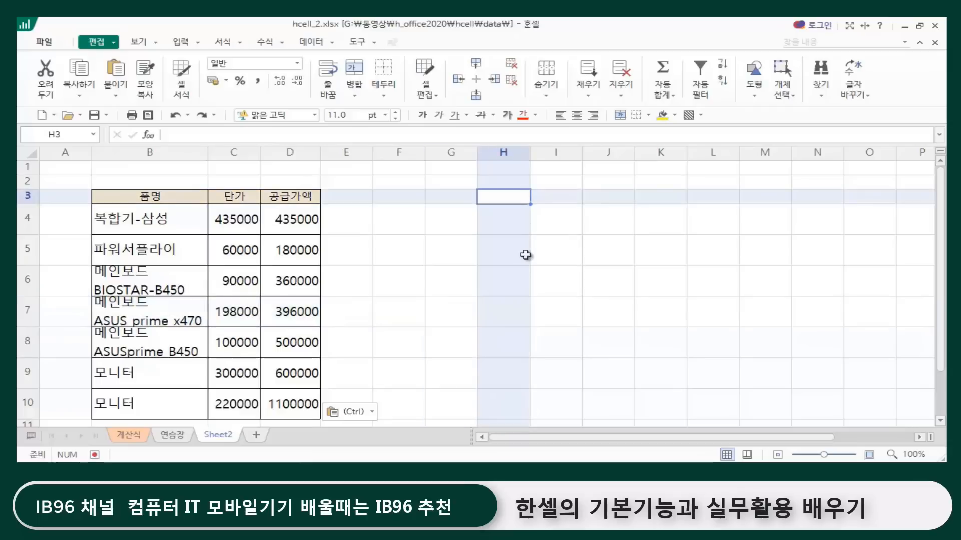
pyautogui.click(523, 253)
pyautogui.click(465, 300)
pyautogui.click(415, 255)
pyautogui.click(469, 256)
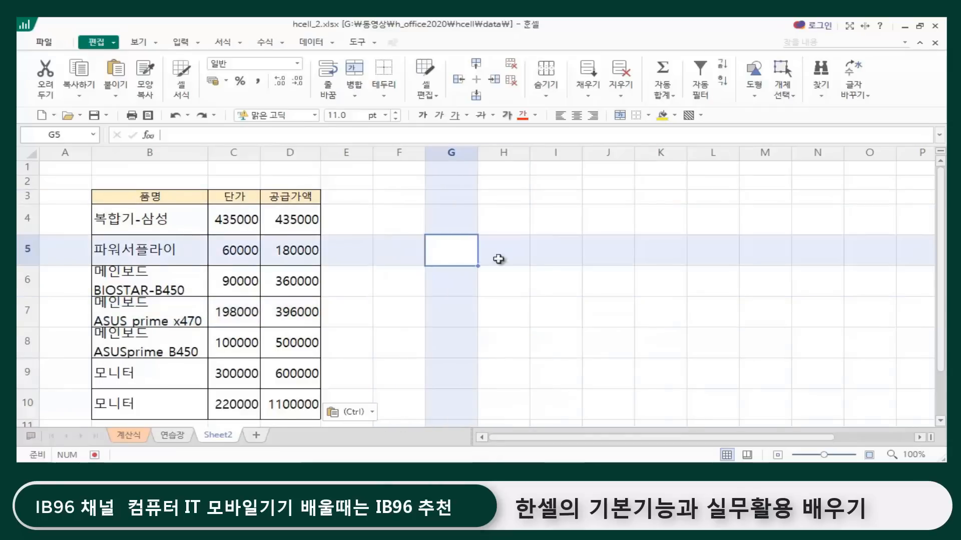
pyautogui.click(545, 264)
pyautogui.click(524, 309)
pyautogui.scroll(-1, 378, 285)
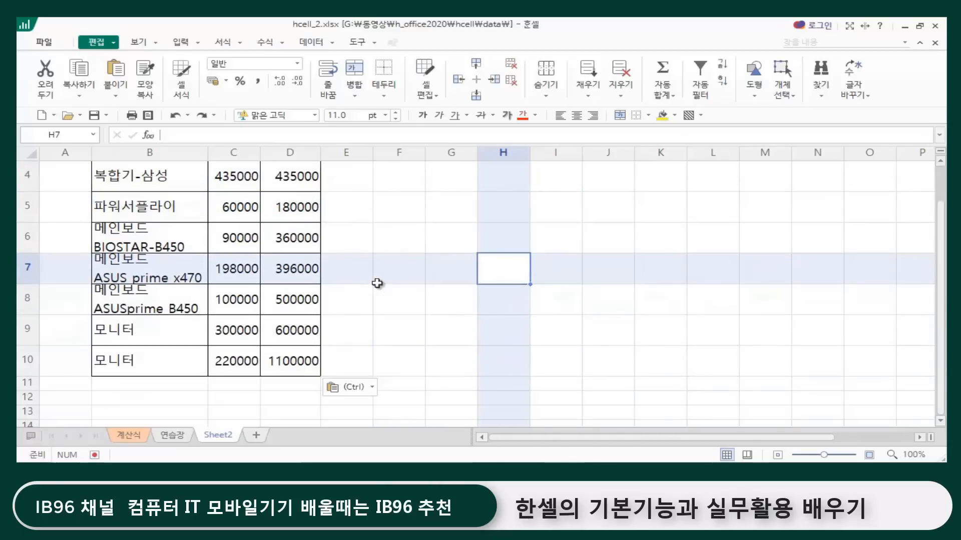
pyautogui.scroll(1, 410, 373)
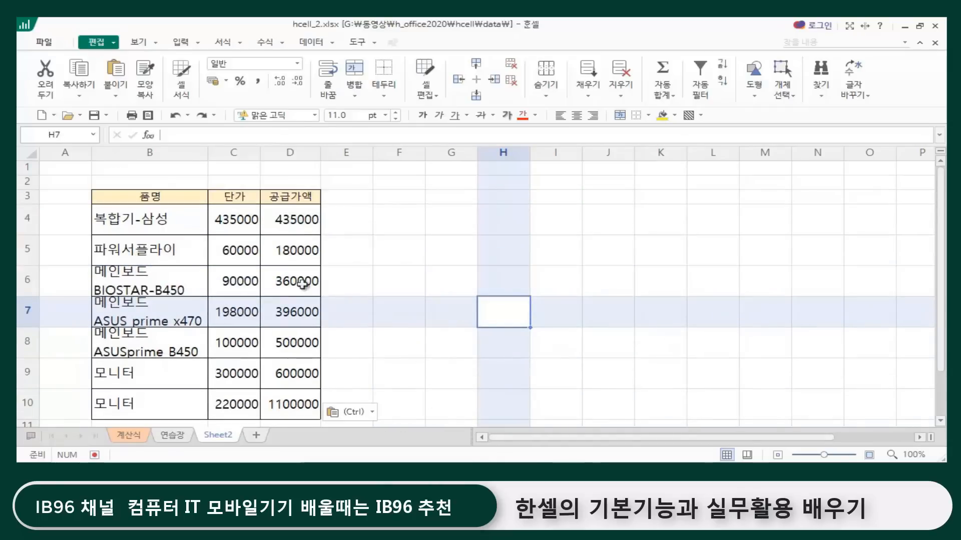
pyautogui.click(396, 274)
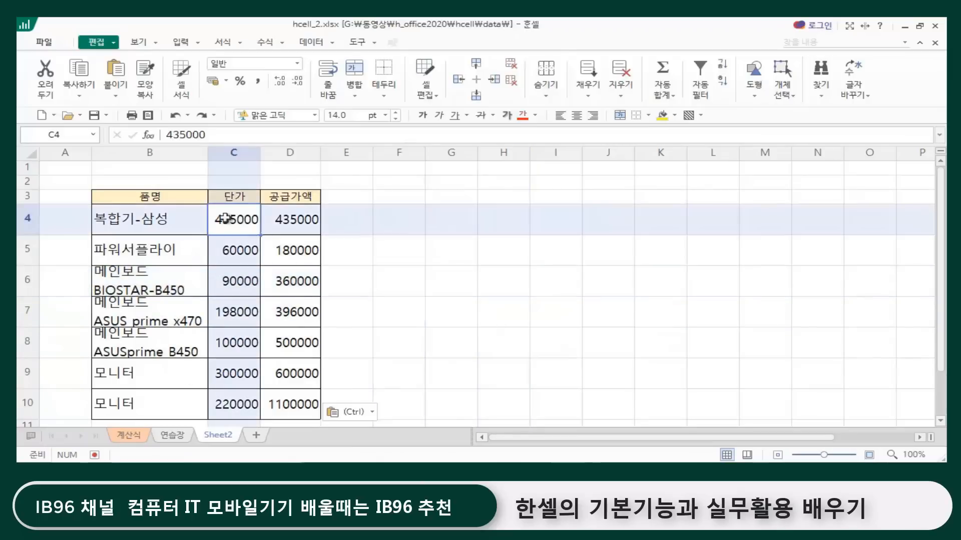
# Step: Apply the thousands-separator comma format to the 단가 values in C4:C10 on Sheet2
pyautogui.click(226, 218)
pyautogui.moveTo(226, 218); pyautogui.dragTo(224, 407)
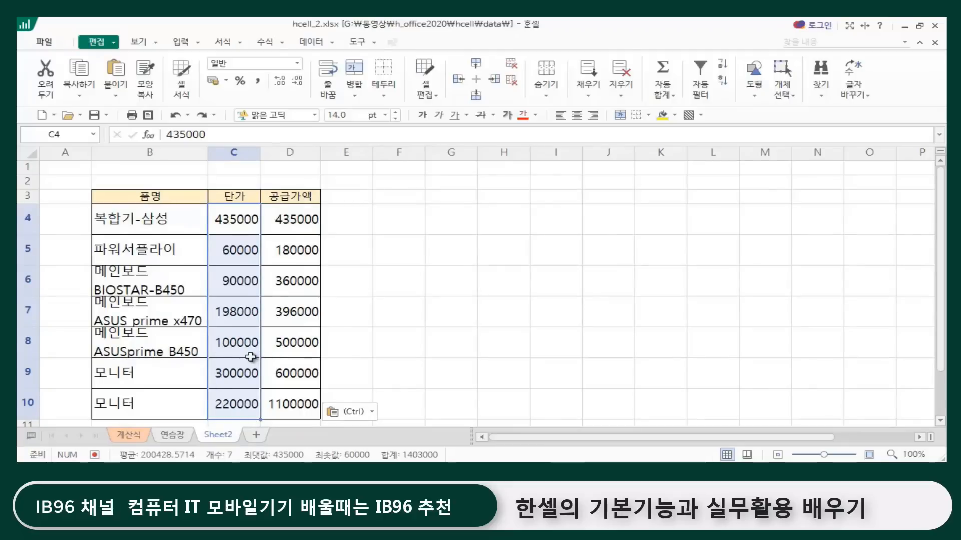
pyautogui.click(222, 44)
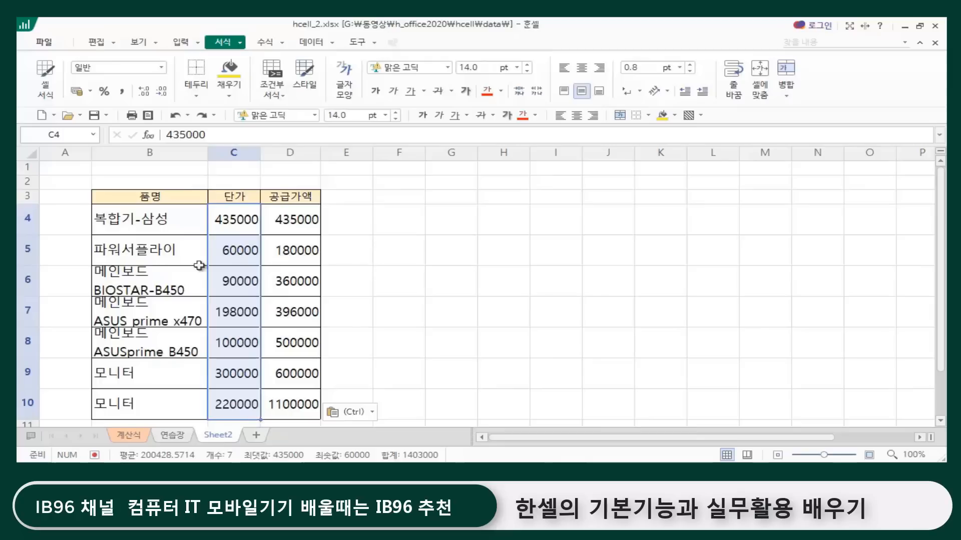
pyautogui.click(121, 93)
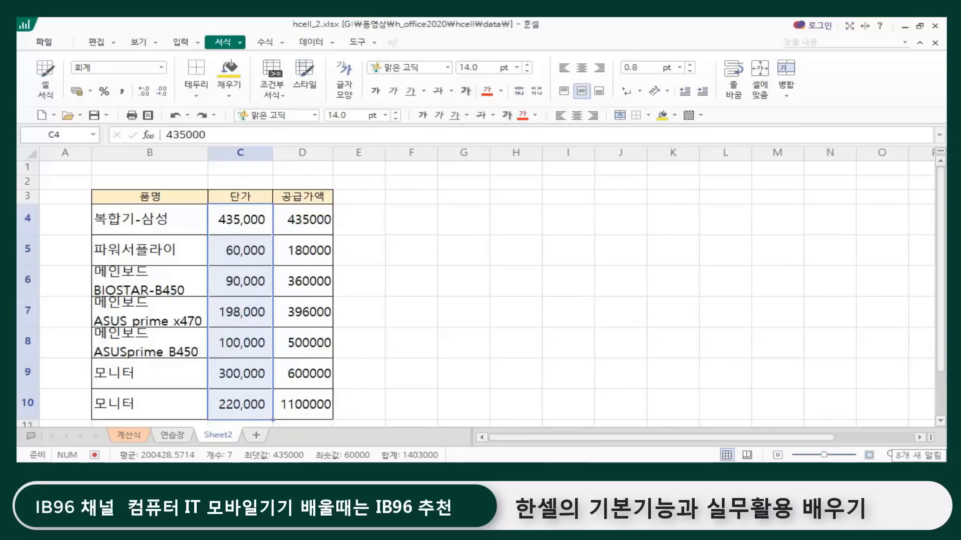
# Step: Copy the 단가 range C4:C10 and paste only its formatting from cell E4 with 골라 붙이기, using the 서식 option
pyautogui.hotkey('ctrl', 'c')
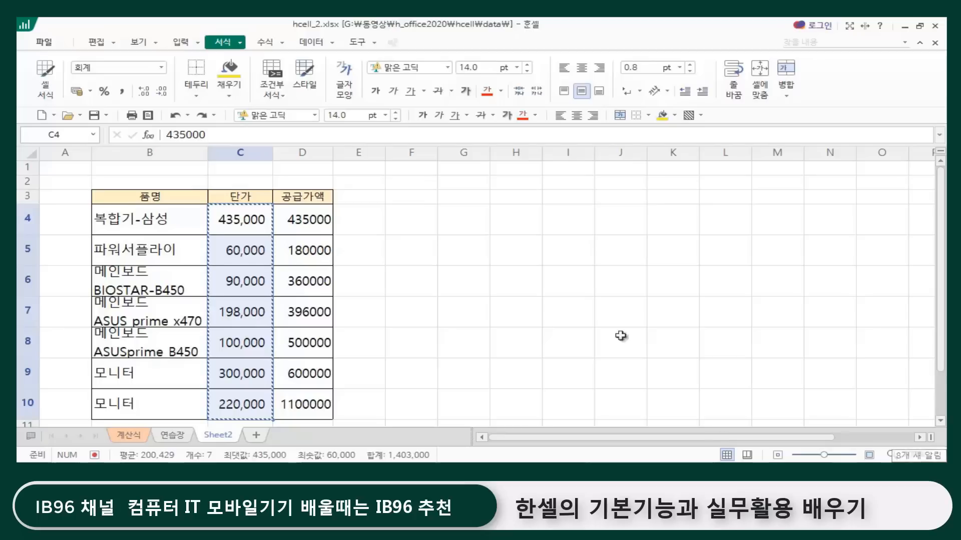
pyautogui.click(359, 221)
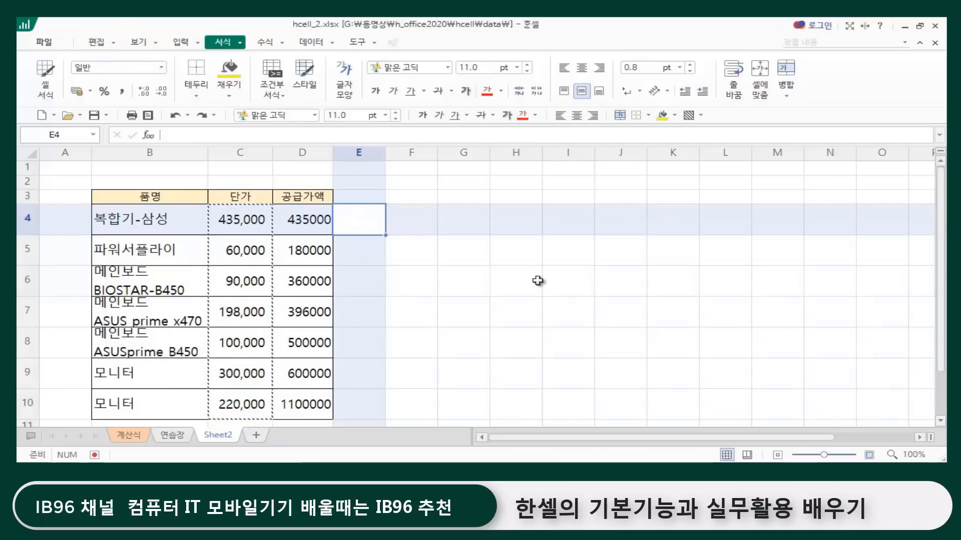
pyautogui.hotkey('ctrl', 'alt', 'v')
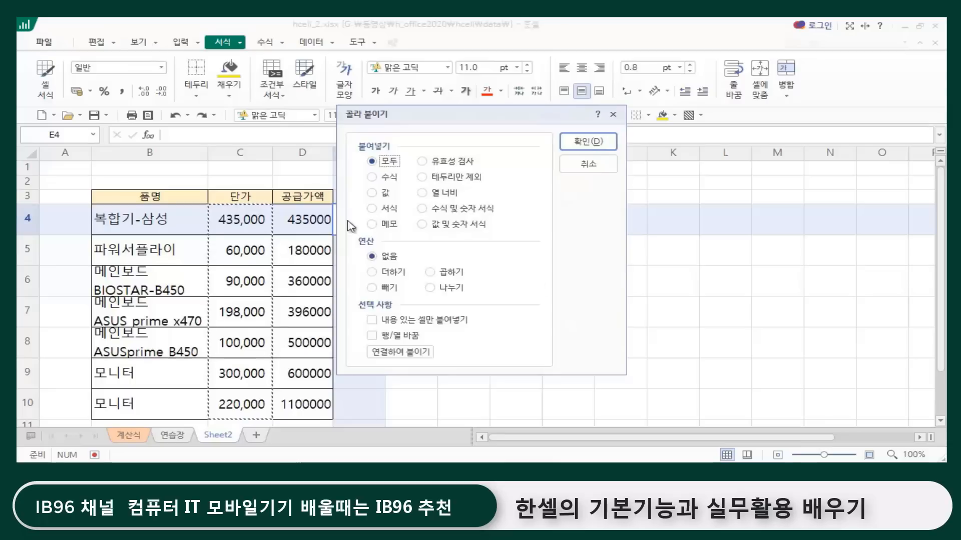
pyautogui.moveTo(430, 118); pyautogui.dragTo(588, 123)
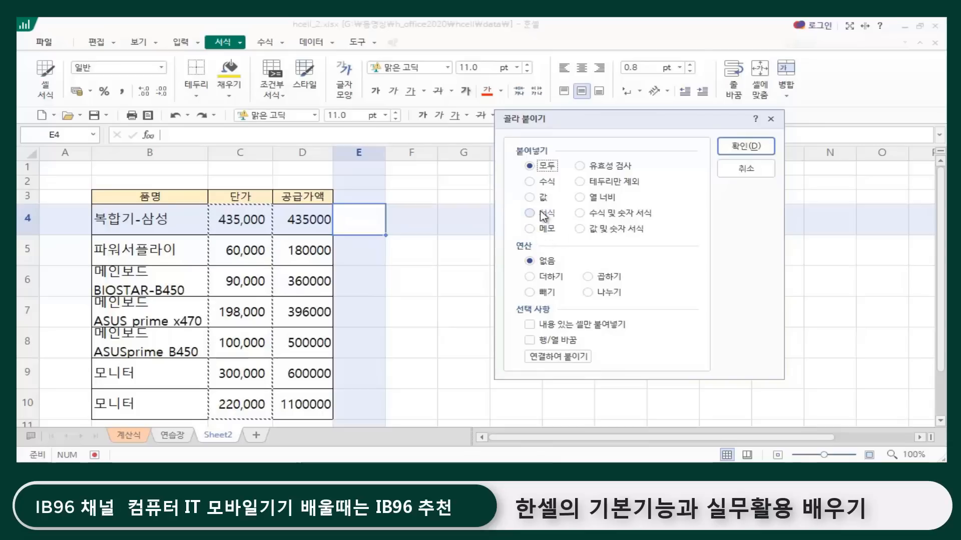
pyautogui.click(530, 214)
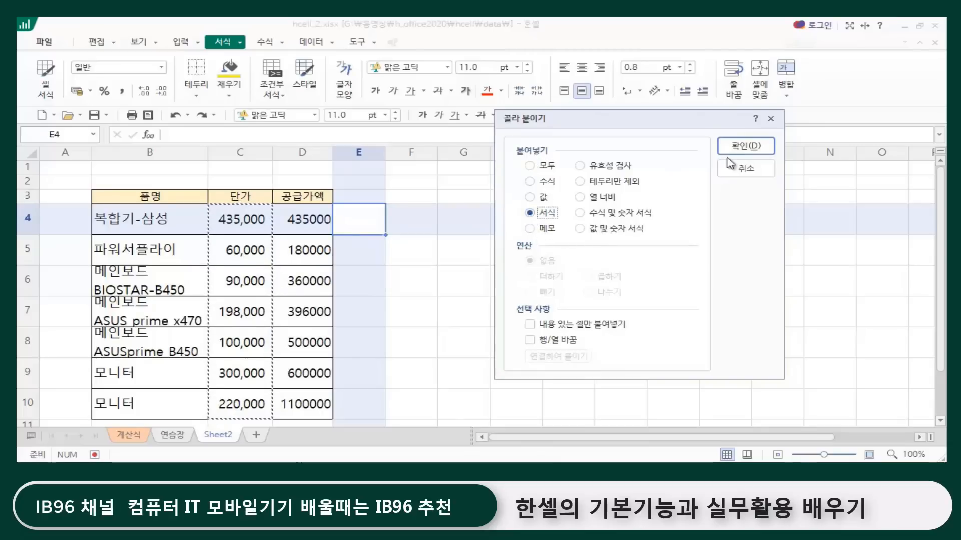
pyautogui.click(735, 147)
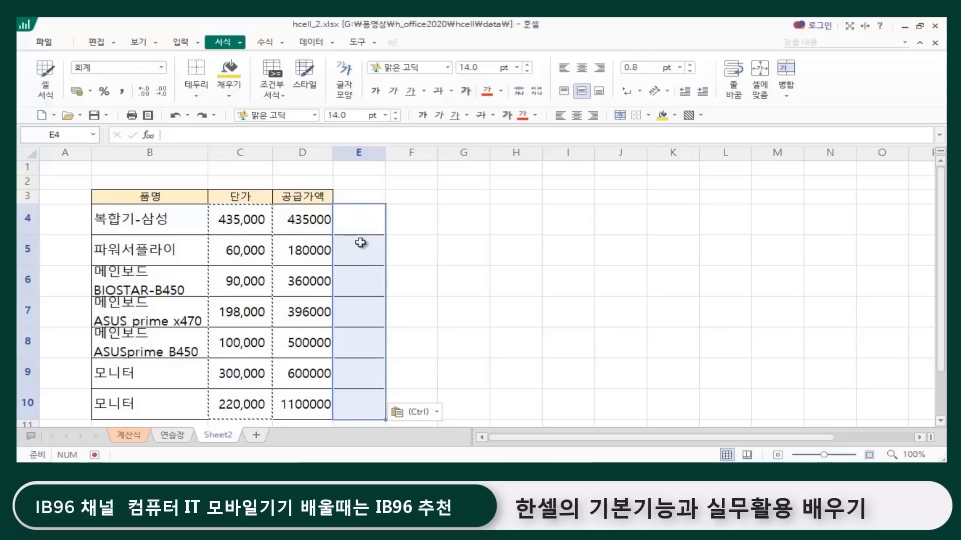
# Step: Enter 1234500 in cell E4 to test the pasted number format
pyautogui.click(364, 219)
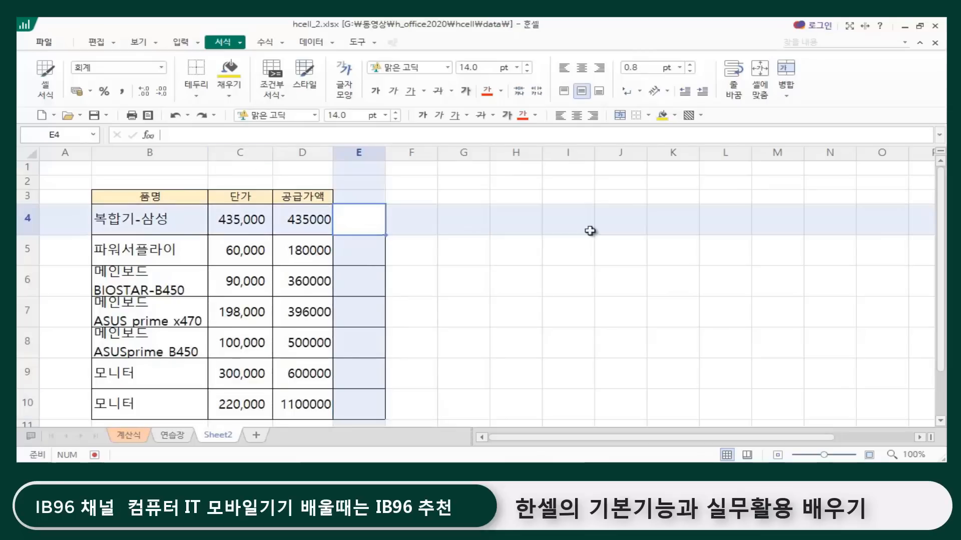
pyautogui.write('1')
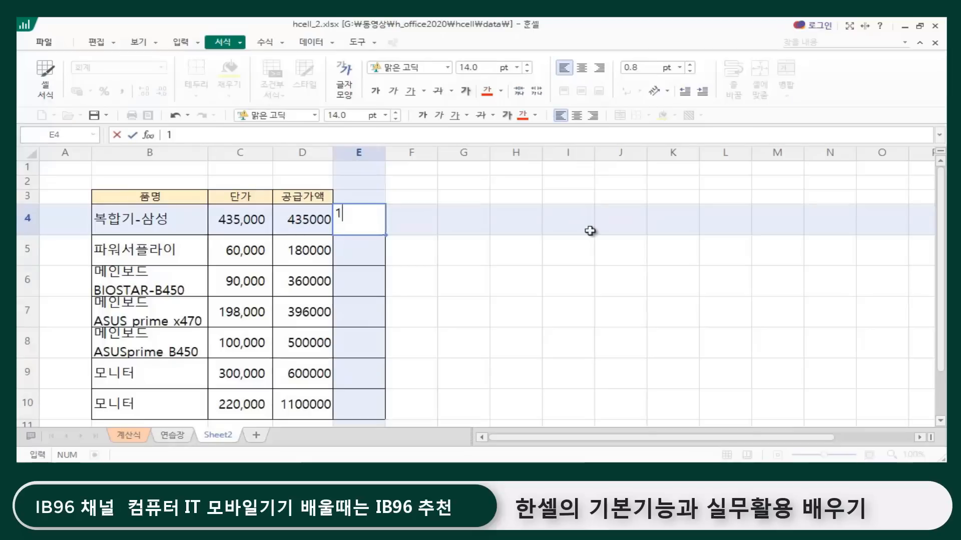
pyautogui.write('234500')
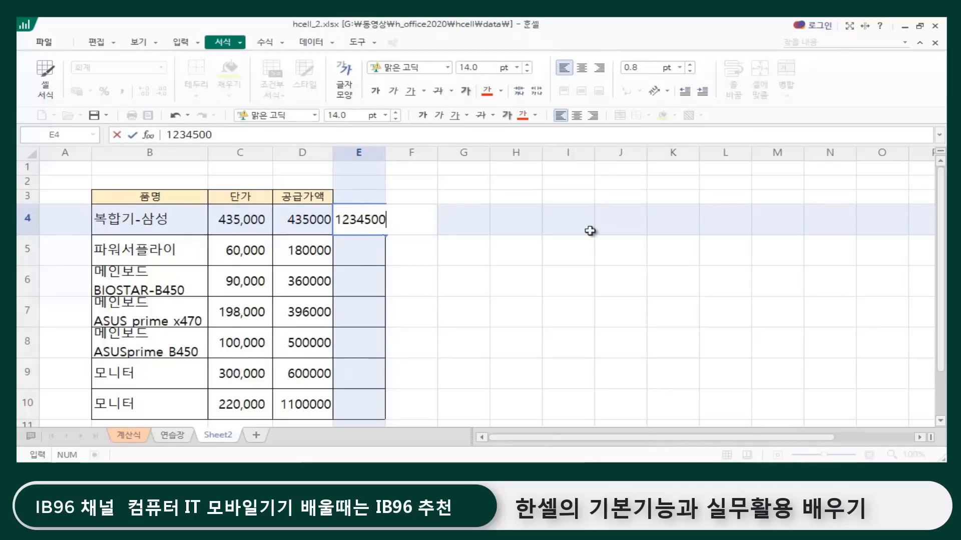
pyautogui.press('Return')
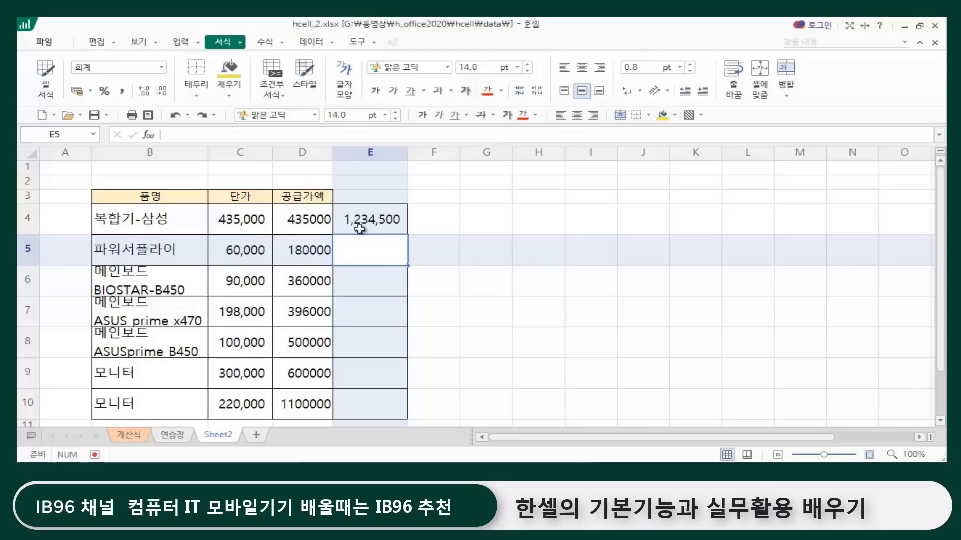
pyautogui.click(508, 315)
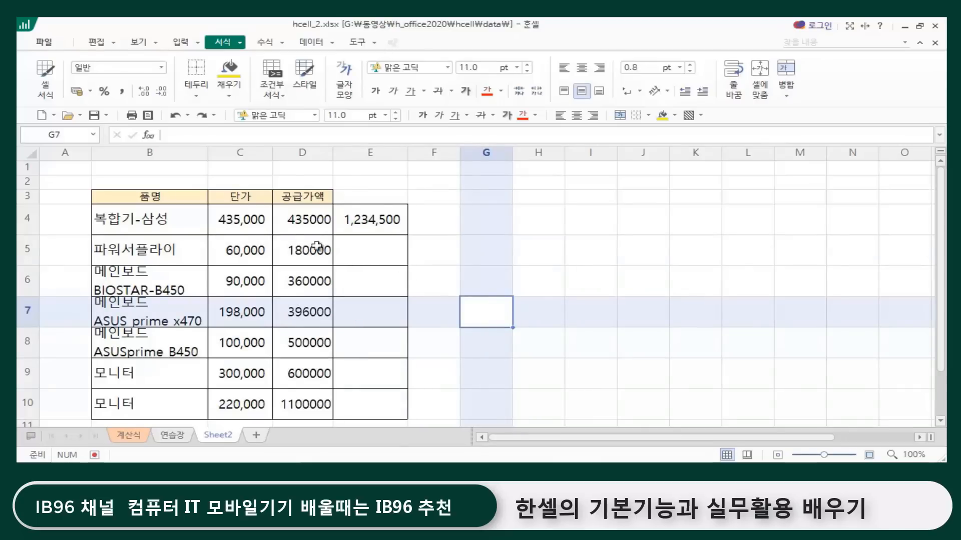
pyautogui.click(502, 246)
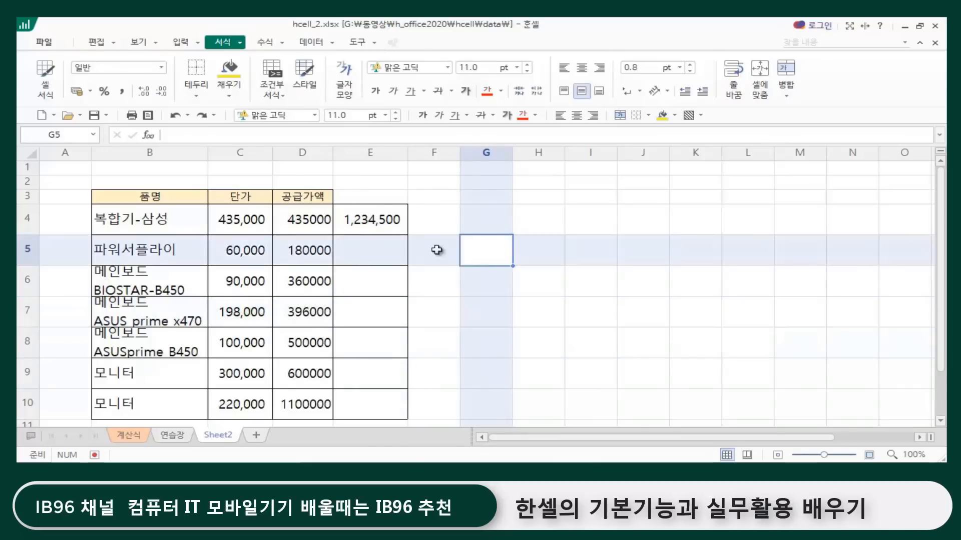
pyautogui.click(470, 331)
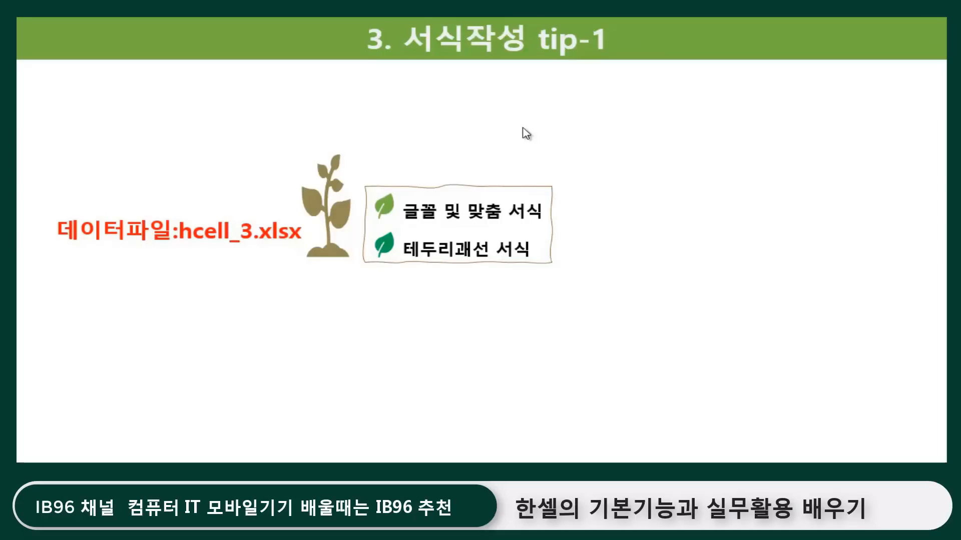
pyautogui.click(453, 100)
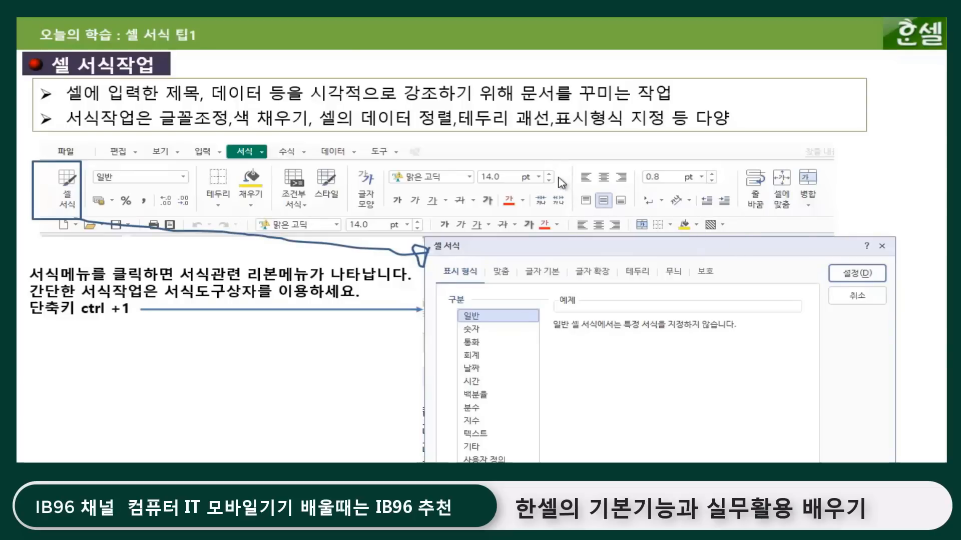
pyautogui.click(535, 193)
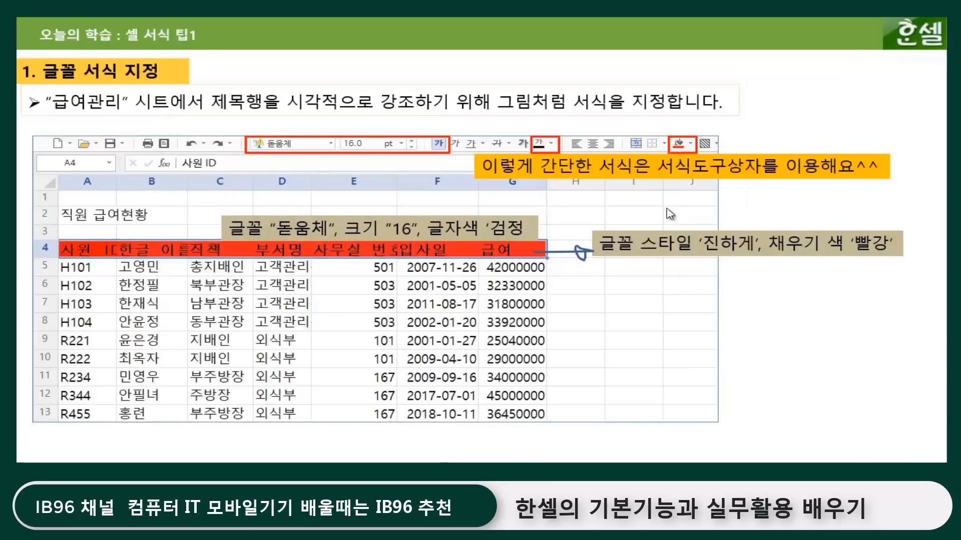
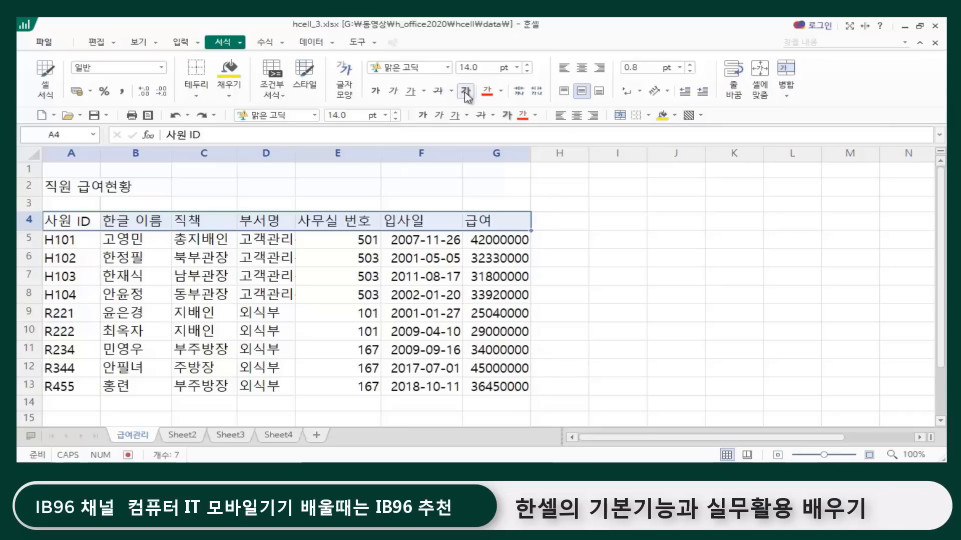
# Step: Set the header cells A4:G4 to the 돋움체 font at 16 pt in bold
pyautogui.click(299, 115)
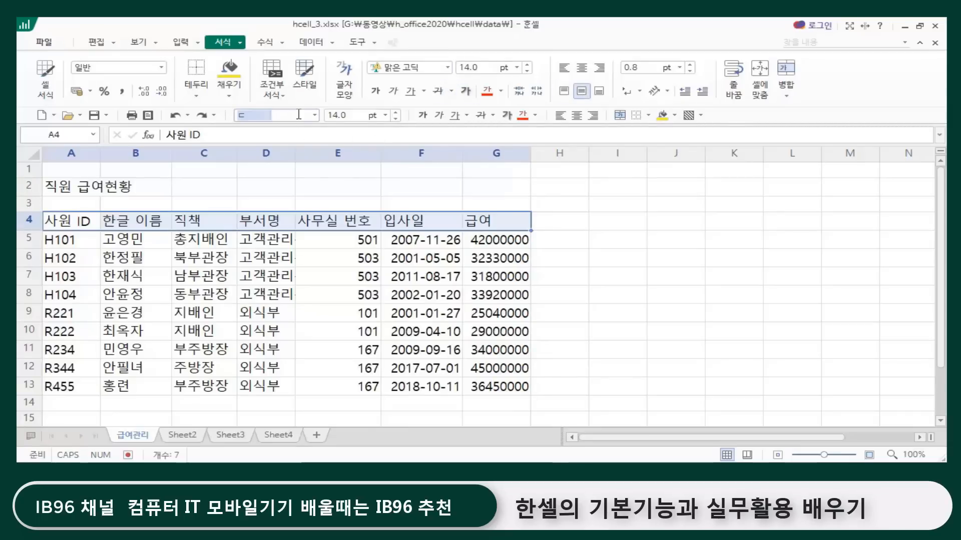
pyautogui.write('ㄷ')
pyautogui.press('BackSpace')
pyautogui.write('돋움체')
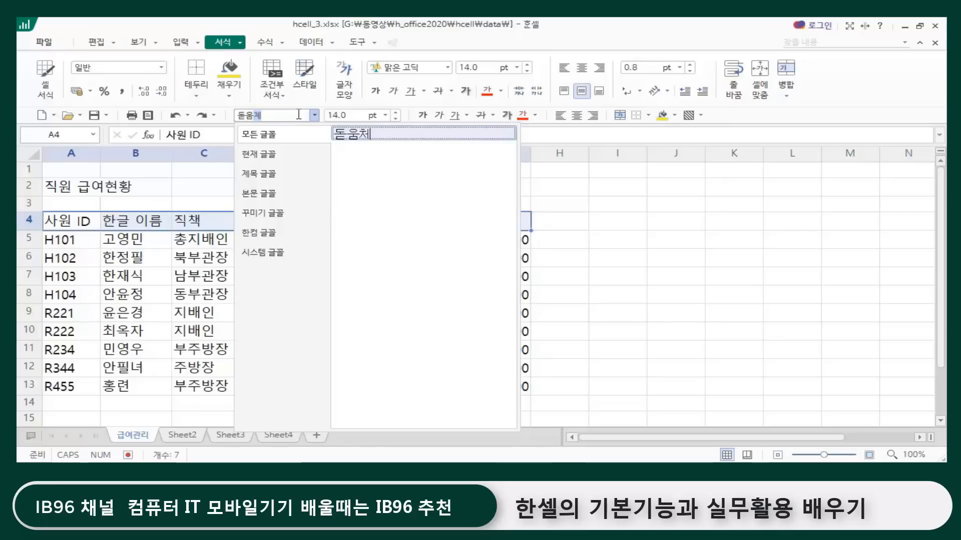
pyautogui.press('Return')
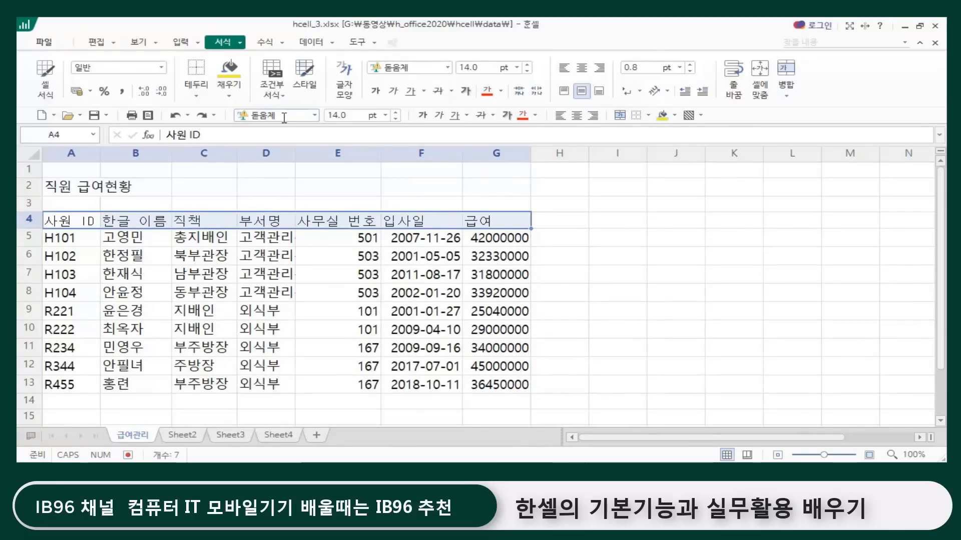
pyautogui.click(395, 112)
pyautogui.click(396, 112)
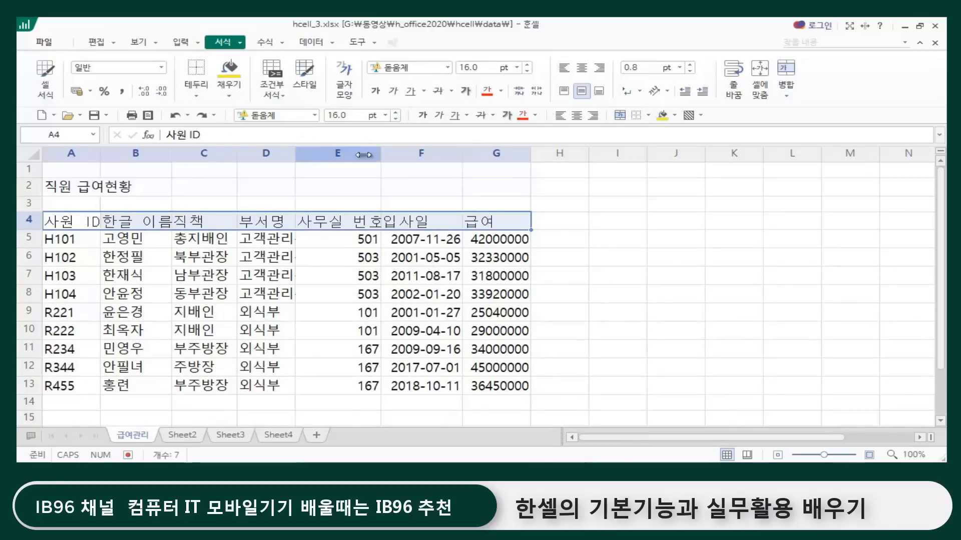
pyautogui.click(422, 116)
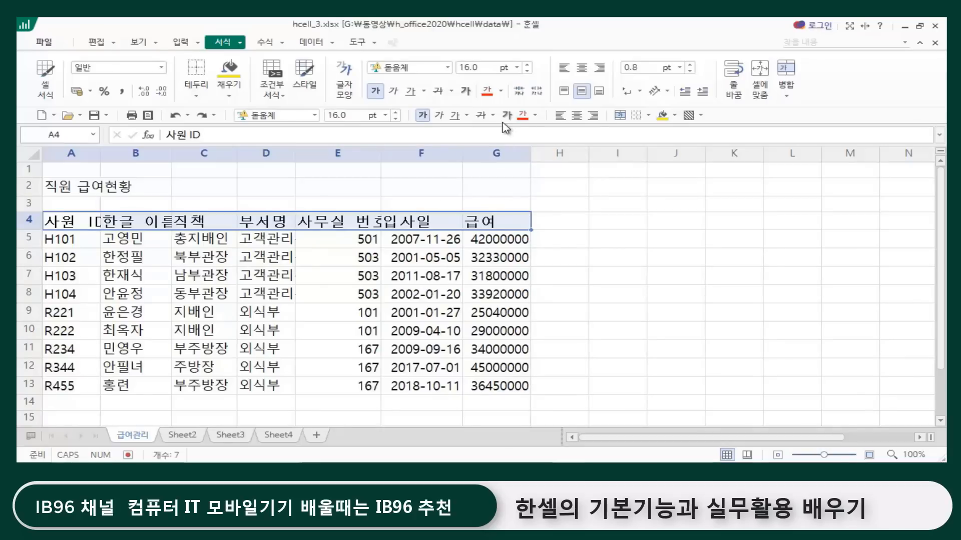
# Step: Color the header text in A4:G4 dark gray and fill those cells with red
pyautogui.click(535, 115)
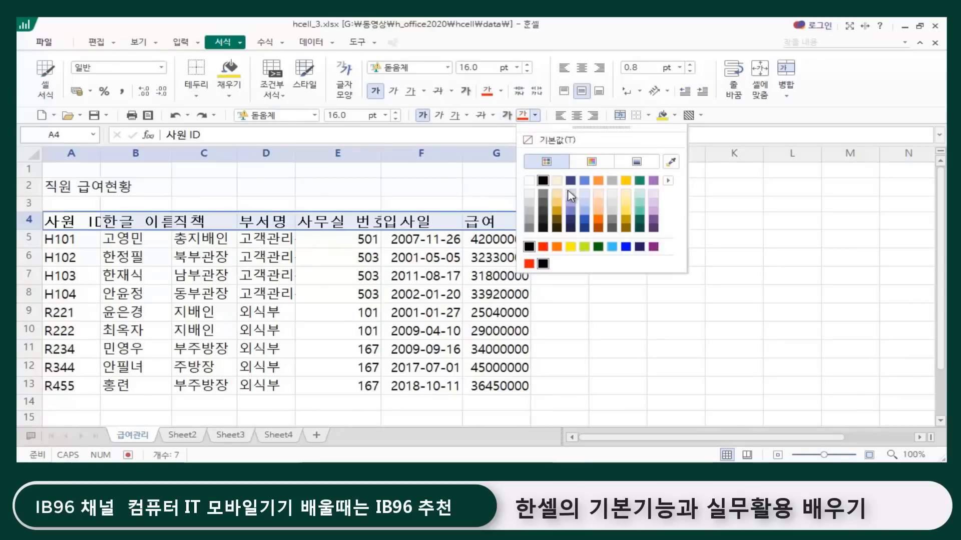
pyautogui.click(546, 213)
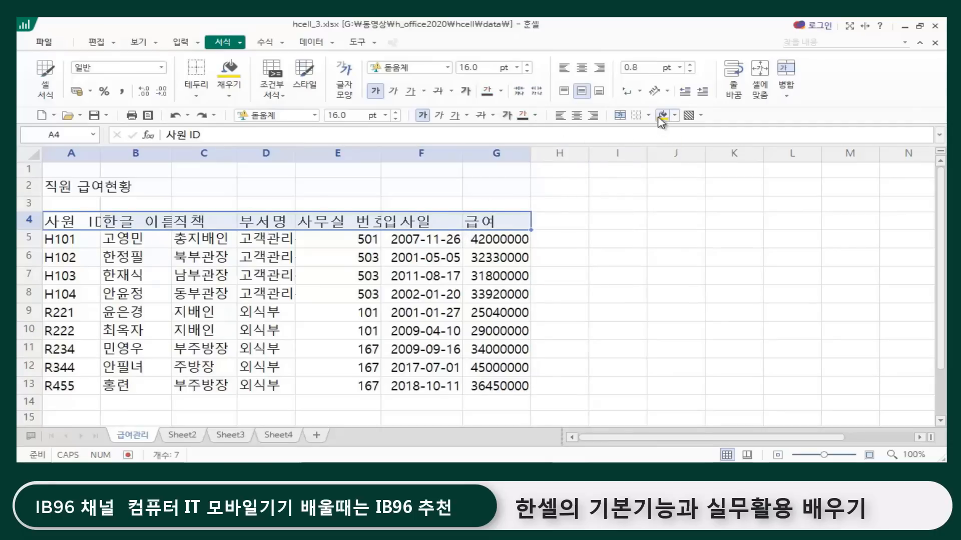
pyautogui.click(677, 116)
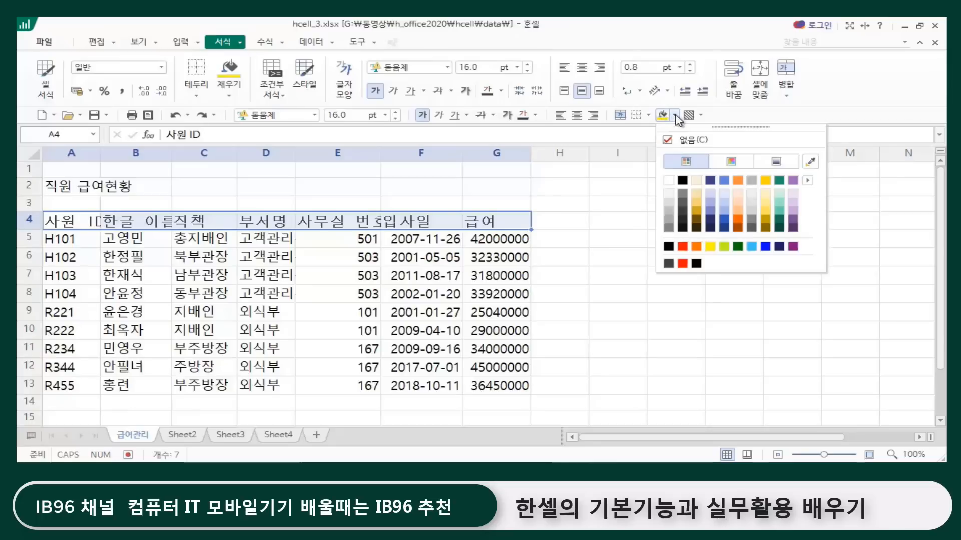
pyautogui.click(683, 246)
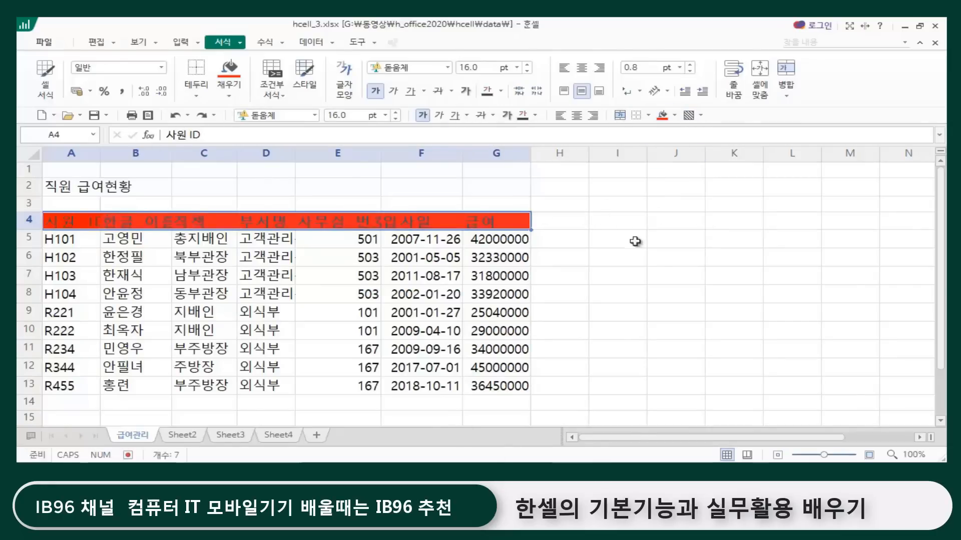
pyautogui.click(621, 263)
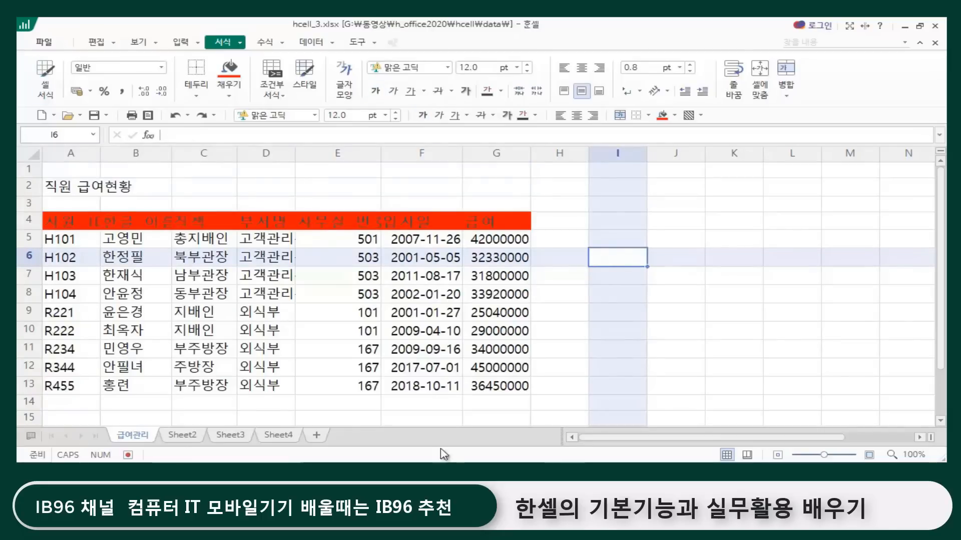
pyautogui.click(70, 221)
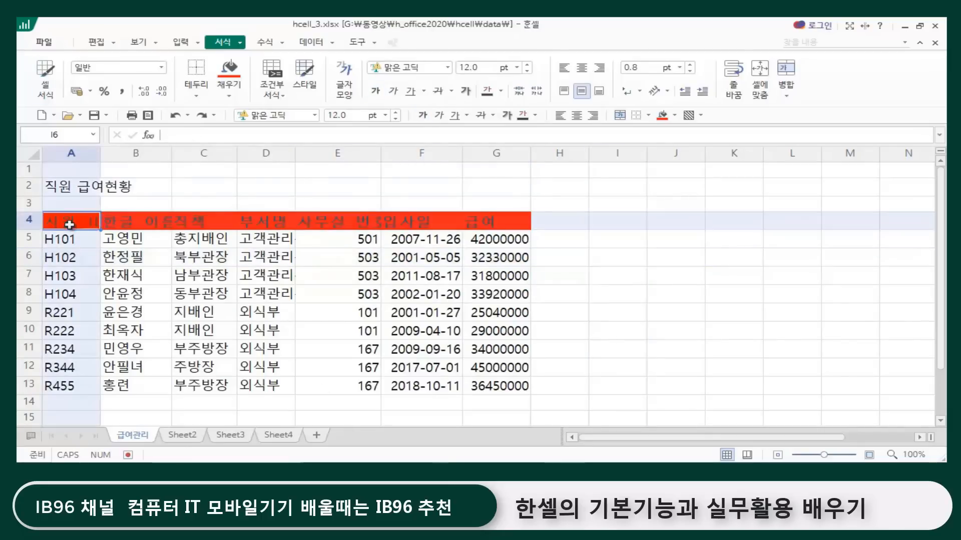
pyautogui.click(578, 306)
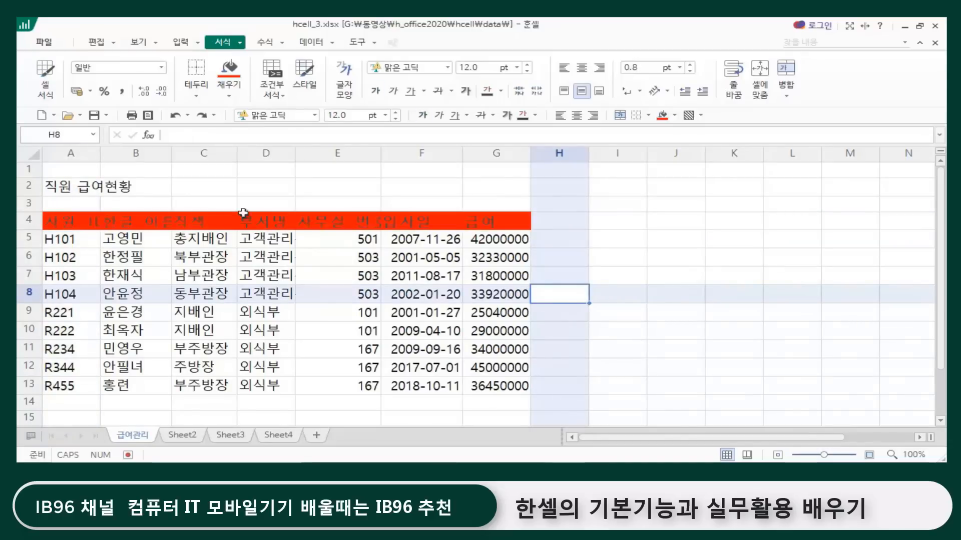
# Step: Shrink the 사무실 번호 header in E4 to the cell width with 셀에 맞춤
pyautogui.click(344, 224)
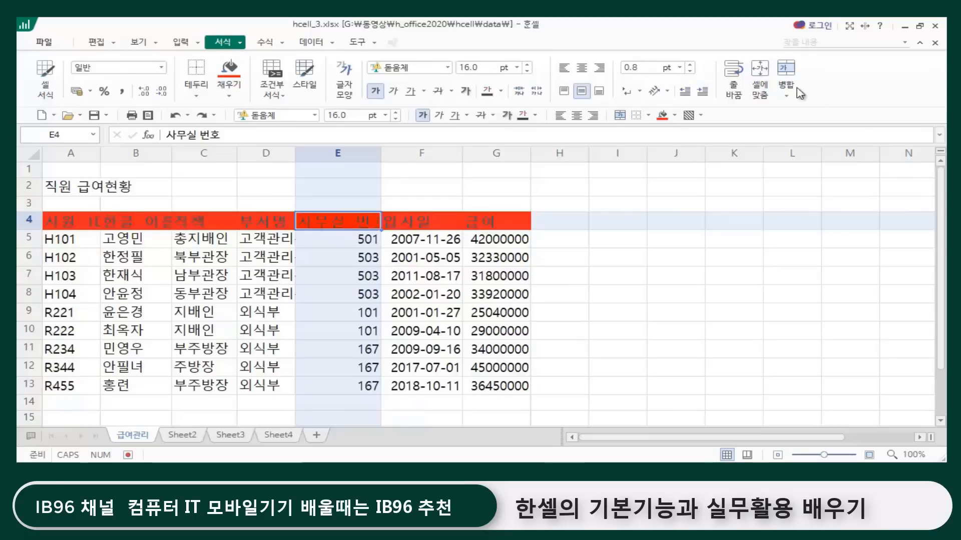
pyautogui.click(760, 73)
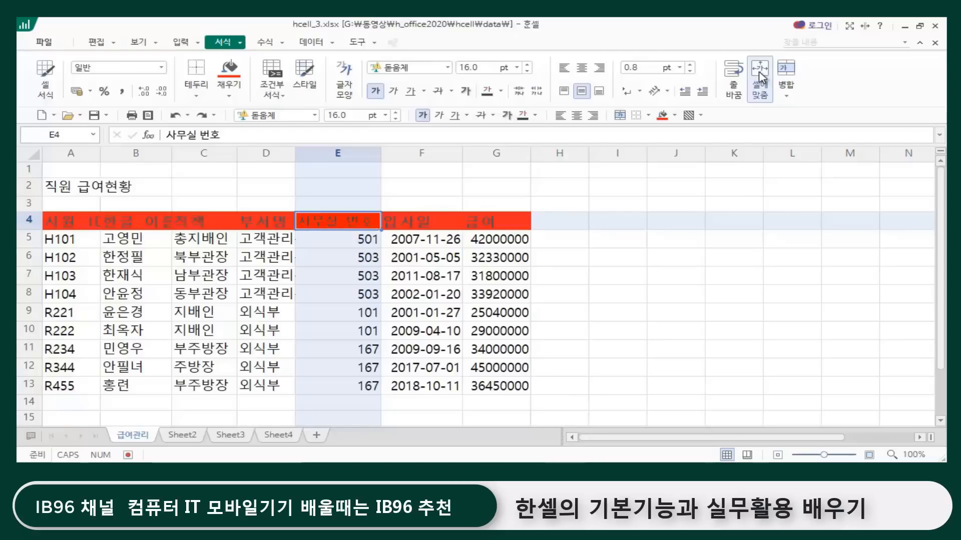
pyautogui.click(595, 252)
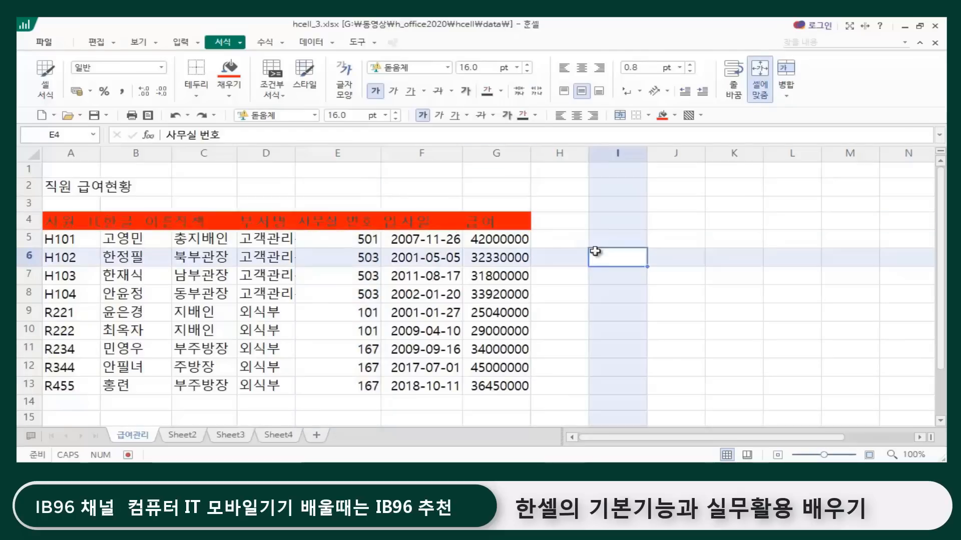
pyautogui.click(347, 223)
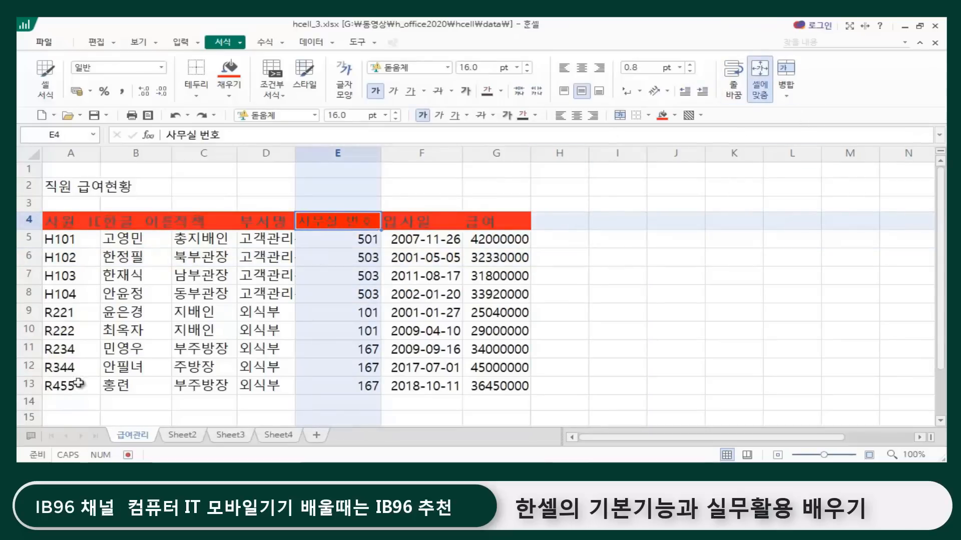
pyautogui.click(594, 264)
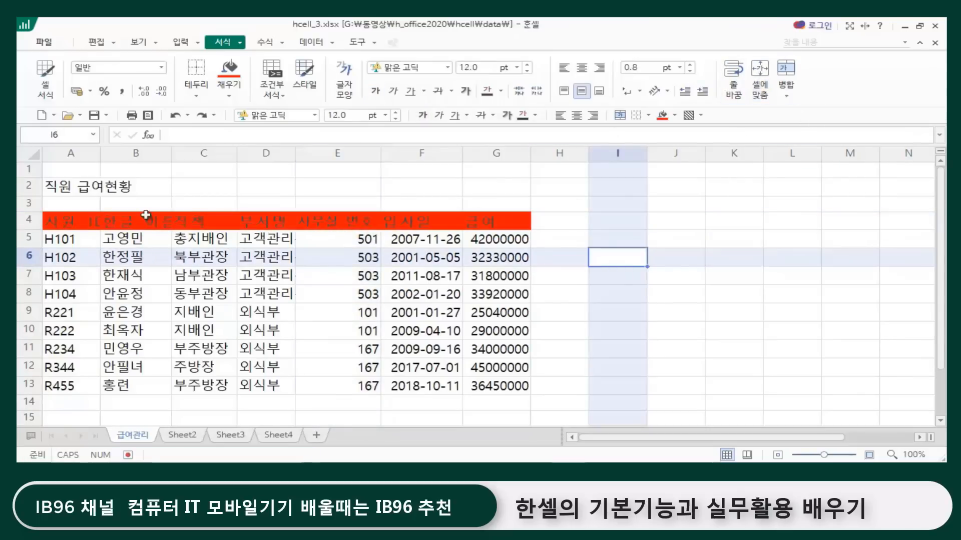
# Step: Apply 셀에 맞춤 to the 한글 이름 header in B4 and the 사원 ID header in A4
pyautogui.click(155, 220)
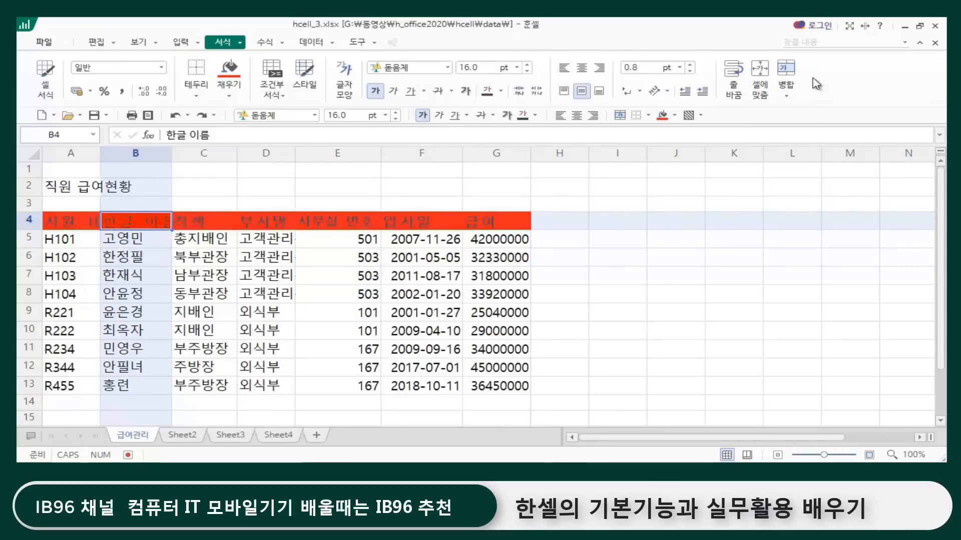
pyautogui.click(760, 80)
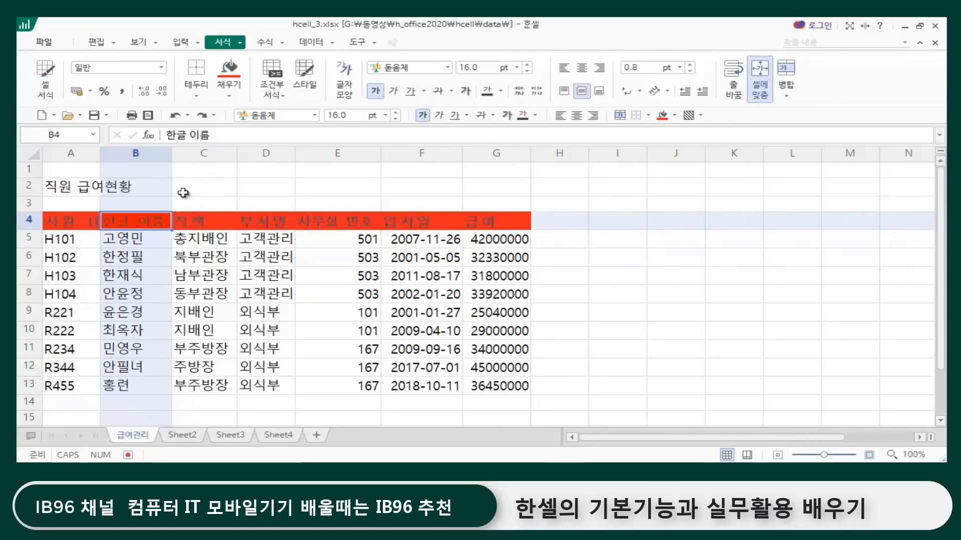
pyautogui.click(78, 220)
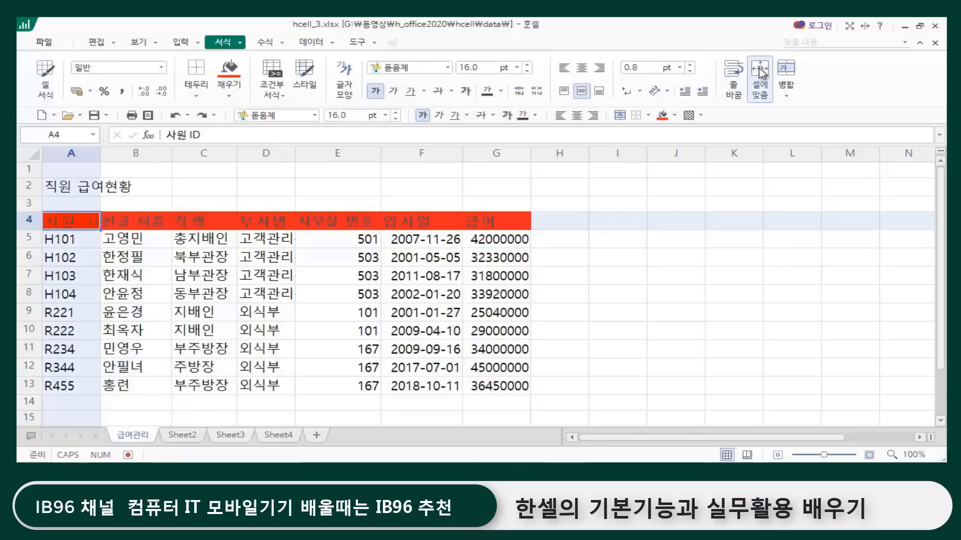
pyautogui.click(760, 81)
pyautogui.click(620, 296)
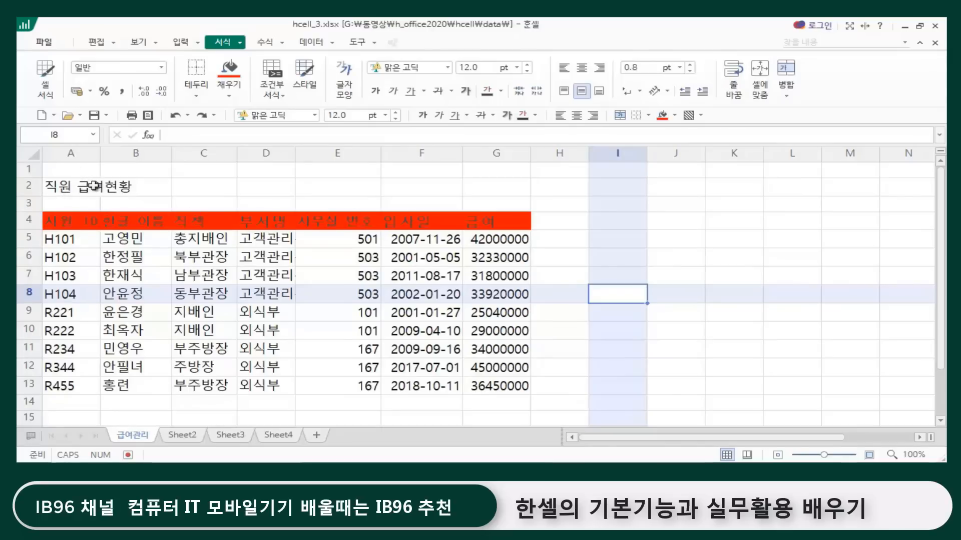
# Step: Increase the font size of the title 직원 급여현황 in A2 to 16 pt
pyautogui.click(63, 188)
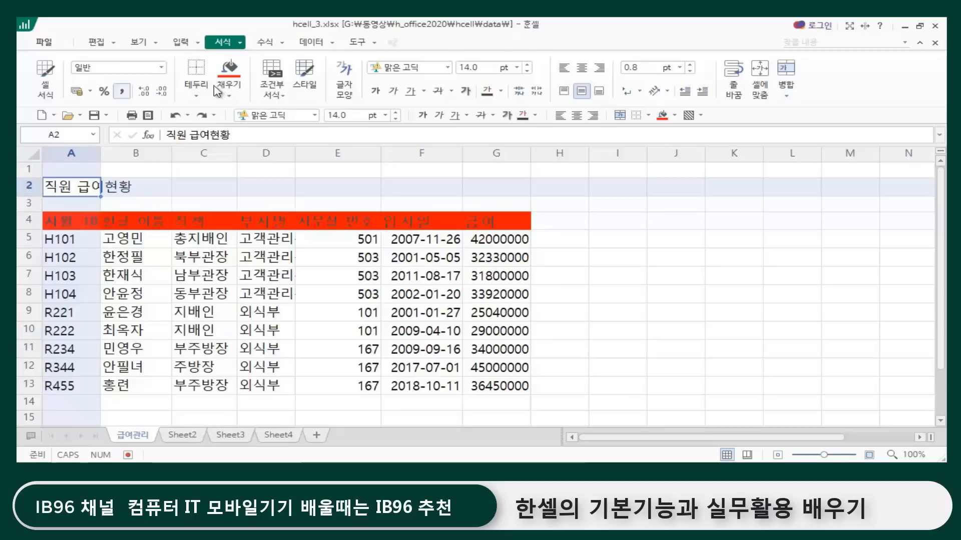
pyautogui.click(396, 112)
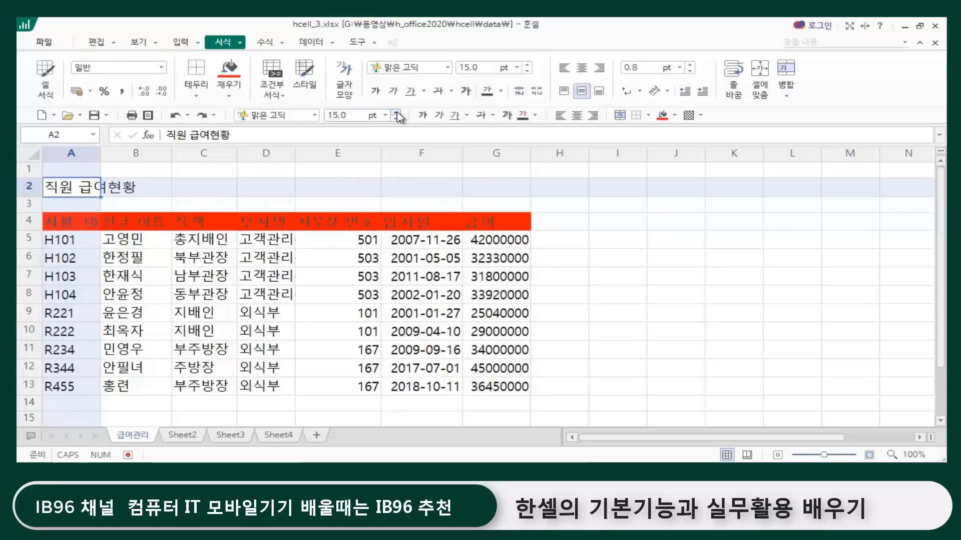
pyautogui.click(396, 113)
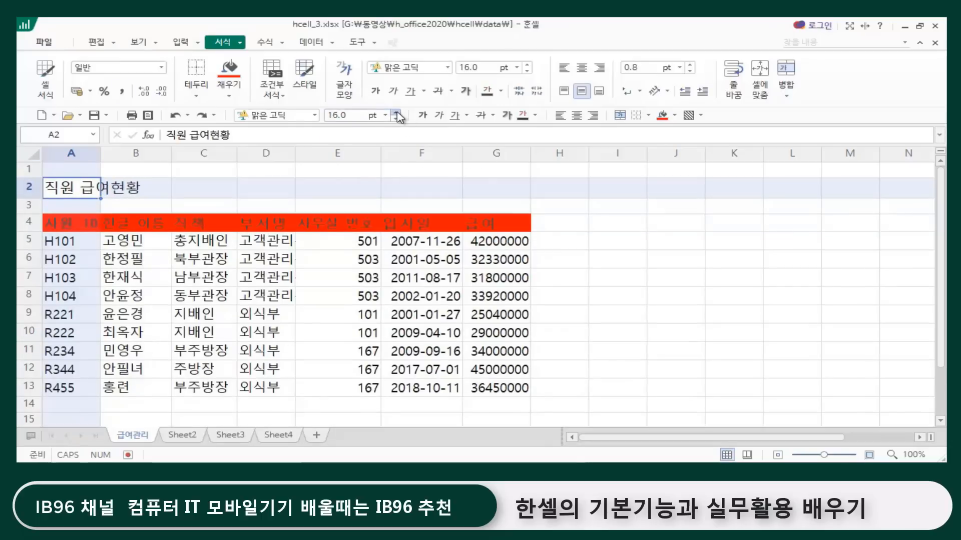
pyautogui.click(395, 194)
pyautogui.click(307, 195)
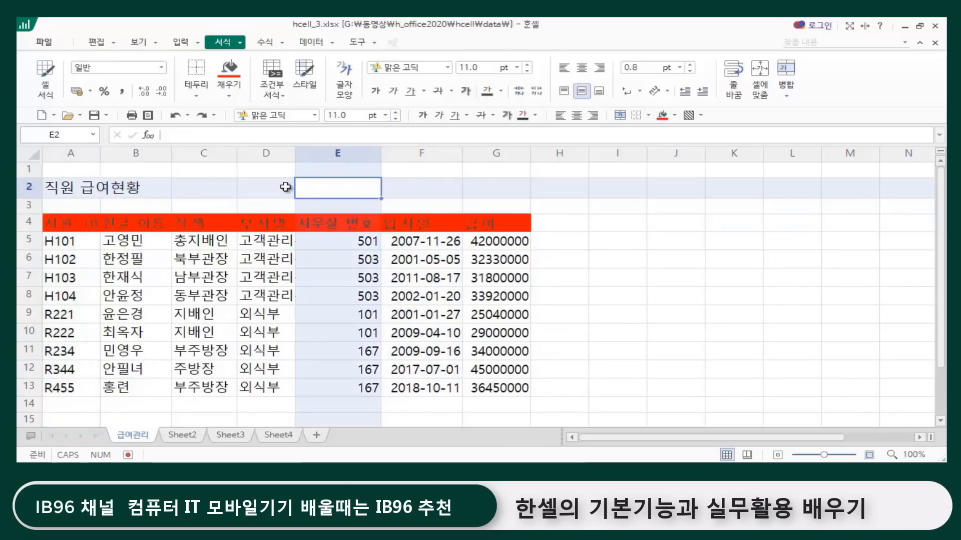
pyautogui.click(62, 191)
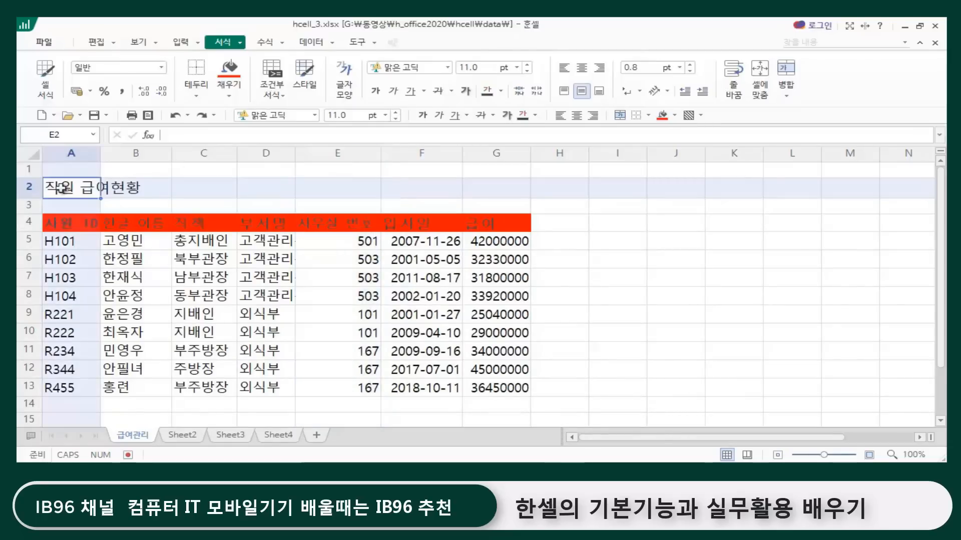
pyautogui.click(518, 195)
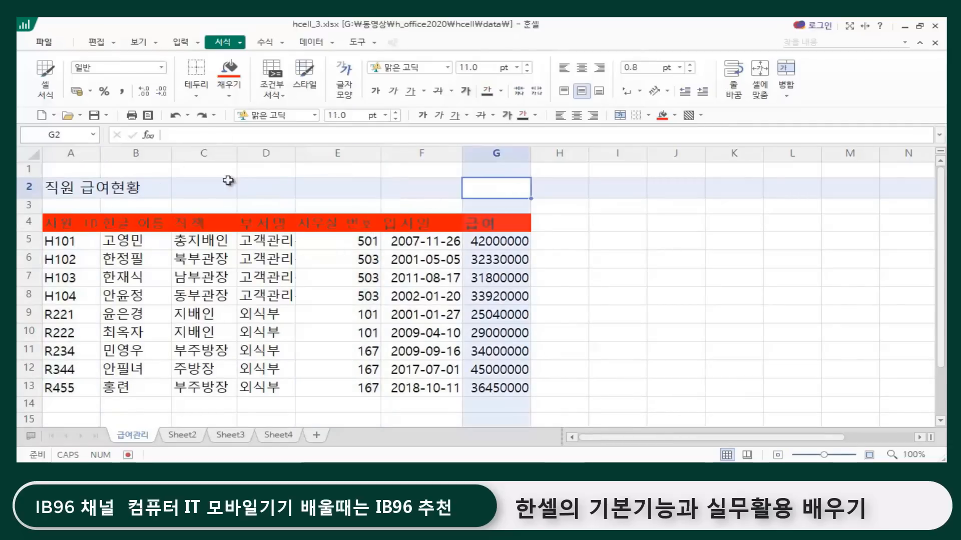
pyautogui.click(65, 189)
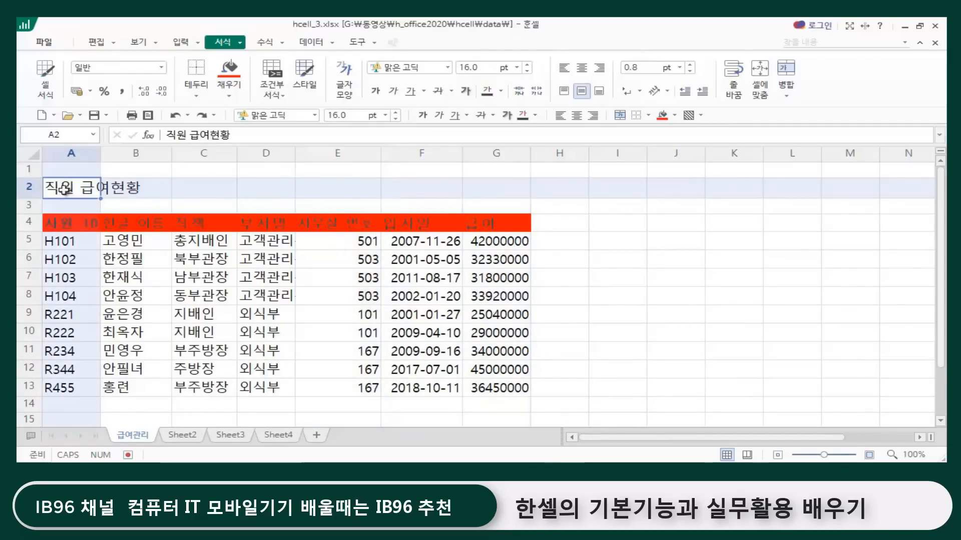
pyautogui.click(487, 188)
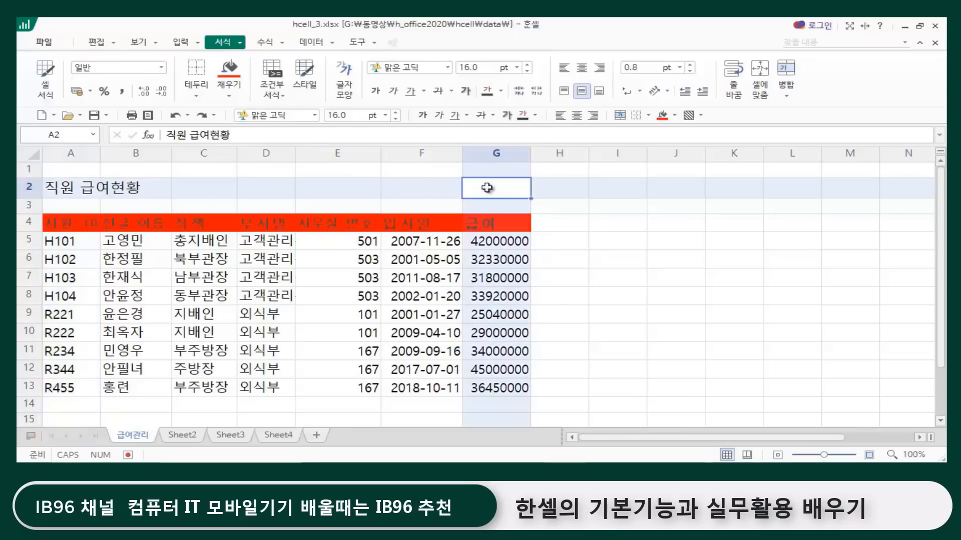
pyautogui.click(83, 190)
pyautogui.click(150, 189)
pyautogui.click(229, 190)
pyautogui.click(282, 189)
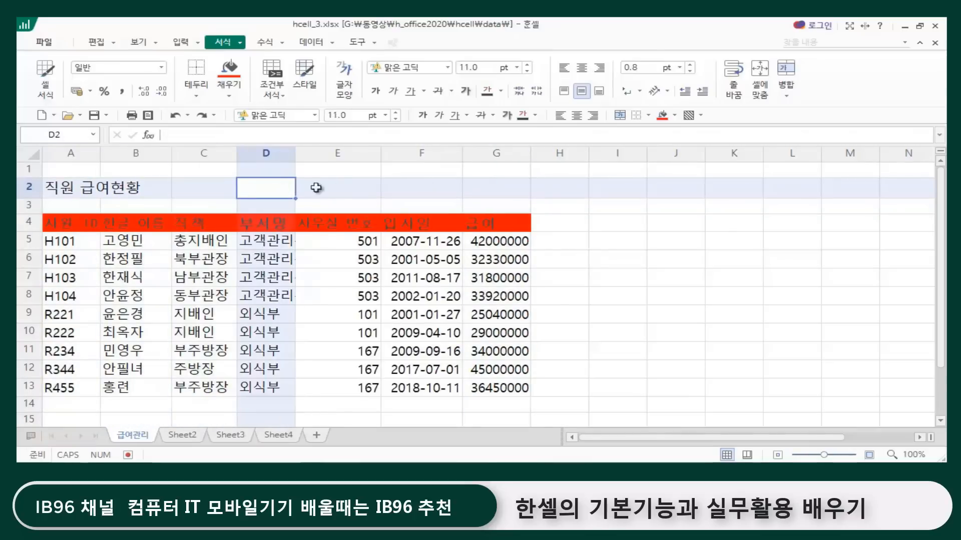
pyautogui.click(342, 188)
pyautogui.click(414, 186)
pyautogui.click(488, 186)
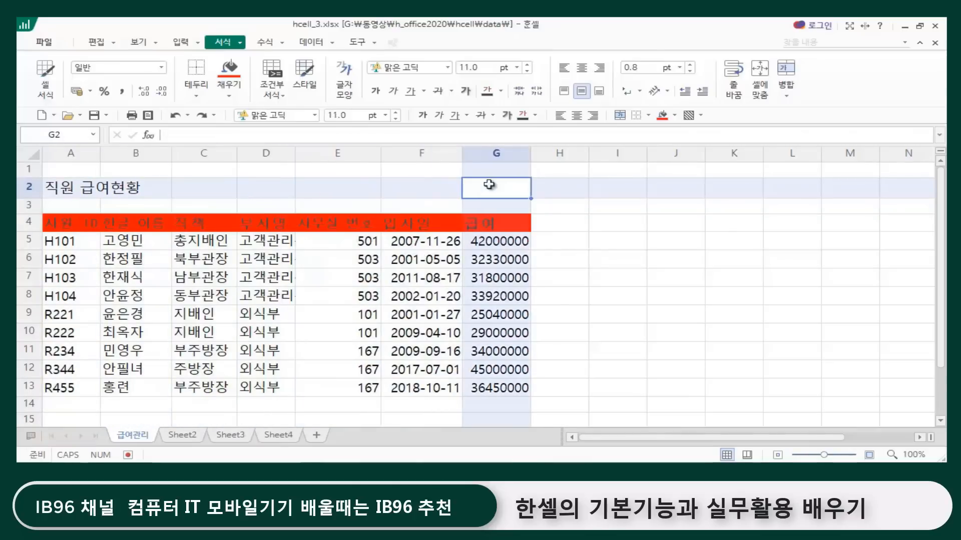
# Step: Merge the title row cells A2:G2 into a single cell with 병합
pyautogui.click(68, 186)
pyautogui.moveTo(68, 186); pyautogui.dragTo(488, 190)
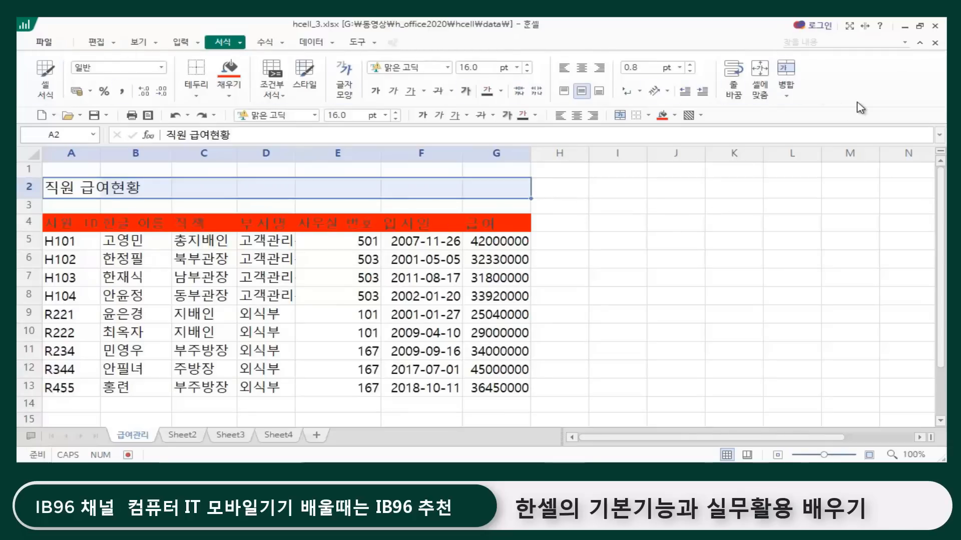
pyautogui.click(787, 74)
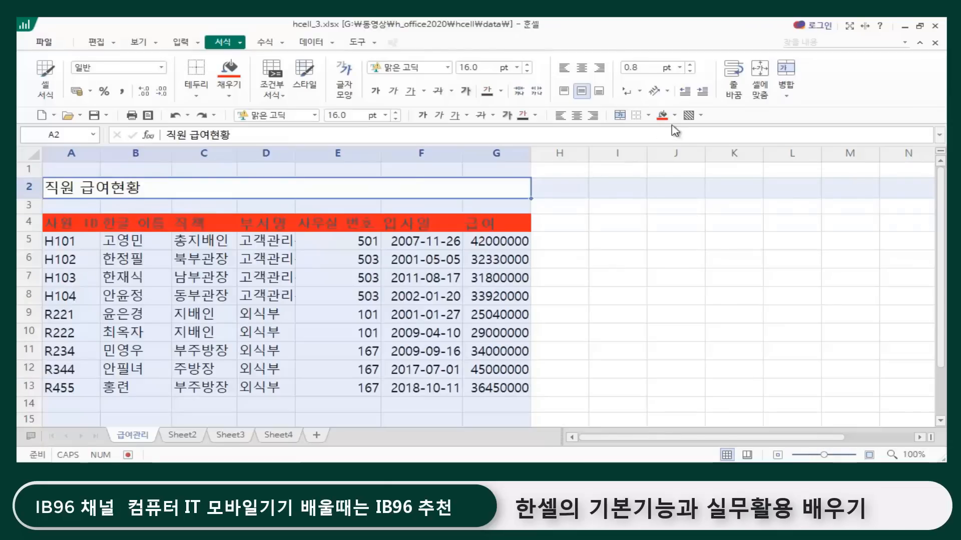
# Step: Unmerge the title cell A2:G2 back into separate cells and check the individual cells in row 2
pyautogui.click(788, 97)
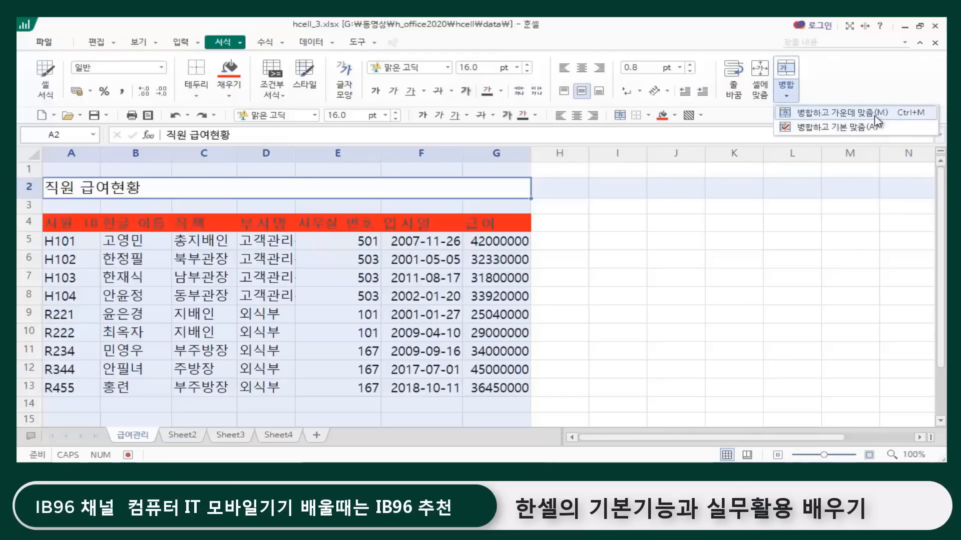
pyautogui.click(788, 98)
pyautogui.click(788, 98)
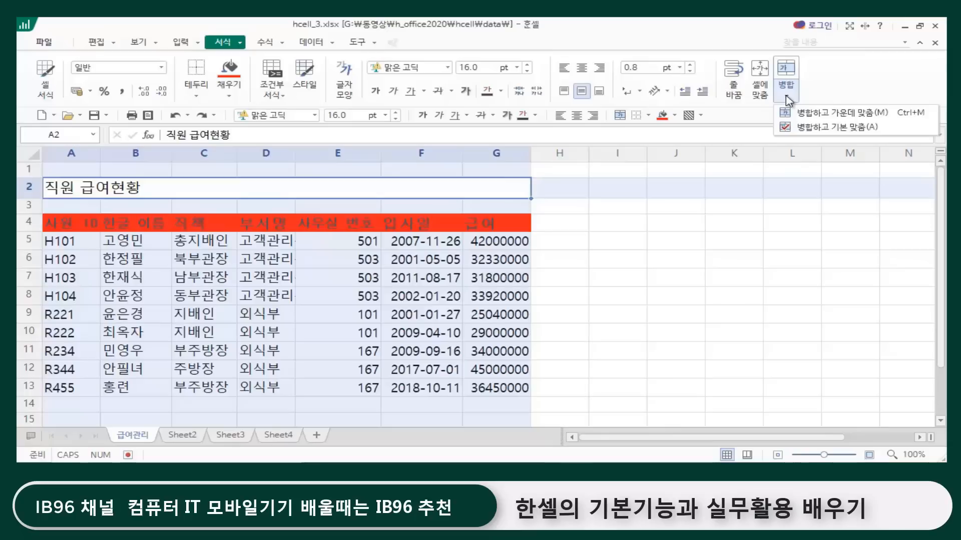
pyautogui.click(859, 118)
pyautogui.click(90, 190)
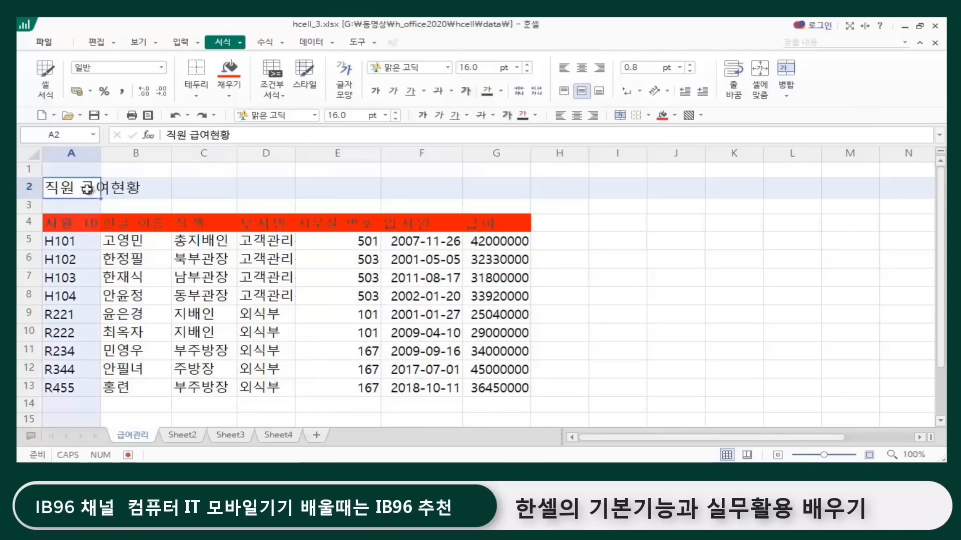
pyautogui.click(153, 193)
pyautogui.click(192, 188)
pyautogui.click(265, 187)
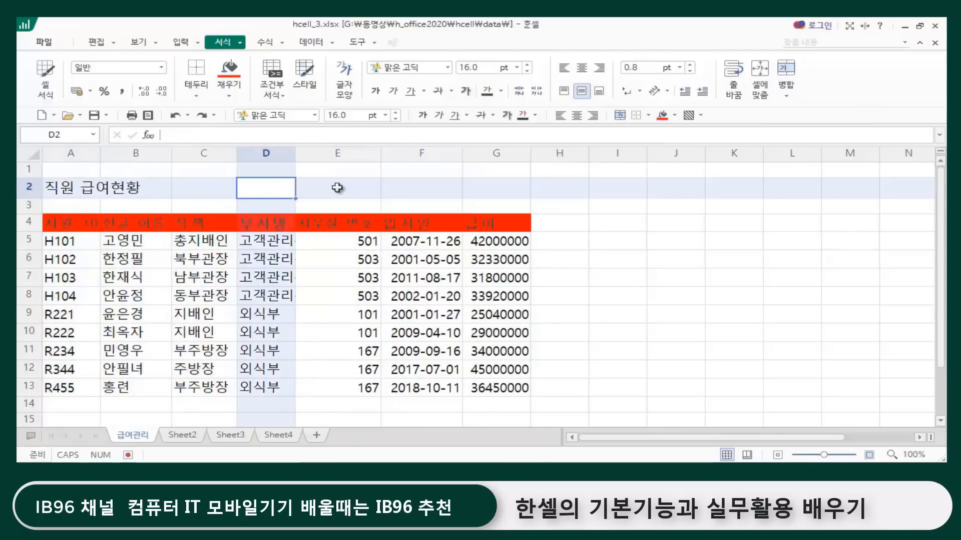
pyautogui.click(345, 186)
pyautogui.click(423, 183)
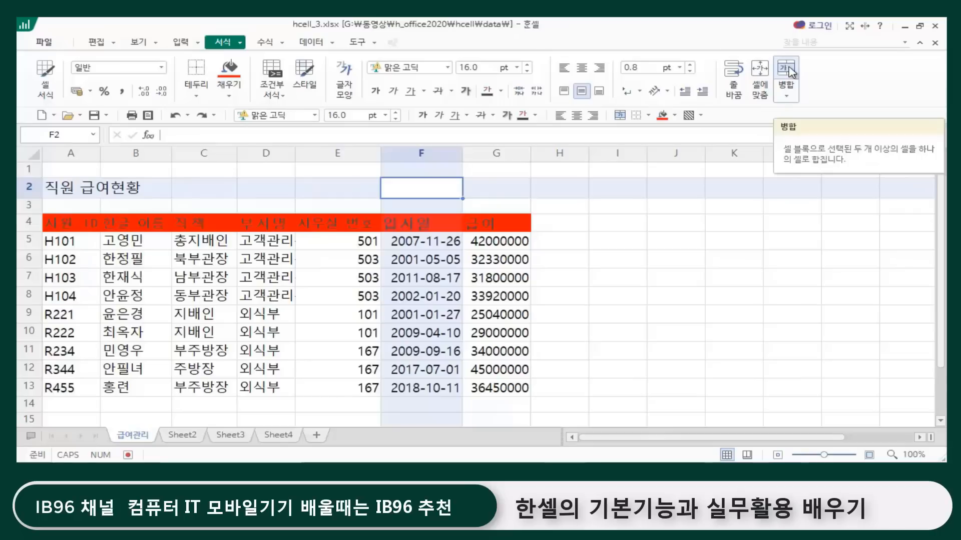
# Step: Merge A2:G2 and center the title 직원 급여현황 across the table with 병합하고 가운데 맞춤
pyautogui.click(65, 186)
pyautogui.moveTo(65, 186); pyautogui.dragTo(483, 185)
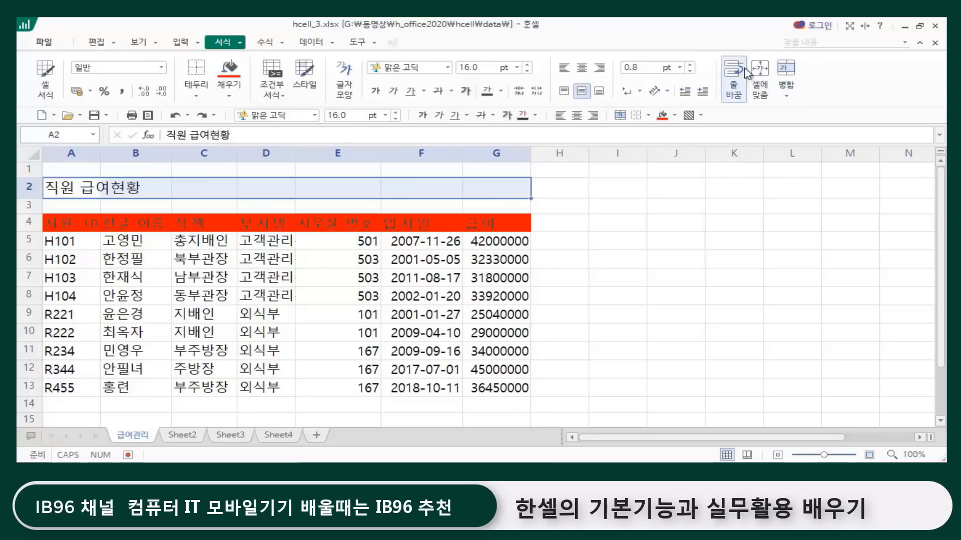
pyautogui.click(788, 97)
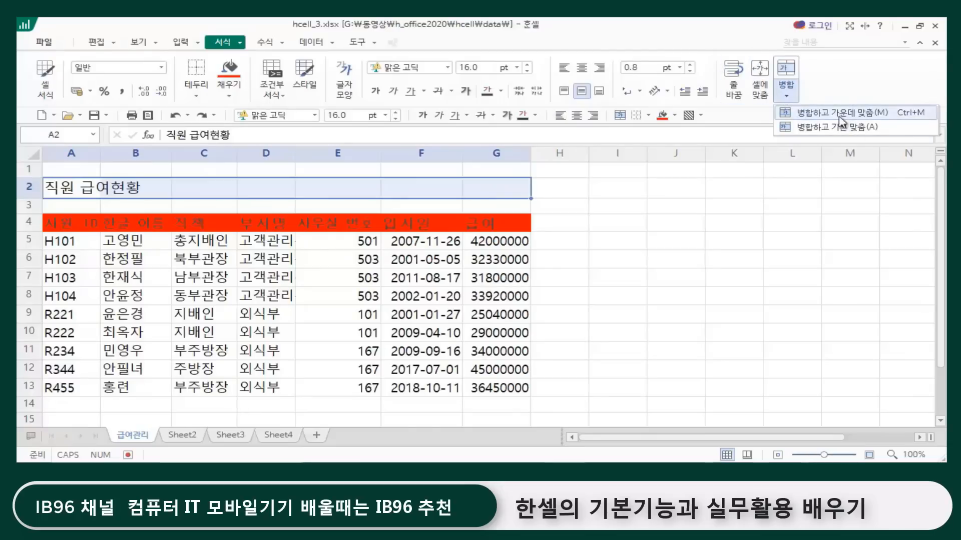
pyautogui.click(866, 120)
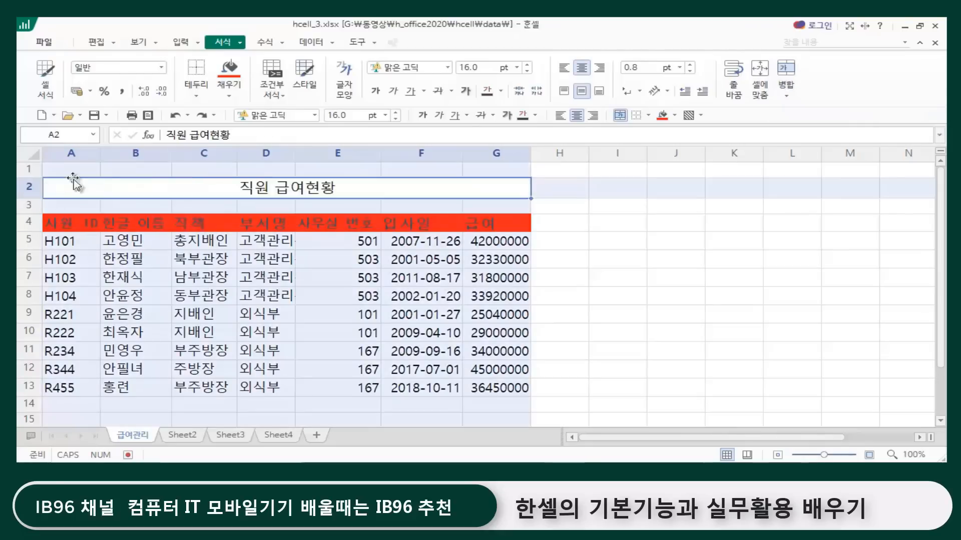
pyautogui.click(625, 274)
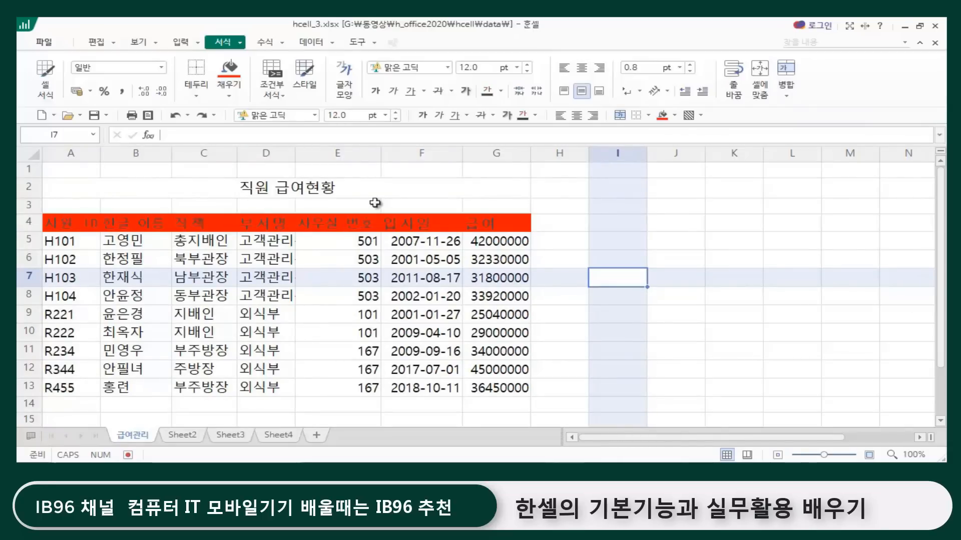
# Step: Add the header 비고 in H4, next to the 급여 header
pyautogui.click(491, 226)
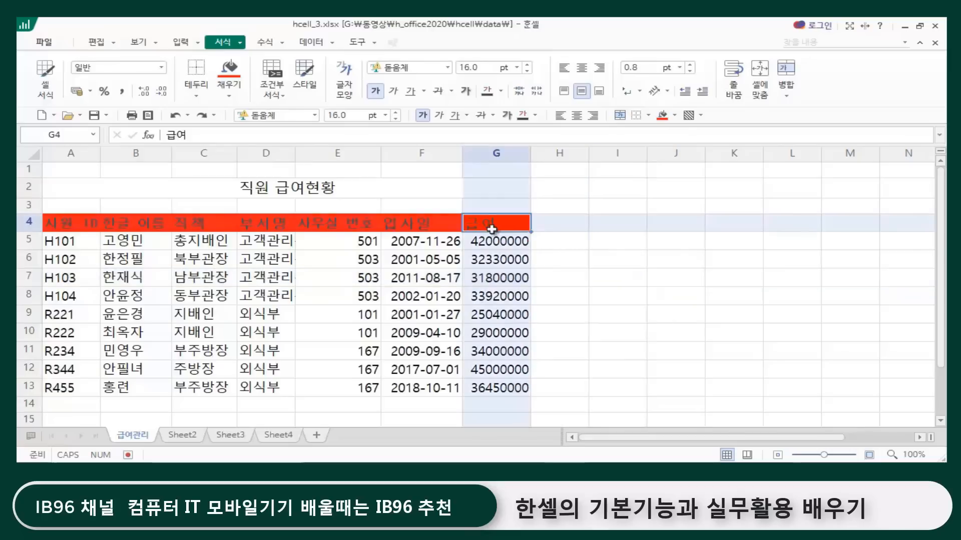
pyautogui.click(569, 227)
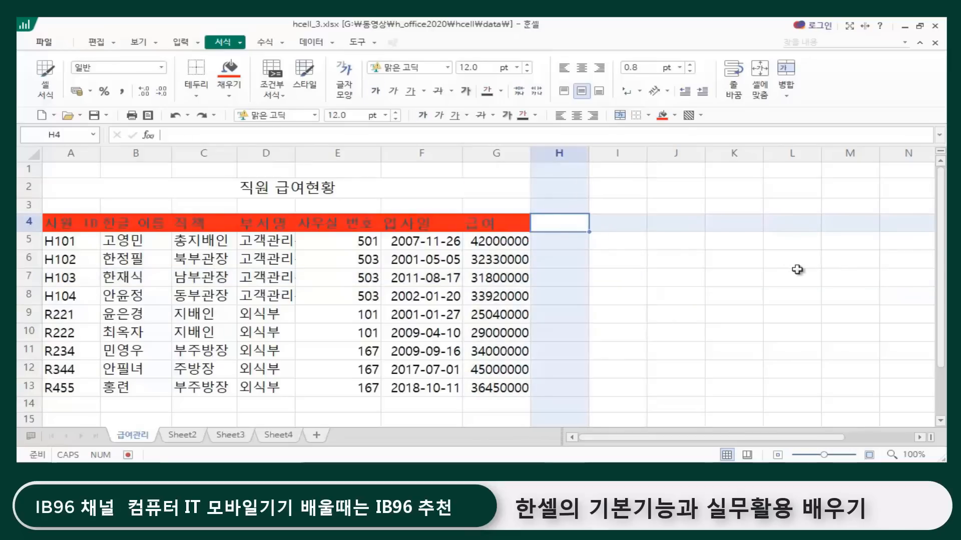
pyautogui.write('ㅂ')
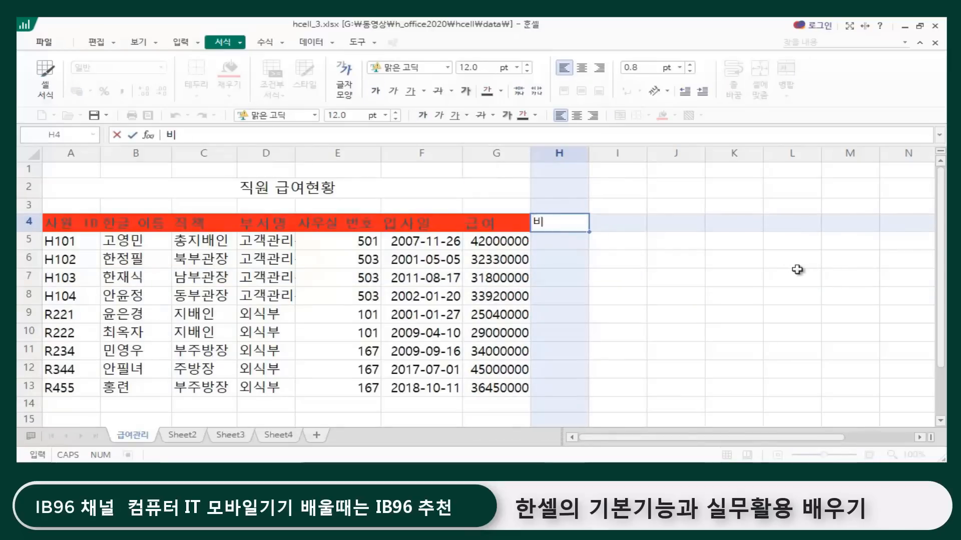
pyautogui.press('Return')
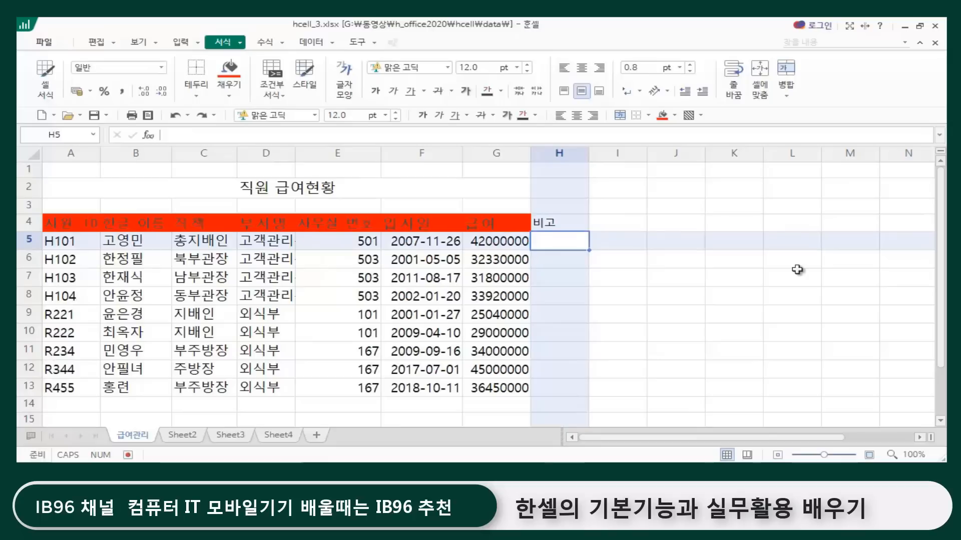
pyautogui.click(669, 259)
pyautogui.click(557, 222)
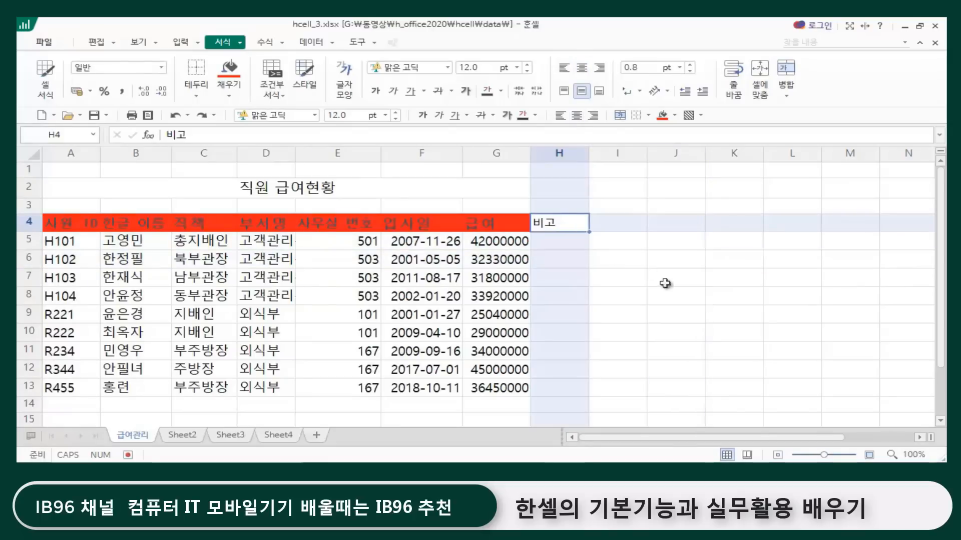
pyautogui.click(664, 295)
pyautogui.click(565, 223)
# Step: Merge the empty cells H5:H13 under the 비고 header into one cell with 병합하고 가운데 맞춤
pyautogui.click(559, 244)
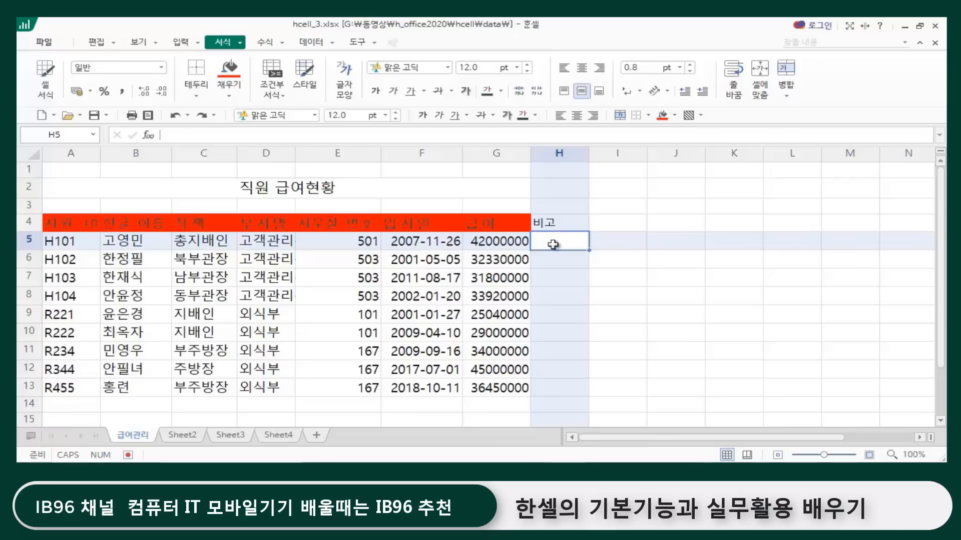
pyautogui.moveTo(553, 244); pyautogui.dragTo(554, 388)
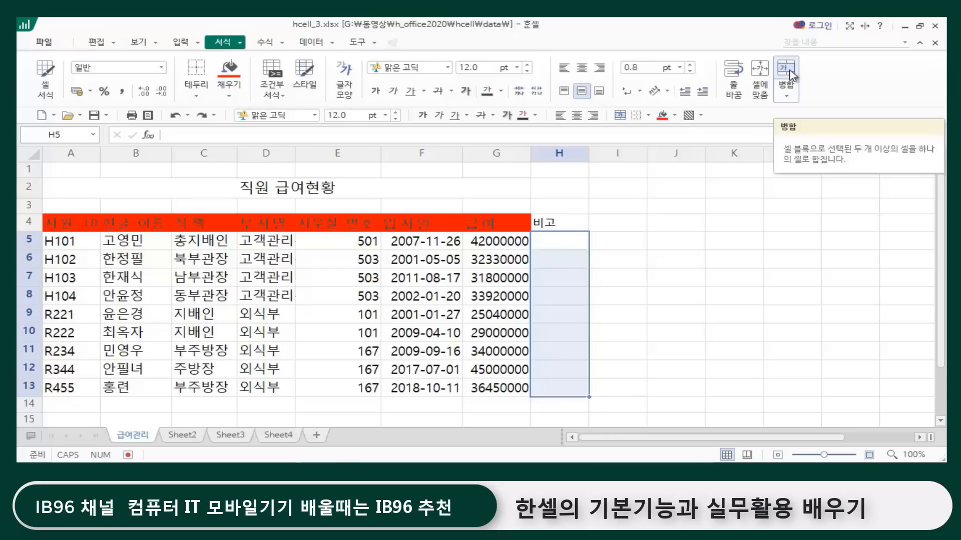
pyautogui.click(787, 101)
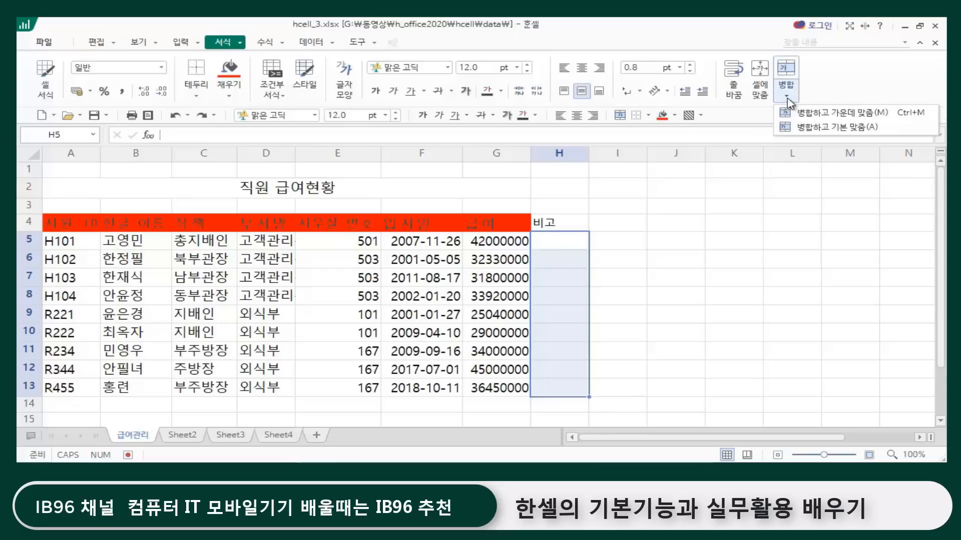
pyautogui.click(844, 114)
pyautogui.click(692, 353)
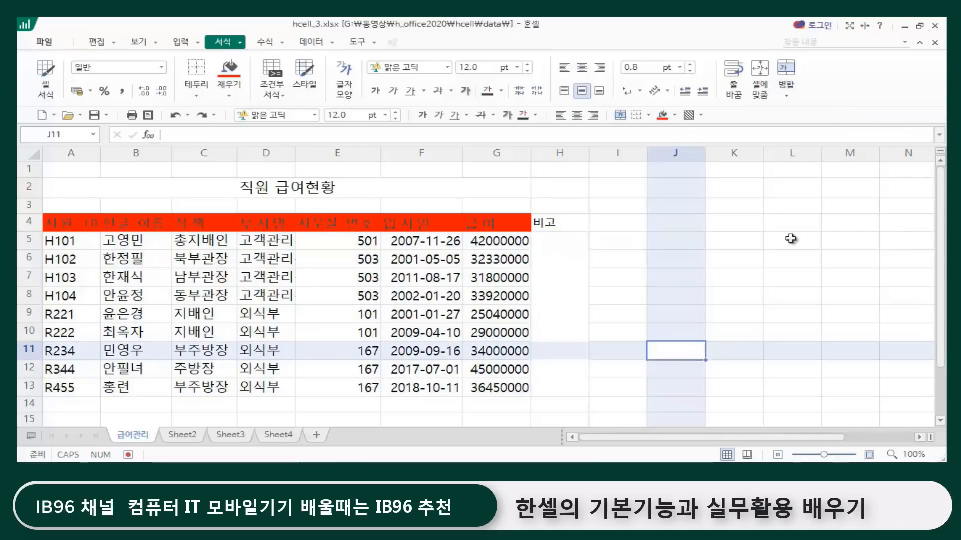
pyautogui.click(564, 289)
pyautogui.click(687, 281)
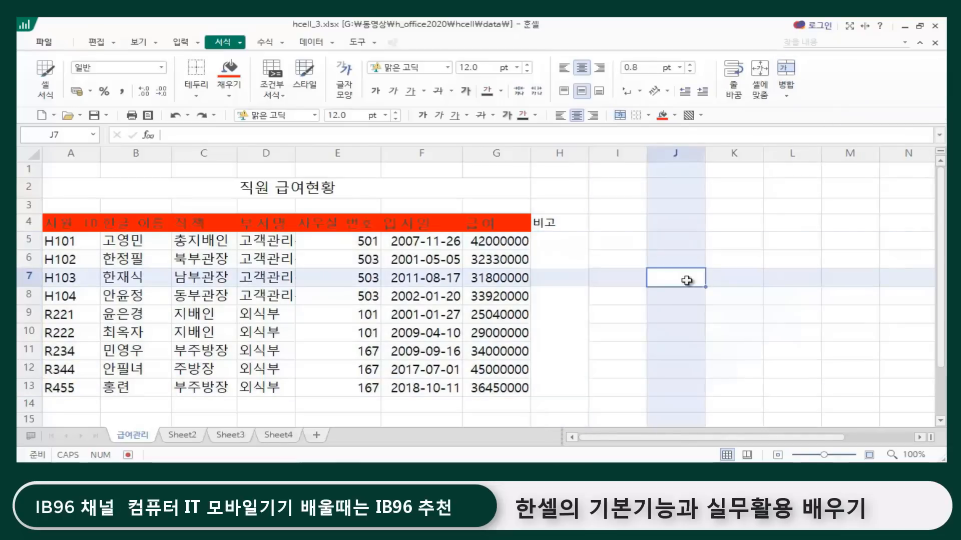
# Step: Copy the formatting of the 급여 header in G4 to the 비고 header in H4 with 모양 복사
pyautogui.click(559, 224)
pyautogui.click(636, 239)
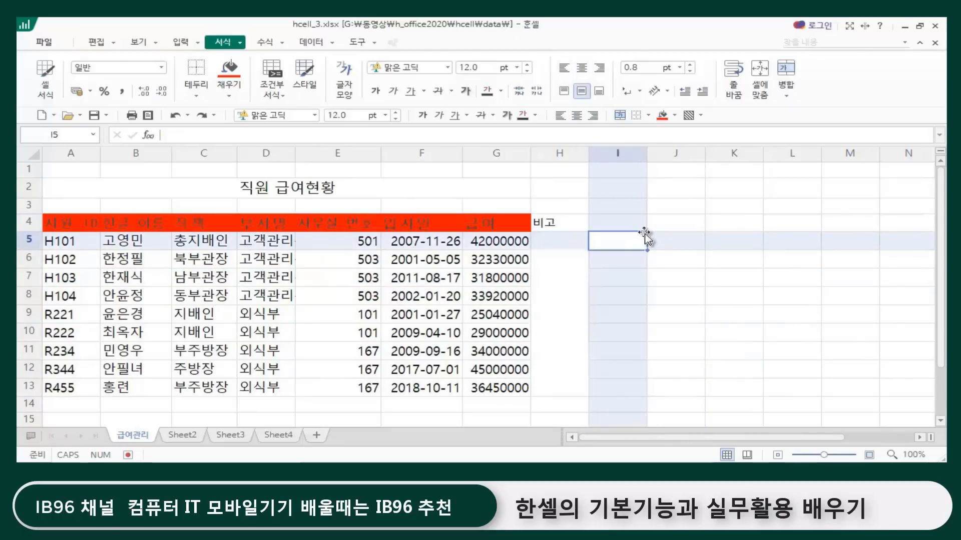
pyautogui.click(483, 222)
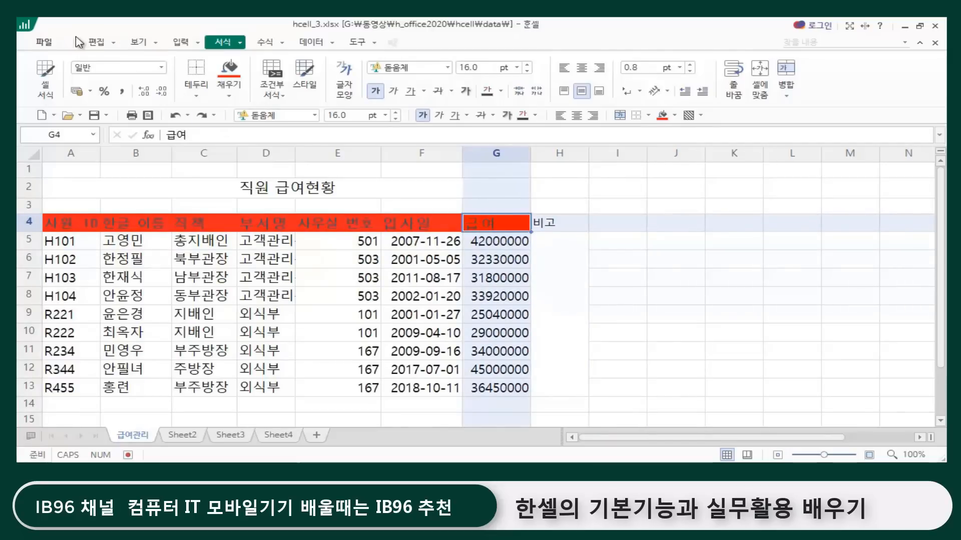
pyautogui.click(91, 45)
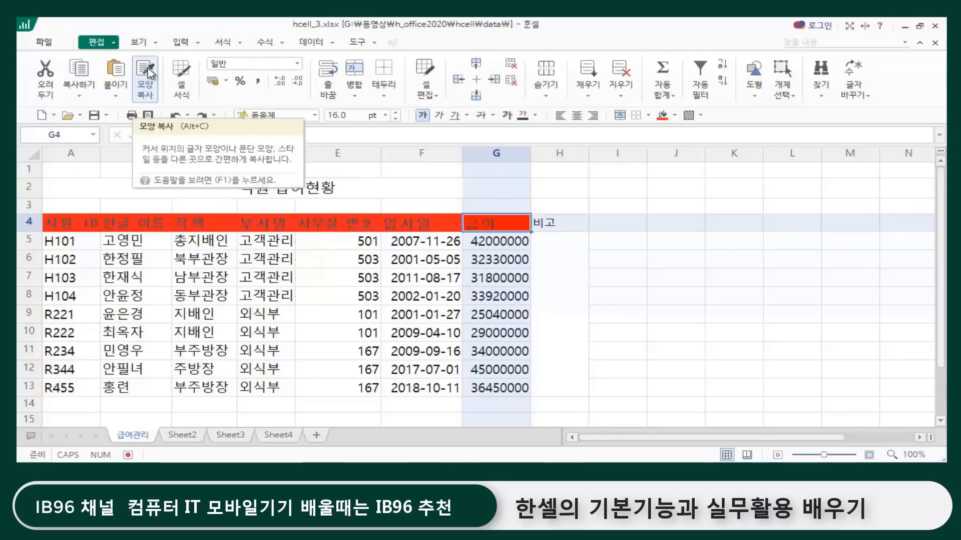
pyautogui.click(149, 75)
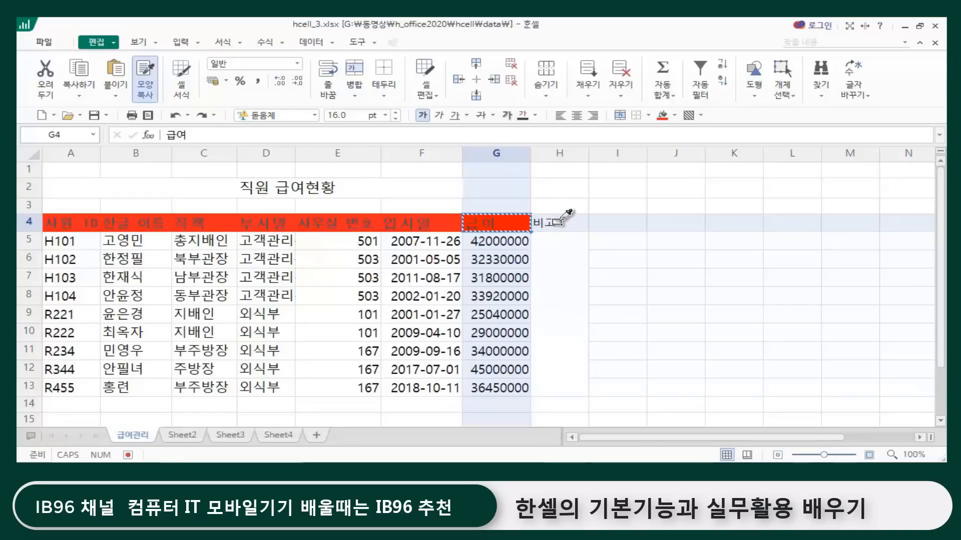
pyautogui.click(559, 220)
pyautogui.click(681, 240)
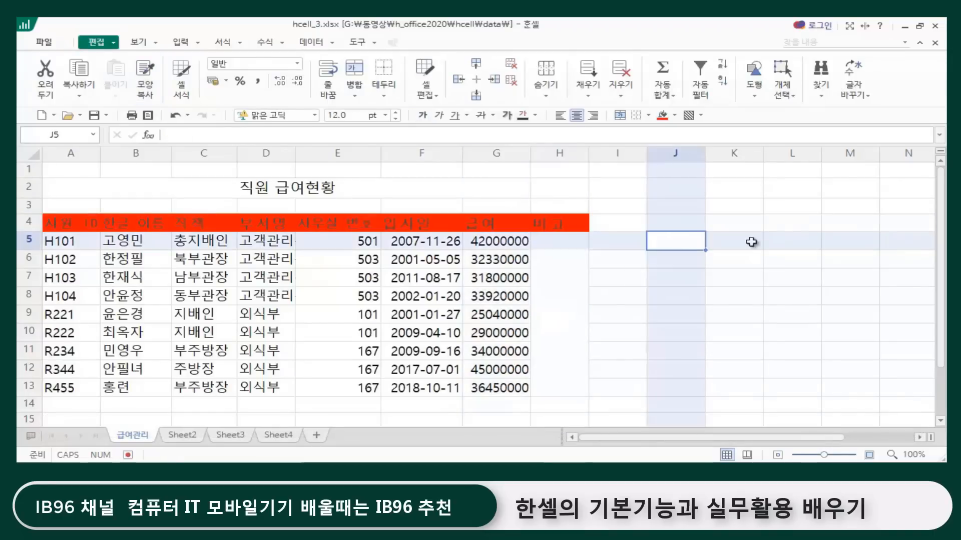
# Step: Compare the formatting of the 급여 header in G4 with that of the 비고 header in H4
pyautogui.click(497, 224)
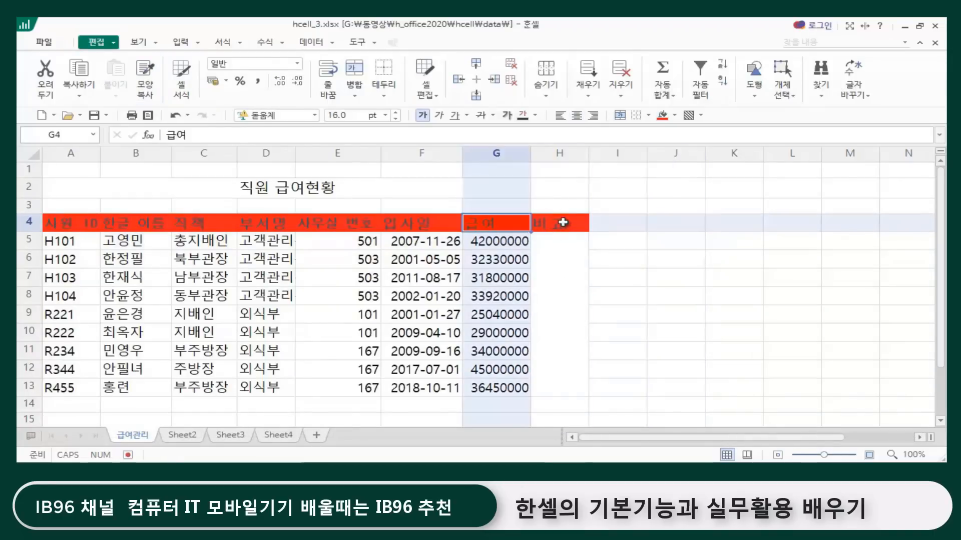
pyautogui.click(560, 223)
pyautogui.click(673, 271)
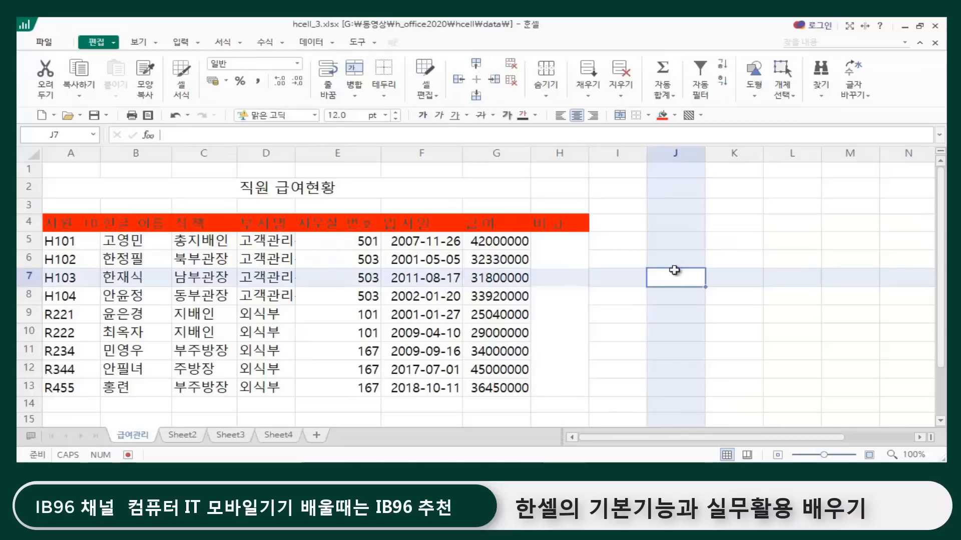
pyautogui.click(495, 223)
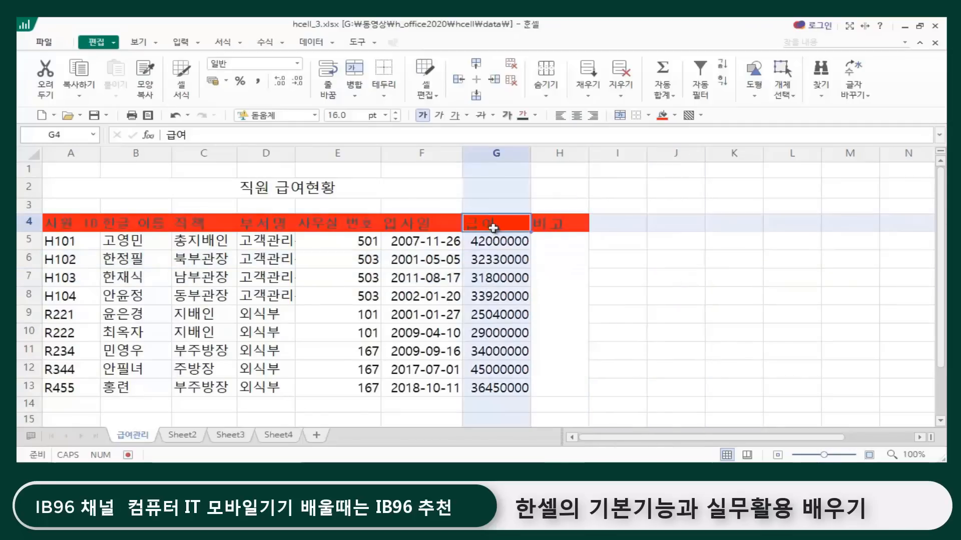
pyautogui.click(578, 222)
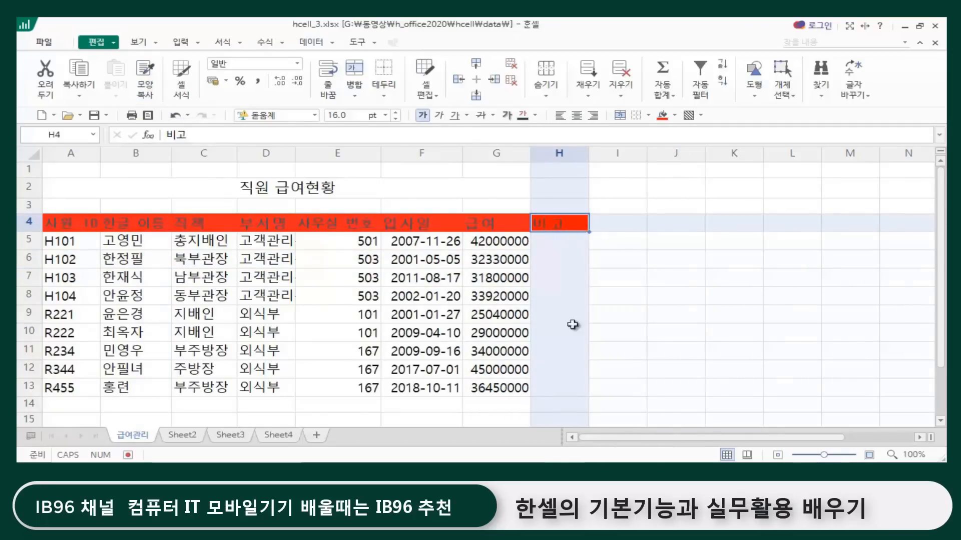
pyautogui.click(684, 289)
pyautogui.click(559, 226)
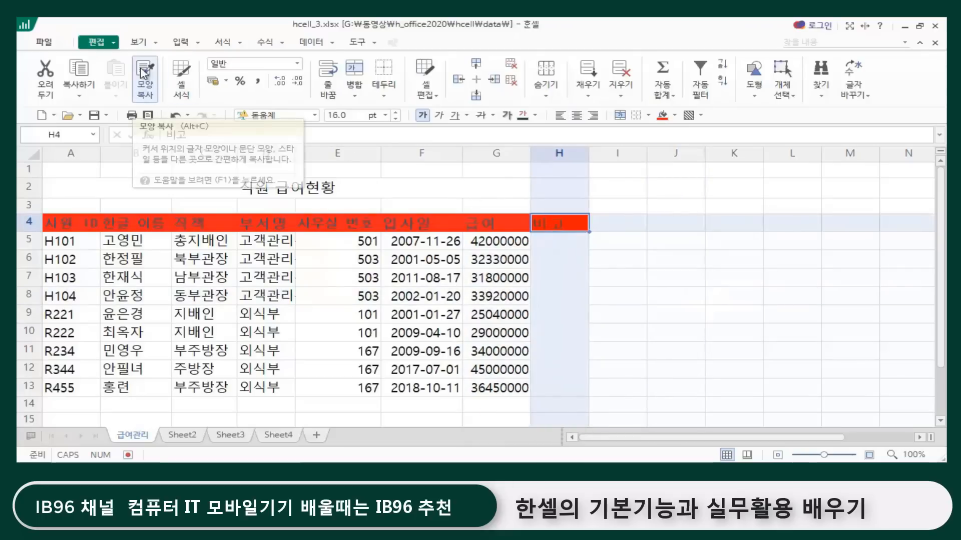
pyautogui.click(773, 242)
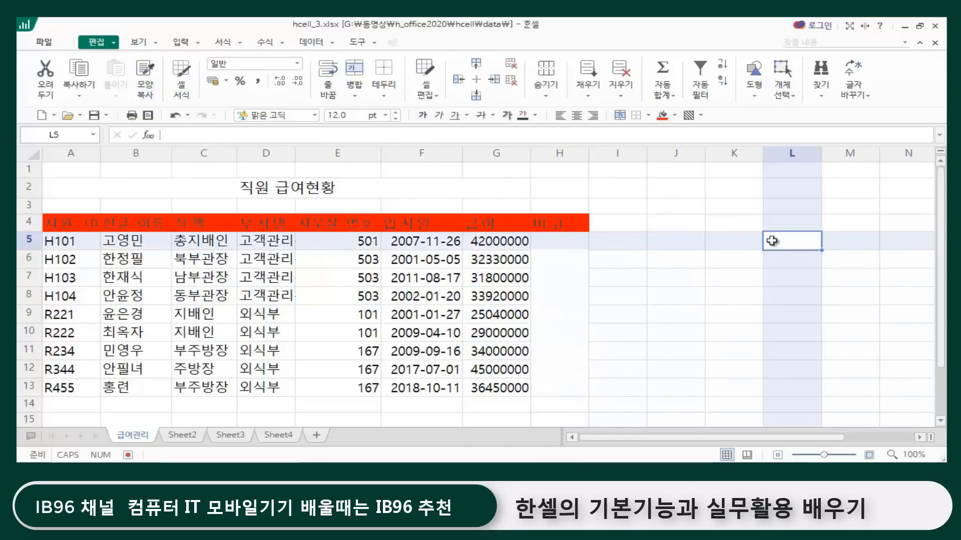
pyautogui.click(734, 262)
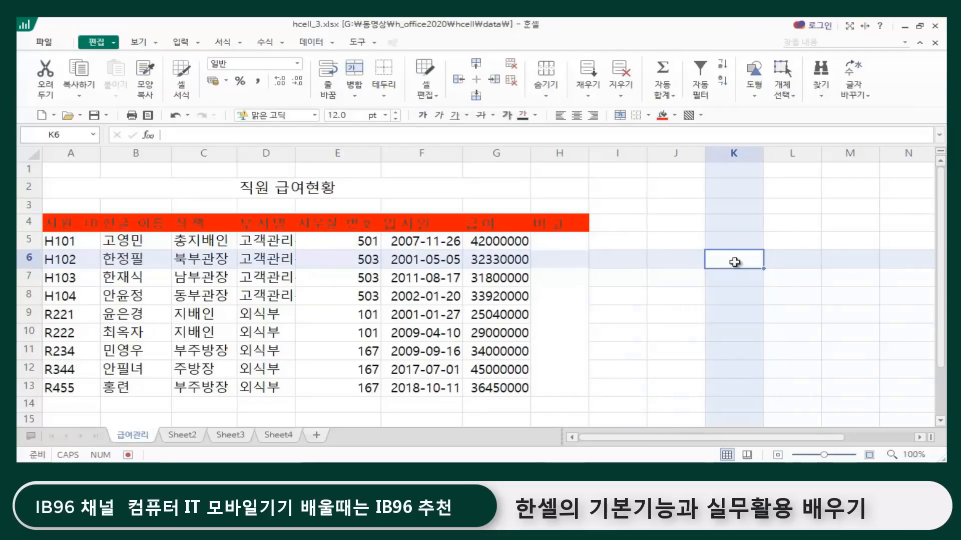
# Step: Enter the note 부서에 따라 기본급 차등지급 in the merged cell H5:H13 under the 비고 header
pyautogui.click(639, 293)
pyautogui.click(550, 271)
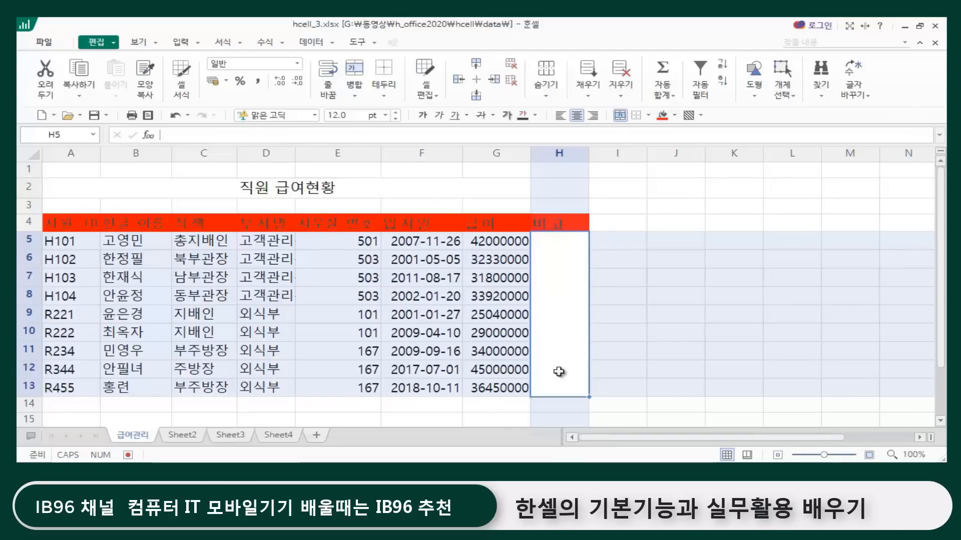
pyautogui.write('ㅂㅜㅅㅓ')
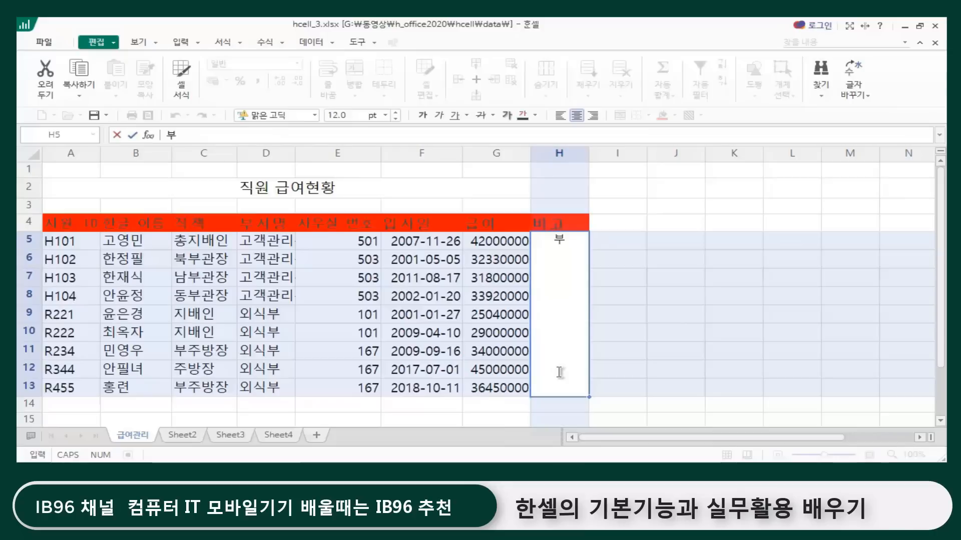
pyautogui.write('에 ')
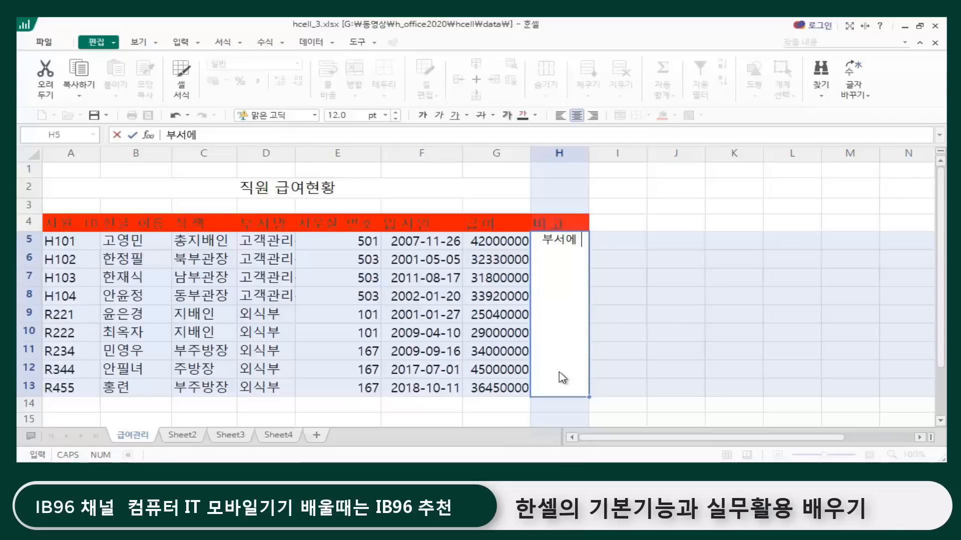
pyautogui.write('따라 ㄱ')
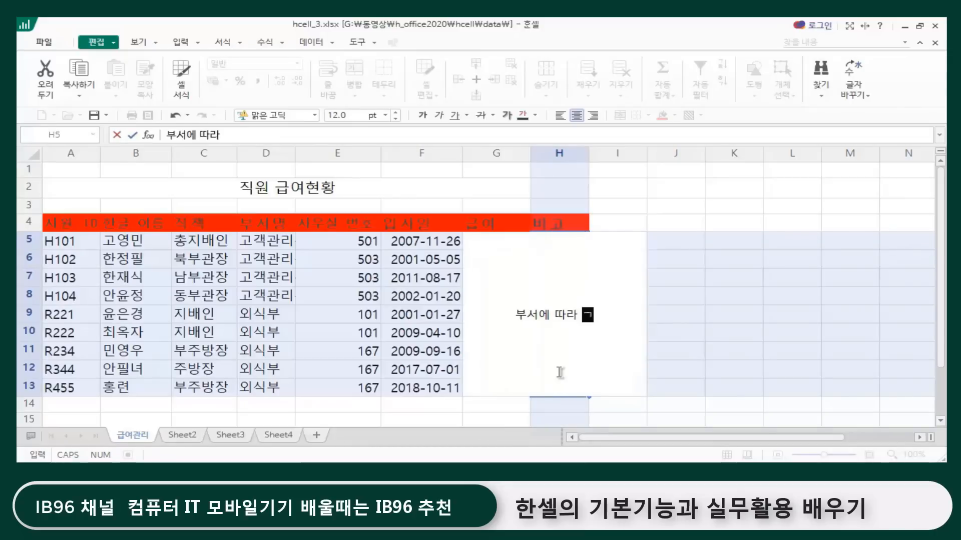
pyautogui.write('ㅣㅂㅗㄴㄱㅡㅂ ㅊㅏㄴ')
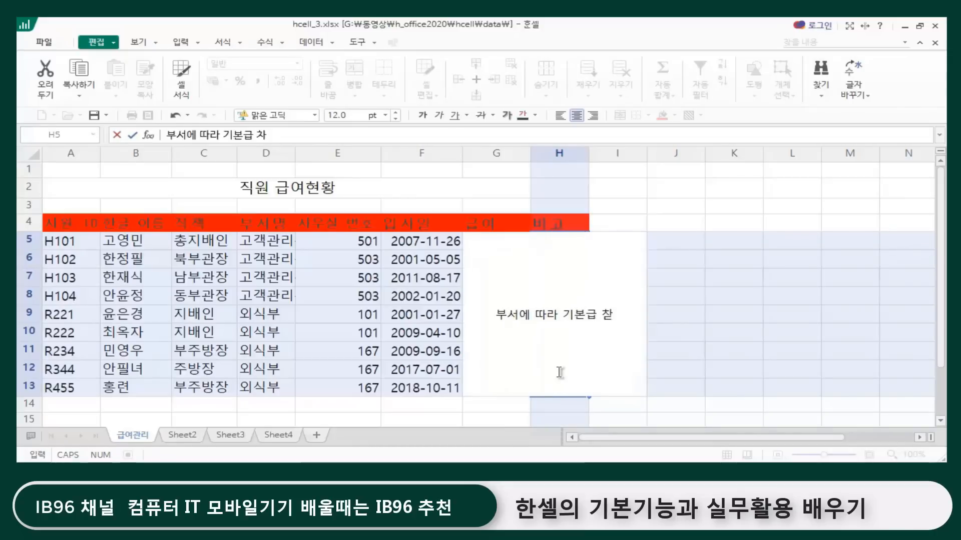
pyautogui.write('ㄷㅡㅇㅈㅣㄱㅡㅂ')
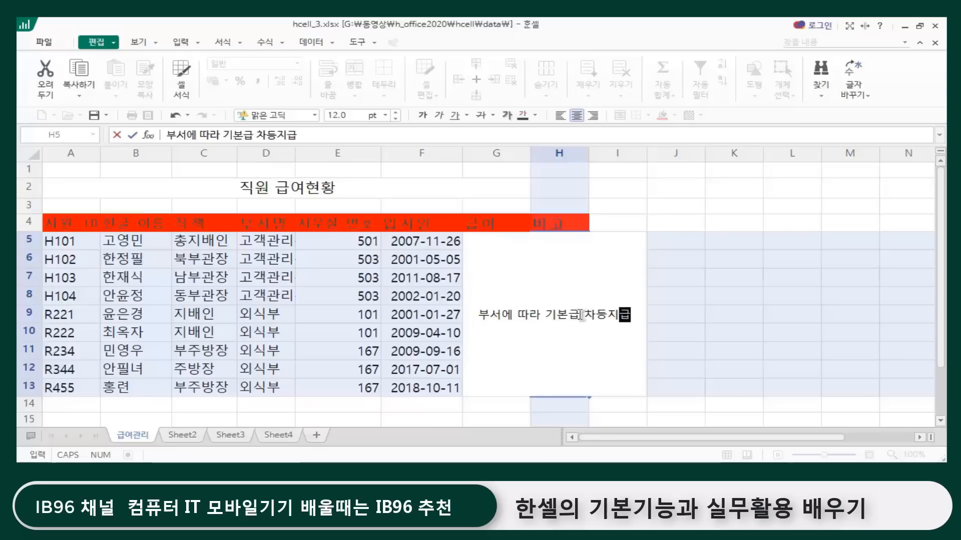
pyautogui.click(683, 325)
# Step: Apply 줄 바꿈 to the merged cell H5:H13 so the long note wraps within the column width
pyautogui.click(566, 316)
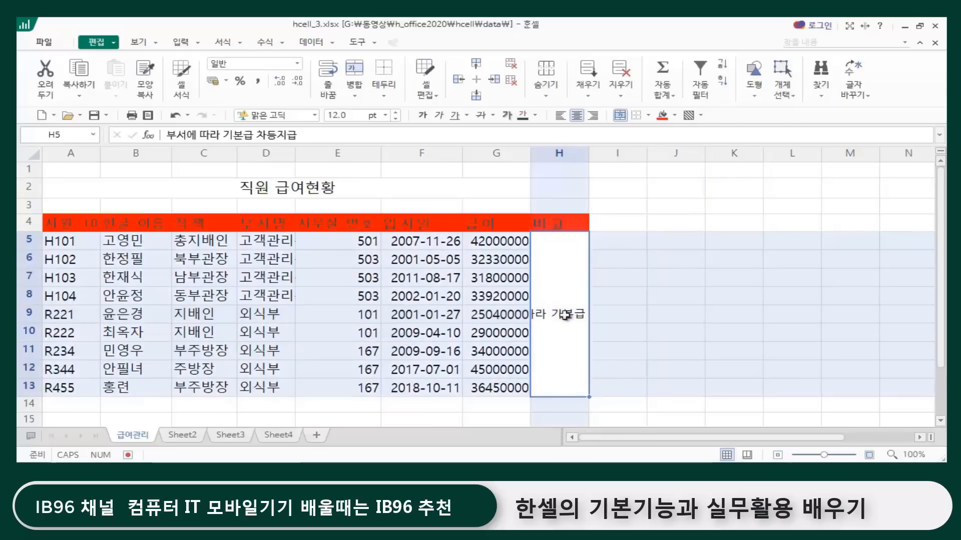
pyautogui.click(622, 316)
pyautogui.click(563, 315)
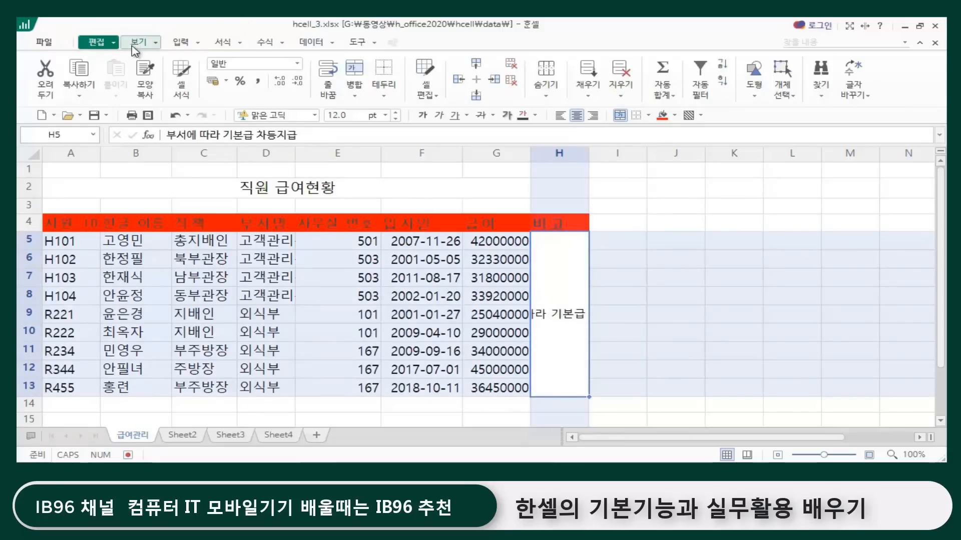
pyautogui.click(223, 42)
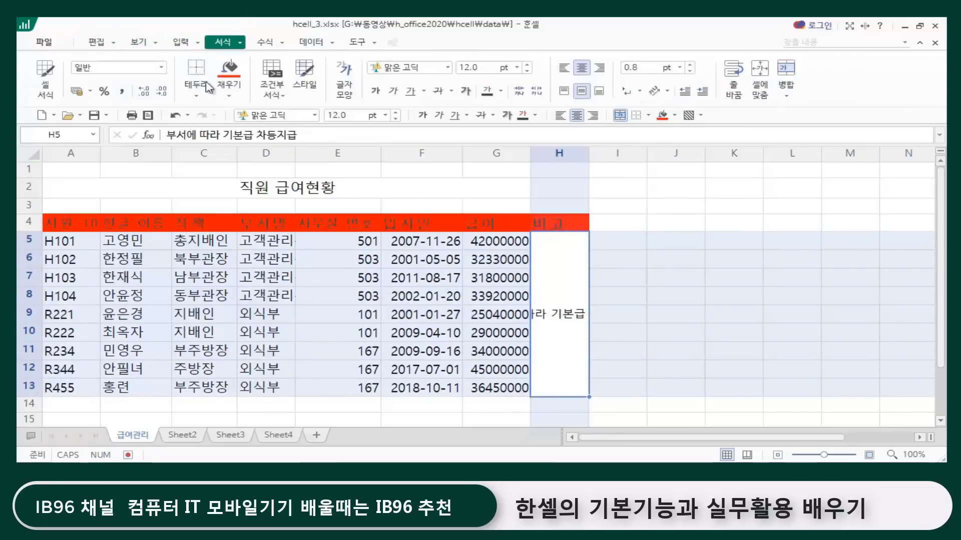
pyautogui.click(735, 76)
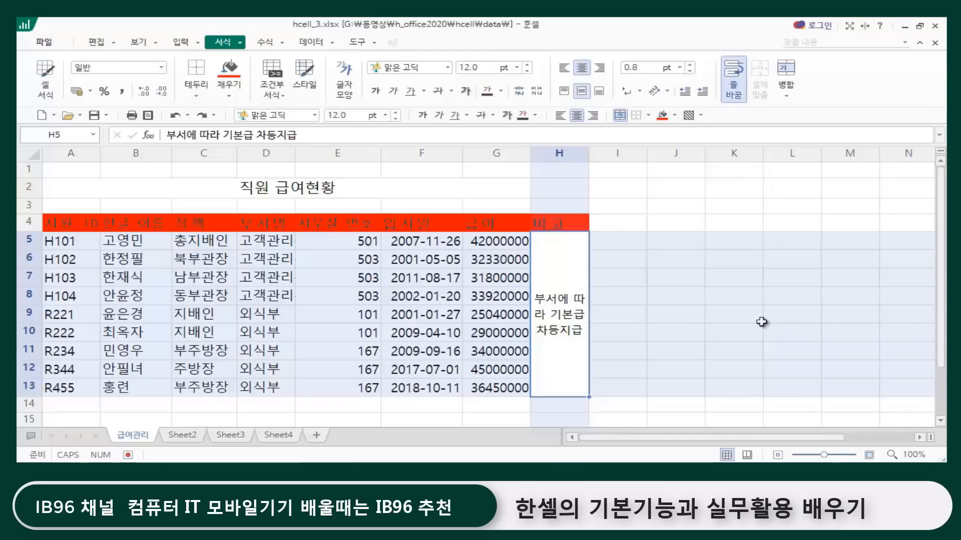
pyautogui.click(634, 195)
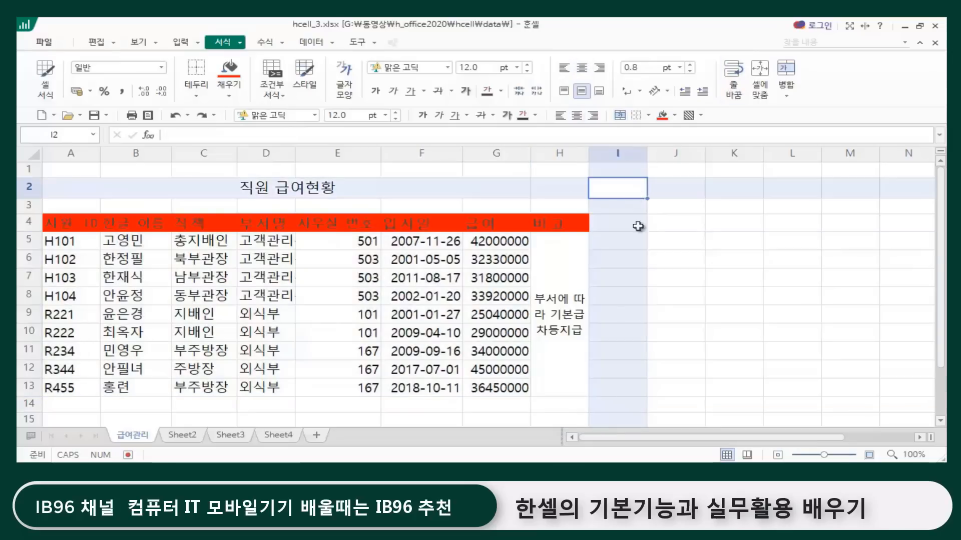
pyautogui.click(565, 320)
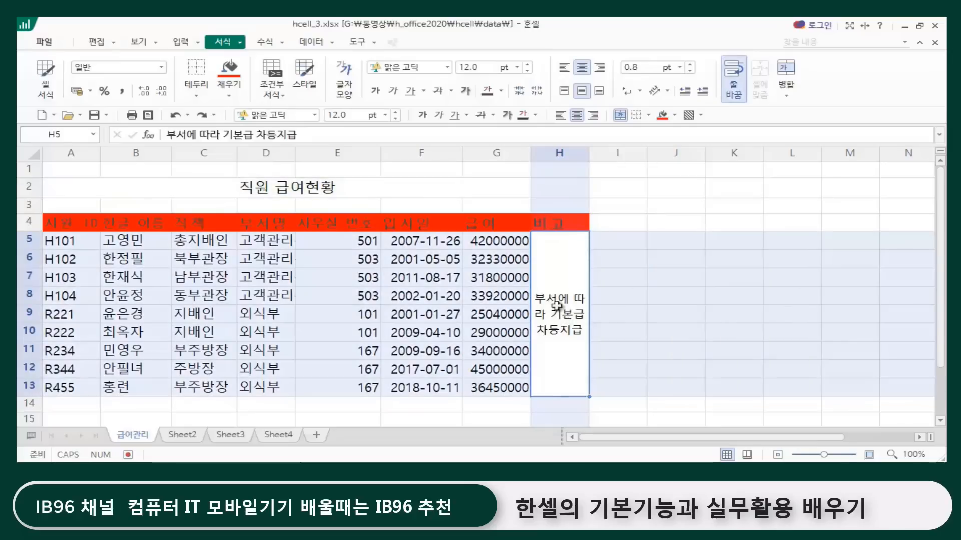
pyautogui.click(659, 193)
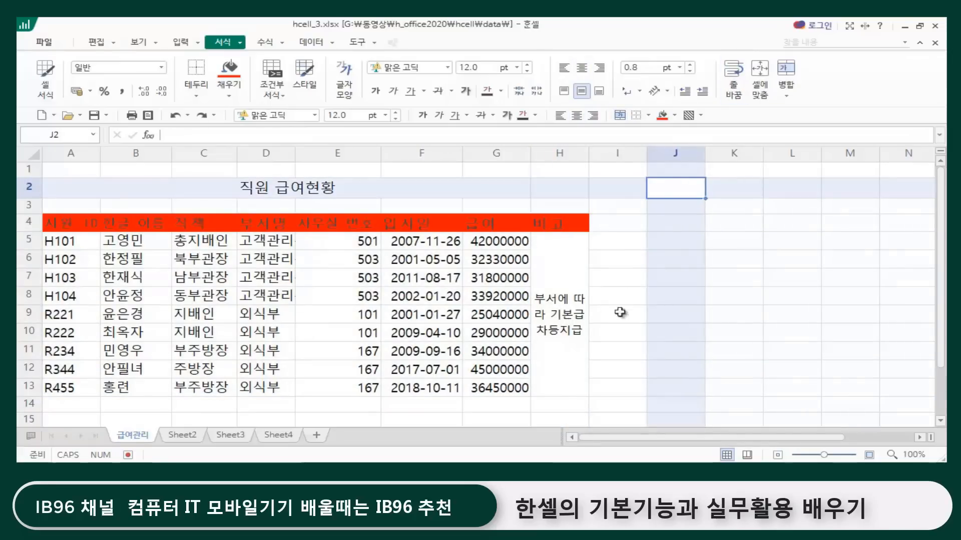
pyautogui.click(549, 342)
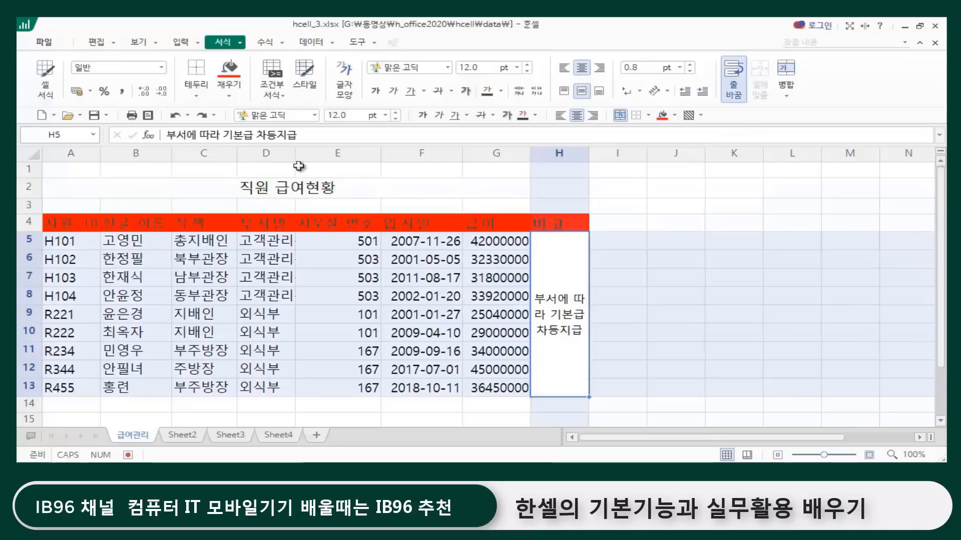
# Step: Replace the note in the merged cell H5:H13 with the shorter text 차등지급
pyautogui.click(320, 136)
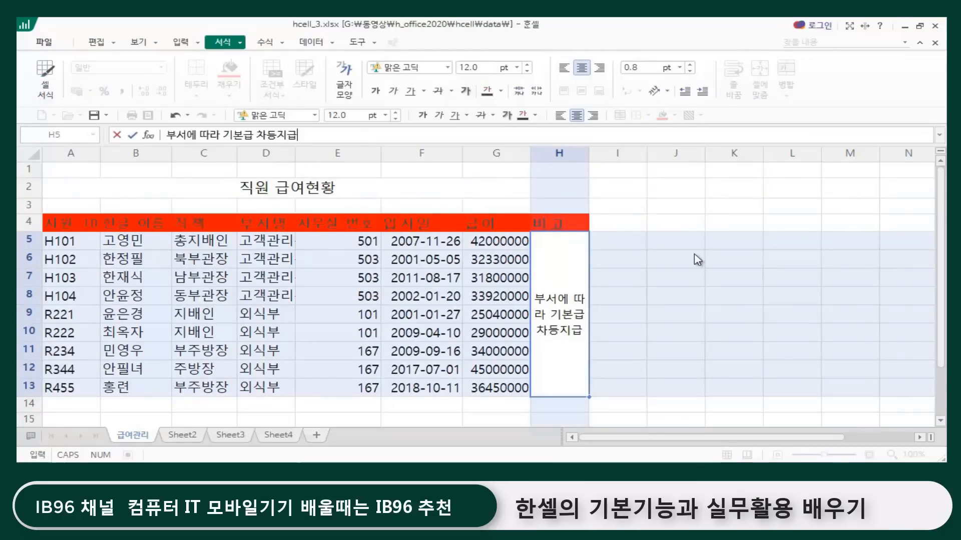
pyautogui.press('BackSpace')
pyautogui.press('BackSpace')
pyautogui.press('BackSpace')
pyautogui.press('BackSpace')
pyautogui.press('BackSpace')
pyautogui.press('BackSpace')
pyautogui.press('BackSpace')
pyautogui.press('BackSpace')
pyautogui.press('BackSpace')
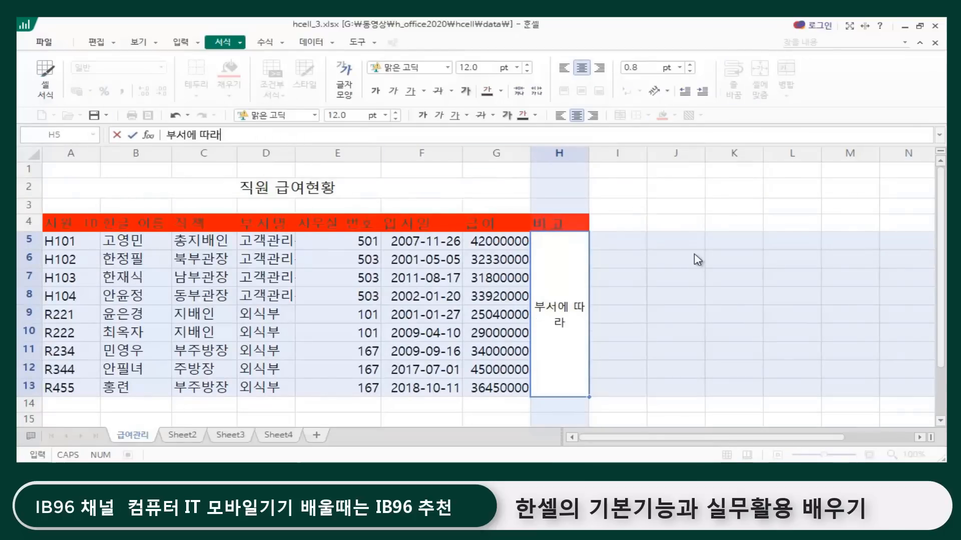
pyautogui.press('BackSpace')
pyautogui.press('BackSpace')
pyautogui.press('BackSpace')
pyautogui.press('BackSpace')
pyautogui.press('BackSpace')
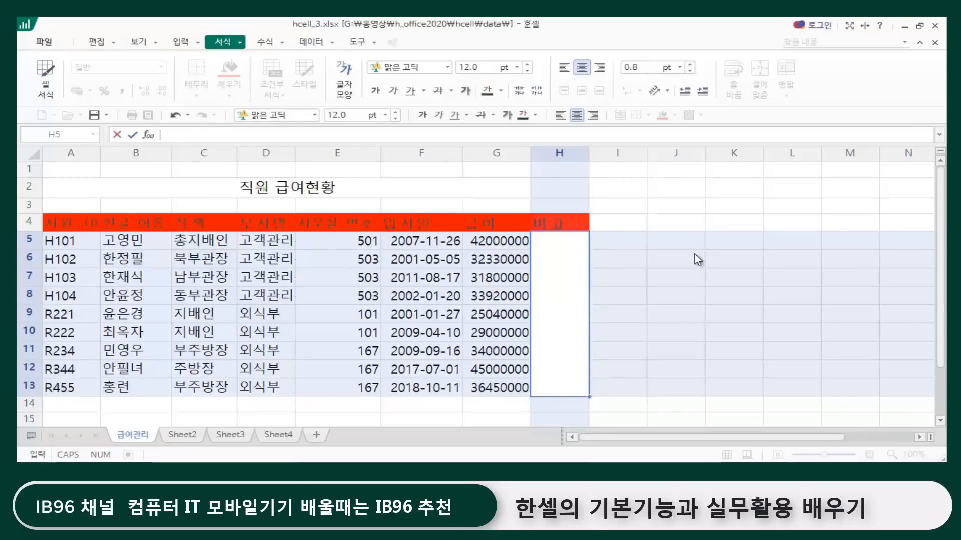
pyautogui.click(702, 292)
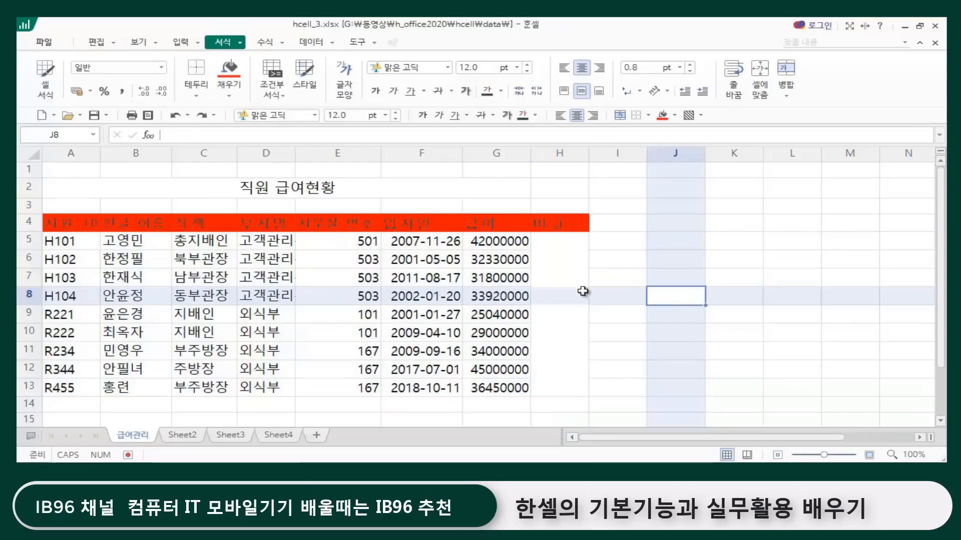
pyautogui.click(561, 263)
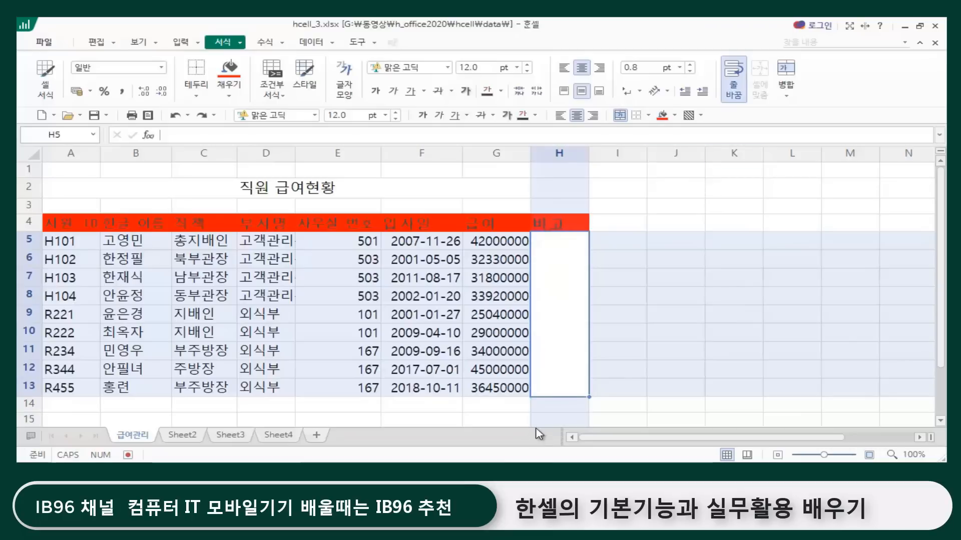
pyautogui.click(627, 368)
pyautogui.click(681, 301)
pyautogui.click(571, 294)
pyautogui.write('차등지급')
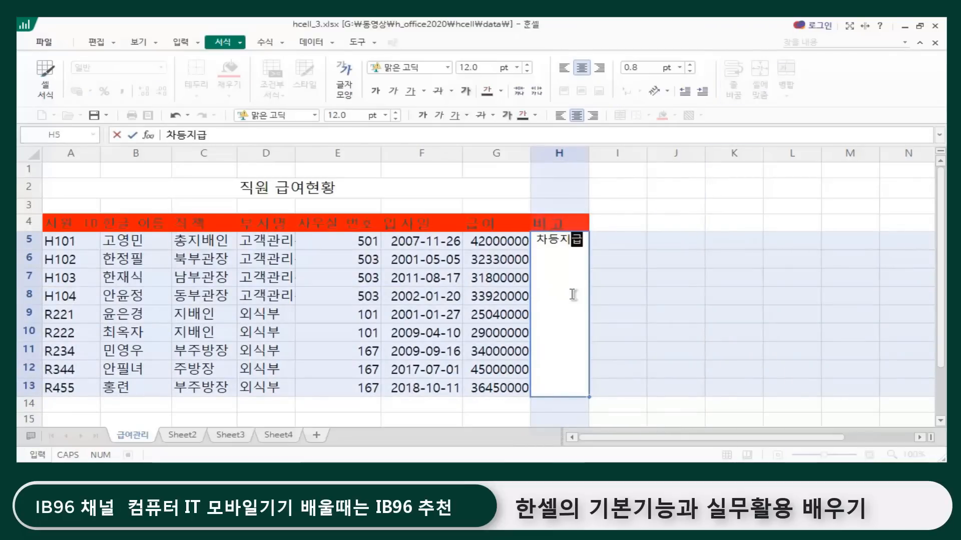
pyautogui.press('Return')
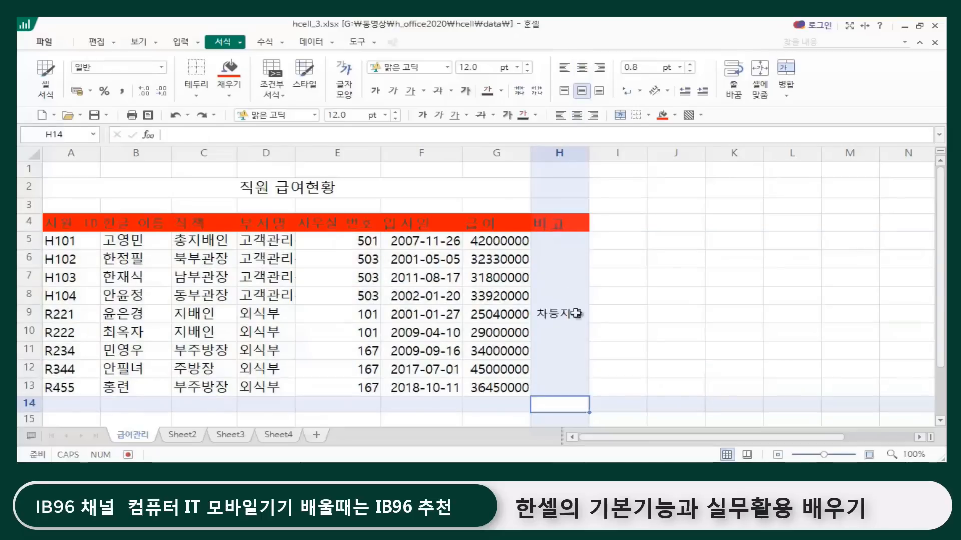
# Step: Set the text direction of the merged cell H5:H13 to 세로 쓰기
pyautogui.click(576, 316)
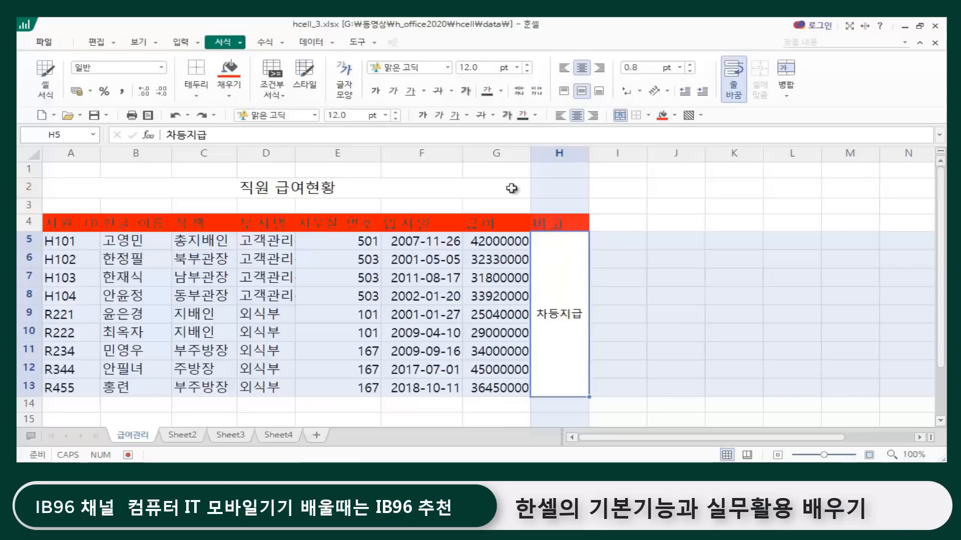
pyautogui.click(668, 92)
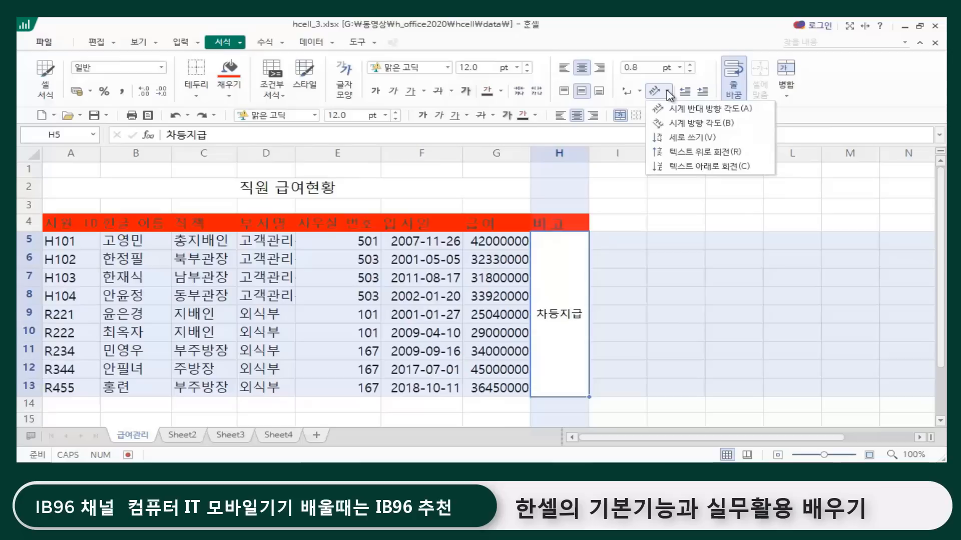
pyautogui.click(688, 138)
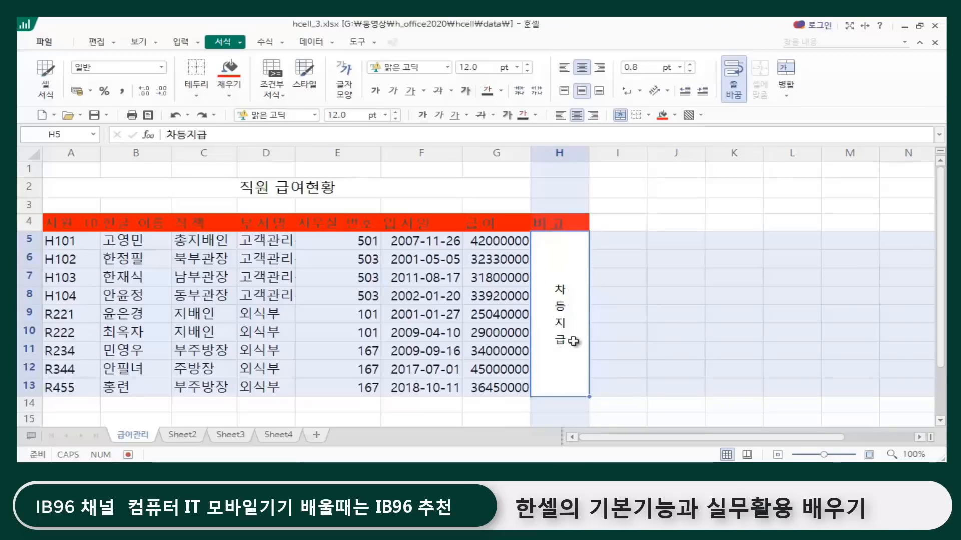
pyautogui.click(679, 285)
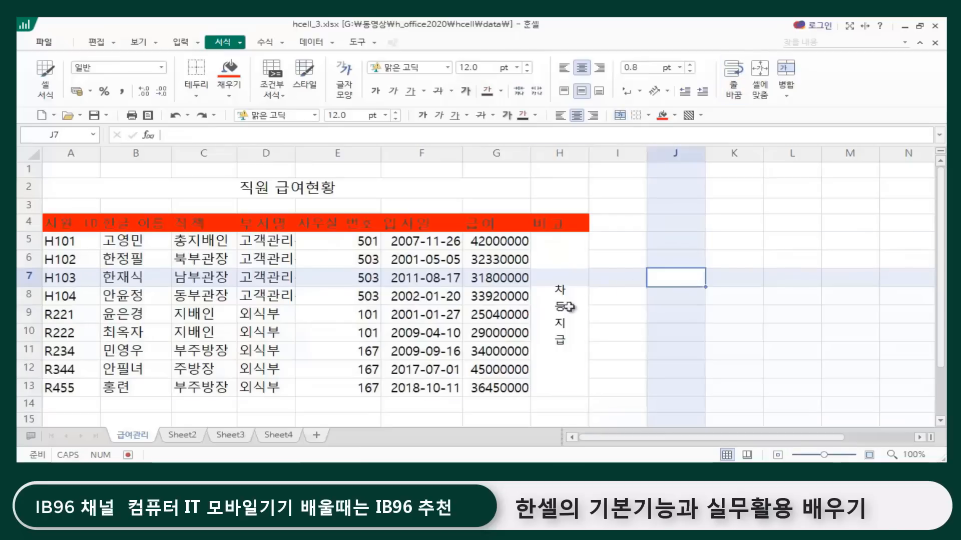
# Step: Set the 텍스트 회전 angle of the merged cell H5:H13 to 45 degrees in the 셀 서식 alignment settings
pyautogui.click(564, 302)
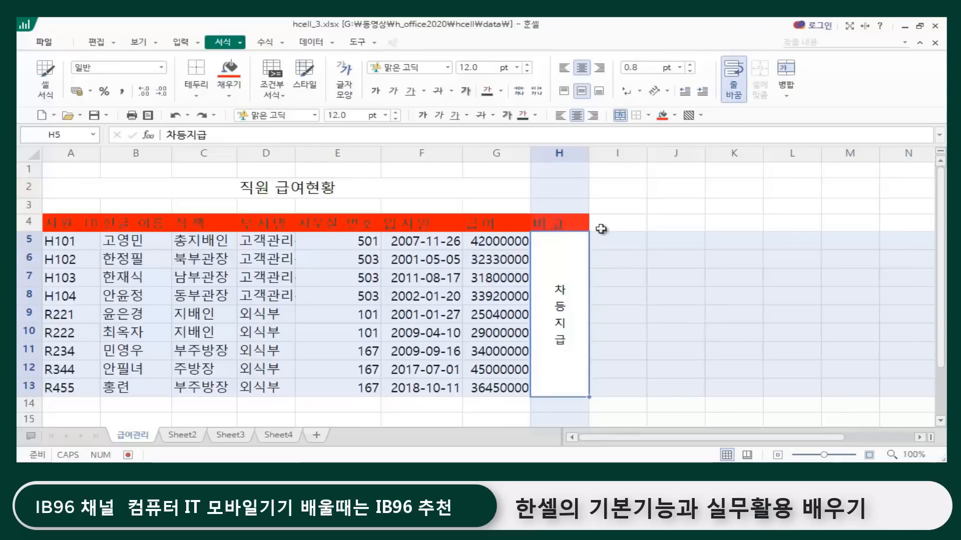
pyautogui.hotkey('ctrl', '1')
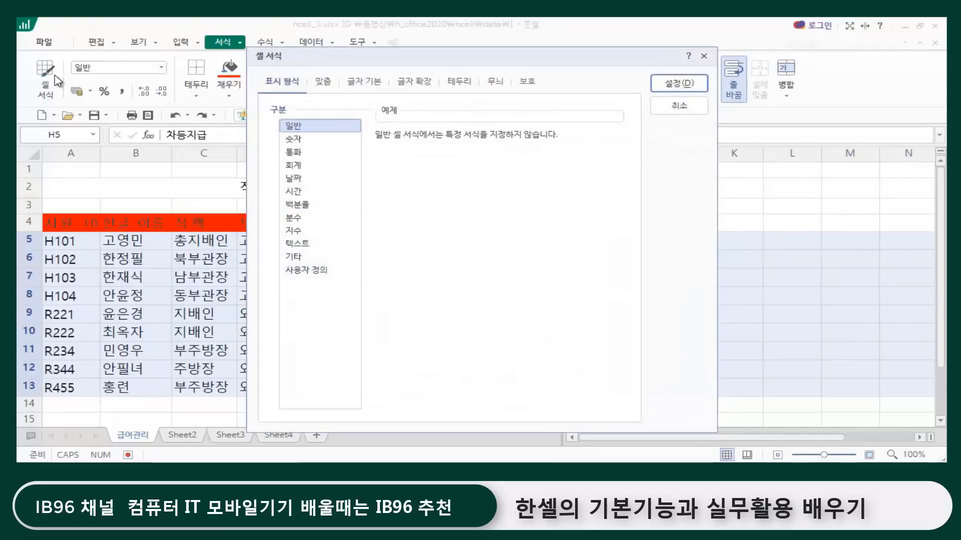
pyautogui.click(325, 85)
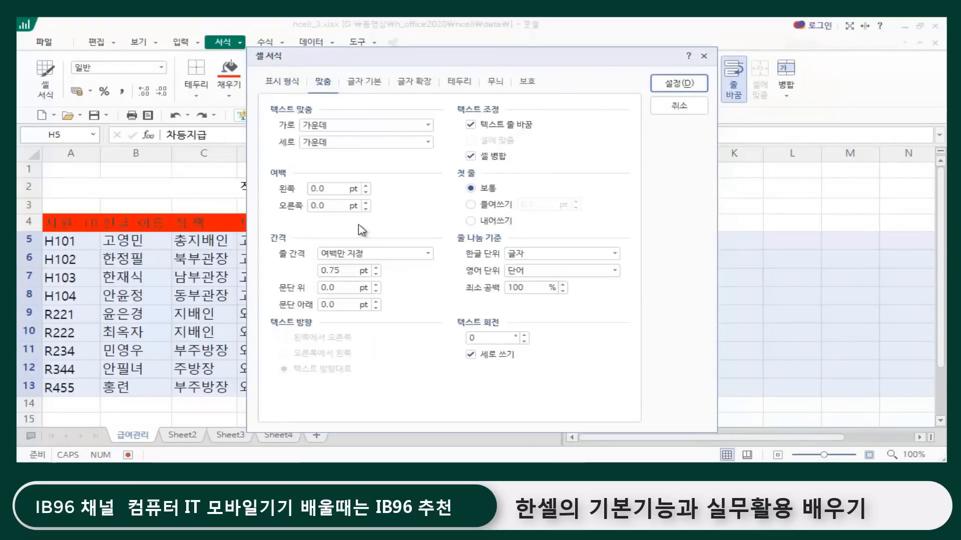
pyautogui.moveTo(394, 61); pyautogui.dragTo(540, 86)
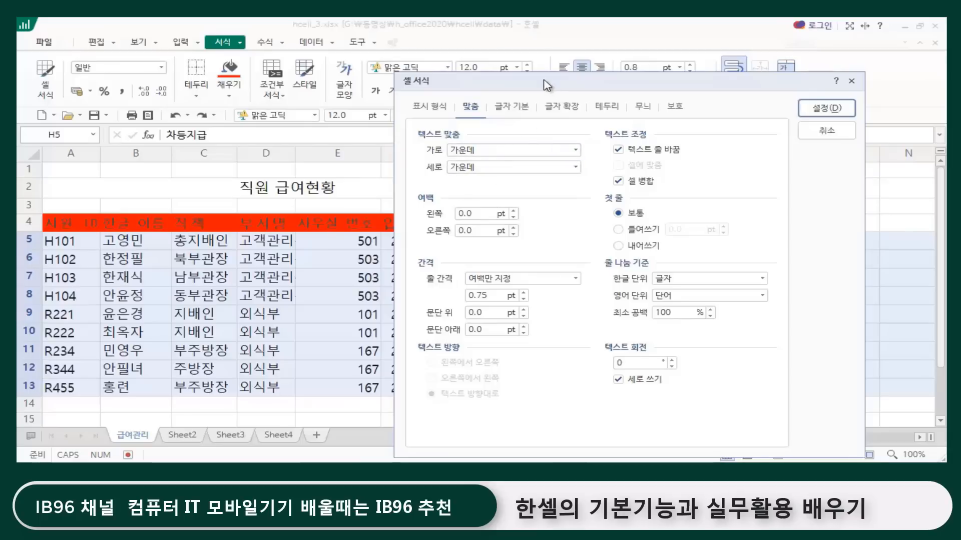
pyautogui.moveTo(546, 80); pyautogui.dragTo(450, 217)
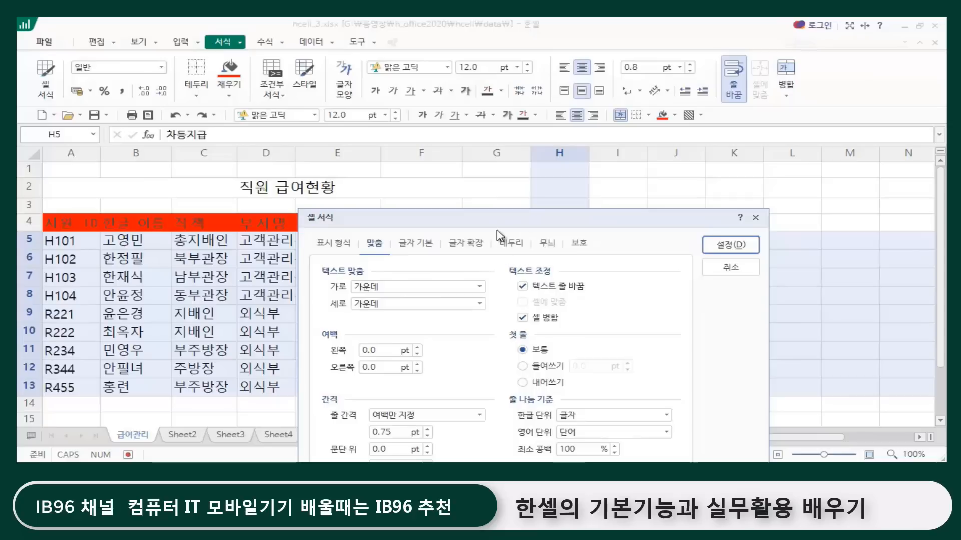
pyautogui.moveTo(468, 221); pyautogui.dragTo(253, 72)
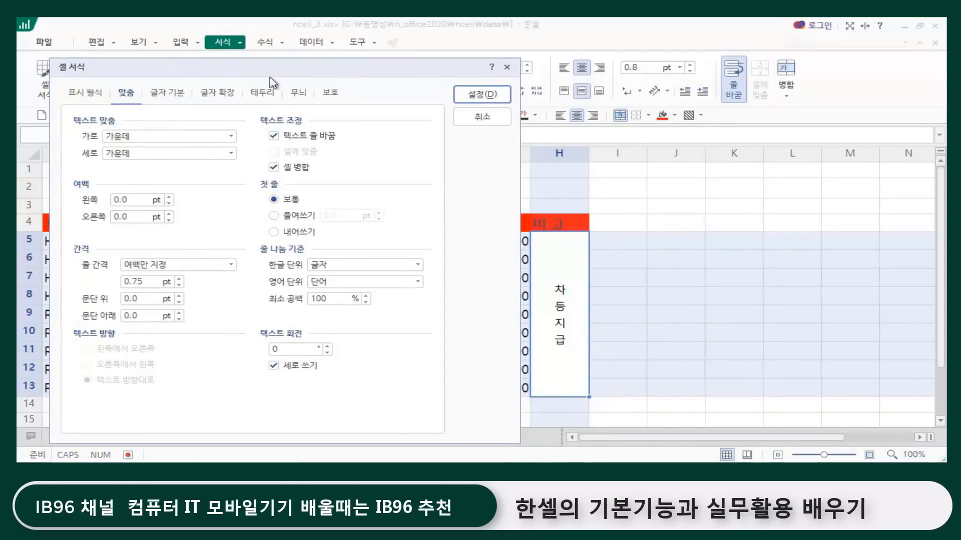
pyautogui.moveTo(294, 75); pyautogui.dragTo(656, 103)
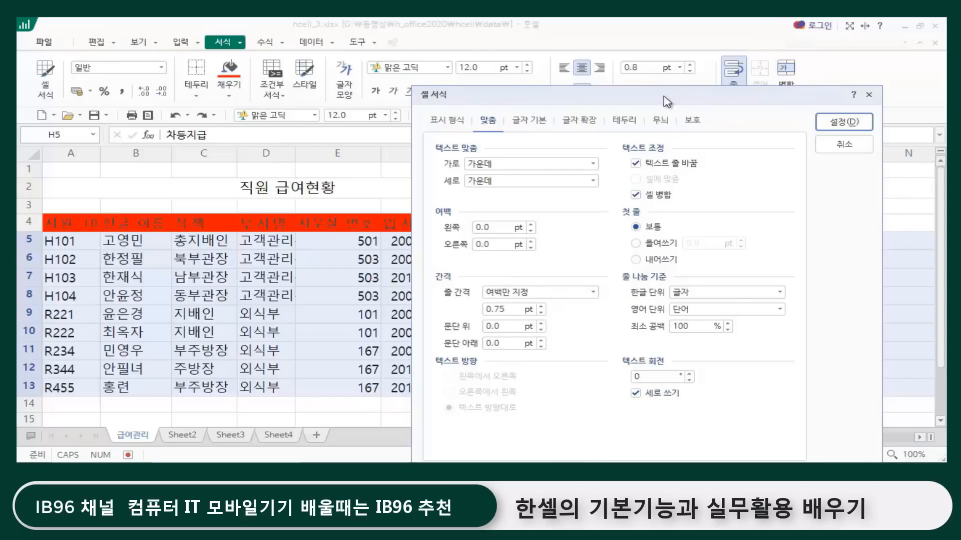
pyautogui.moveTo(664, 100); pyautogui.dragTo(267, 115)
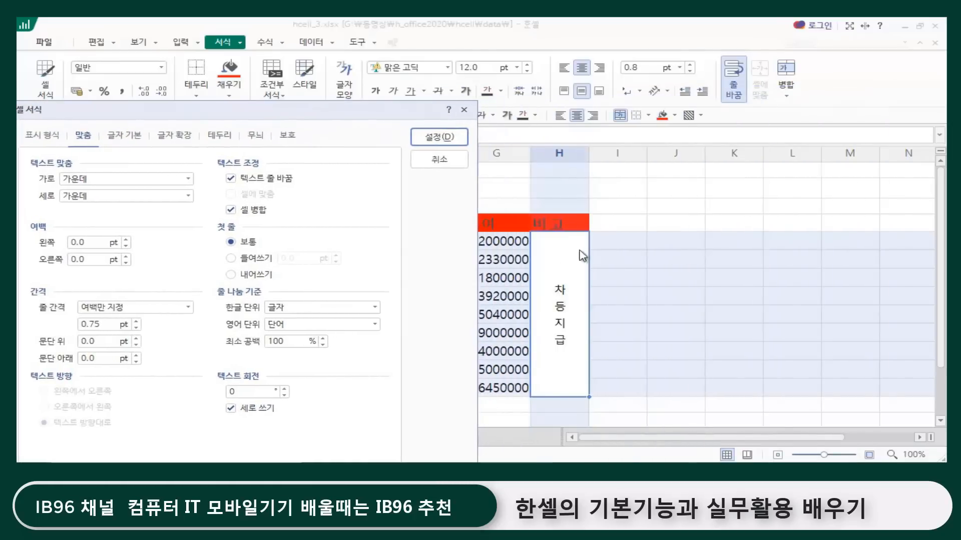
pyautogui.click(231, 392)
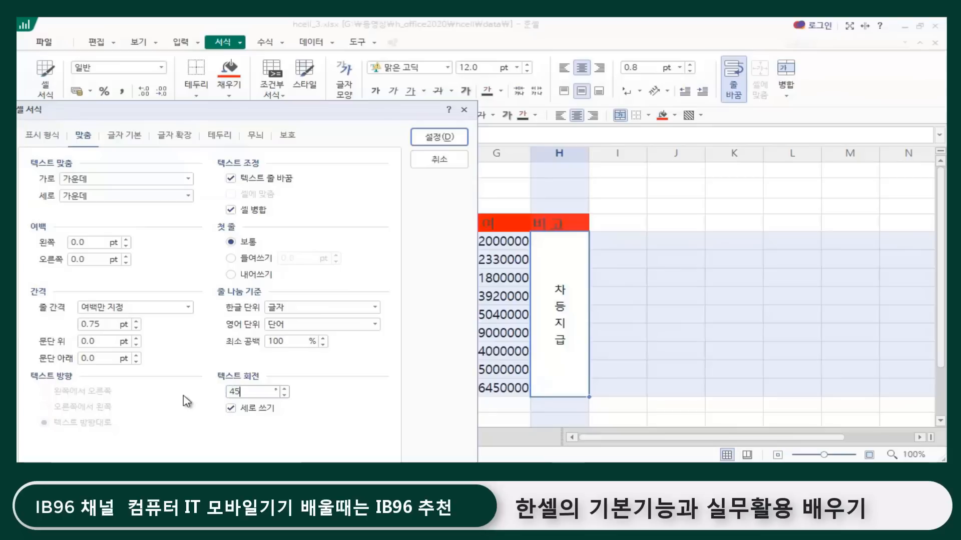
pyautogui.press('Return')
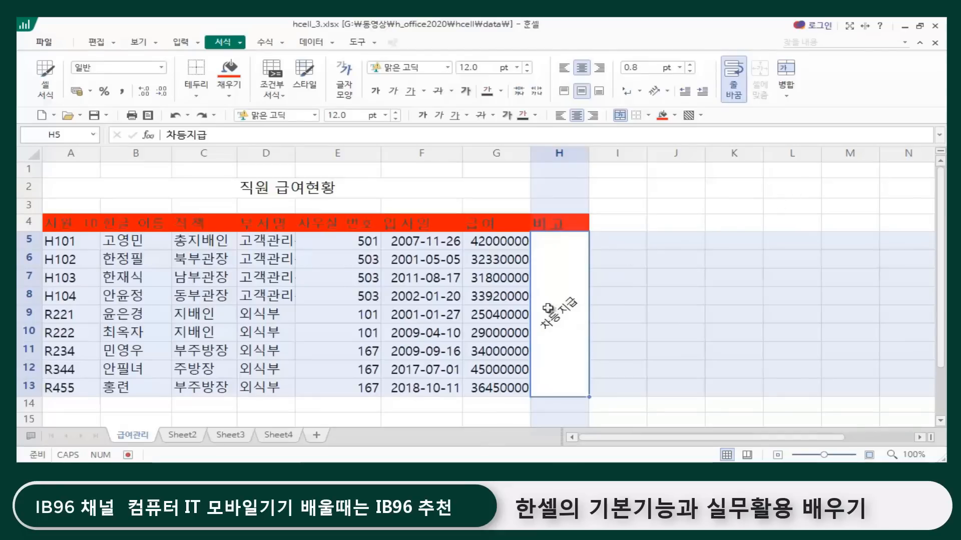
# Step: Set the text direction of the merged 차등지급 cell H5:H13 back to 세로 쓰기
pyautogui.click(666, 92)
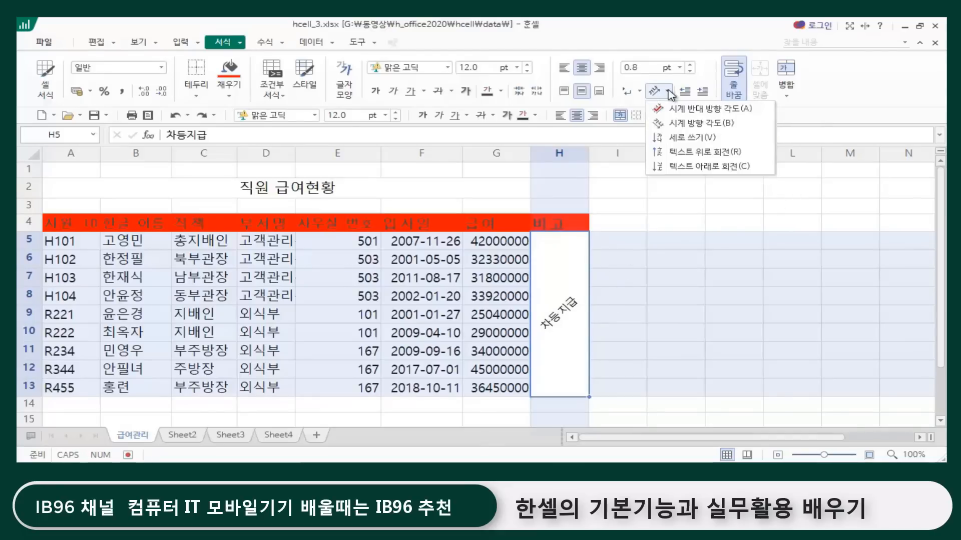
pyautogui.click(692, 137)
pyautogui.click(676, 314)
pyautogui.click(724, 389)
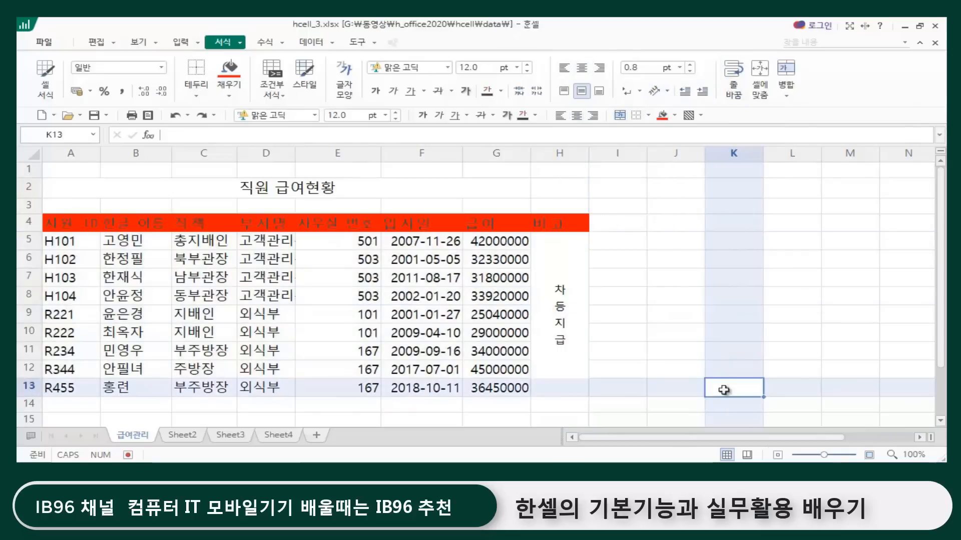
pyautogui.click(688, 292)
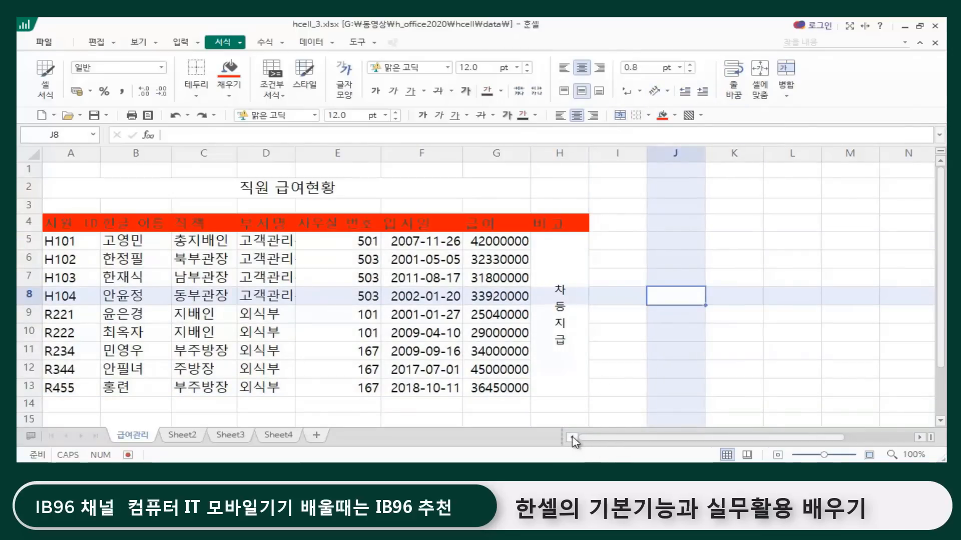
pyautogui.click(635, 356)
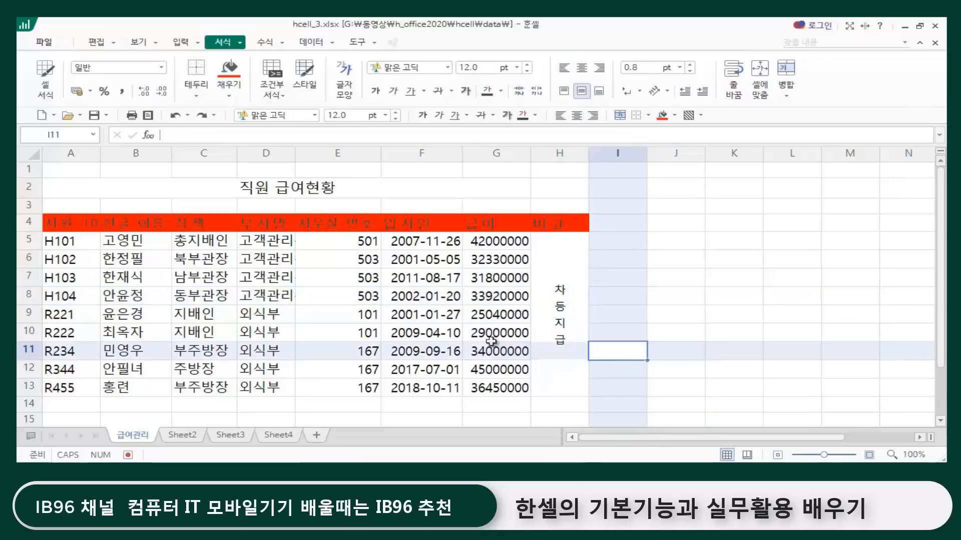
pyautogui.click(686, 361)
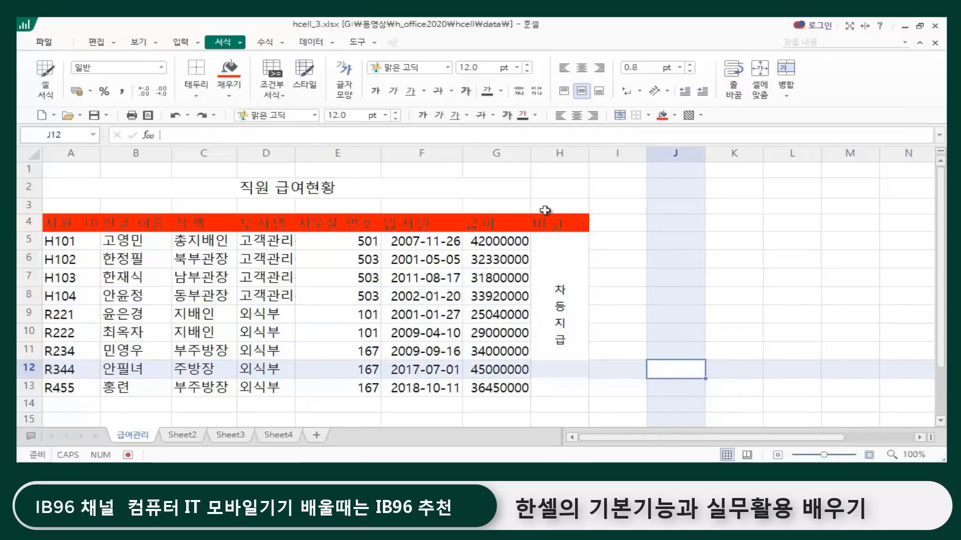
pyautogui.click(635, 284)
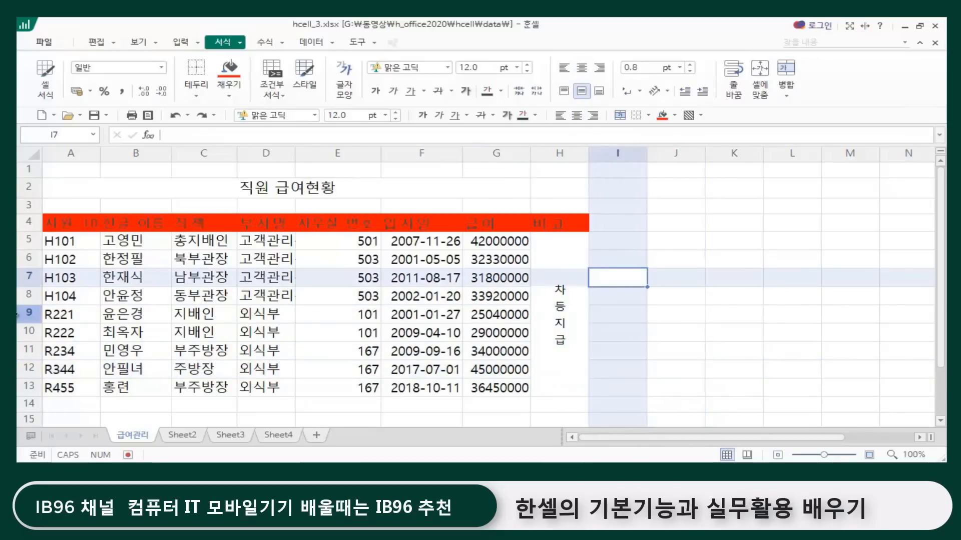
pyautogui.click(60, 223)
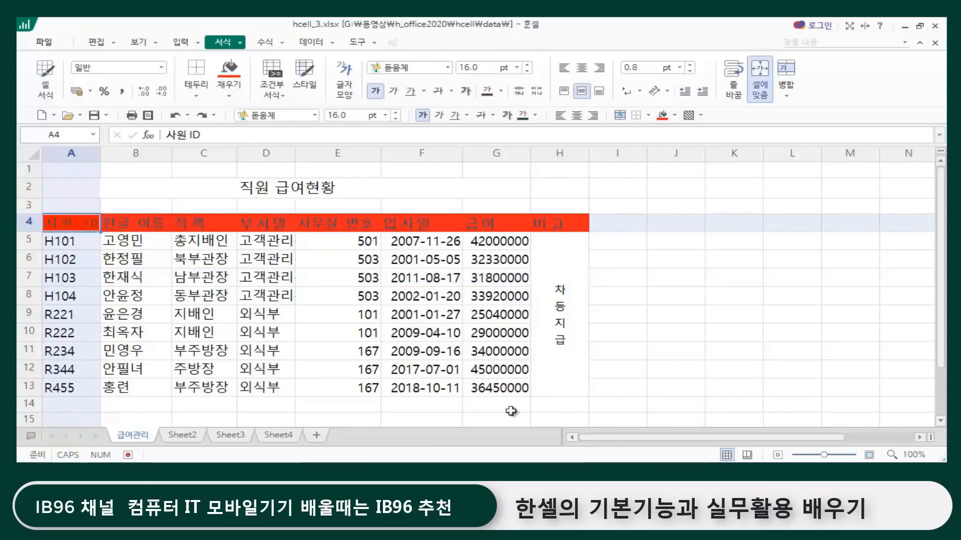
pyautogui.click(566, 392)
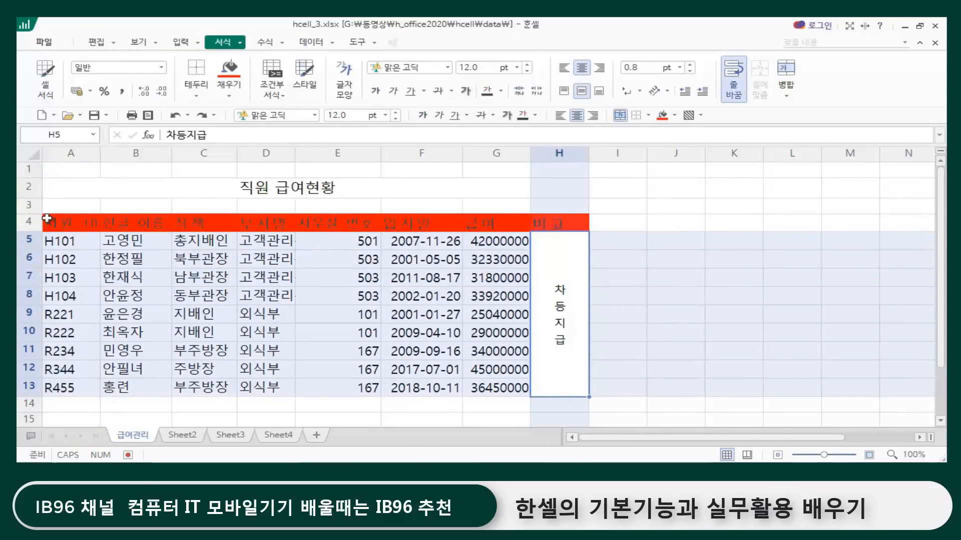
pyautogui.moveTo(46, 218); pyautogui.dragTo(724, 405)
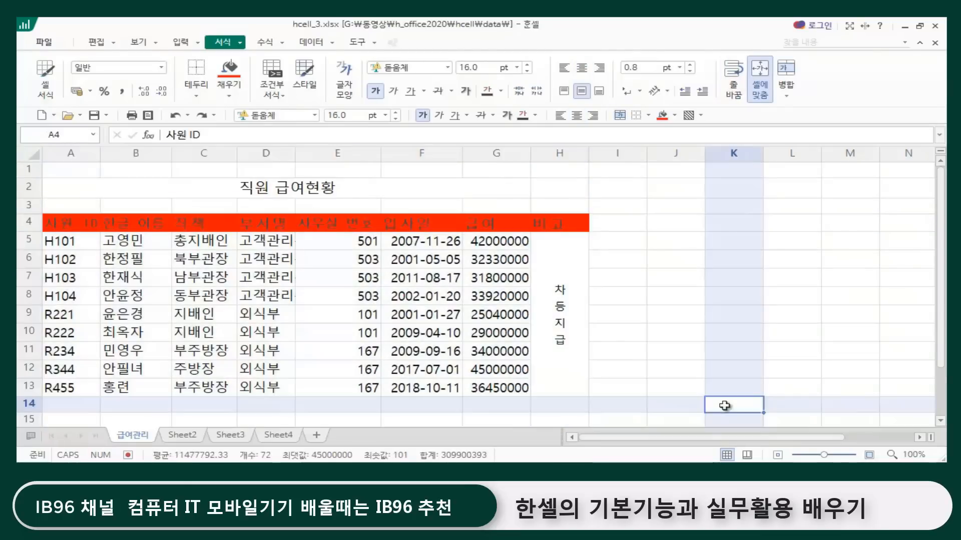
pyautogui.click(723, 405)
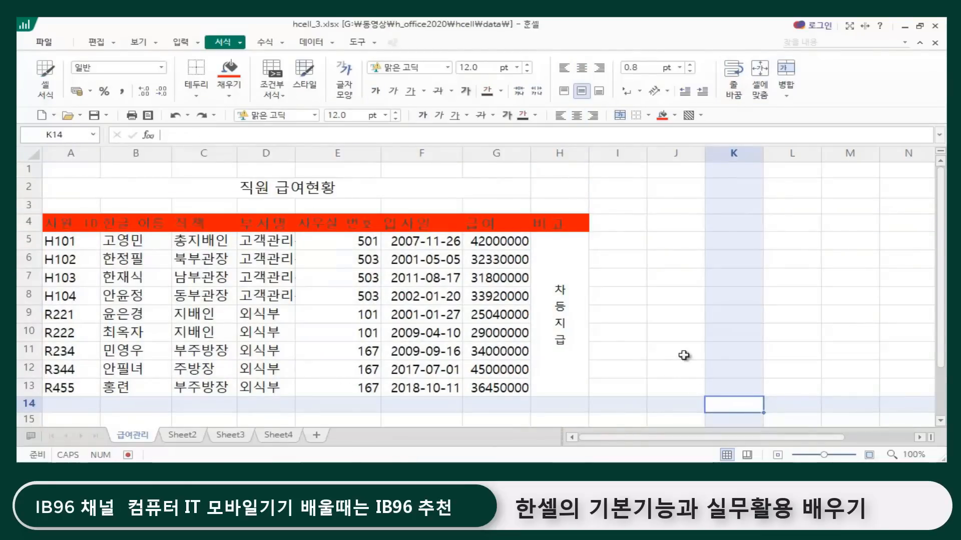
pyautogui.click(493, 196)
pyautogui.click(617, 205)
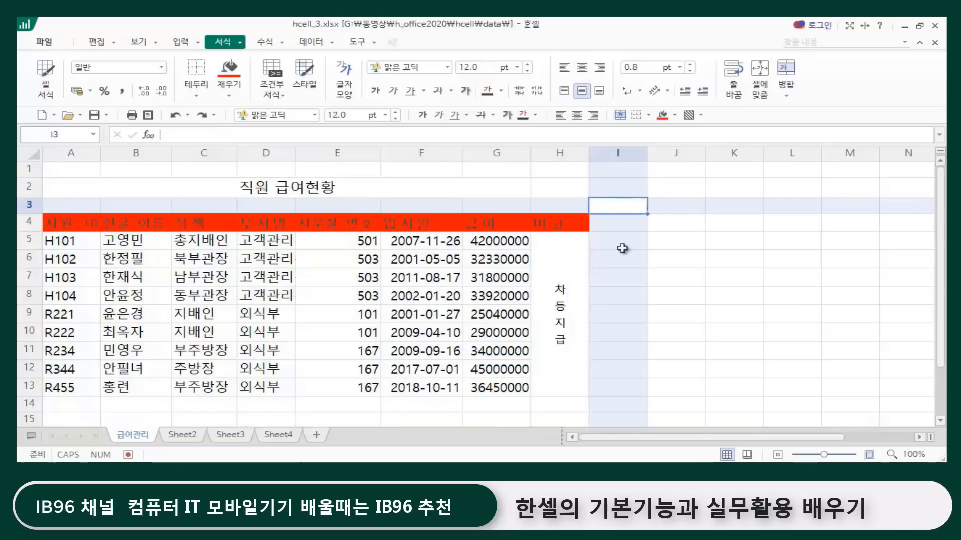
# Step: Open the print preview of the 급여관리 sheet and enlarge the page to 100%
pyautogui.click(42, 43)
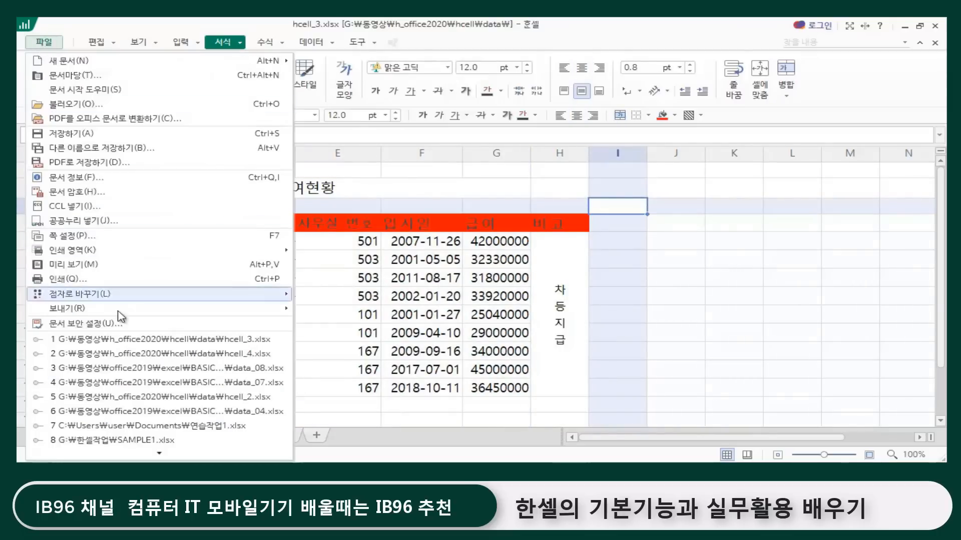
pyautogui.click(69, 268)
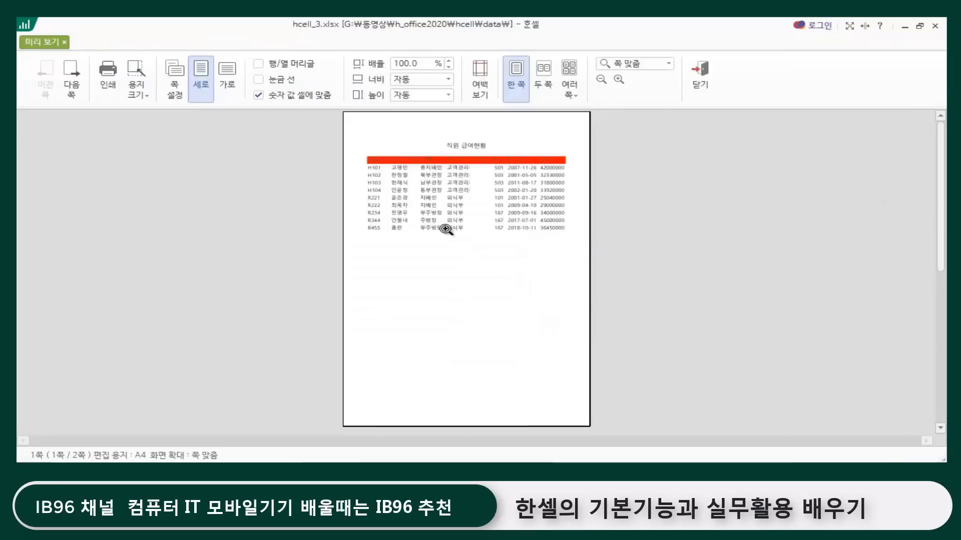
pyautogui.click(536, 197)
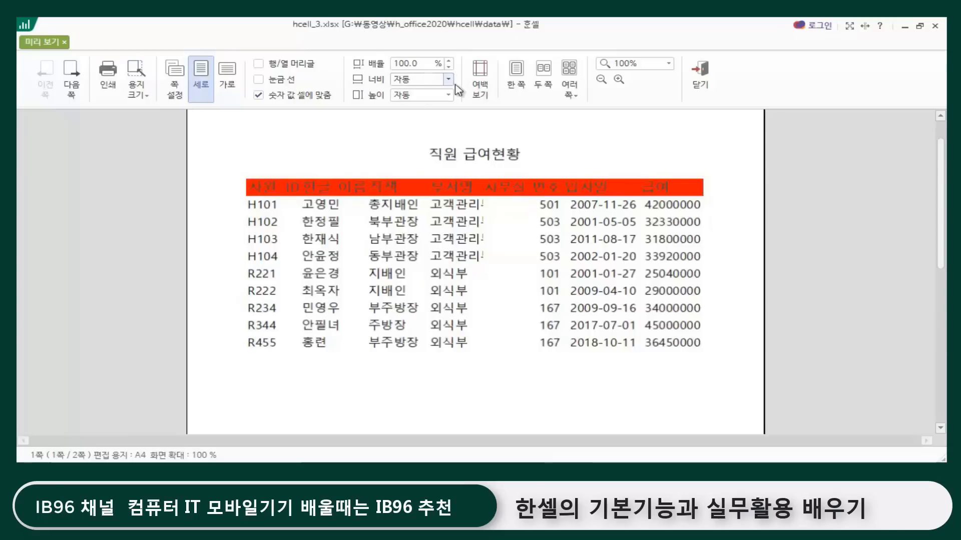
# Step: Show the page margins in the print preview, narrow the left and right margins to fit the 비고 column, and close the preview
pyautogui.click(480, 89)
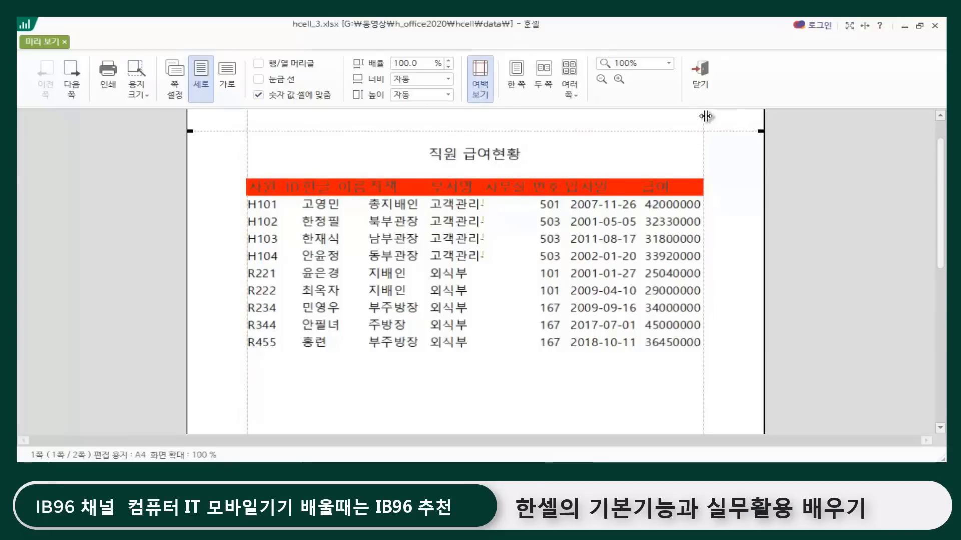
pyautogui.moveTo(703, 119); pyautogui.dragTo(731, 119)
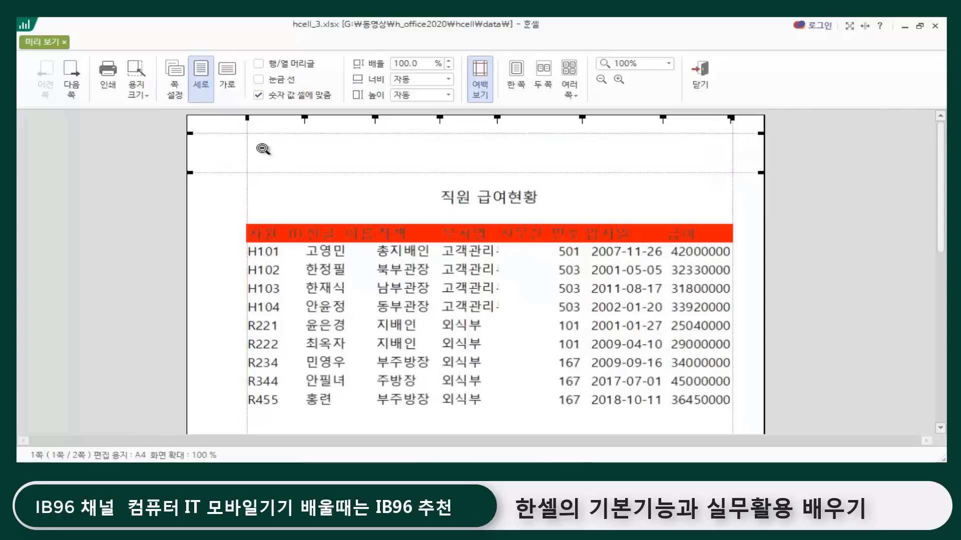
pyautogui.moveTo(247, 150); pyautogui.dragTo(219, 151)
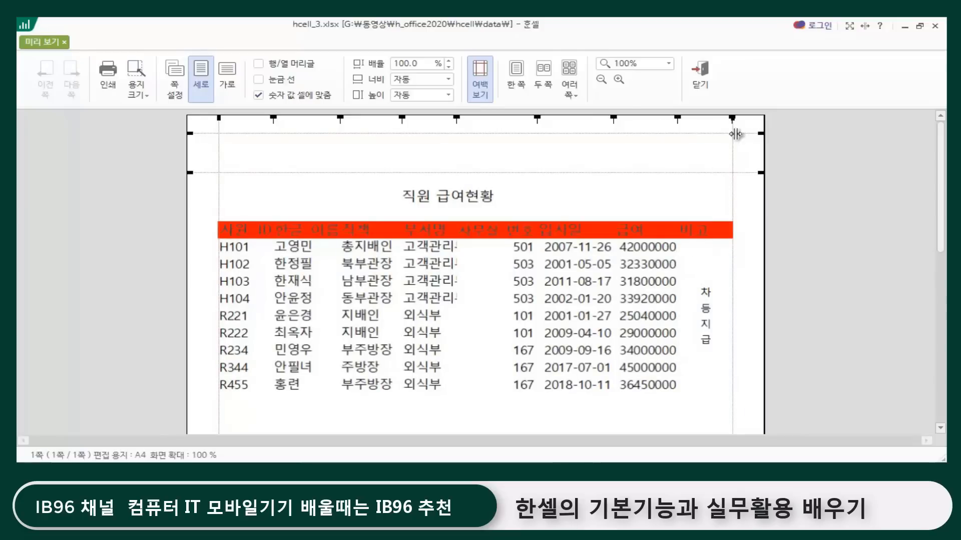
pyautogui.click(701, 76)
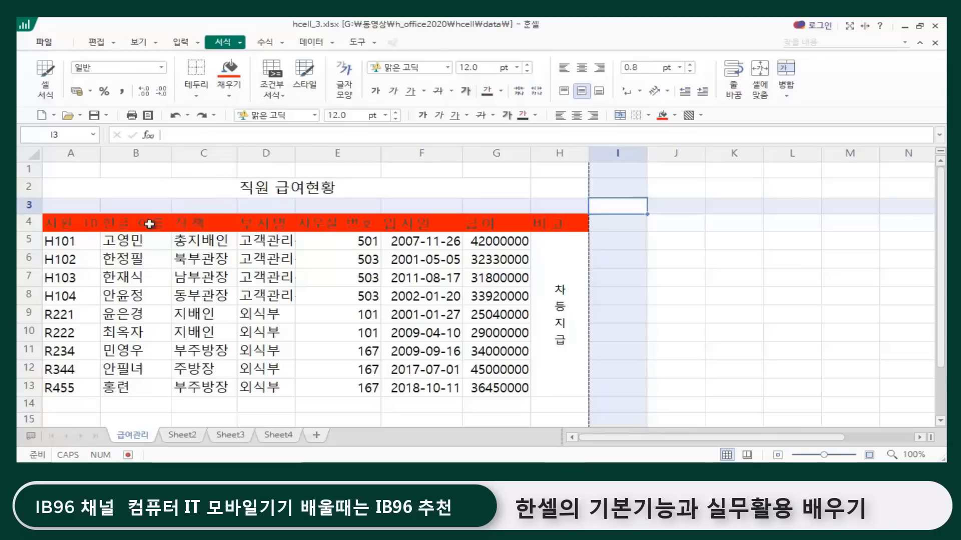
pyautogui.click(63, 226)
pyautogui.click(68, 245)
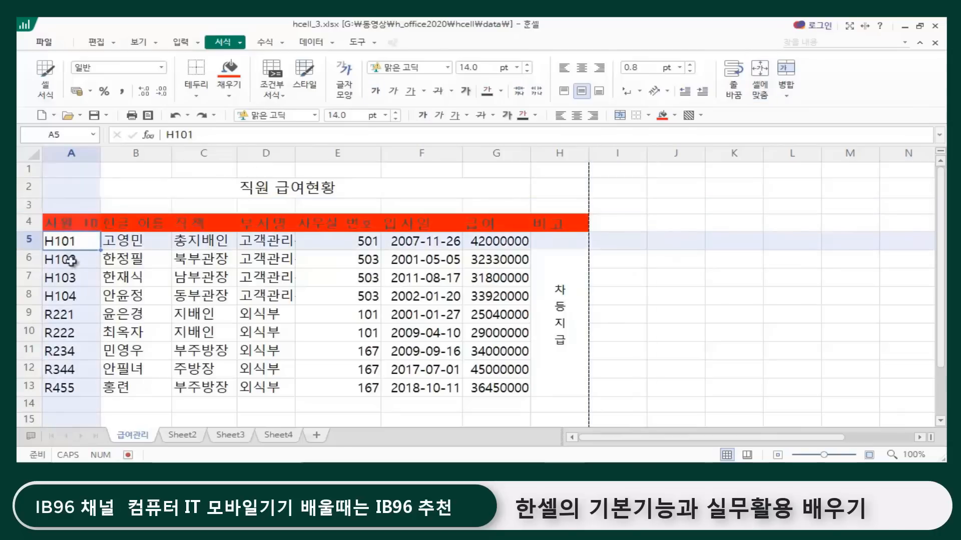
pyautogui.click(70, 260)
pyautogui.click(68, 279)
pyautogui.click(67, 298)
pyautogui.click(65, 318)
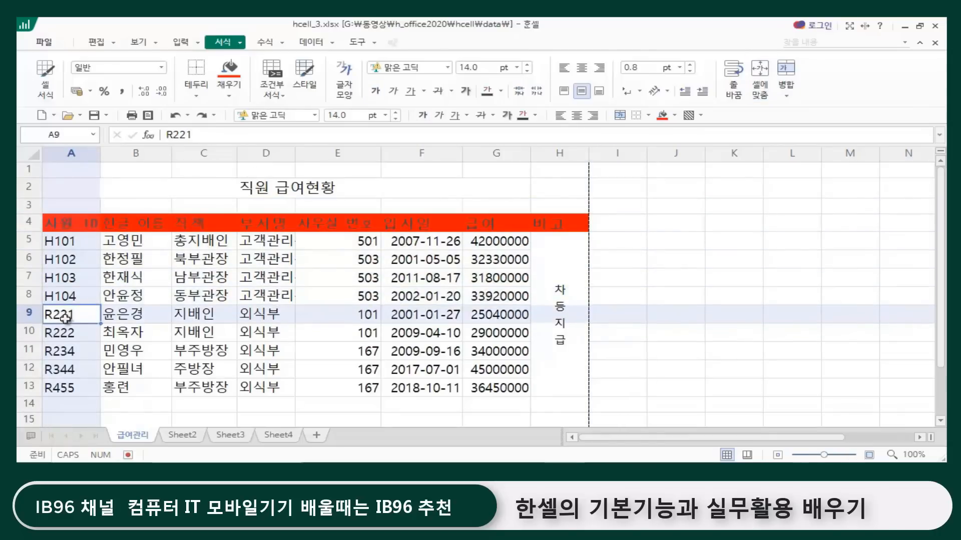
pyautogui.click(60, 336)
pyautogui.click(57, 351)
pyautogui.click(69, 369)
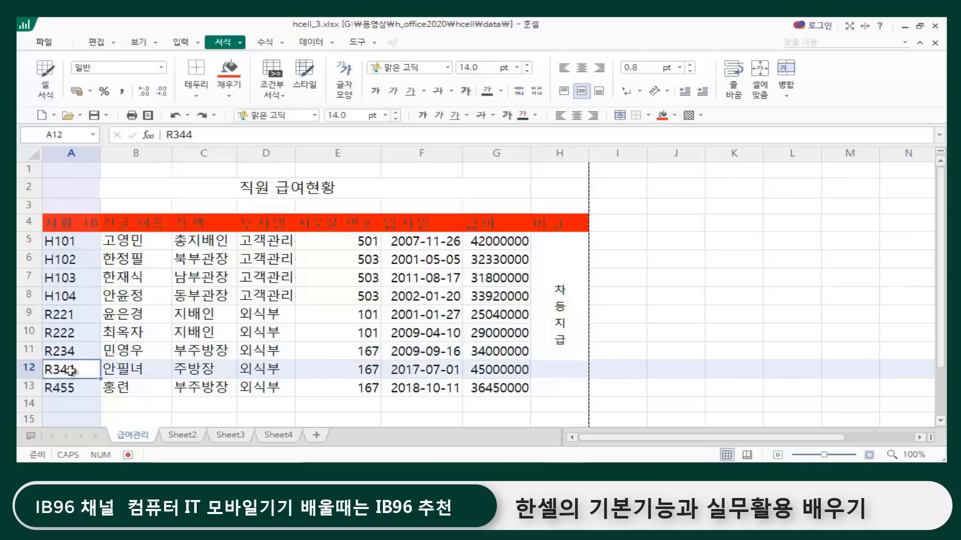
pyautogui.moveTo(67, 242); pyautogui.dragTo(556, 241)
pyautogui.click(275, 422)
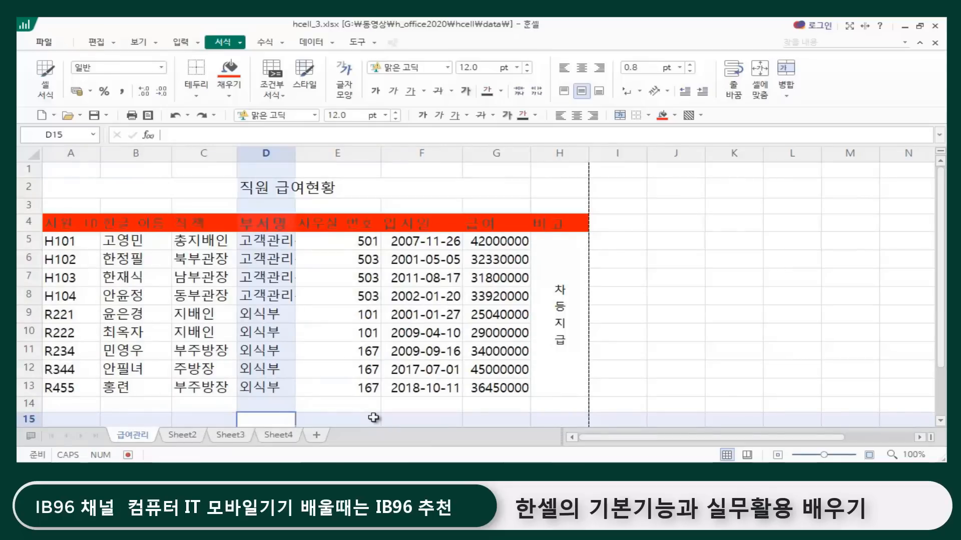
# Step: Apply the 모두 적용 border style to the whole salary table, A4:H13
pyautogui.click(63, 224)
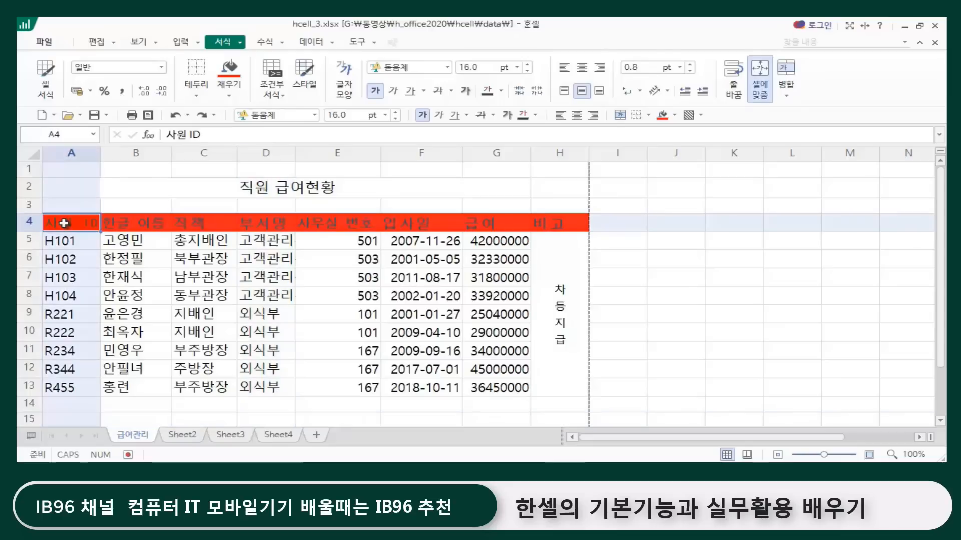
pyautogui.keyDown('shift'); pyautogui.click(554, 387); pyautogui.keyUp('shift')
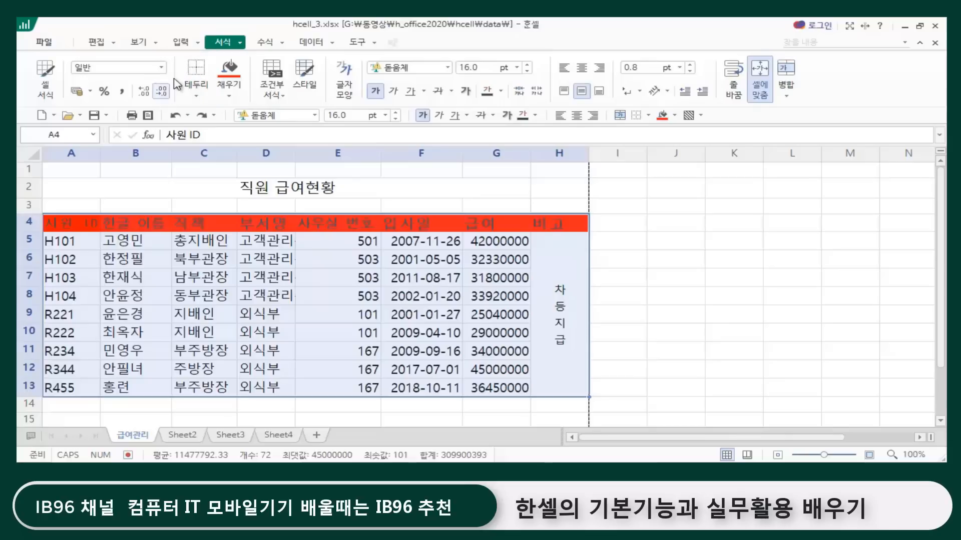
pyautogui.click(199, 98)
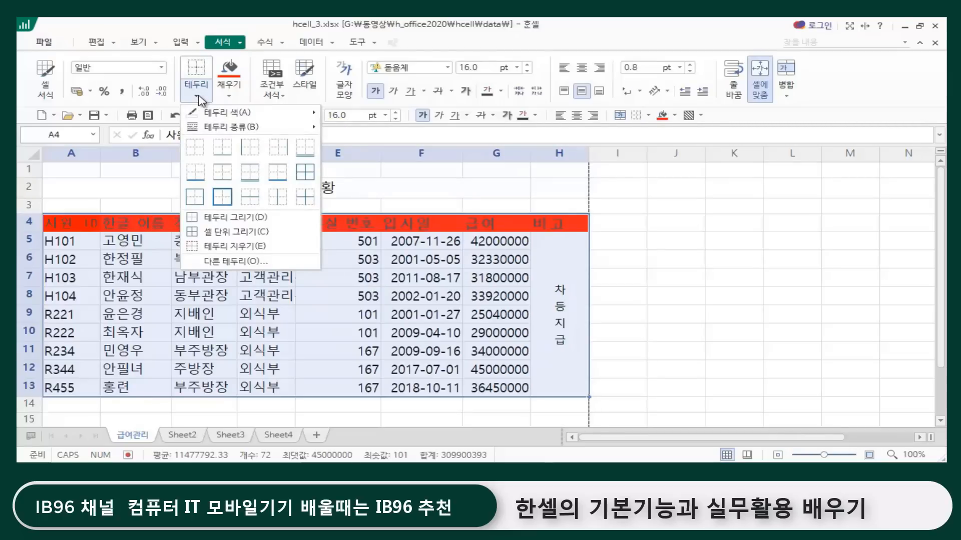
pyautogui.click(305, 173)
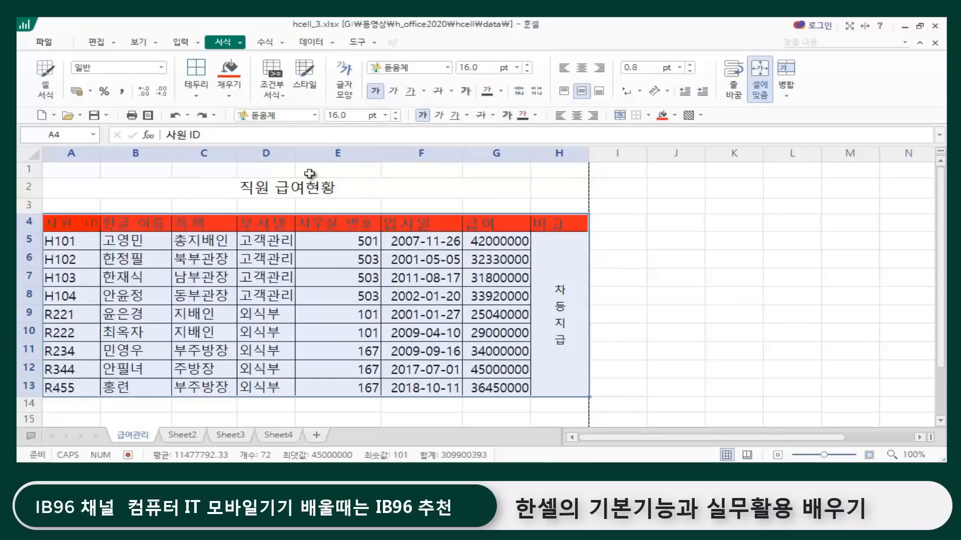
pyautogui.click(669, 260)
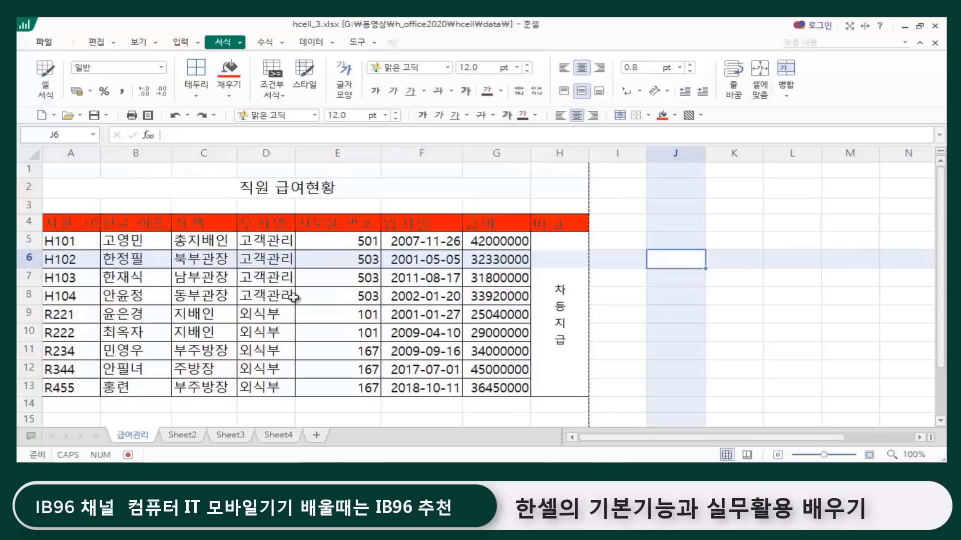
# Step: Check the table's borders in the print preview and return to the sheet
pyautogui.click(44, 42)
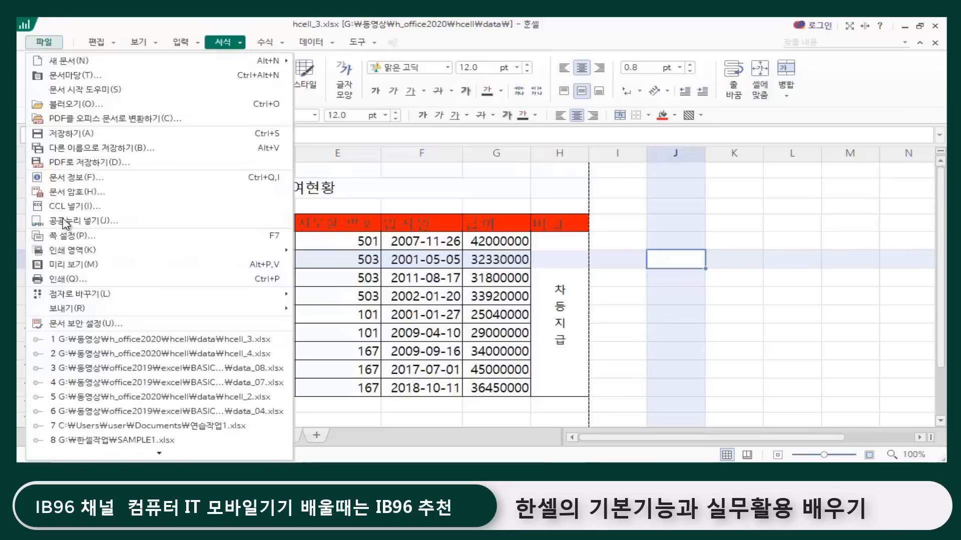
pyautogui.click(100, 248)
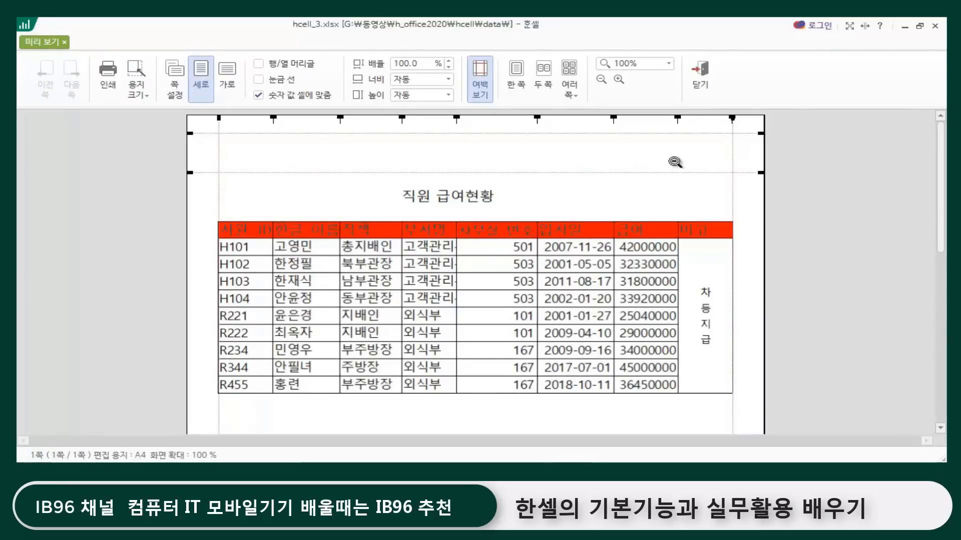
pyautogui.click(698, 86)
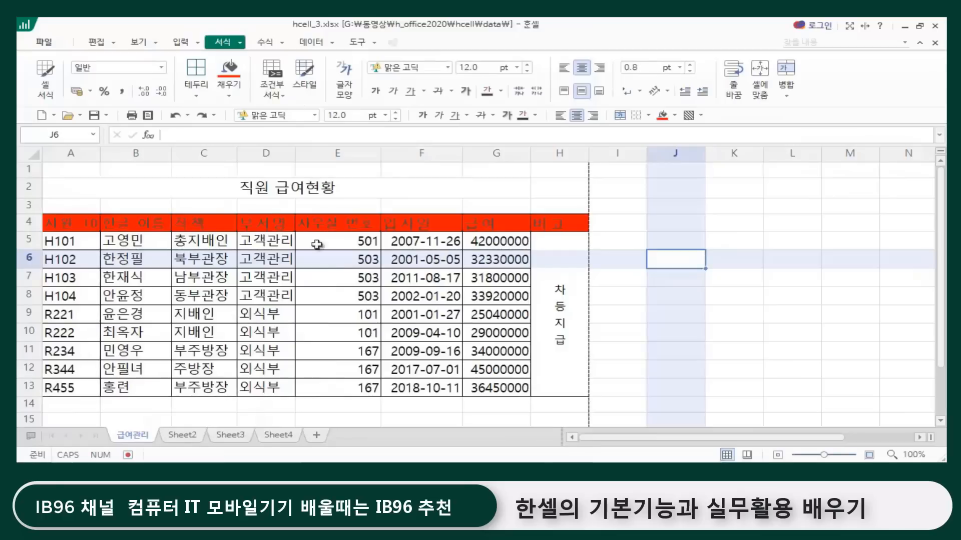
# Step: Set the row height of rows 4 to 13 to 28 and look over the resized salary table
pyautogui.click(27, 220)
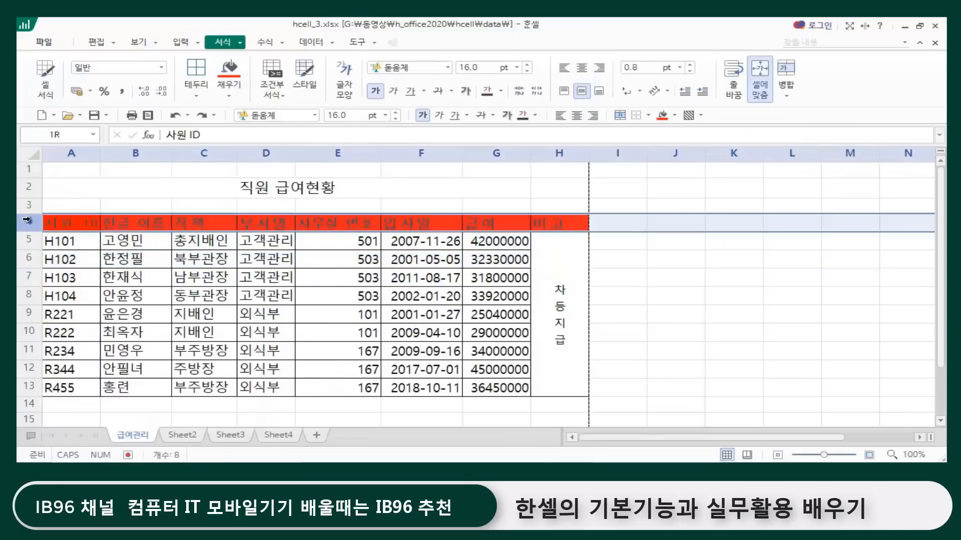
pyautogui.moveTo(27, 220); pyautogui.dragTo(23, 394)
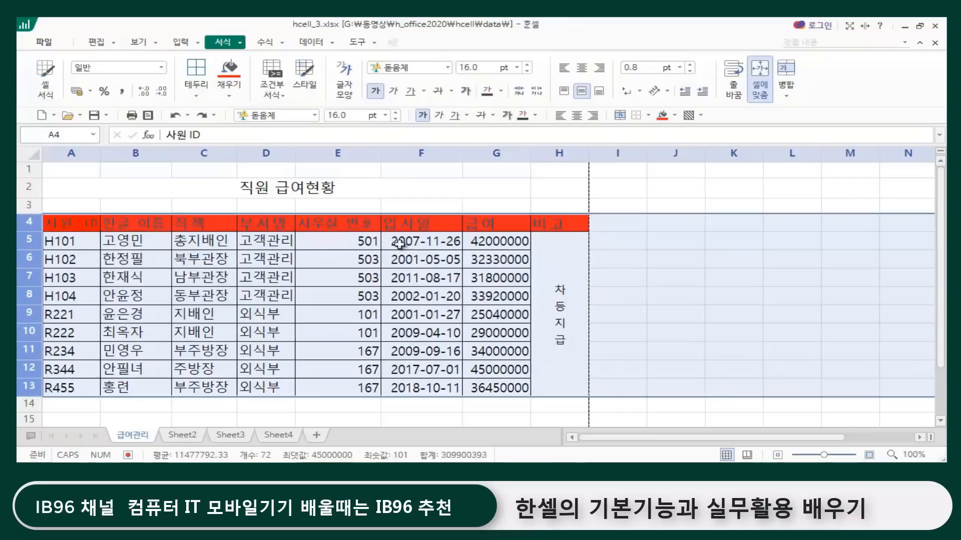
pyautogui.rightClick(37, 244)
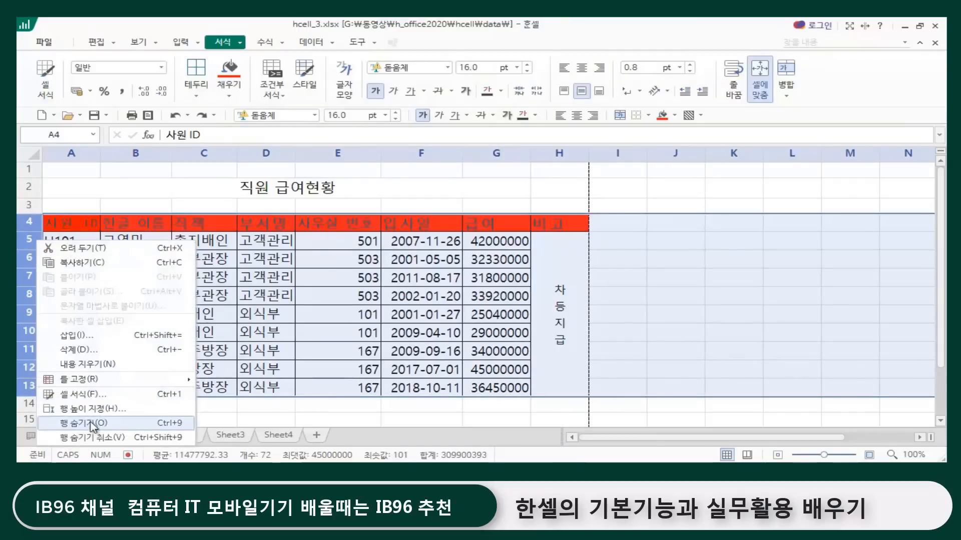
pyautogui.click(100, 408)
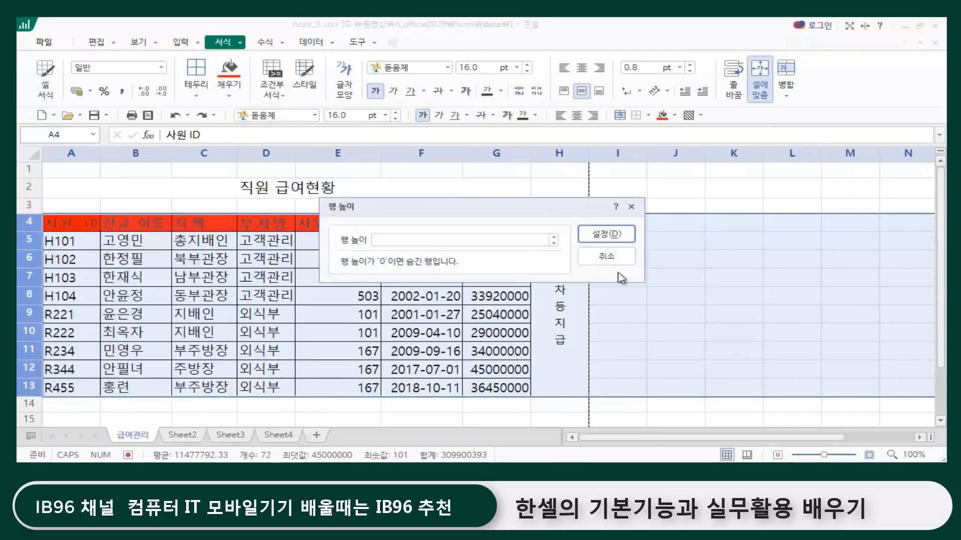
pyautogui.click(440, 242)
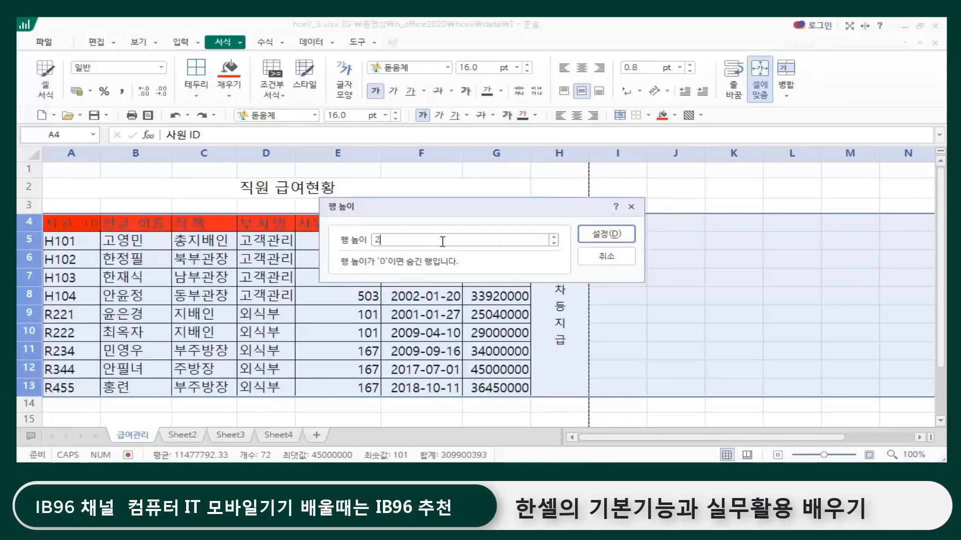
pyautogui.write('28')
pyautogui.press('Return')
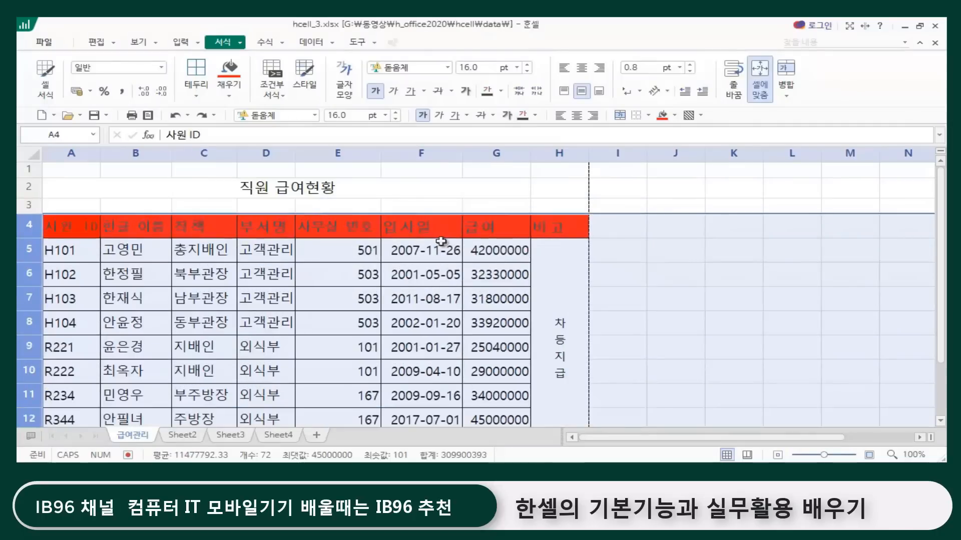
pyautogui.click(452, 196)
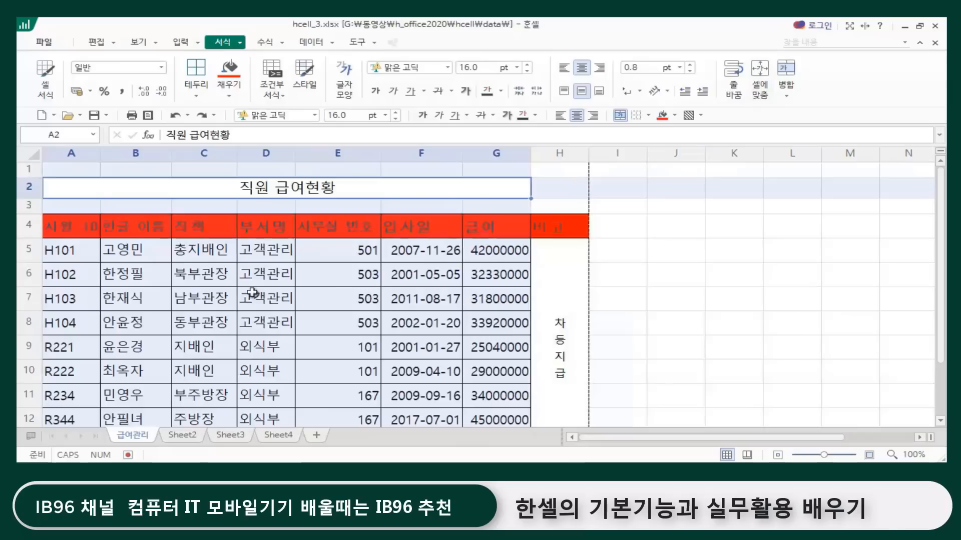
pyautogui.scroll(-2, 253, 293)
pyautogui.scroll(1, 227, 339)
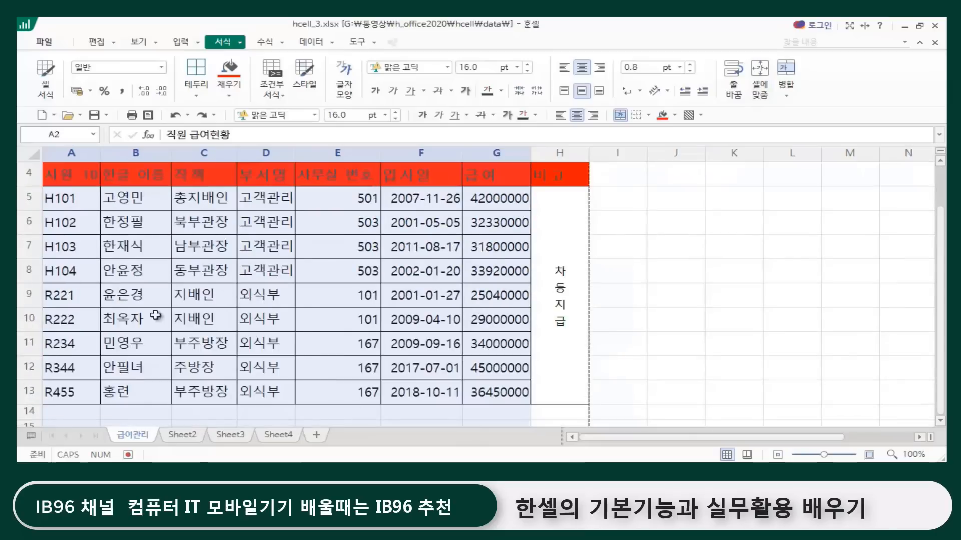
pyautogui.scroll(1, 433, 313)
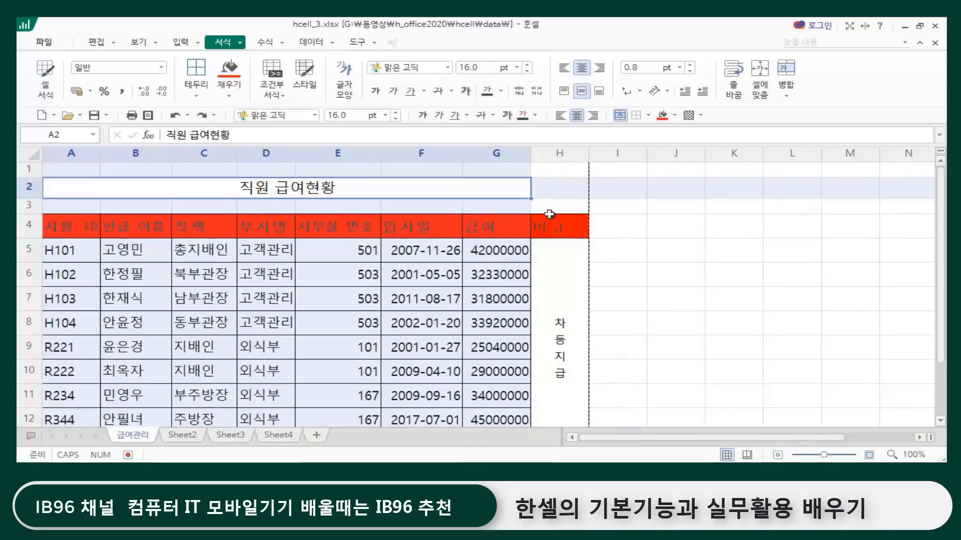
# Step: Apply a double-line border to the bottom edge of the header row A4:H4 through the cell border settings
pyautogui.click(567, 208)
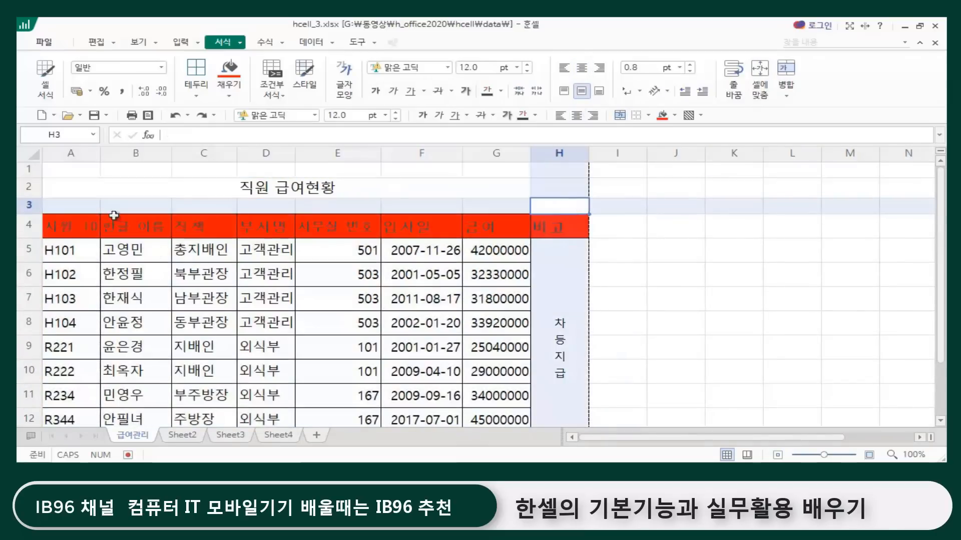
pyautogui.click(56, 226)
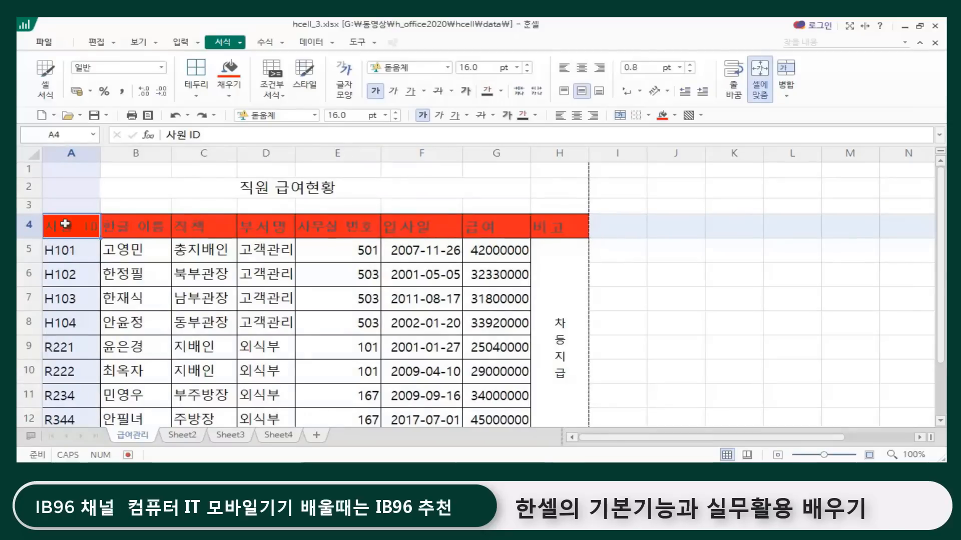
pyautogui.click(126, 188)
pyautogui.moveTo(65, 224); pyautogui.dragTo(549, 223)
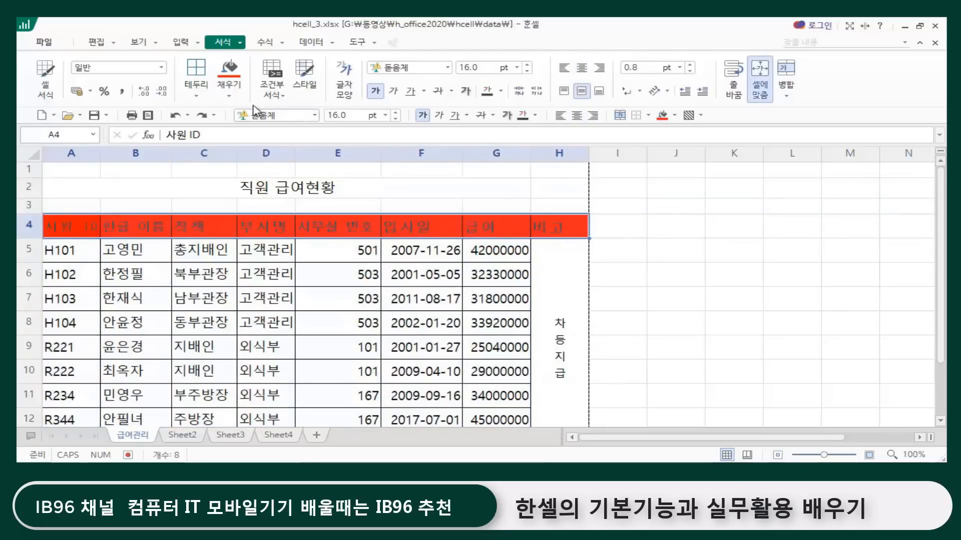
pyautogui.click(195, 95)
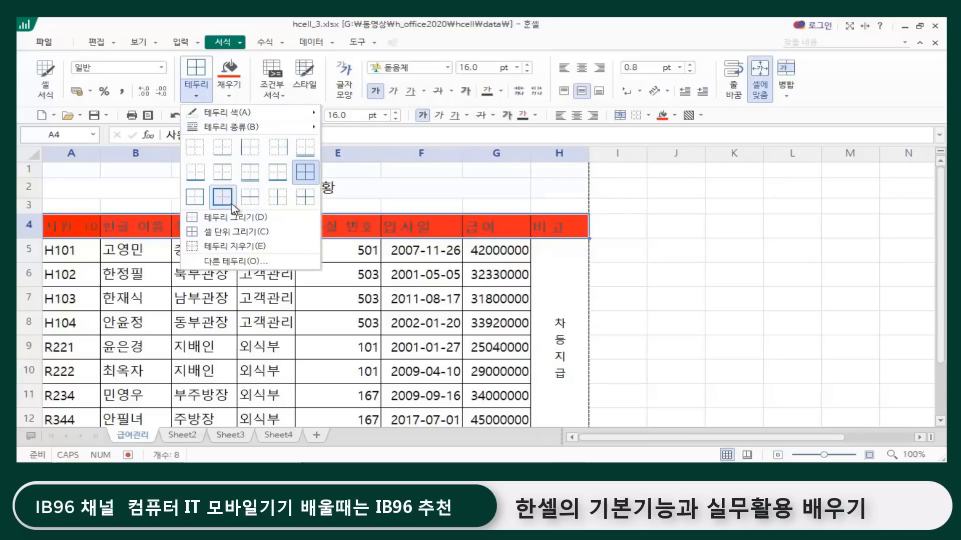
pyautogui.moveTo(294, 129)
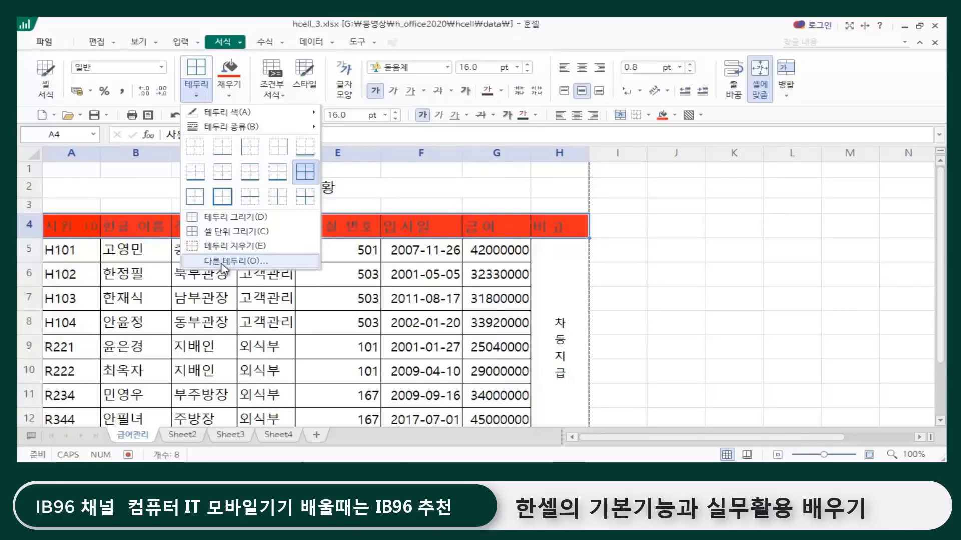
pyautogui.click(238, 262)
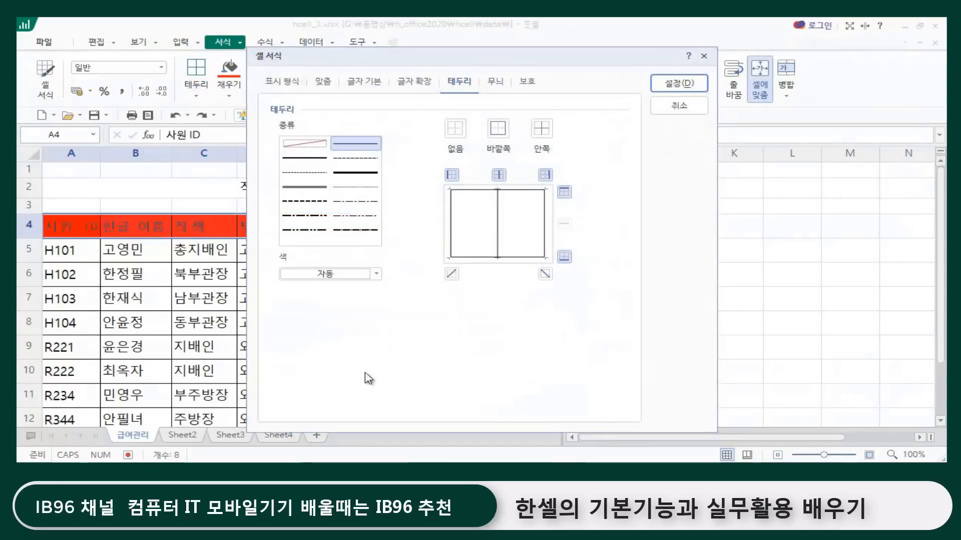
pyautogui.moveTo(484, 58); pyautogui.dragTo(648, 58)
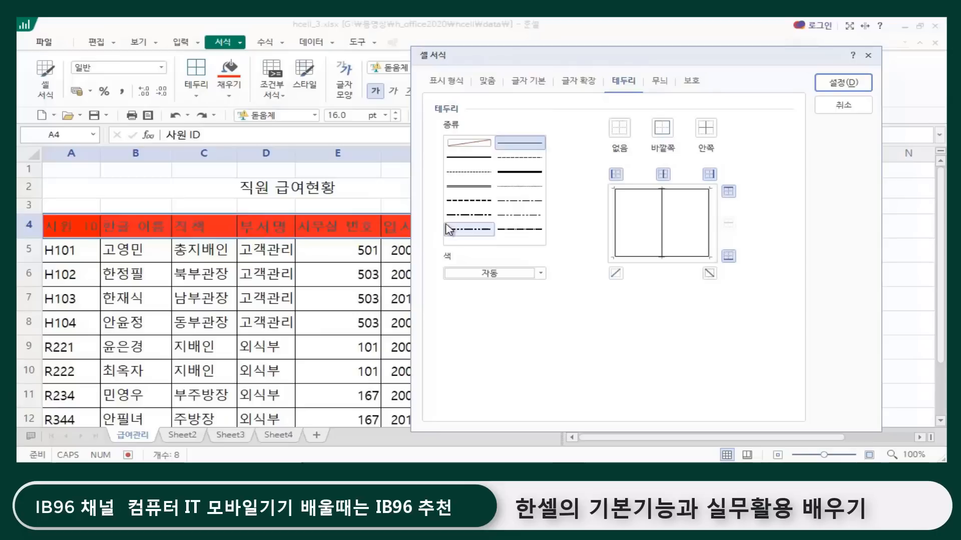
pyautogui.click(484, 191)
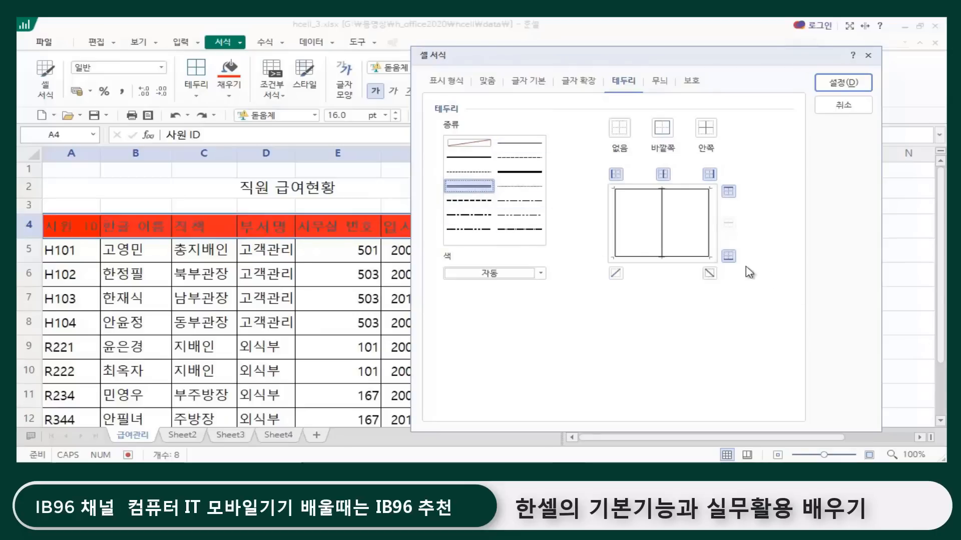
pyautogui.click(729, 257)
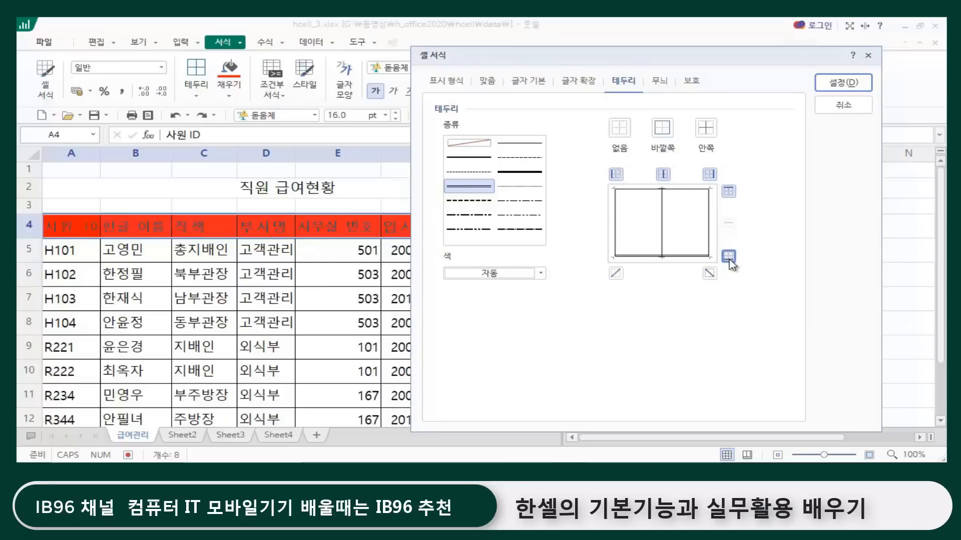
pyautogui.click(845, 83)
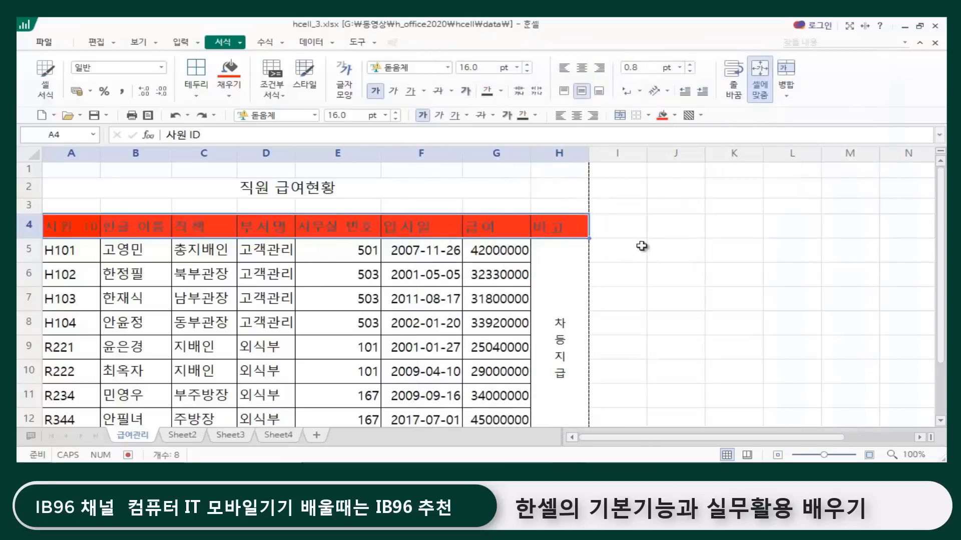
pyautogui.click(642, 246)
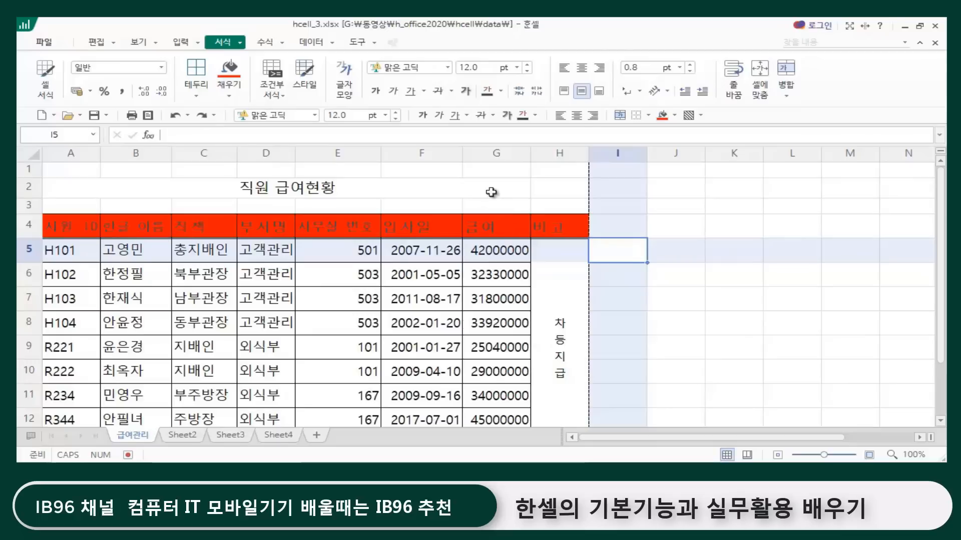
pyautogui.click(516, 191)
pyautogui.click(636, 276)
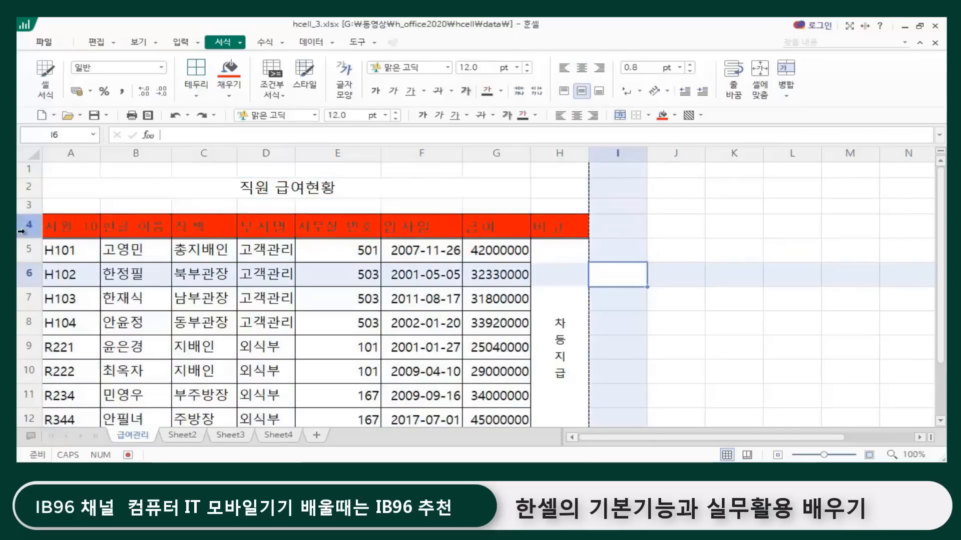
pyautogui.moveTo(65, 225); pyautogui.dragTo(532, 205)
pyautogui.scroll(4, 528, 236)
pyautogui.scroll(20, 528, 236)
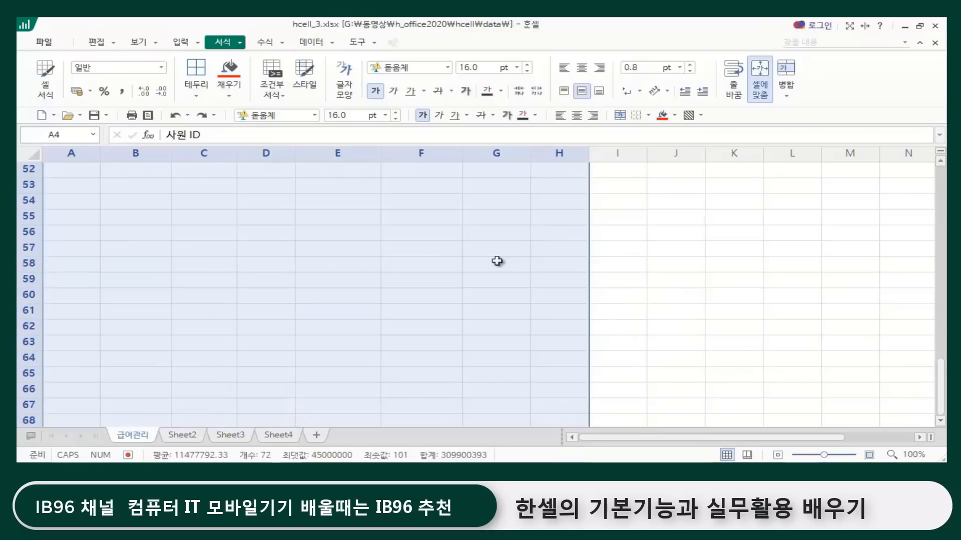
pyautogui.scroll(2, 481, 282)
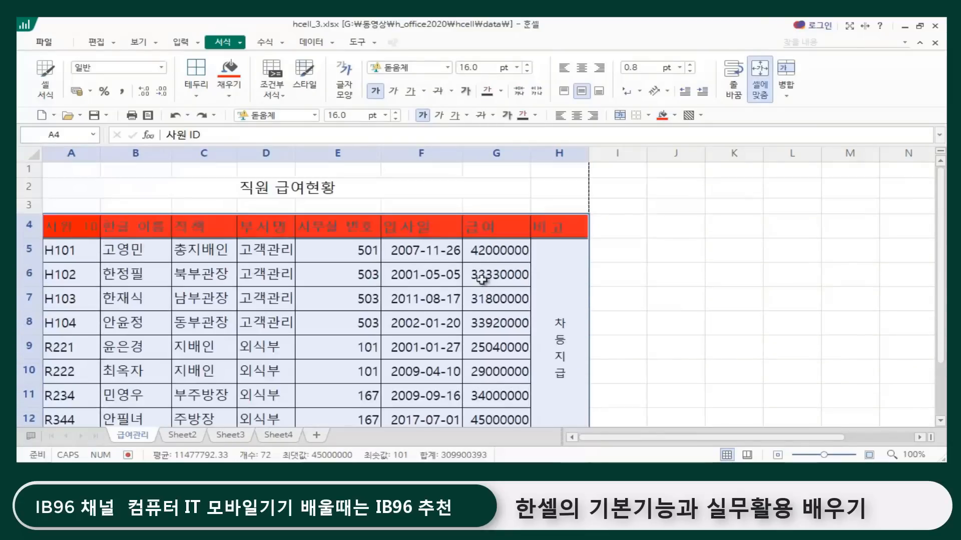
pyautogui.click(415, 205)
# Step: Select the whole salary table A4:H13 and give it a thick solid outside border in the cell format settings
pyautogui.click(67, 224)
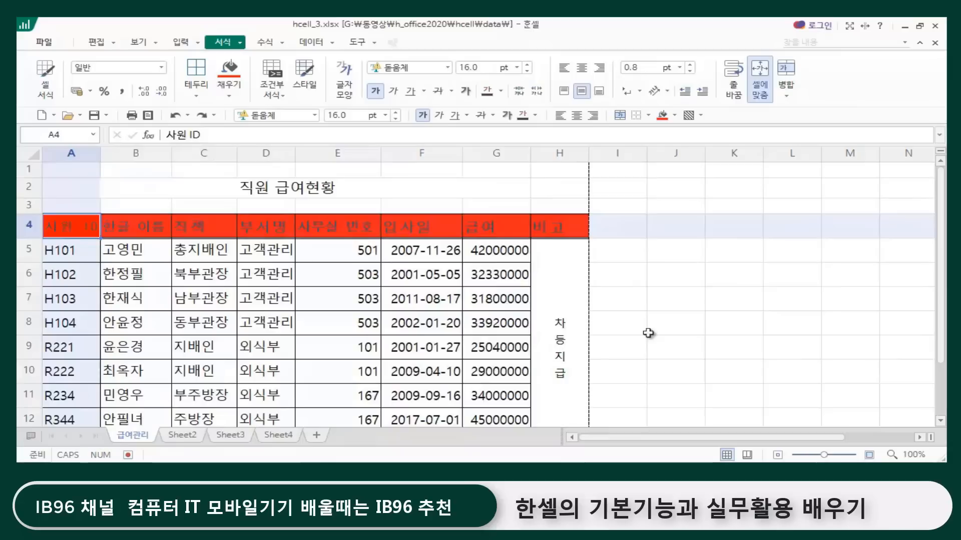
pyautogui.hotkey('ctrl', 'shift', 'Right')
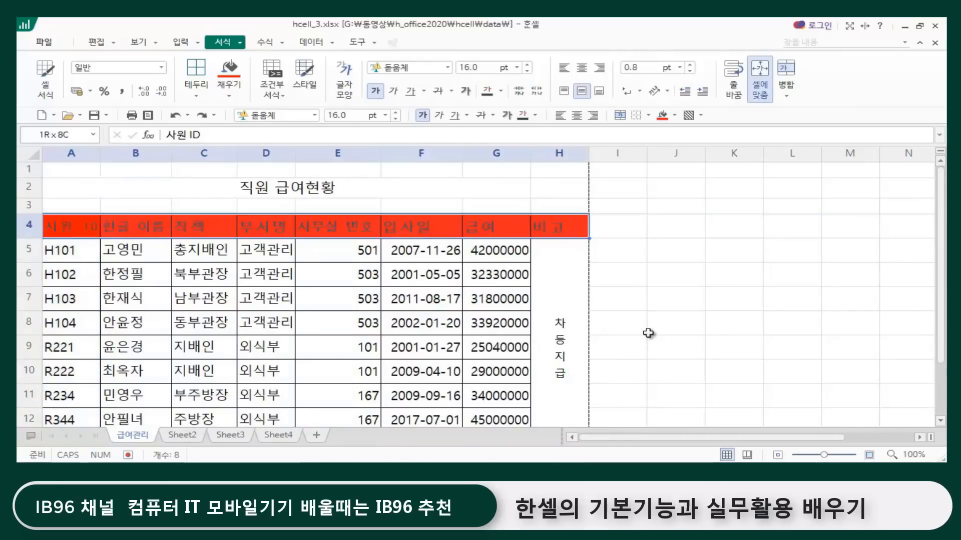
pyautogui.hotkey('ctrl', 'shift', 'Down')
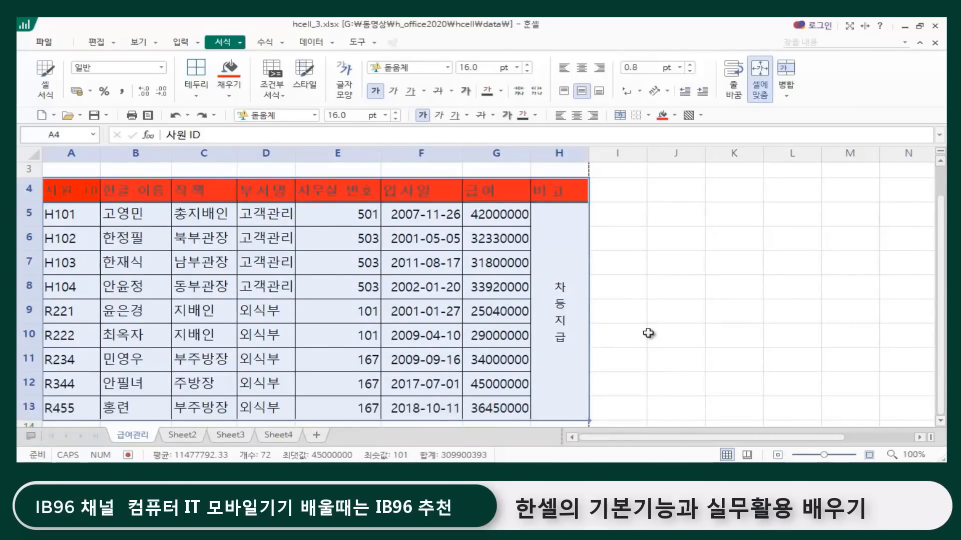
pyautogui.hotkey('ctrl', '1')
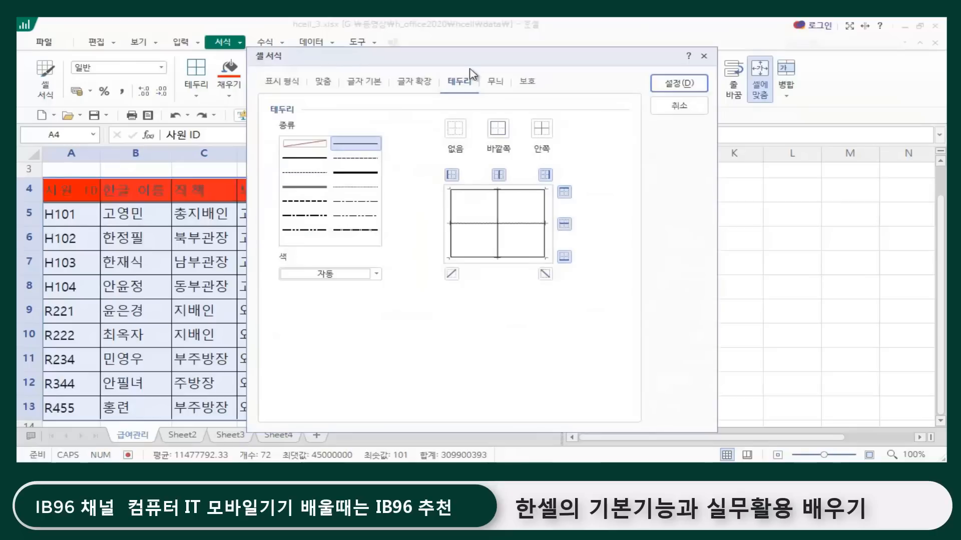
pyautogui.moveTo(461, 62); pyautogui.dragTo(563, 42)
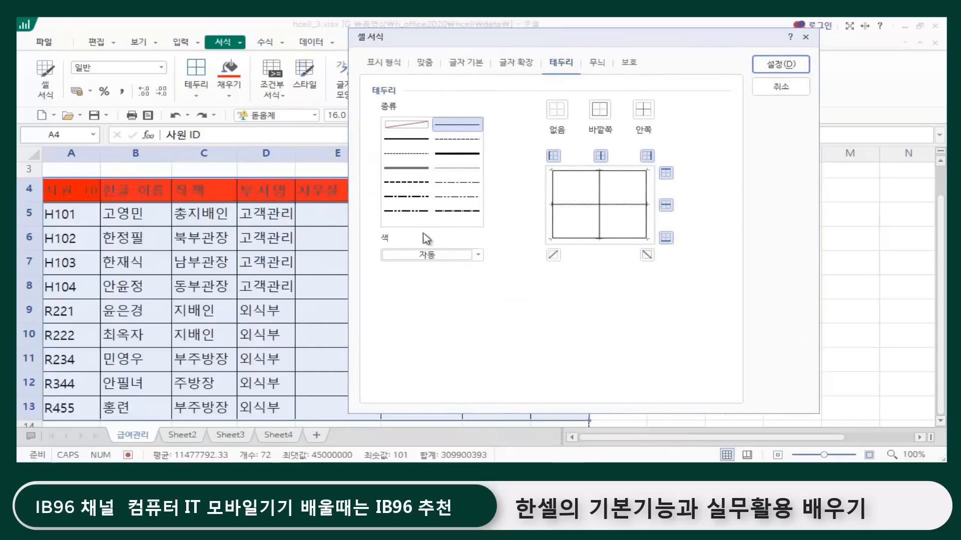
pyautogui.click(461, 156)
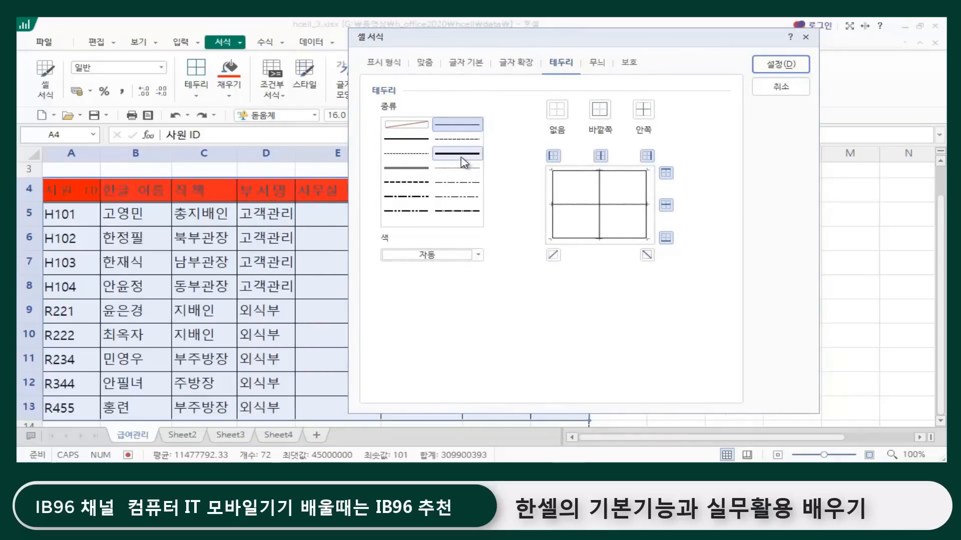
pyautogui.click(456, 156)
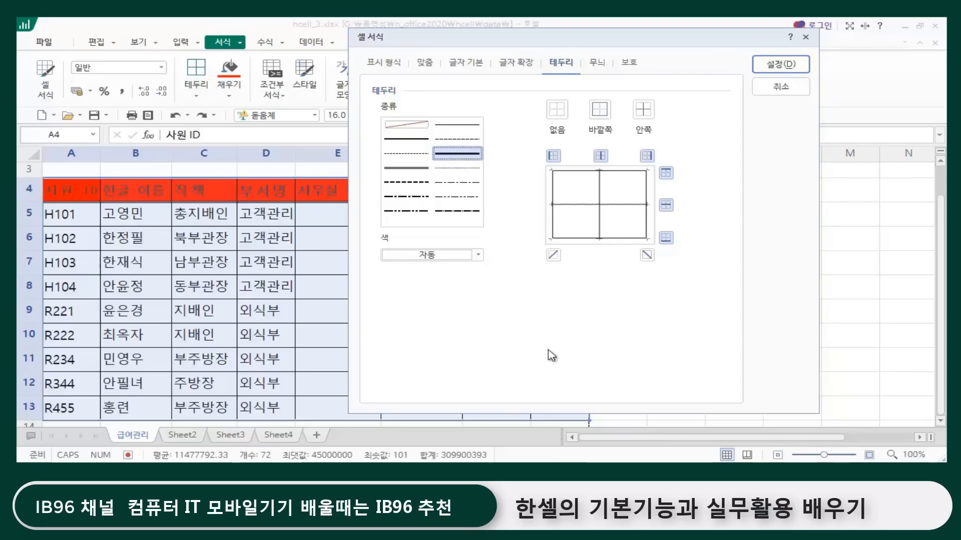
pyautogui.click(600, 113)
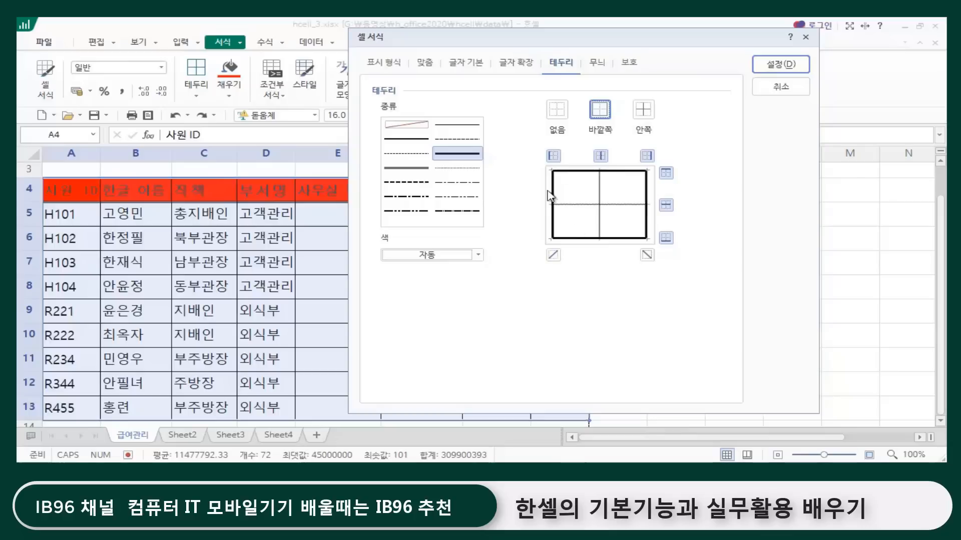
# Step: Change the border colour to blue, reapply it to the table's outside edges, and confirm the cell format
pyautogui.click(478, 255)
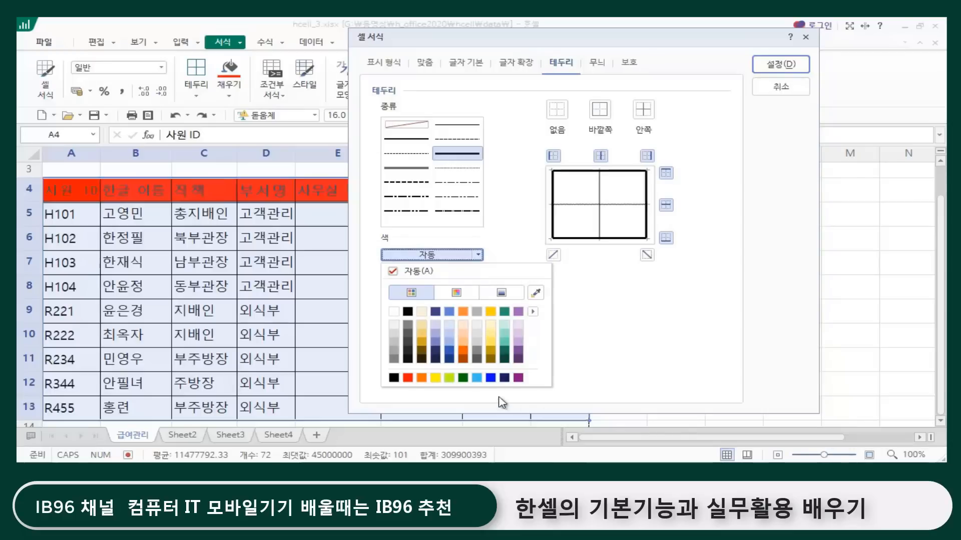
pyautogui.click(492, 378)
pyautogui.click(601, 114)
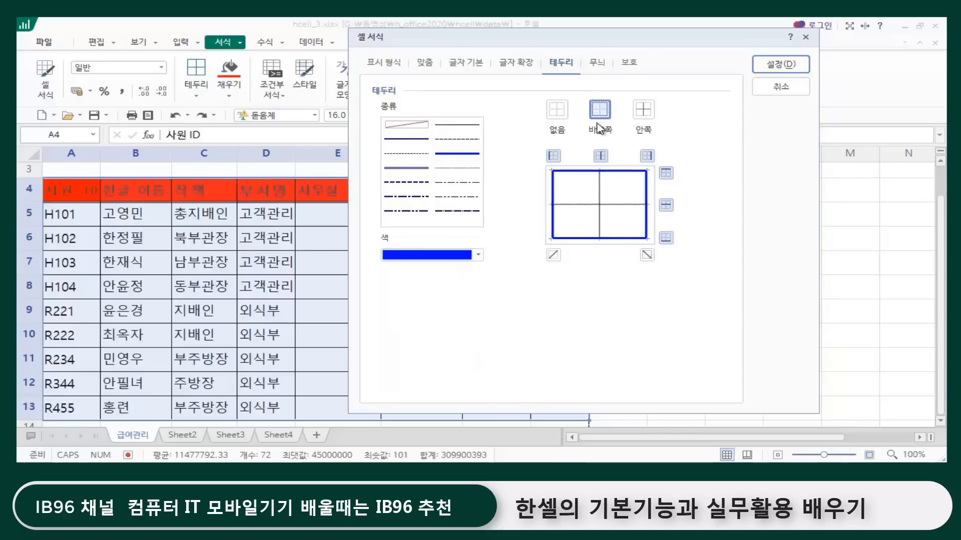
pyautogui.click(780, 63)
pyautogui.click(431, 169)
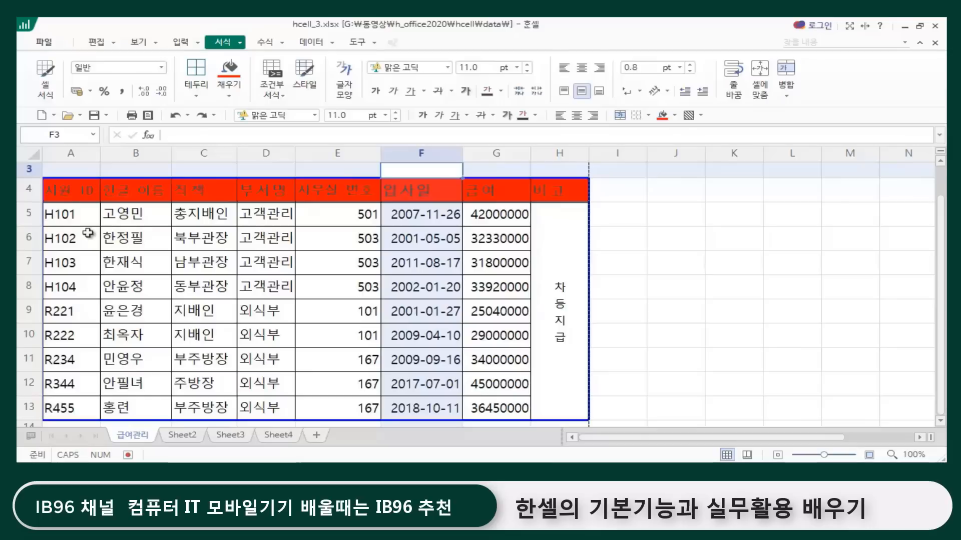
# Step: Apply a fine dotted line to the inside borders of the salary table's data rows A5:H13 in the cell format settings
pyautogui.moveTo(62, 216); pyautogui.dragTo(523, 388)
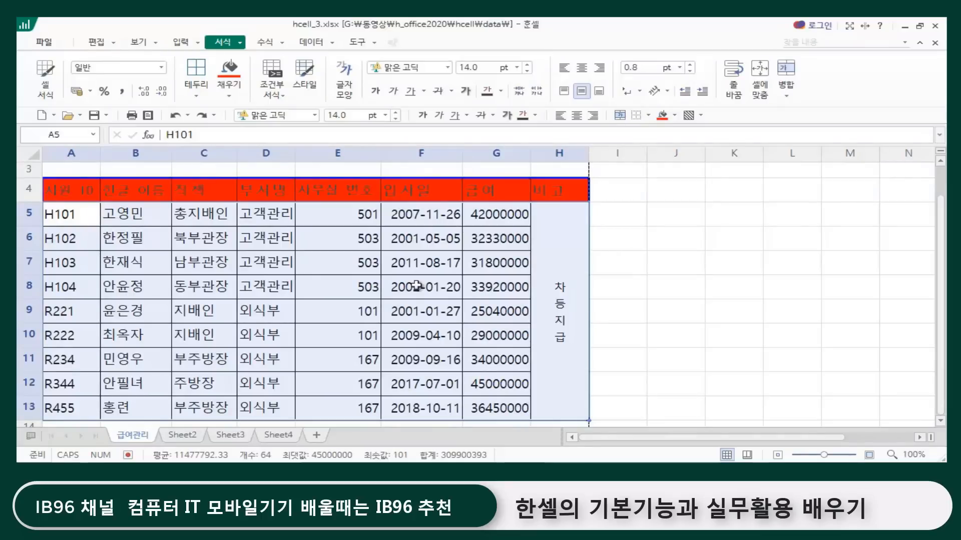
pyautogui.hotkey('ctrl', '1')
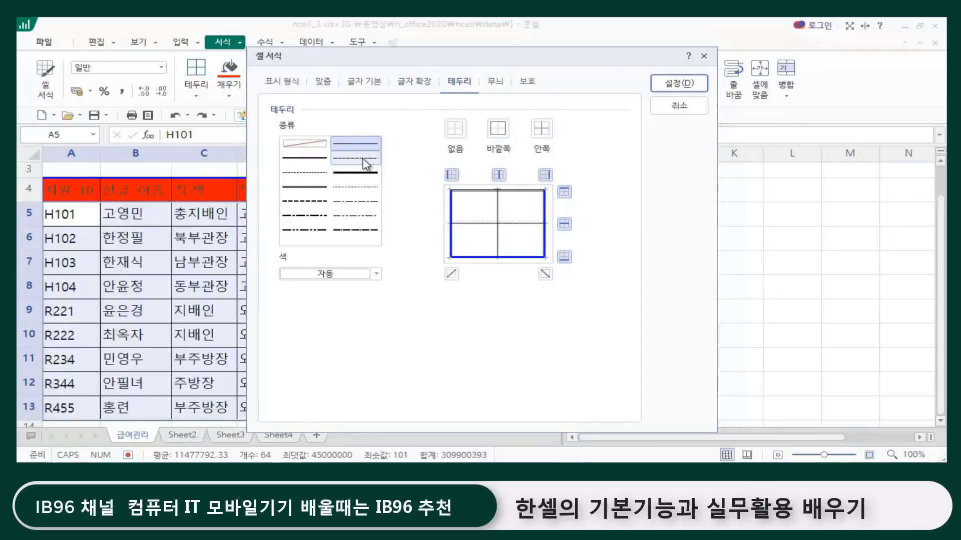
pyautogui.click(304, 175)
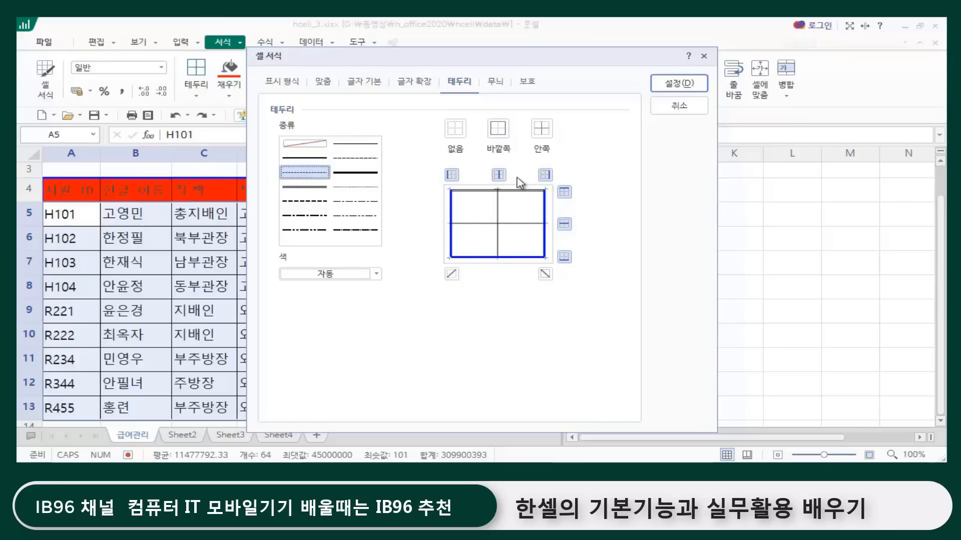
pyautogui.click(542, 131)
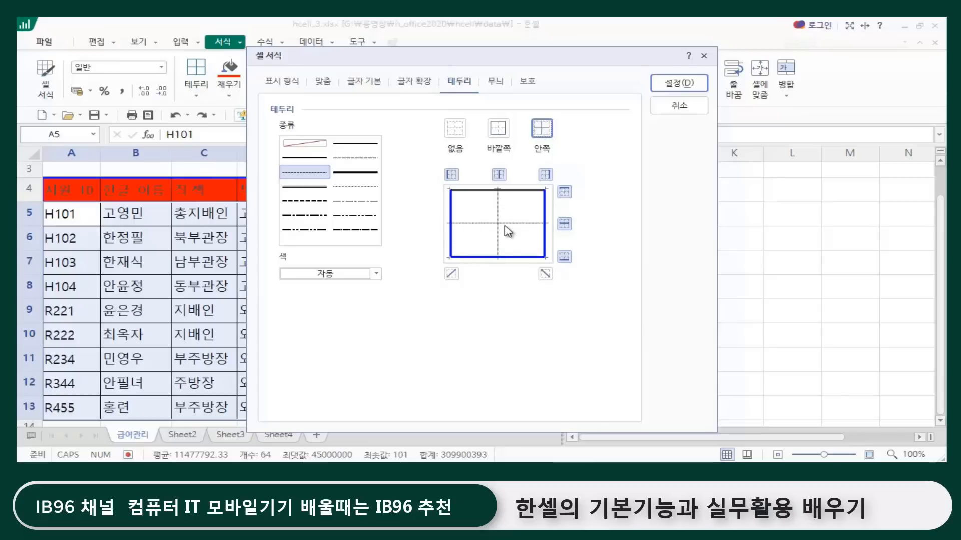
pyautogui.click(676, 83)
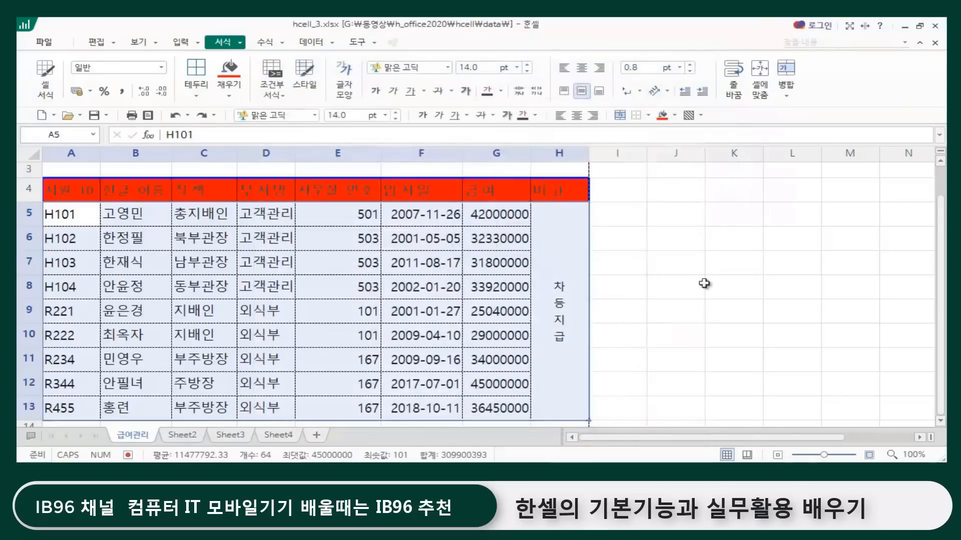
pyautogui.click(674, 278)
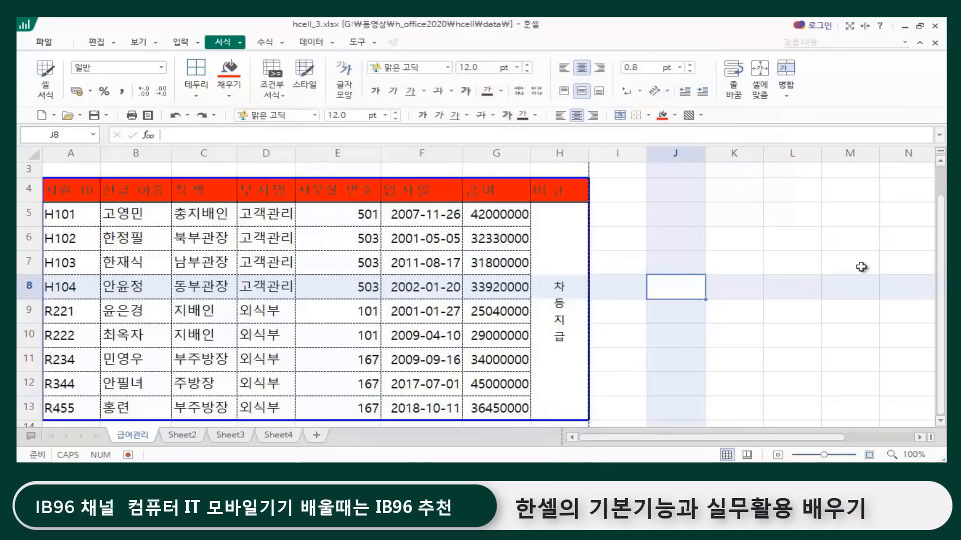
pyautogui.click(671, 320)
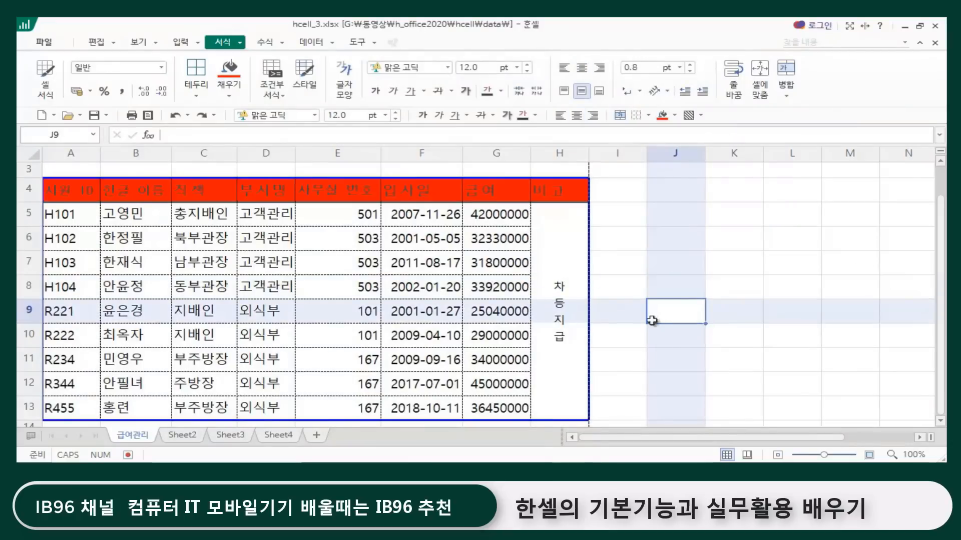
# Step: Delete the text 차등지급 from the merged remarks cell beneath the 비고 header
pyautogui.click(555, 284)
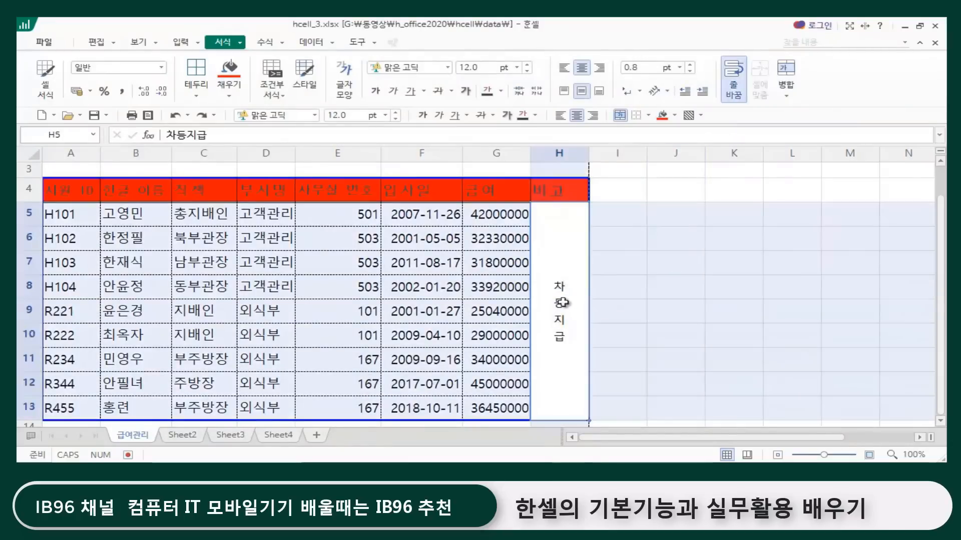
pyautogui.doubleClick(559, 341)
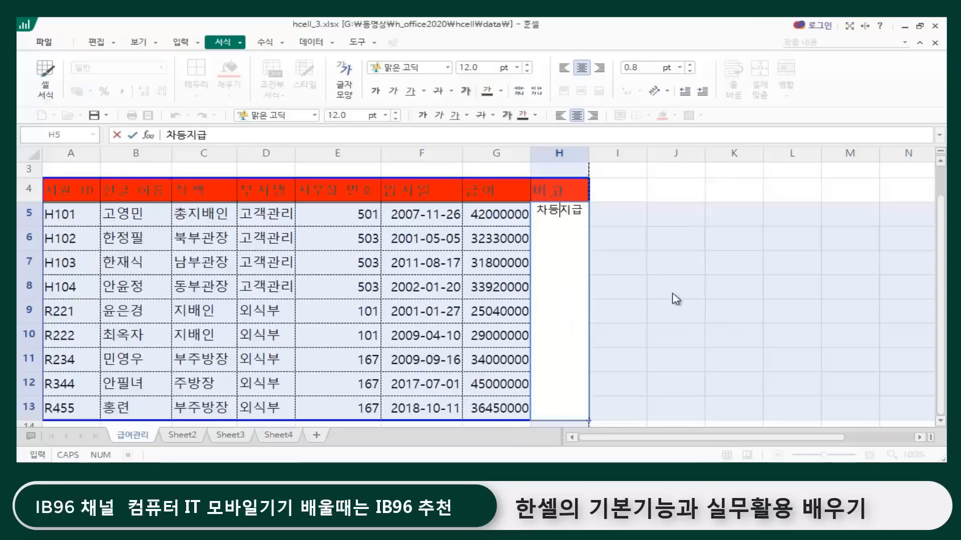
pyautogui.press('BackSpace')
pyautogui.press('BackSpace')
pyautogui.press('BackSpace')
pyautogui.press('BackSpace')
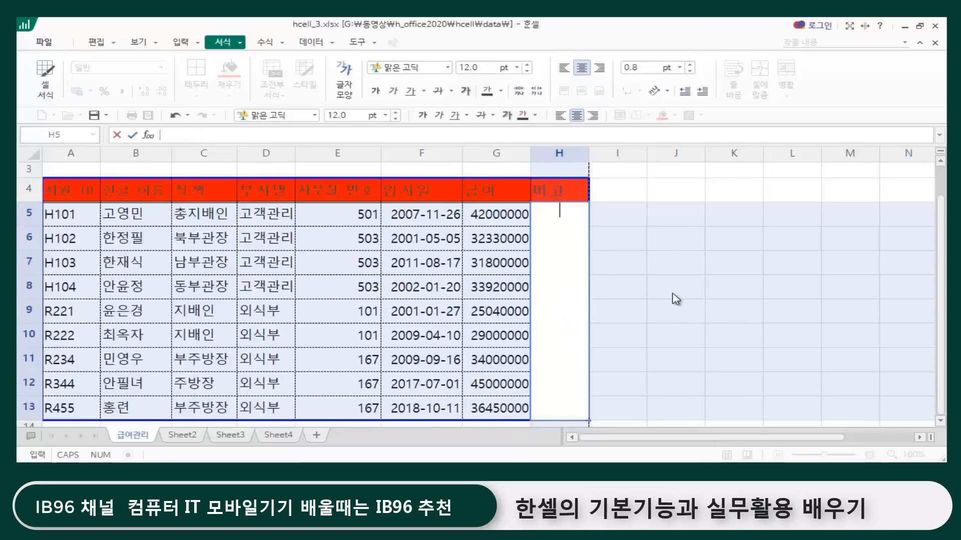
pyautogui.click(697, 333)
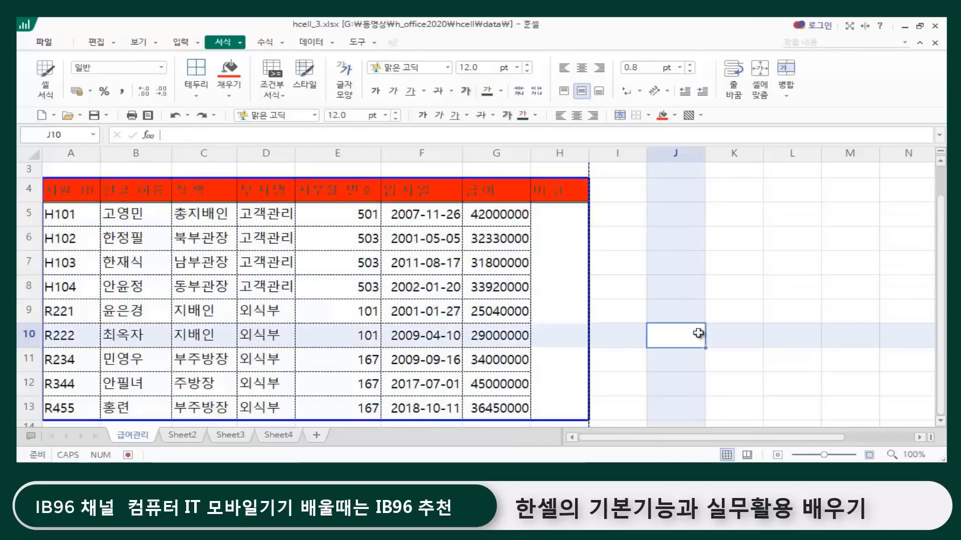
# Step: Unmerge the emptied remarks cell H5:H13 back into individual cells
pyautogui.hotkey('ctrl', 'a')
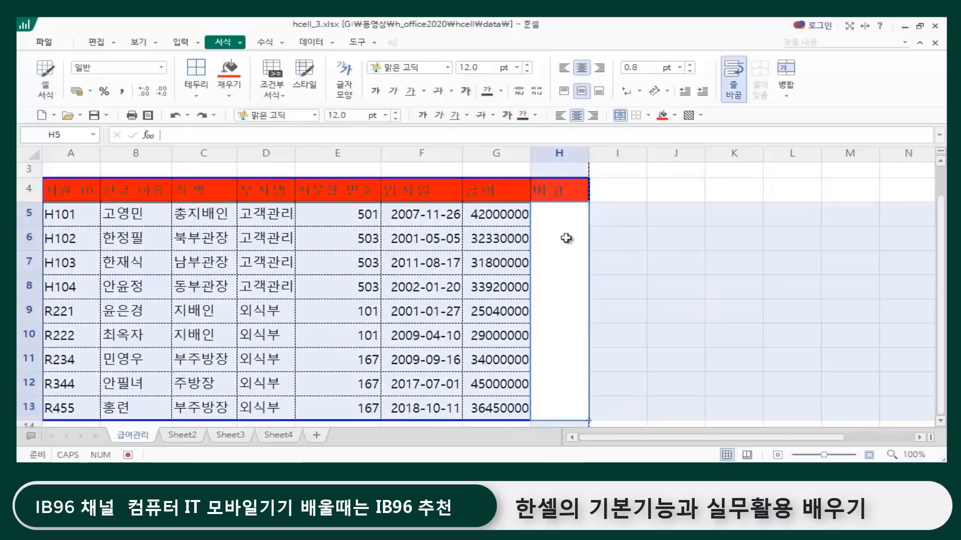
pyautogui.click(745, 285)
pyautogui.click(563, 324)
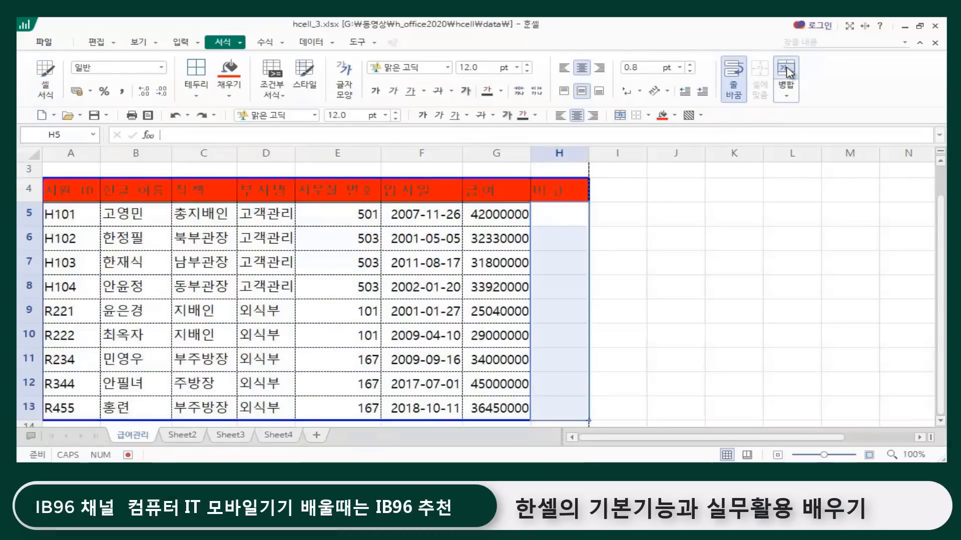
pyautogui.click(574, 395)
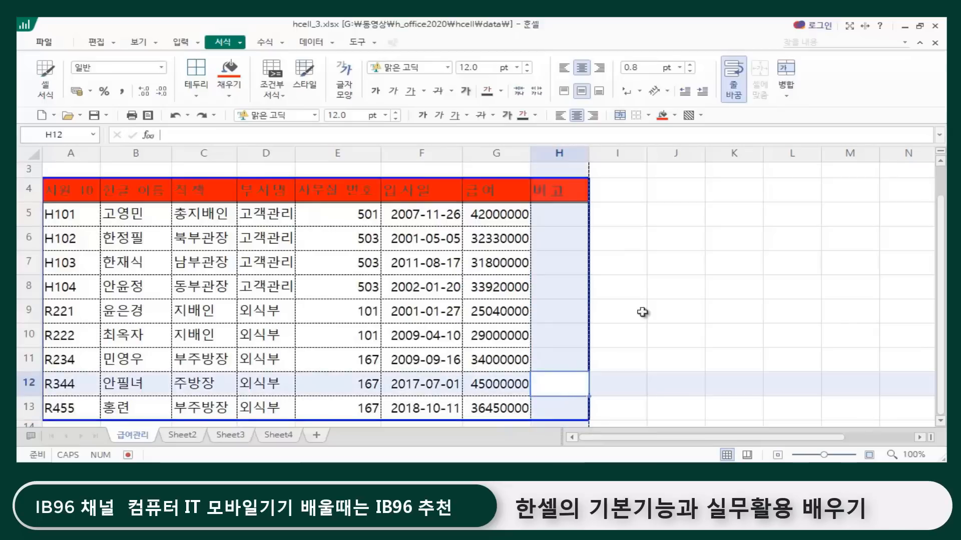
pyautogui.click(655, 311)
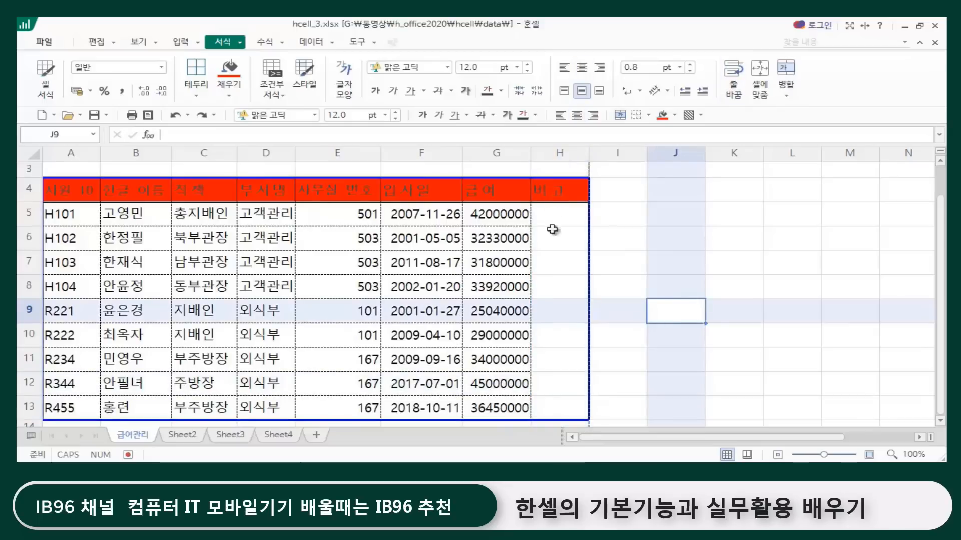
# Step: Merge cells H11:H13 in the 비고 column into one cell
pyautogui.click(555, 361)
pyautogui.moveTo(554, 361); pyautogui.dragTo(550, 406)
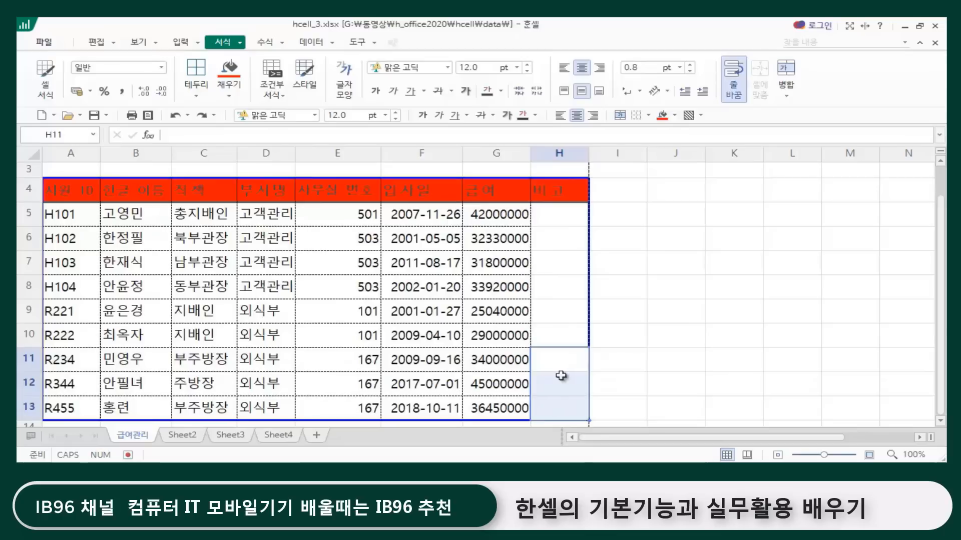
pyautogui.click(786, 78)
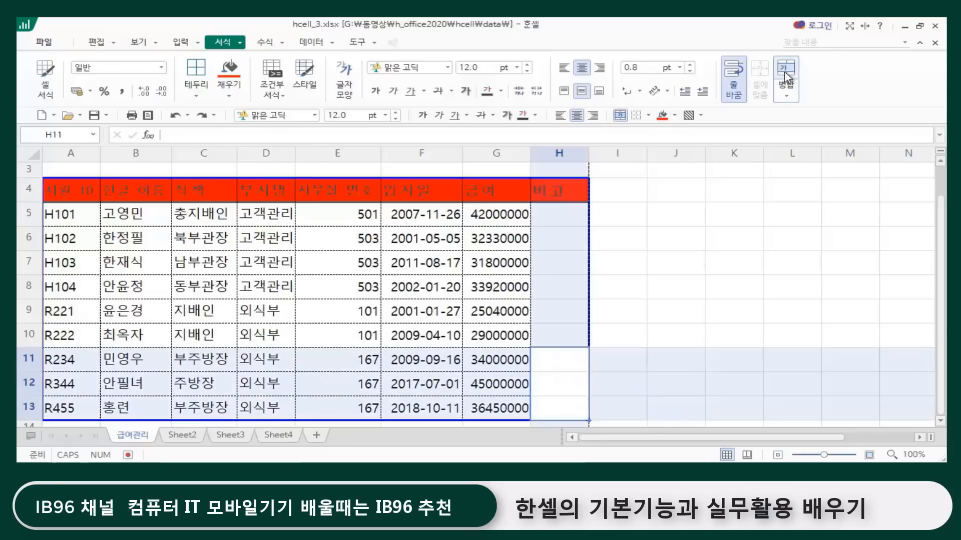
pyautogui.click(703, 230)
# Step: Merge cells H5:H10 in the 비고 column and check both merged blocks by selecting them
pyautogui.moveTo(557, 214); pyautogui.dragTo(555, 330)
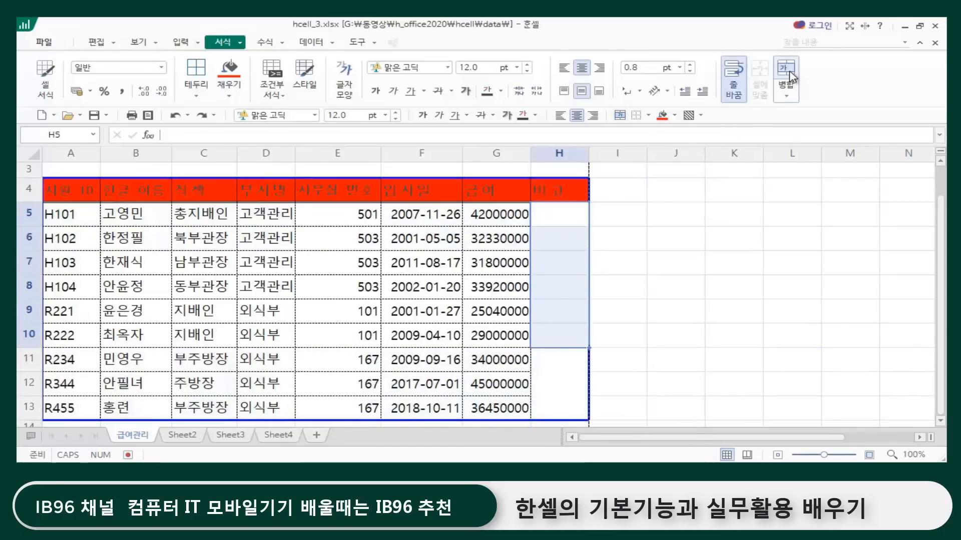
pyautogui.click(785, 78)
pyautogui.click(688, 281)
pyautogui.click(559, 320)
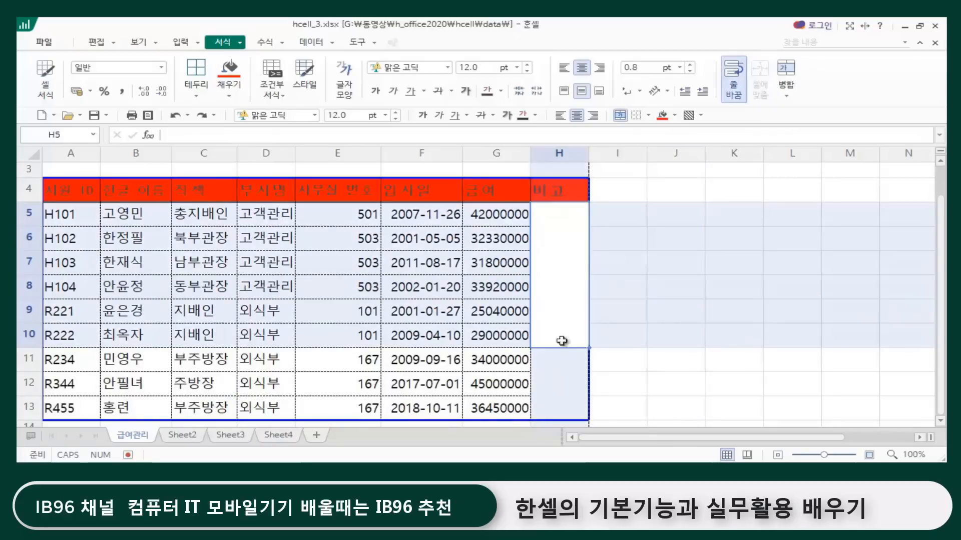
pyautogui.click(555, 386)
pyautogui.click(569, 272)
pyautogui.click(571, 391)
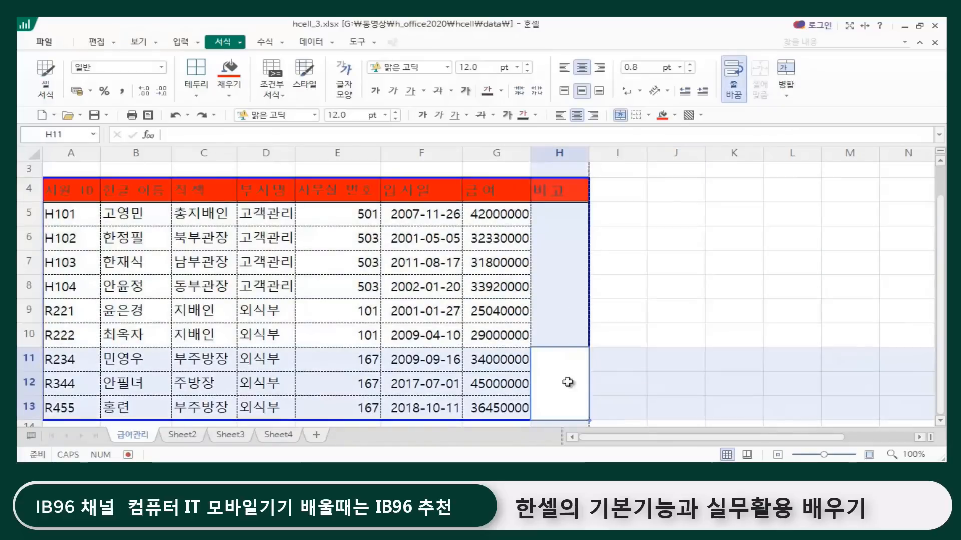
# Step: Give the merged cell H5:H10 a fine dotted bottom border in the cell format settings
pyautogui.click(576, 268)
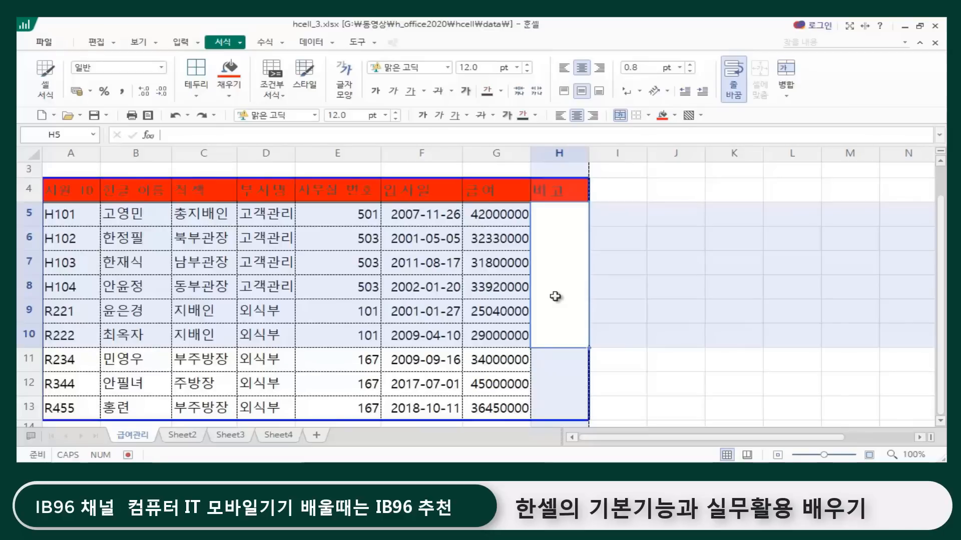
pyautogui.hotkey('ctrl', '1')
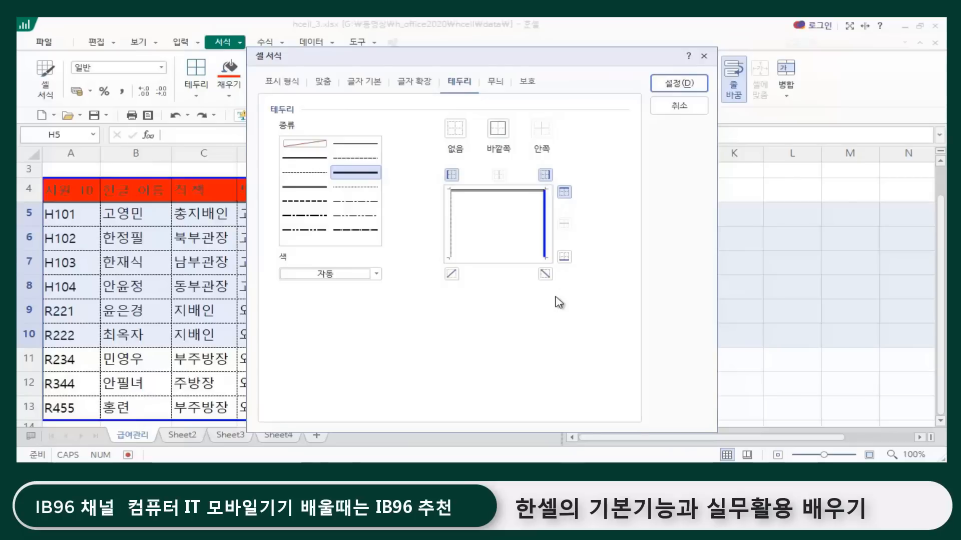
pyautogui.moveTo(431, 58); pyautogui.dragTo(767, 122)
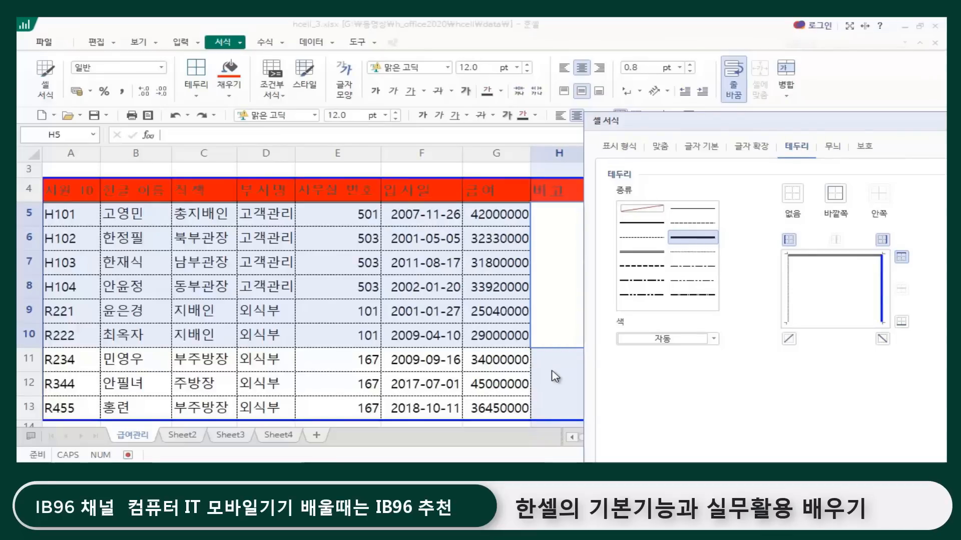
pyautogui.click(643, 240)
pyautogui.click(898, 322)
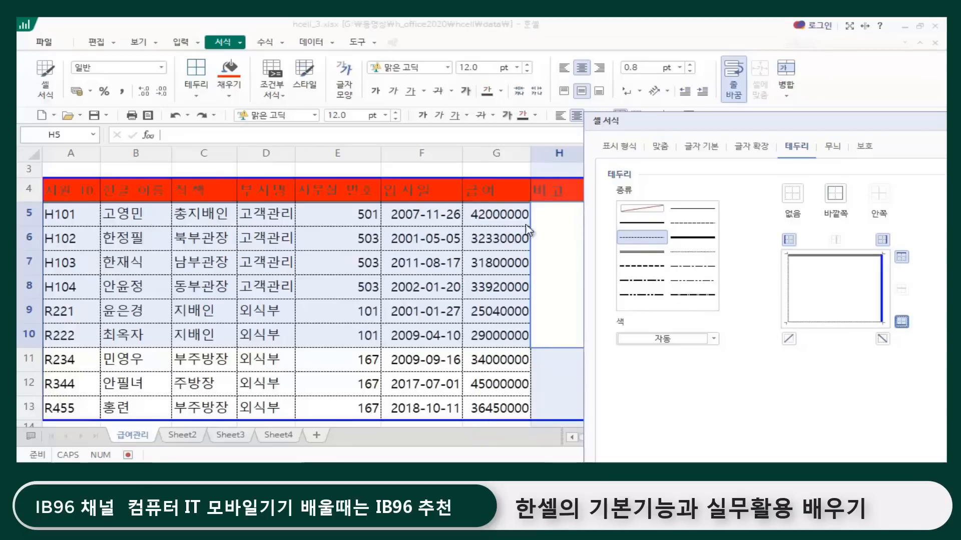
# Step: Add thin solid diagonal lines in both directions to the merged cell H5:H10 and confirm the cell format
pyautogui.click(693, 211)
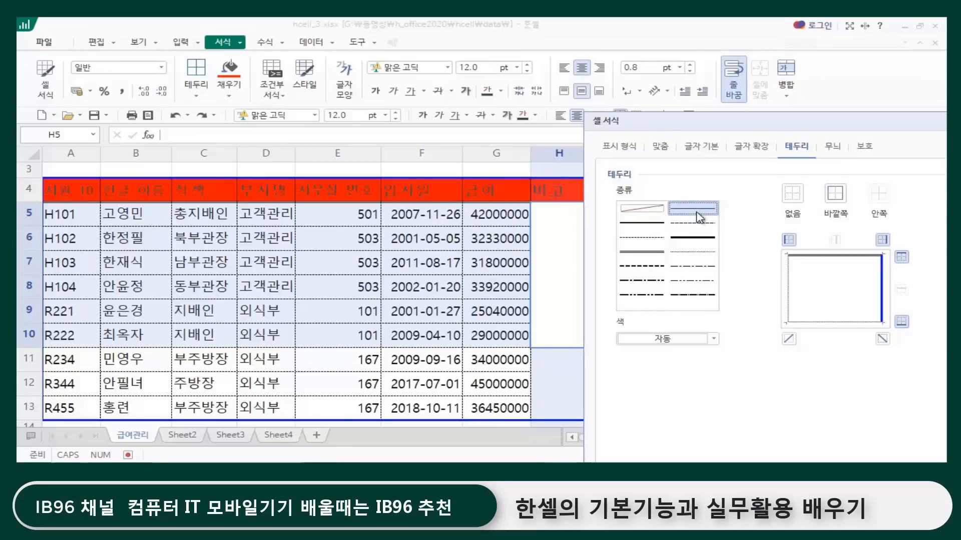
pyautogui.click(789, 340)
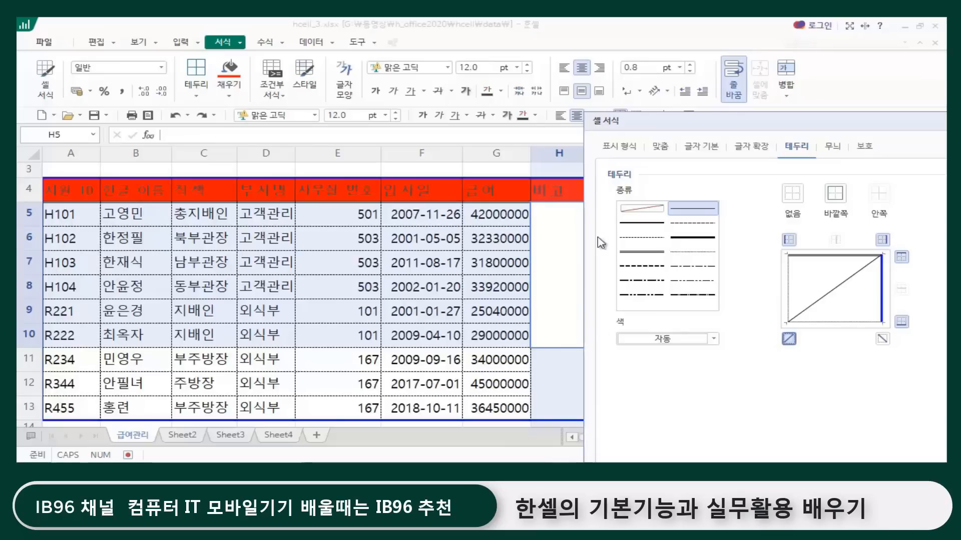
pyautogui.click(882, 339)
pyautogui.moveTo(772, 124); pyautogui.dragTo(487, 120)
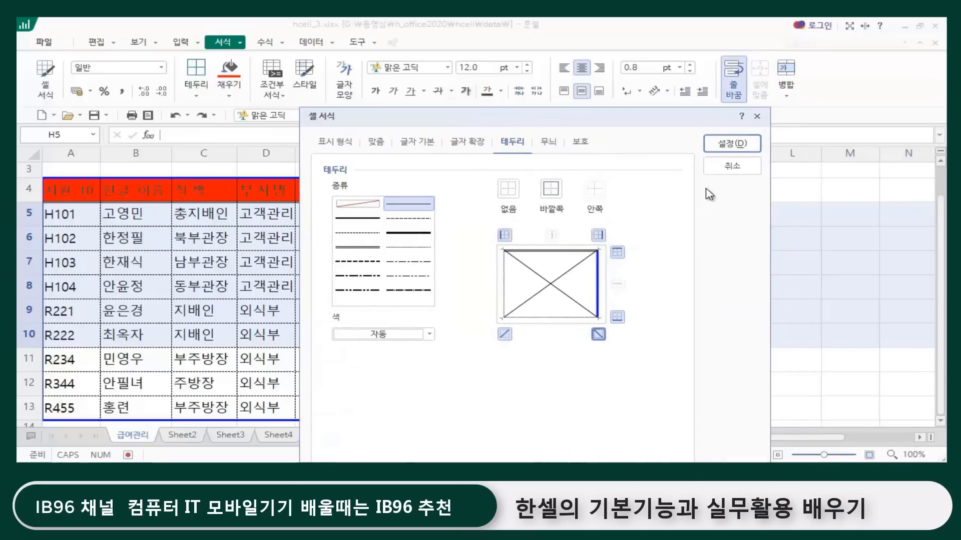
pyautogui.click(732, 143)
pyautogui.click(672, 388)
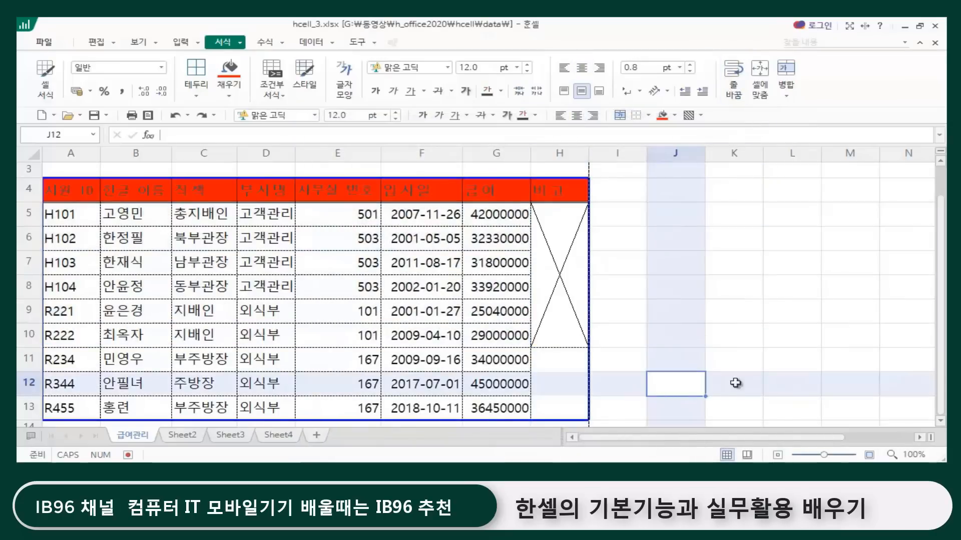
pyautogui.click(738, 343)
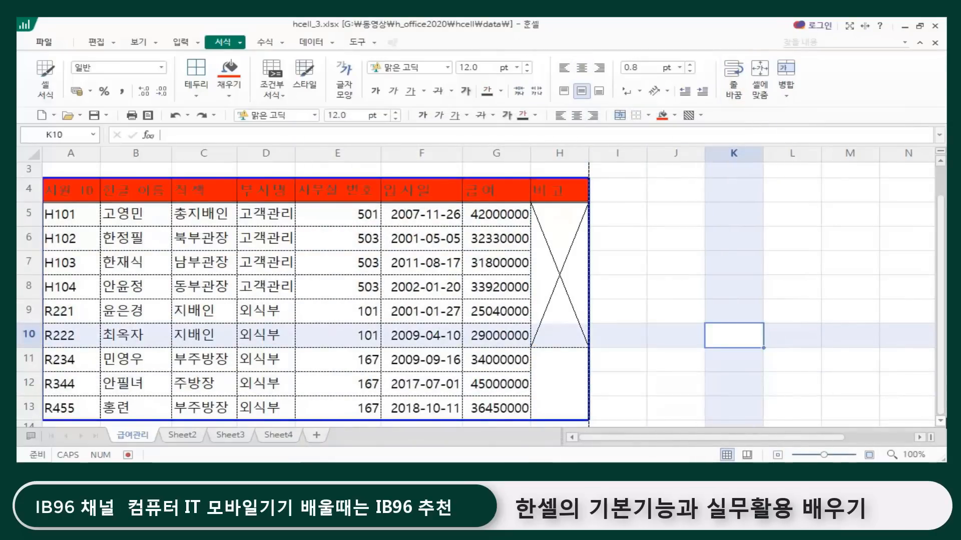
# Step: Enter "입사년차 비례" in the merged cell H11:H13 and reselect that cell
pyautogui.click(548, 379)
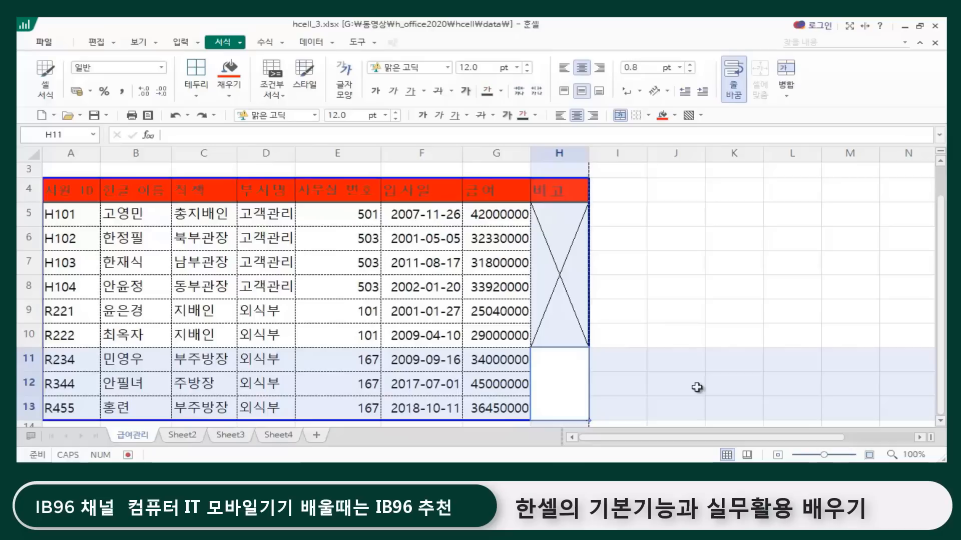
pyautogui.write('입사')
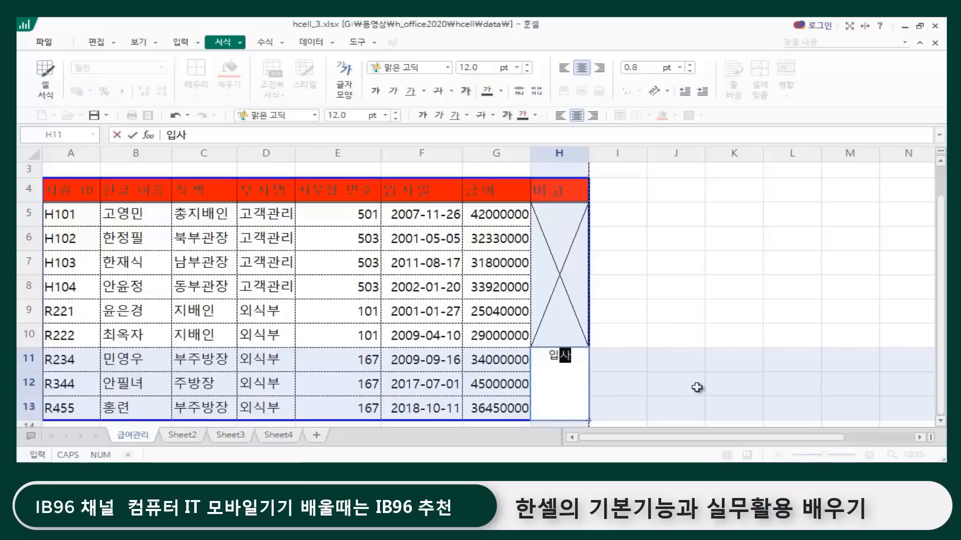
pyautogui.write('년차')
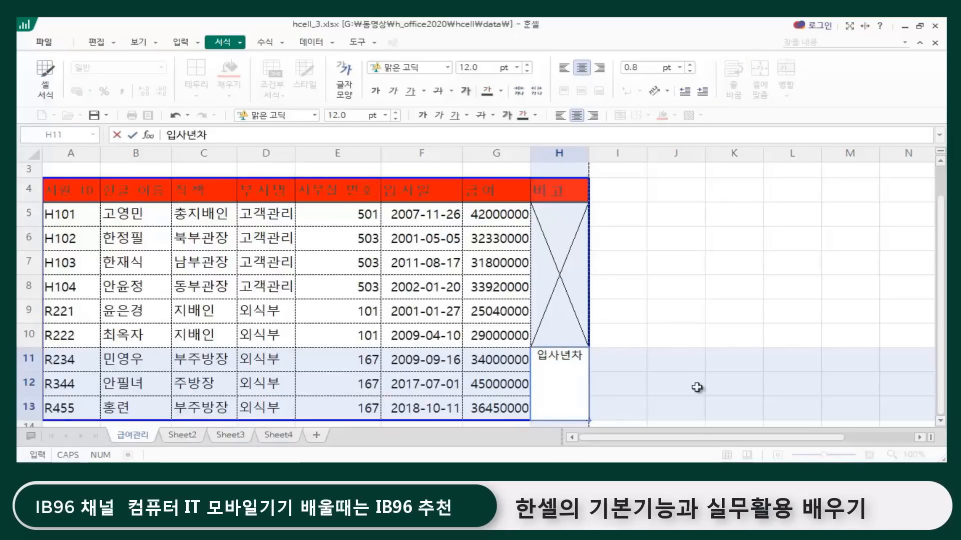
pyautogui.write(' 비례')
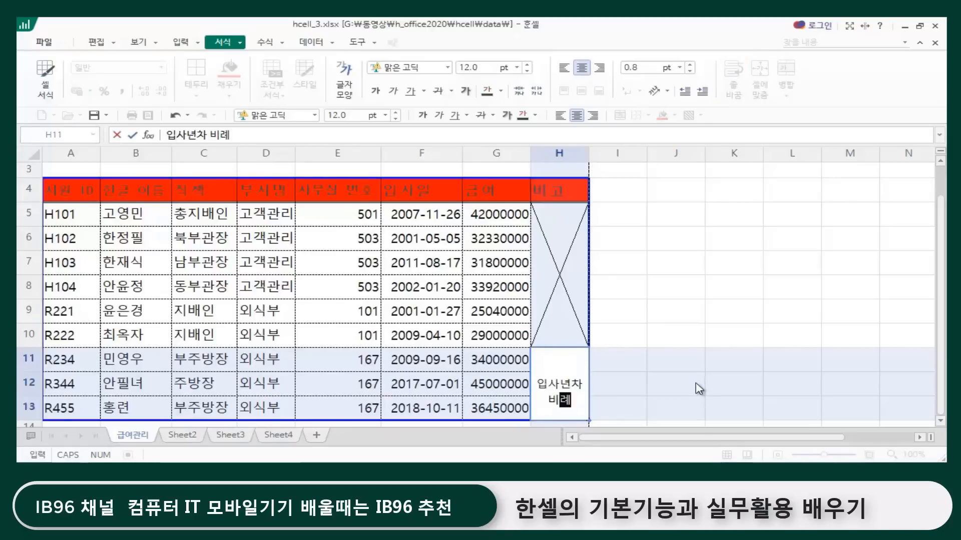
pyautogui.click(698, 384)
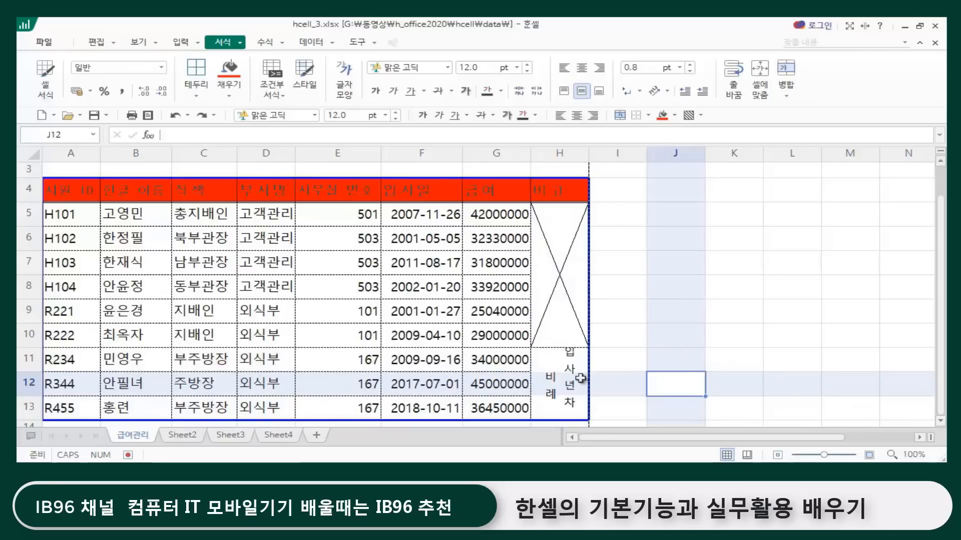
pyautogui.click(560, 382)
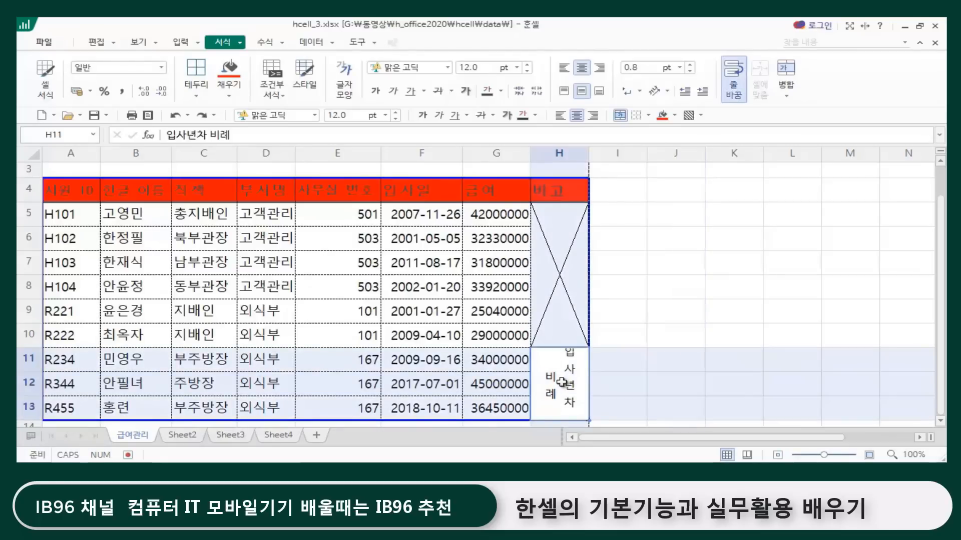
# Step: Turn off vertical writing for the merged cell H11:H13 in the cell format alignment settings and confirm
pyautogui.click(667, 92)
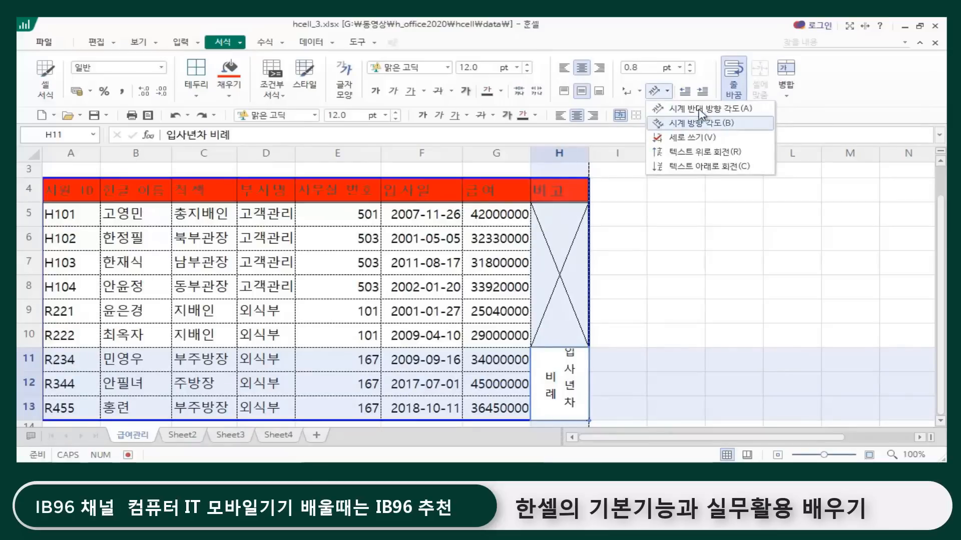
pyautogui.click(671, 92)
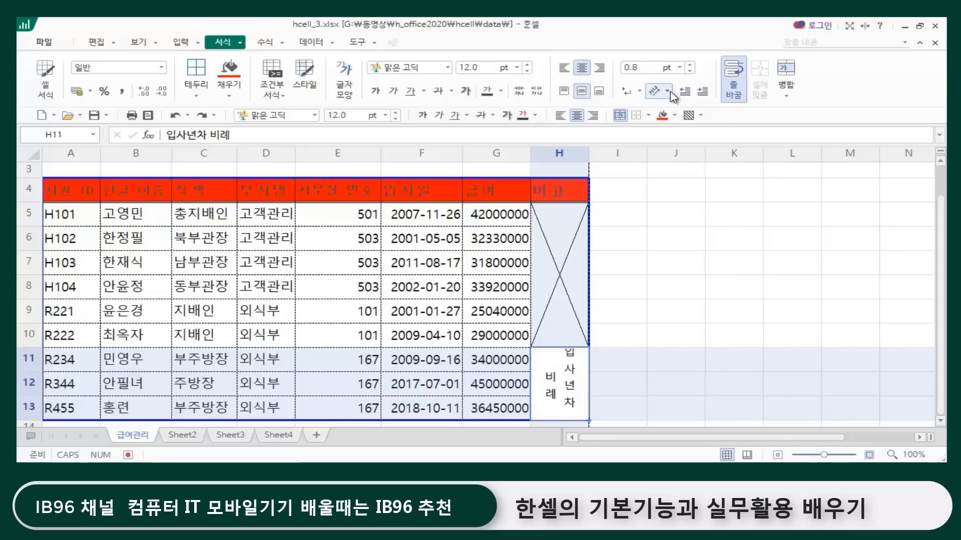
pyautogui.click(672, 92)
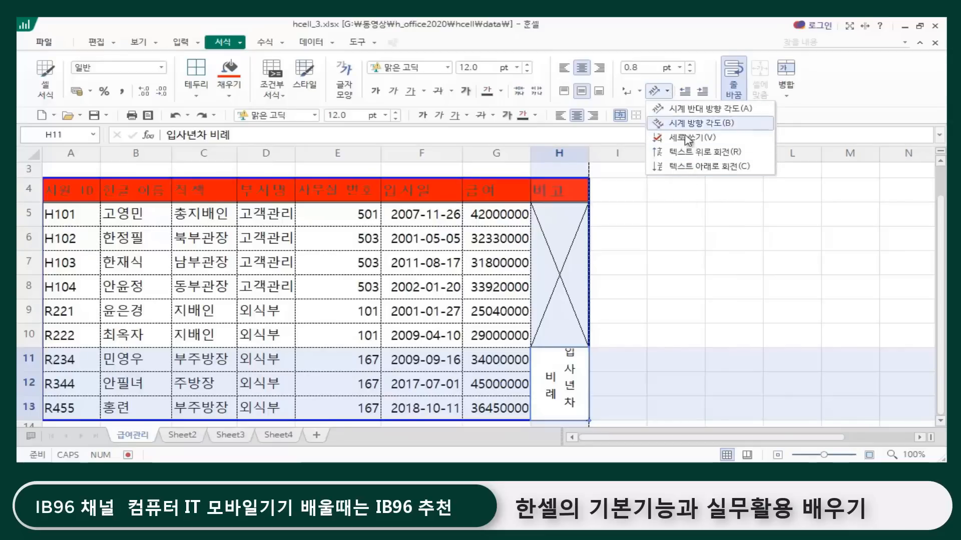
pyautogui.click(559, 379)
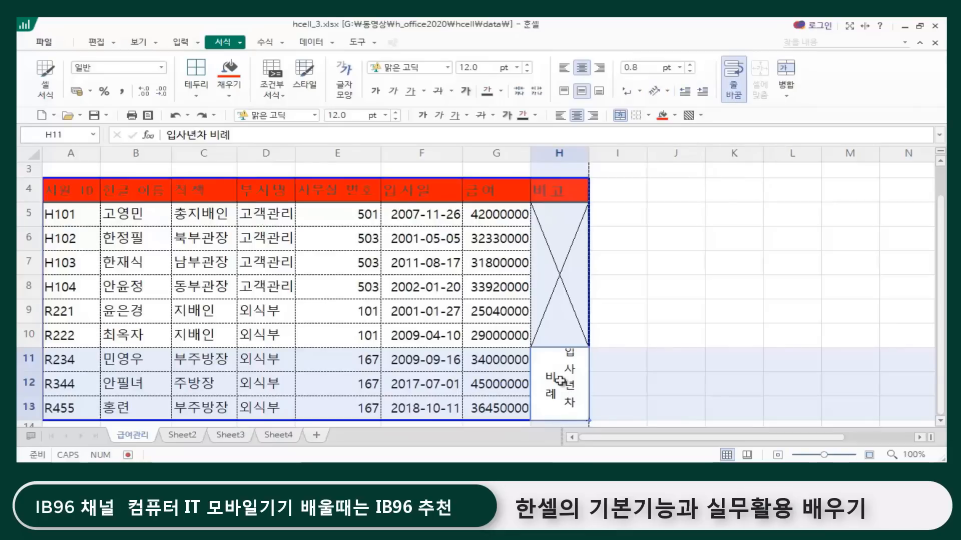
pyautogui.hotkey('ctrl', '1')
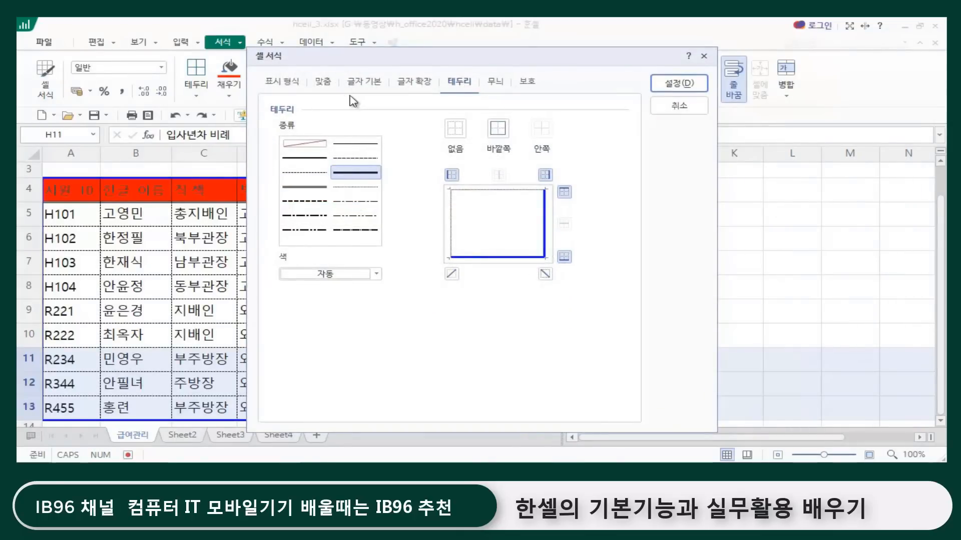
pyautogui.click(323, 81)
pyautogui.click(470, 354)
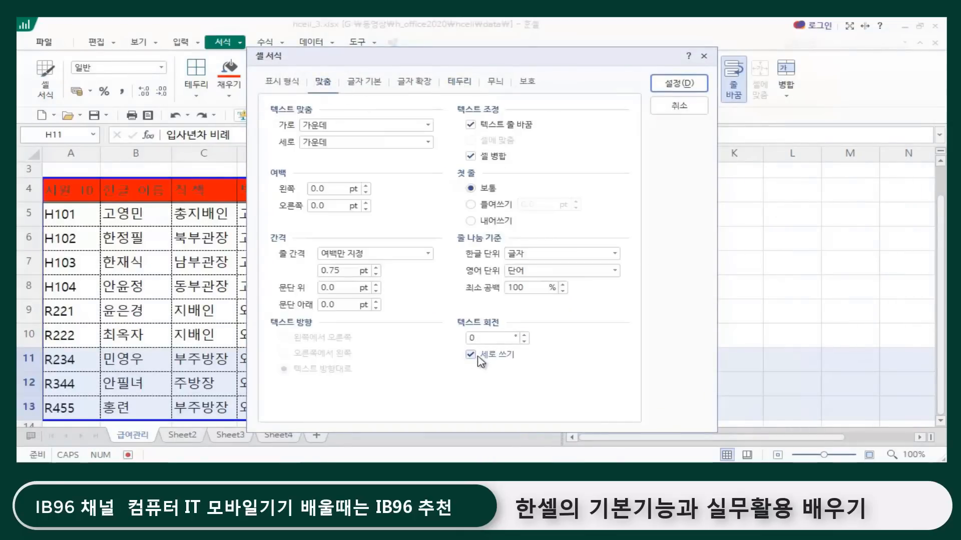
pyautogui.click(471, 355)
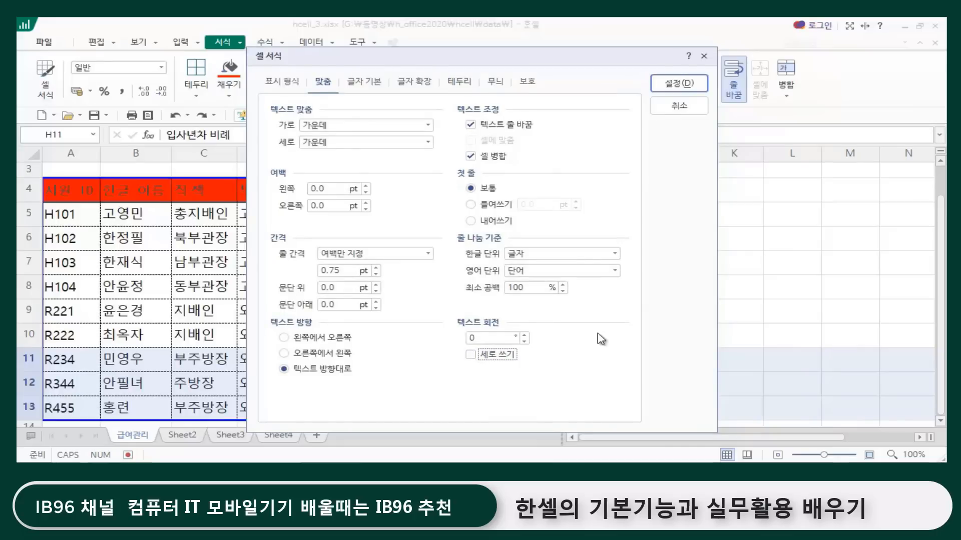
pyautogui.click(675, 84)
pyautogui.click(678, 371)
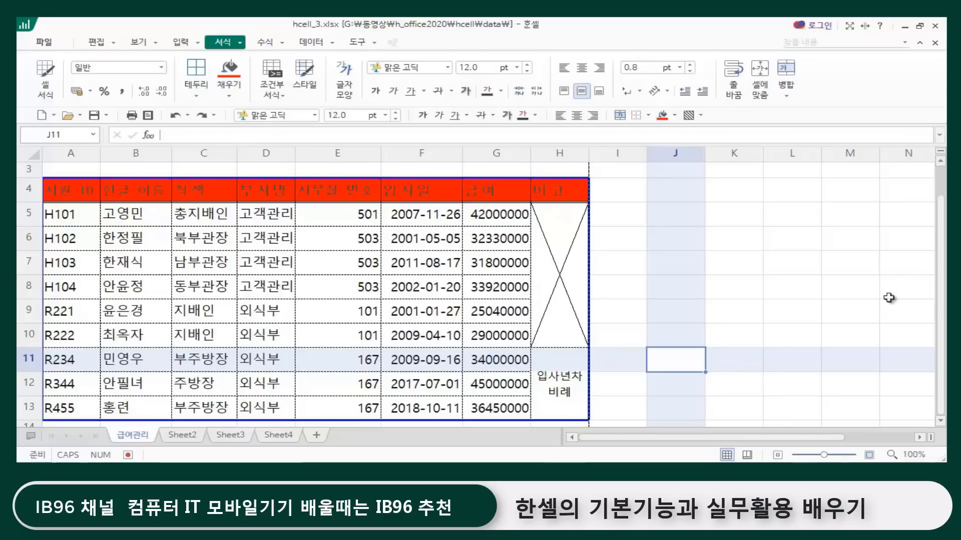
pyautogui.click(373, 187)
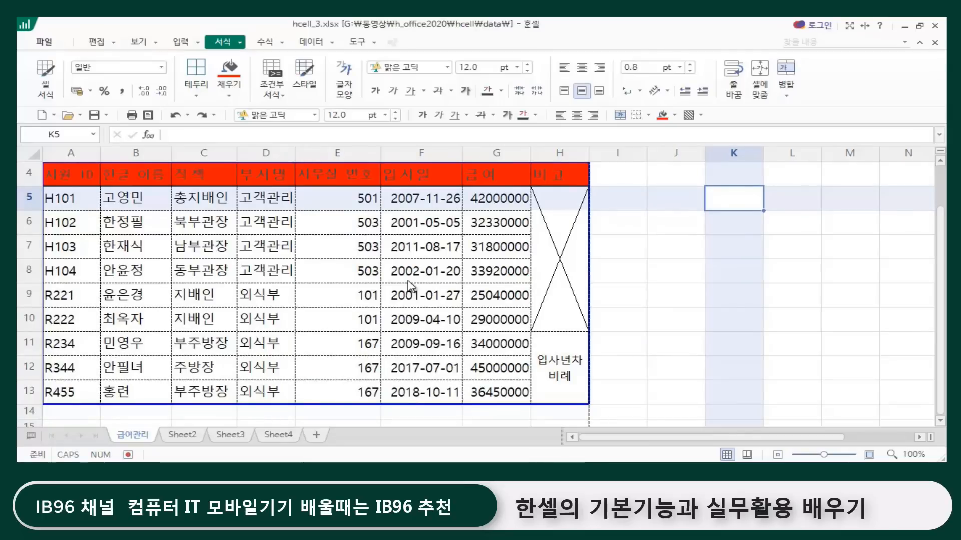
pyautogui.scroll(1, 178, 260)
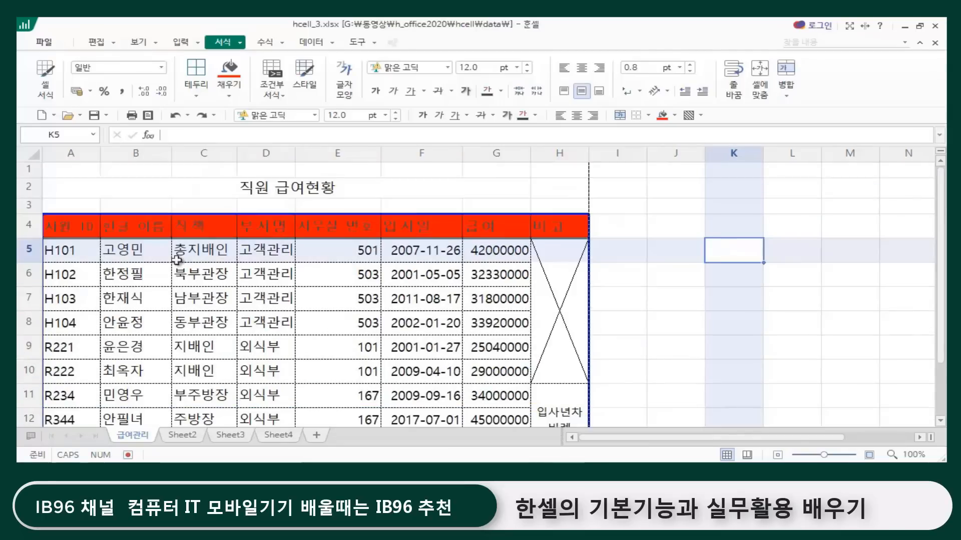
pyautogui.scroll(-1, 153, 246)
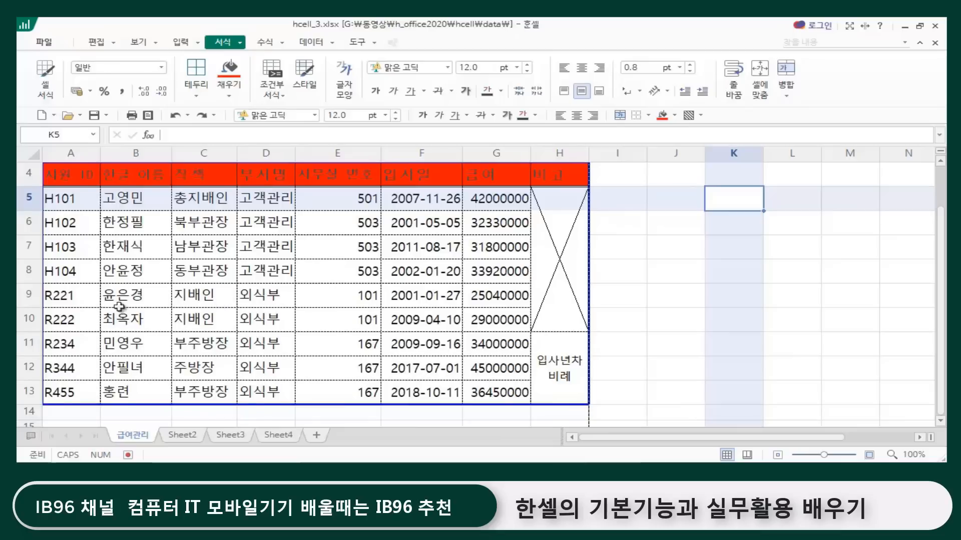
pyautogui.scroll(1, 120, 308)
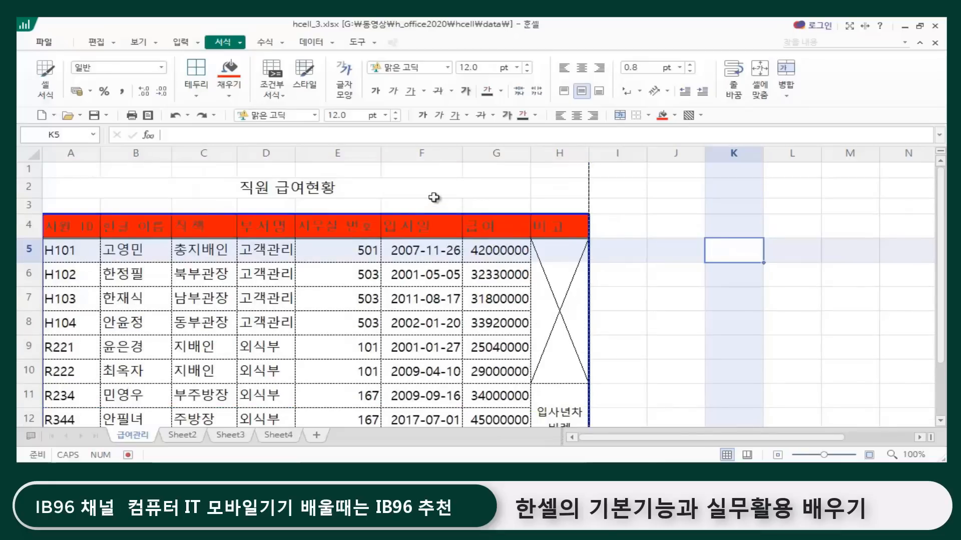
# Step: Add the prefix "매장내 -" before the office number 101 in cell E9
pyautogui.scroll(-1, 433, 197)
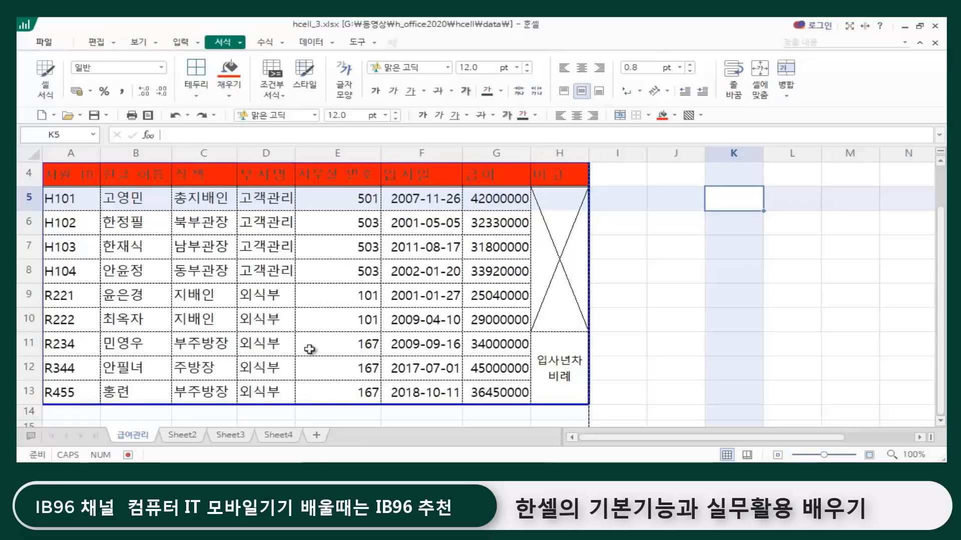
pyautogui.click(336, 298)
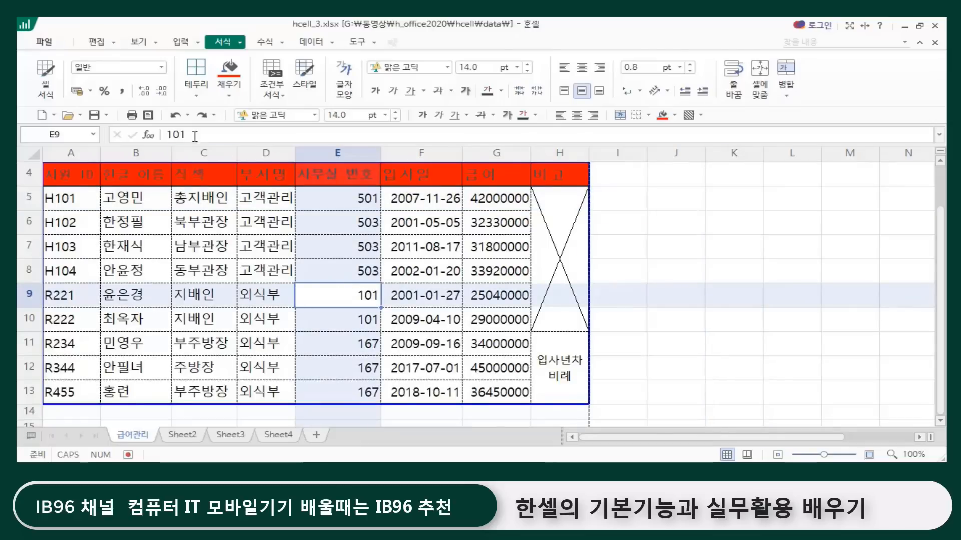
pyautogui.click(168, 136)
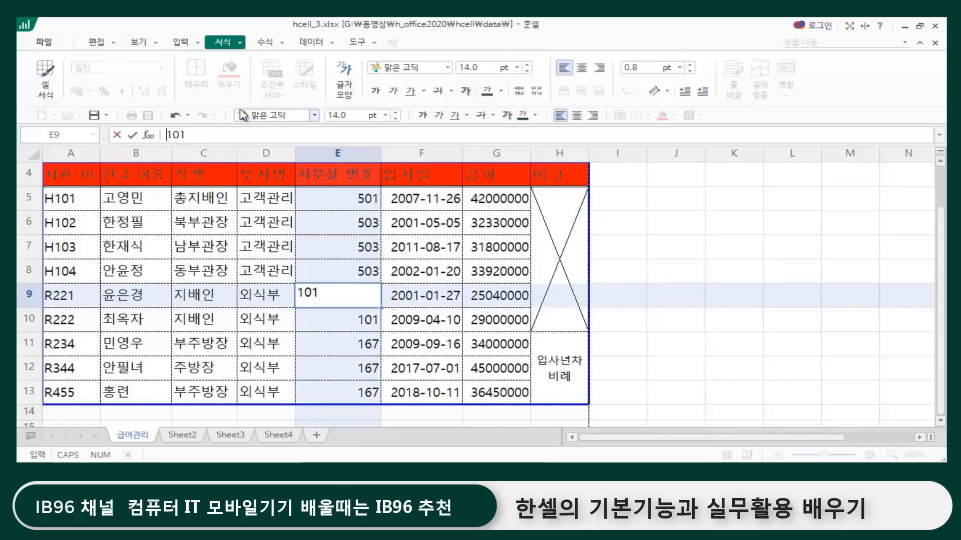
pyautogui.write('맷장내 -')
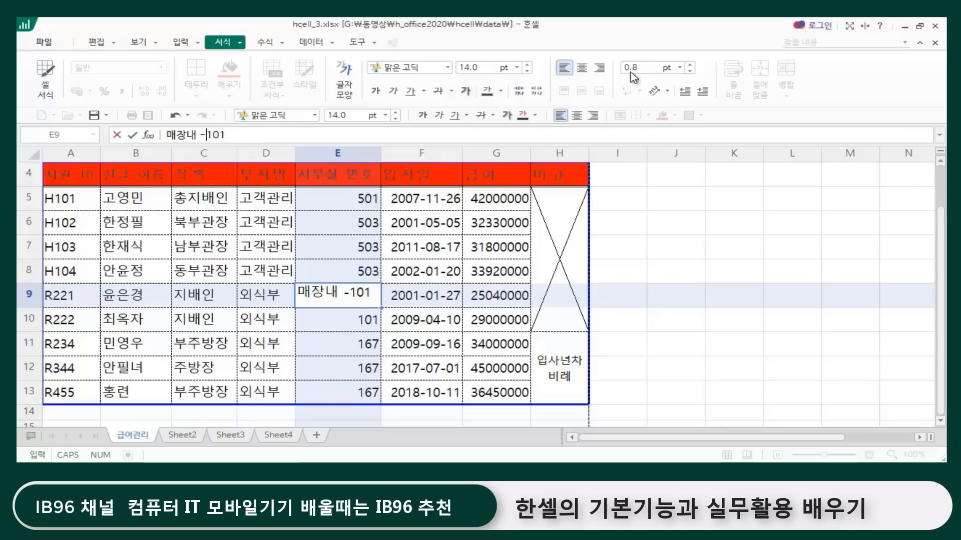
pyautogui.press('Return')
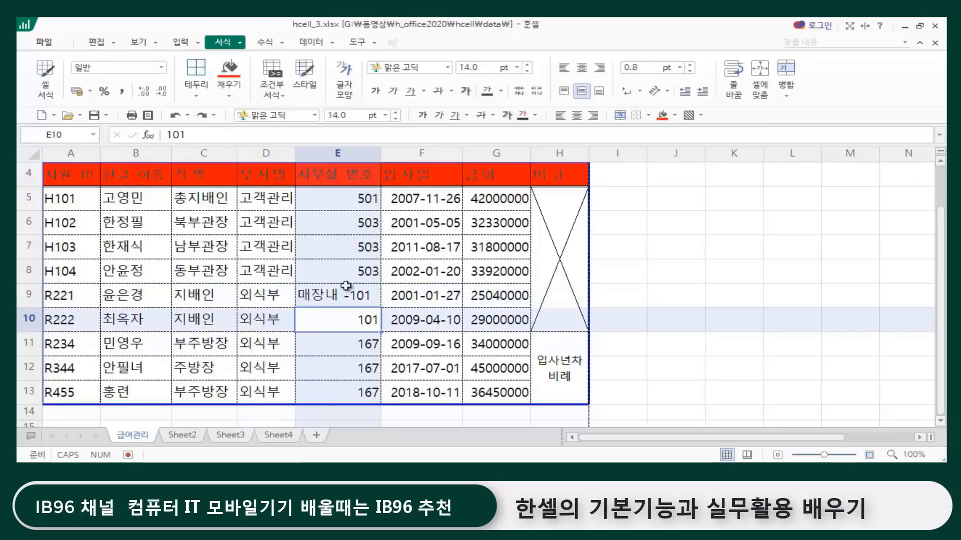
# Step: Remove the "매장내 -" prefix from cell E9 so that it contains only 101
pyautogui.click(345, 285)
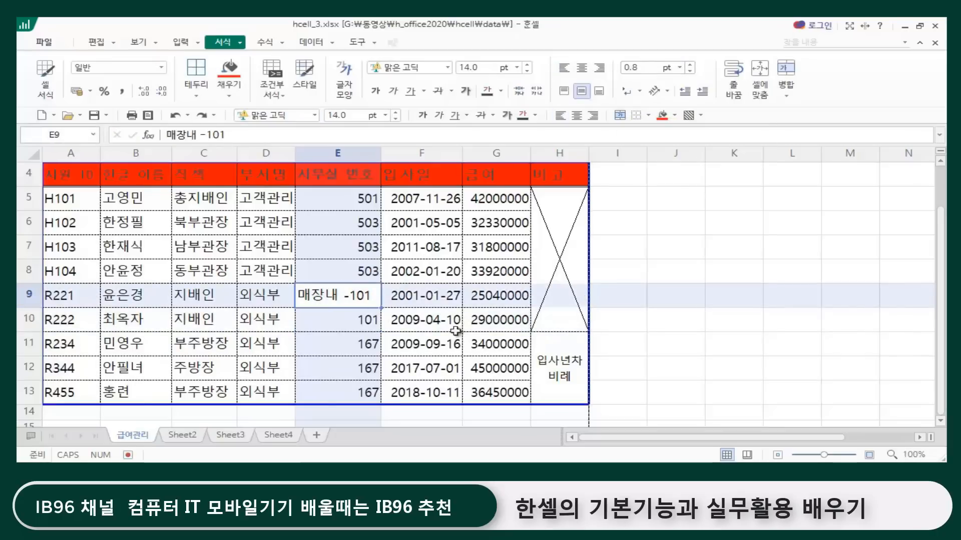
pyautogui.click(208, 135)
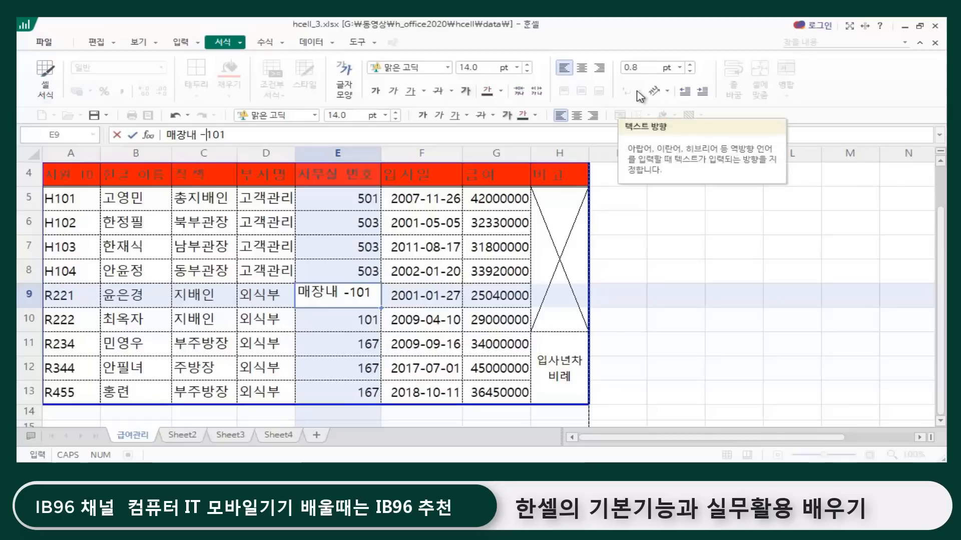
pyautogui.press('BackSpace')
pyautogui.press('BackSpace')
pyautogui.press('BackSpace')
pyautogui.press('BackSpace')
pyautogui.press('BackSpace')
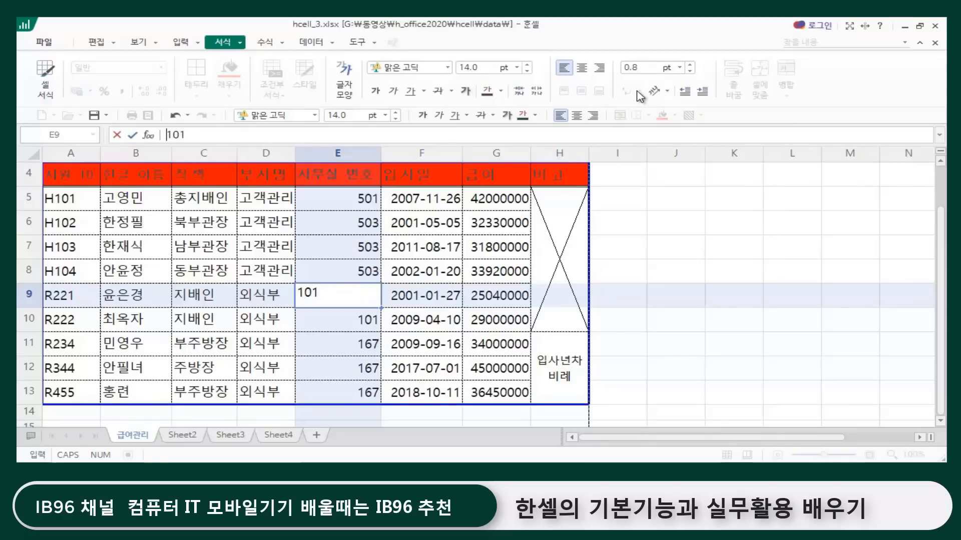
pyautogui.press('Return')
pyautogui.click(673, 292)
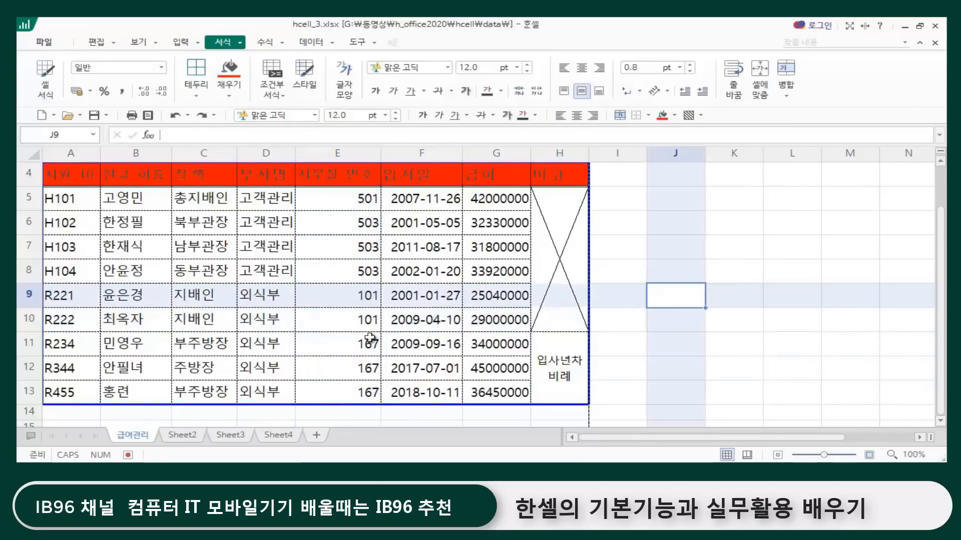
# Step: Insert a horizontal text box about 26.46 mm by 5.82 mm across J7:K7 containing "매장내 건물"
pyautogui.click(181, 44)
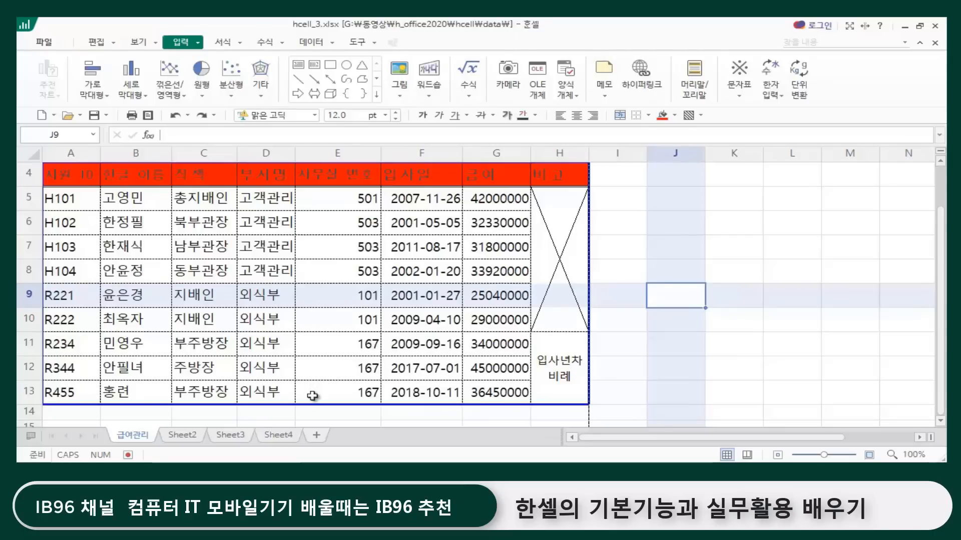
pyautogui.click(300, 68)
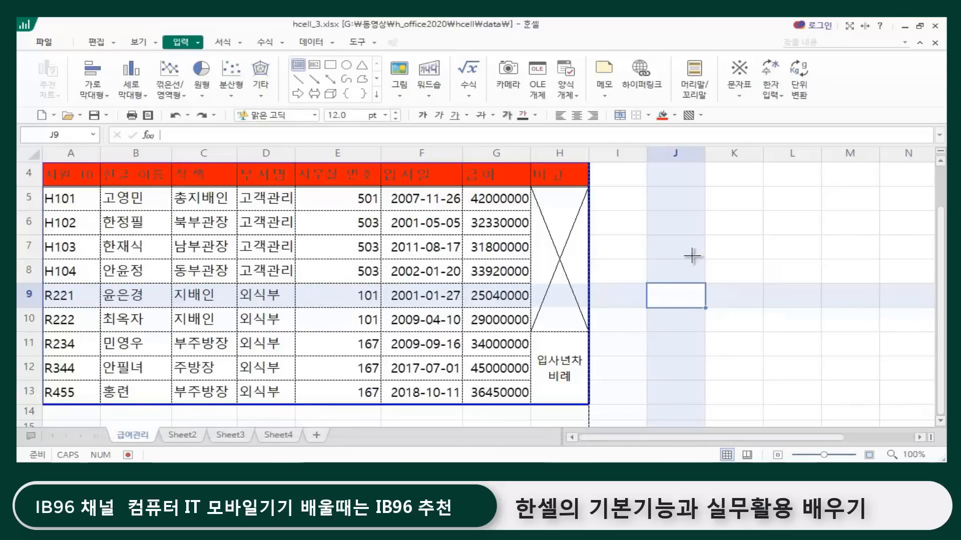
pyautogui.moveTo(672, 245); pyautogui.dragTo(745, 261)
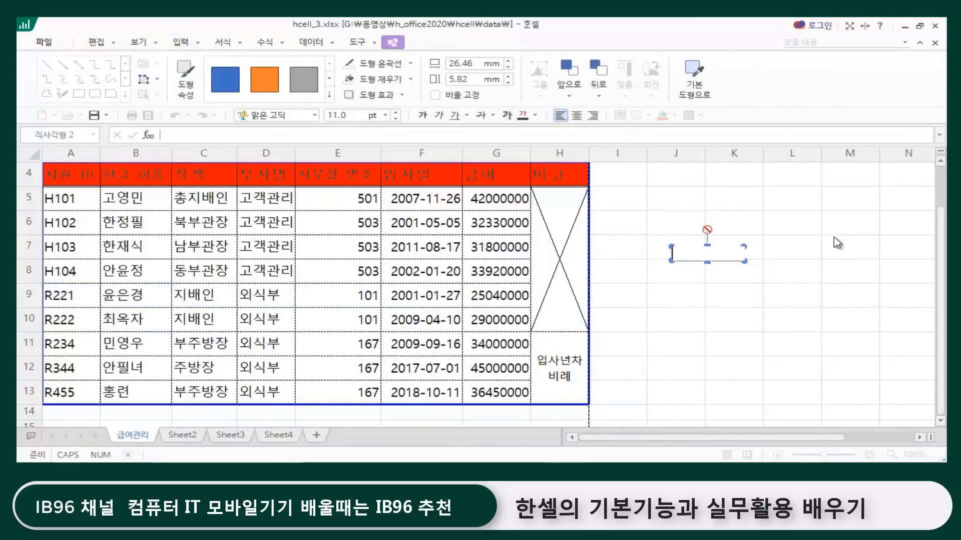
pyautogui.write('매장ㄴ')
pyautogui.write(' 건물')
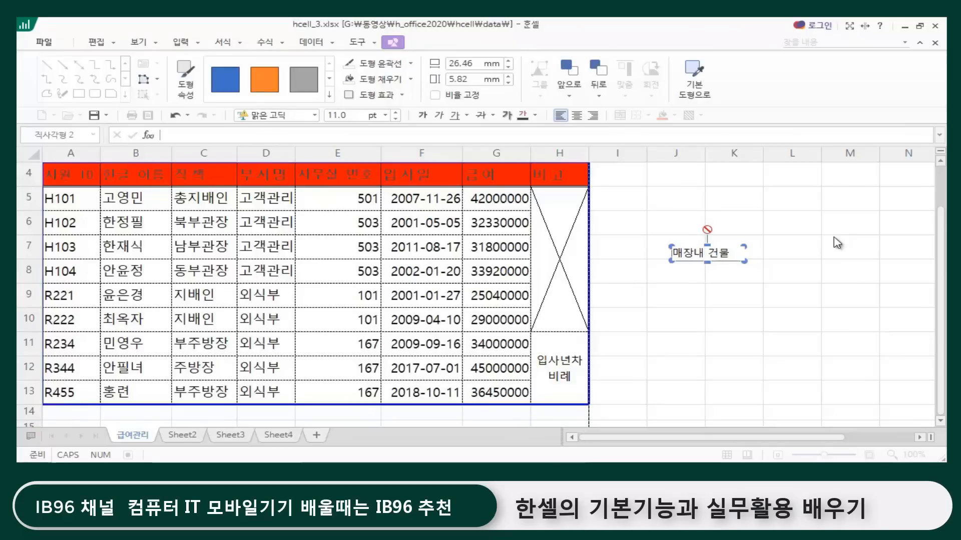
# Step: Set the text box font size to 10 pt and apply the gold gradient shape style from the third row
pyautogui.click(739, 263)
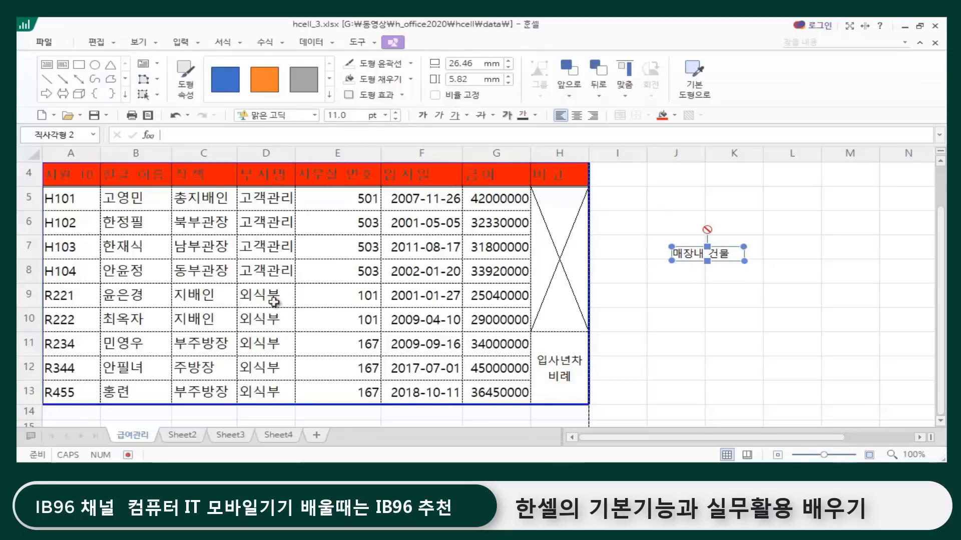
pyautogui.click(395, 119)
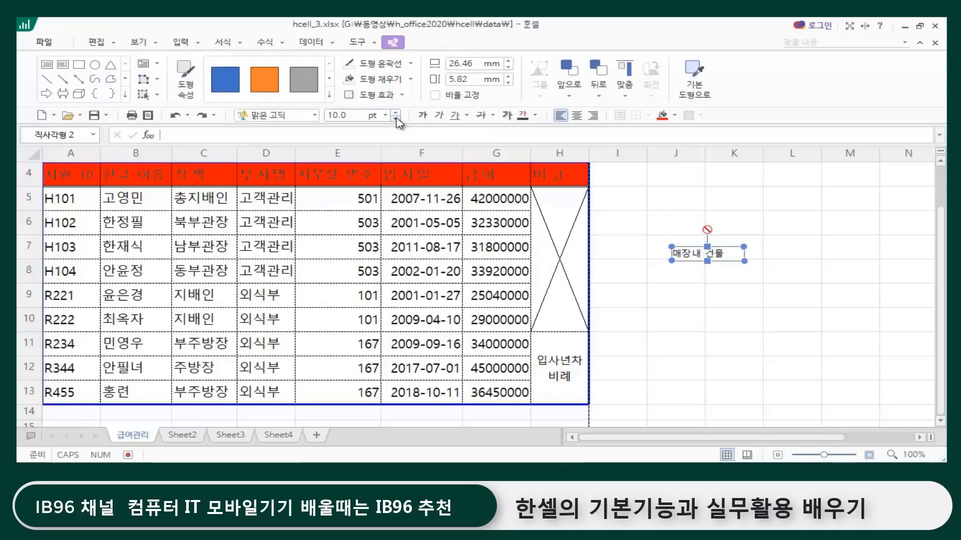
pyautogui.click(740, 252)
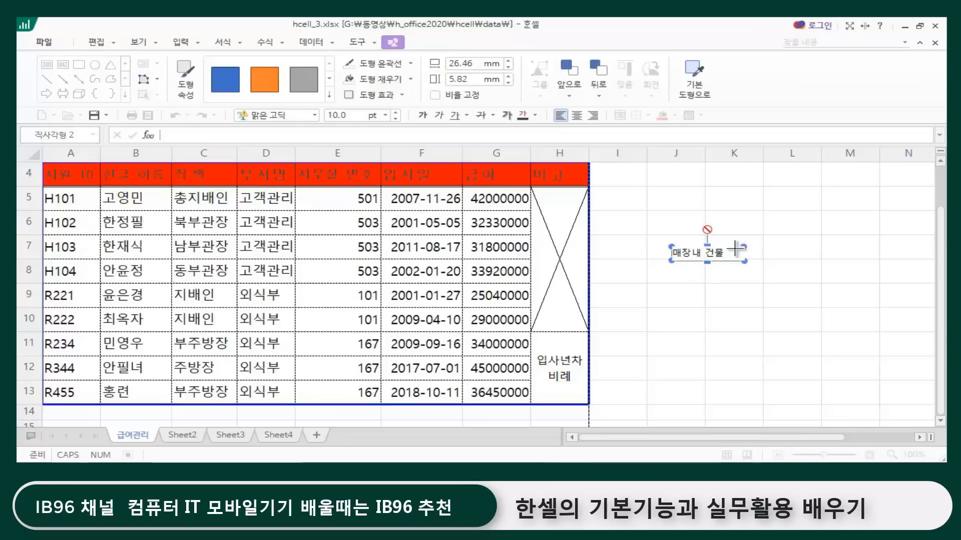
pyautogui.click(329, 94)
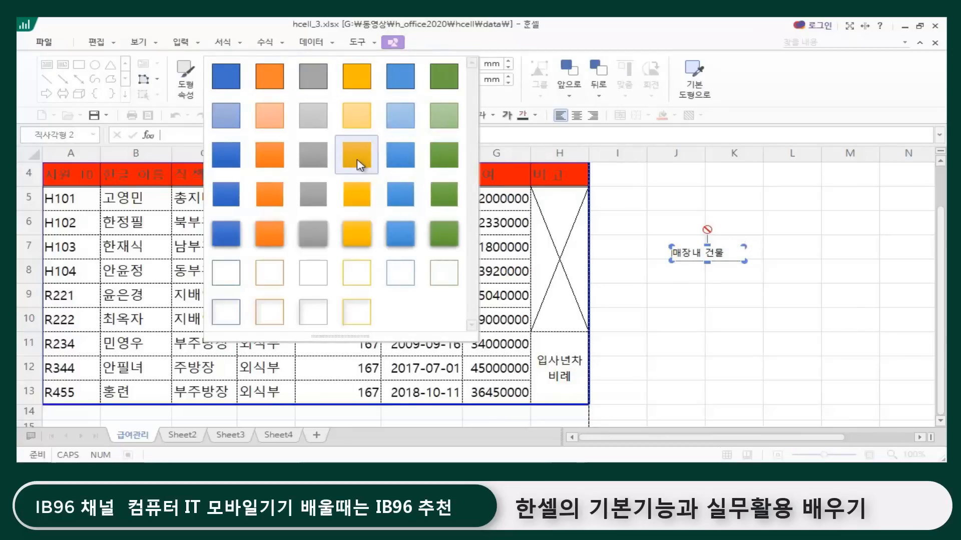
pyautogui.click(356, 151)
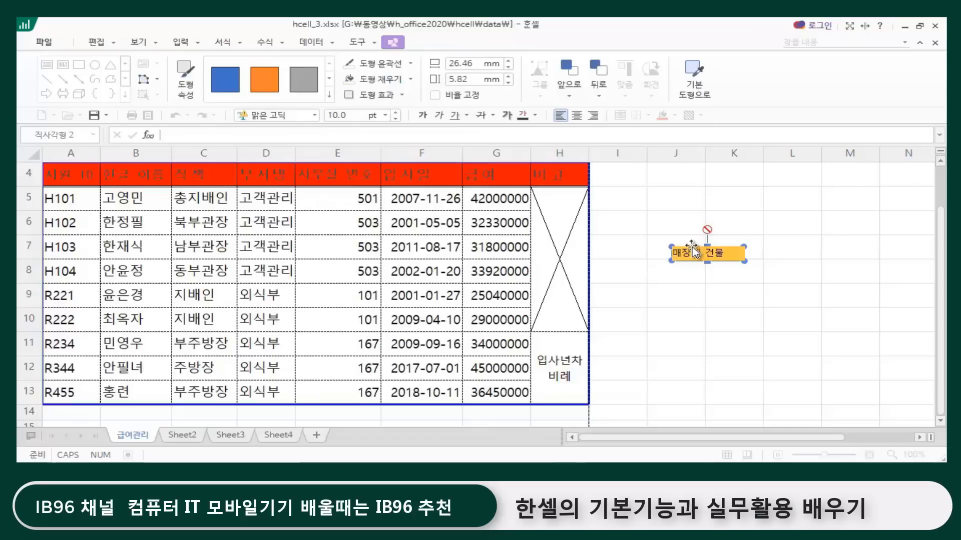
# Step: Position the gold text box inside cell E9 just before the number 101 and narrow it to 20.90 mm
pyautogui.moveTo(692, 250); pyautogui.dragTo(349, 297)
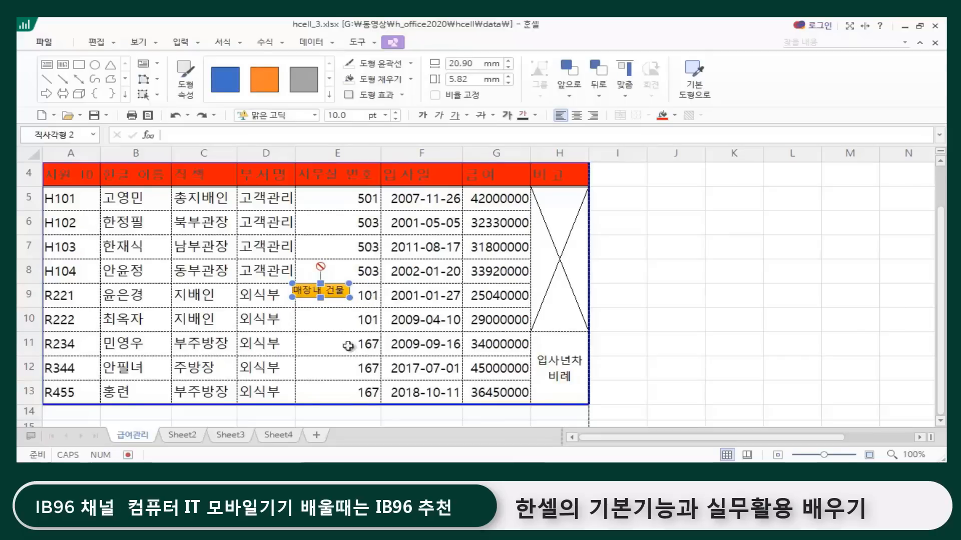
pyautogui.click(688, 315)
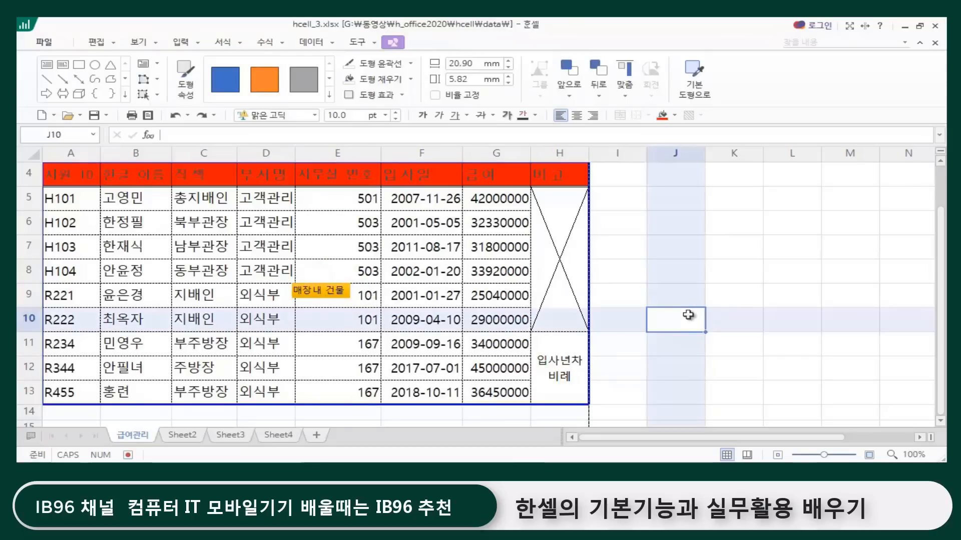
pyautogui.click(317, 301)
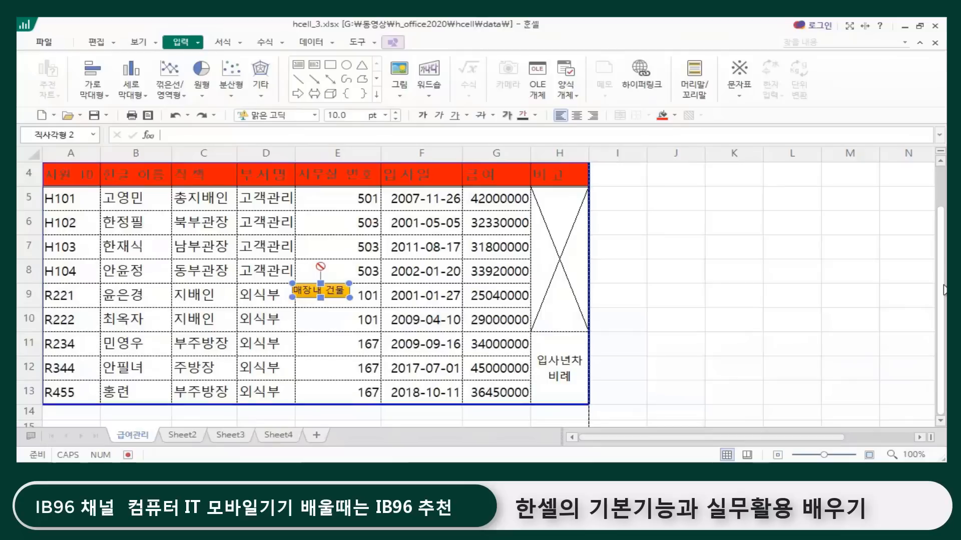
pyautogui.press('Left')
pyautogui.press('Right')
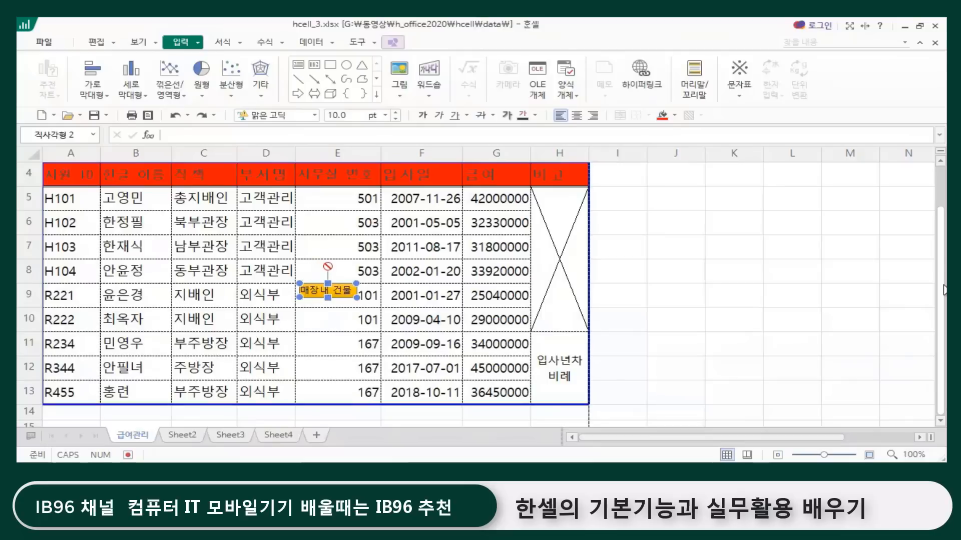
pyautogui.hotkey('ctrl', 'Down')
pyautogui.hotkey('ctrl', 'Left')
pyautogui.hotkey('ctrl', 'Left')
pyautogui.hotkey('ctrl', 'Left')
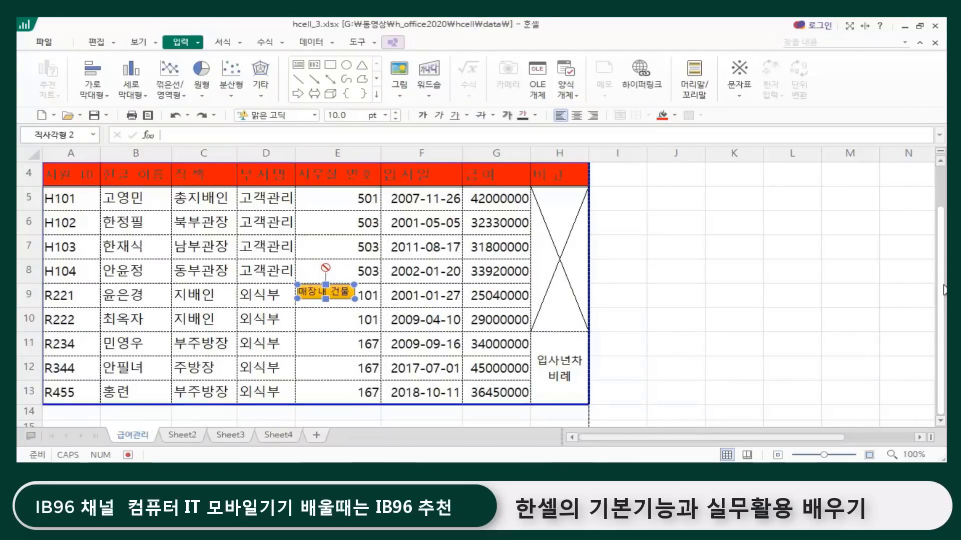
# Step: Duplicate the gold "매장내 건물" text box from cell E9 into cell E10, just before the number 101
pyautogui.click(700, 318)
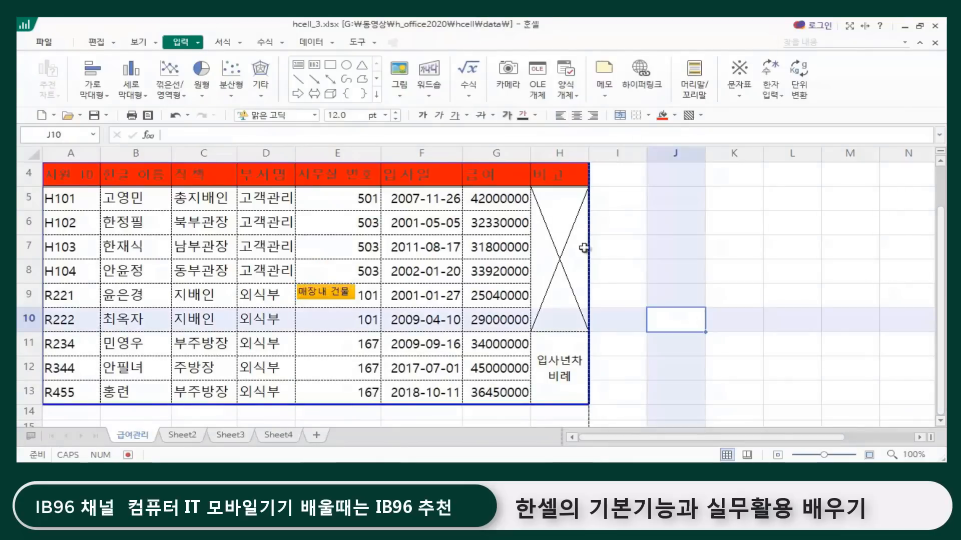
pyautogui.click(338, 299)
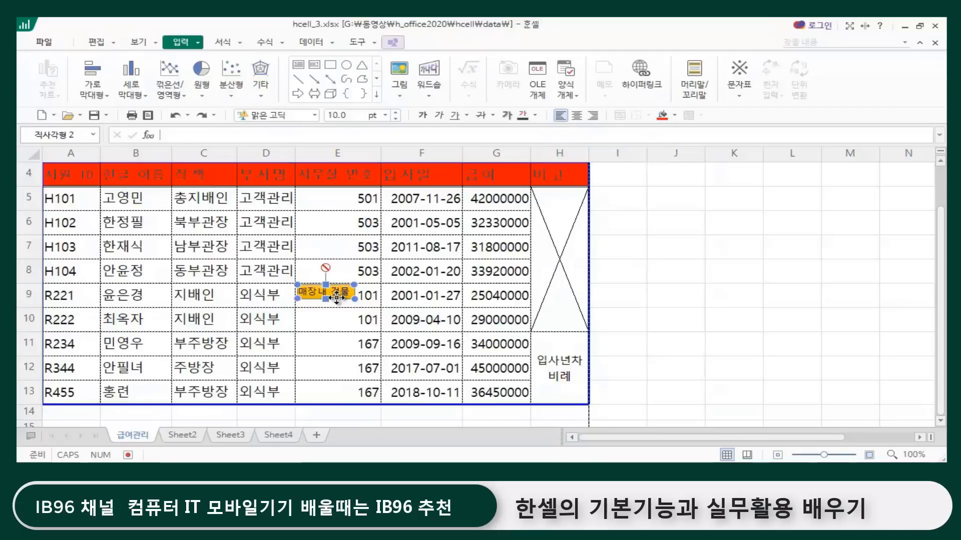
pyautogui.moveTo(338, 299); pyautogui.dragTo(338, 324)
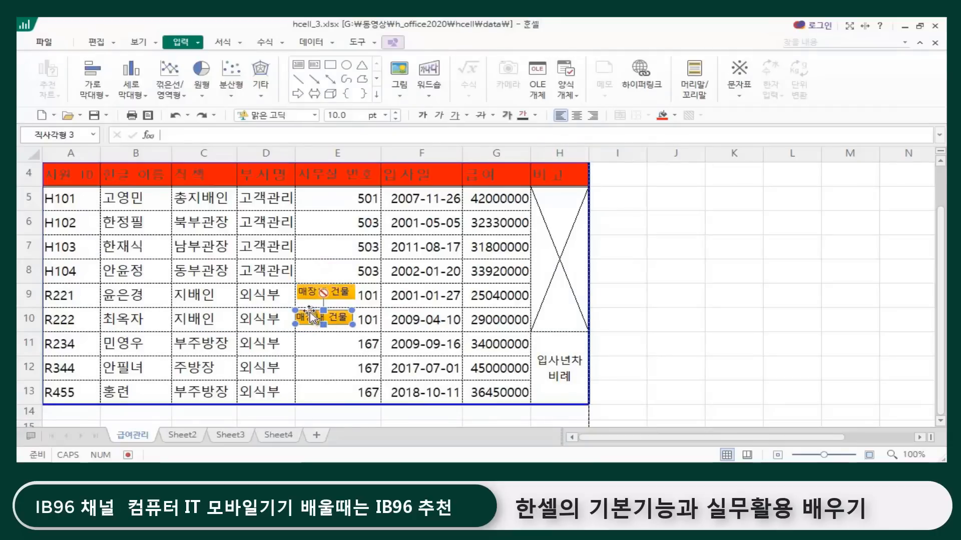
pyautogui.click(310, 313)
pyautogui.hotkey('shift', 'Right')
pyautogui.press('Escape')
pyautogui.click(310, 313)
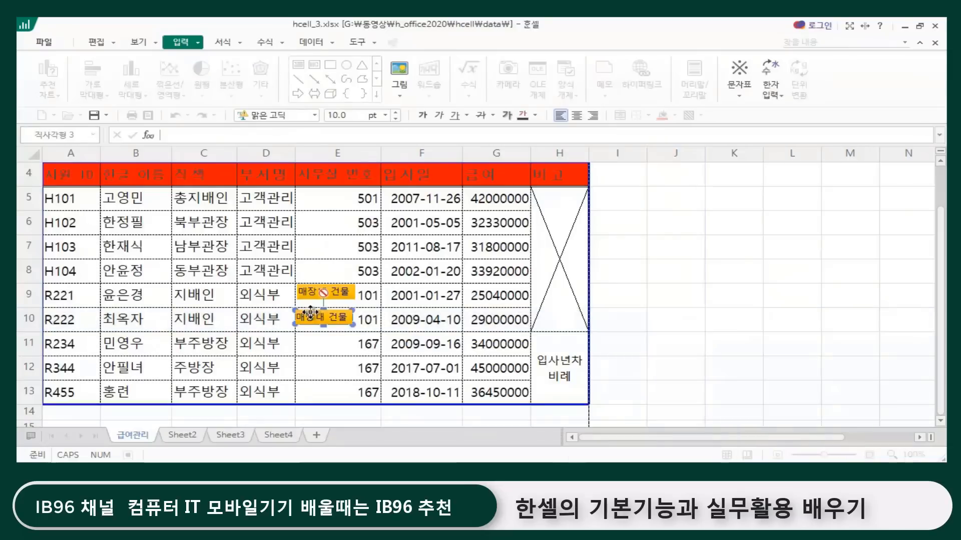
pyautogui.click(311, 313)
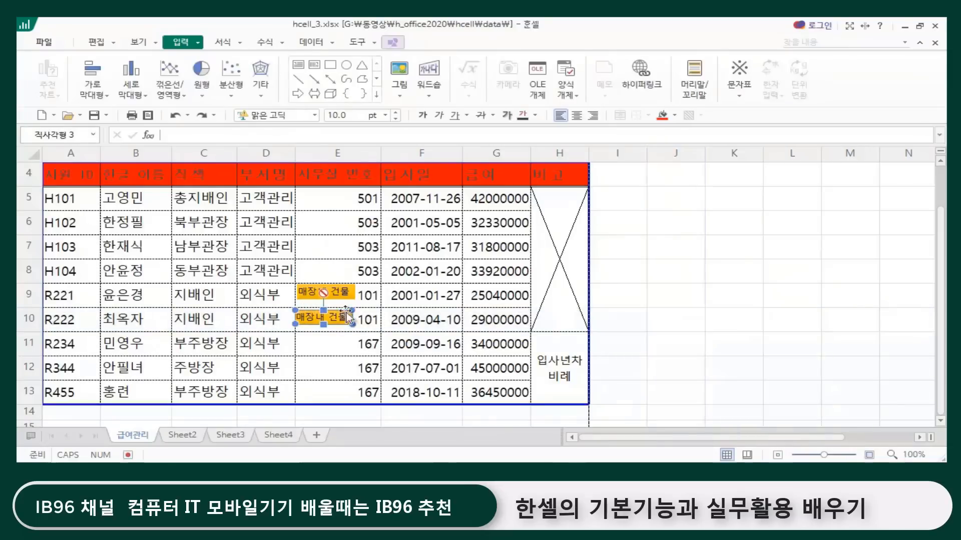
# Step: Paste another copy of the gold text box and align it inside cell E11, just before the number 167
pyautogui.press('Escape')
pyautogui.hotkey('ctrl', 'v')
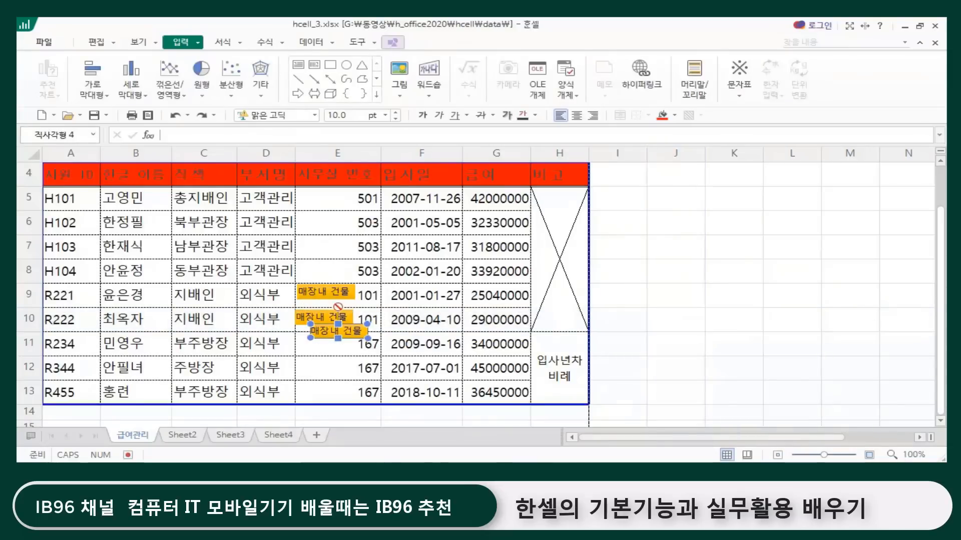
pyautogui.press('Left')
pyautogui.press('Left')
pyautogui.press('Left')
pyautogui.press('Down')
pyautogui.press('Down')
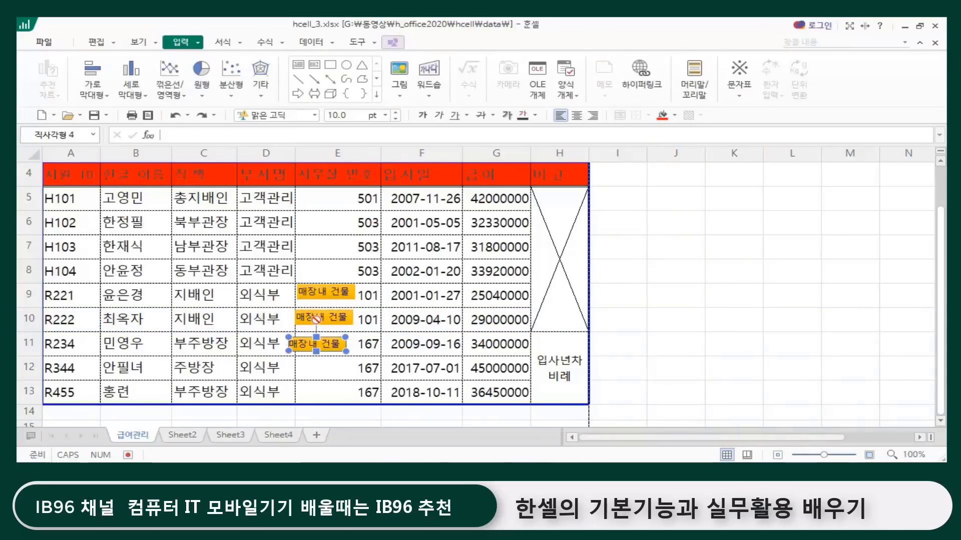
pyautogui.press('Right')
pyautogui.press('Up')
pyautogui.press('Down')
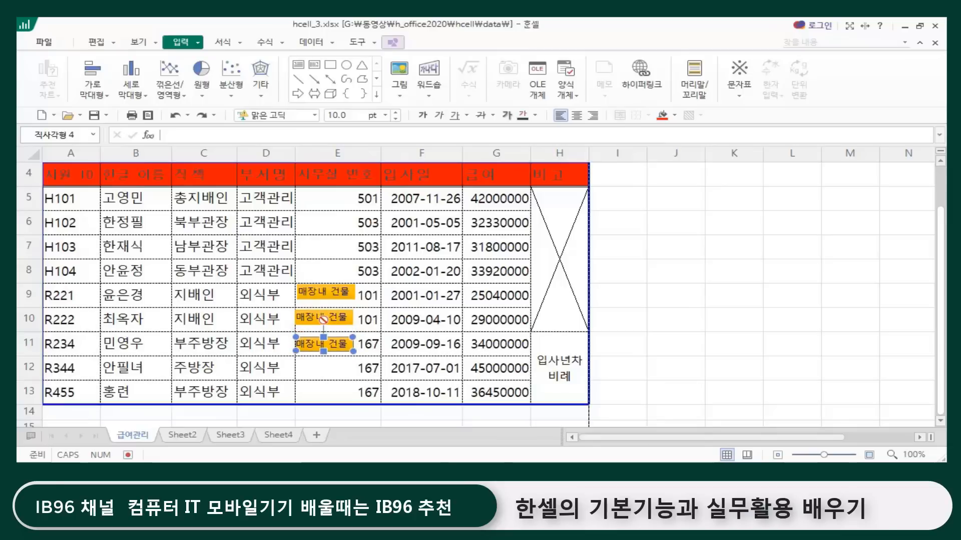
pyautogui.hotkey('ctrl', 'Up')
pyautogui.hotkey('ctrl', 'Up')
pyautogui.hotkey('ctrl', 'Up')
pyautogui.hotkey('ctrl', 'Up')
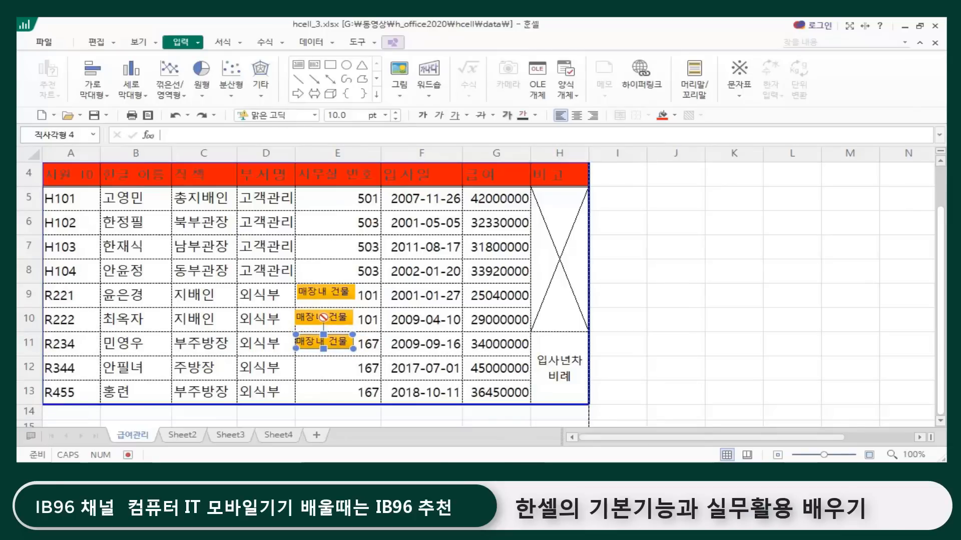
# Step: Add two more copies of the gold text box, placing them before the number 167 in cells E12 and E13
pyautogui.hotkey('ctrl', 'v')
pyautogui.press('Down')
pyautogui.press('Left')
pyautogui.press('Left')
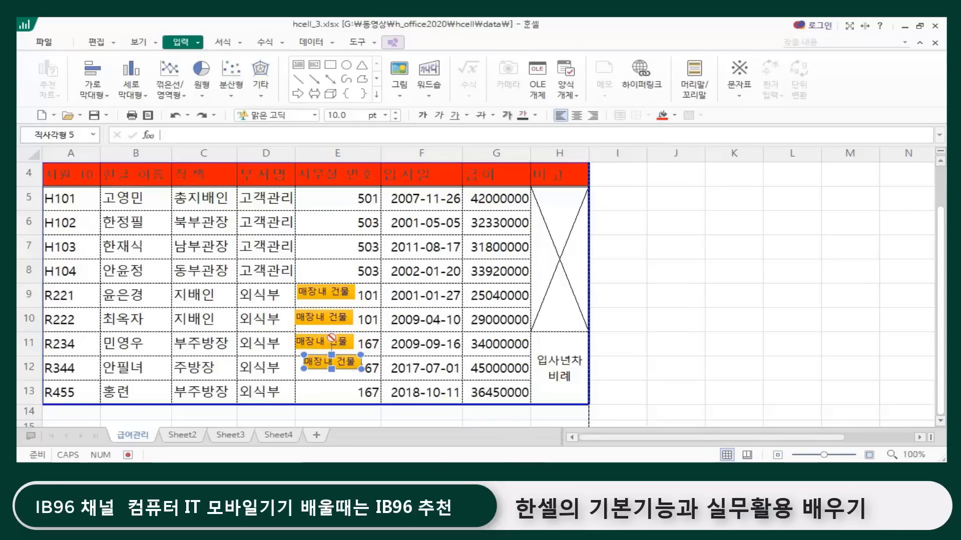
pyautogui.hotkey('ctrl', 'Down')
pyautogui.hotkey('ctrl', 'Down')
pyautogui.hotkey('ctrl', 'Down')
pyautogui.hotkey('ctrl', 'Down')
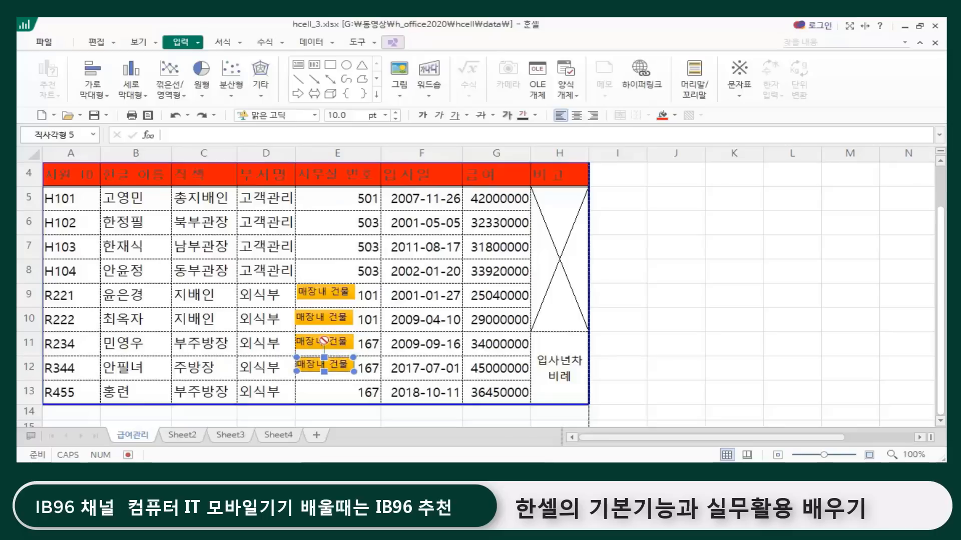
pyautogui.moveTo(324, 340); pyautogui.dragTo(325, 364)
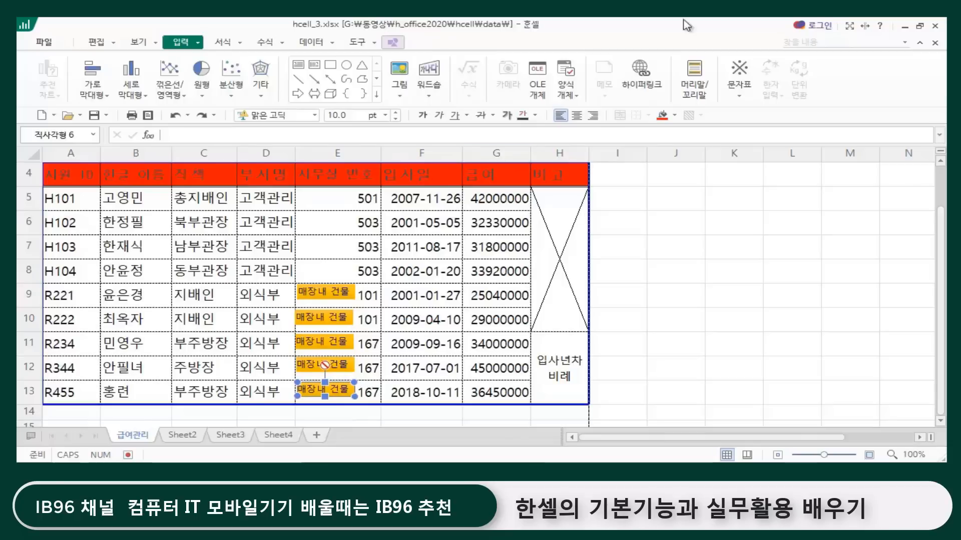
pyautogui.click(683, 246)
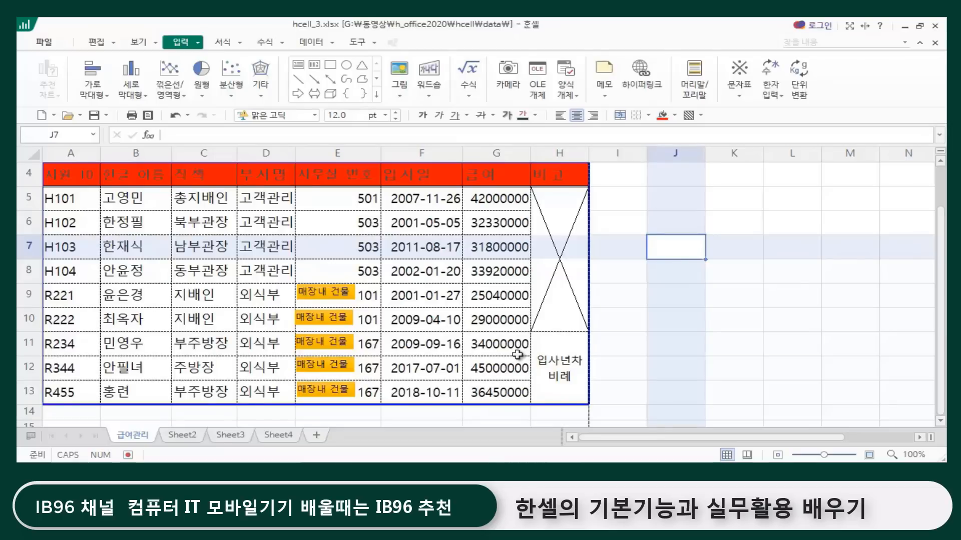
pyautogui.scroll(1, 343, 312)
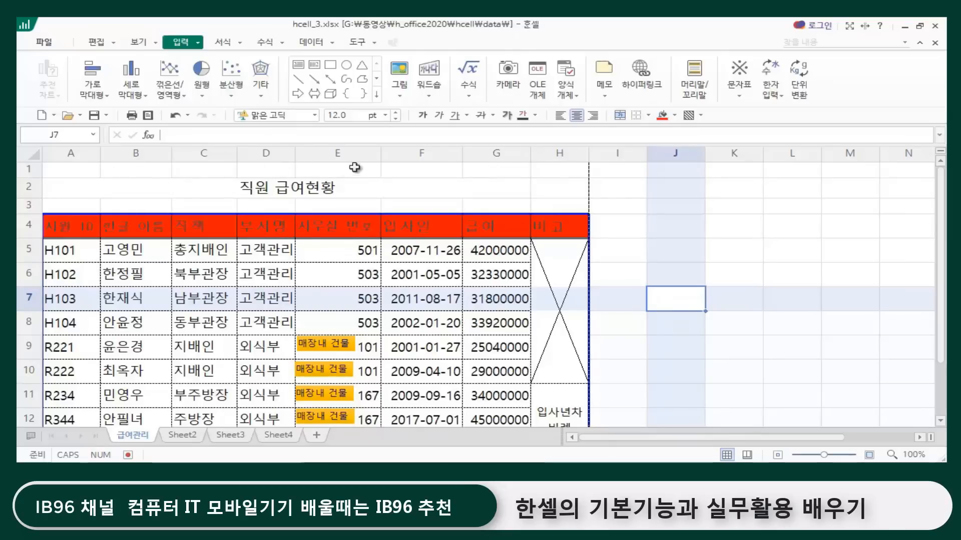
pyautogui.click(726, 217)
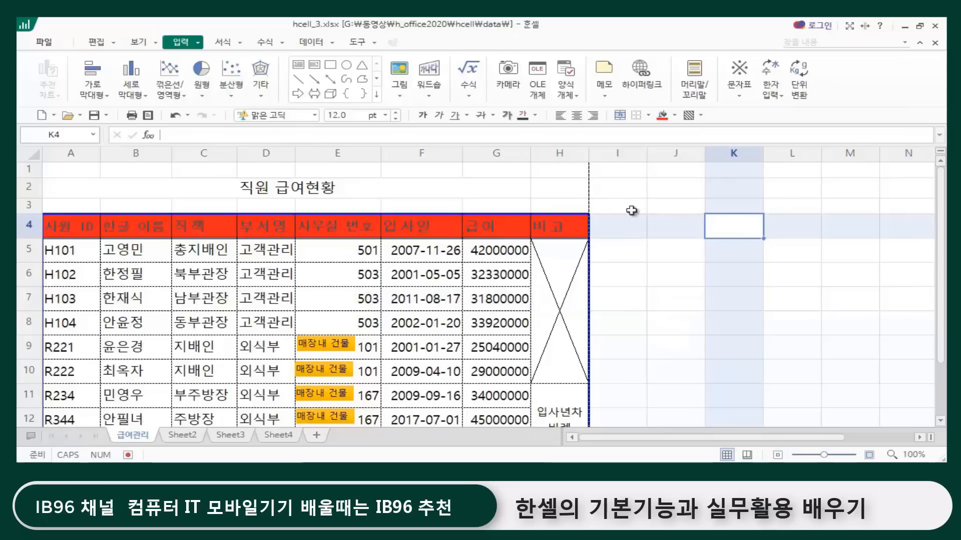
pyautogui.click(631, 209)
pyautogui.click(681, 205)
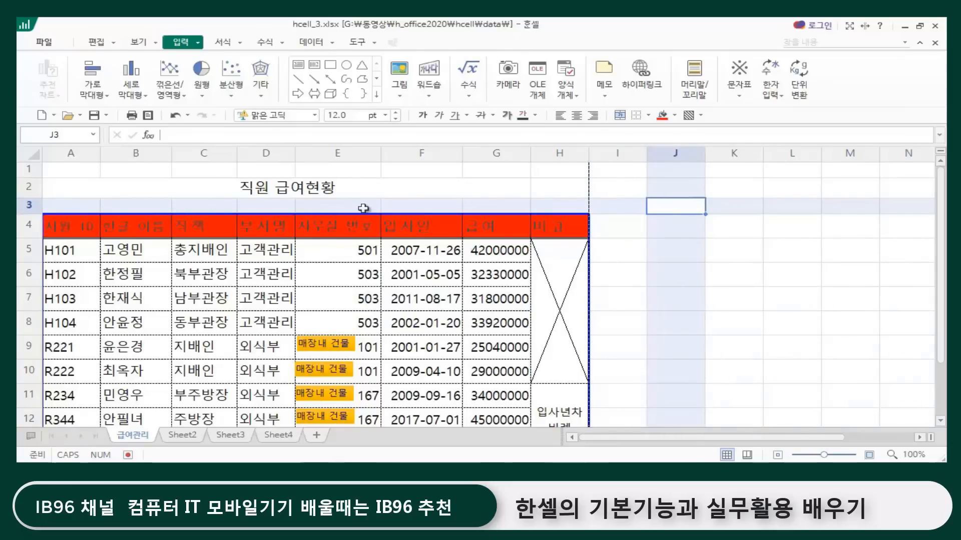
pyautogui.click(330, 169)
pyautogui.click(417, 170)
pyautogui.click(500, 174)
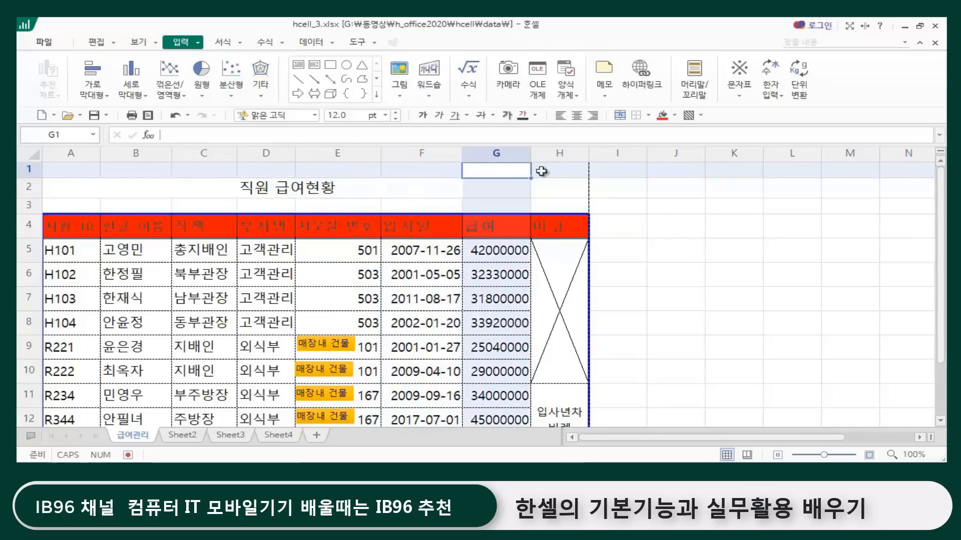
pyautogui.click(550, 172)
pyautogui.click(652, 208)
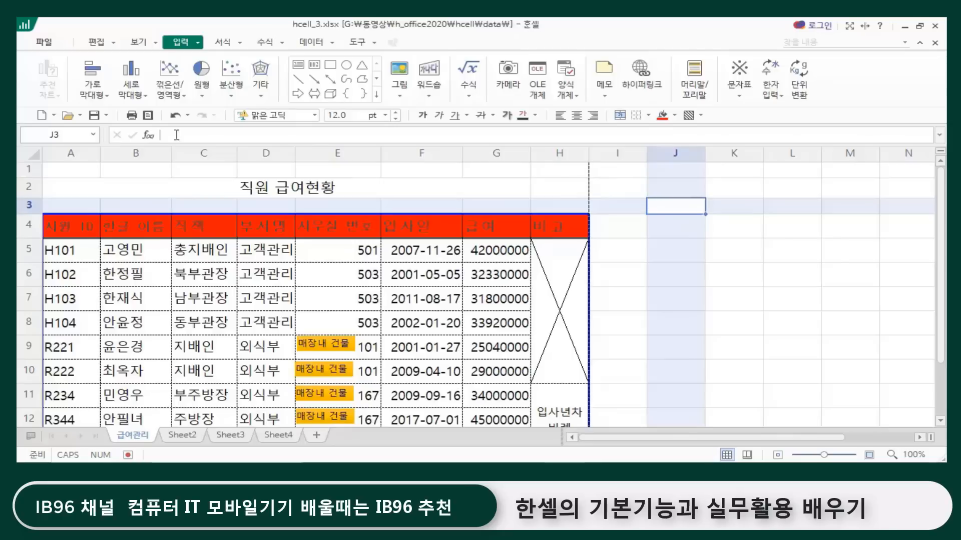
# Step: Hide the worksheet's cell gridlines
pyautogui.click(136, 43)
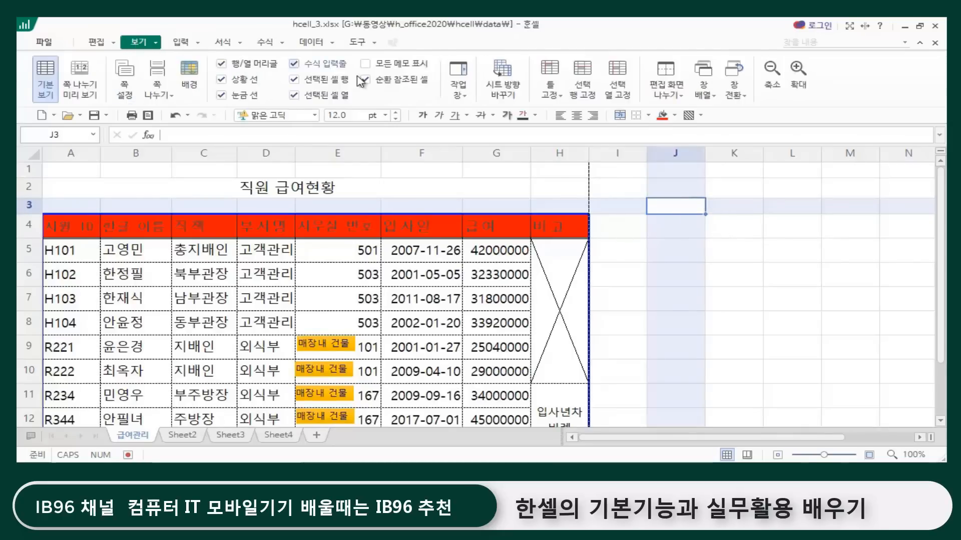
pyautogui.click(222, 96)
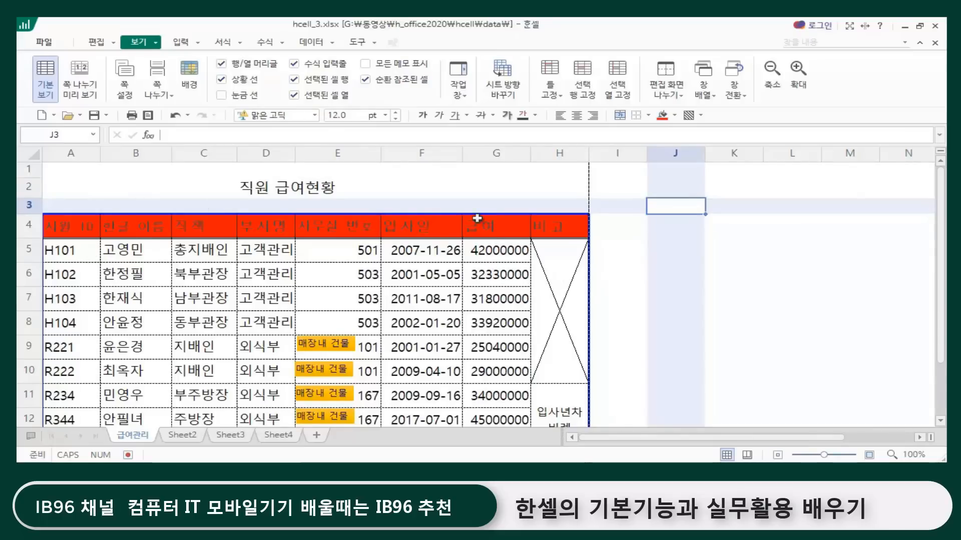
pyautogui.scroll(-2, 623, 268)
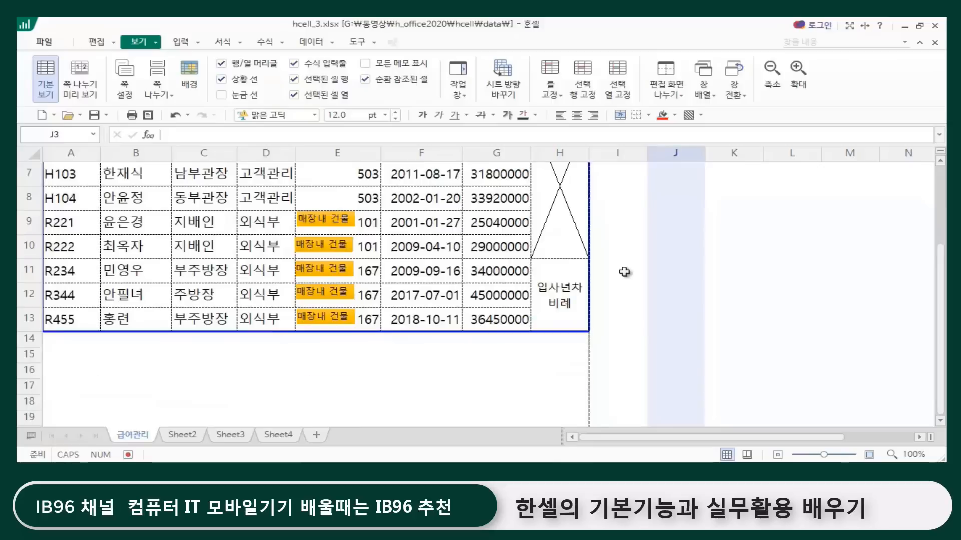
pyautogui.scroll(1, 622, 270)
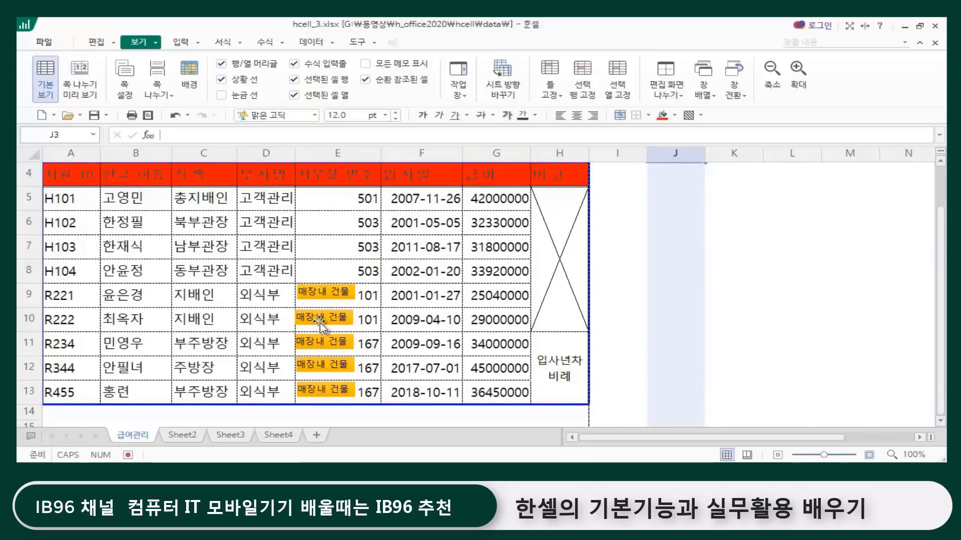
# Step: Check the whole salary table in print preview, including its borders and gold text boxes, and close the preview
pyautogui.click(44, 42)
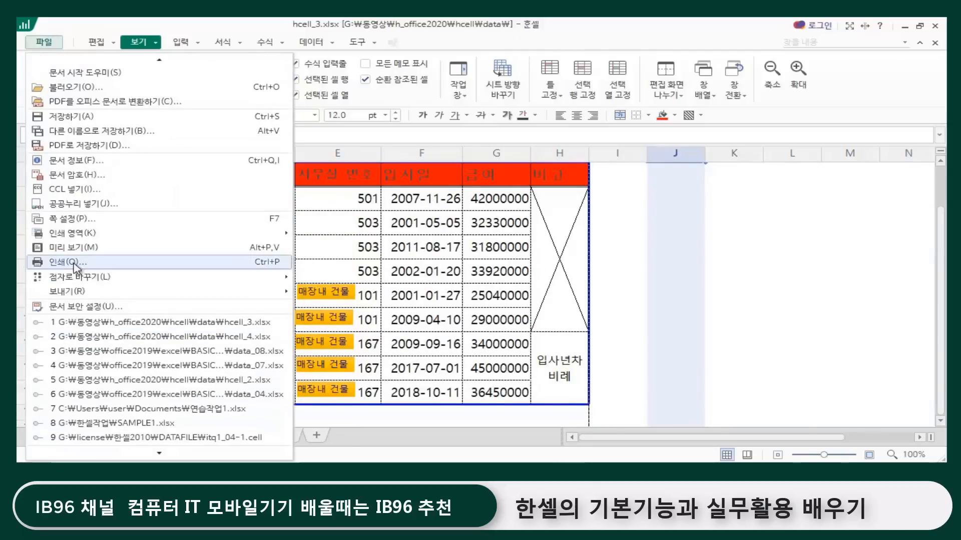
pyautogui.click(71, 251)
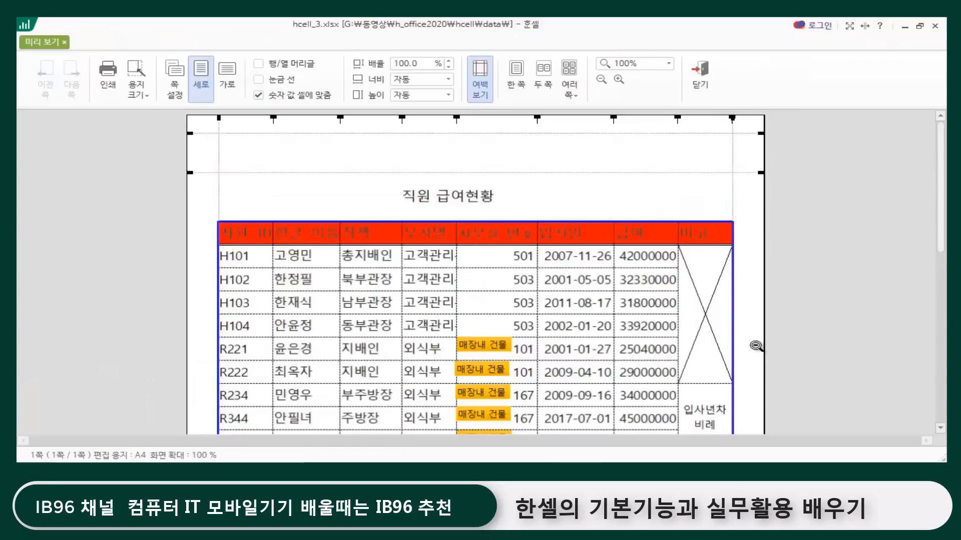
pyautogui.scroll(-2, 466, 366)
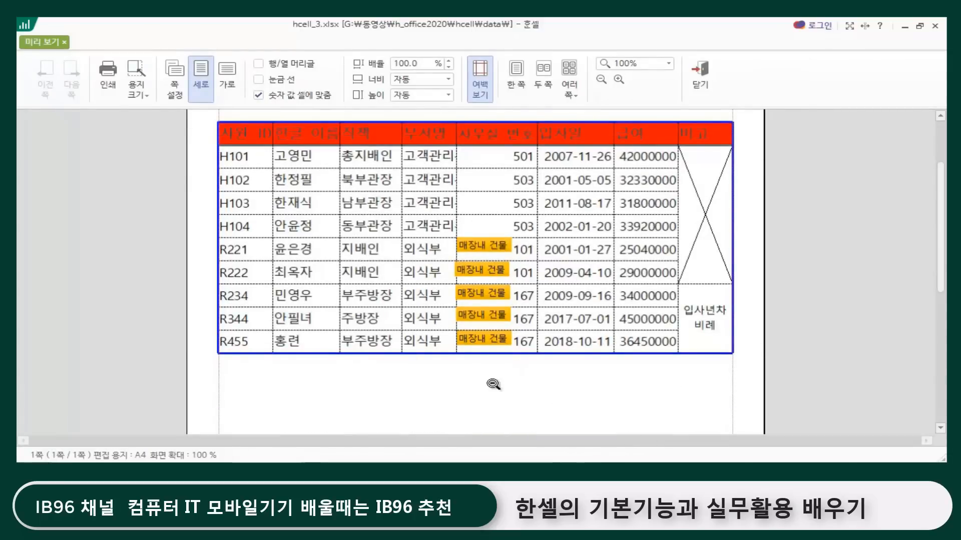
pyautogui.scroll(2, 494, 384)
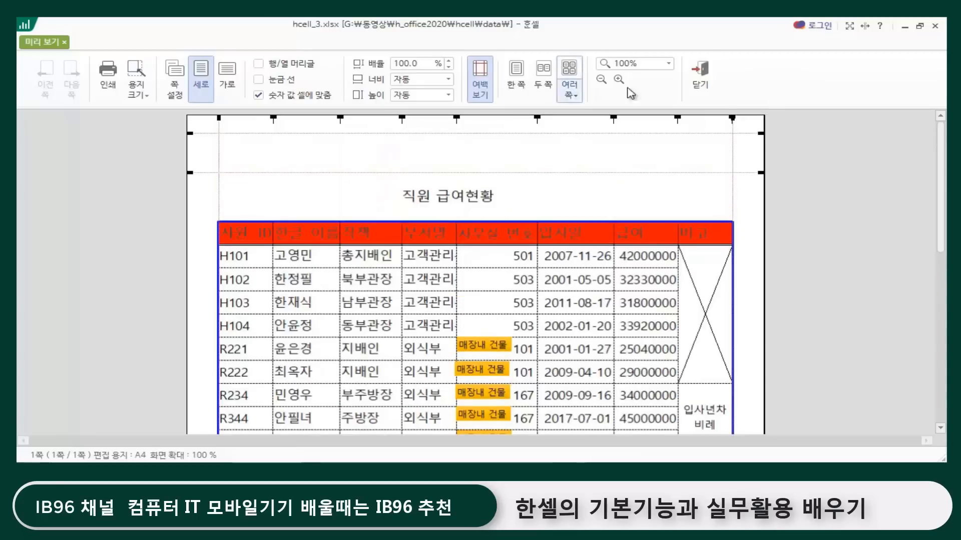
pyautogui.click(703, 76)
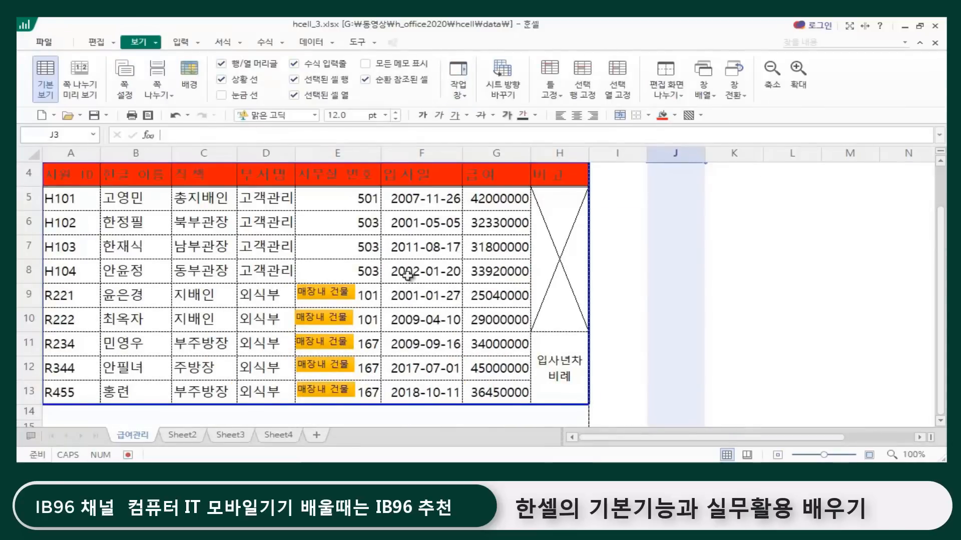